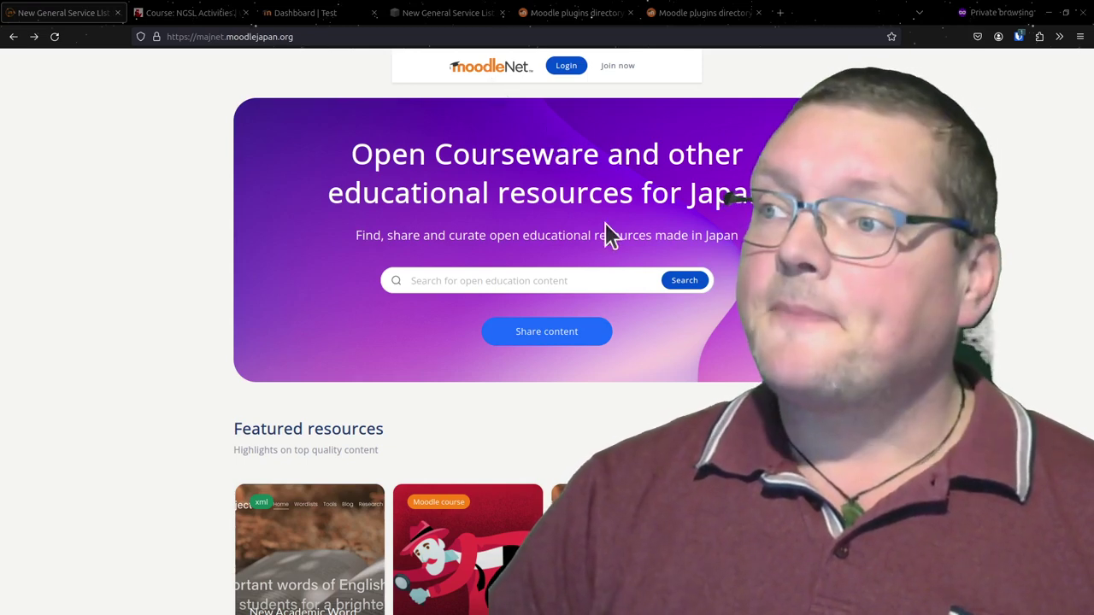
Examine the featured resources and featured collections on the MoodleNet home page
scroll(606, 247, down, 2)
scroll(606, 248, up, 2)
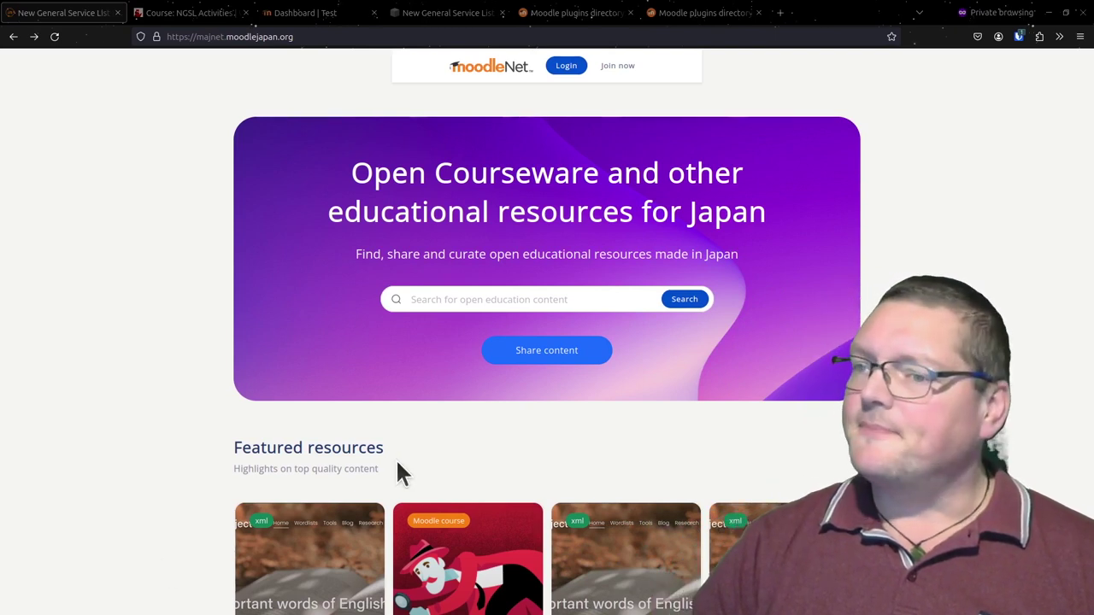
scroll(401, 472, down, 1)
scroll(395, 466, up, 1)
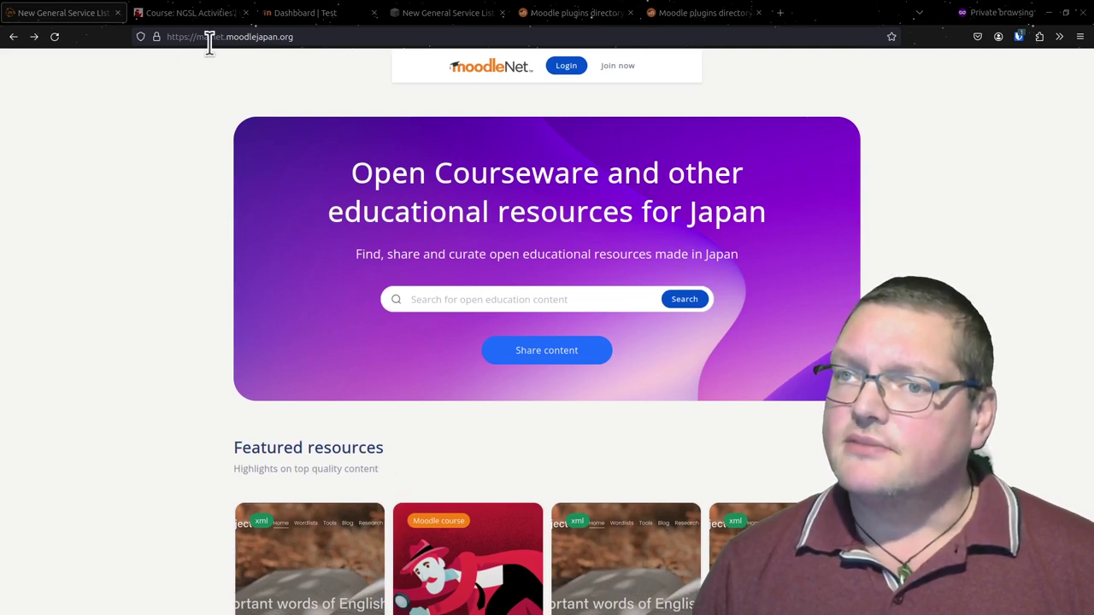
scroll(197, 304, down, 1)
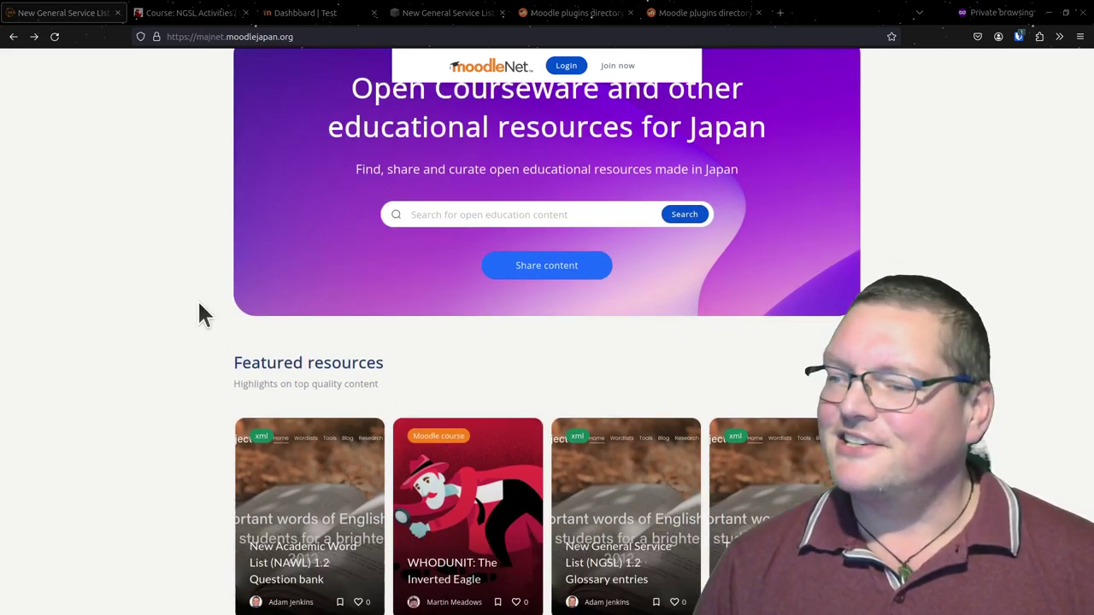
scroll(199, 306, down, 2)
scroll(198, 306, down, 3)
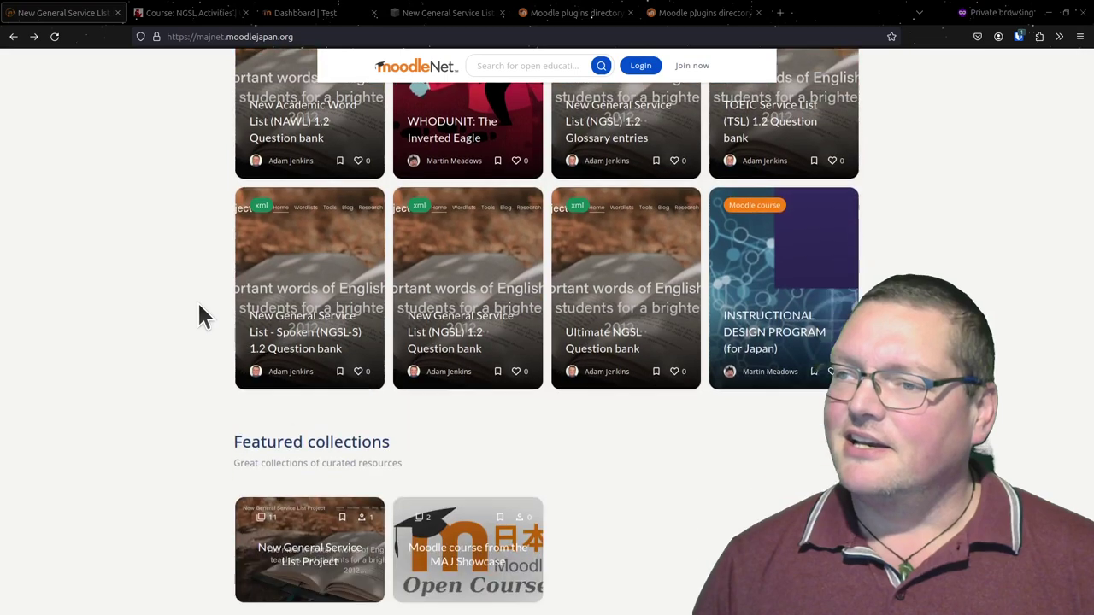
scroll(199, 306, down, 1)
scroll(707, 386, up, 5)
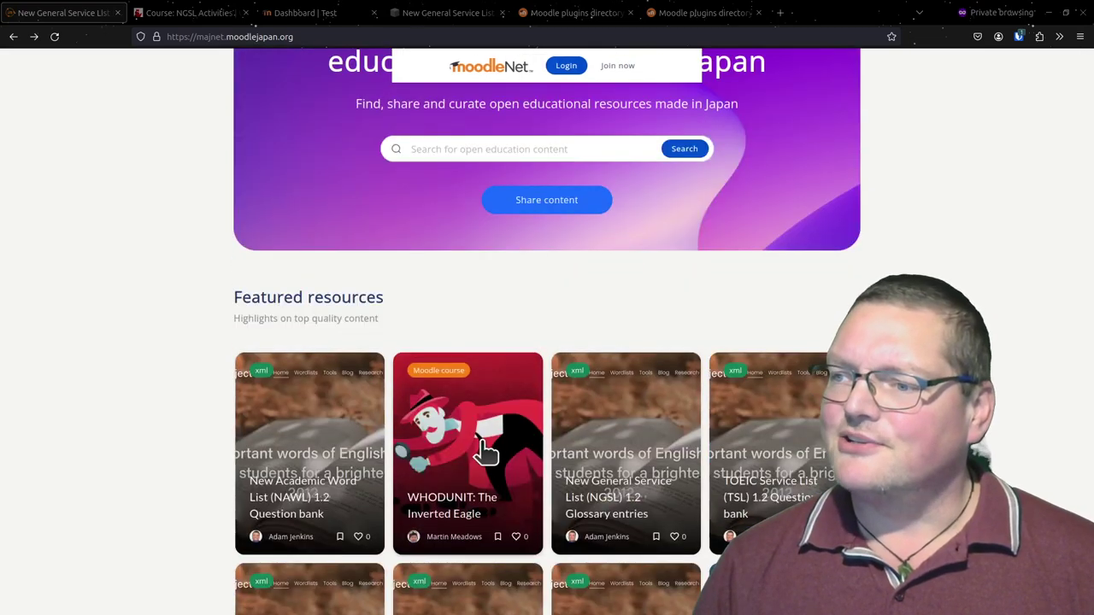
scroll(485, 450, down, 5)
scroll(735, 316, down, 1)
scroll(733, 297, up, 1)
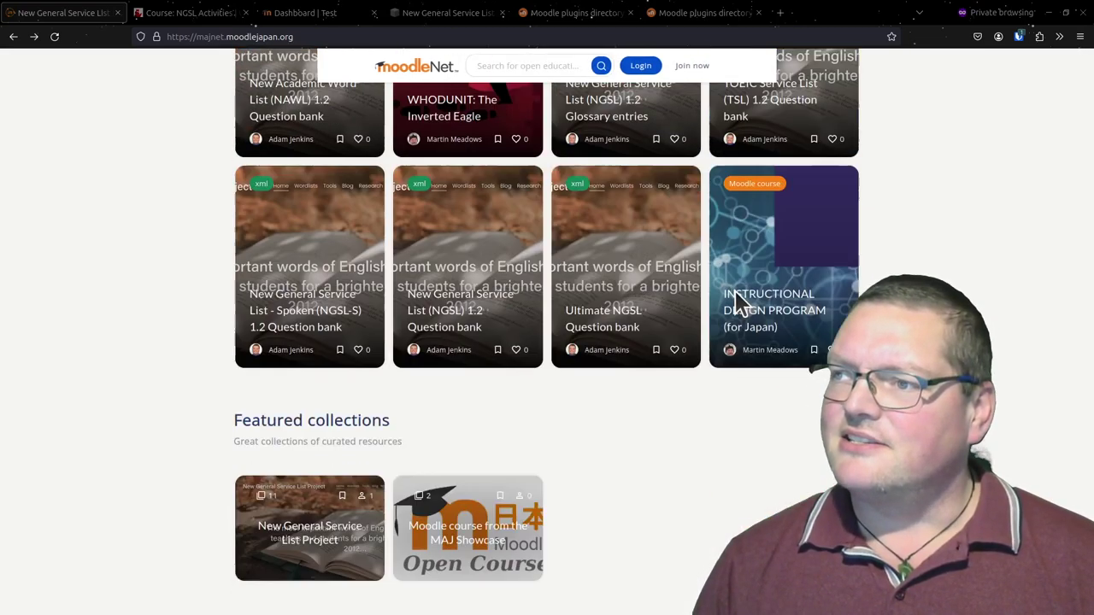
scroll(733, 313, down, 5)
scroll(732, 313, up, 5)
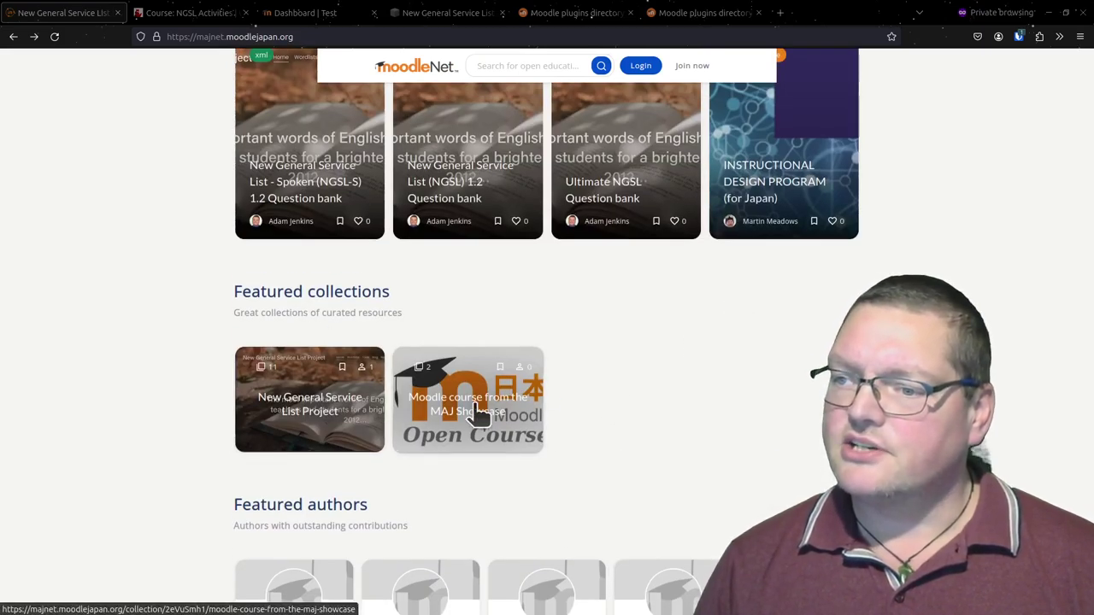
Open the "Moodle course from the MAJ Showcase" collection and view its "INSTRUCTIONAL DESIGN PROGRAM (for Japan)" resource
click(477, 414)
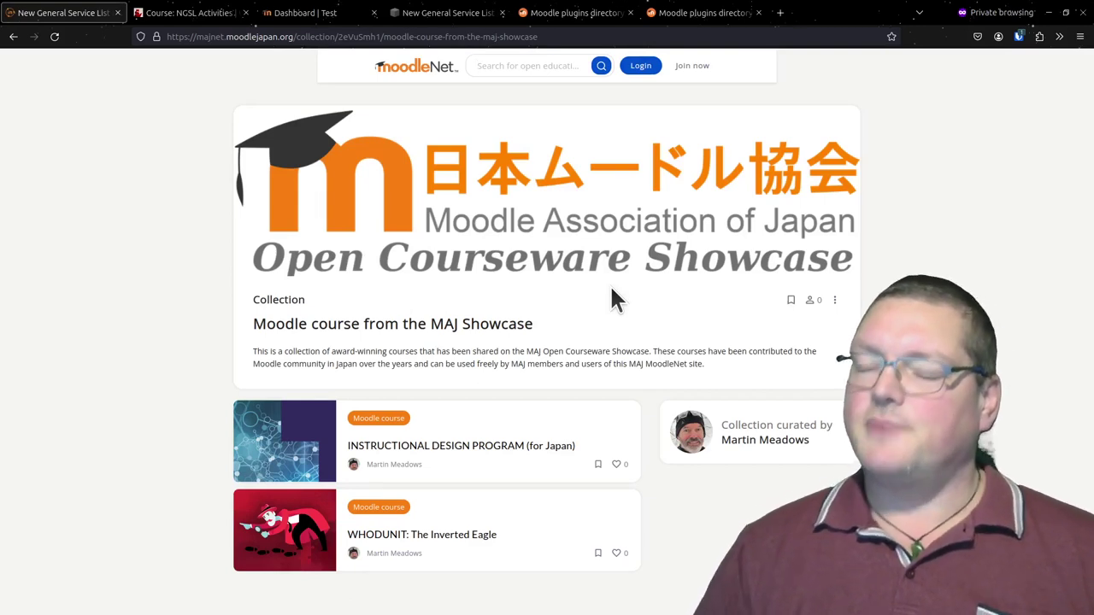
scroll(596, 389, down, 1)
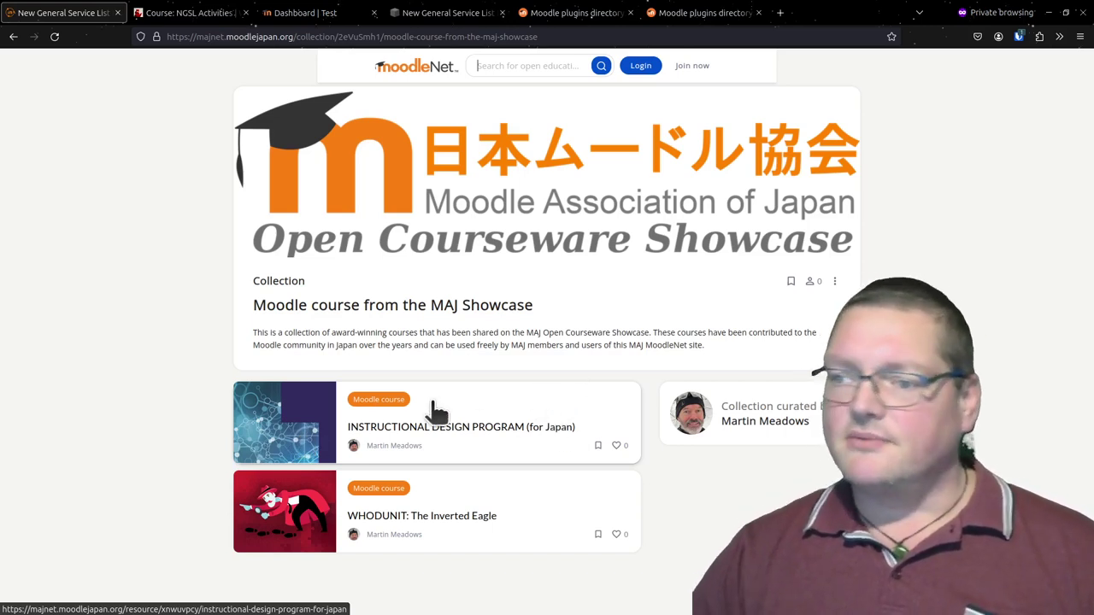
click(447, 441)
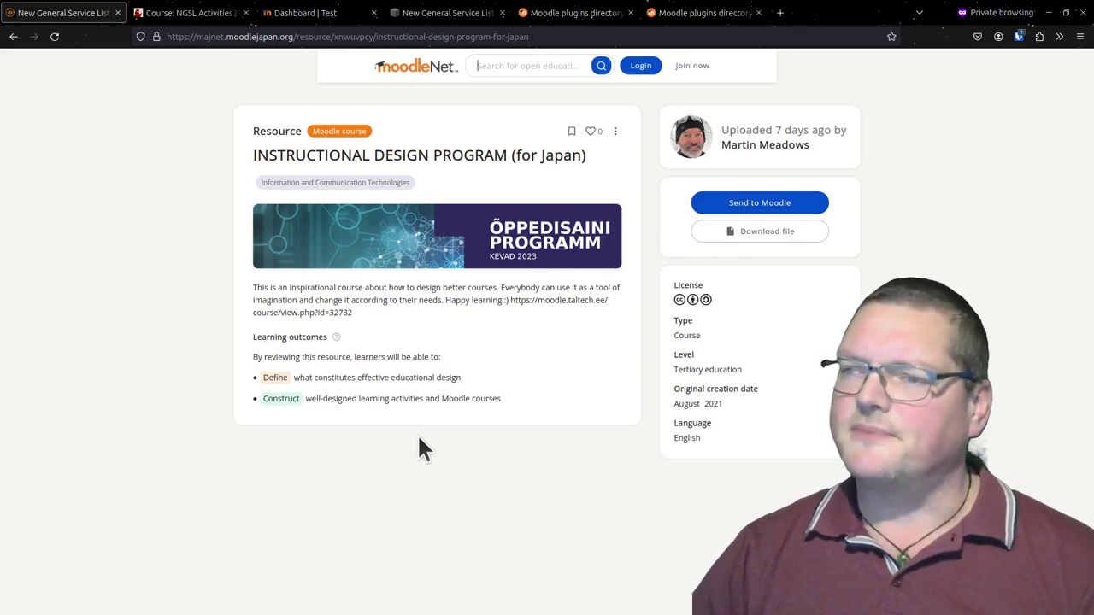
Return to the MoodleNet home page, open the "New General Service List Project" featured collection and review its resources
click(416, 68)
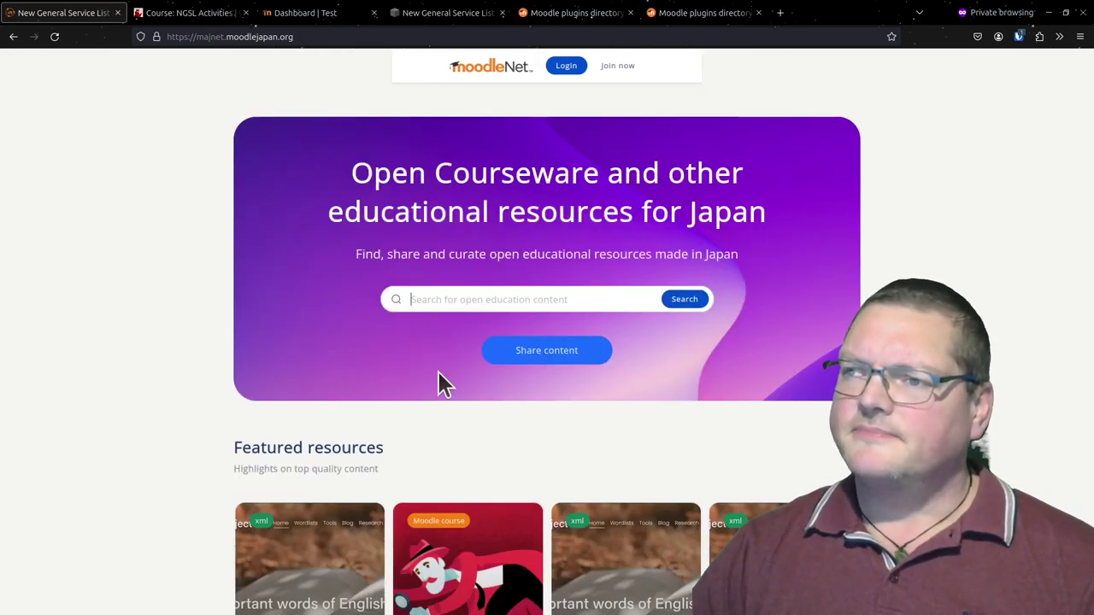
scroll(438, 373, down, 5)
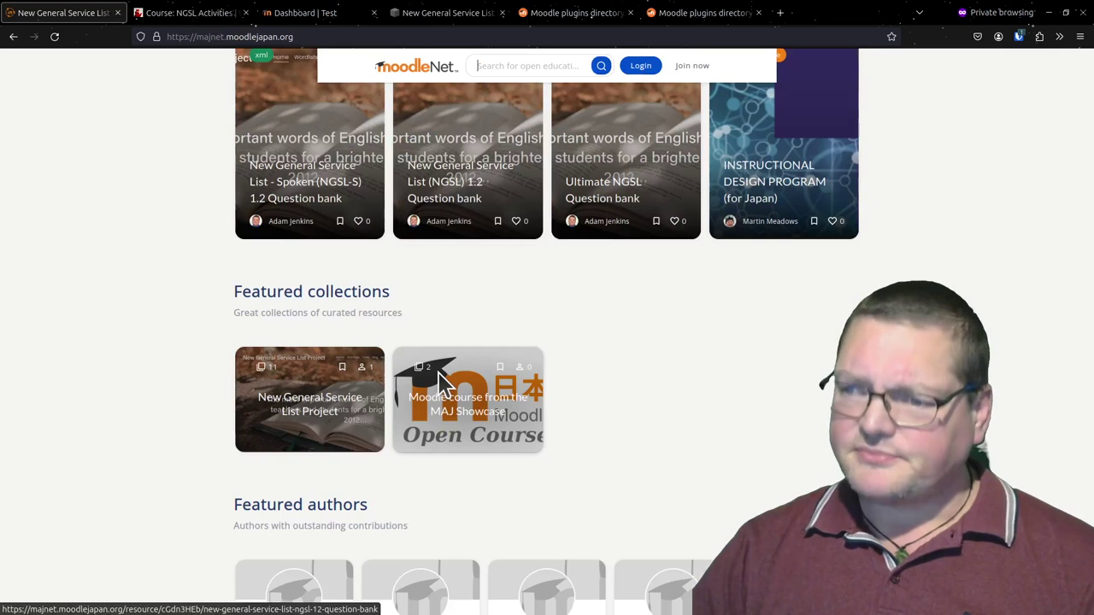
click(329, 424)
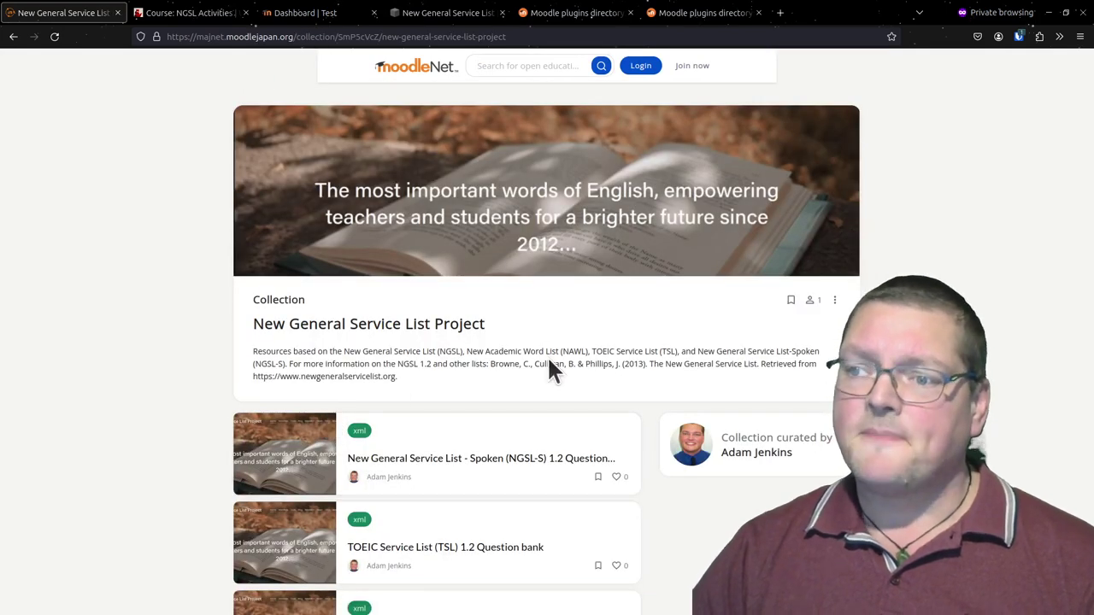
scroll(551, 369, down, 2)
scroll(554, 366, down, 3)
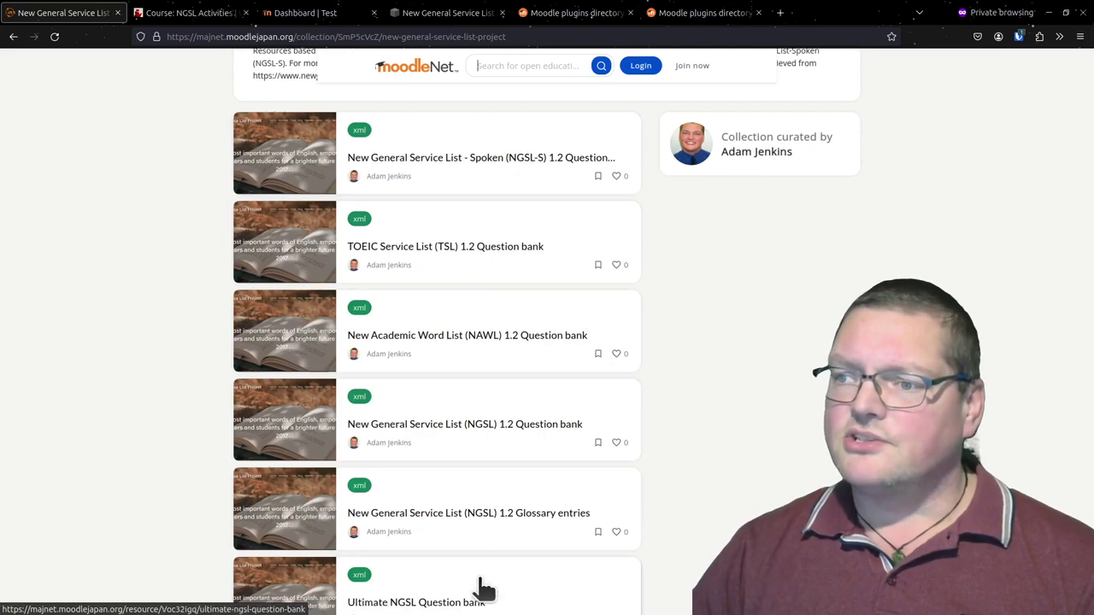
scroll(483, 588, up, 5)
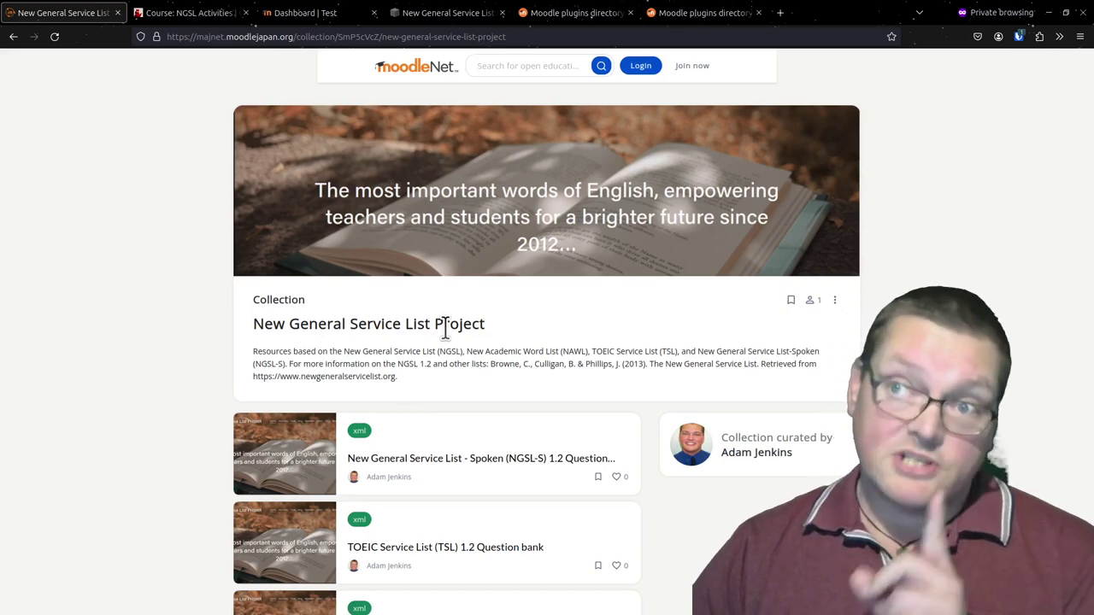
Switch to the New General Service List Project website and open its New General Service List wordlist page
click(434, 12)
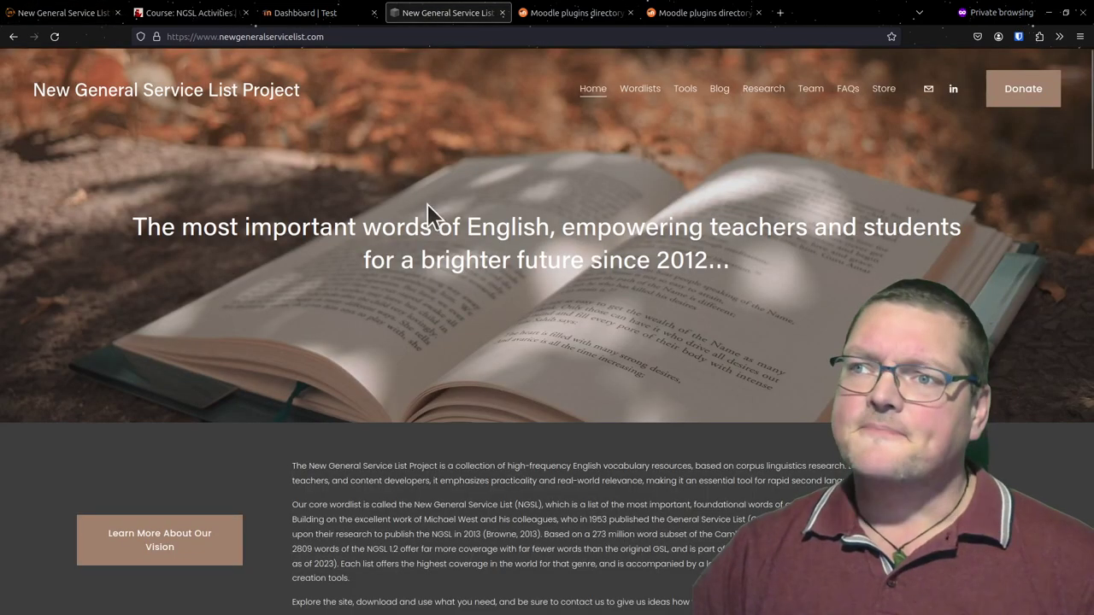
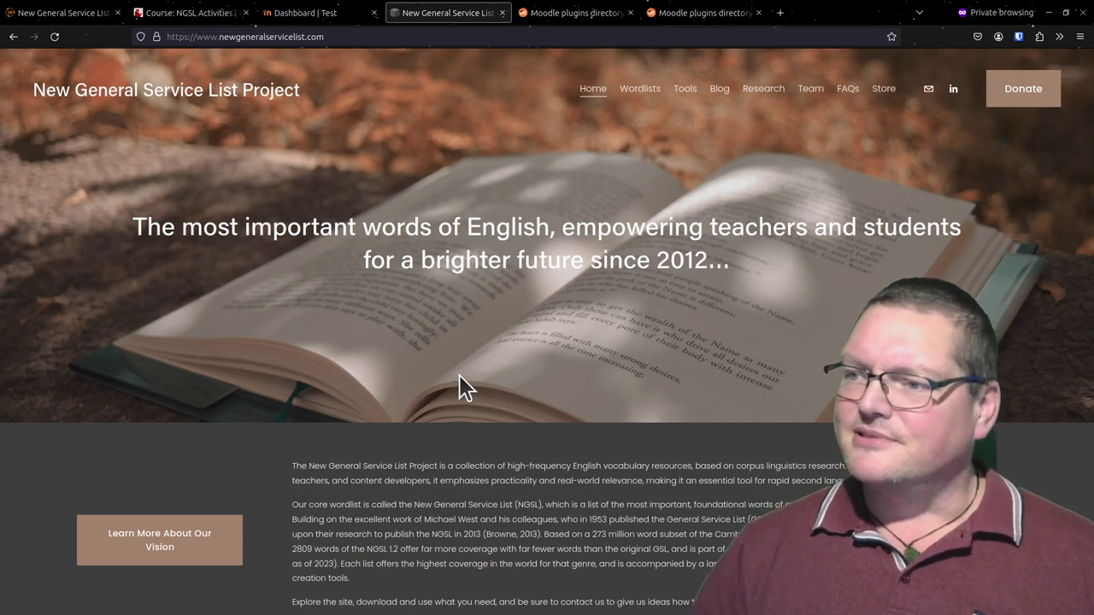
mouse_move(641, 90)
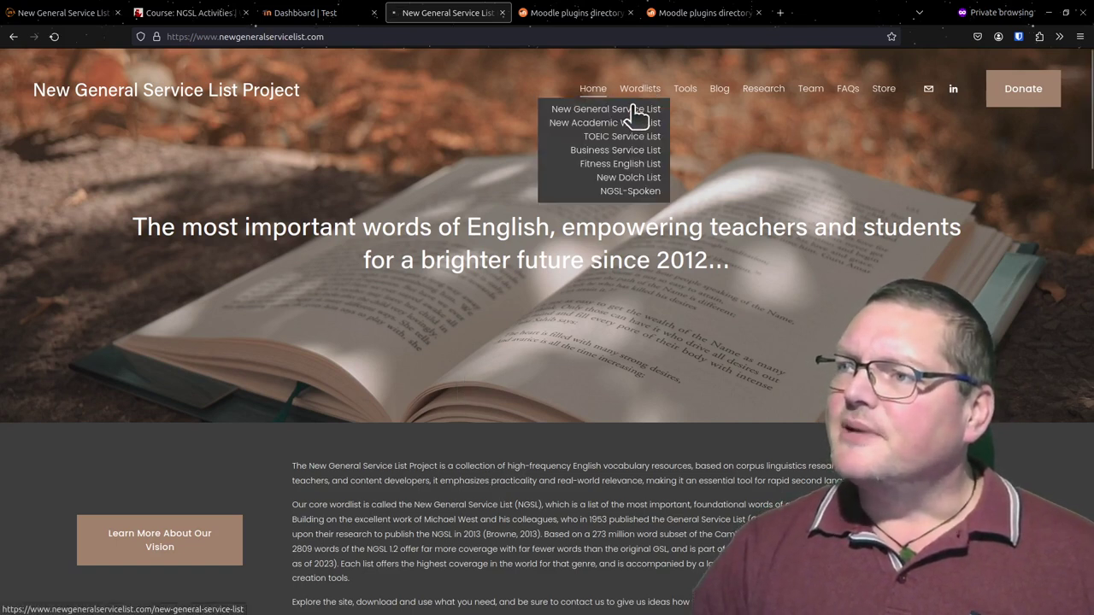
click(633, 110)
Examine the NGSL 1.2 page's corpus overview, version change table and downloadable word lists
scroll(522, 344, down, 5)
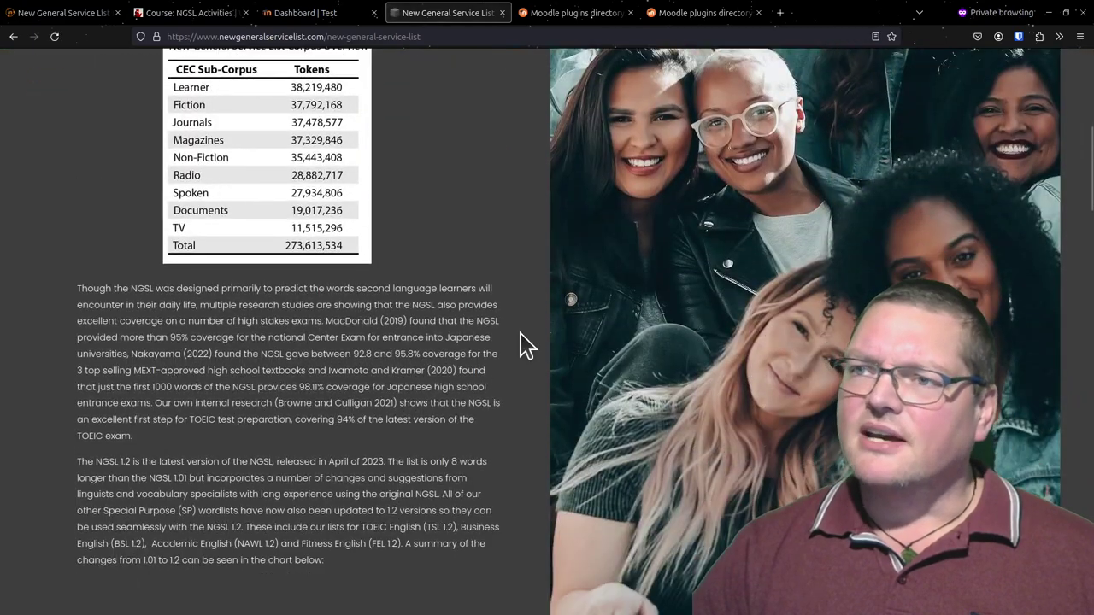
scroll(526, 345, down, 6)
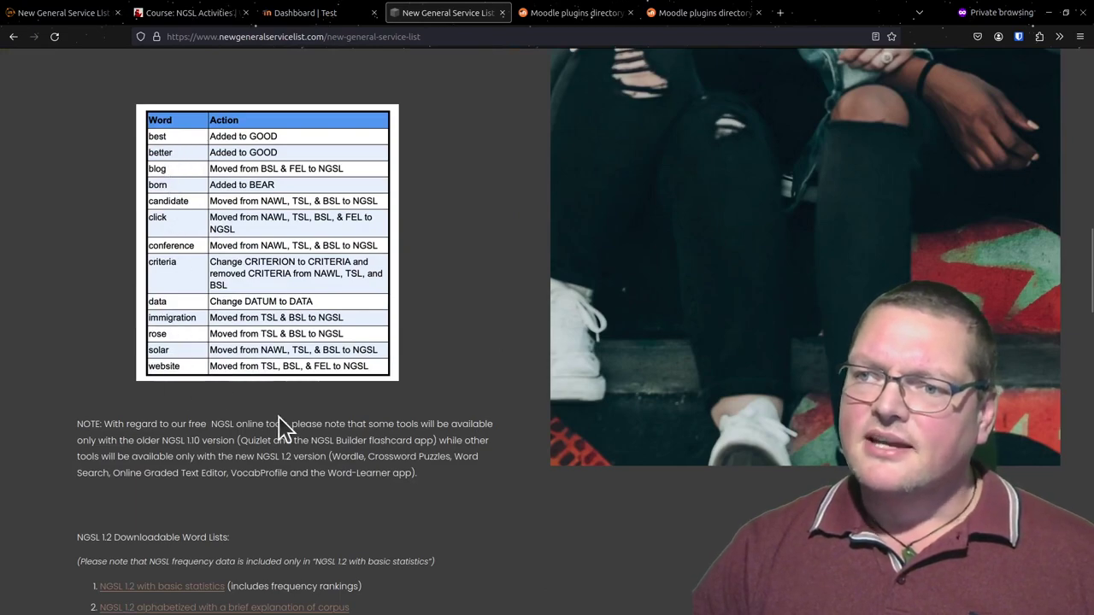
scroll(282, 427, up, 5)
scroll(273, 351, up, 3)
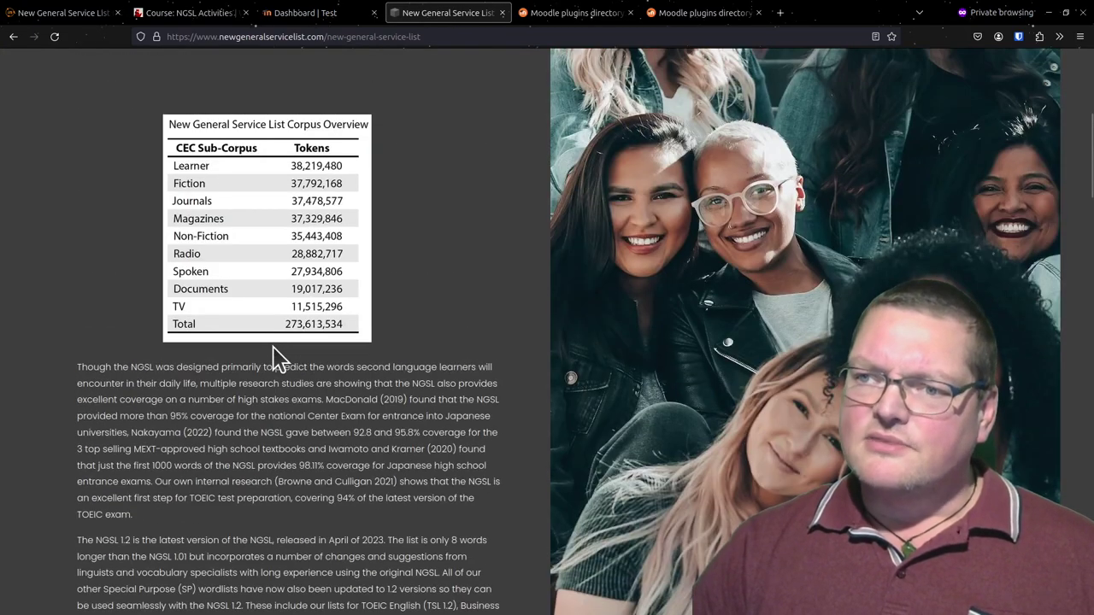
scroll(264, 441, up, 1)
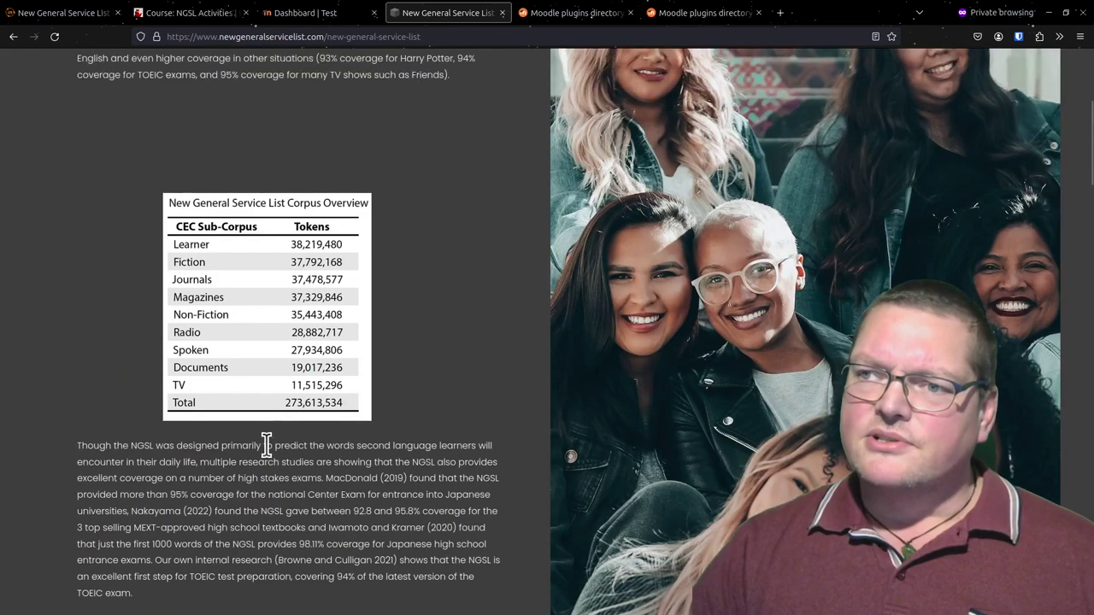
scroll(339, 483, down, 7)
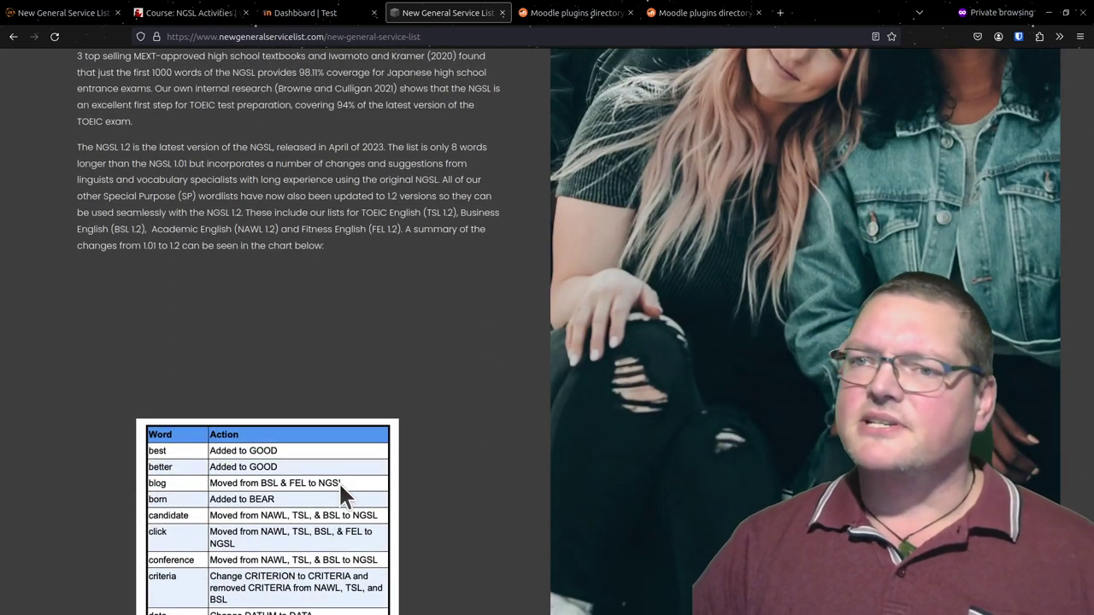
scroll(339, 481, down, 5)
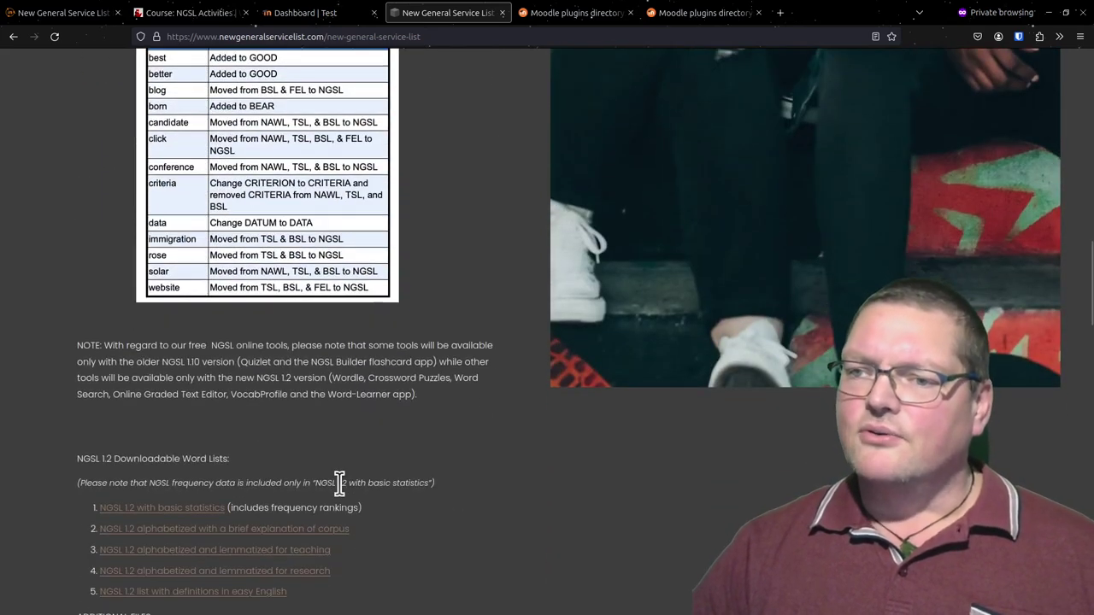
scroll(340, 484, down, 4)
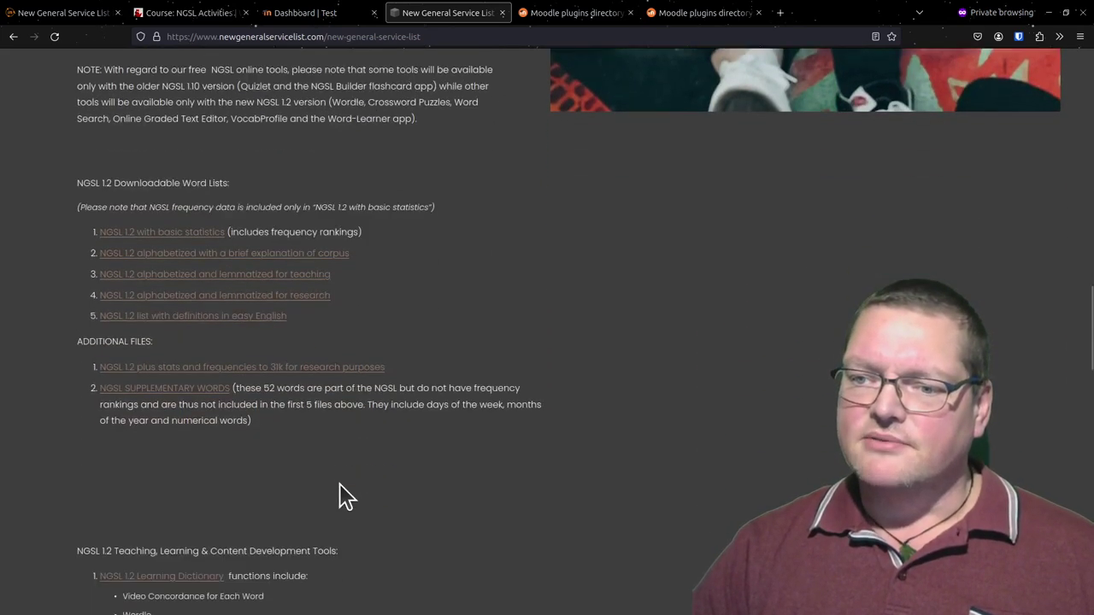
scroll(345, 496, down, 1)
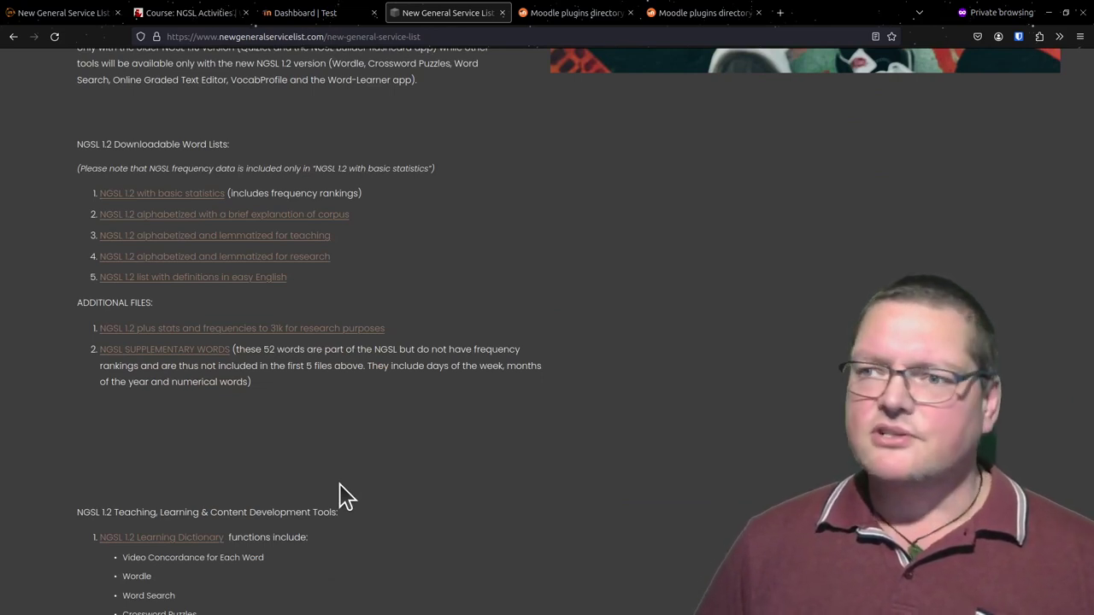
scroll(339, 484, up, 12)
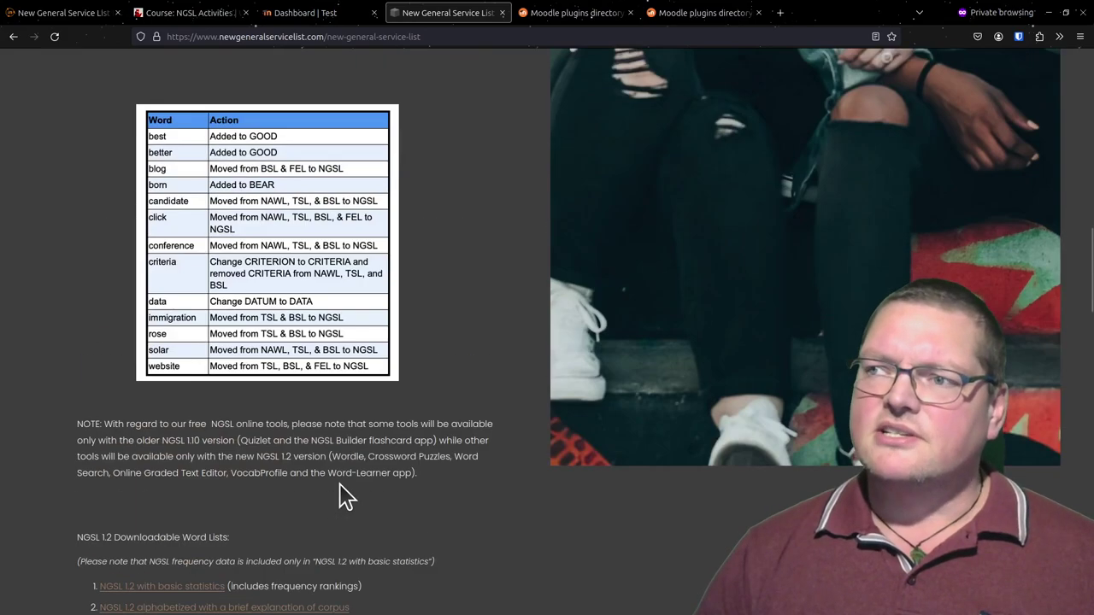
scroll(339, 483, up, 4)
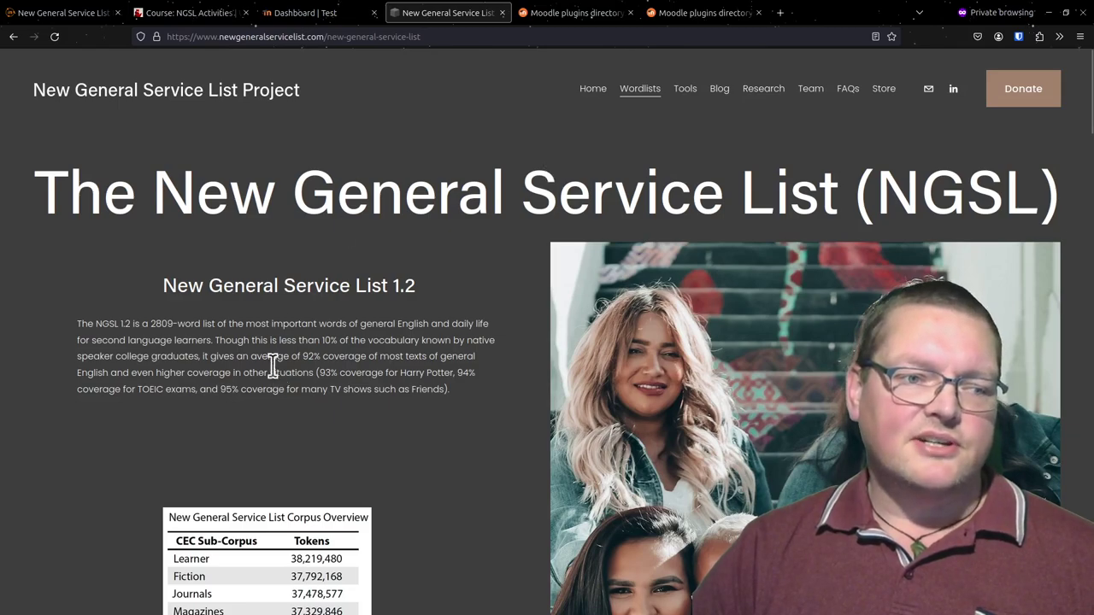
Find the Creative Commons license section at the end of the NGSL page and highlight the credited authors
scroll(272, 366, down, 6)
scroll(272, 365, down, 12)
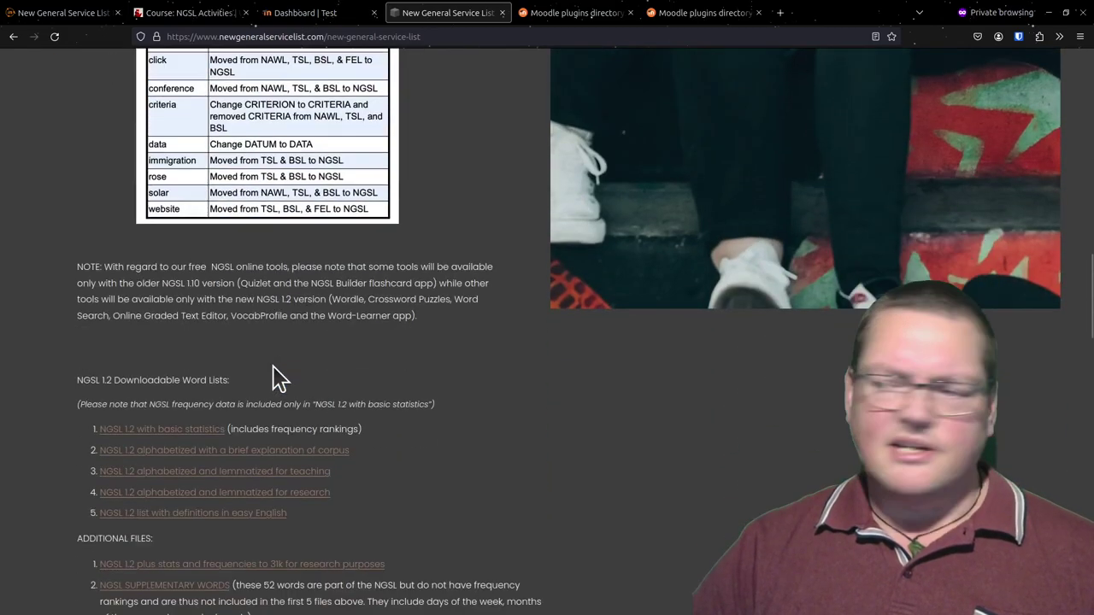
scroll(272, 366, down, 12)
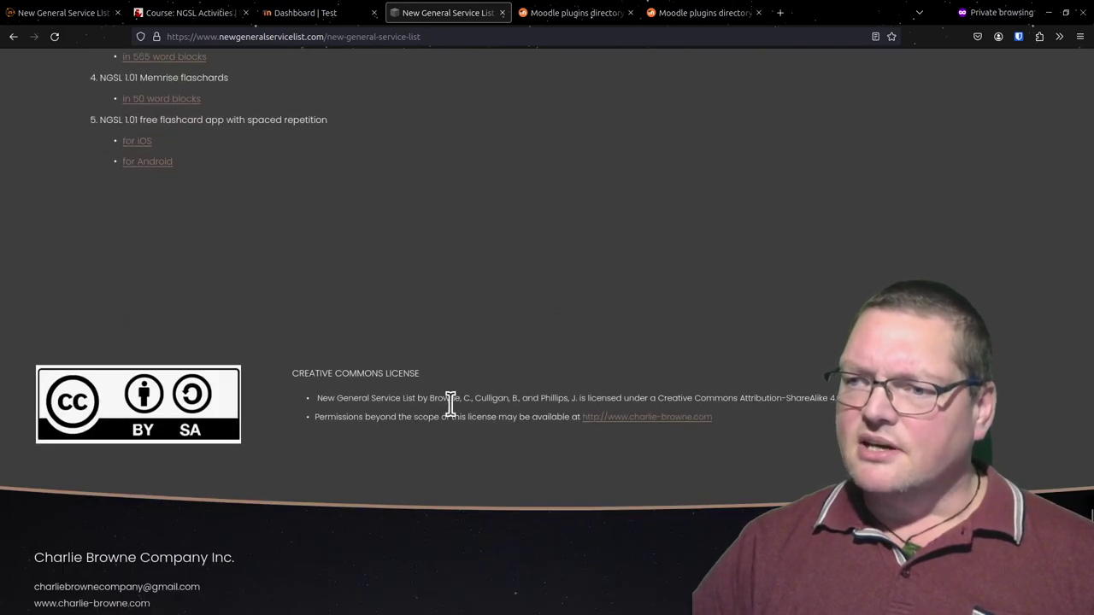
drag(472, 397, 580, 399)
click(576, 398)
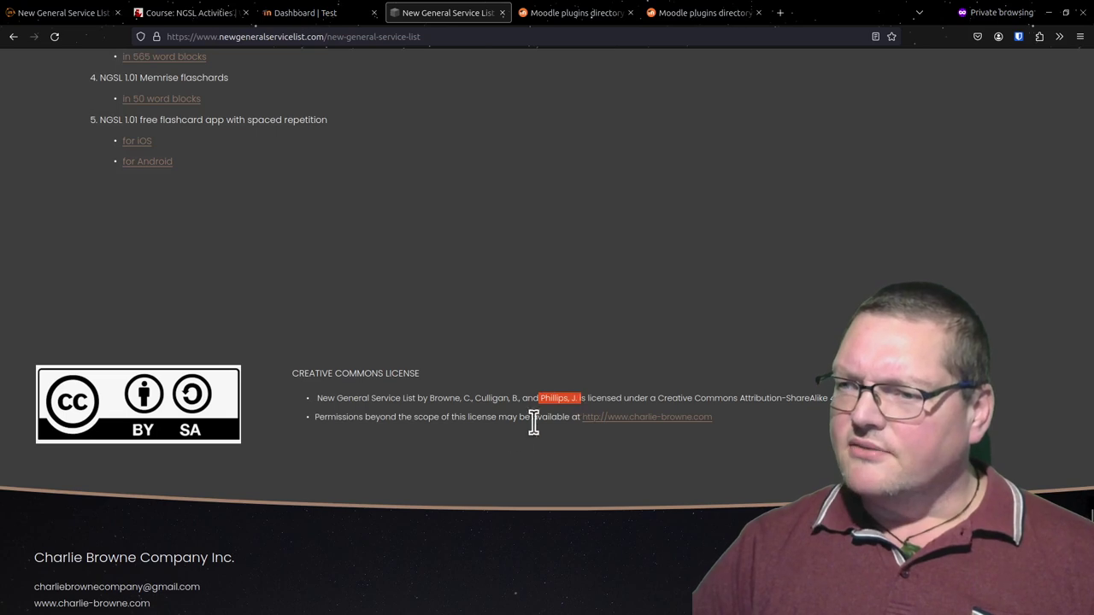
click(463, 402)
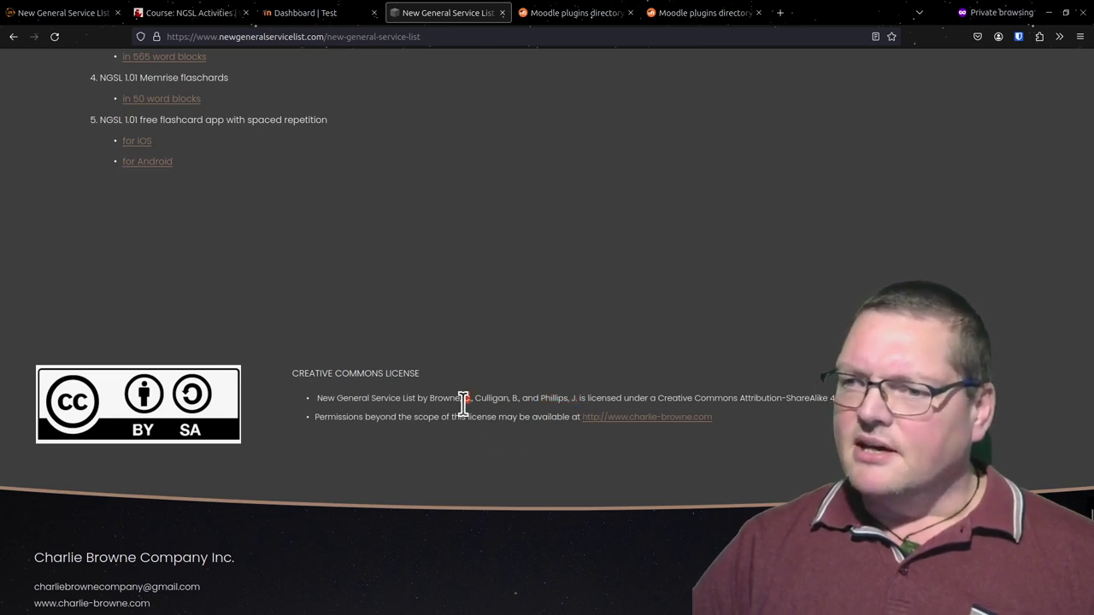
drag(419, 398, 553, 398)
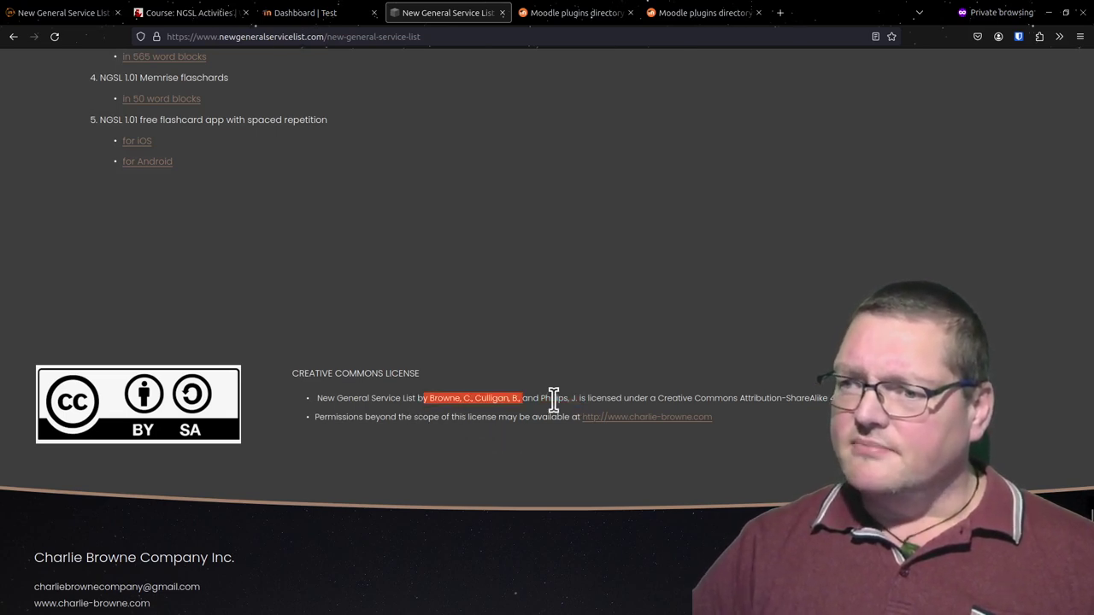
click(595, 393)
Return to the beginning of the NGSL page and highlight the page title
scroll(466, 398, down, 2)
scroll(465, 397, up, 15)
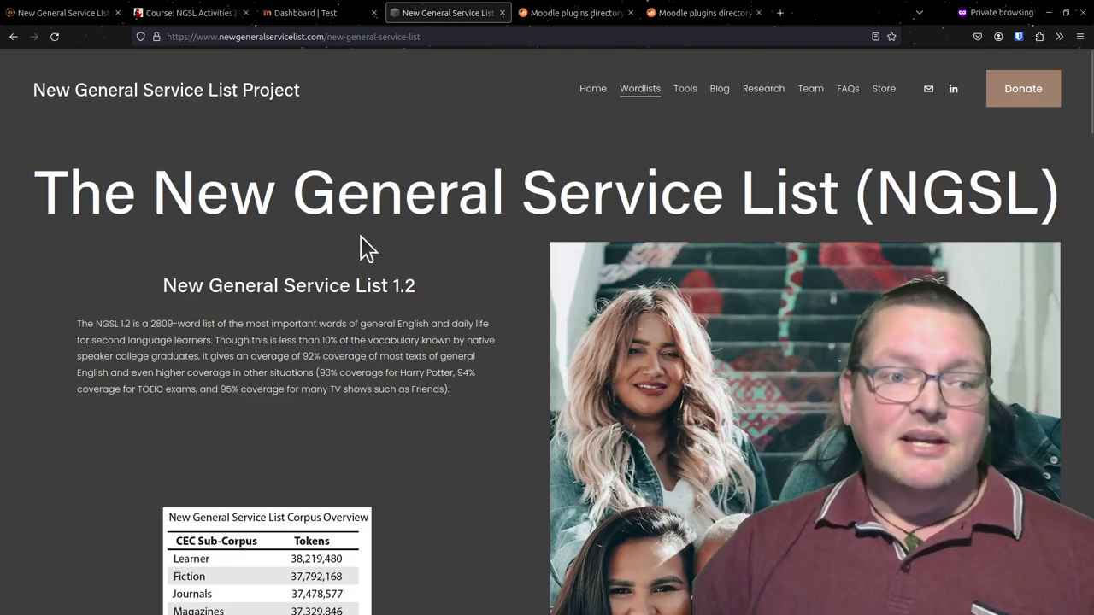
drag(195, 208, 821, 158)
Open the New General Service List wordlist page and download the NGSL 1.2 list with definitions in easy English into the RAM folder
mouse_move(641, 92)
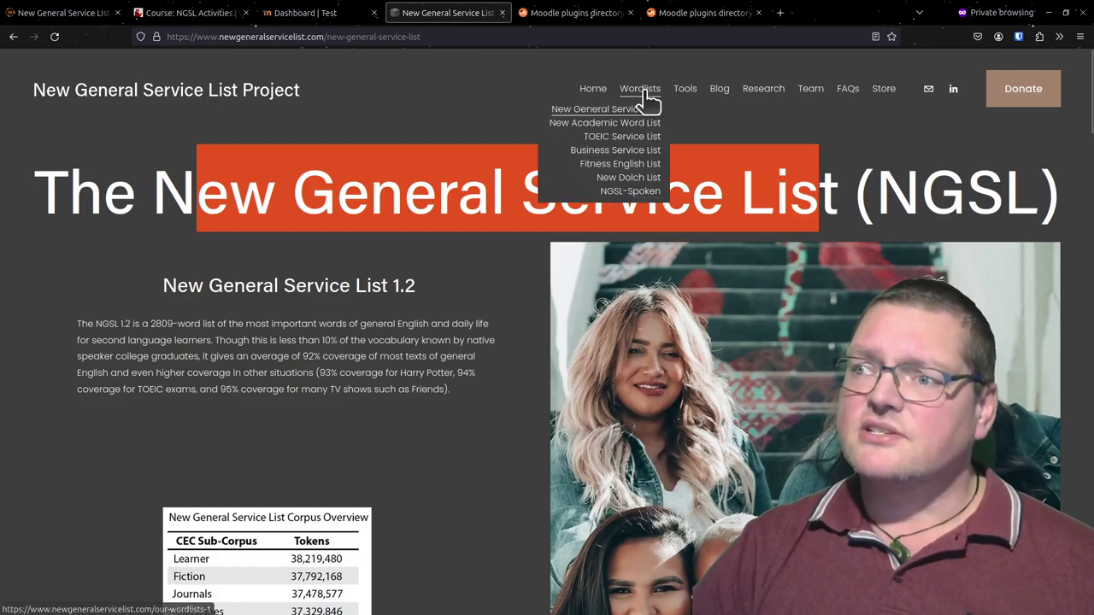
click(625, 112)
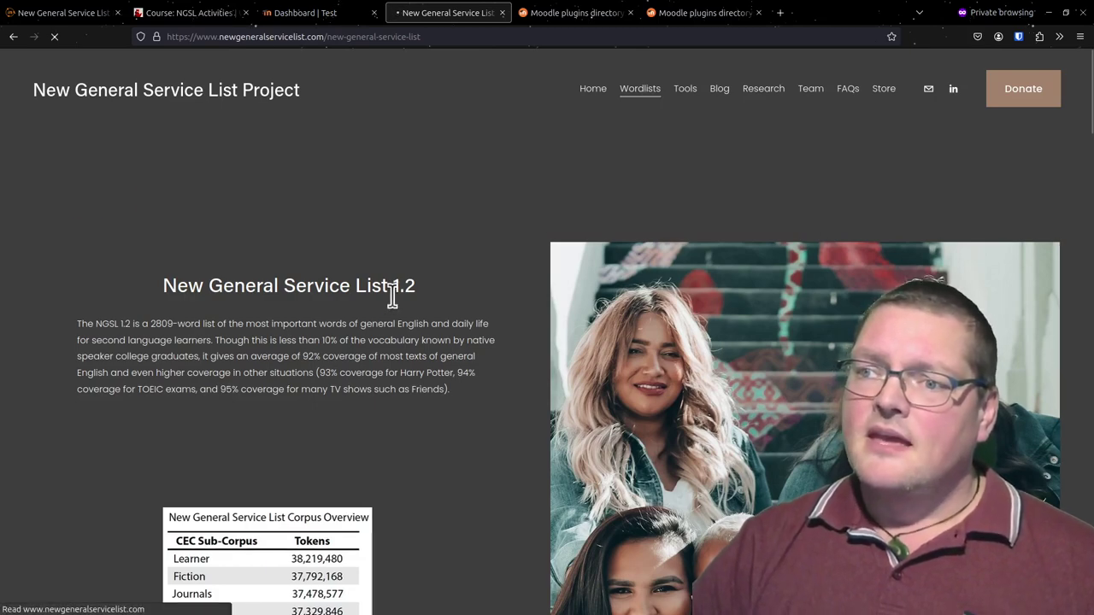
scroll(386, 308, down, 15)
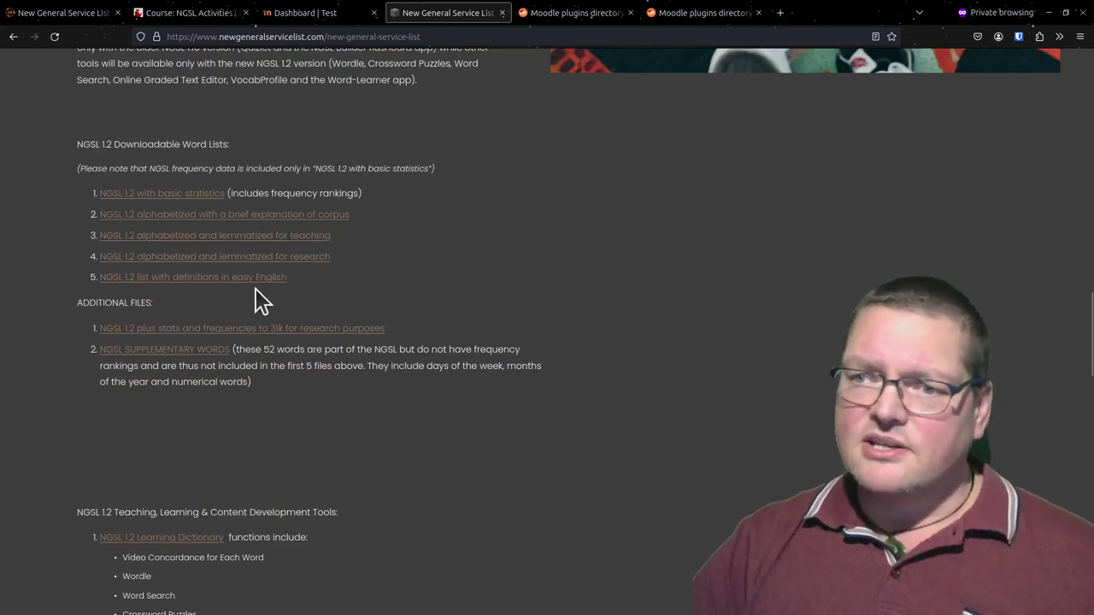
click(196, 282)
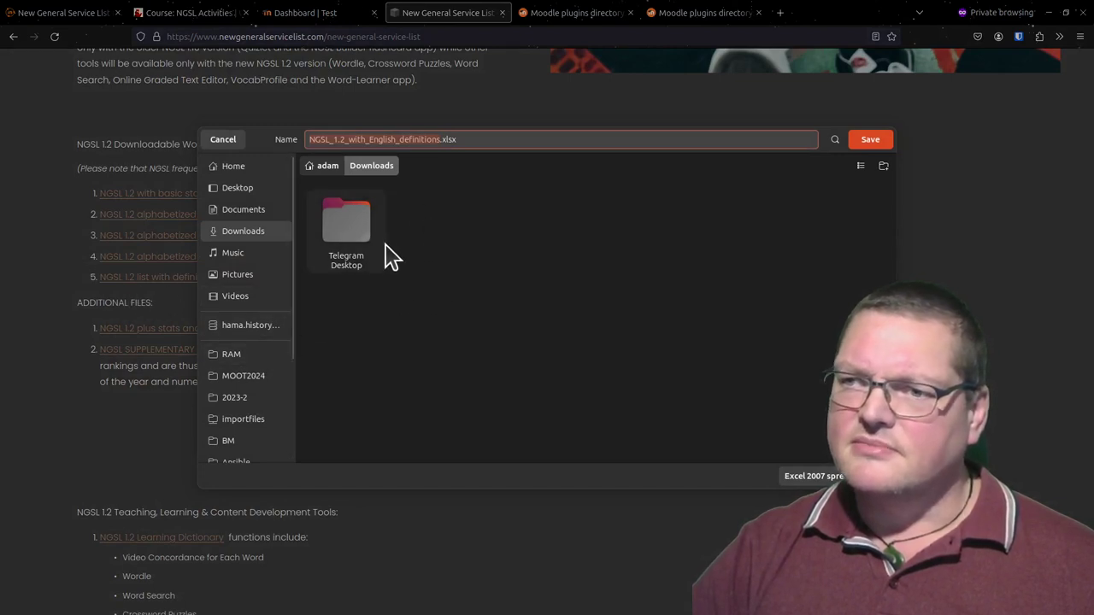
click(253, 354)
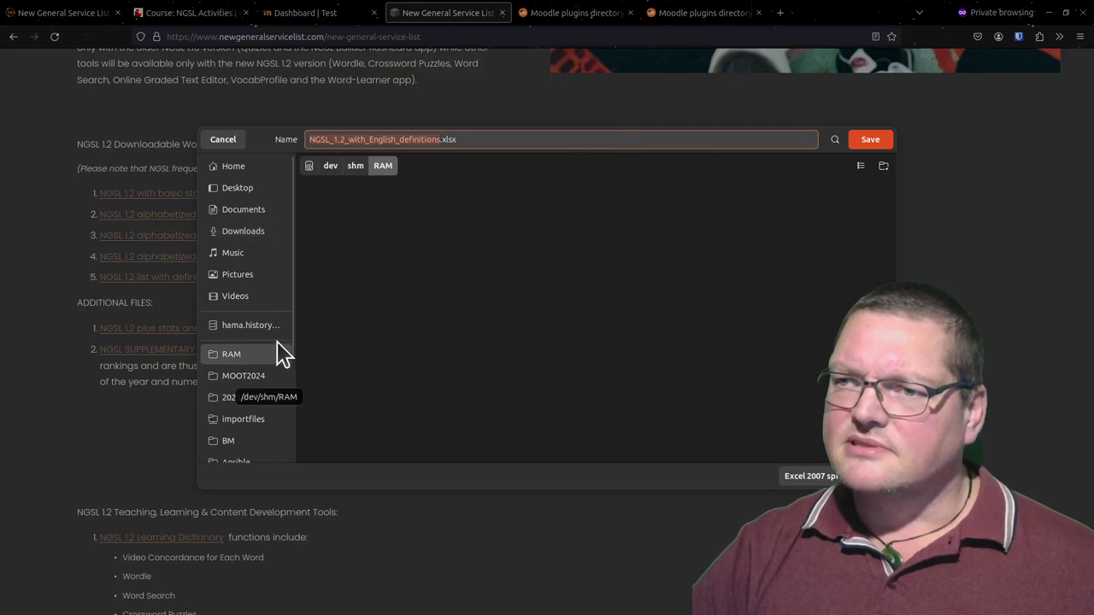
click(869, 139)
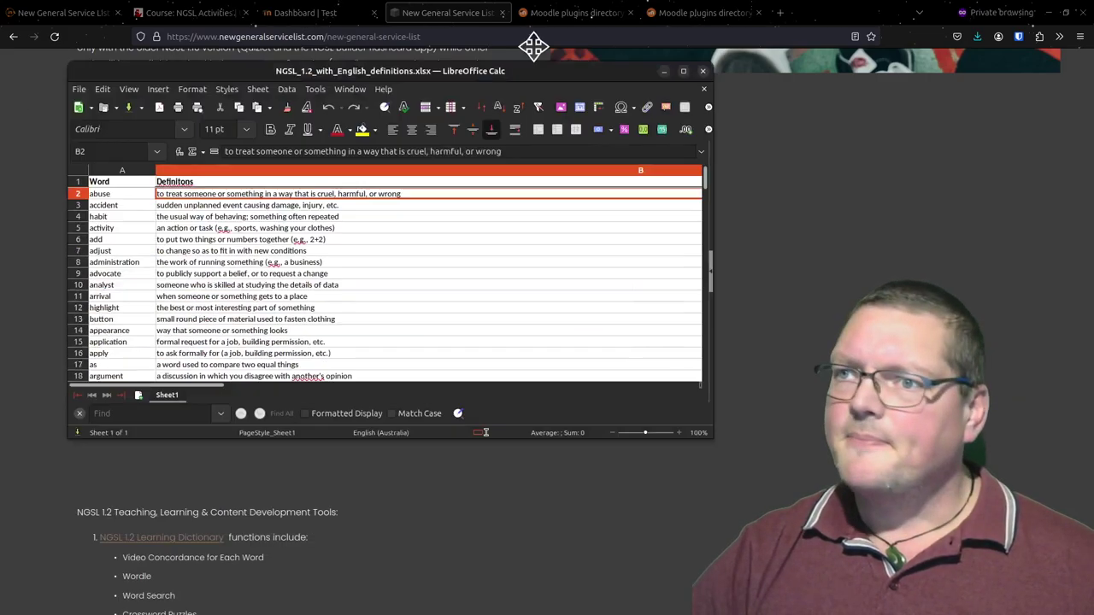
Maximize the downloaded NGSL_1.2_with_English_definitions.xlsx spreadsheet and check its word and definition headings at a larger zoom
double_click(533, 42)
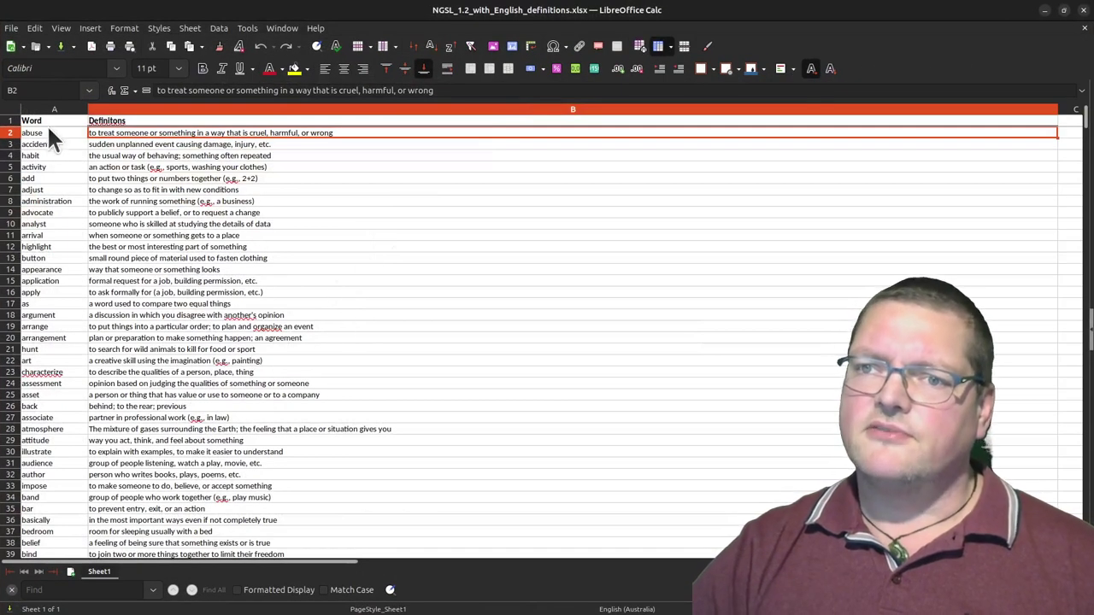
click(41, 119)
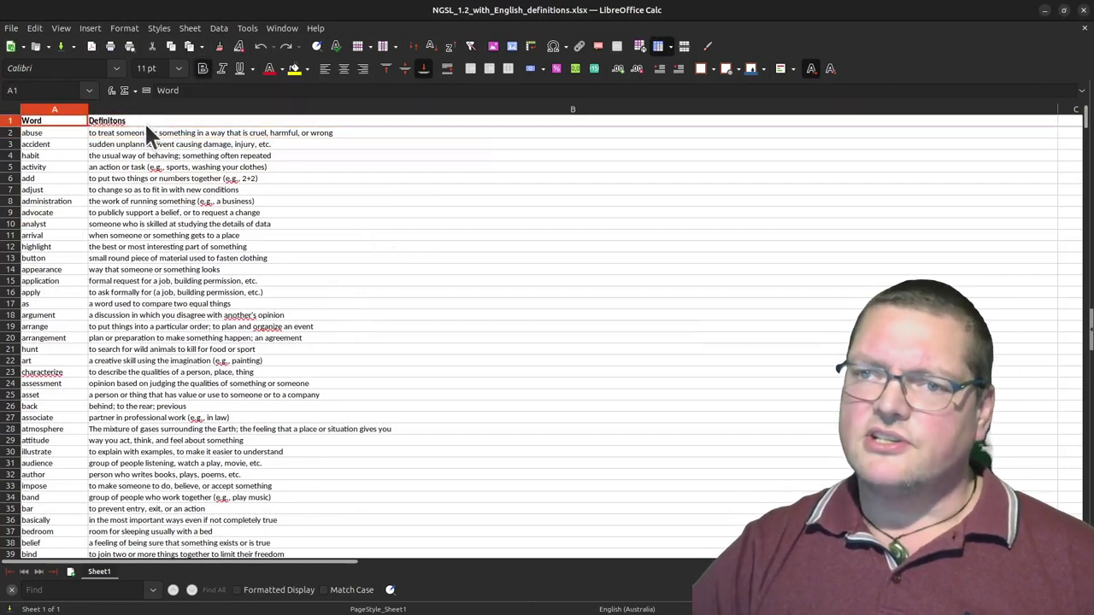
click(145, 119)
click(62, 133)
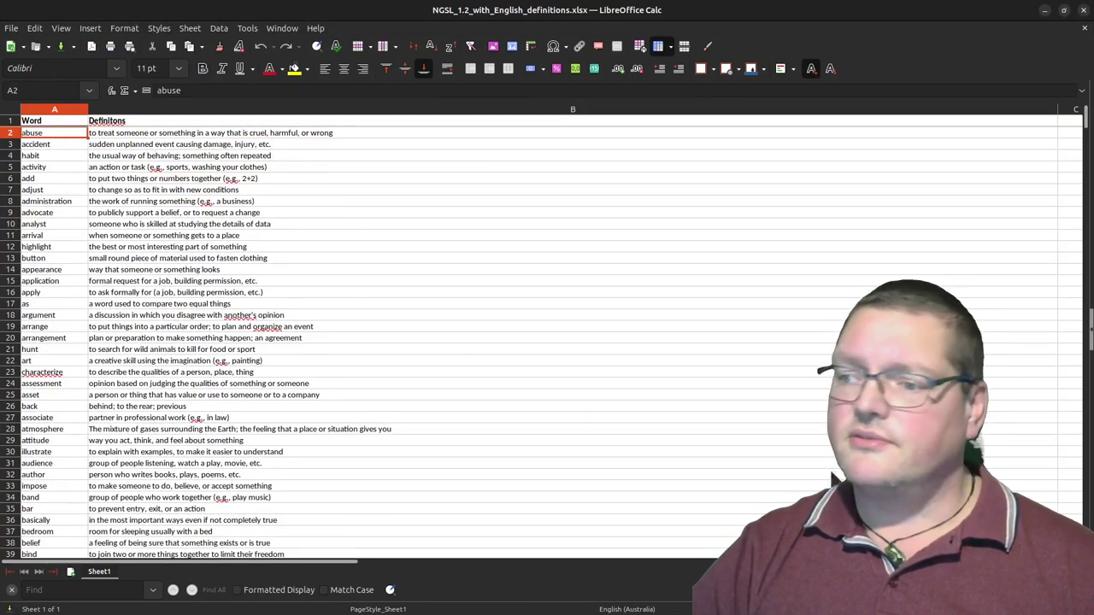
scroll(547, 334, up, 5)
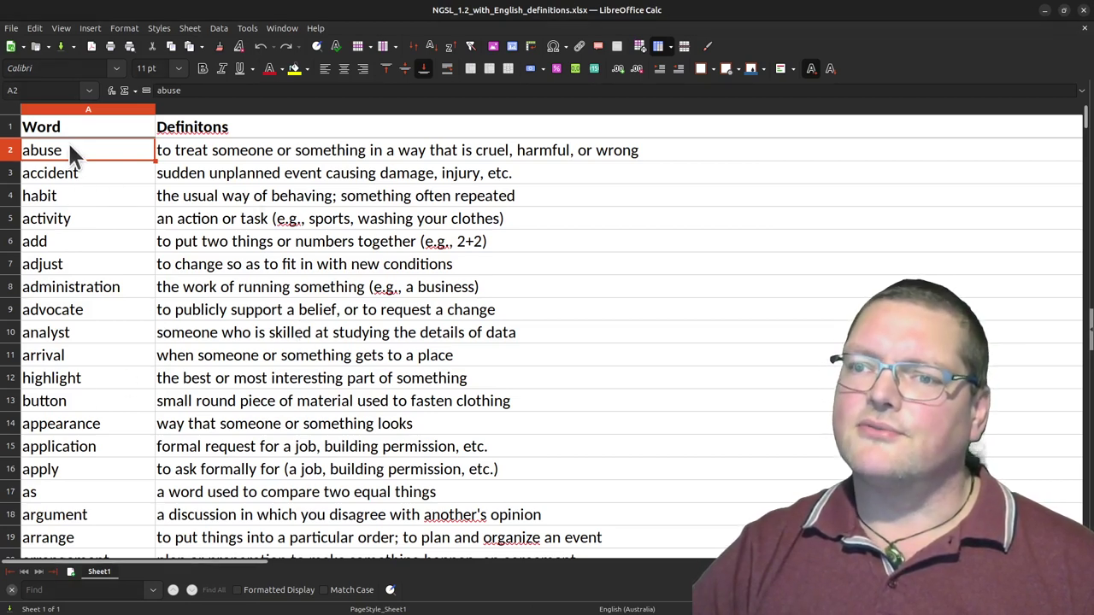
Highlight the word and definition pairs in A2:B11, and the single pair for "abuse" in row 2
drag(70, 150, 196, 357)
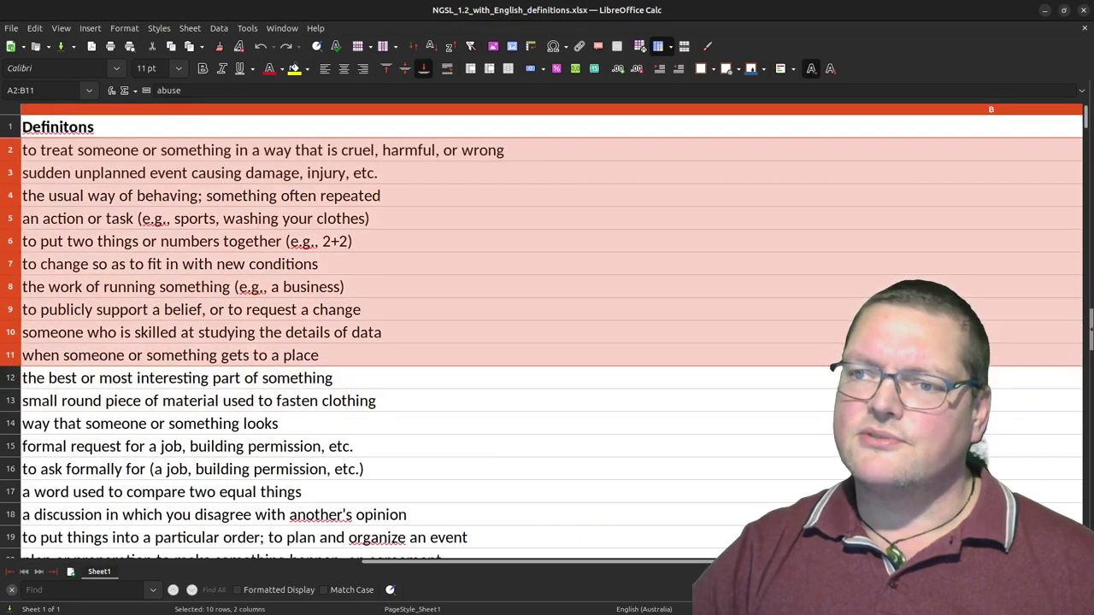
click(360, 289)
key(Home)
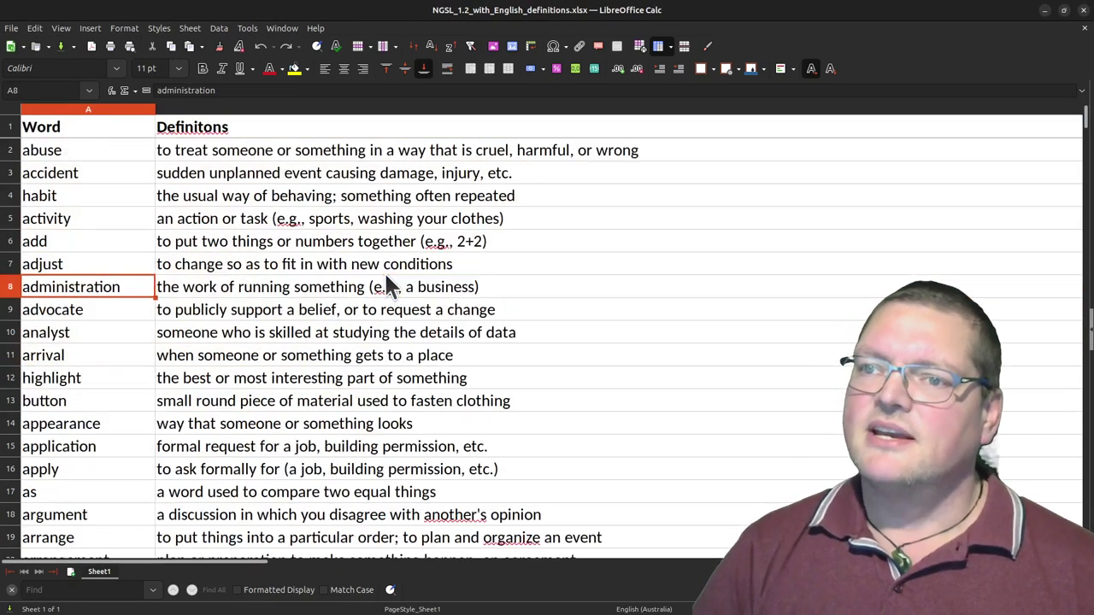
key(Up)
key(Up)
key(Up)
key(Up)
key(Up)
key(Up)
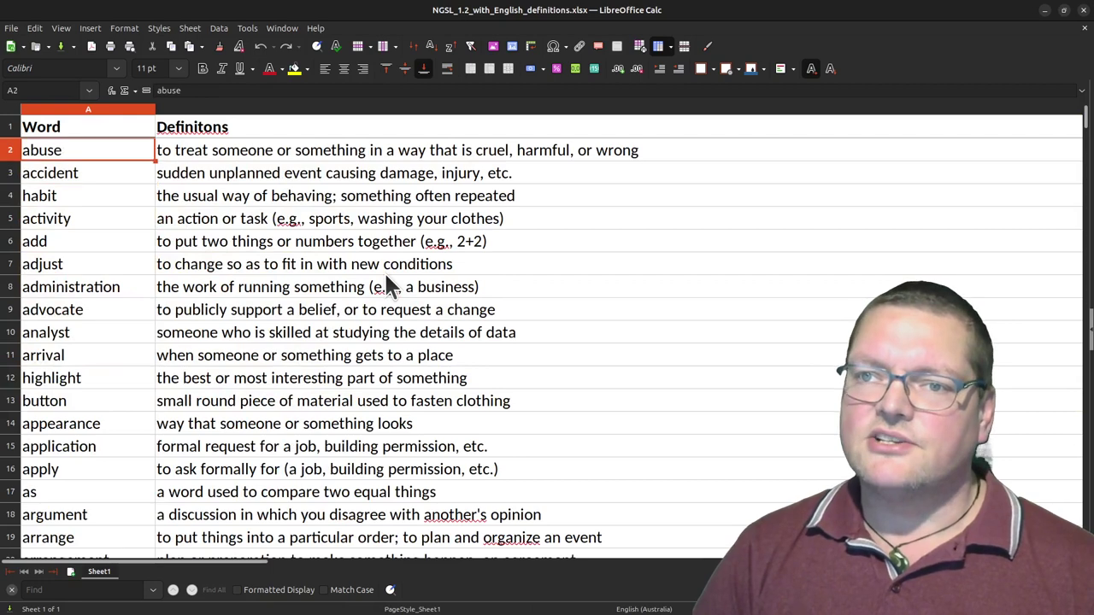
key(shift+Right)
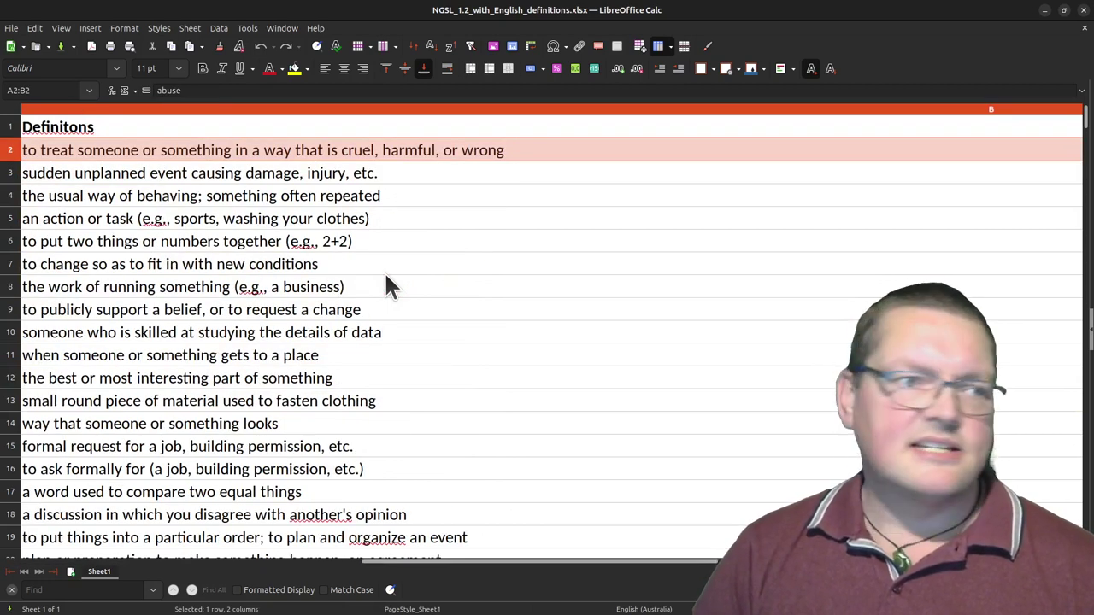
key(shift+Left)
Browse down the Word column to "brand" in row 48, reading the entries, and close the spreadsheet
key(Down)
key(Down)
key(Down)
key(Down)
key(Down)
key(Down)
key(Down)
key(Down)
key(Down)
key(Down)
key(Down)
key(Down)
key(Down)
key(Down)
key(Down)
key(Down)
key(Down)
key(Down)
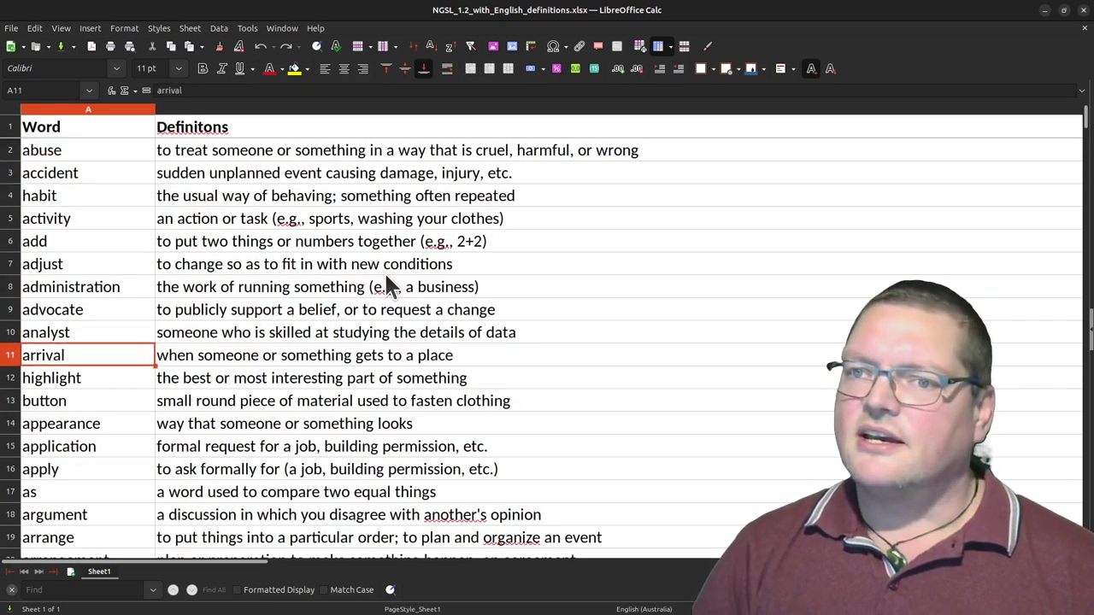
key(Down)
key(Down)
key(Down)
key(Down)
key(Down)
key(Down)
key(Down)
key(Down)
key(Down)
key(Down)
key(Down)
key(Down)
key(Down)
key(Down)
key(Down)
key(Down)
key(Down)
key(Down)
key(Down)
key(Down)
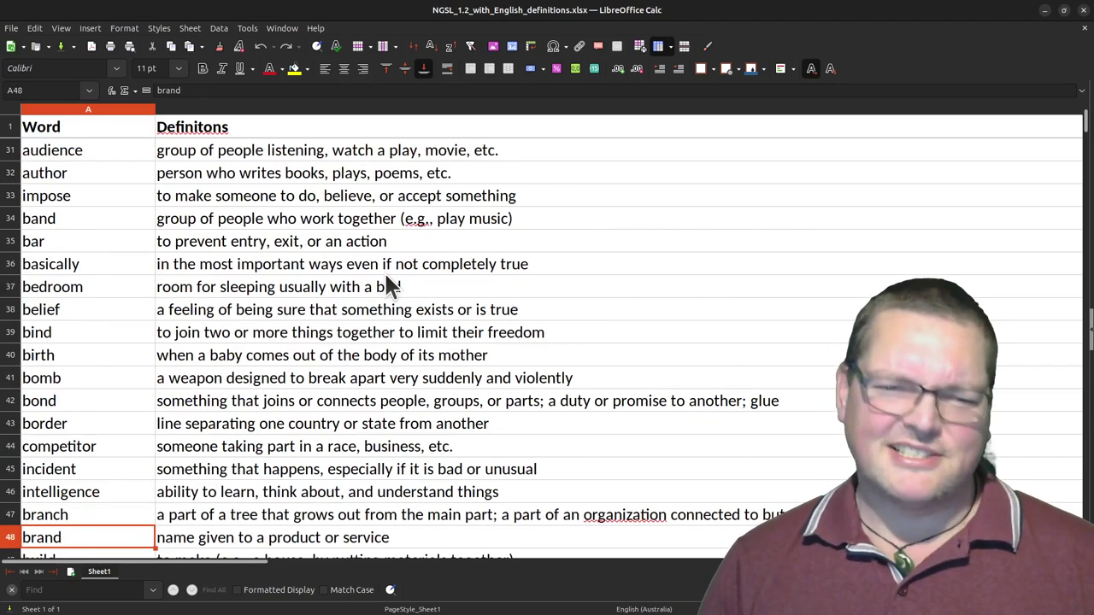
click(1083, 11)
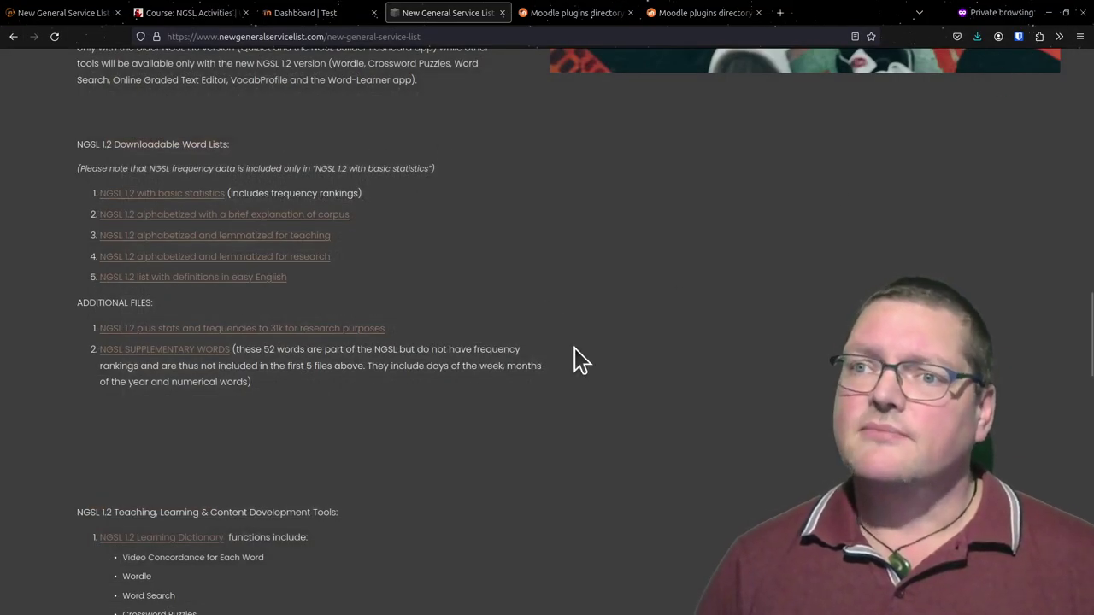
Go back to the start of the NGSL page, switch to the WiseCat NGSL Activities course and highlight its title
scroll(575, 351, up, 15)
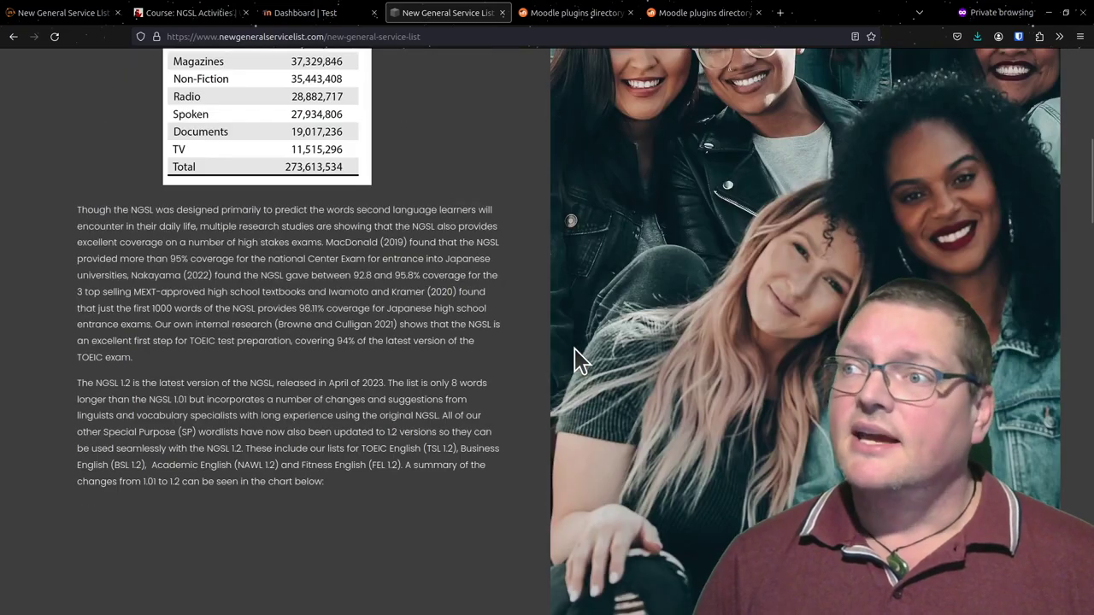
scroll(574, 346, up, 2)
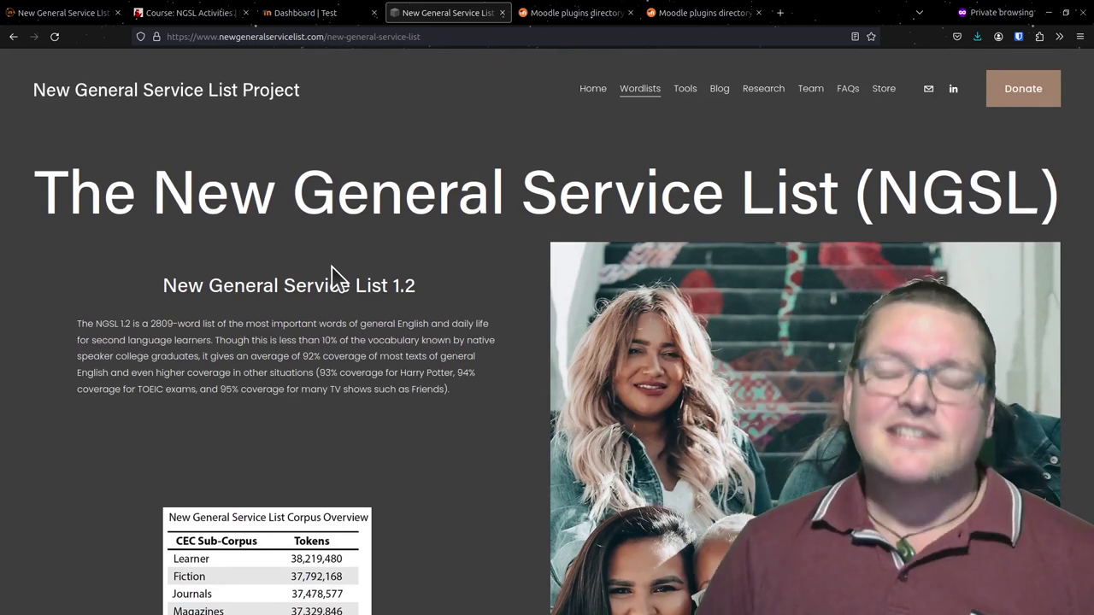
click(186, 14)
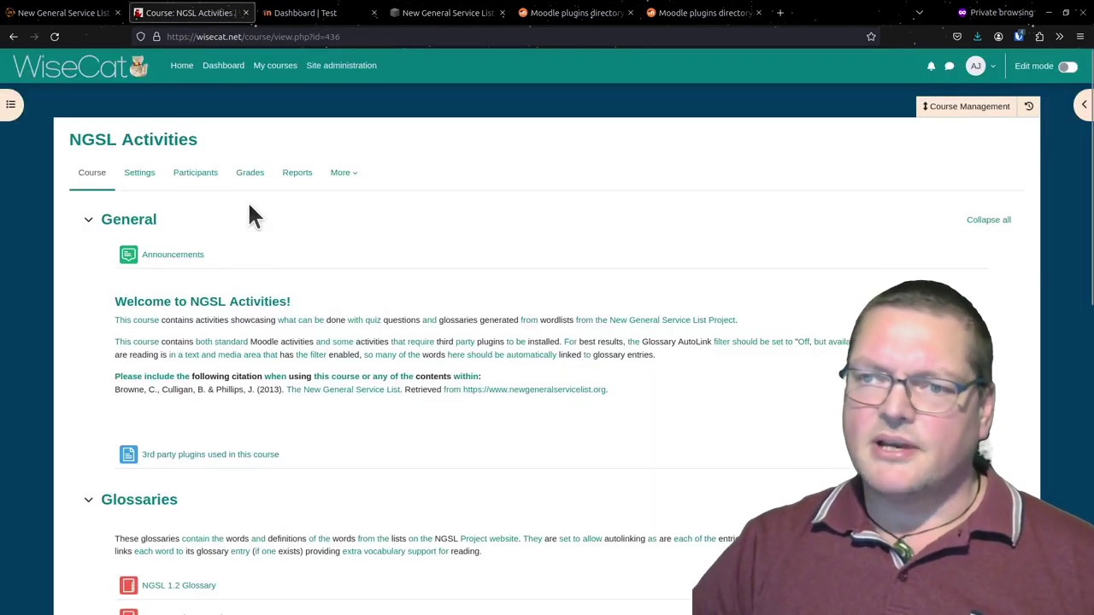
drag(62, 141, 196, 139)
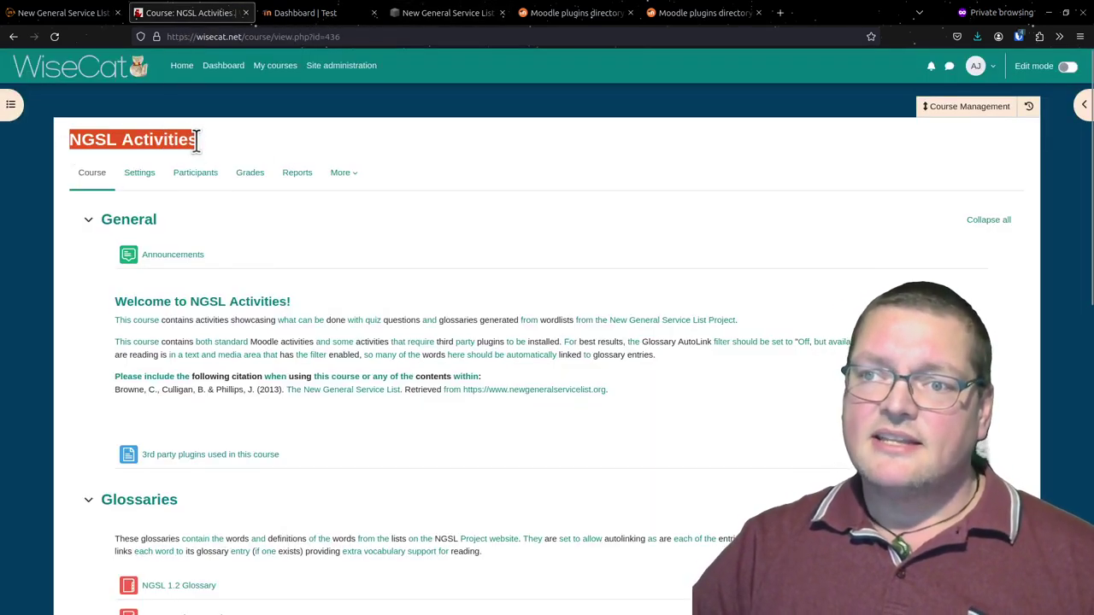
click(196, 139)
Switch to the MoodleNet New General Service List Project collection and find the NGSL Activities Course resource at the end of its list
click(92, 16)
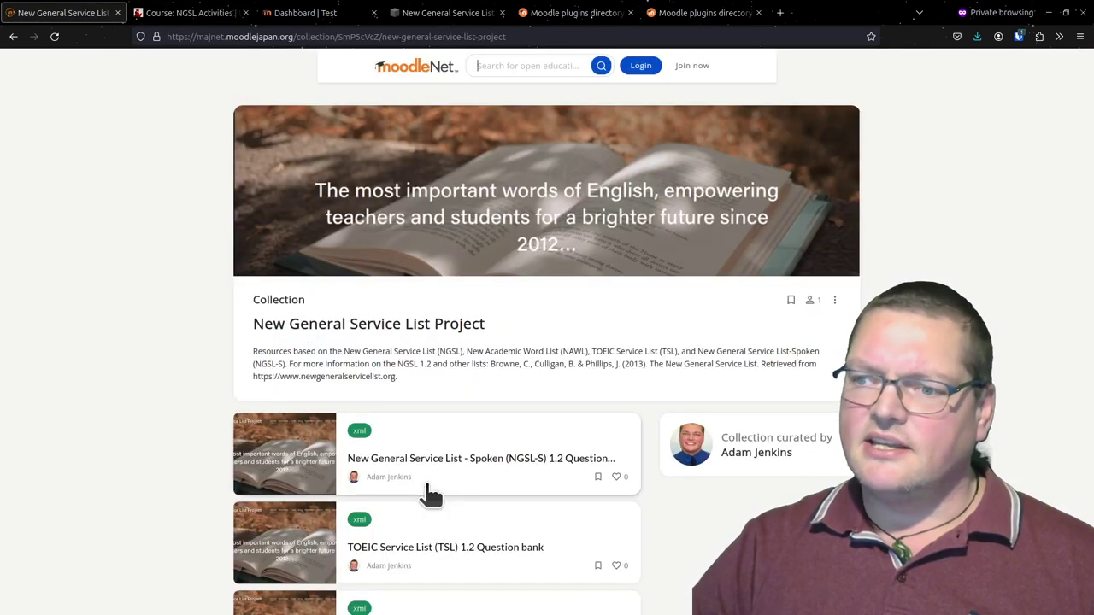
scroll(483, 465, down, 5)
scroll(496, 476, down, 7)
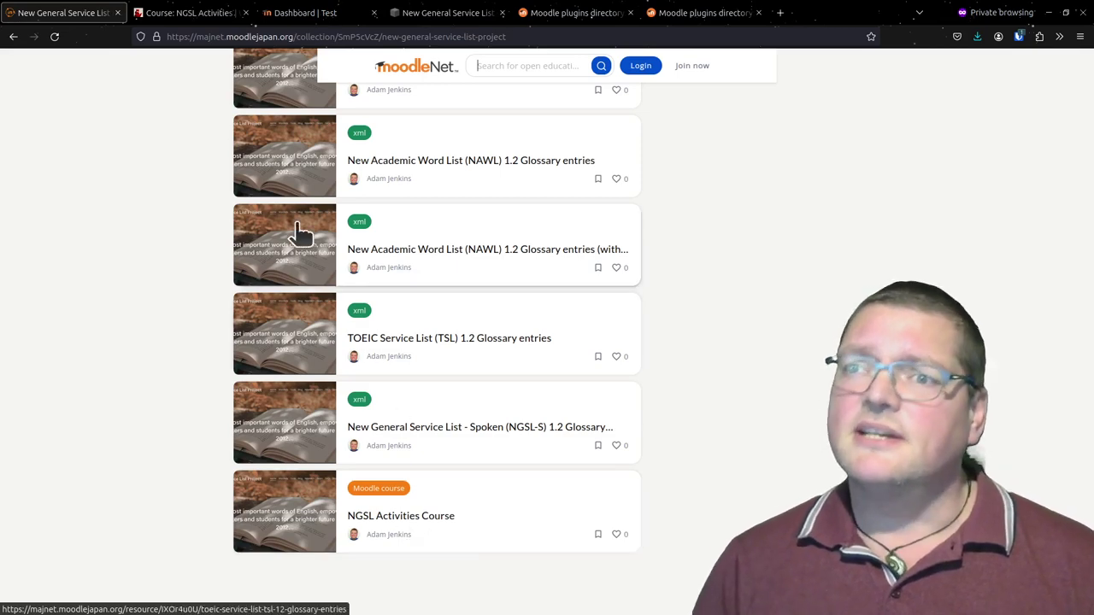
Return to the WiseCat NGSL Activities course, enlarge the page to 150% and view the linked glossary entry for "course" in the welcome text
click(175, 12)
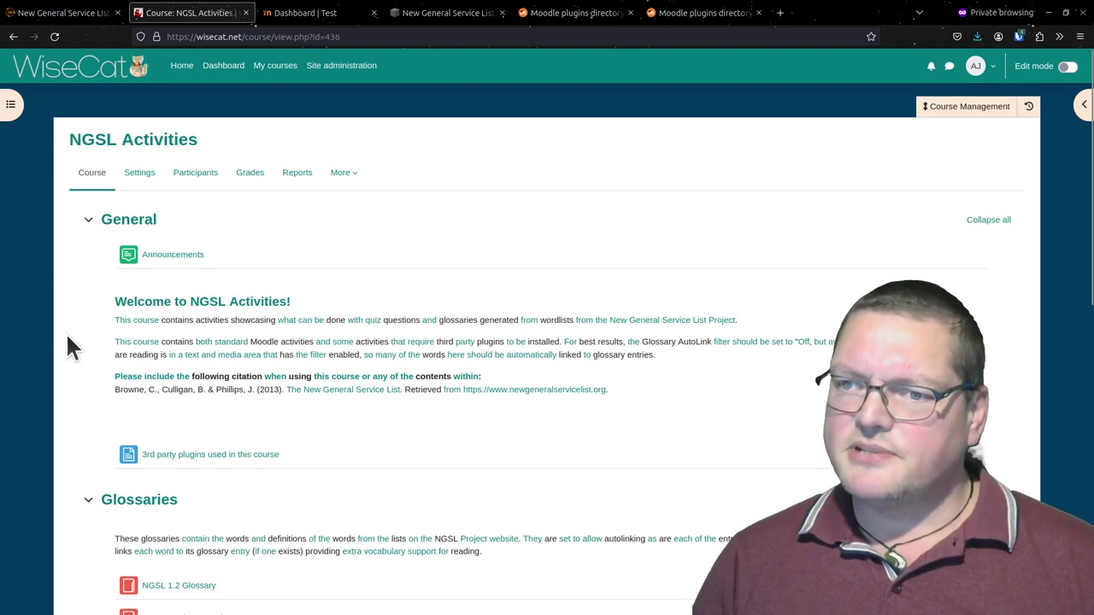
key(ctrl+plus)
key(ctrl+plus)
key(ctrl+plus)
key(ctrl+plus)
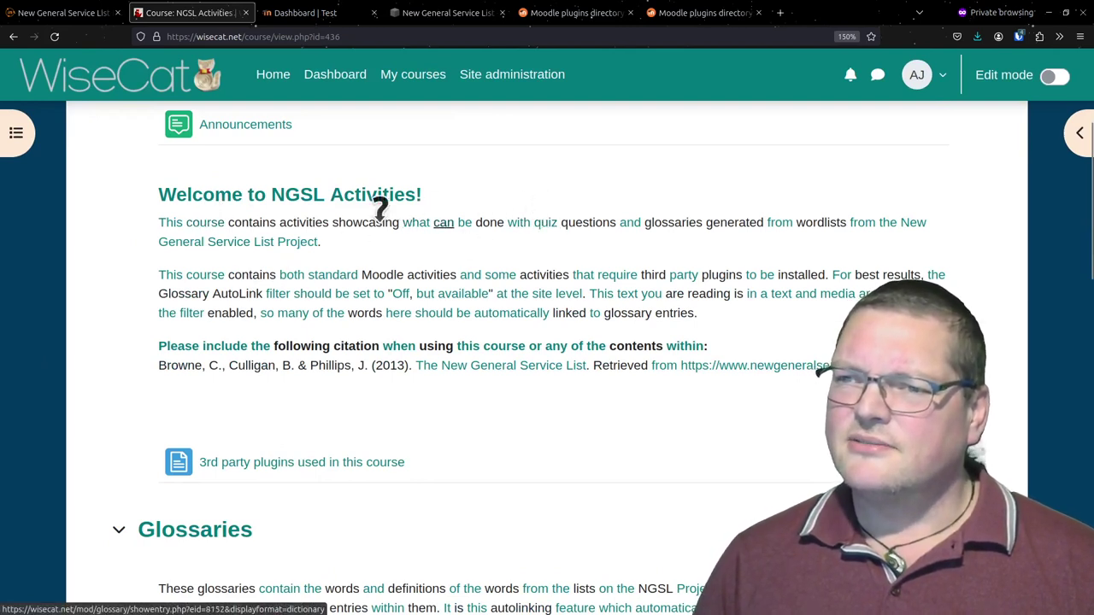
click(210, 214)
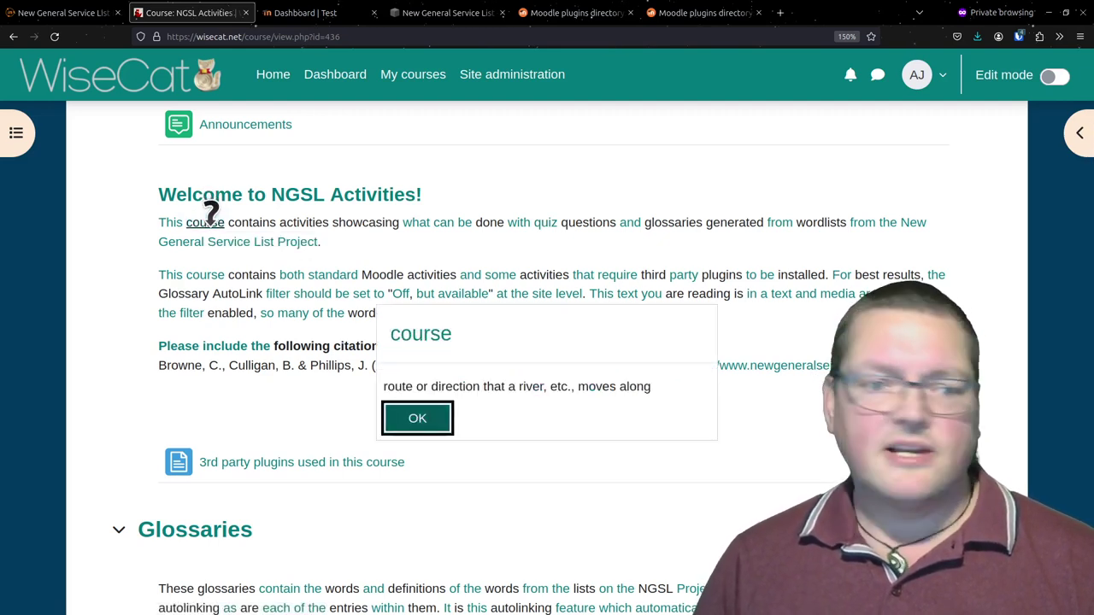
click(419, 421)
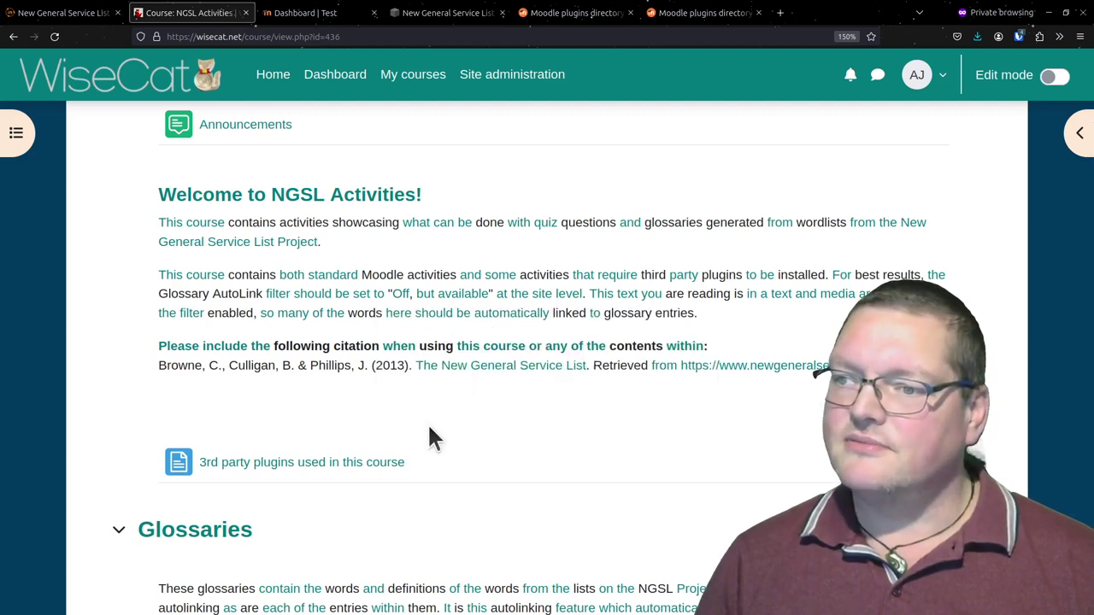
View the linked glossary entries for "include" and "should" in the welcome text, closing each one
click(221, 348)
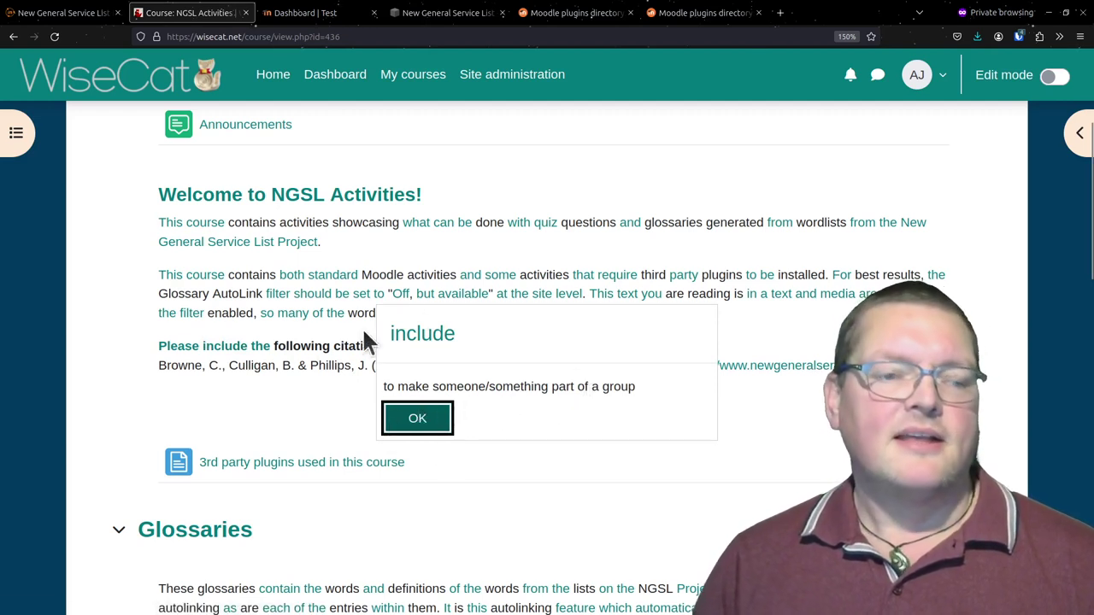
click(423, 417)
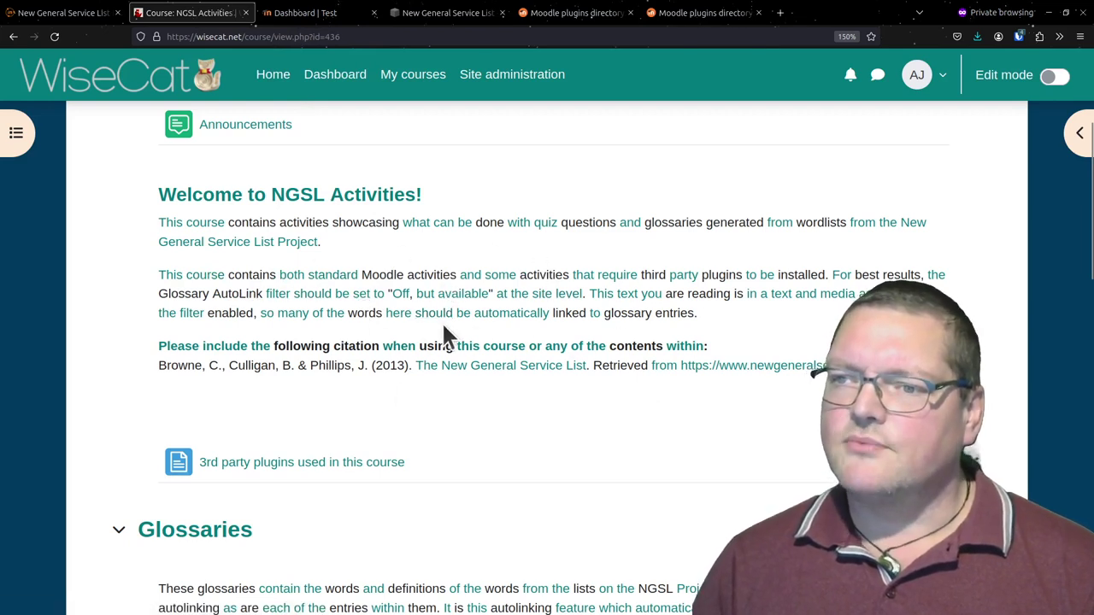
click(324, 286)
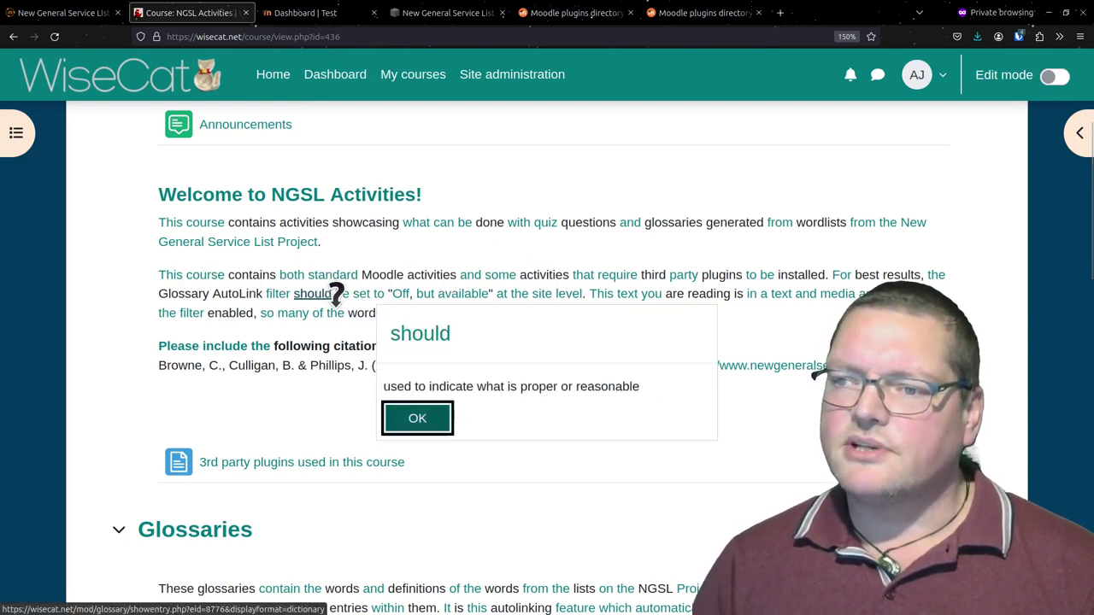
click(432, 423)
Look through the course's Glossaries and Quizzes sections and return to the list of glossaries
scroll(430, 429, down, 8)
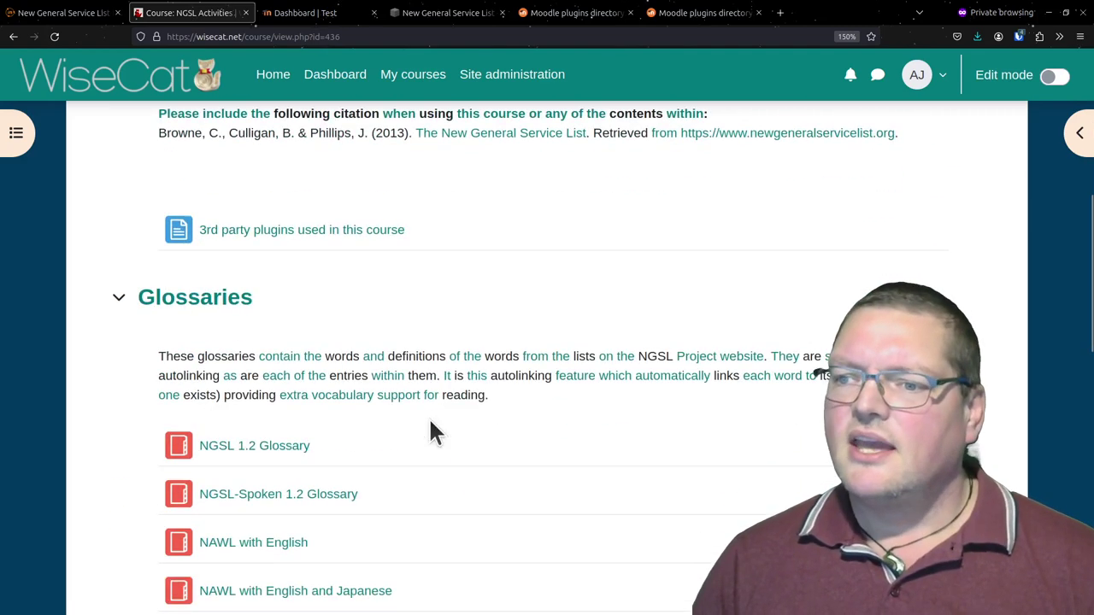
scroll(430, 421, down, 5)
scroll(430, 421, up, 5)
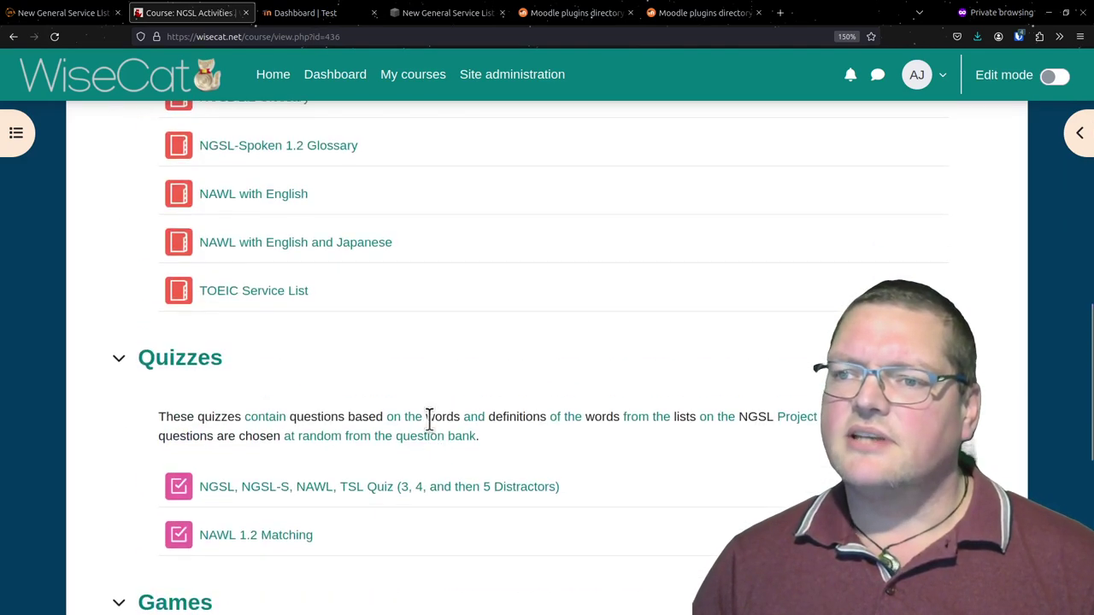
scroll(390, 488, up, 7)
scroll(403, 471, down, 4)
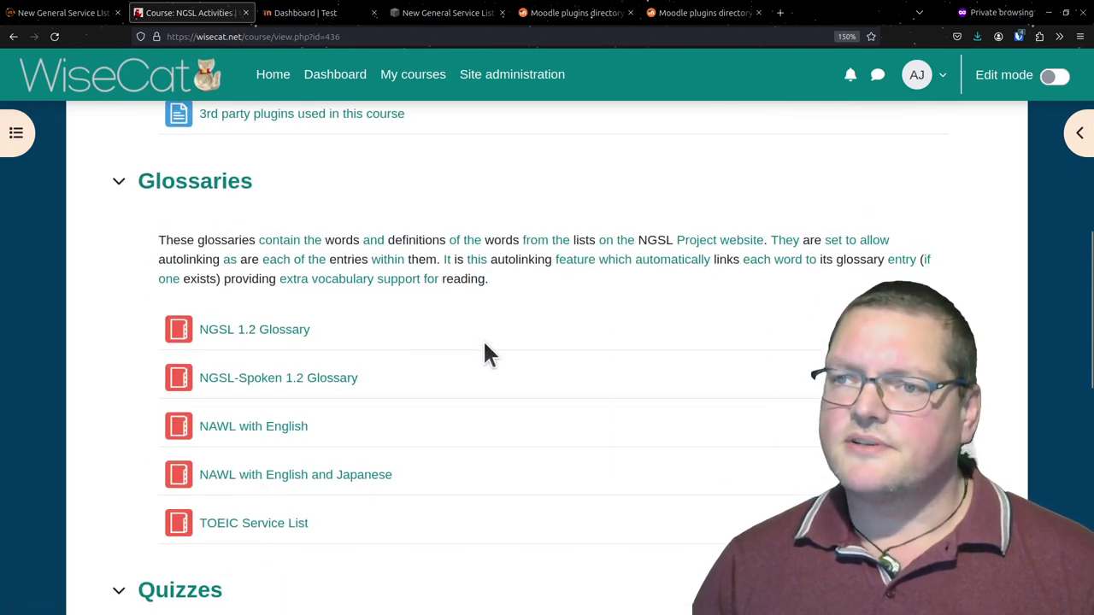
scroll(483, 343, up, 1)
scroll(483, 341, up, 4)
scroll(479, 351, down, 4)
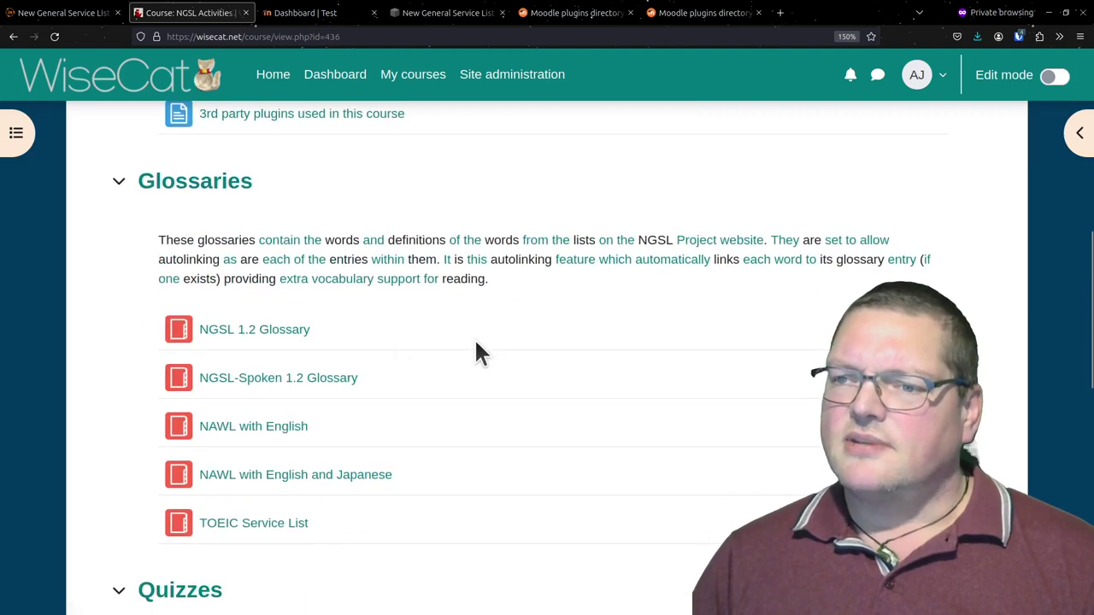
Open the NGSL 1.2 Glossary's settings and view its entry options, including automatic linking of glossary entries
click(220, 338)
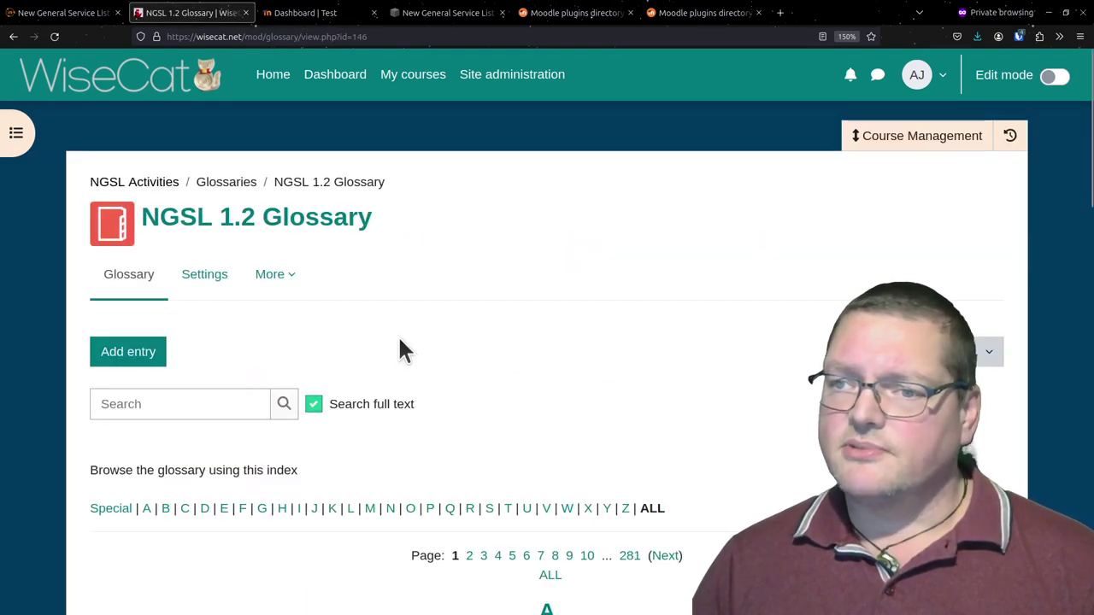
click(231, 282)
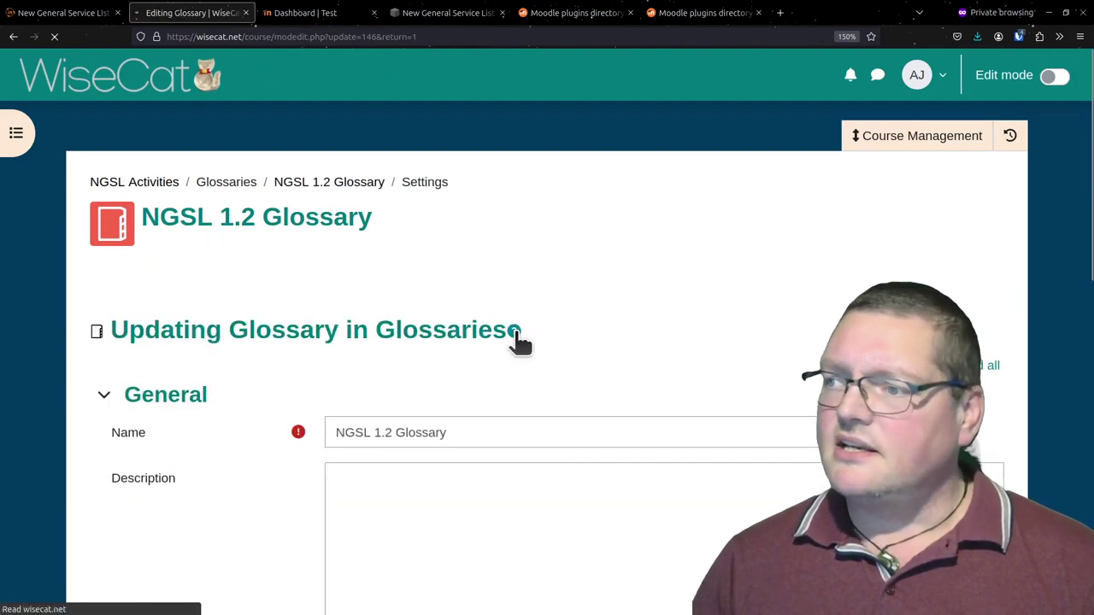
scroll(517, 342, down, 10)
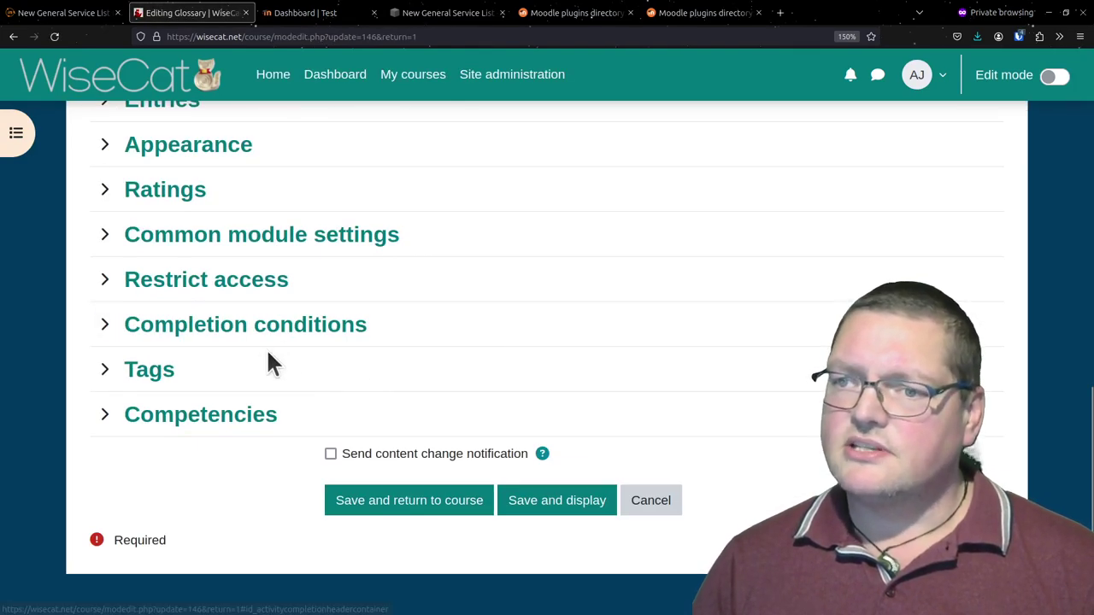
scroll(266, 350, up, 2)
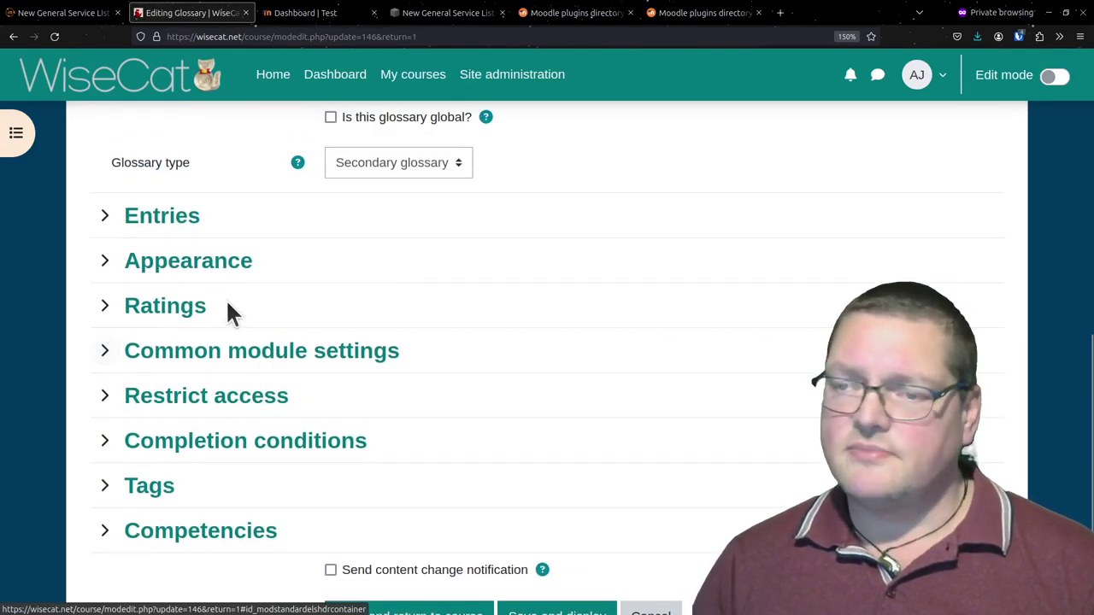
click(152, 224)
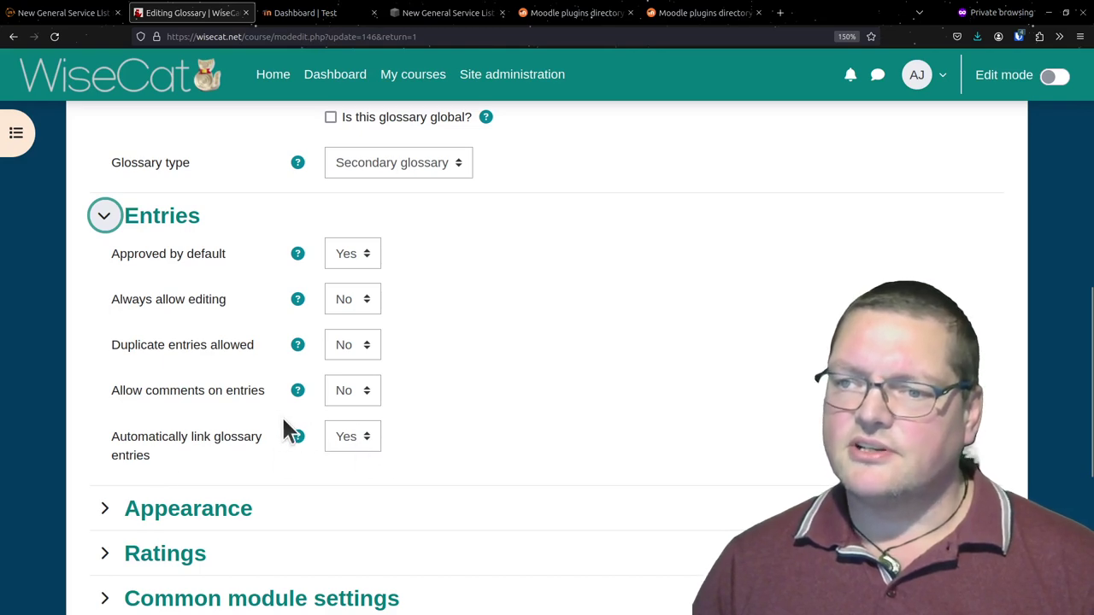
scroll(284, 419, up, 5)
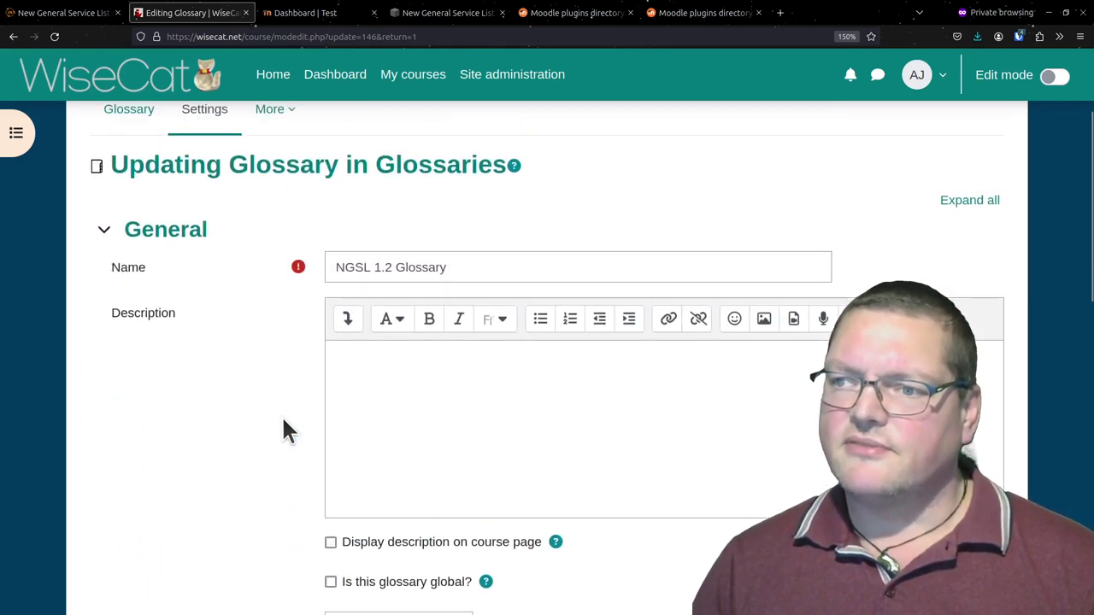
scroll(272, 403, up, 3)
Return to the NGSL 1.2 Glossary's entry list and look through the words and definitions on its first page
click(120, 290)
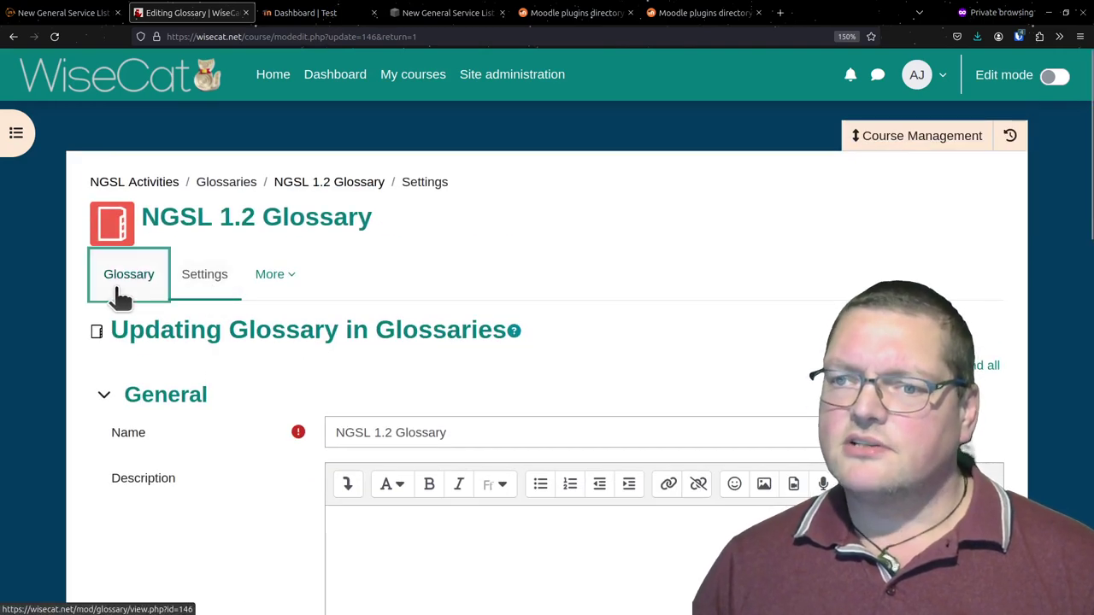
scroll(347, 376, down, 7)
scroll(346, 376, up, 2)
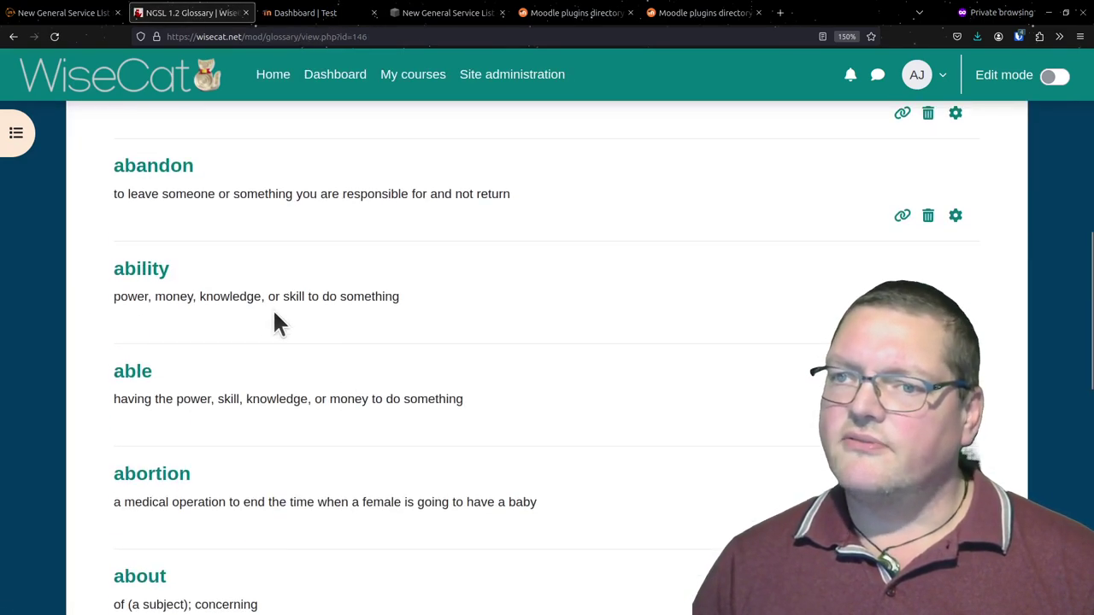
scroll(193, 272, up, 2)
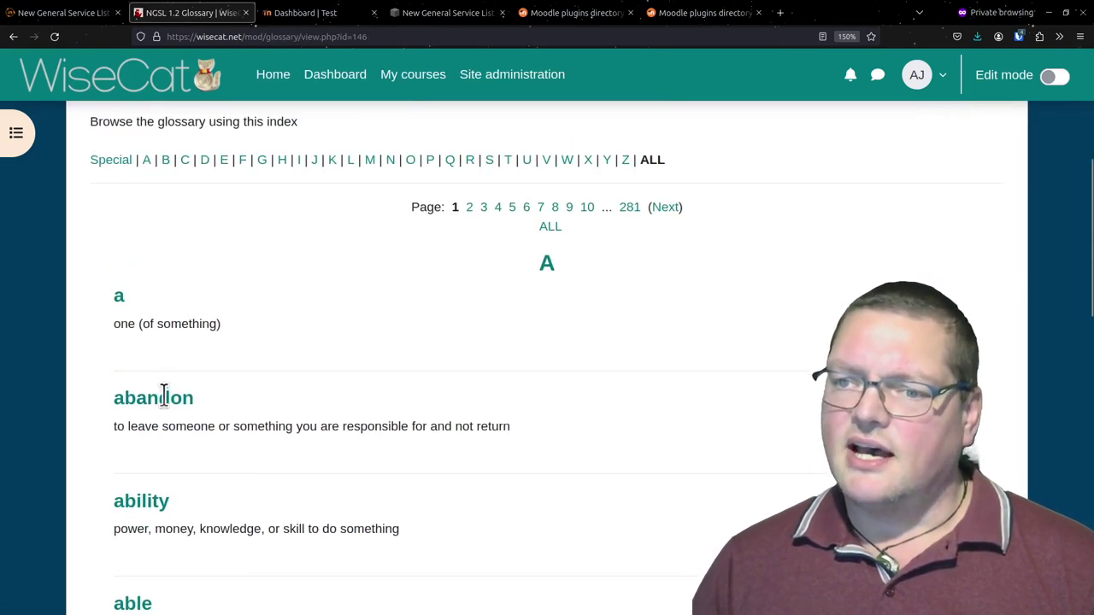
scroll(170, 462, down, 3)
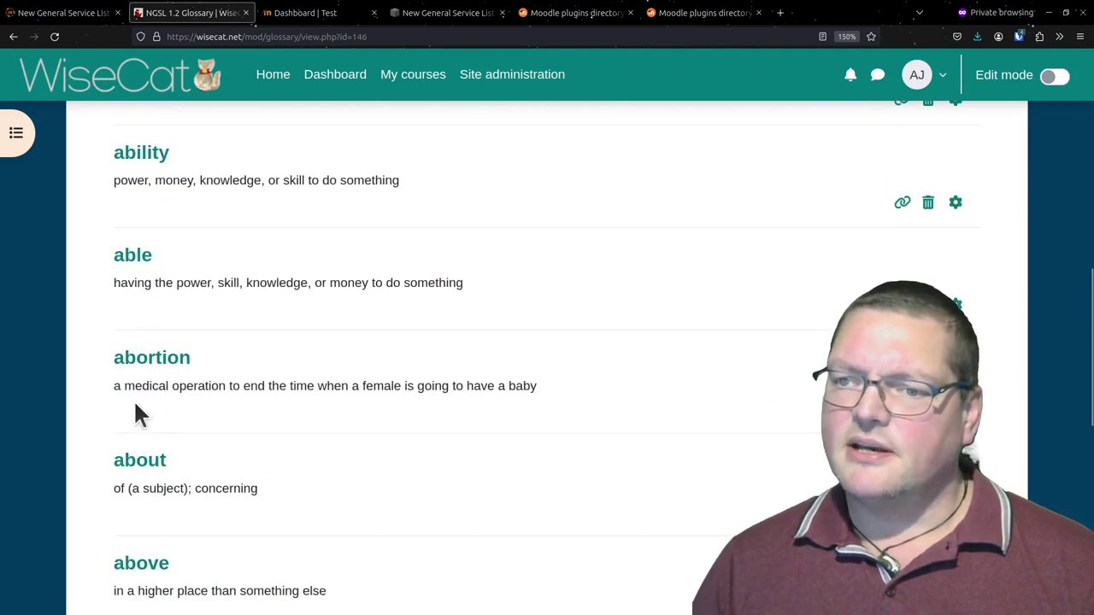
scroll(143, 417, down, 3)
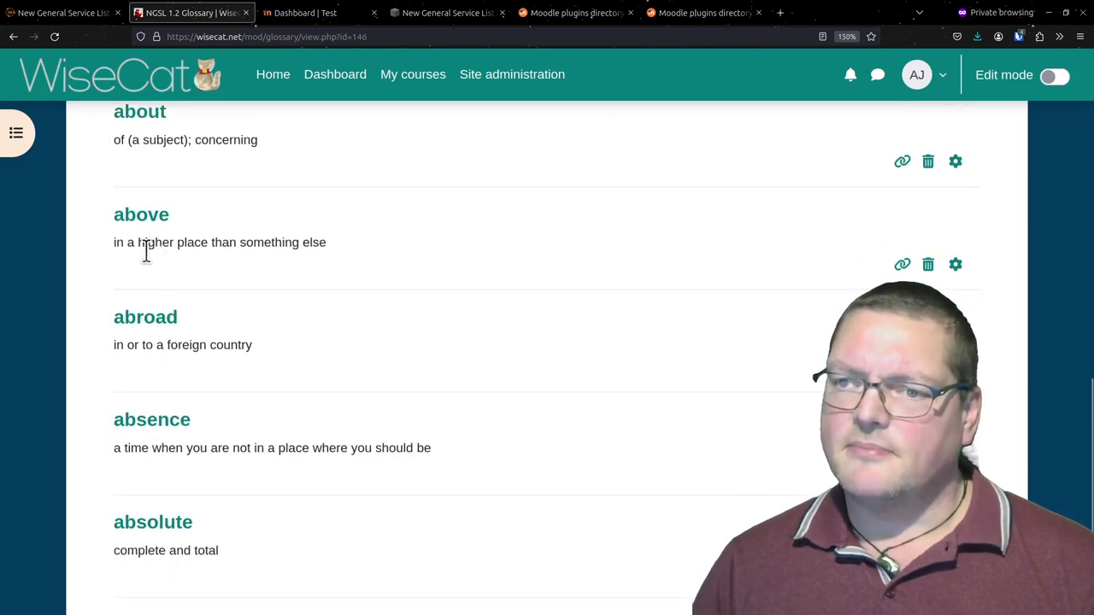
scroll(148, 346, down, 3)
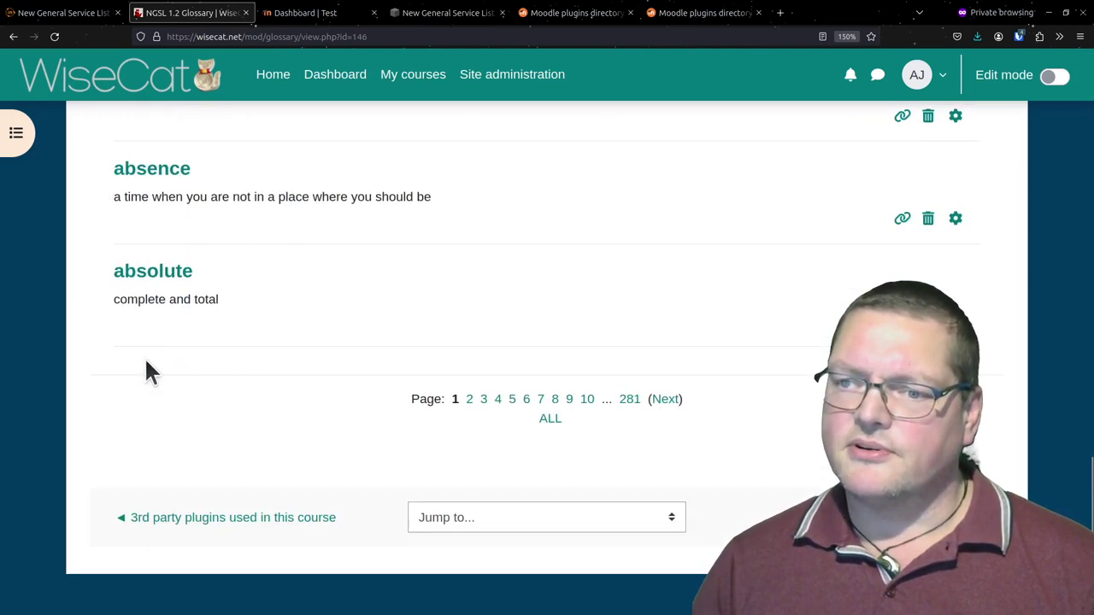
Look through the entries on page 5 of the NGSL 1.2 Glossary
click(513, 400)
scroll(459, 396, down, 1)
scroll(459, 395, down, 6)
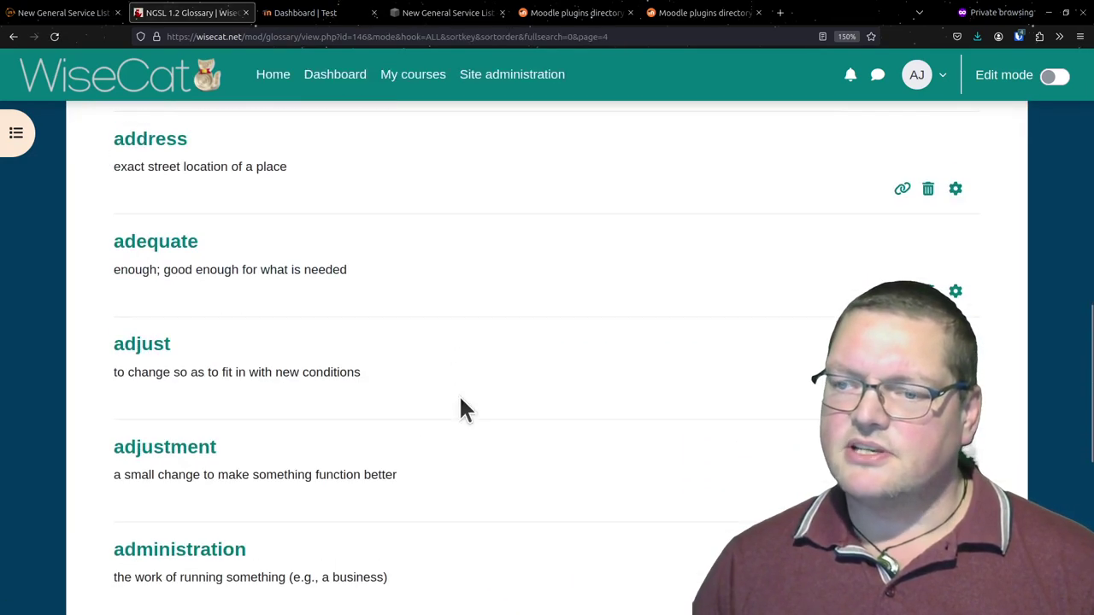
scroll(459, 396, up, 5)
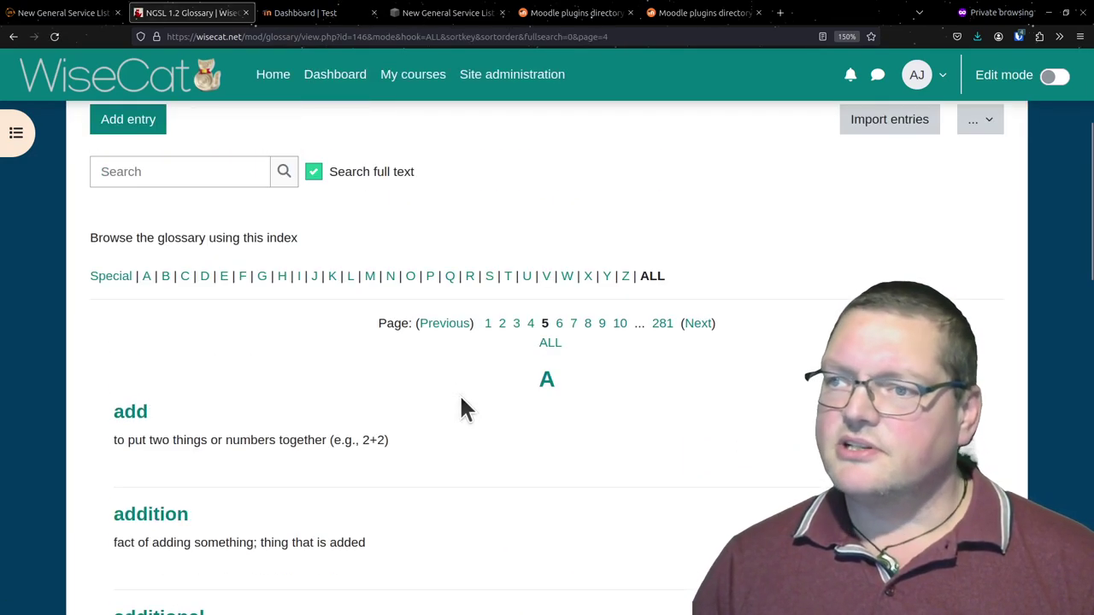
Look through the NGSL 1.2 Glossary entries under the letter P and return to the NGSL Activities course
click(431, 277)
scroll(325, 431, down, 10)
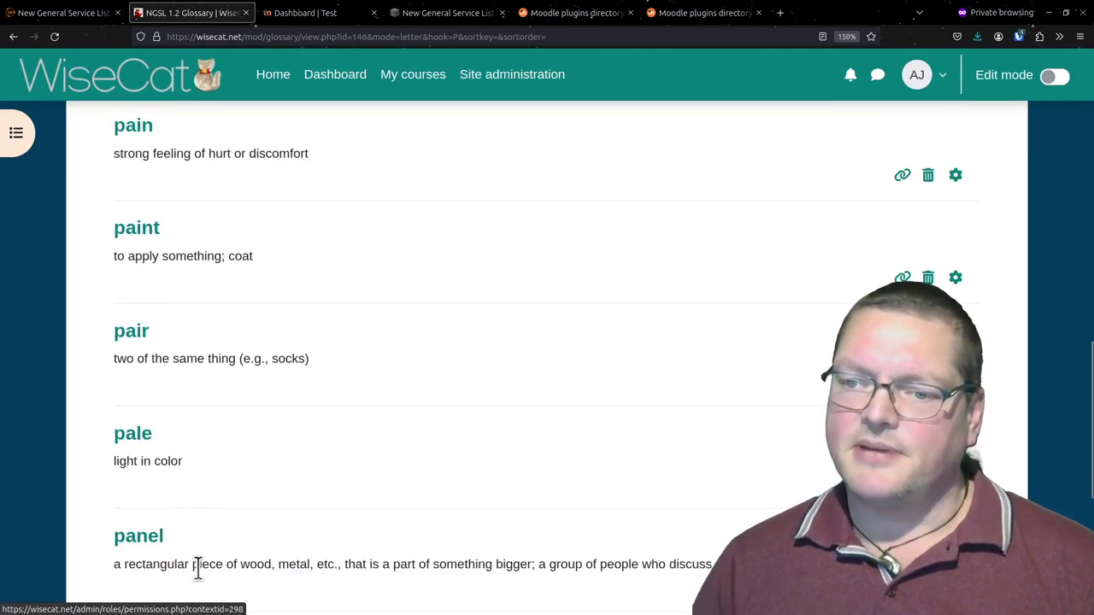
scroll(201, 574, down, 5)
scroll(205, 581, up, 15)
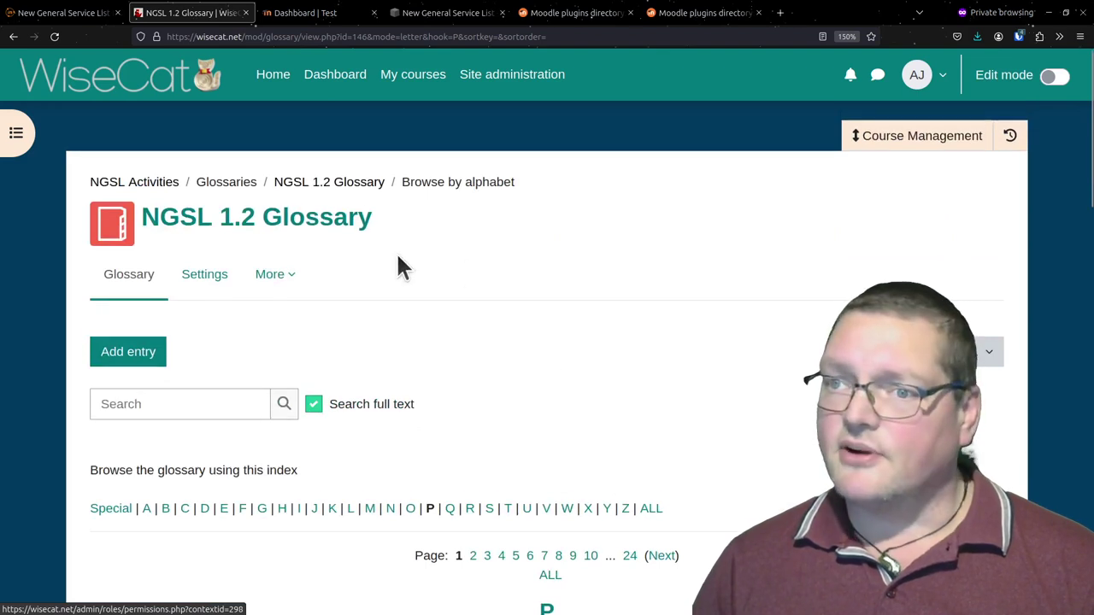
click(355, 188)
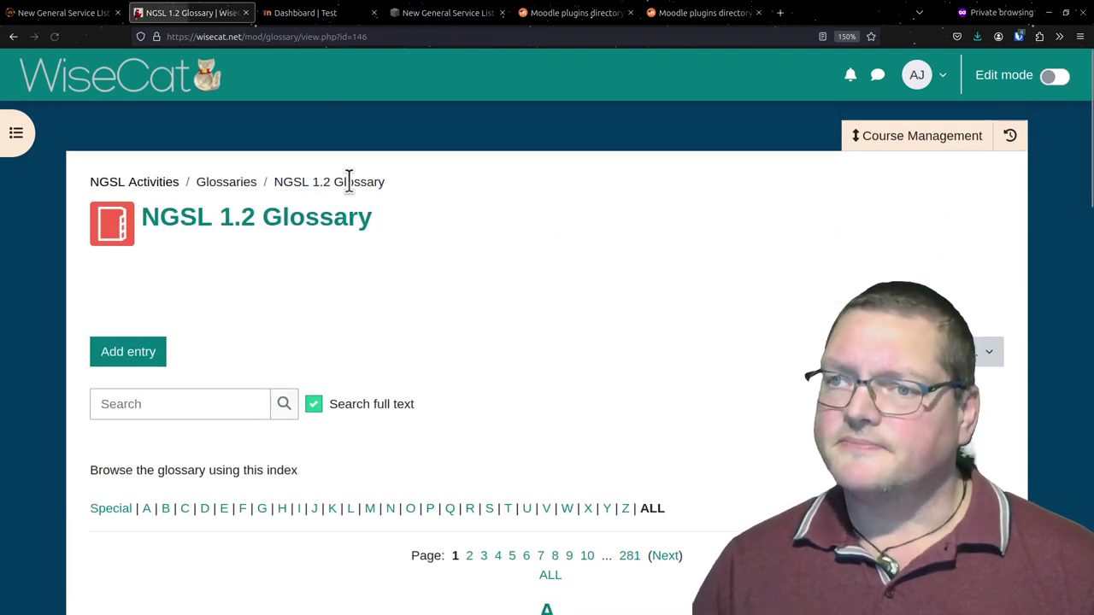
click(125, 190)
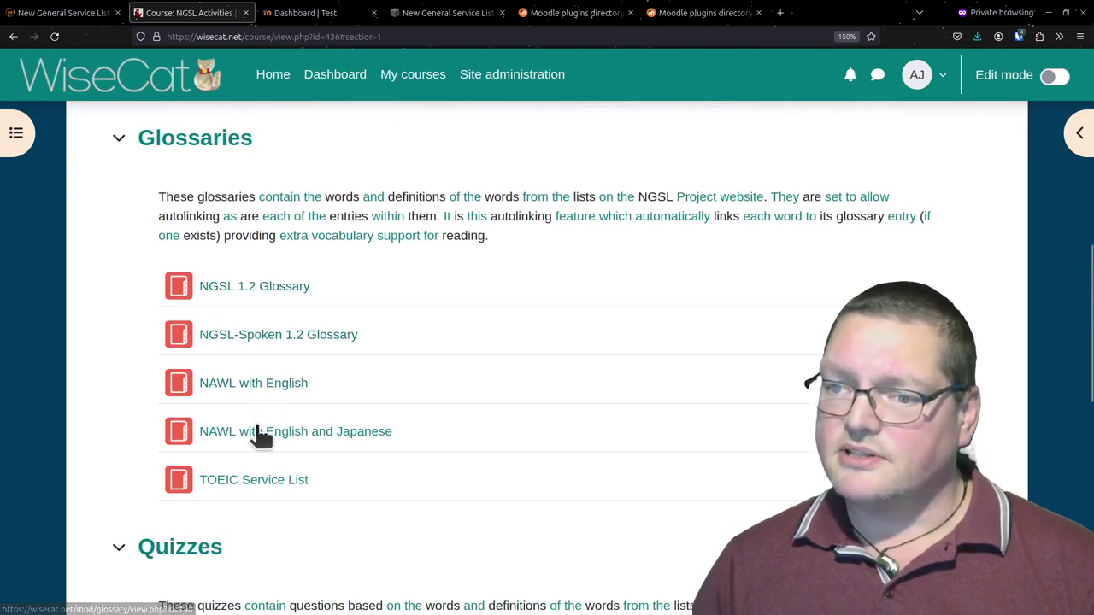
View the entries of the TOEIC Service List glossary and return to the list of glossaries
click(260, 481)
scroll(421, 425, down, 8)
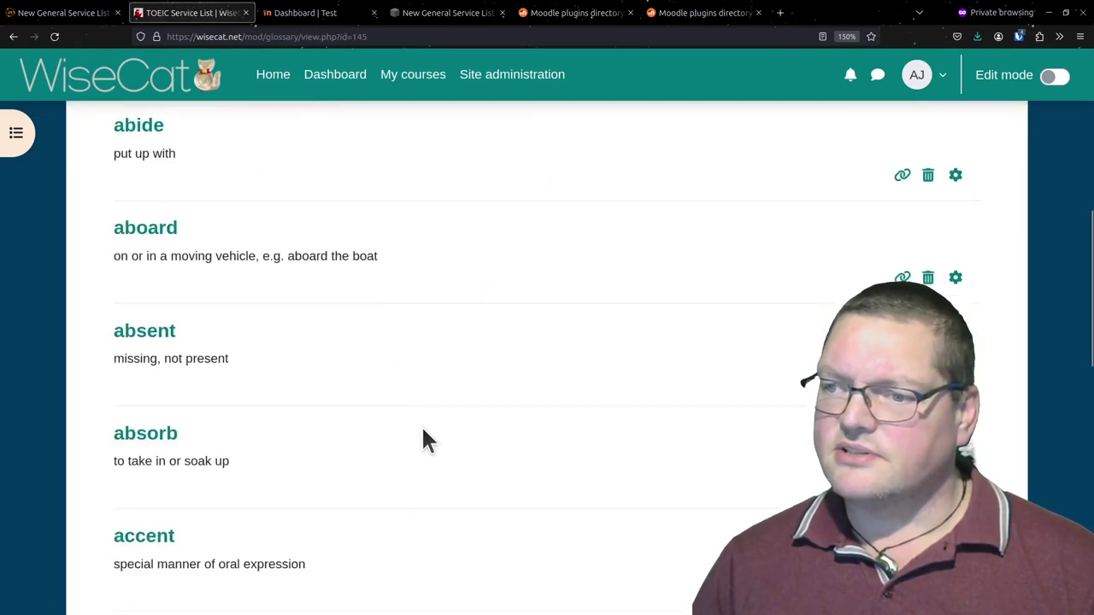
scroll(319, 346, up, 6)
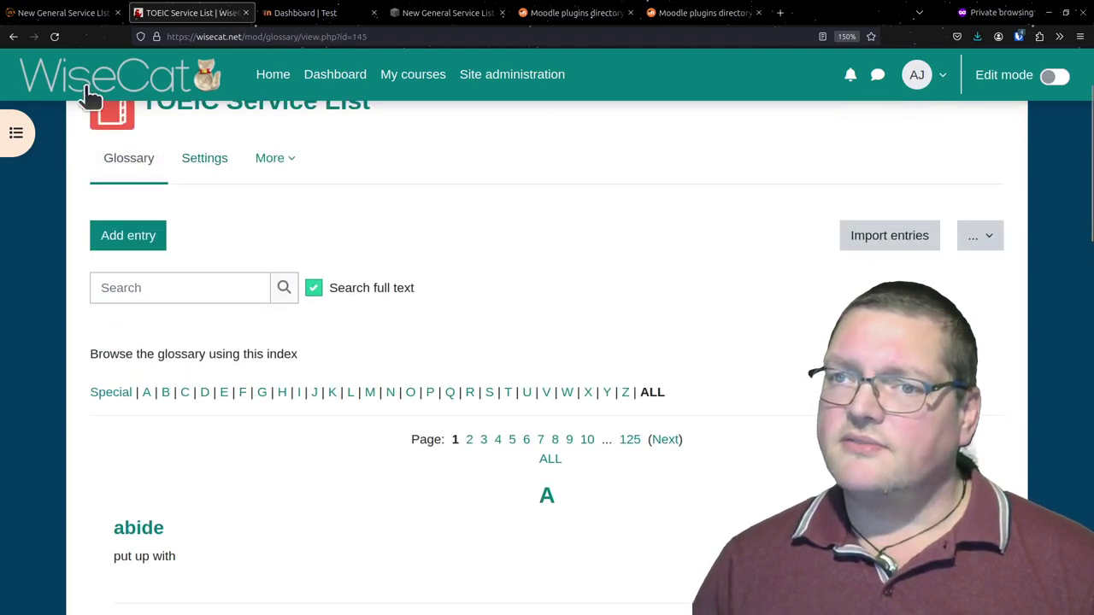
click(13, 36)
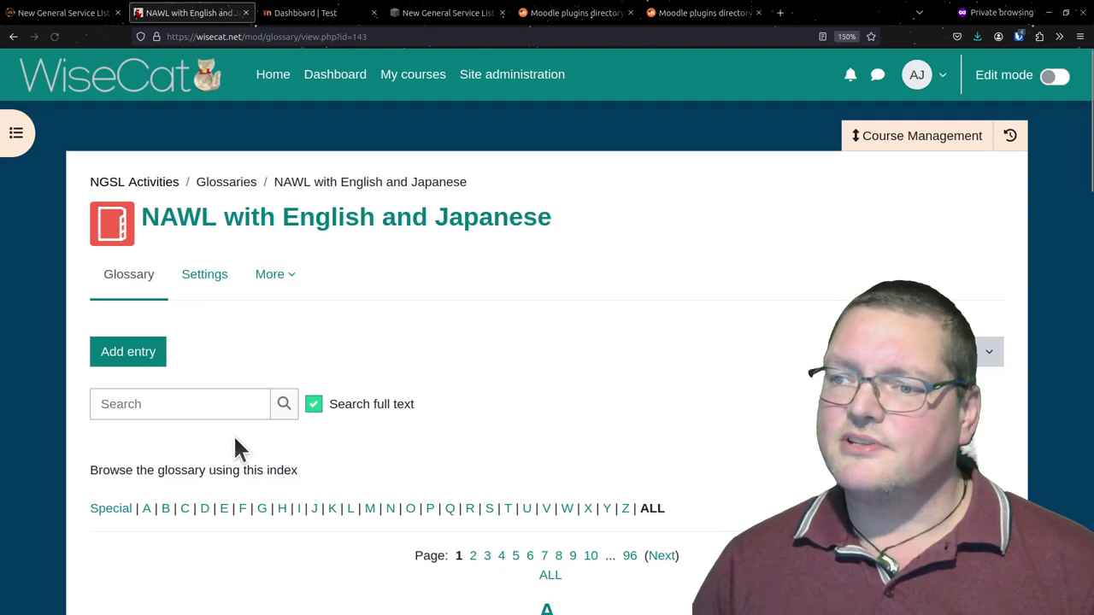
View the bilingual entries under A and P in the NAWL with English and Japanese glossary and return to the course
scroll(233, 435, down, 5)
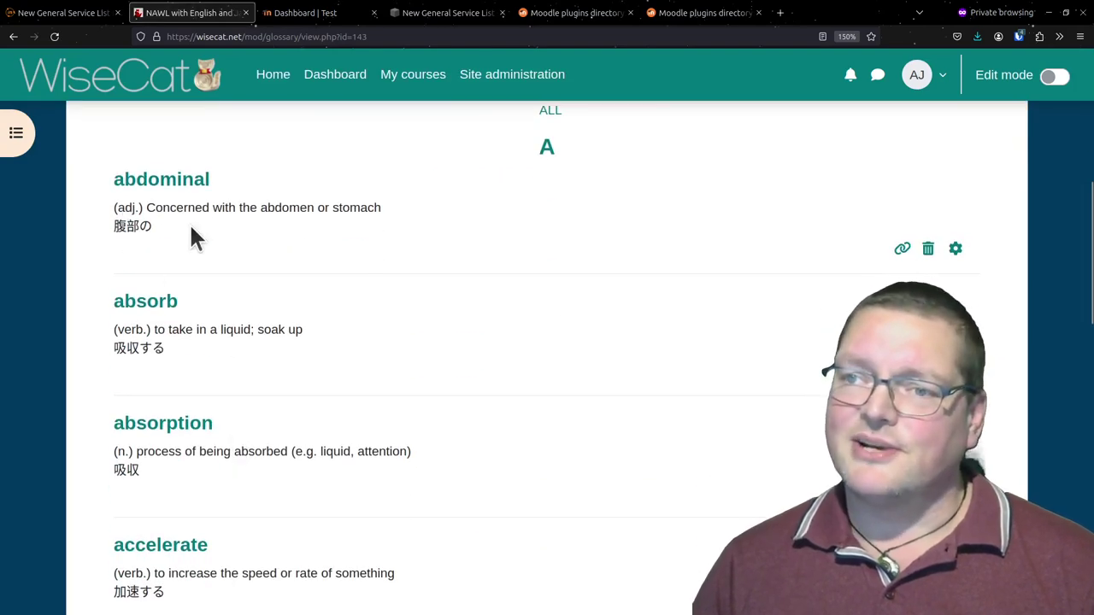
scroll(240, 506, up, 5)
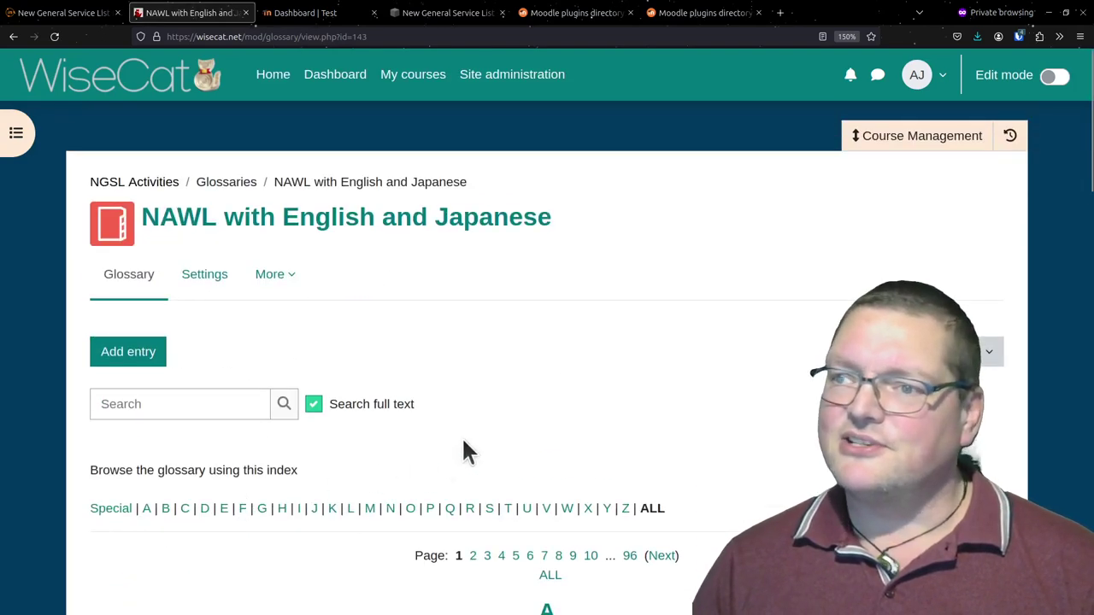
click(434, 508)
scroll(434, 504, down, 5)
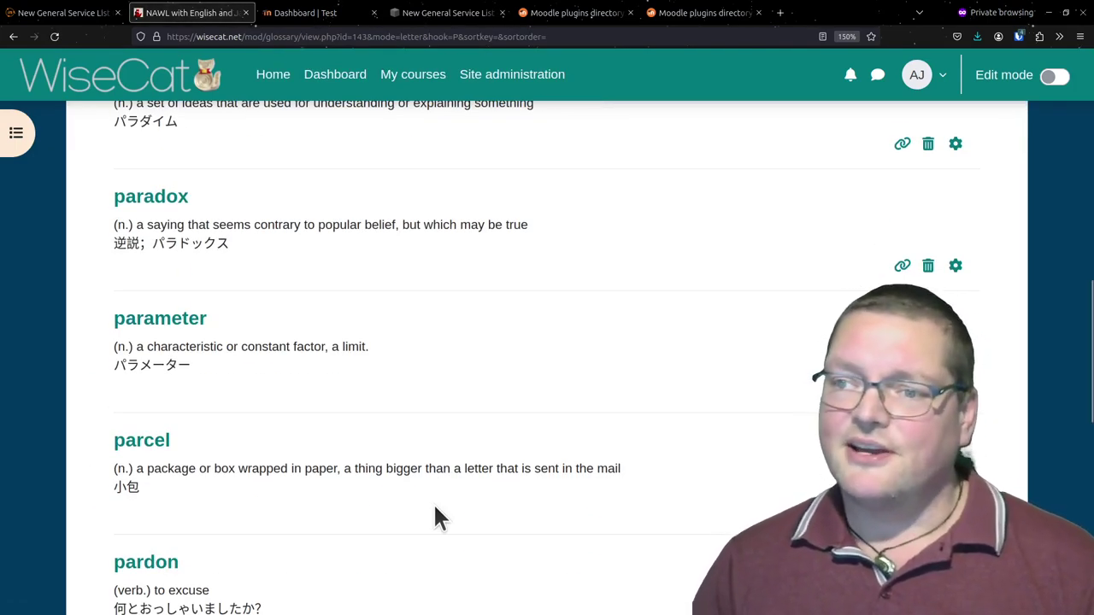
scroll(433, 503, up, 5)
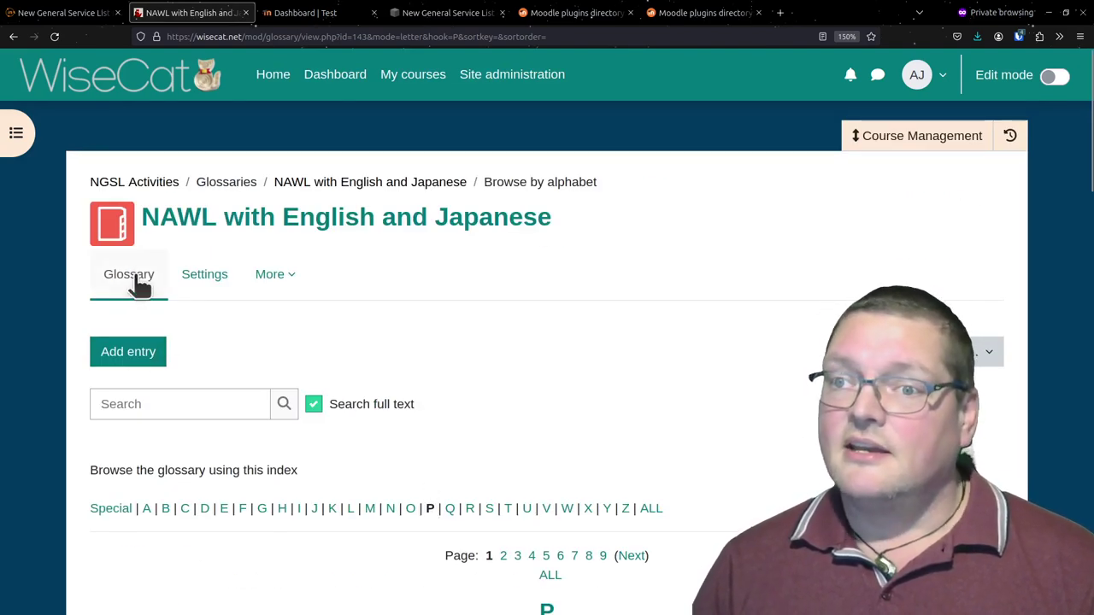
click(152, 183)
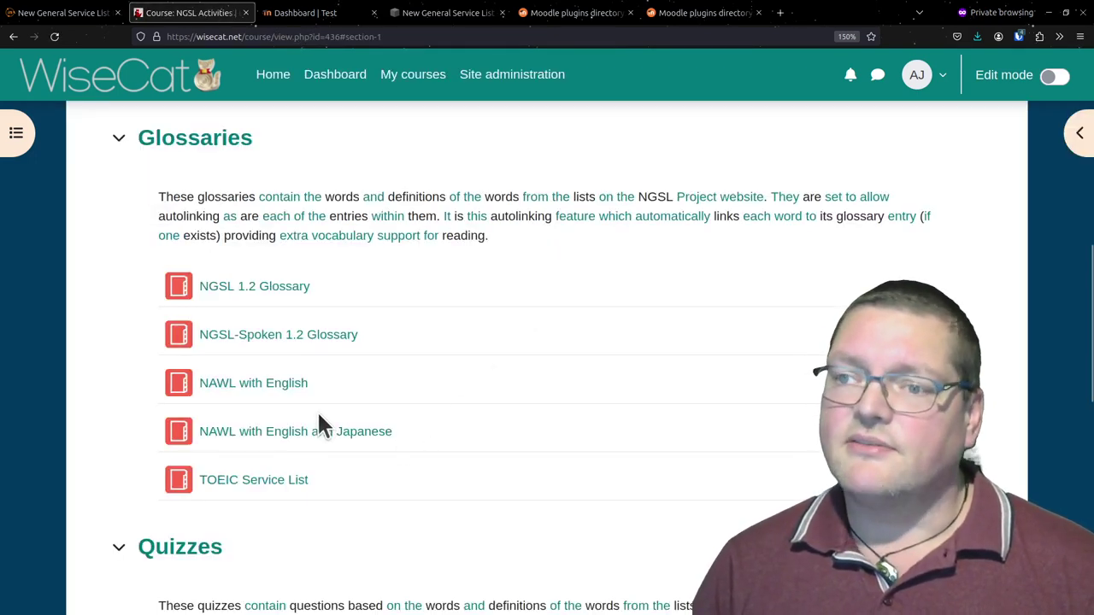
View the linked glossary entry for "contain" in the Glossaries section's description and close it
scroll(317, 427, up, 2)
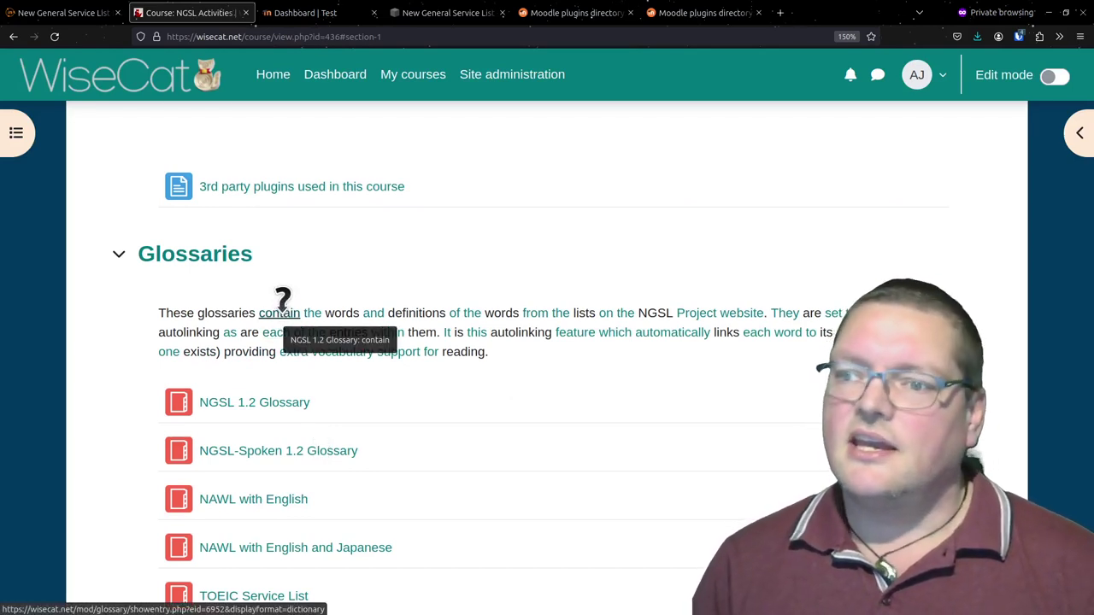
click(280, 309)
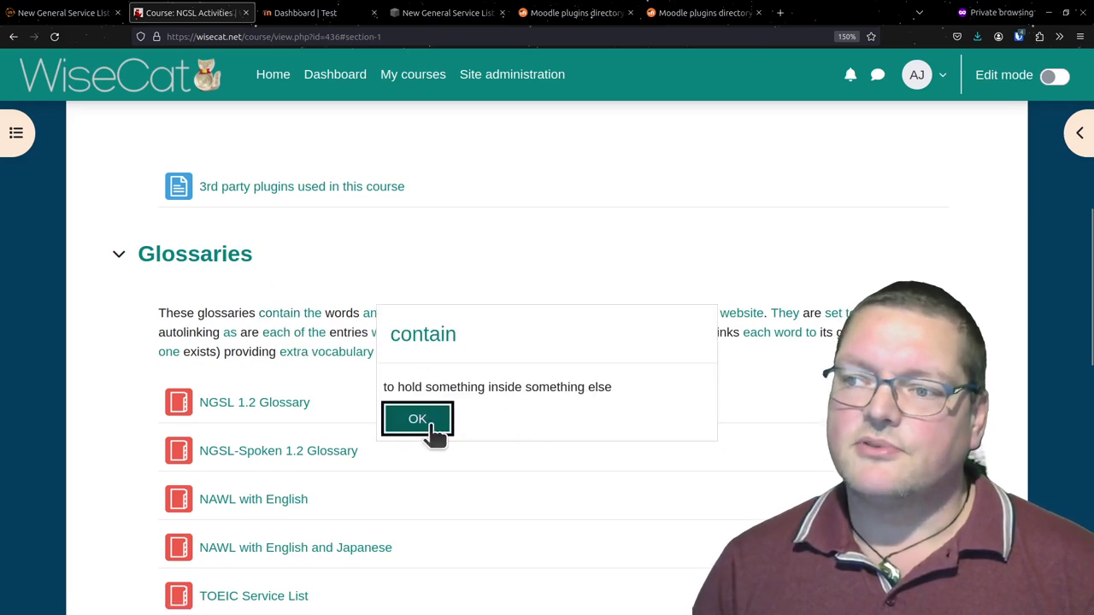
click(419, 427)
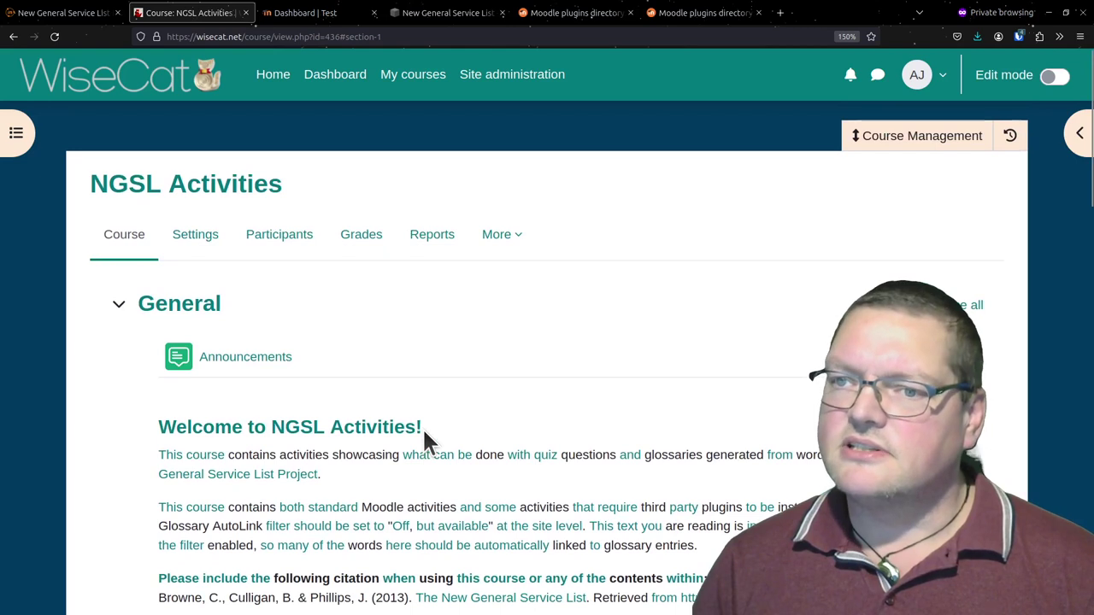
Open the NGSL Activities course's filter settings and view the options for Glossary auto-linking without changing them
click(503, 241)
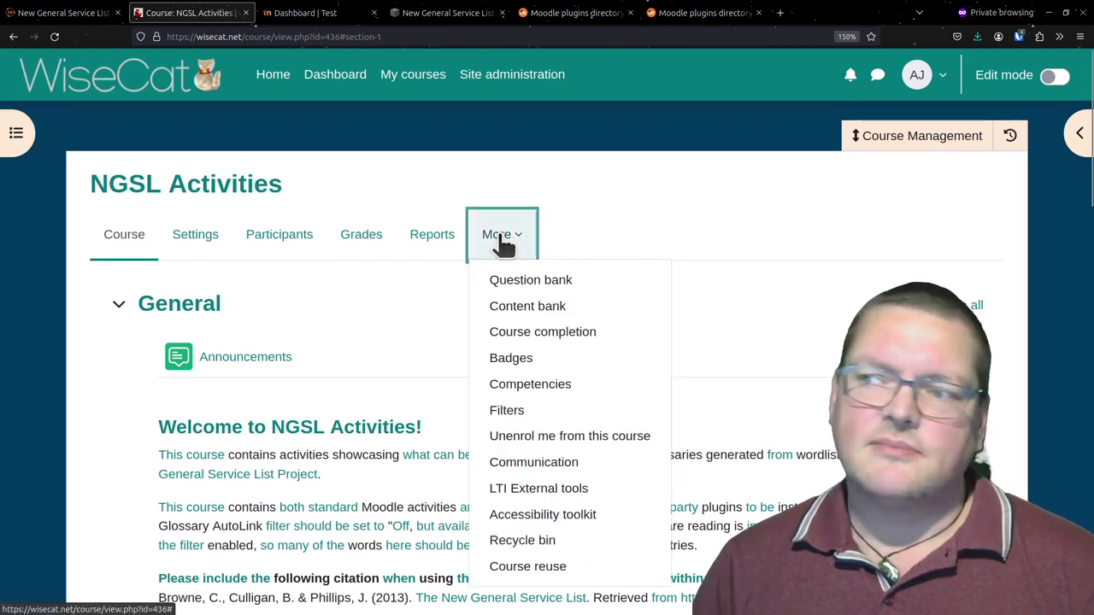
click(528, 413)
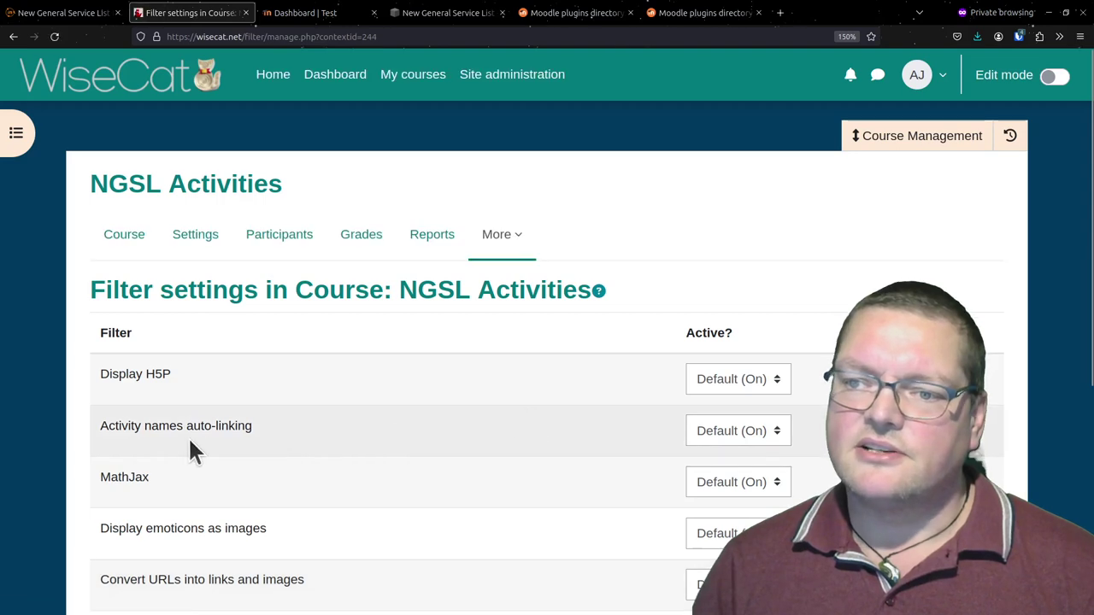
scroll(190, 439, down, 5)
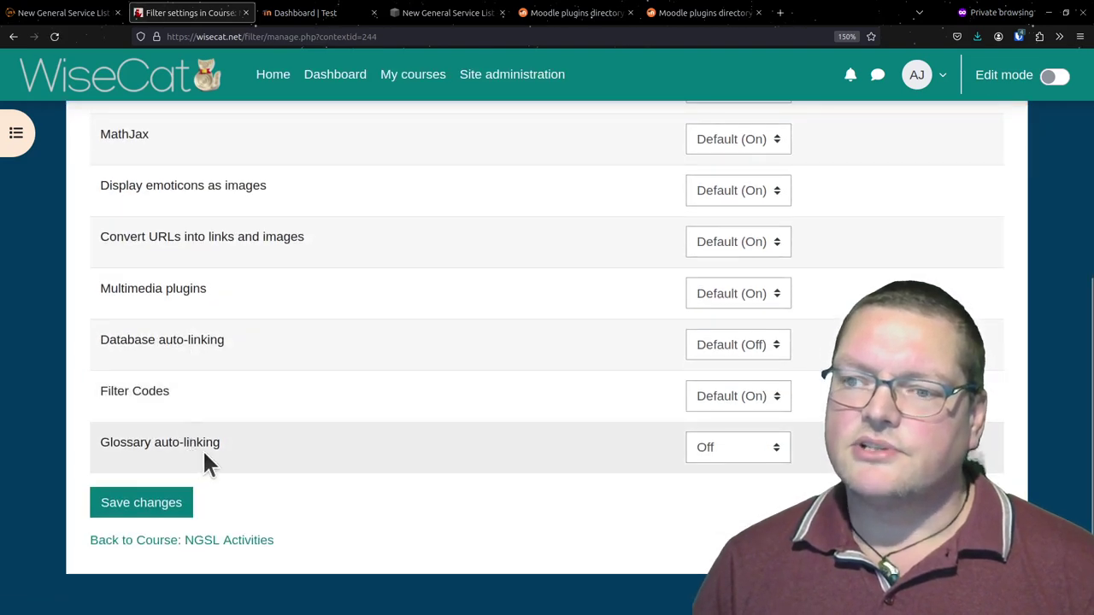
click(749, 452)
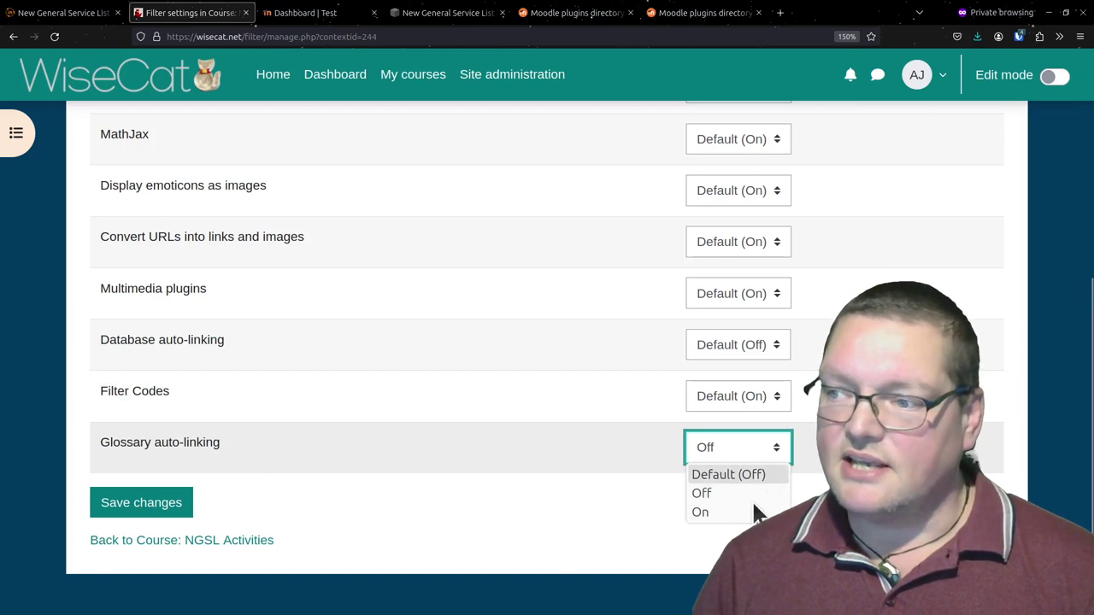
click(446, 486)
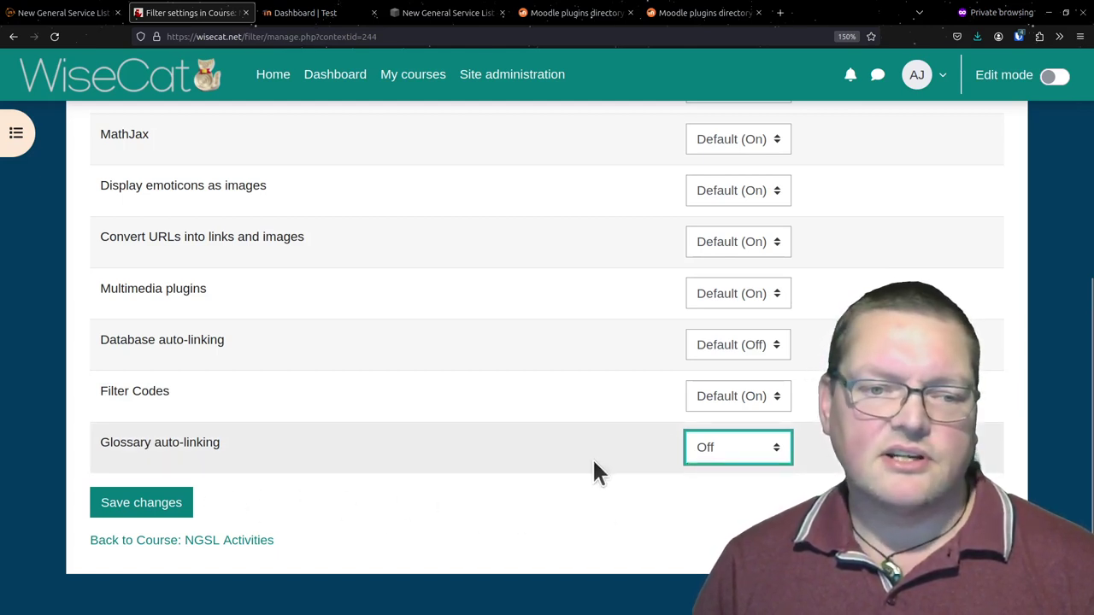
scroll(576, 504, up, 1)
scroll(572, 504, up, 5)
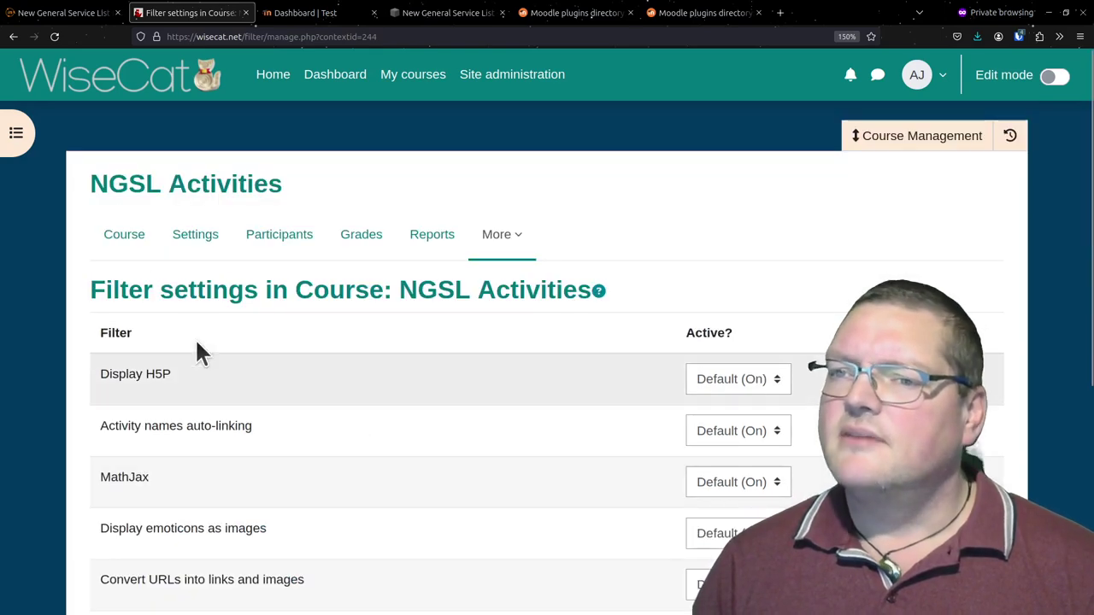
Return to the NGSL Activities course page and turn on edit mode
click(137, 236)
scroll(361, 390, down, 5)
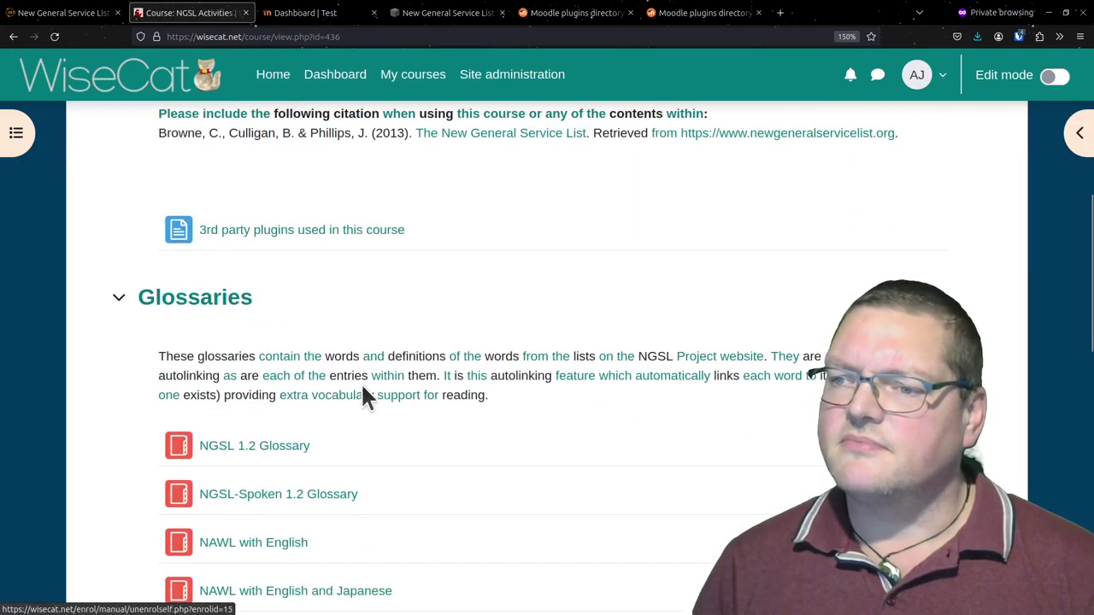
scroll(384, 286, up, 4)
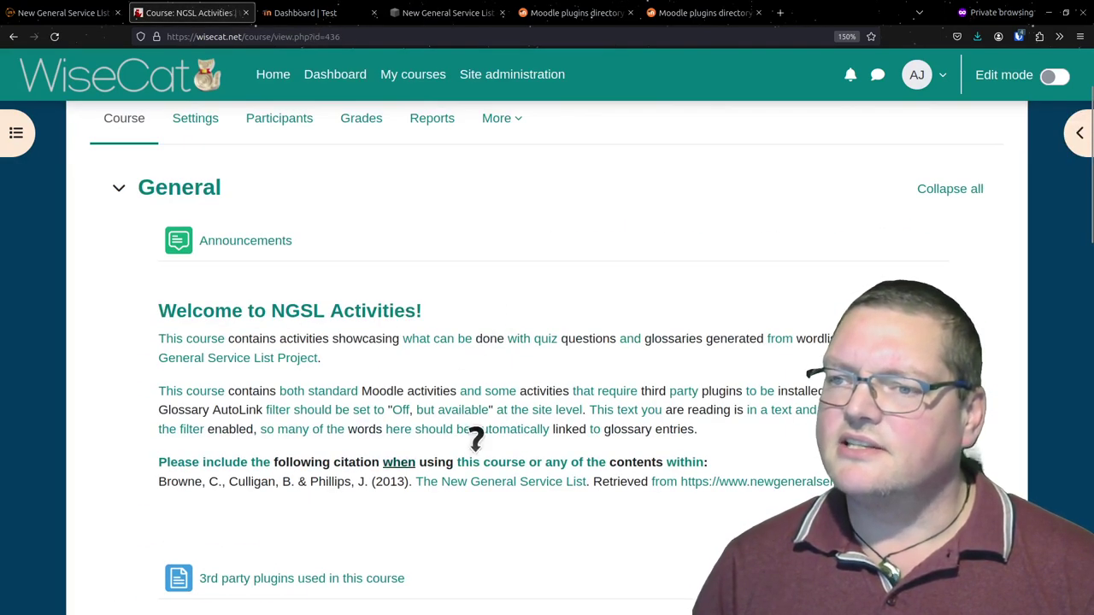
click(1054, 76)
scroll(762, 394, down, 4)
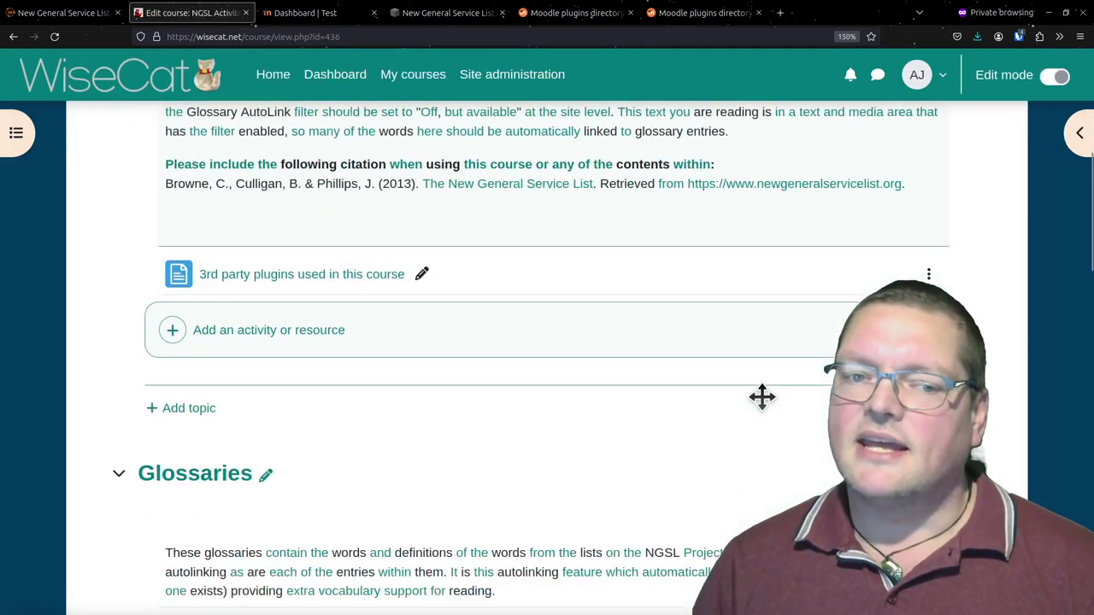
scroll(762, 395, up, 3)
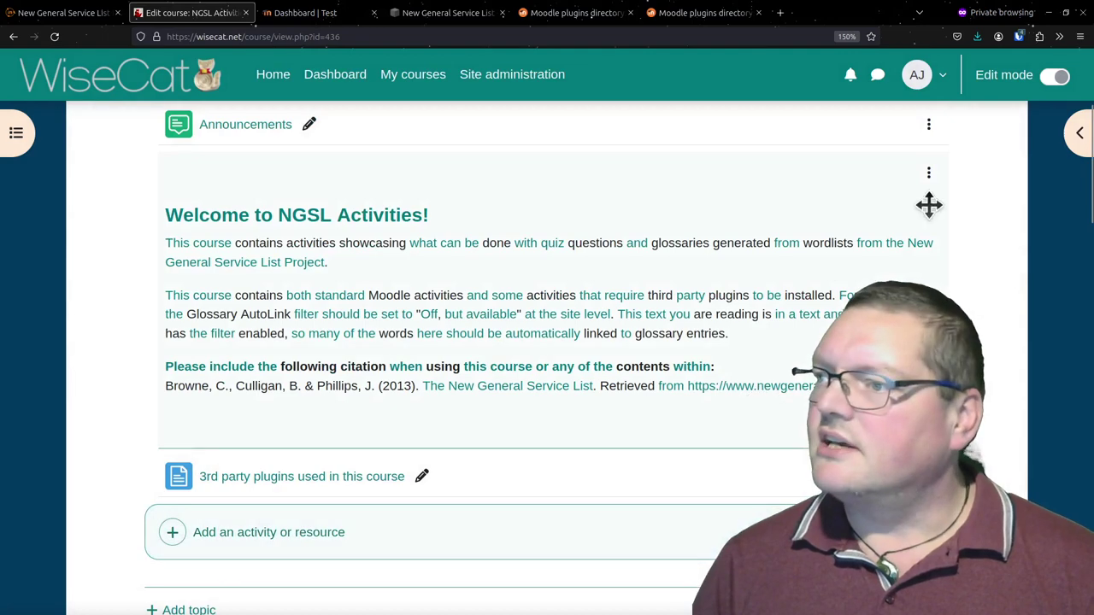
Set Glossary auto-linking to Off in the filter settings of the "Welcome to NGSL Activities!" text area, save and return to the course
click(929, 175)
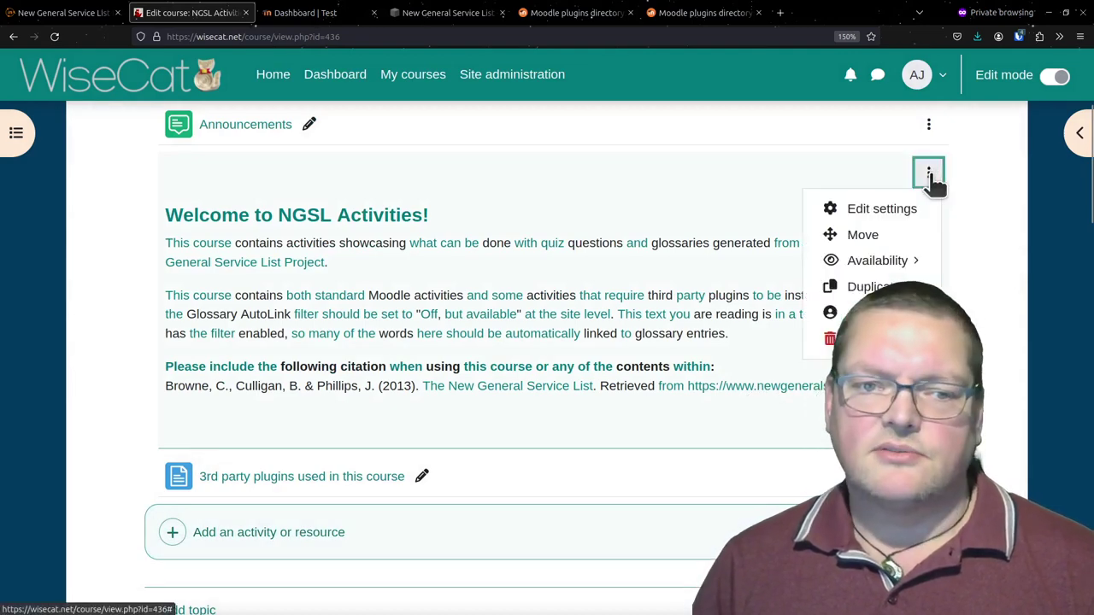
click(893, 209)
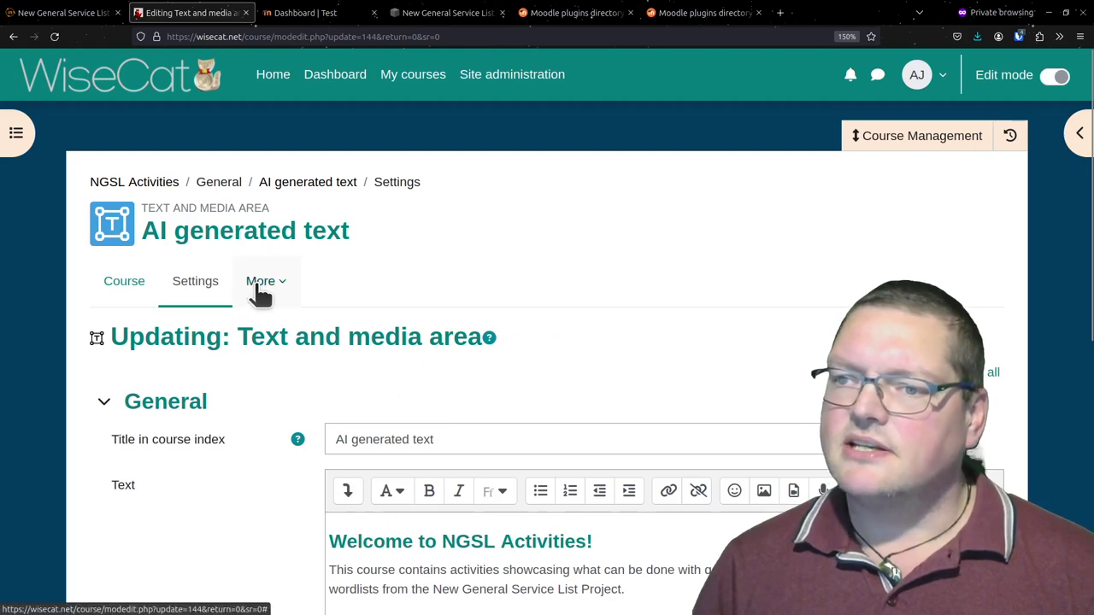
click(261, 290)
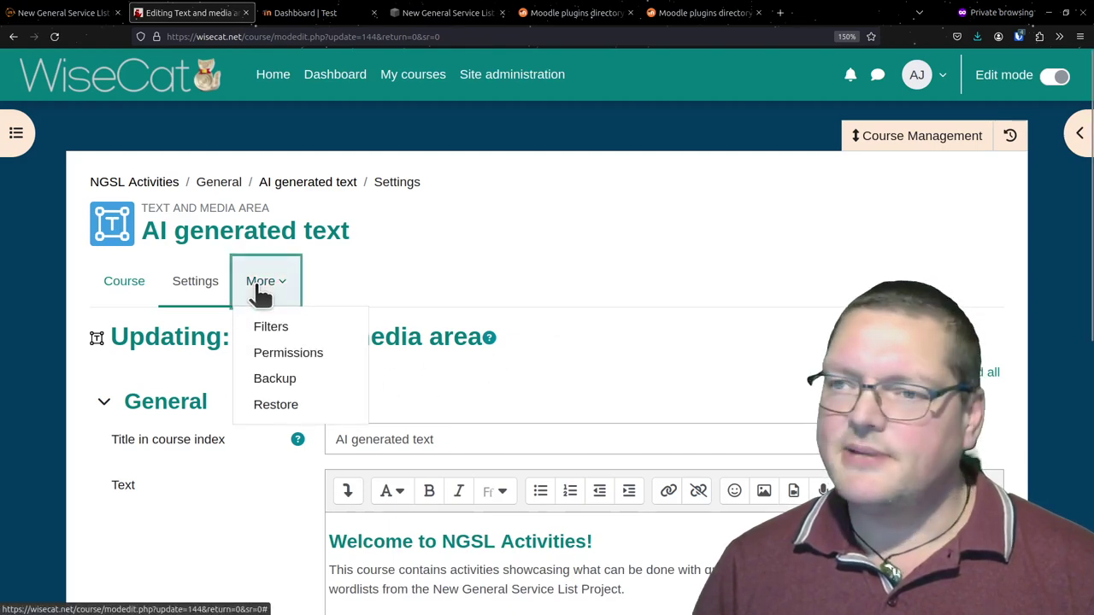
click(270, 327)
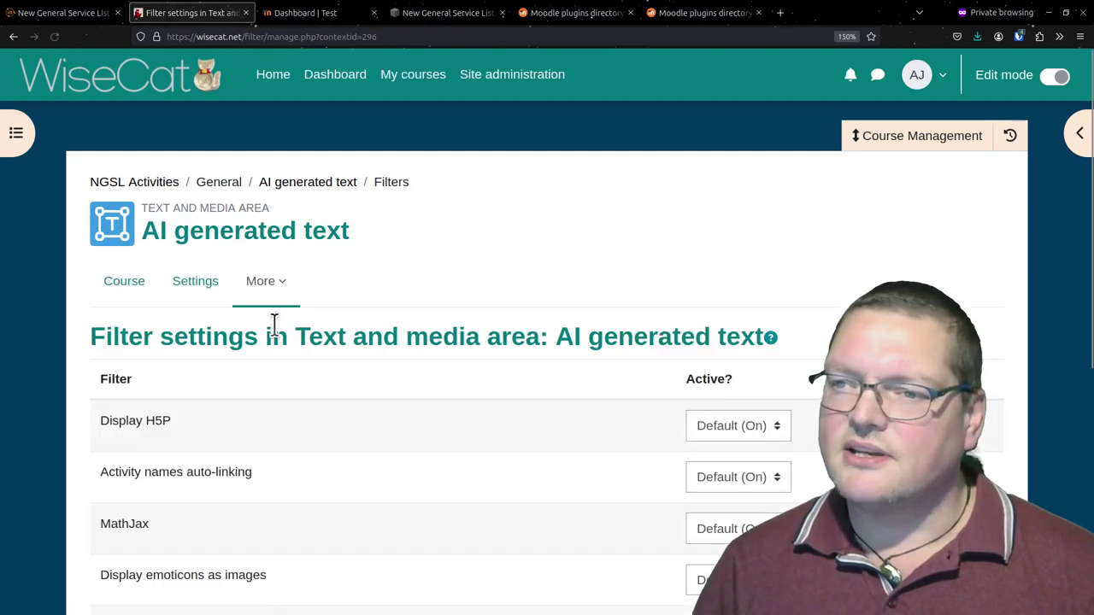
scroll(273, 324, down, 5)
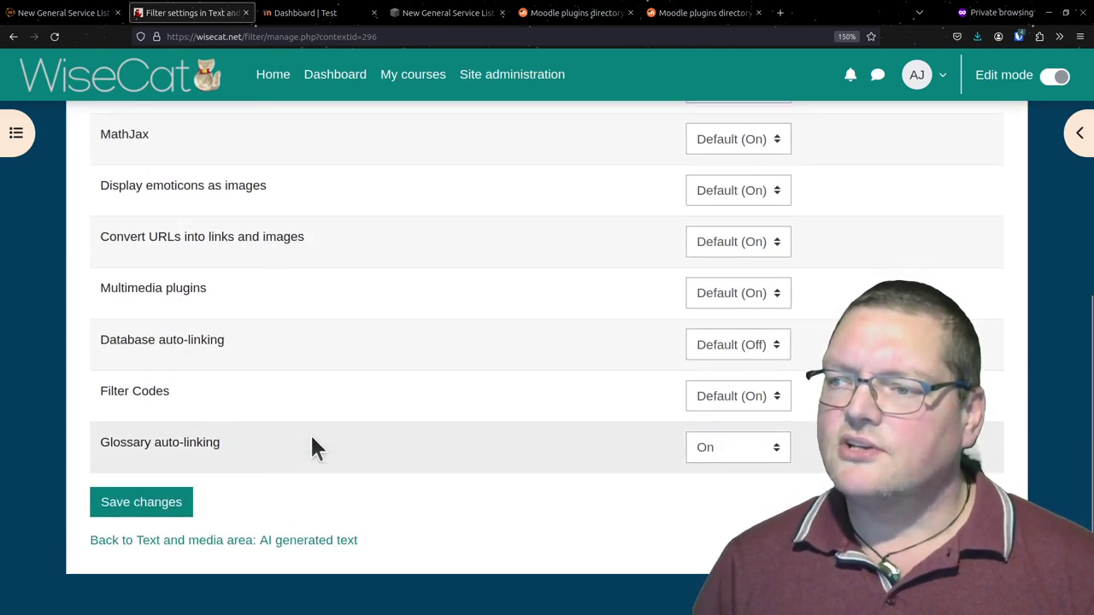
click(752, 447)
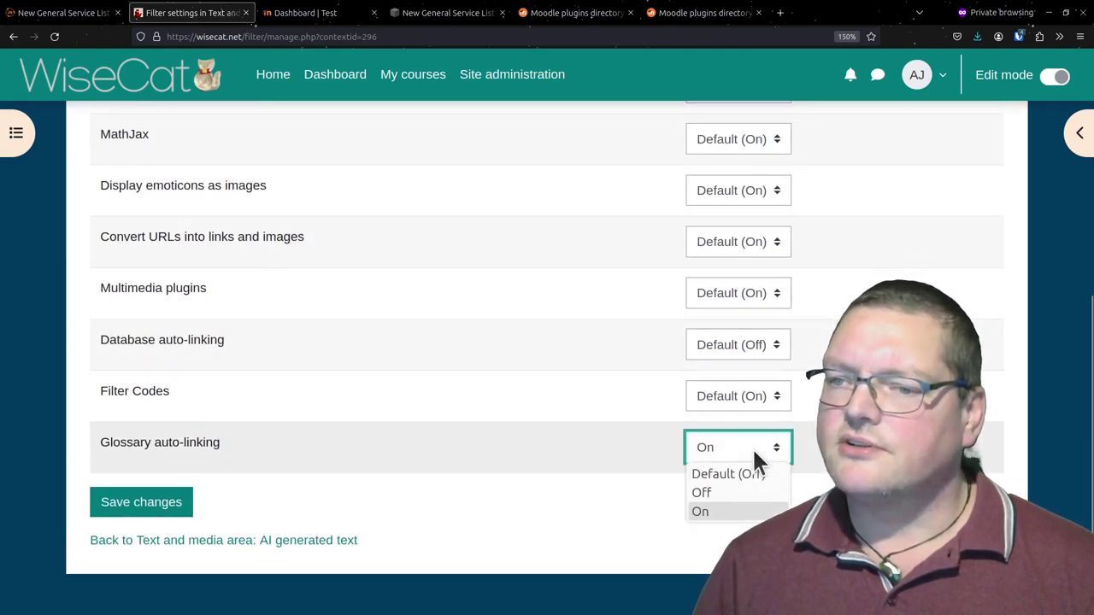
click(742, 493)
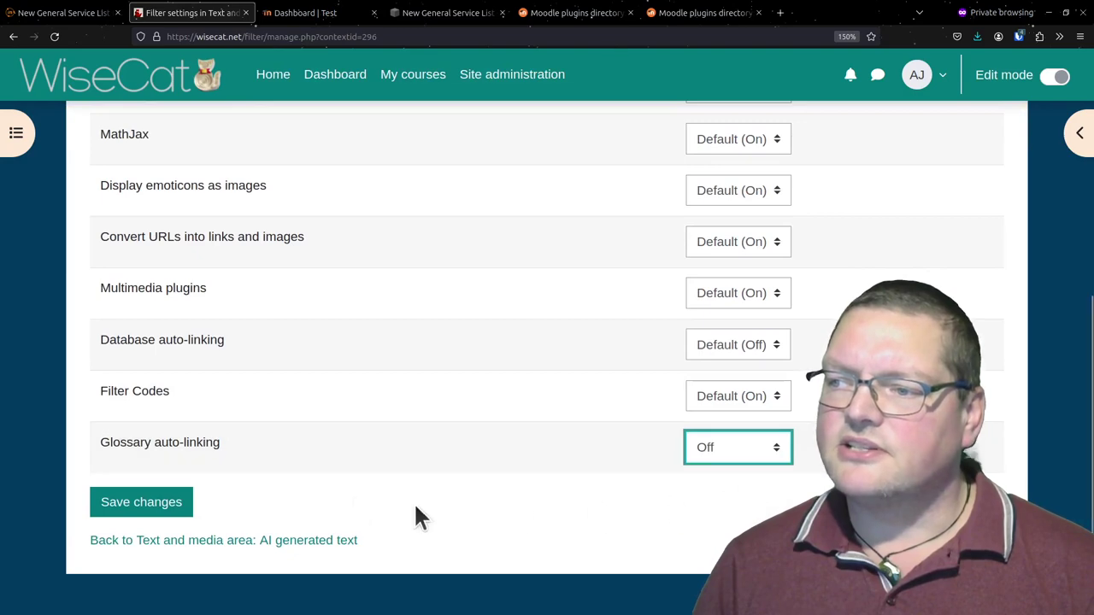
click(137, 502)
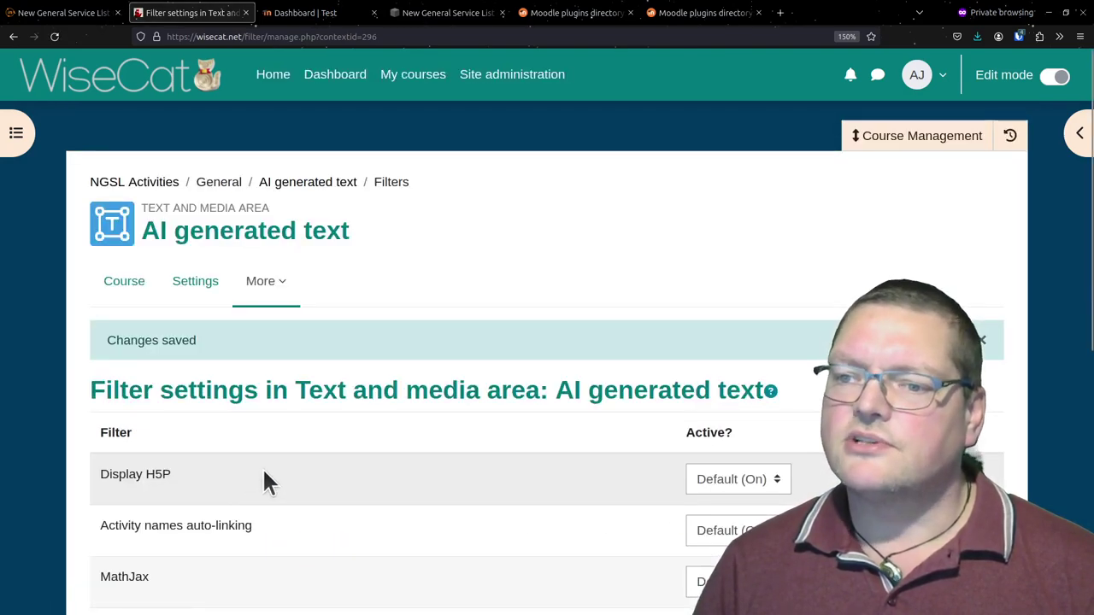
scroll(181, 338, up, 2)
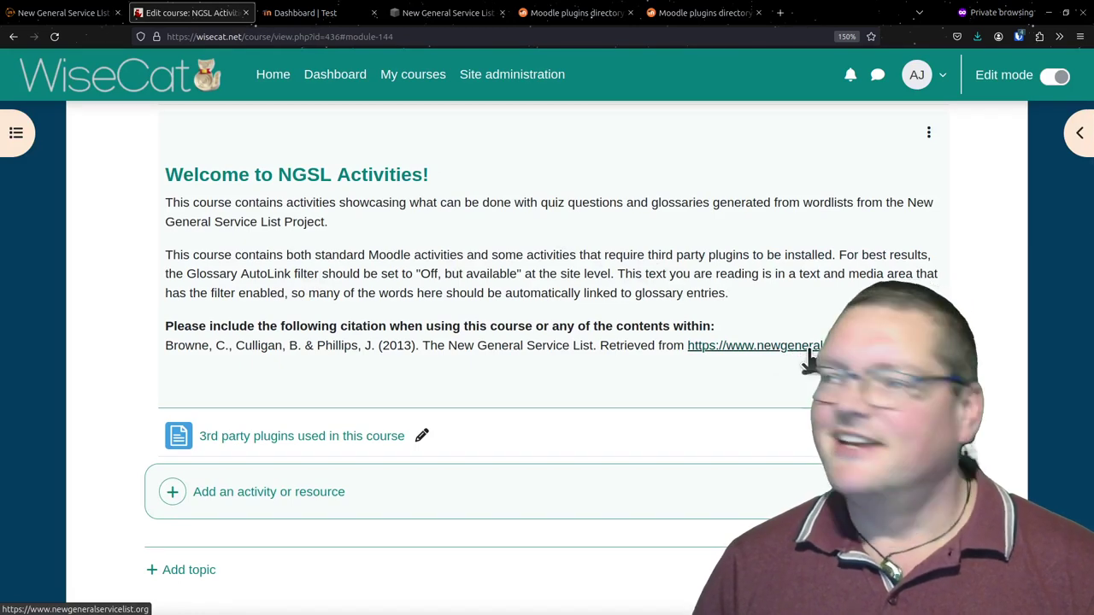
Reopen the welcome text area's filter settings, set Glossary auto-linking to On, save and return to the course
click(929, 132)
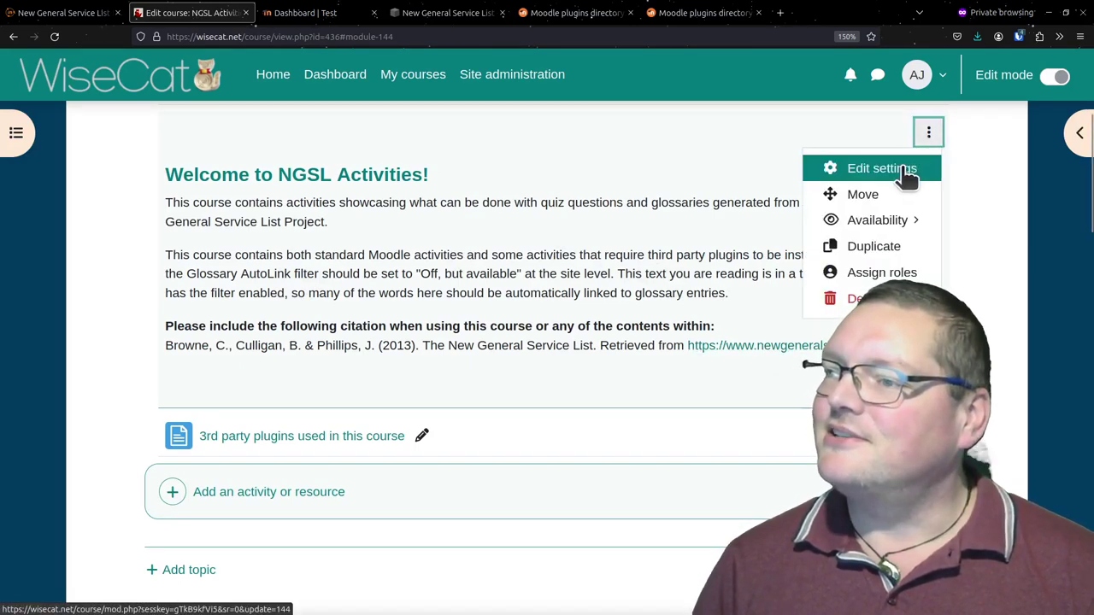
click(906, 175)
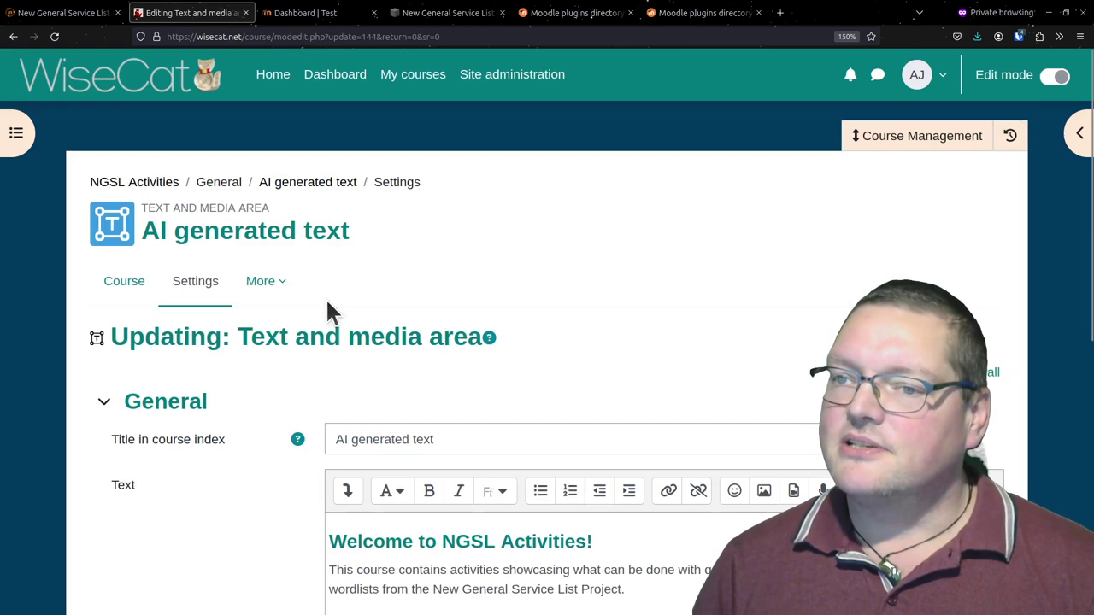
click(267, 282)
click(279, 330)
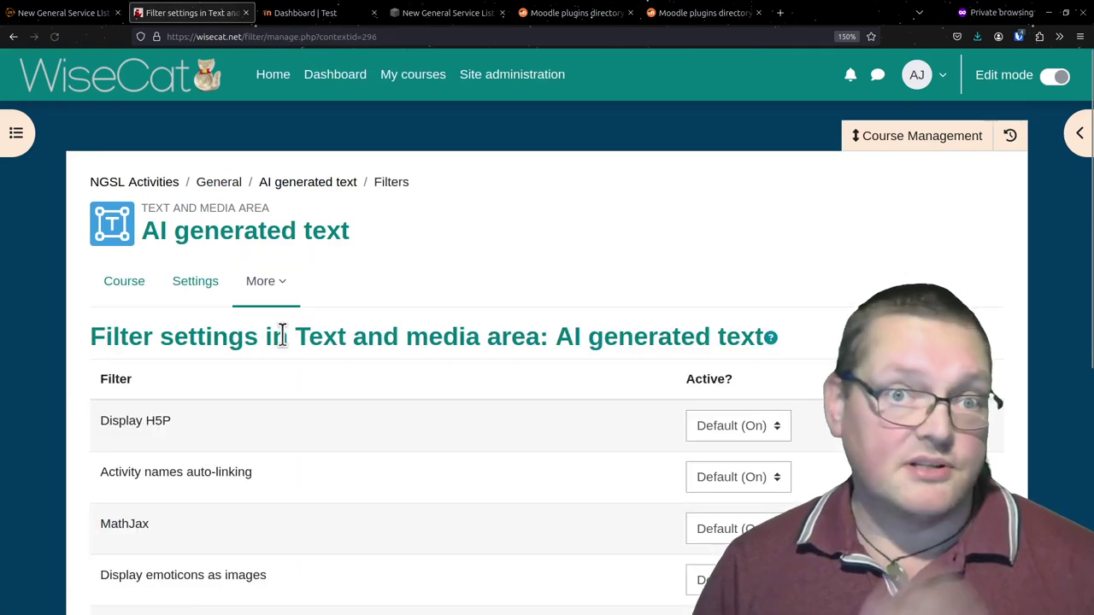
scroll(371, 450, down, 5)
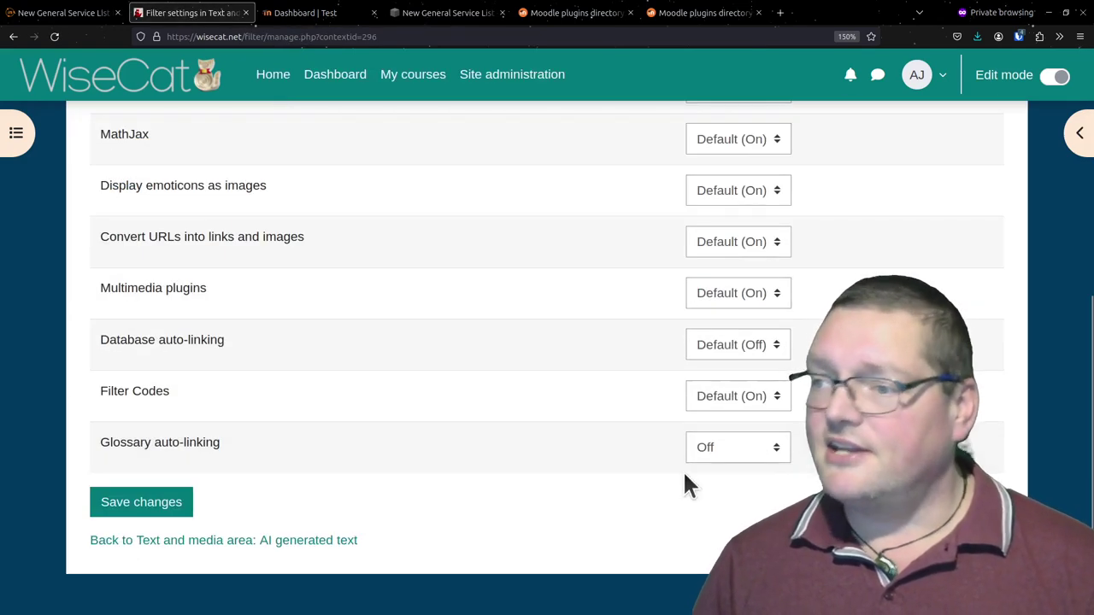
click(714, 452)
click(714, 513)
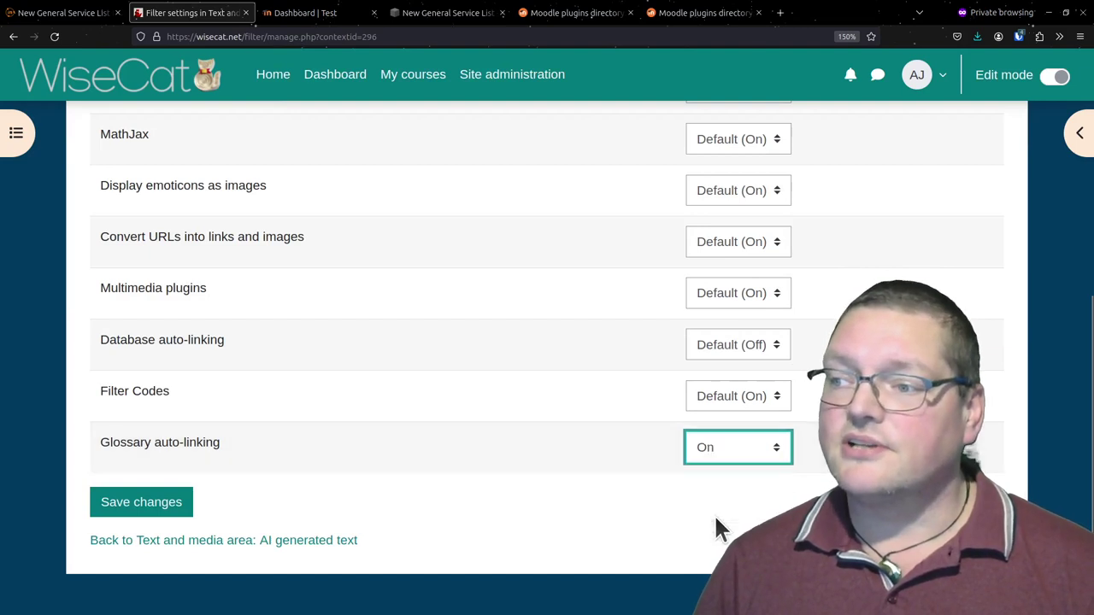
click(140, 506)
scroll(491, 474, down, 2)
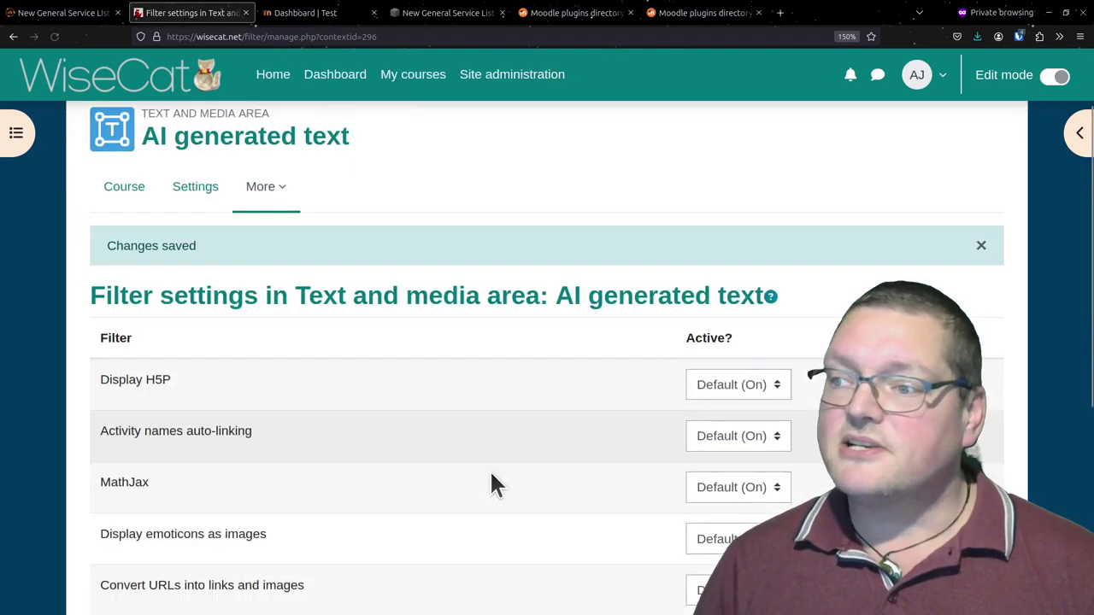
scroll(490, 469, up, 2)
click(152, 299)
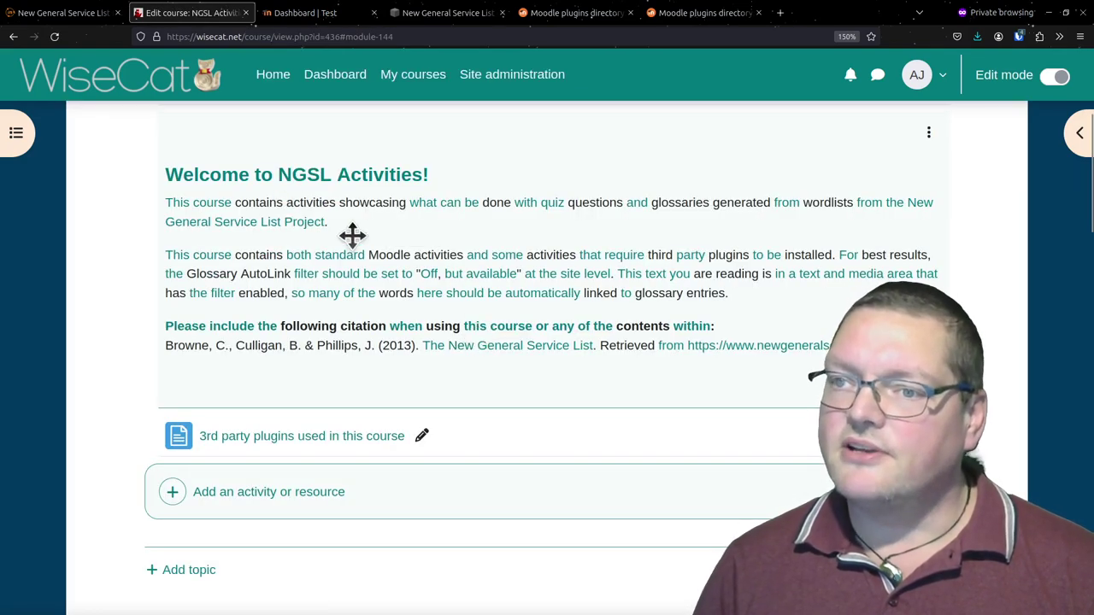
View the linked glossary entry for "Project" in the welcome text, close it and look over the Glossaries section
click(304, 221)
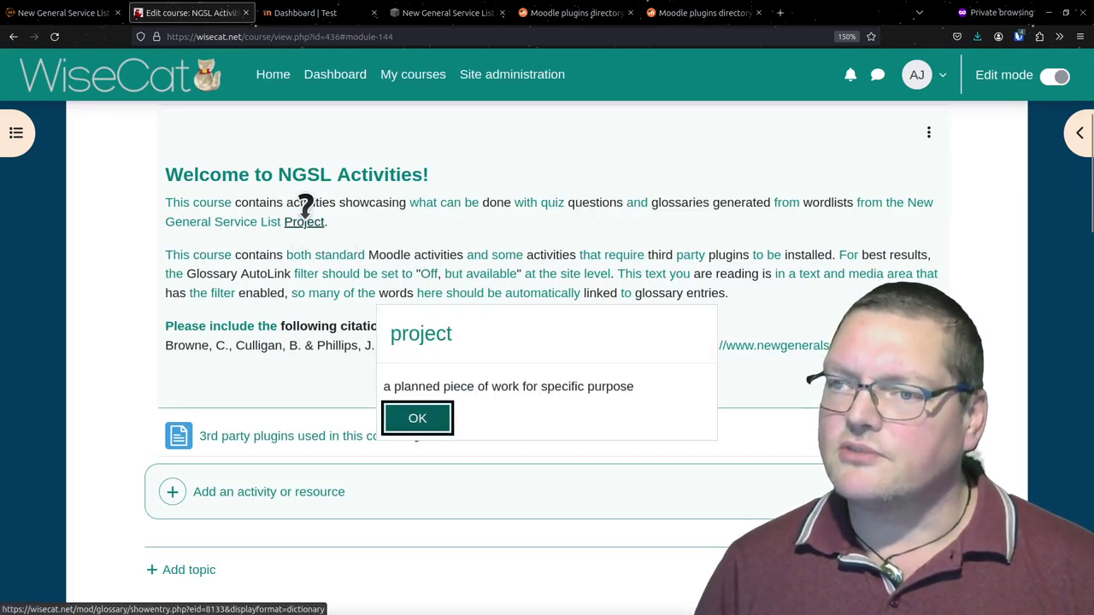
click(419, 418)
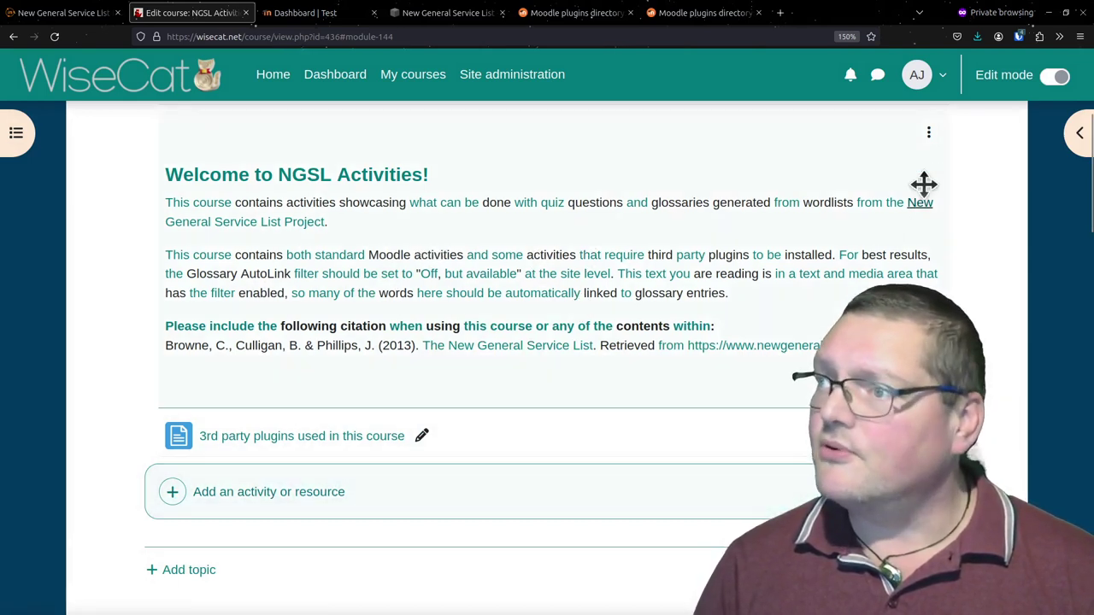
scroll(643, 392, down, 6)
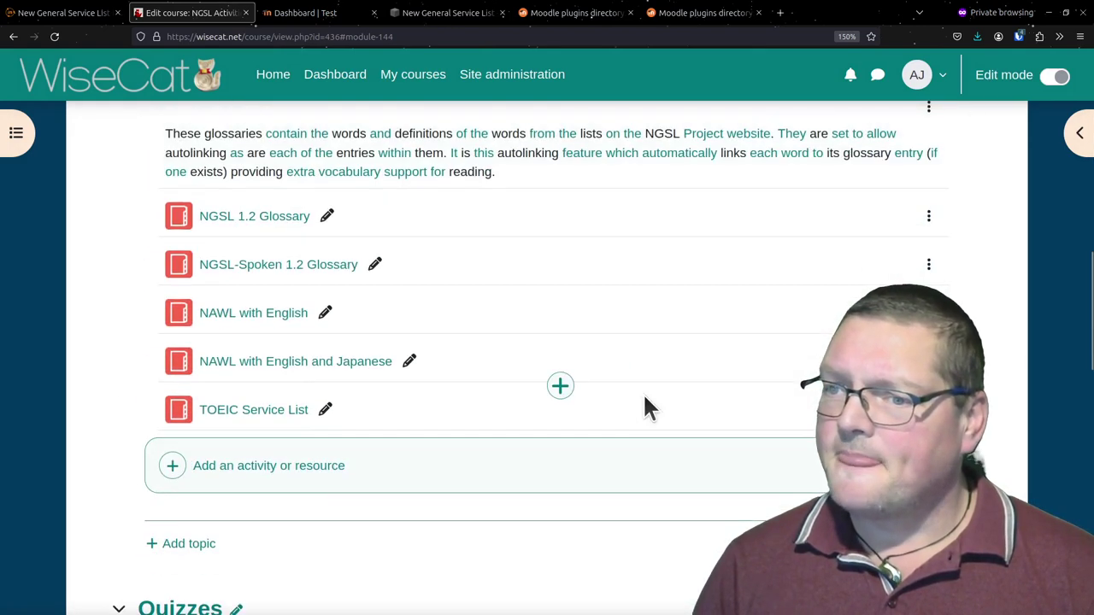
scroll(646, 398, up, 3)
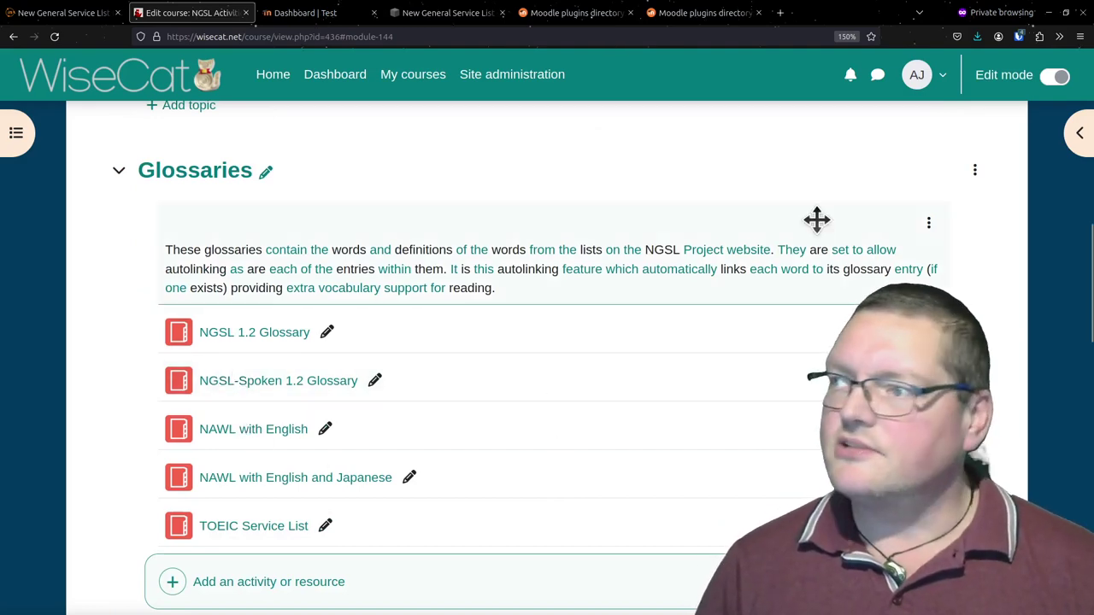
Show the course's blocks and examine the definition in the Random glossary entry block
click(1077, 133)
scroll(980, 259, down, 5)
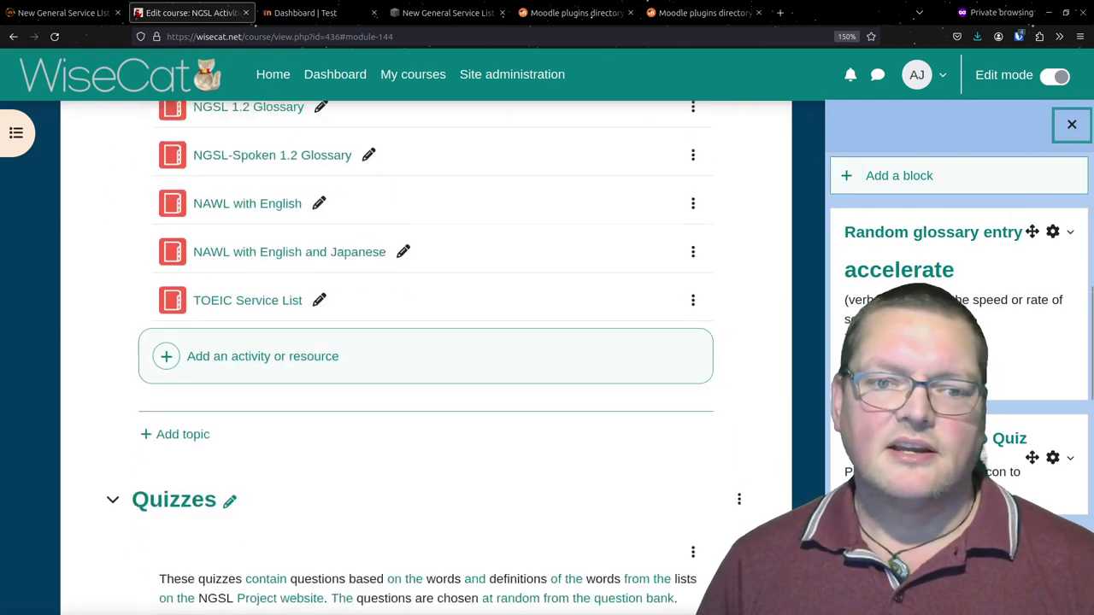
scroll(980, 259, up, 3)
scroll(947, 263, up, 4)
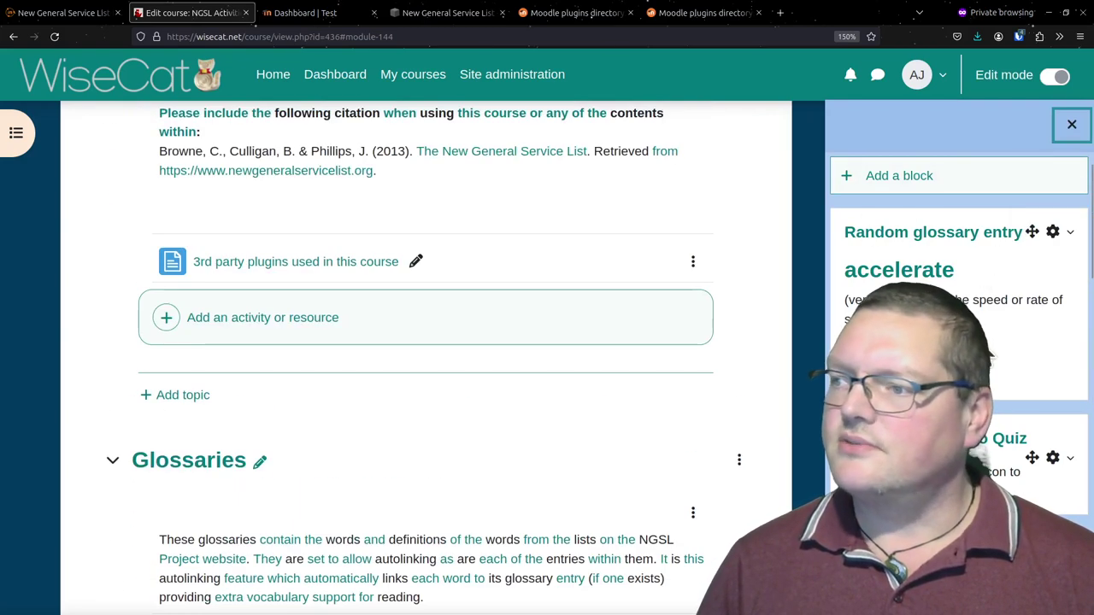
scroll(966, 308, down, 4)
scroll(989, 354, up, 4)
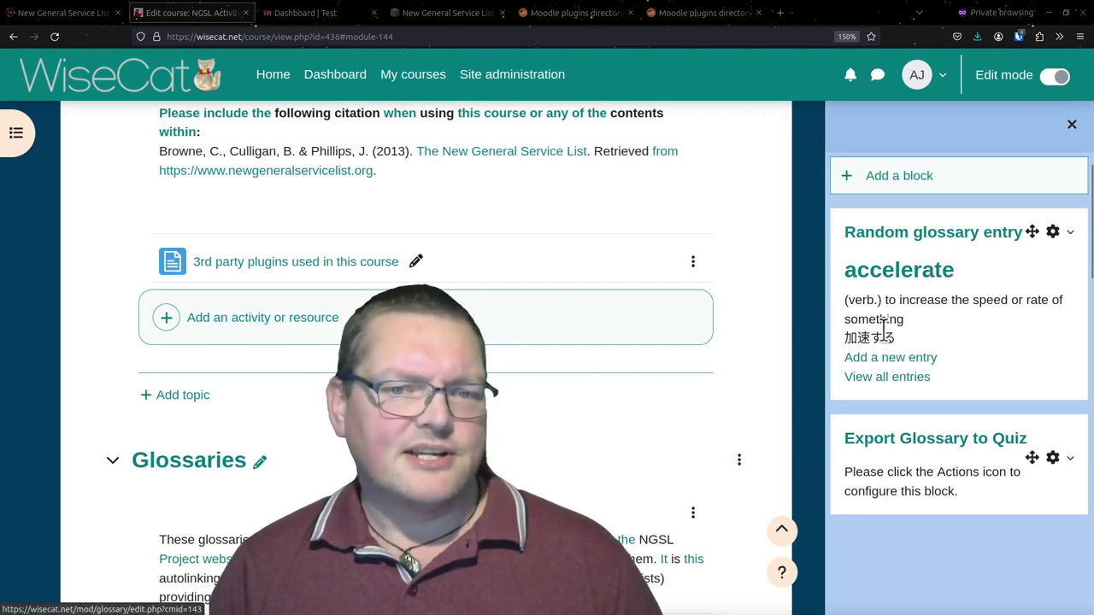
drag(861, 299, 941, 299)
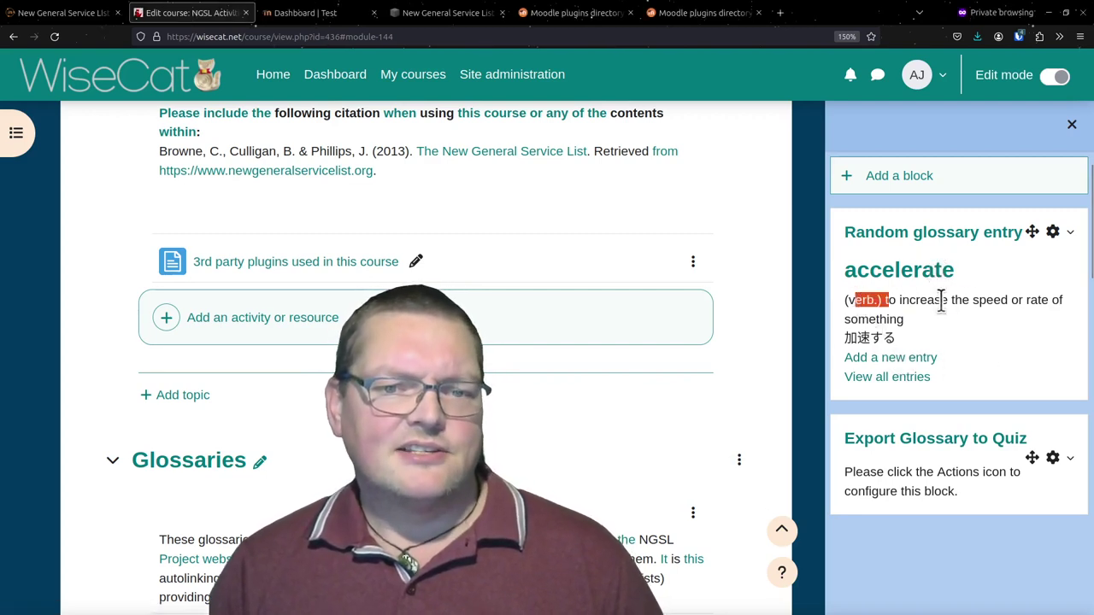
click(995, 313)
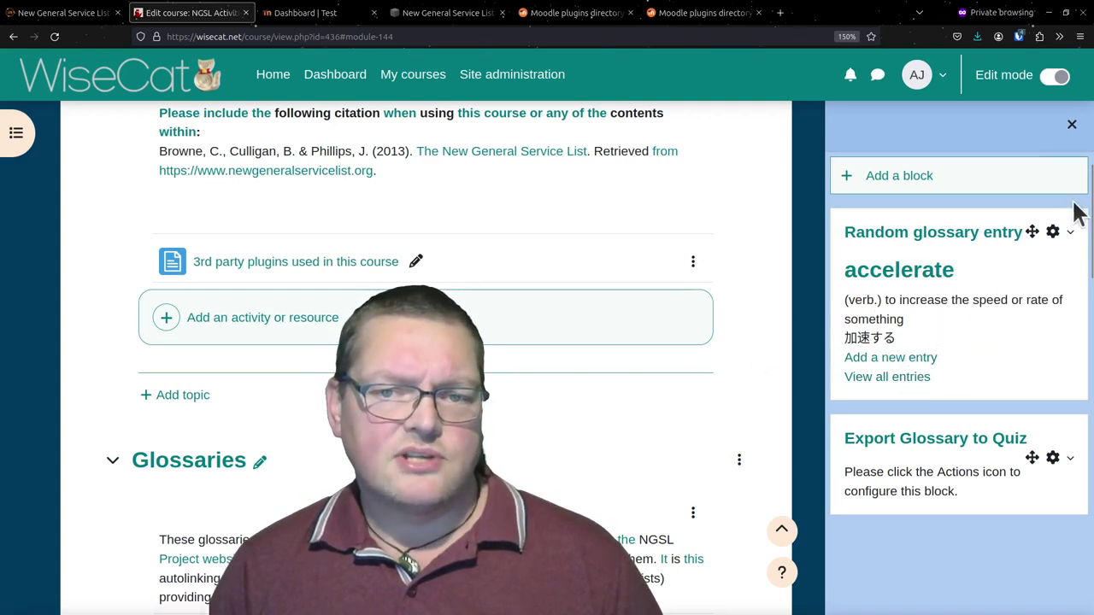
Add a Random glossary entry block that takes its entries from the TOEIC Service List glossary, keeping the other default settings, and save it
click(955, 179)
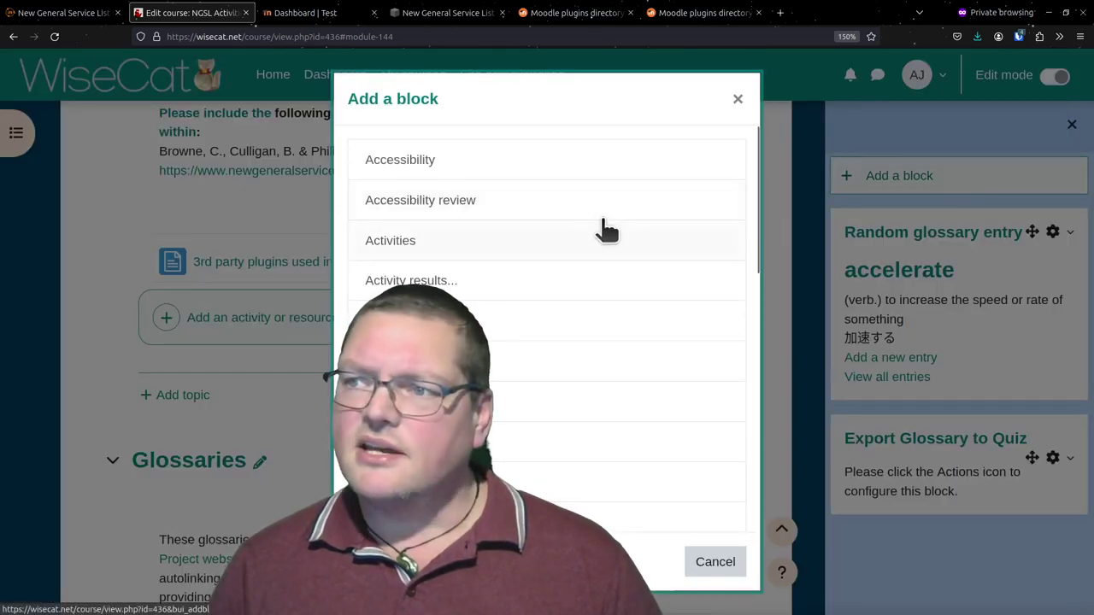
scroll(605, 229, down, 5)
scroll(605, 229, down, 5)
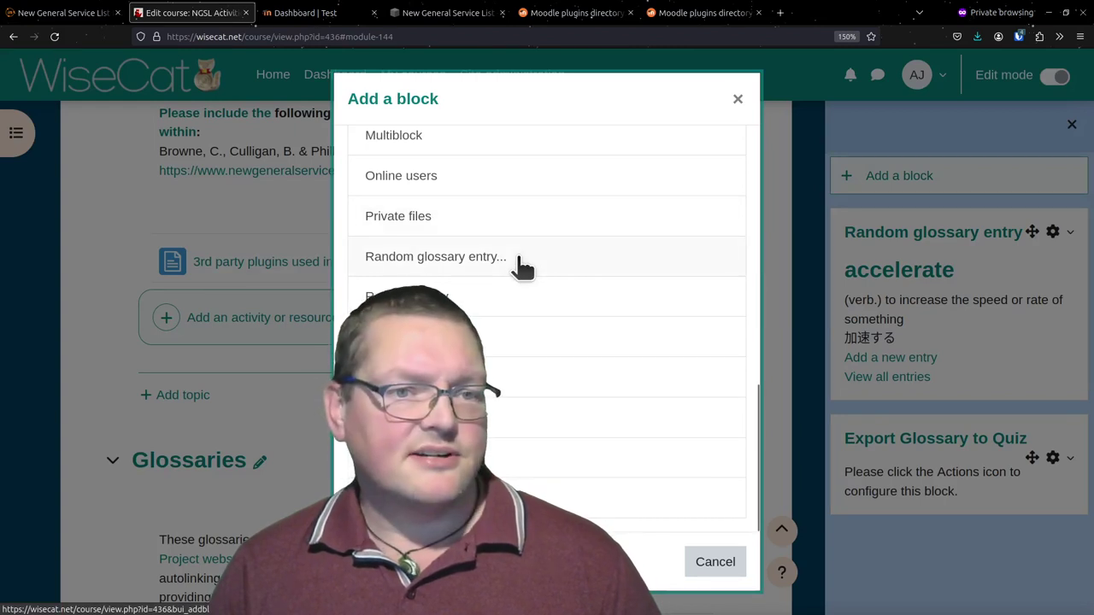
click(520, 263)
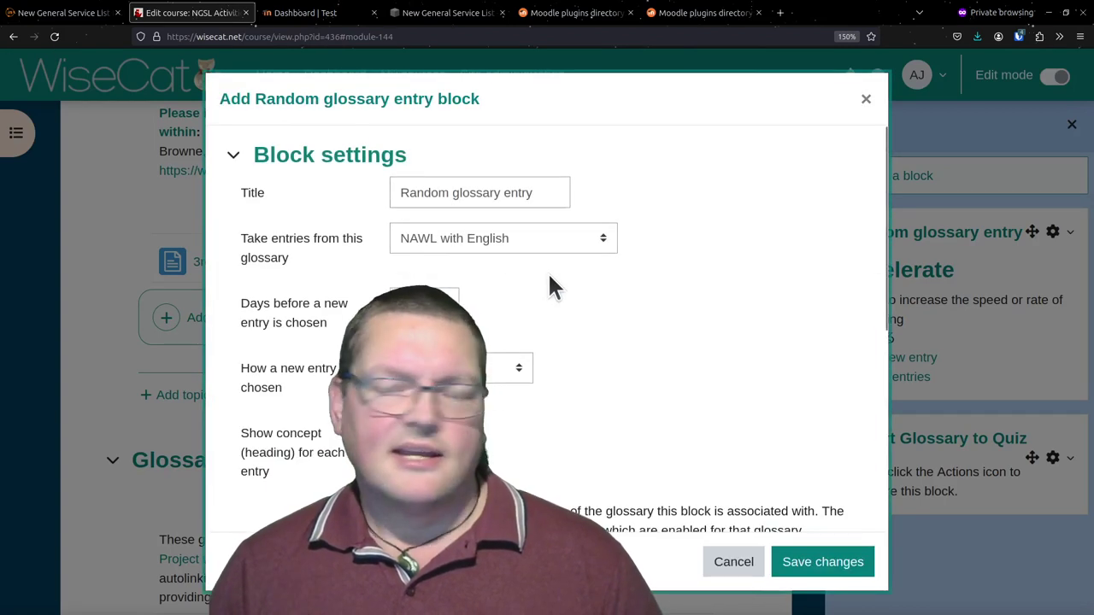
click(594, 239)
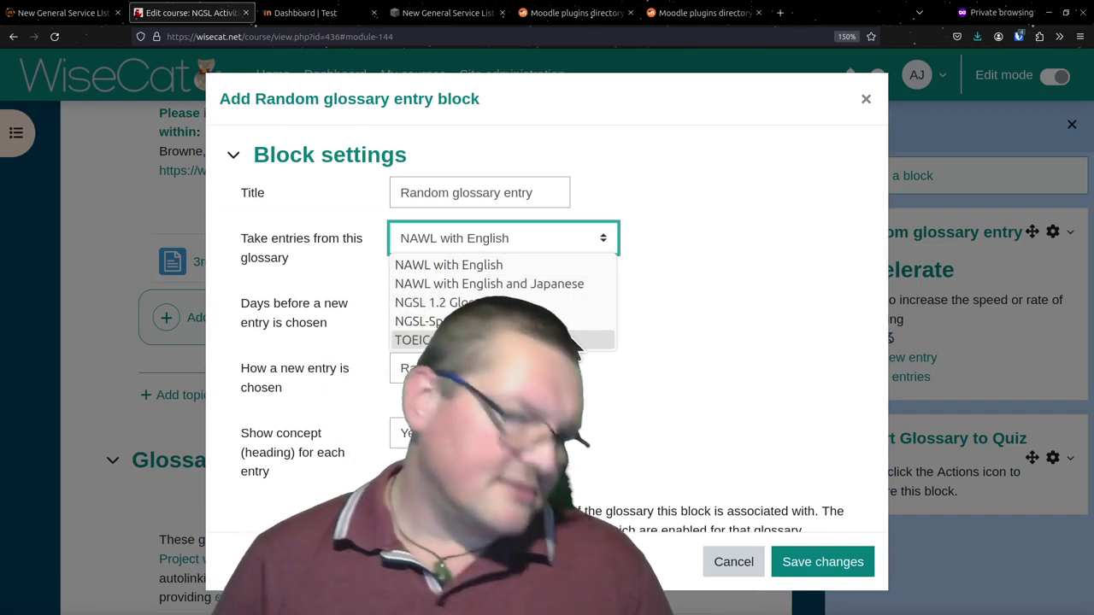
click(569, 339)
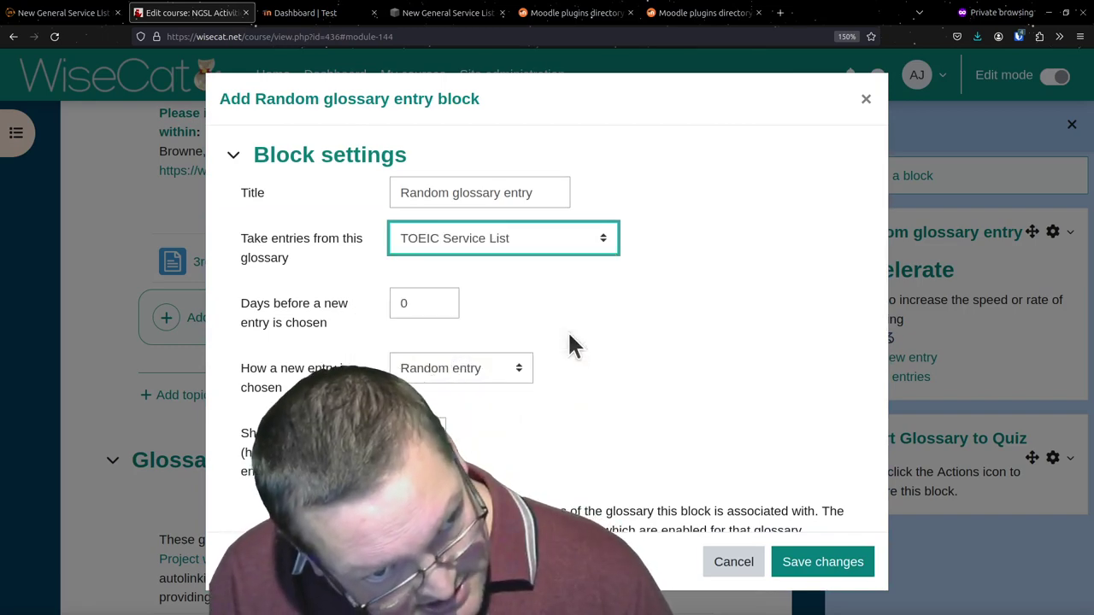
scroll(560, 308, down, 4)
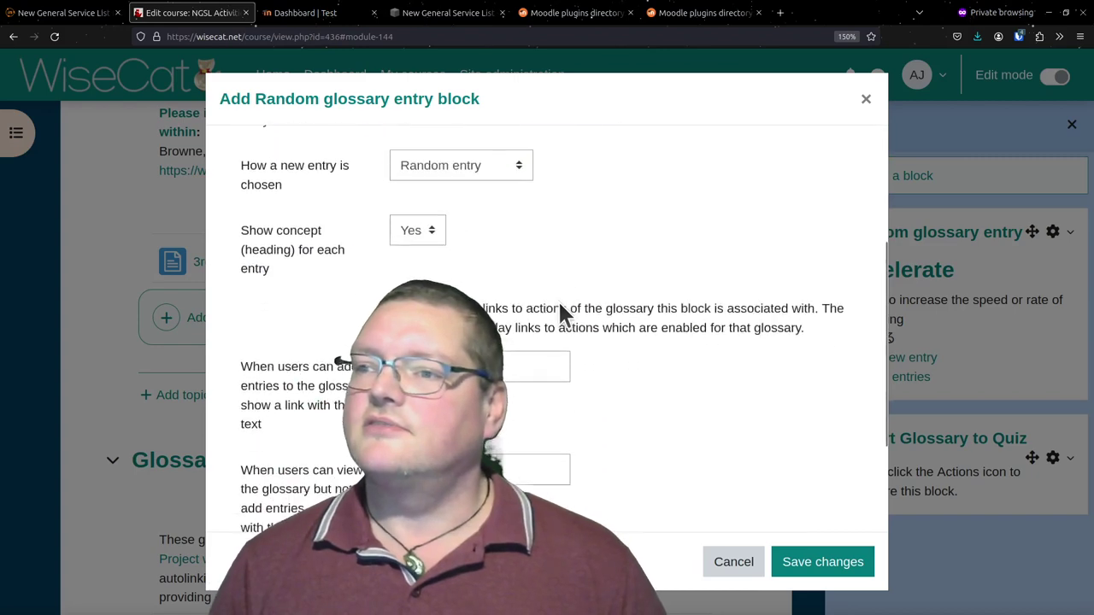
scroll(560, 308, up, 1)
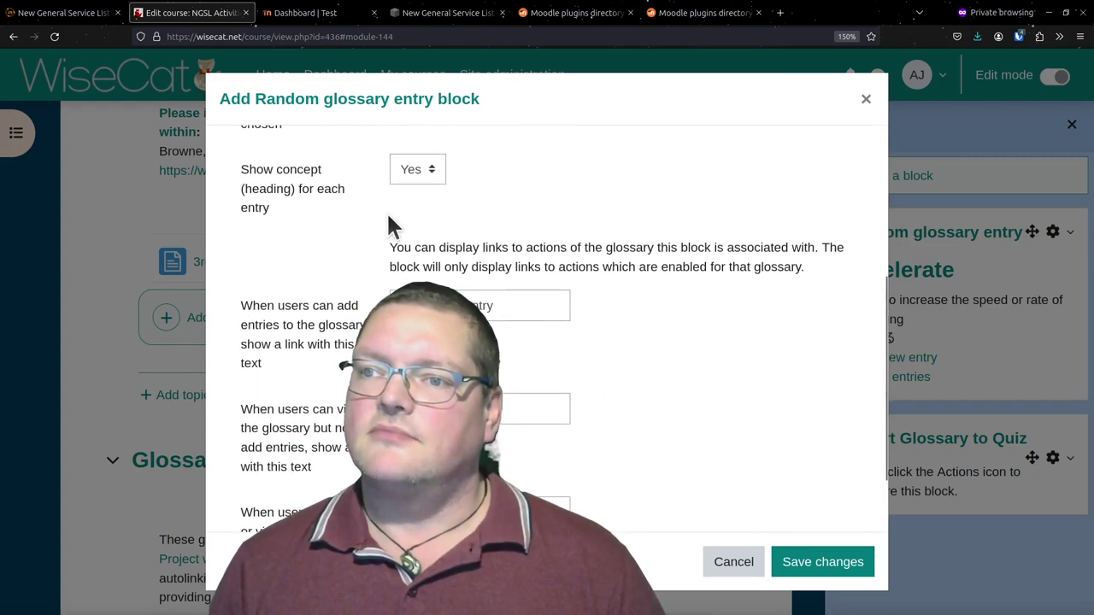
scroll(532, 248, down, 2)
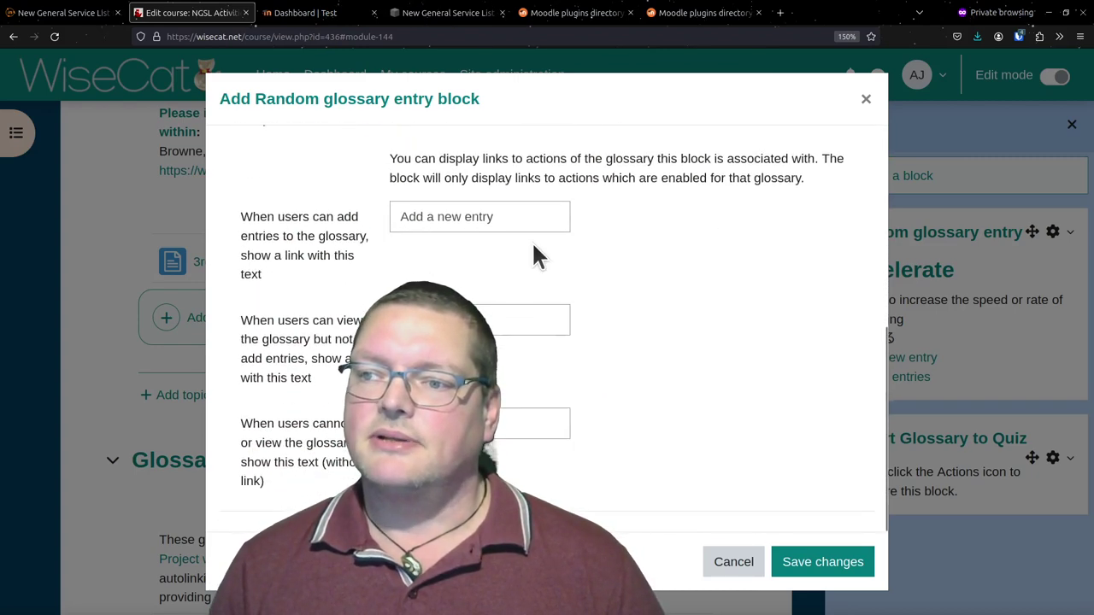
click(825, 566)
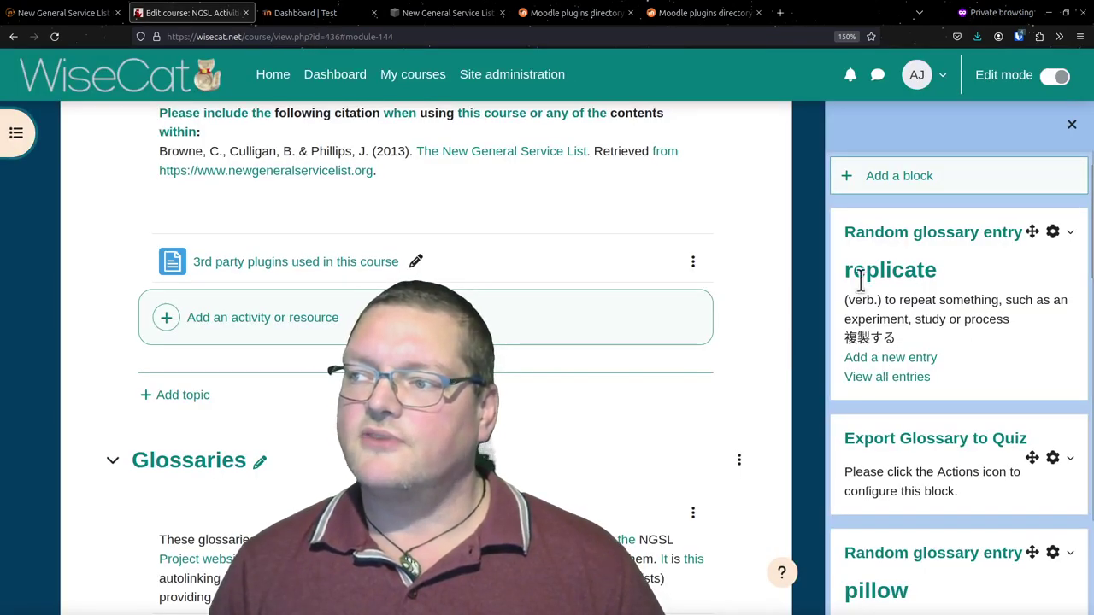
Compare the entry in the newly added Random glossary entry block with the one in the original block
scroll(960, 305, down, 2)
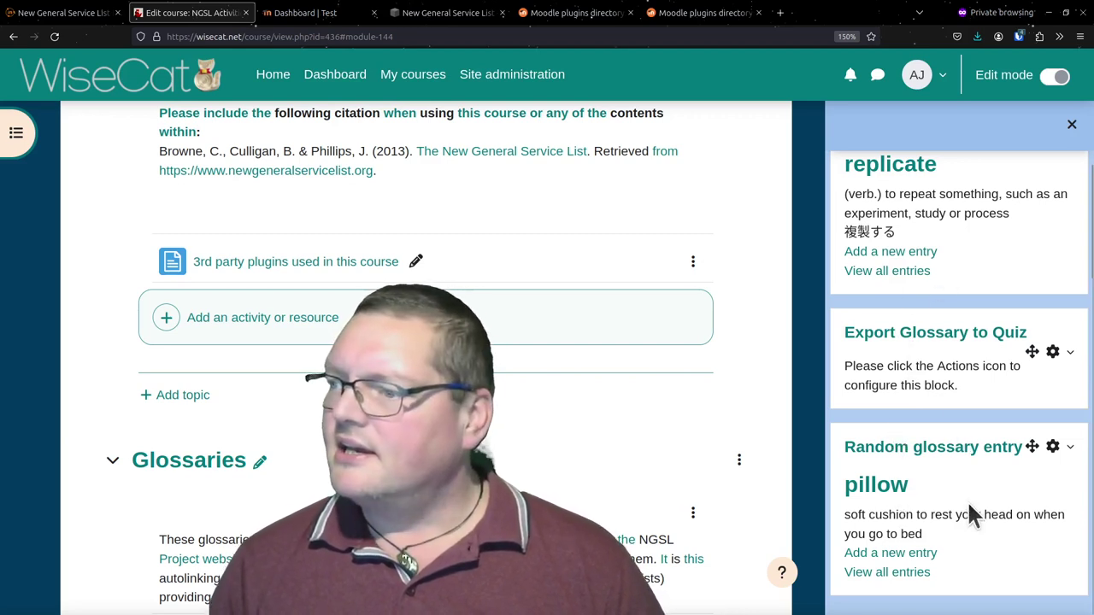
drag(1012, 513, 920, 458)
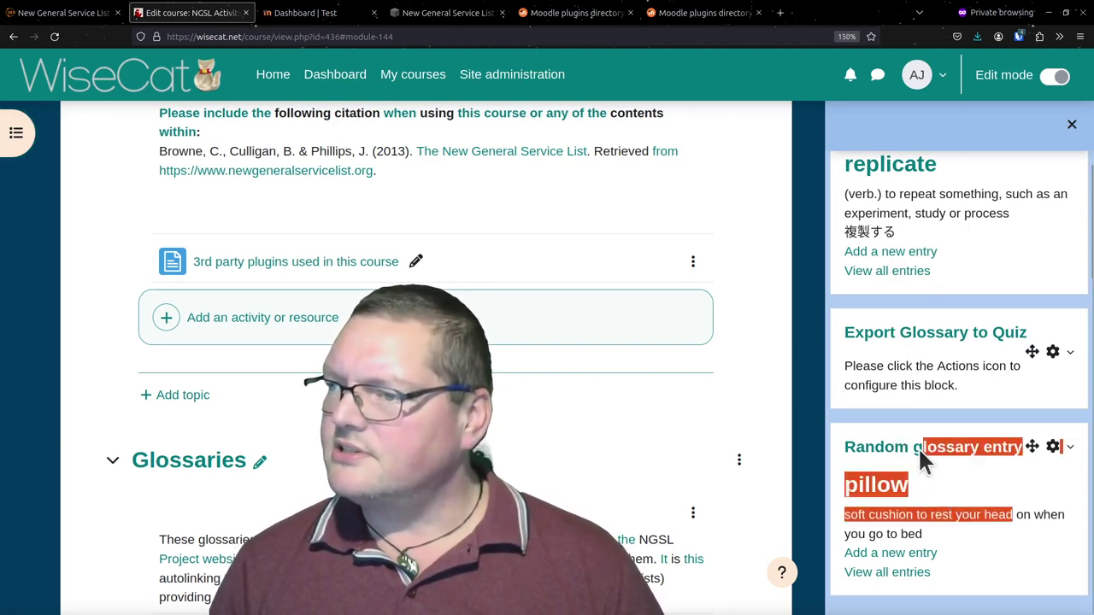
drag(901, 212, 865, 162)
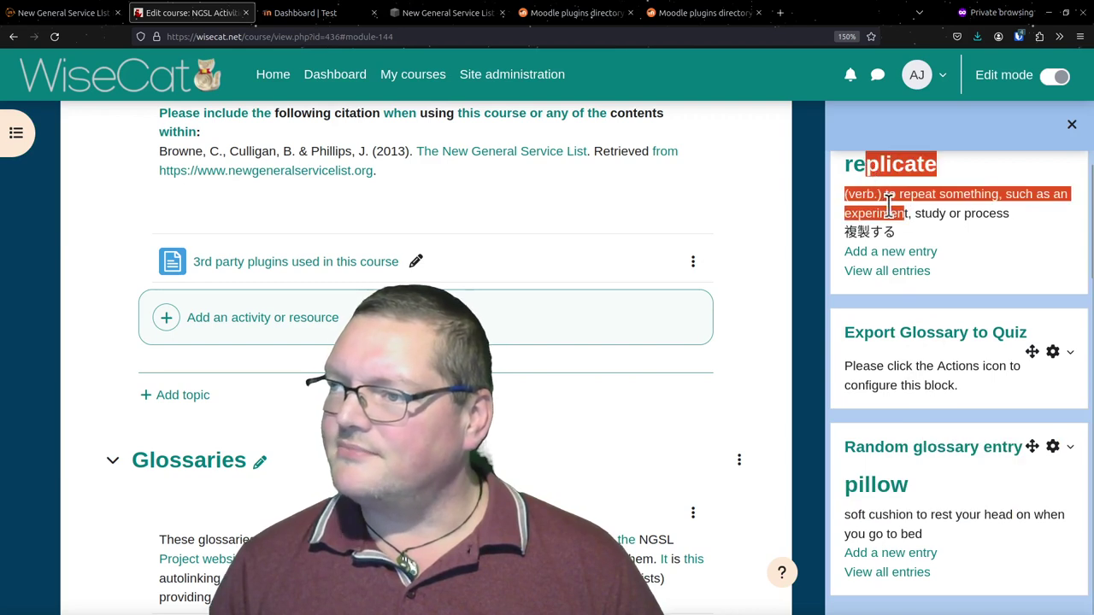
drag(893, 213, 870, 162)
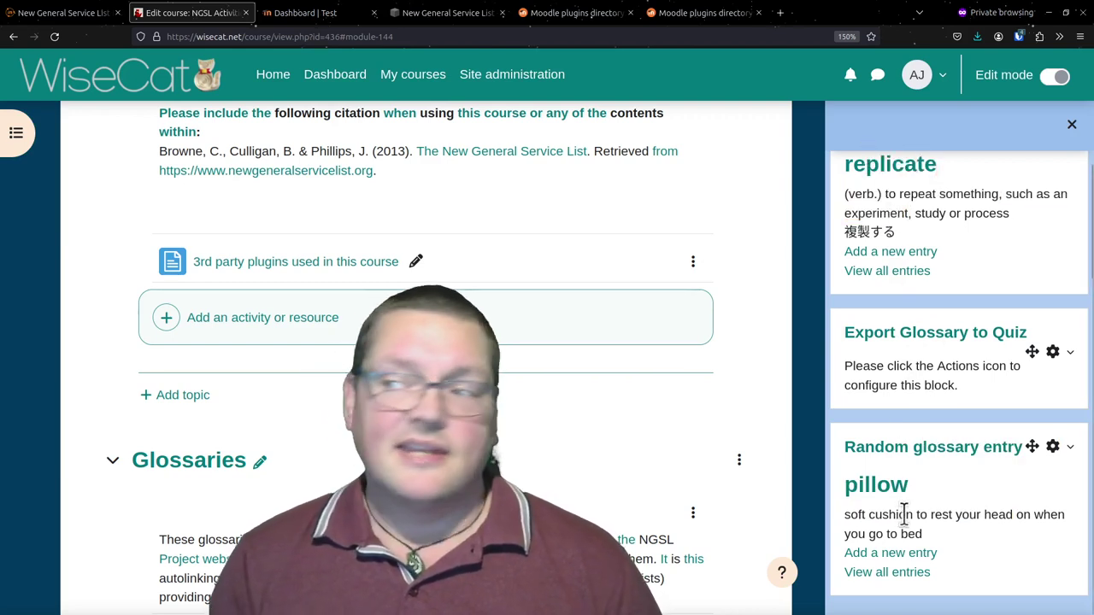
Delete the second Random glossary entry block, below Export Glossary to Quiz, and confirm the deletion
click(1052, 446)
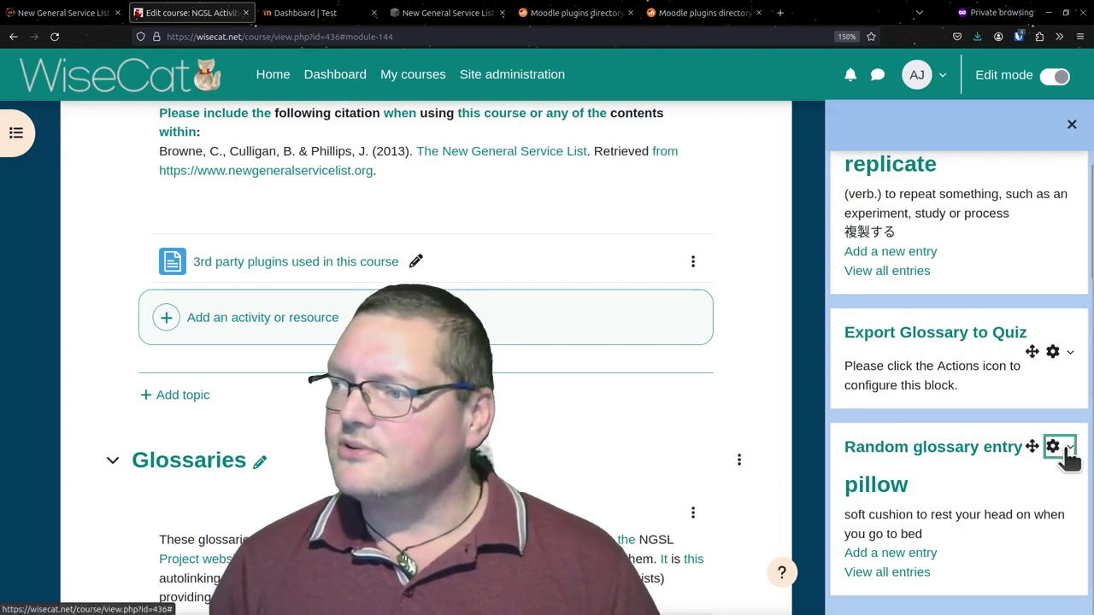
scroll(1015, 598, down, 1)
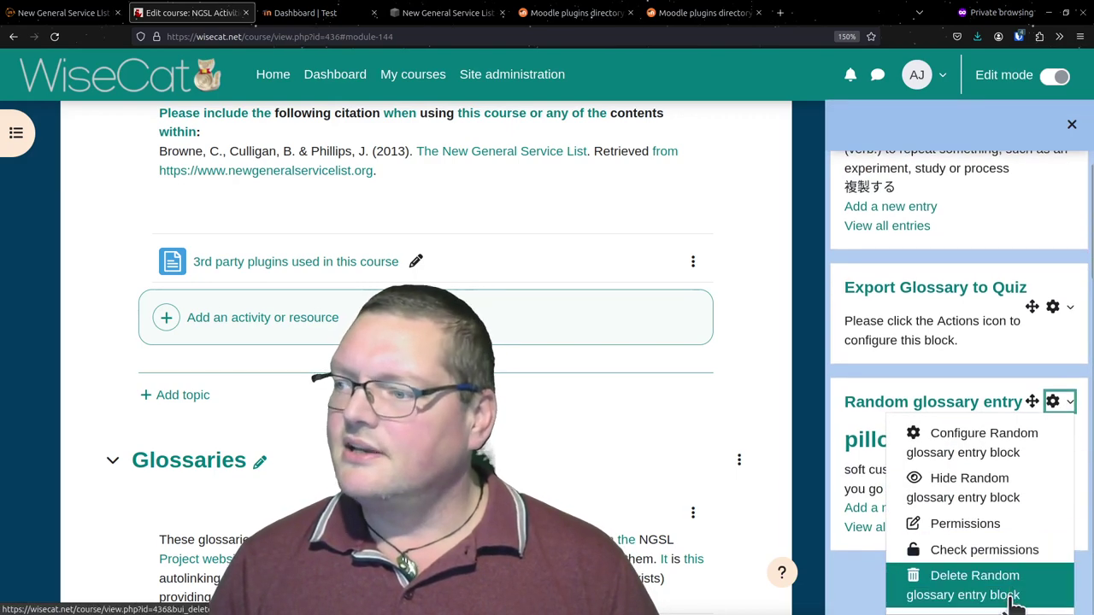
click(1015, 598)
click(733, 211)
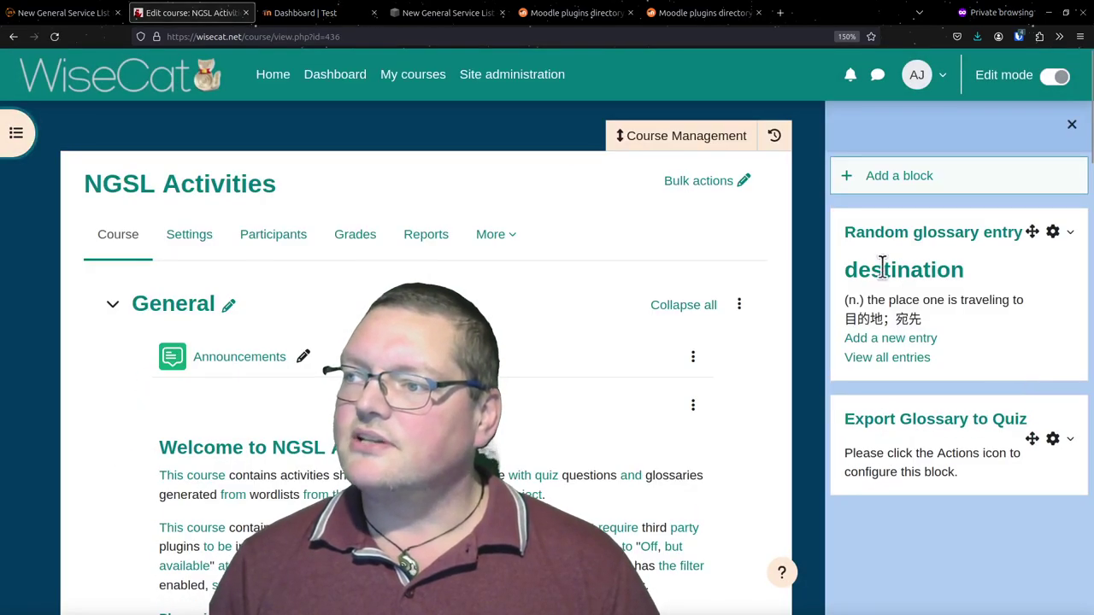
Examine the word and definition in the remaining Random glossary entry block
double_click(865, 261)
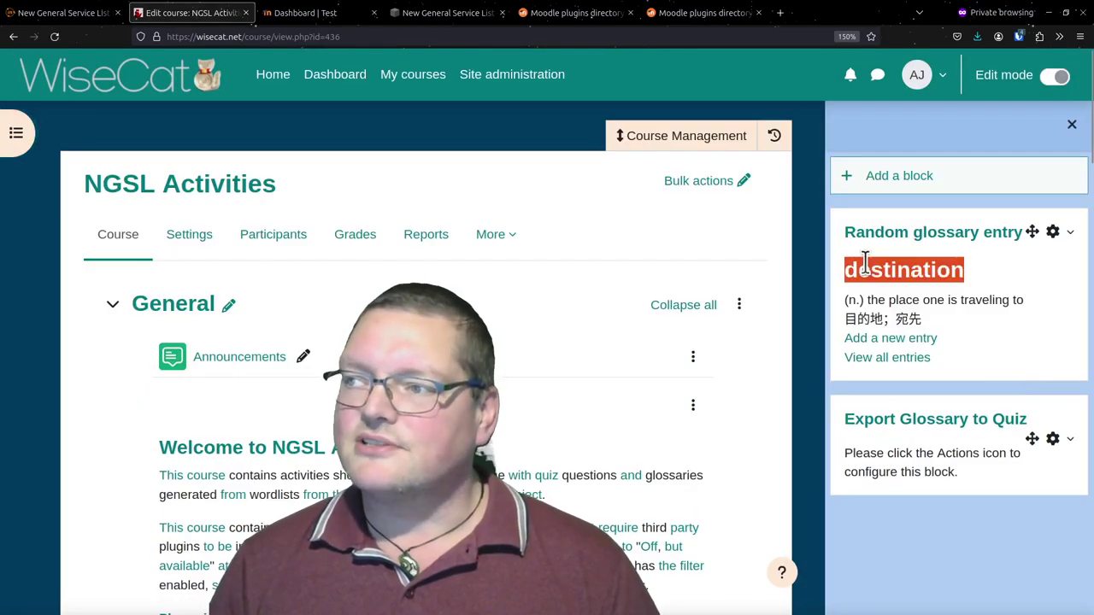
click(994, 305)
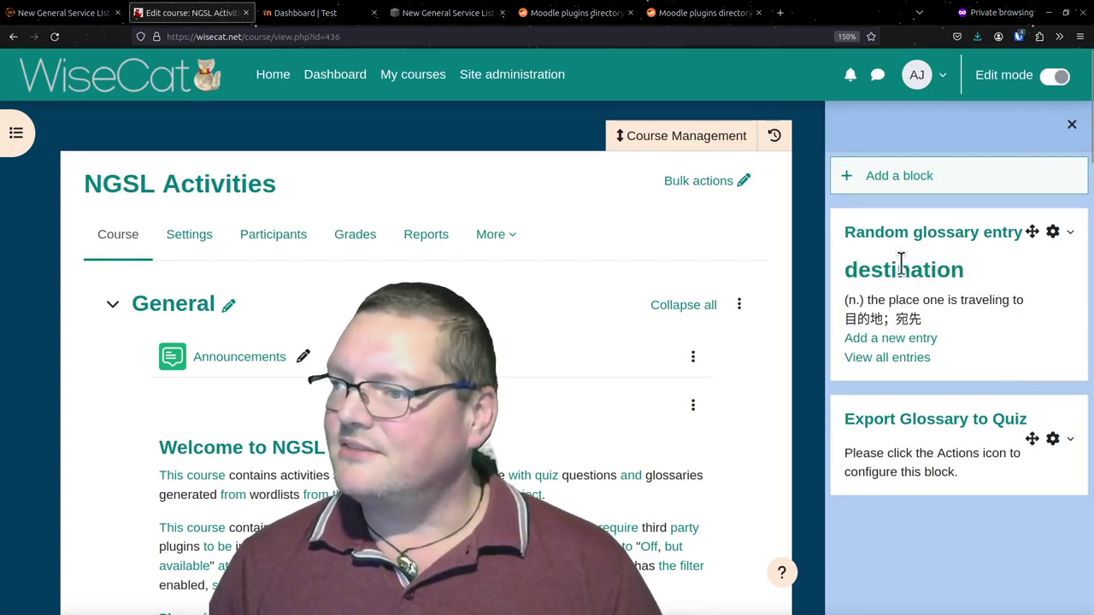
drag(900, 263, 982, 299)
click(981, 295)
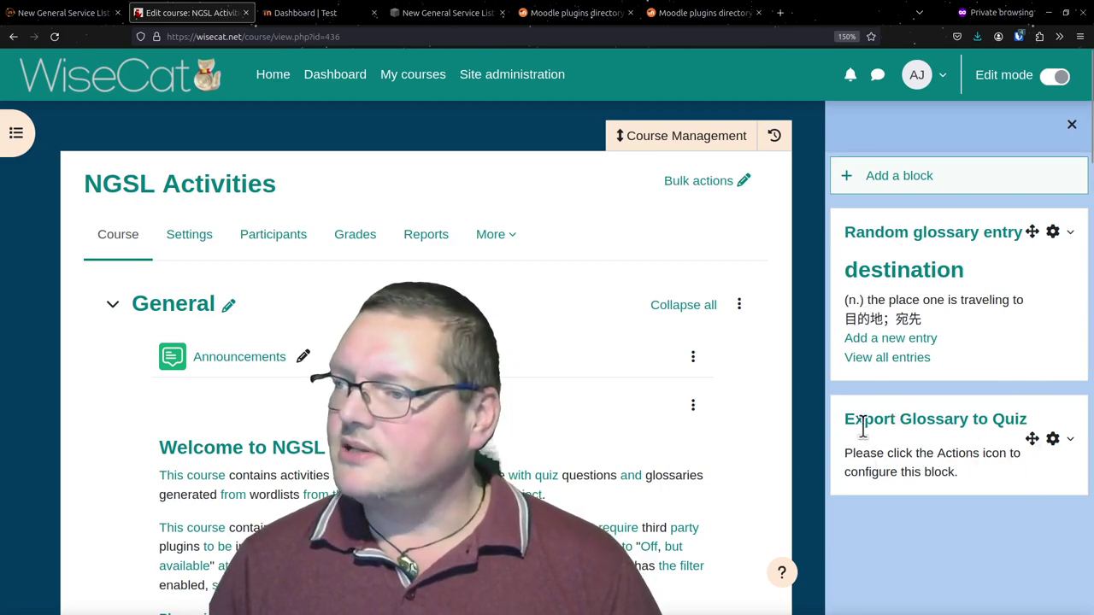
Configure the Export Glossary to Quiz block to export all entries of NAWL with English in Random sorting order
drag(864, 427, 994, 440)
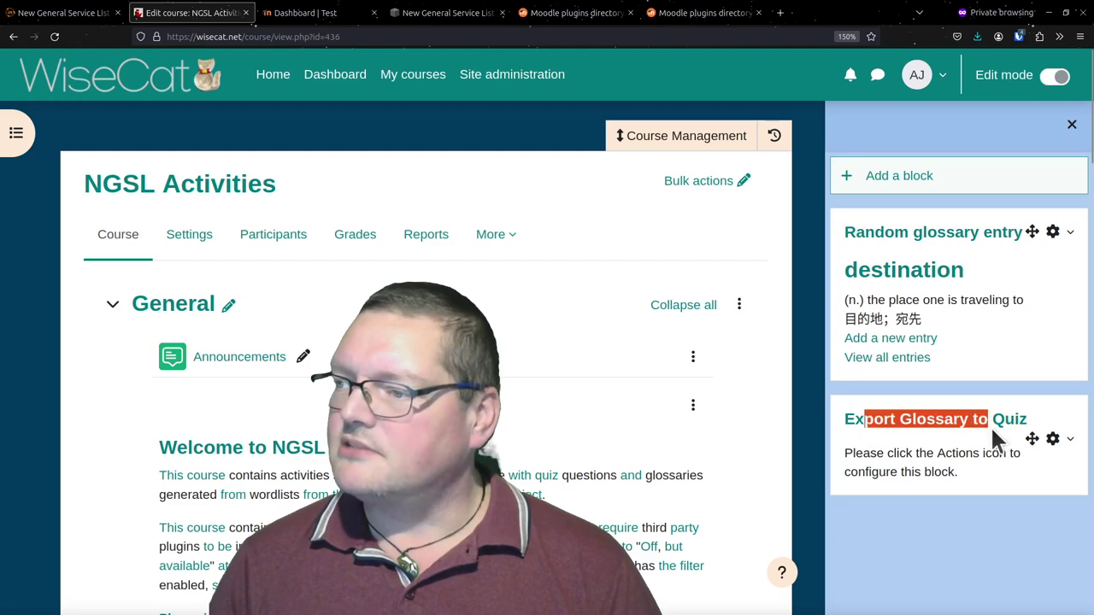
click(1053, 438)
click(990, 485)
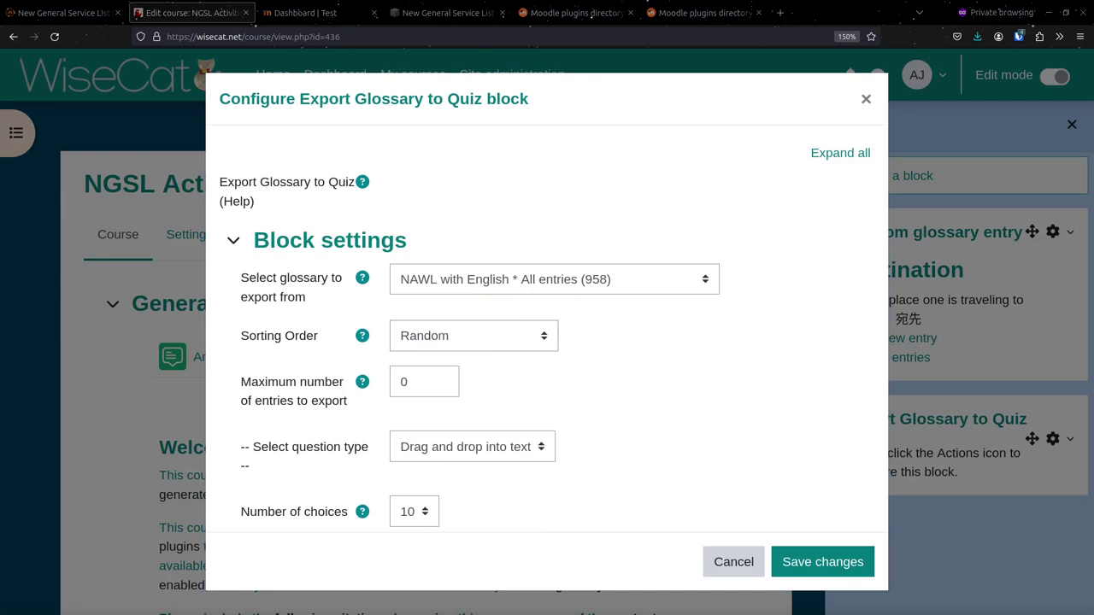
click(484, 286)
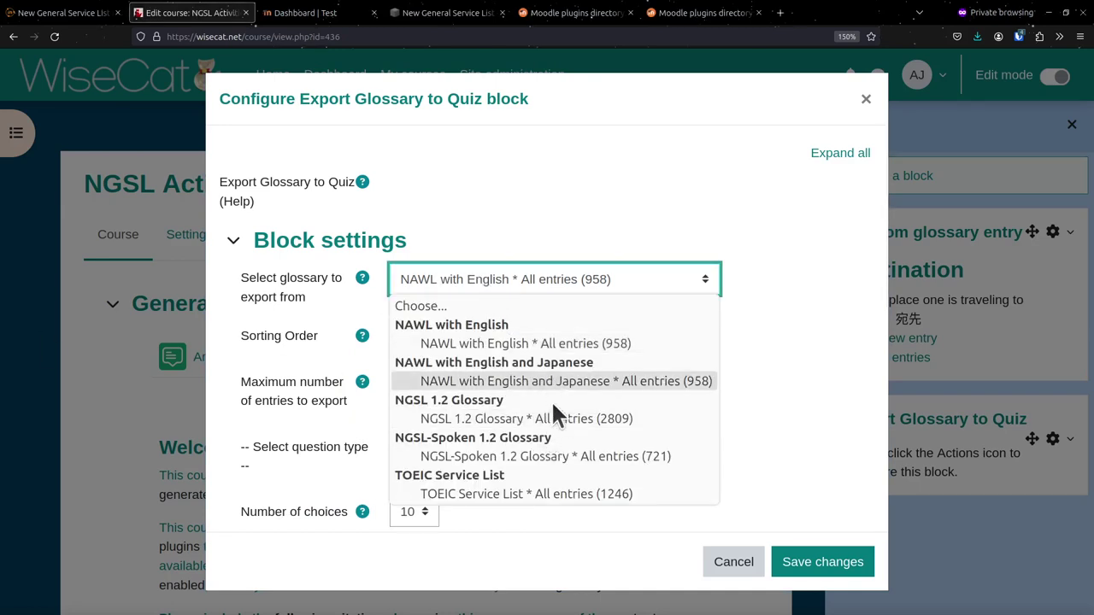
click(524, 349)
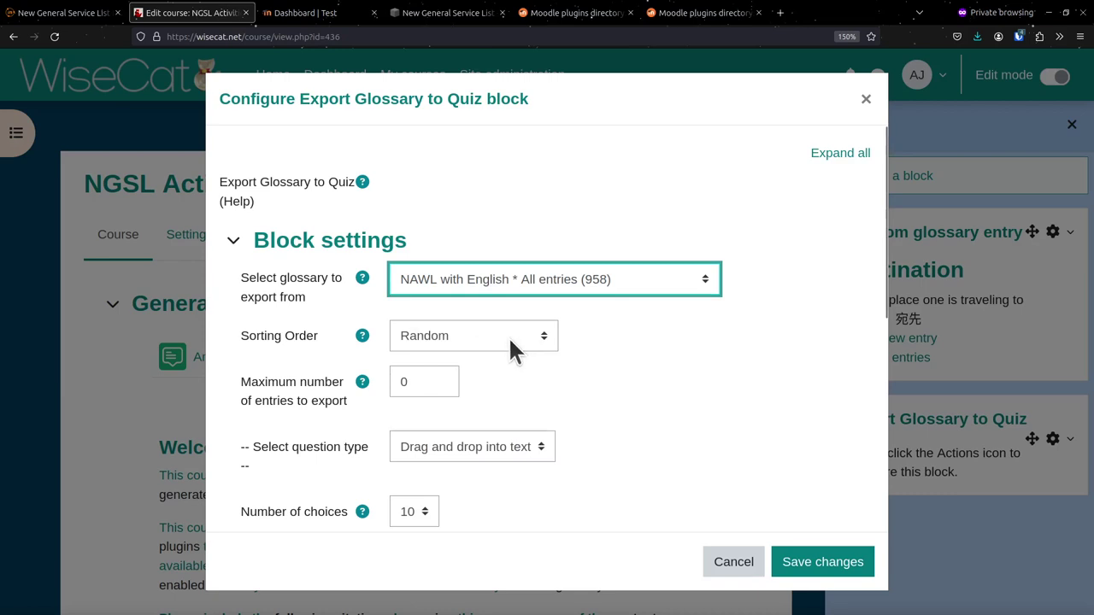
click(508, 336)
click(509, 336)
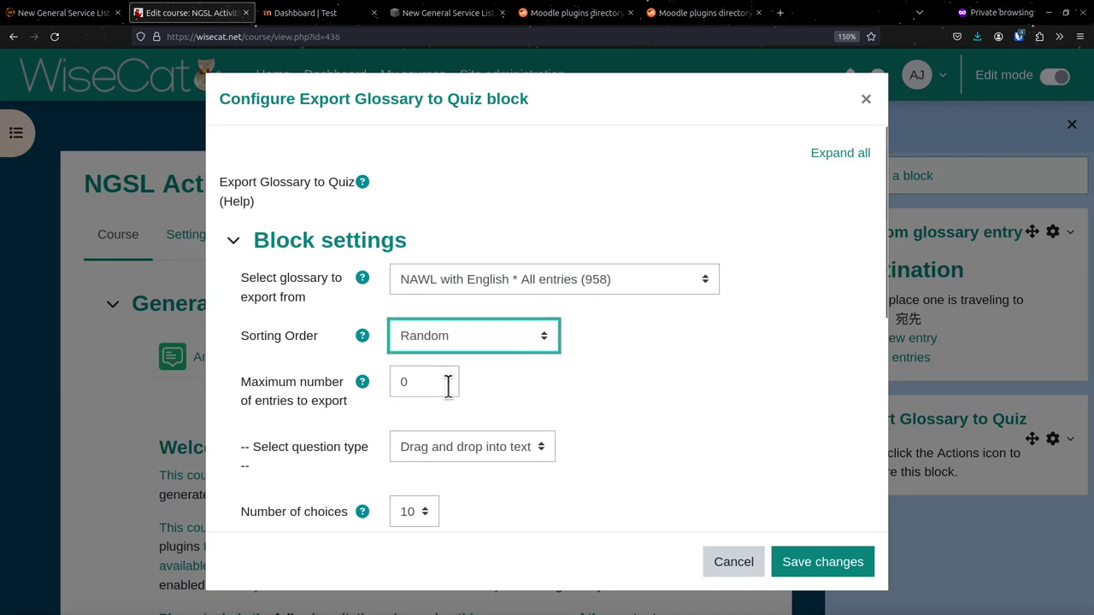
Set the export's question type to Matching and its number of choices to 5
scroll(498, 404, down, 3)
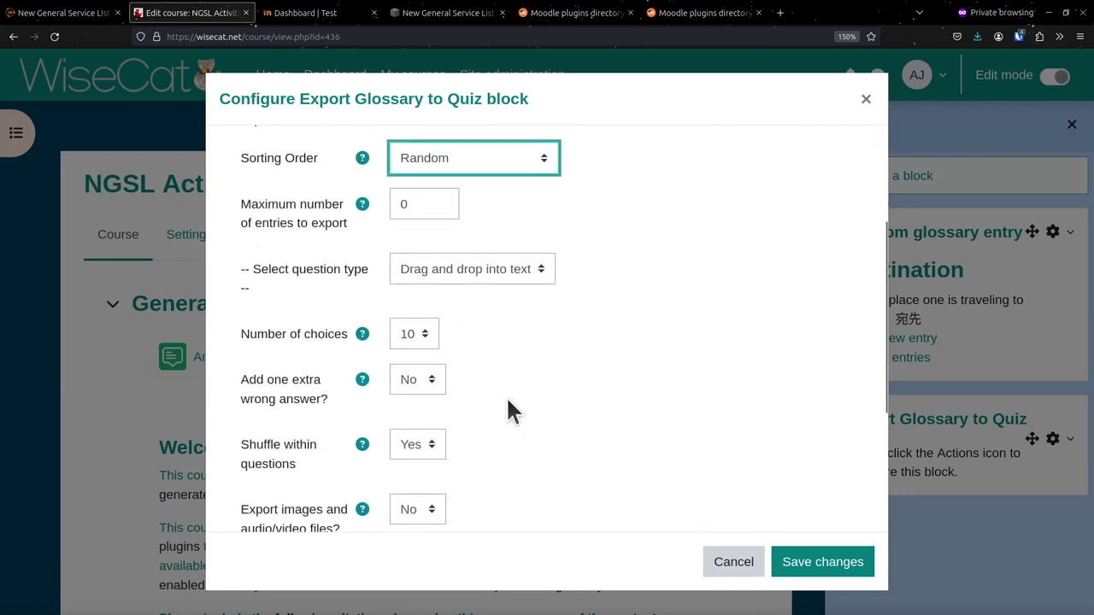
click(466, 274)
click(474, 350)
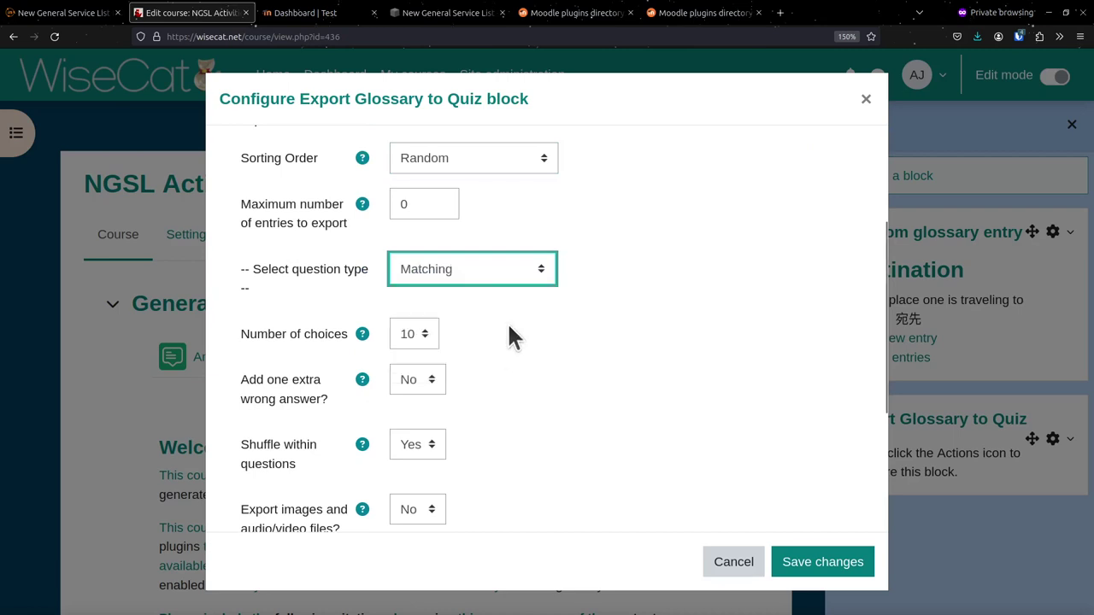
click(422, 208)
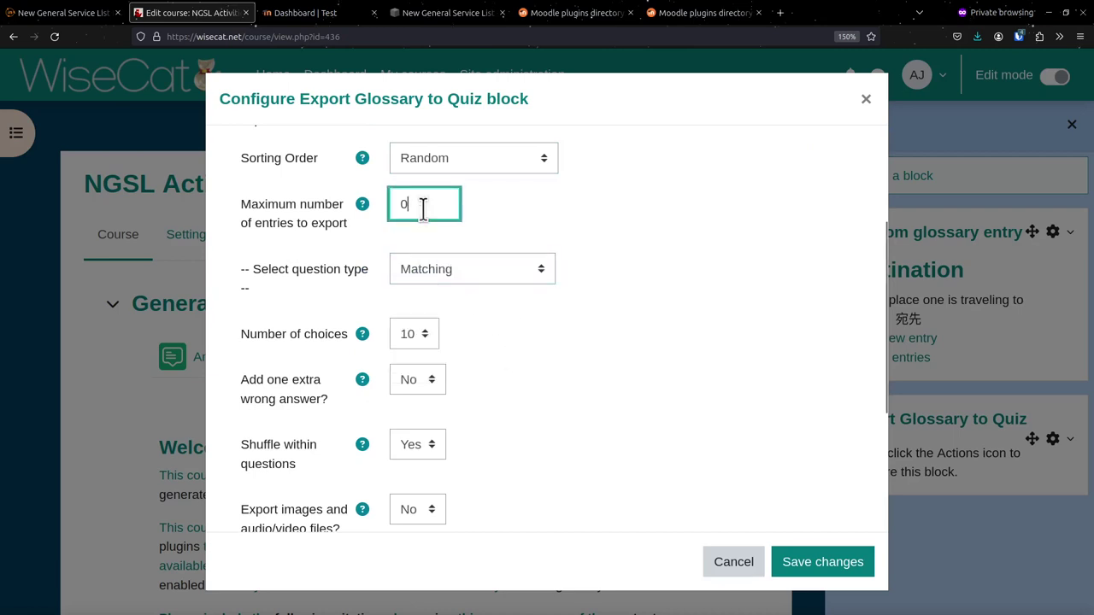
click(419, 333)
click(409, 399)
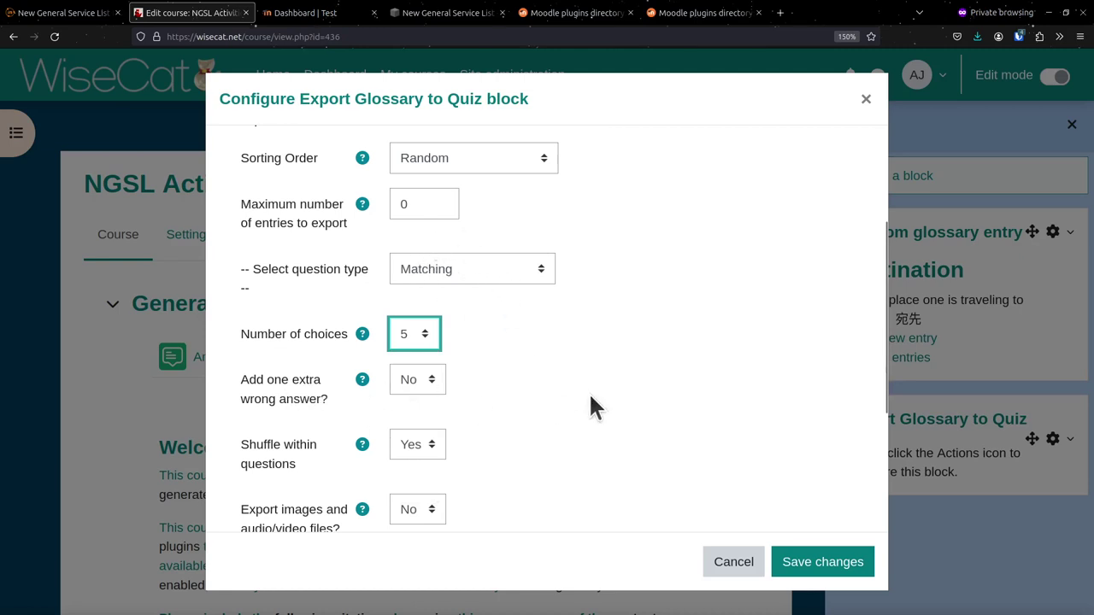
Review the remaining export settings, save the block configuration and export the glossary entries as matching questions
scroll(455, 451, down, 4)
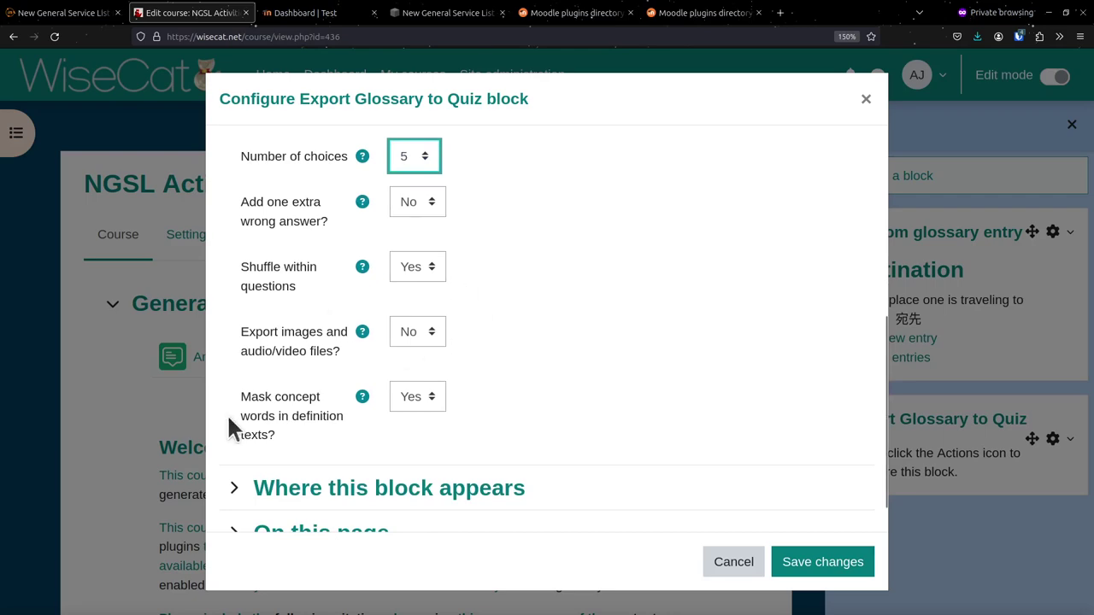
scroll(393, 459, down, 2)
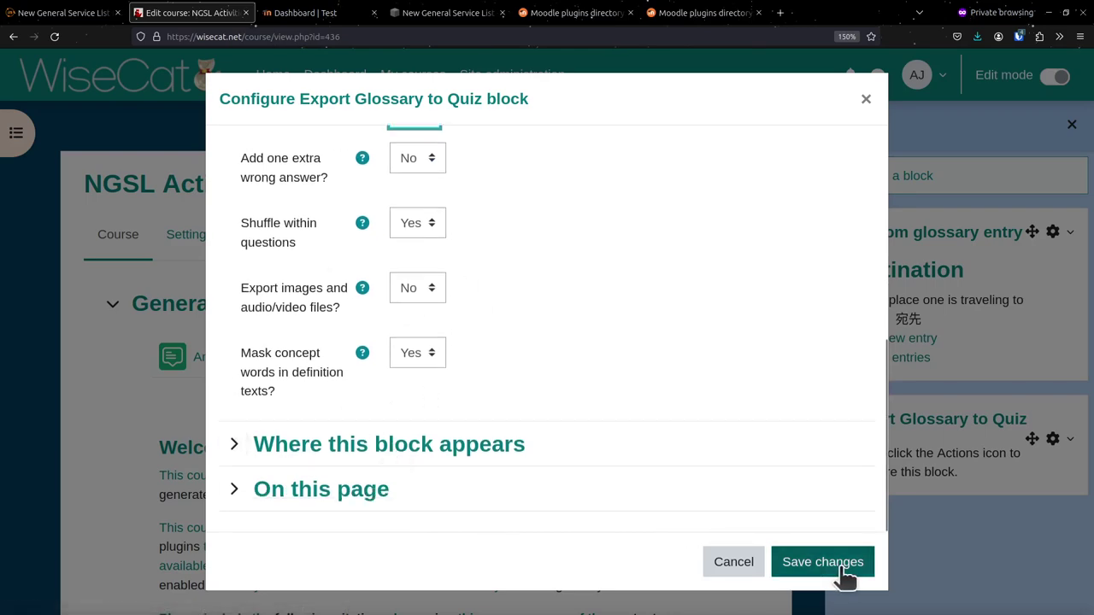
click(823, 564)
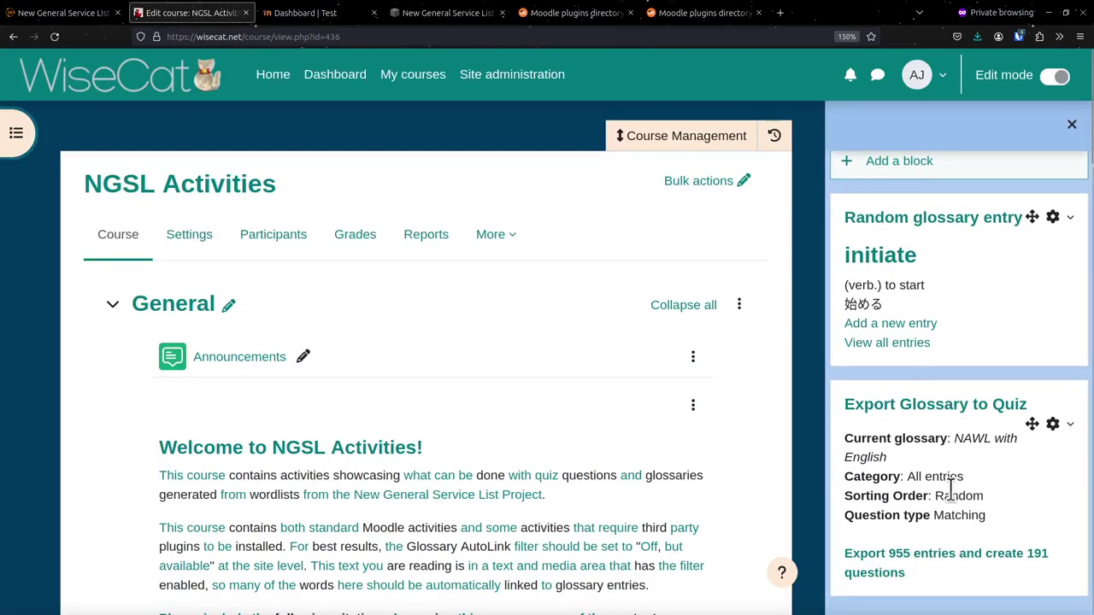
click(888, 562)
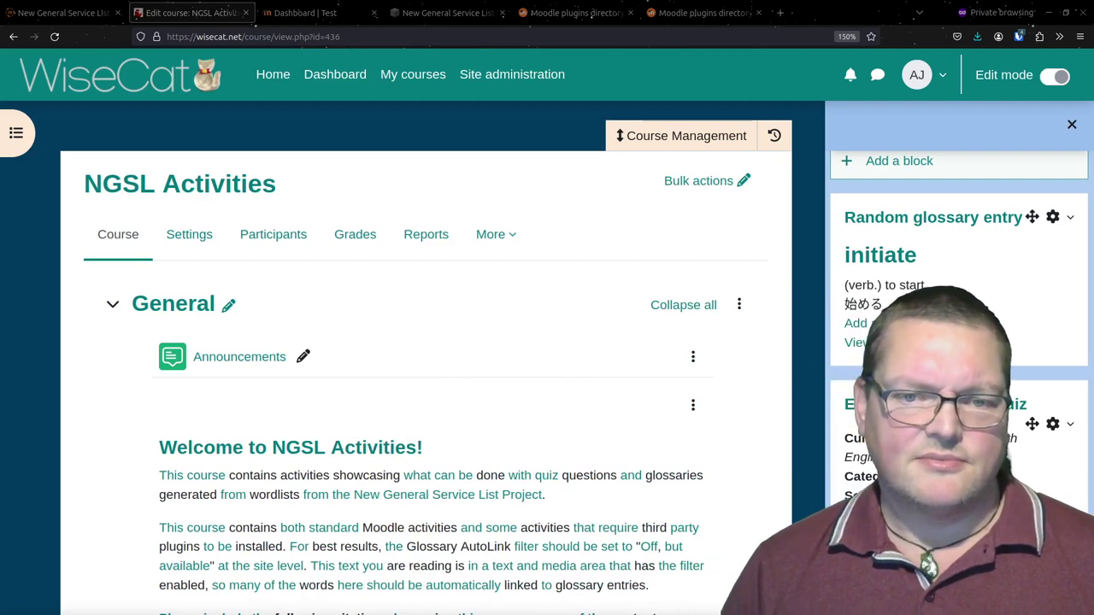
Open the course's question bank and filter it to the category NAWL with English 95 MATCHING
click(491, 236)
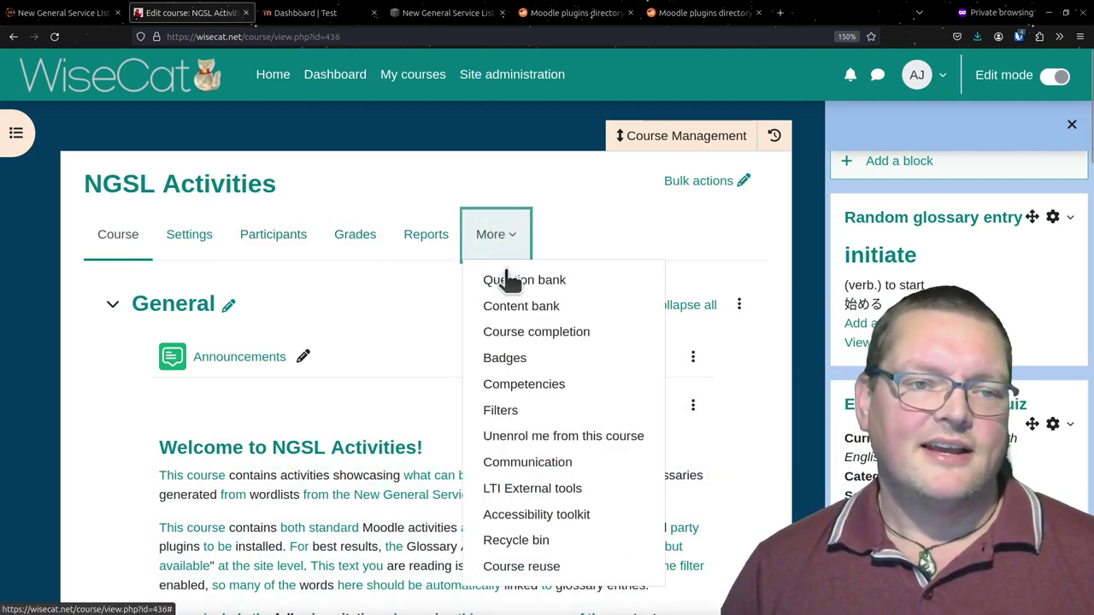
click(509, 282)
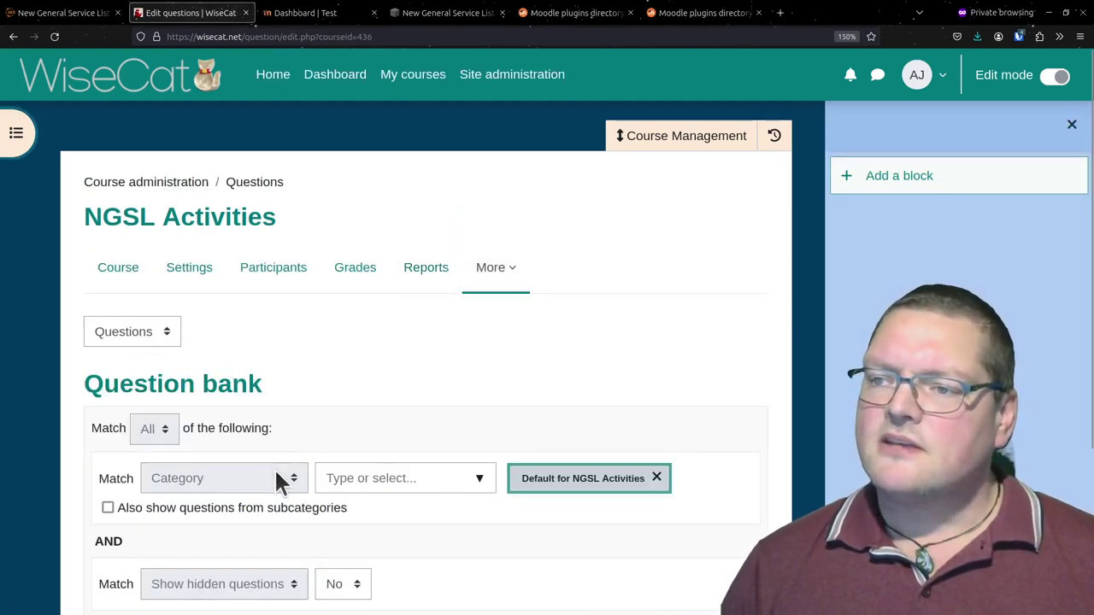
click(475, 481)
scroll(483, 478, down, 3)
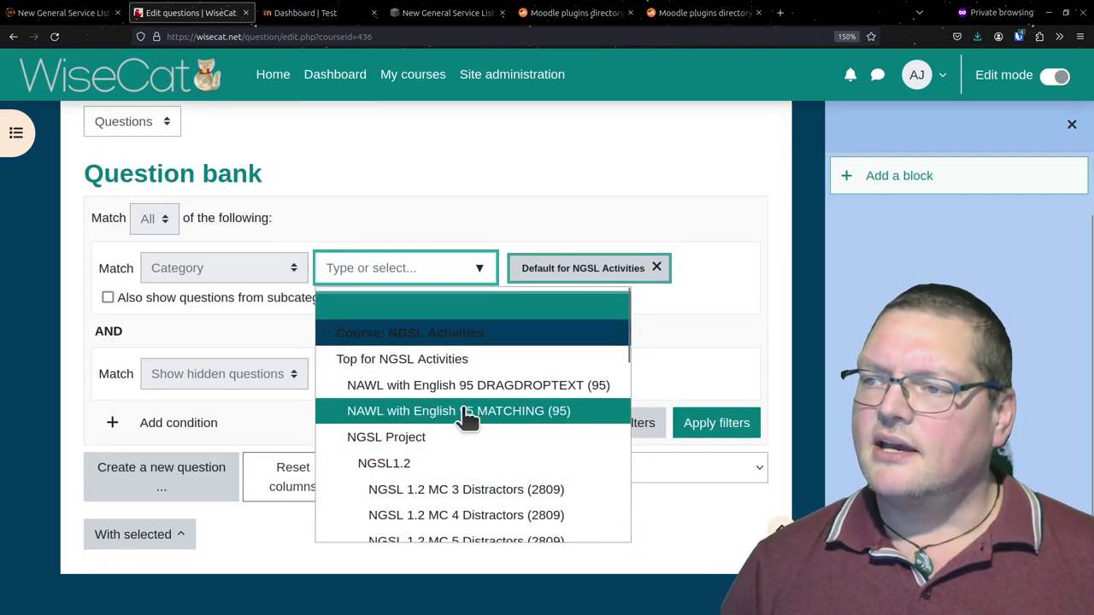
click(446, 417)
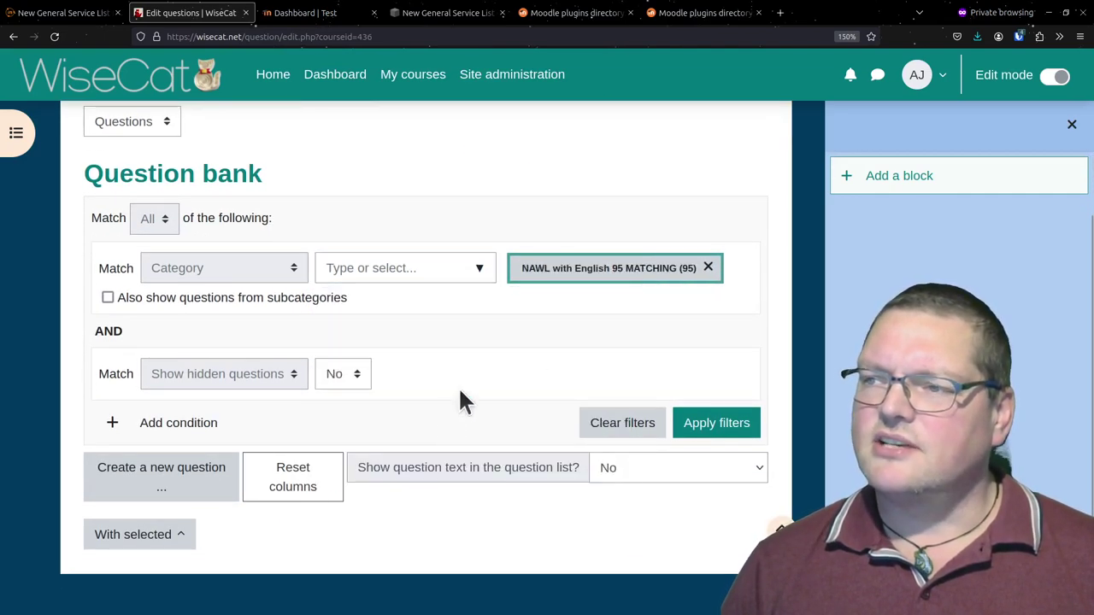
click(705, 423)
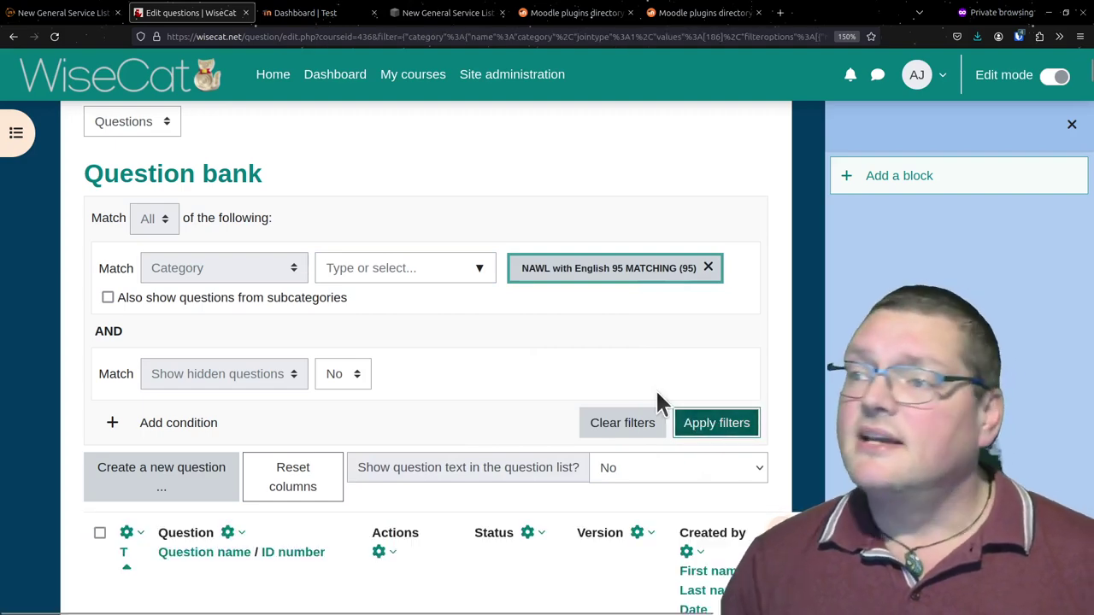
Look through the filtered question list and preview the matching question "axiom etc."
scroll(538, 393, down, 5)
scroll(517, 389, down, 2)
scroll(496, 389, up, 3)
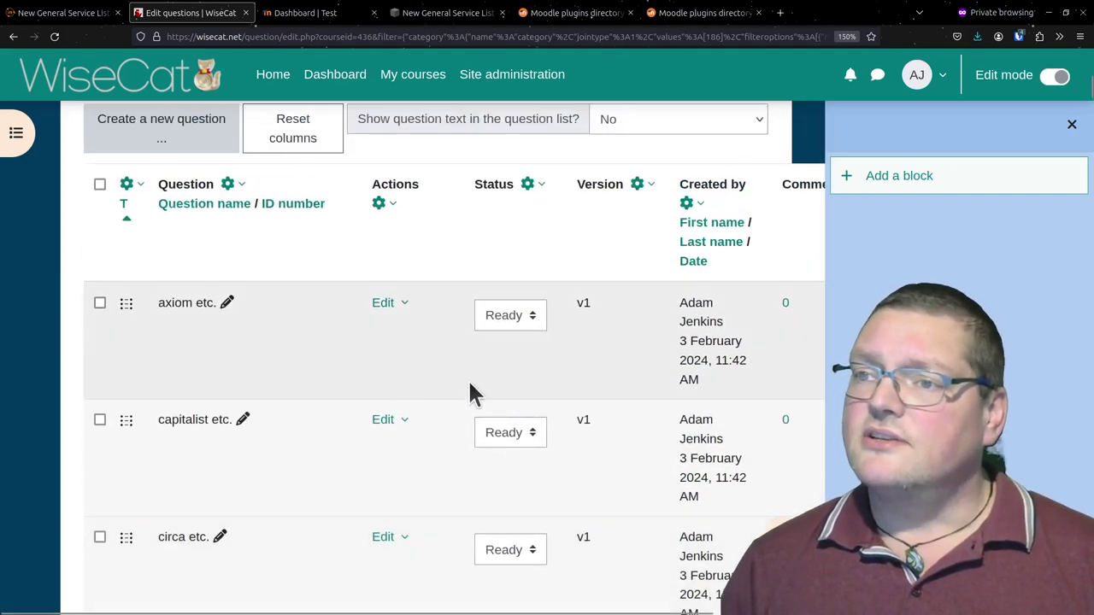
click(384, 306)
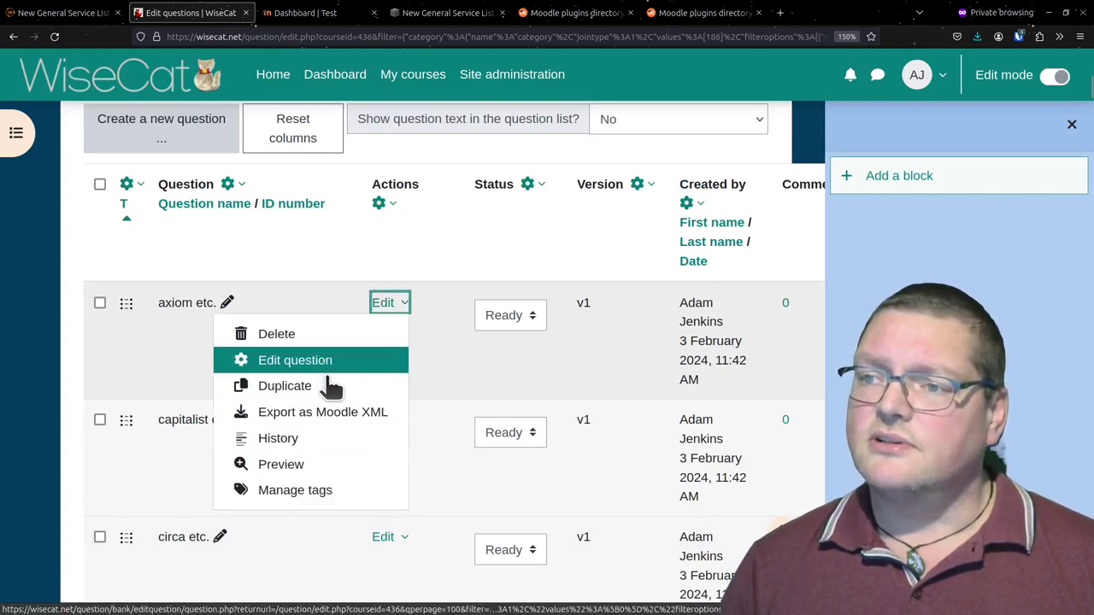
click(331, 468)
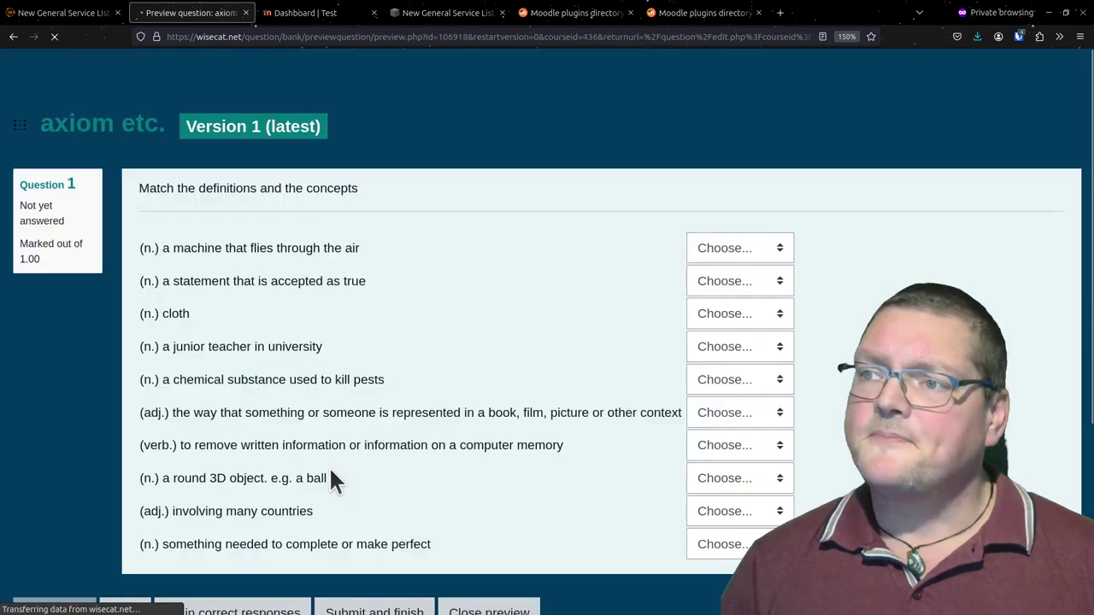
scroll(457, 455, down, 3)
scroll(459, 454, up, 3)
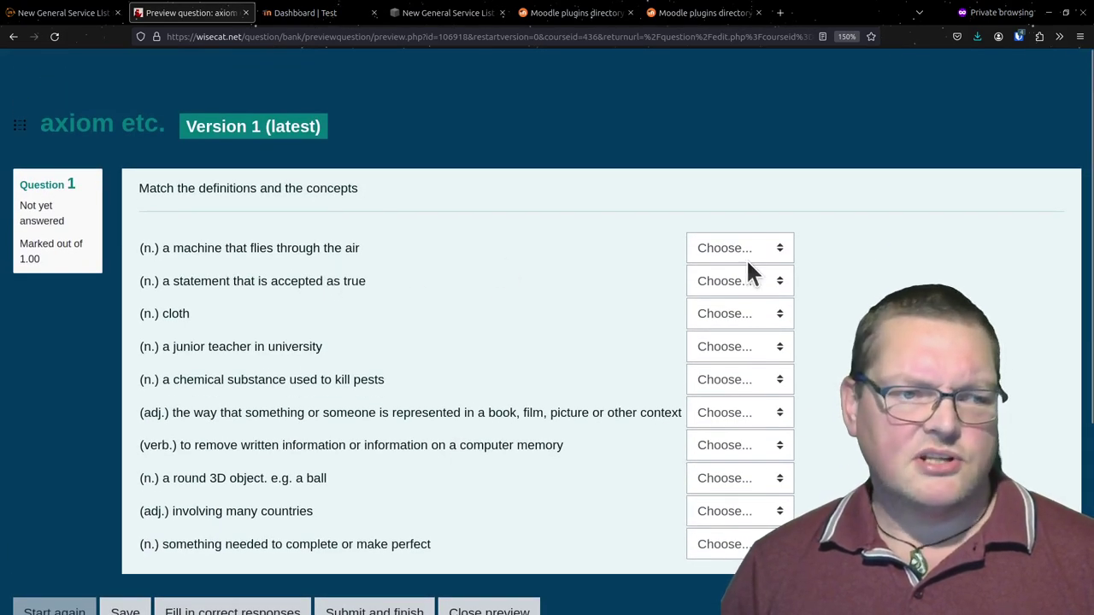
In the preview, match "a machine that flies through the air" with airplane and "a statement that is accepted as true" with axiom
click(778, 252)
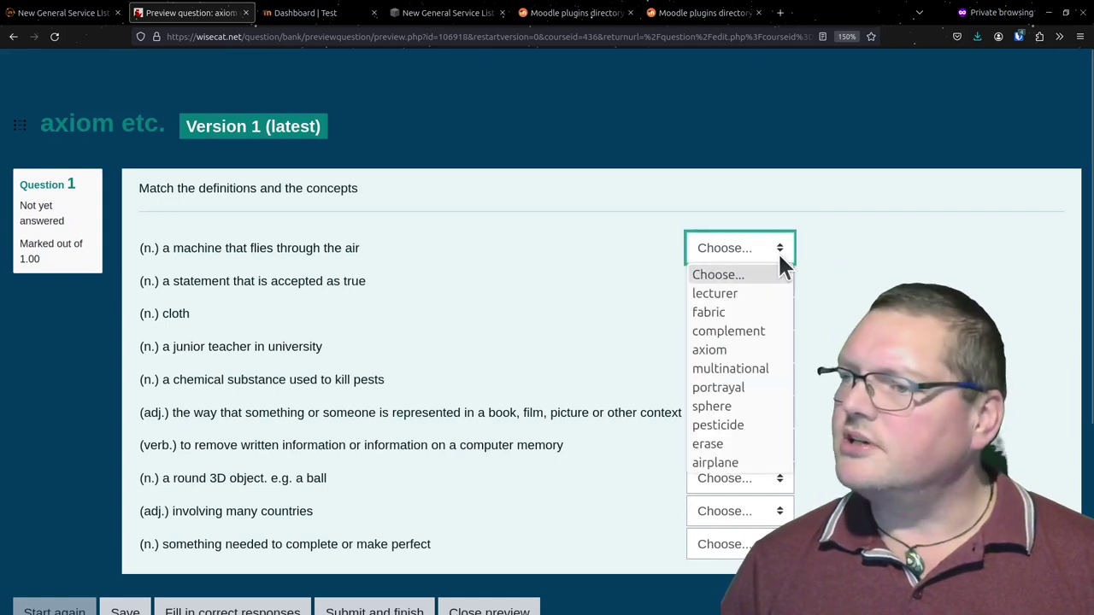
click(751, 460)
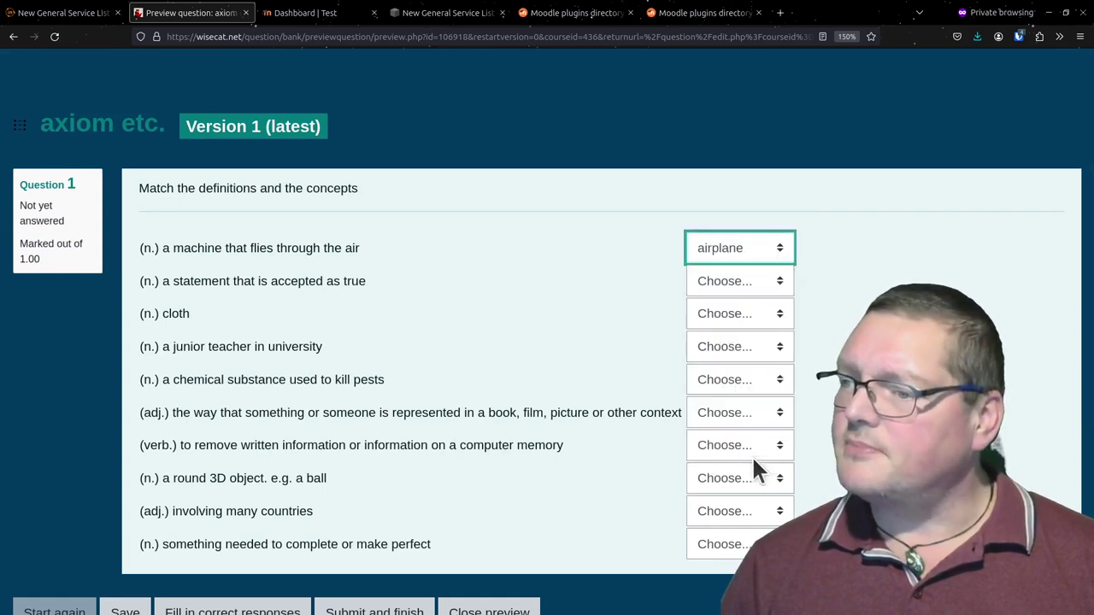
click(718, 282)
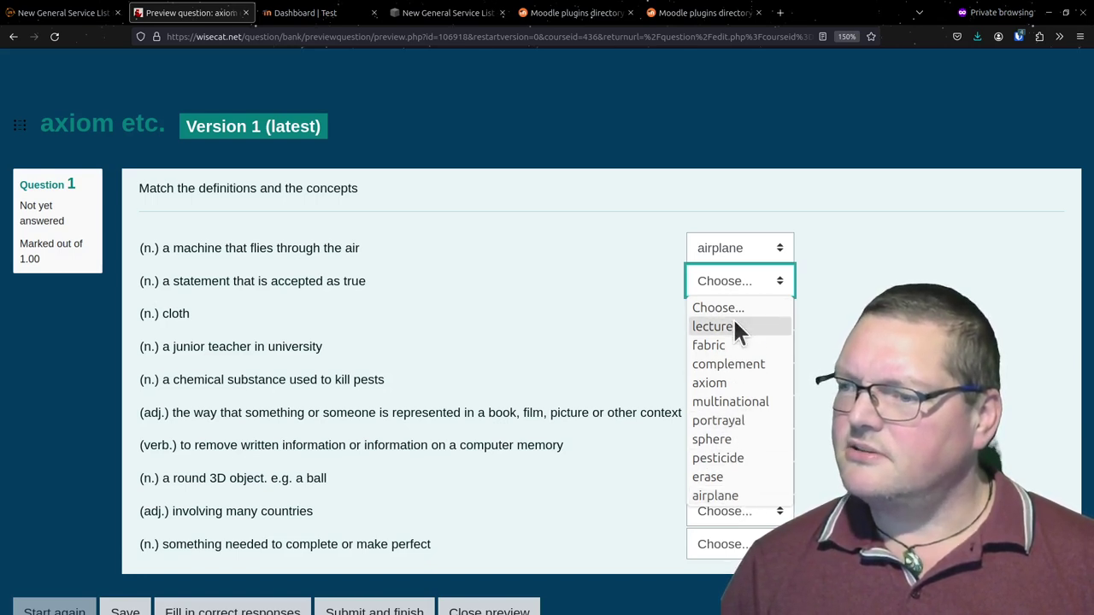
click(743, 389)
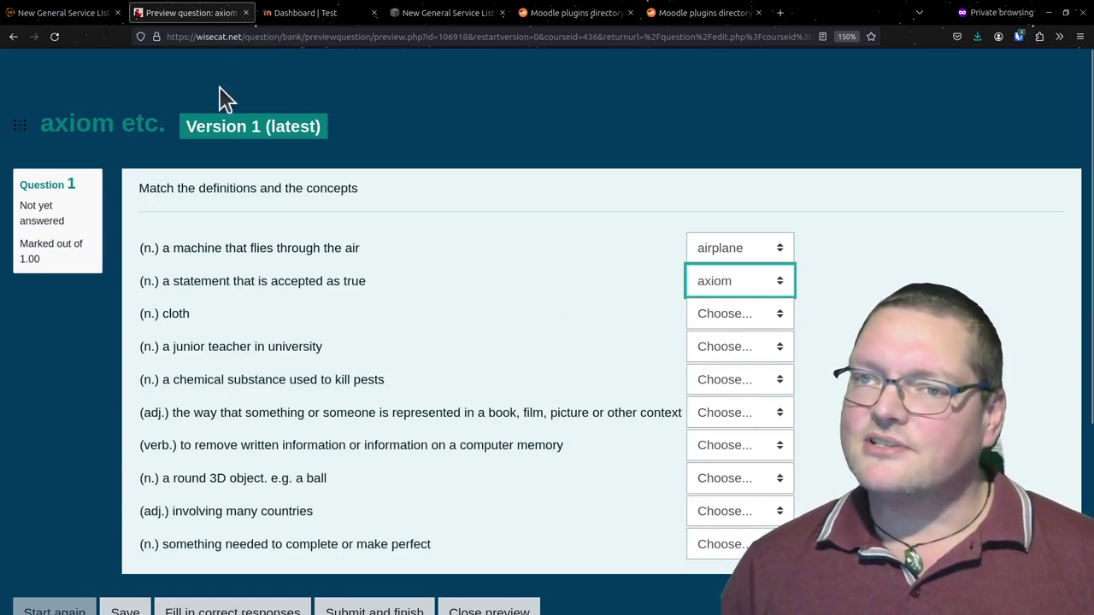
Leave the question preview, return to the NGSL Activities course page and review its Glossaries and Quizzes sections
click(17, 36)
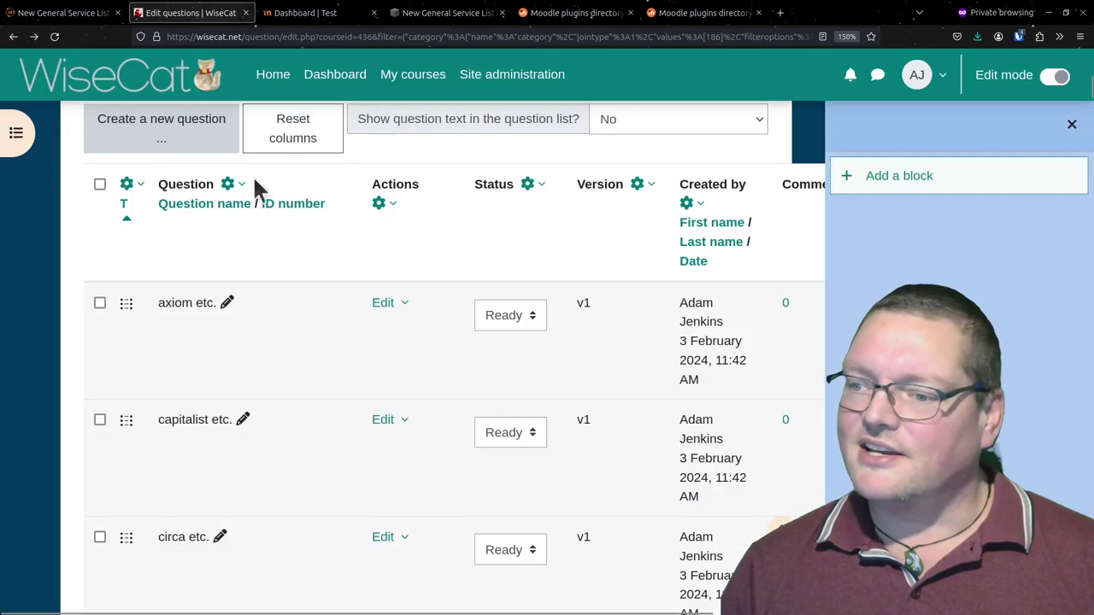
scroll(445, 383, down, 2)
scroll(239, 354, up, 10)
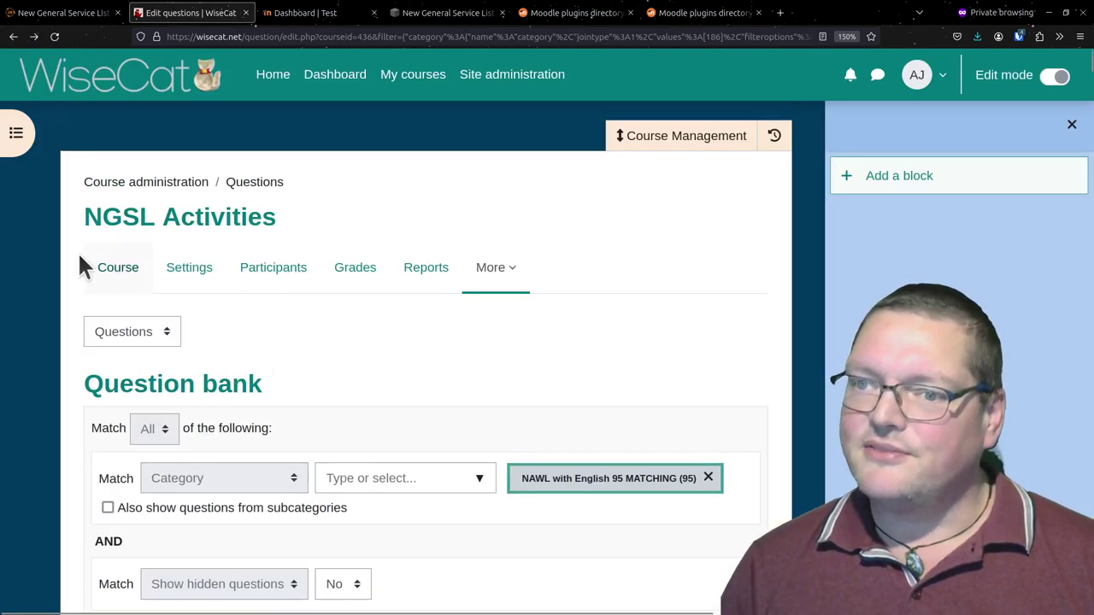
click(138, 279)
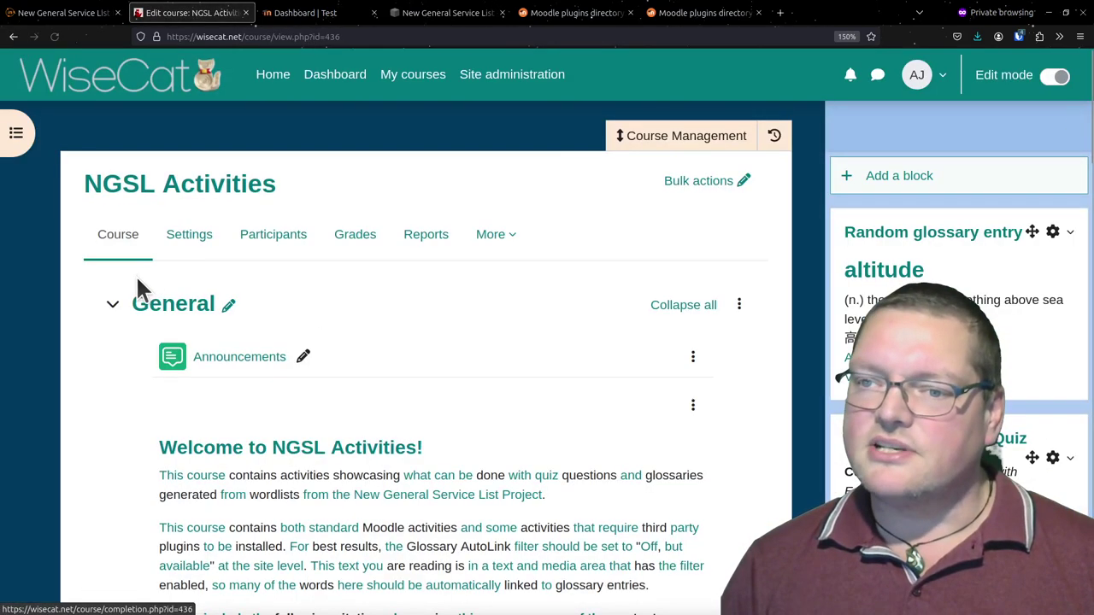
scroll(476, 325, down, 5)
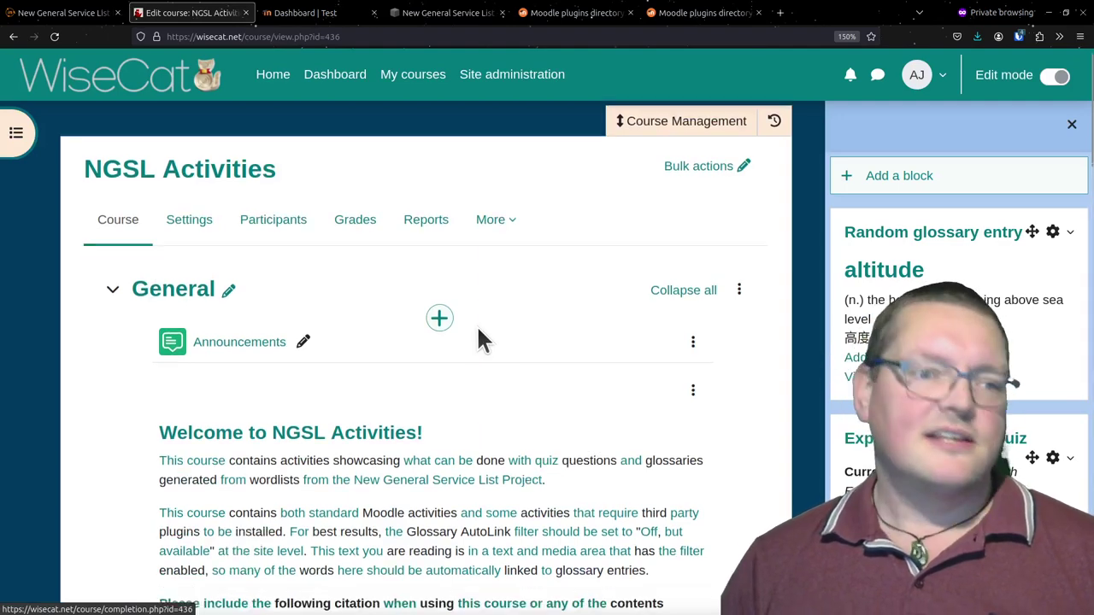
scroll(476, 328, down, 8)
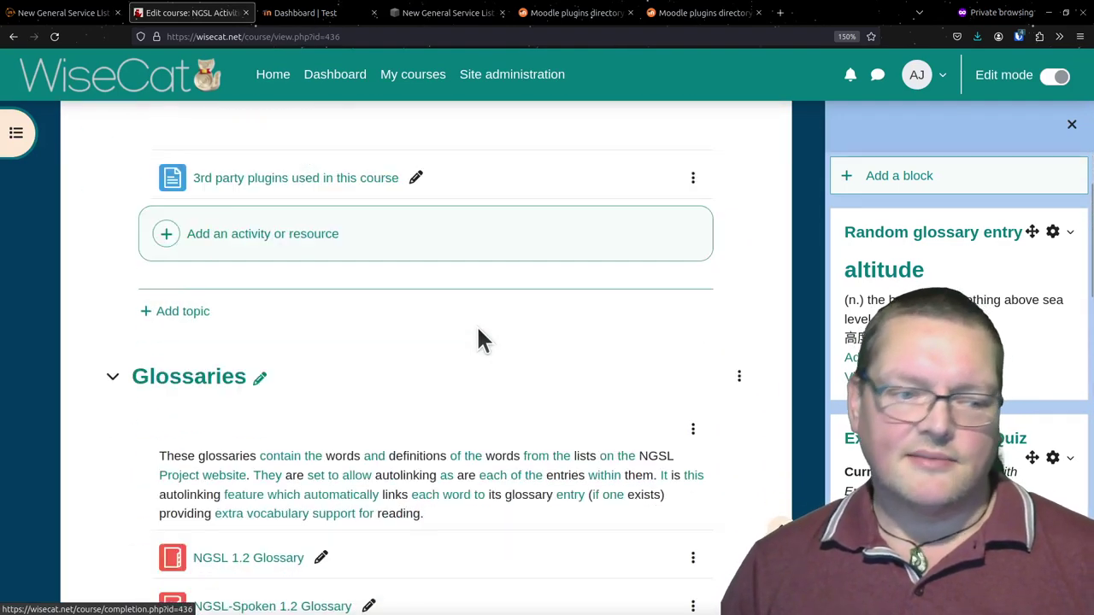
scroll(476, 325, down, 7)
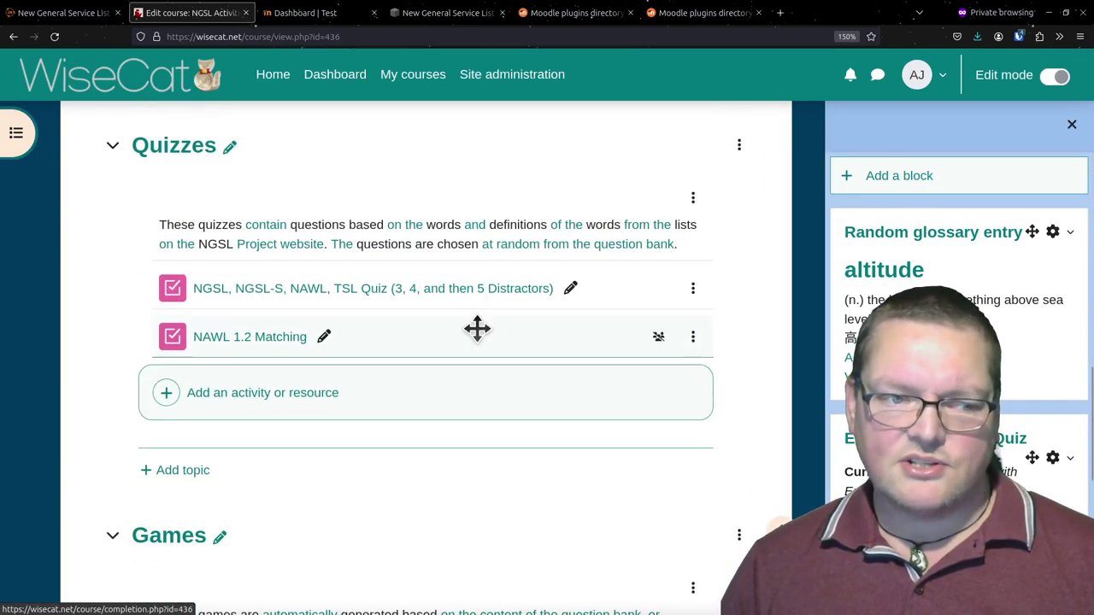
scroll(481, 350, up, 8)
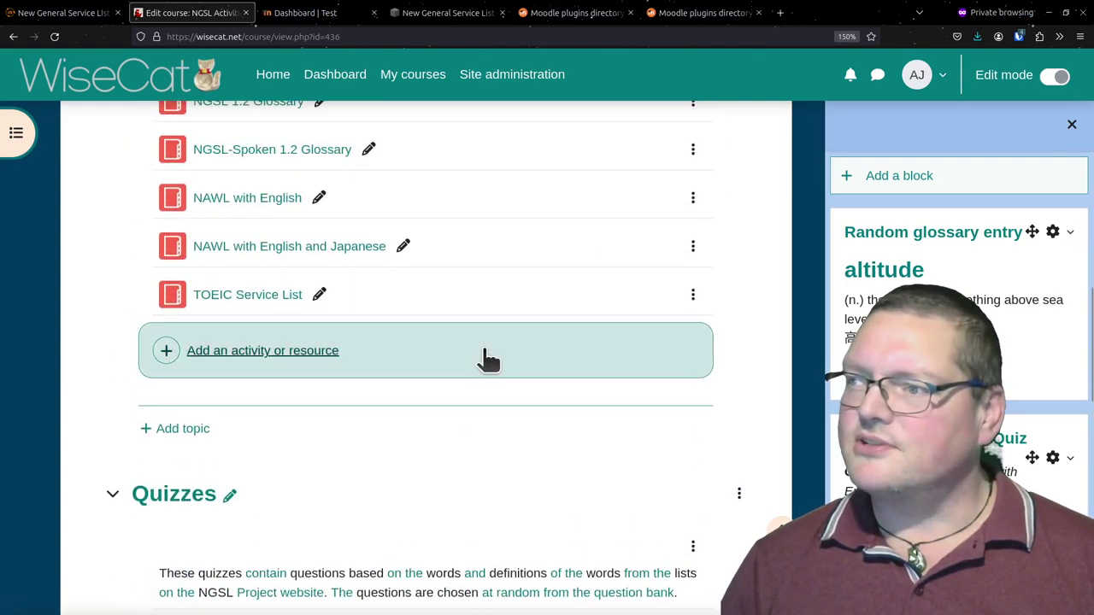
scroll(481, 349, up, 2)
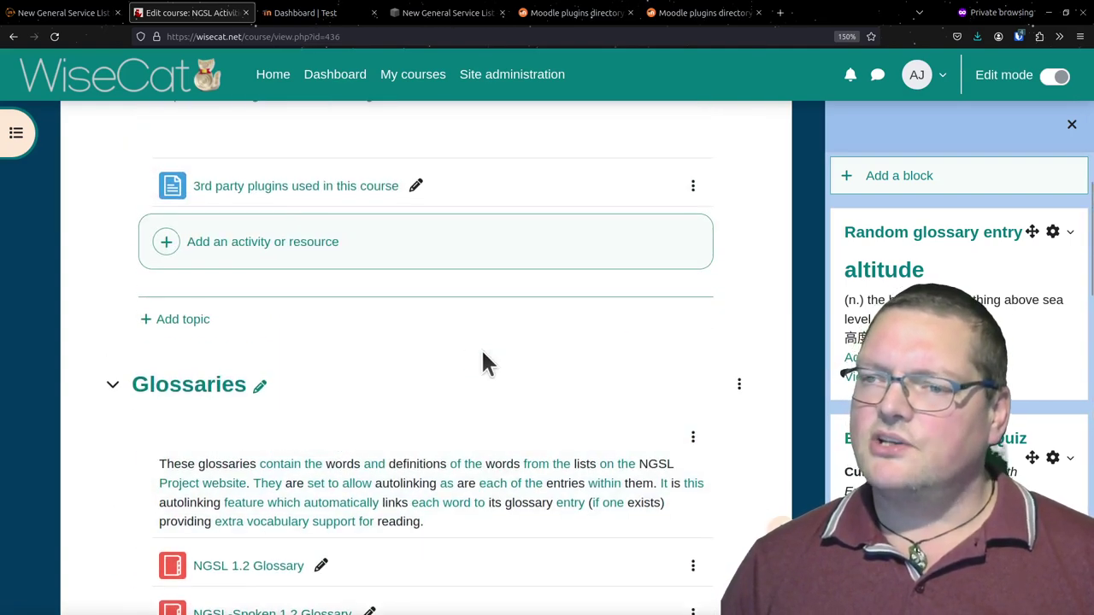
scroll(482, 363, down, 2)
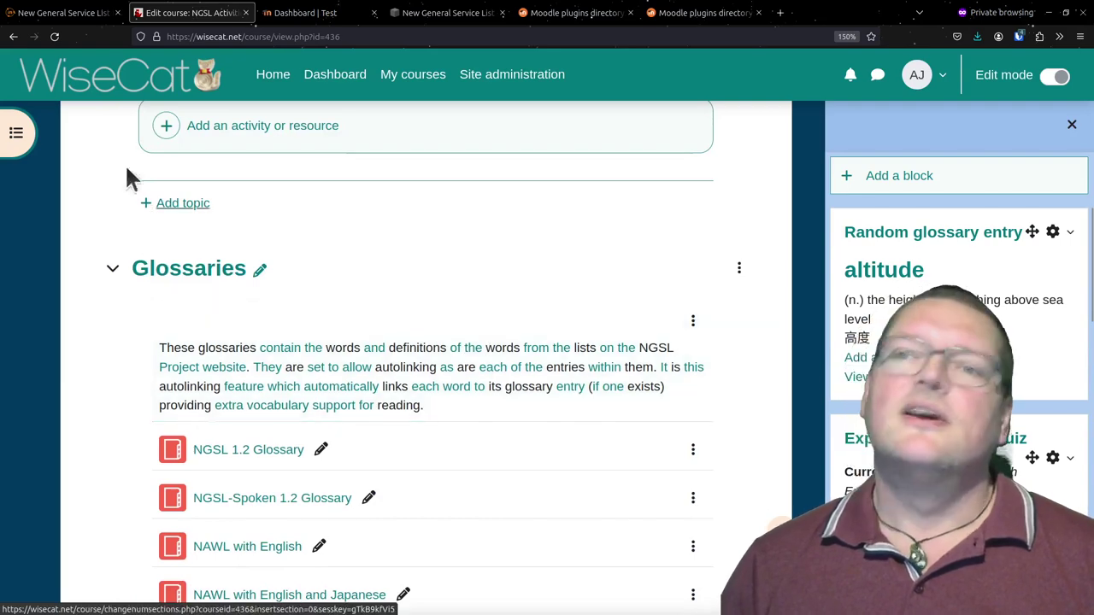
Switch to the New General Service List Project collection on MoodleNet and open the Ultimate NGSL Question bank resource
click(58, 12)
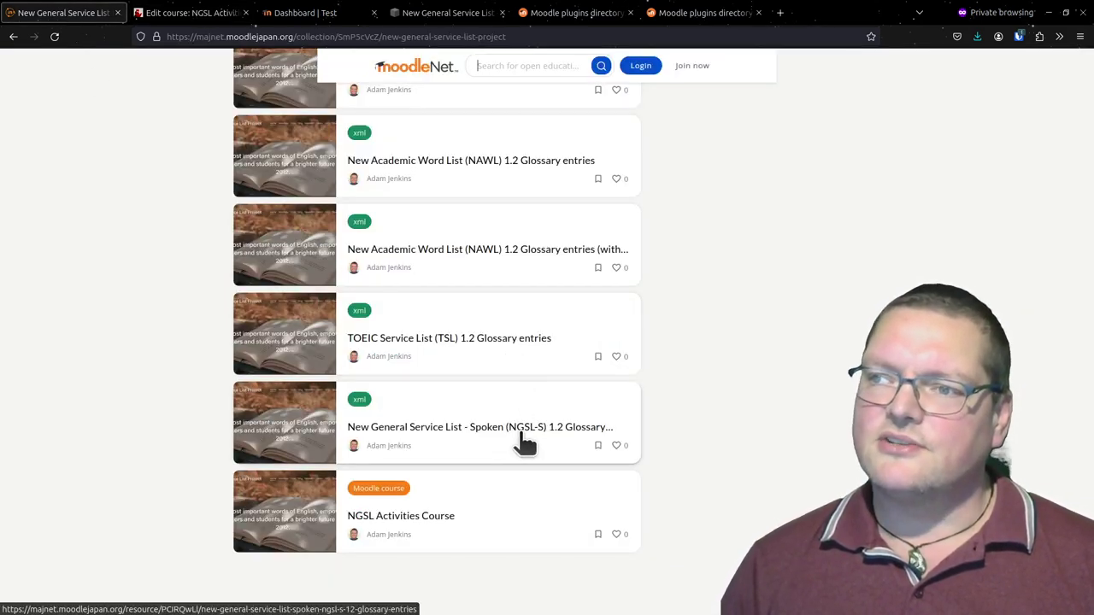
scroll(525, 440, up, 3)
scroll(523, 441, up, 3)
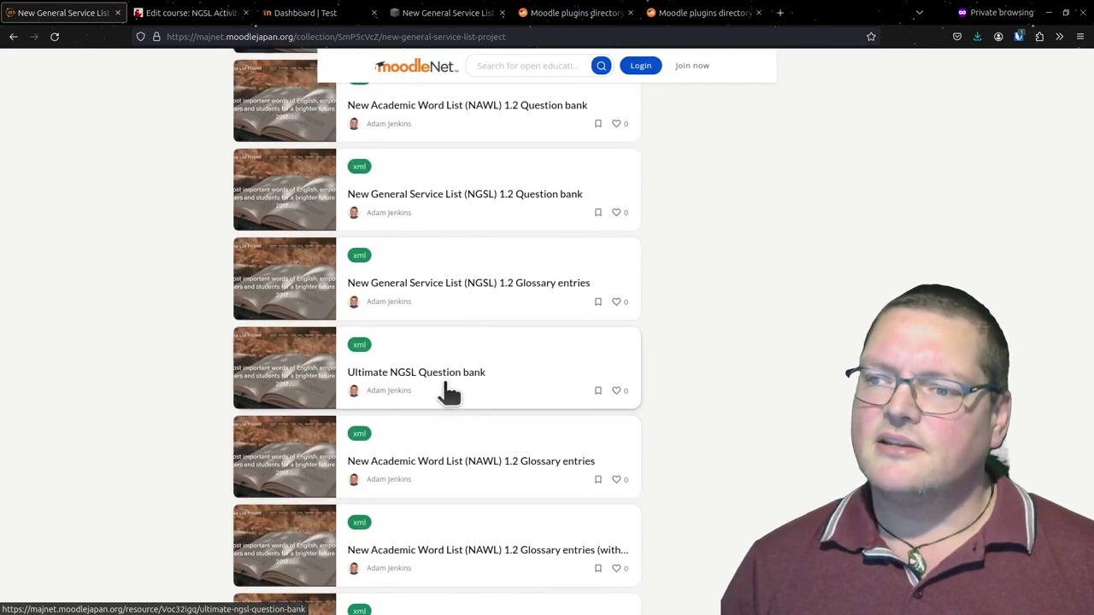
click(444, 386)
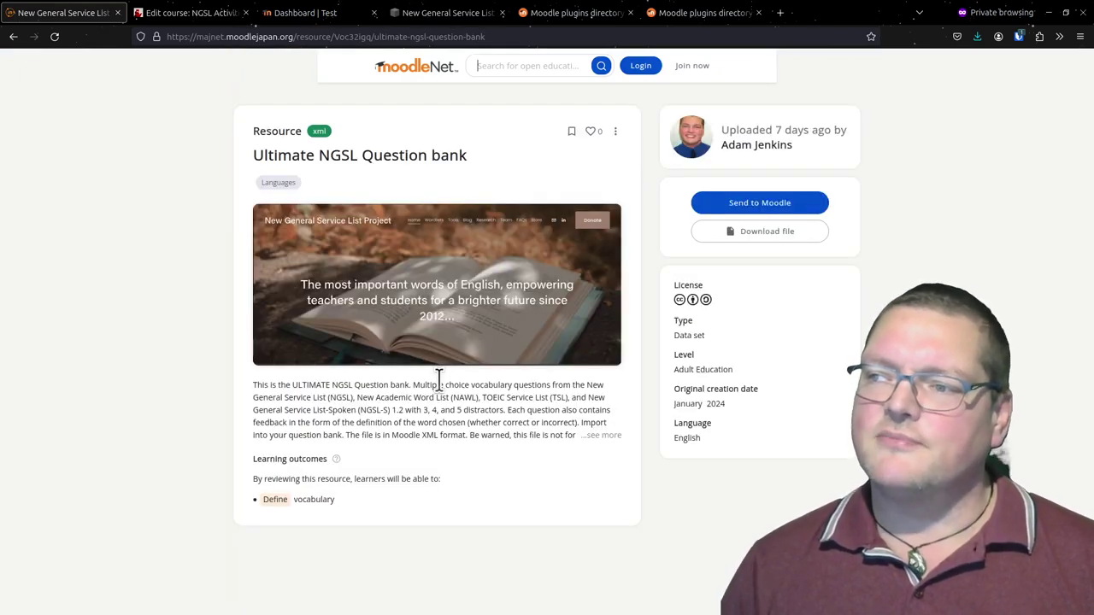
Return to the collection, look through its resources and open the New General Service List - Spoken (NGSL-S) 1.2 Question bank
click(14, 36)
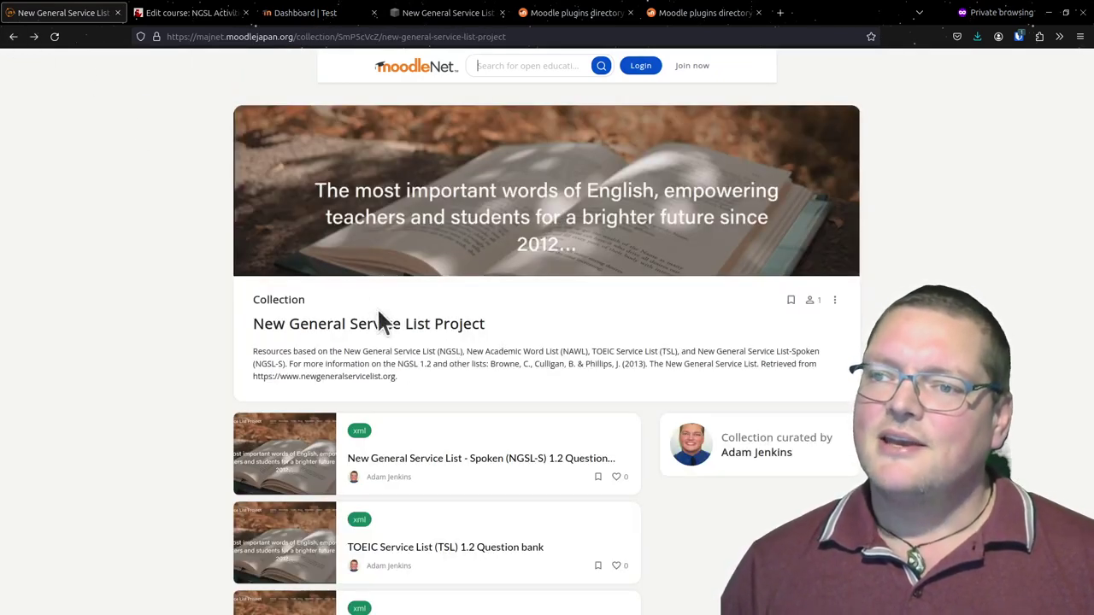
scroll(427, 423, down, 3)
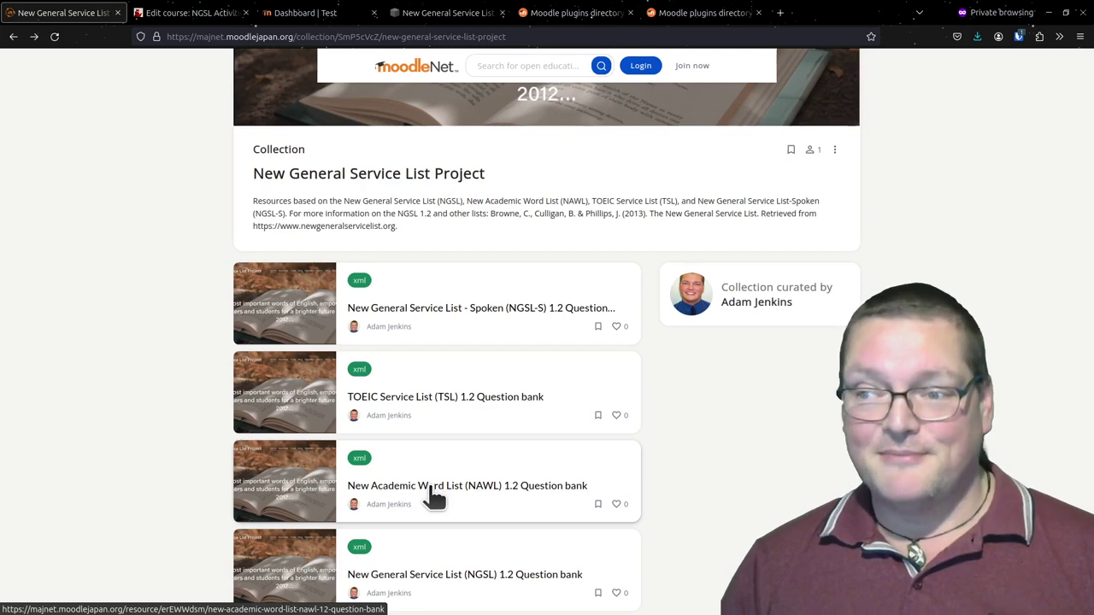
scroll(434, 496, down, 5)
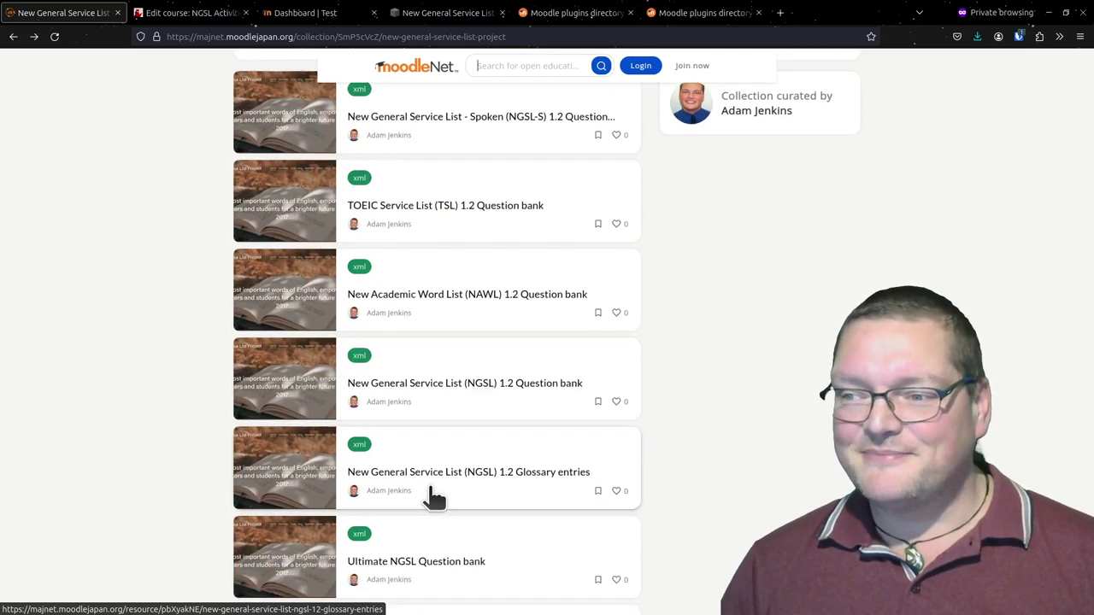
scroll(434, 496, down, 2)
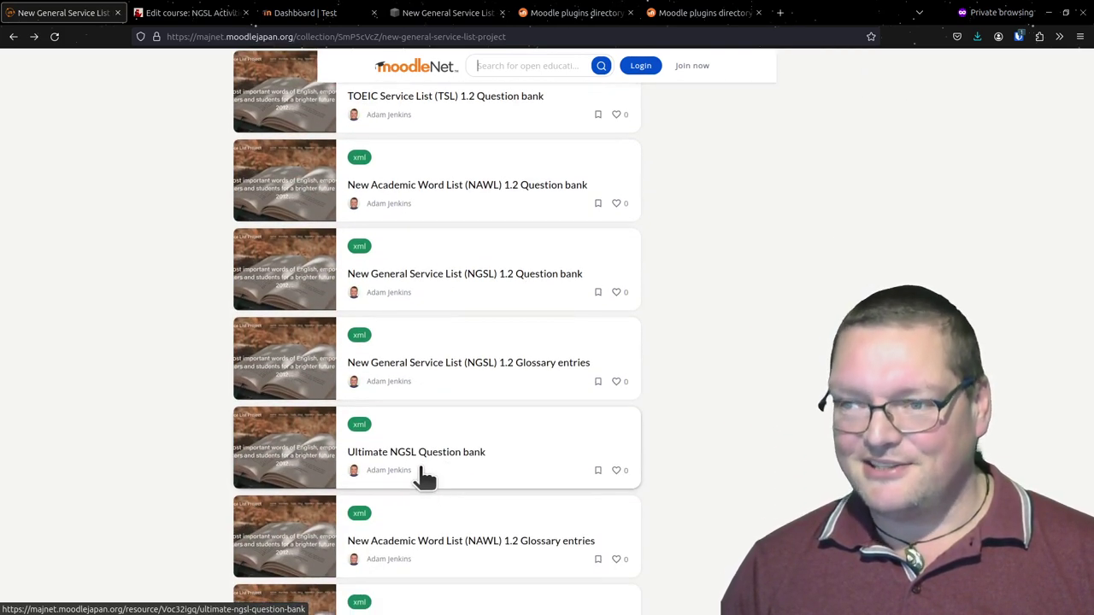
scroll(424, 479, up, 4)
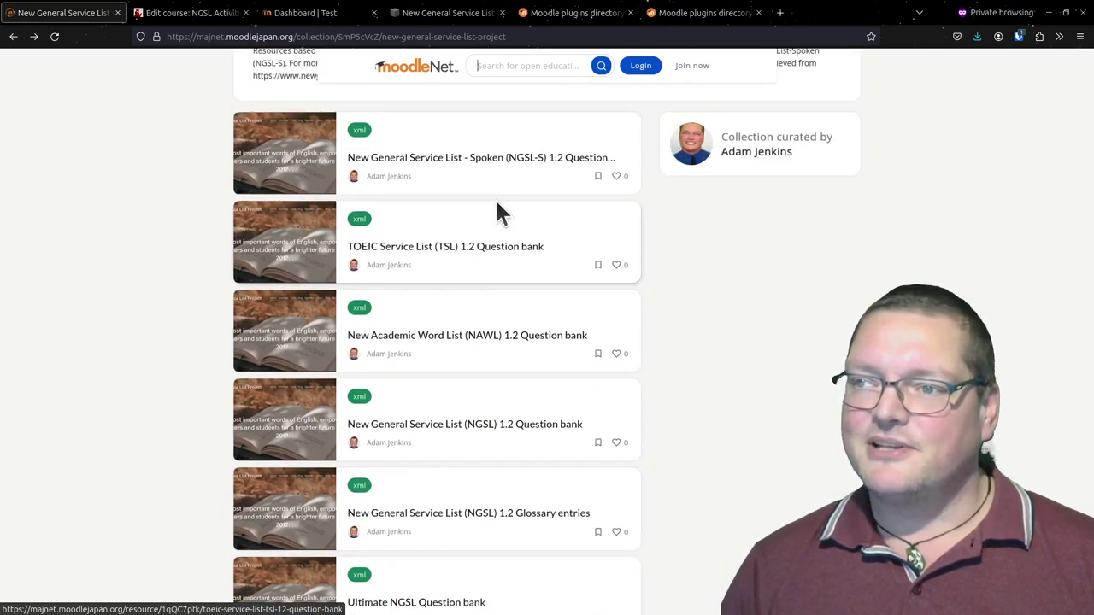
click(458, 175)
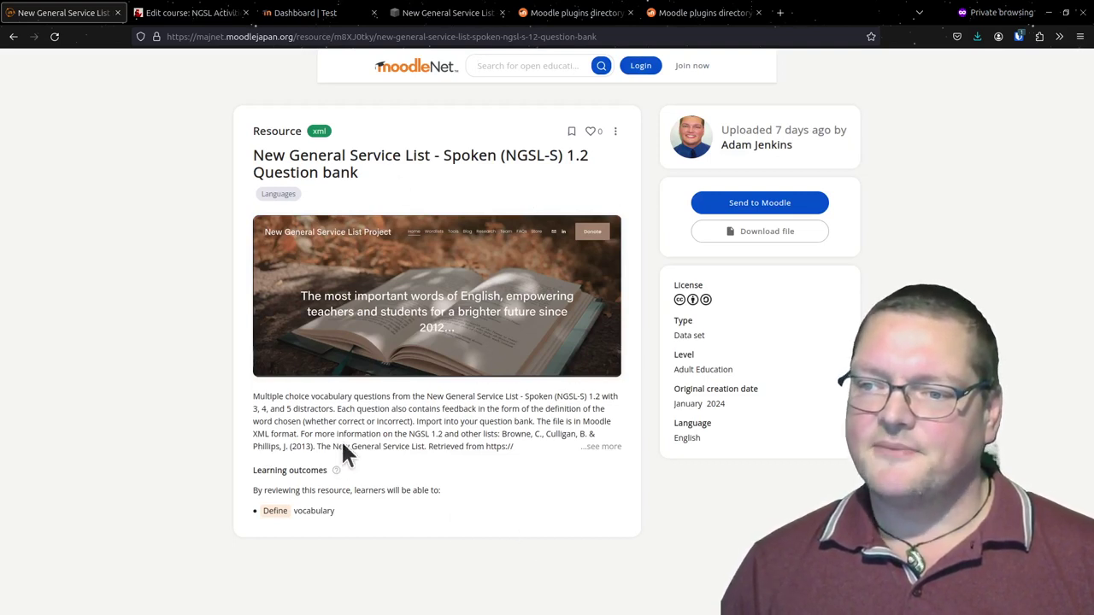
Go back to the collection and review the available question bank and glossary entry resources
click(14, 37)
scroll(419, 384, down, 5)
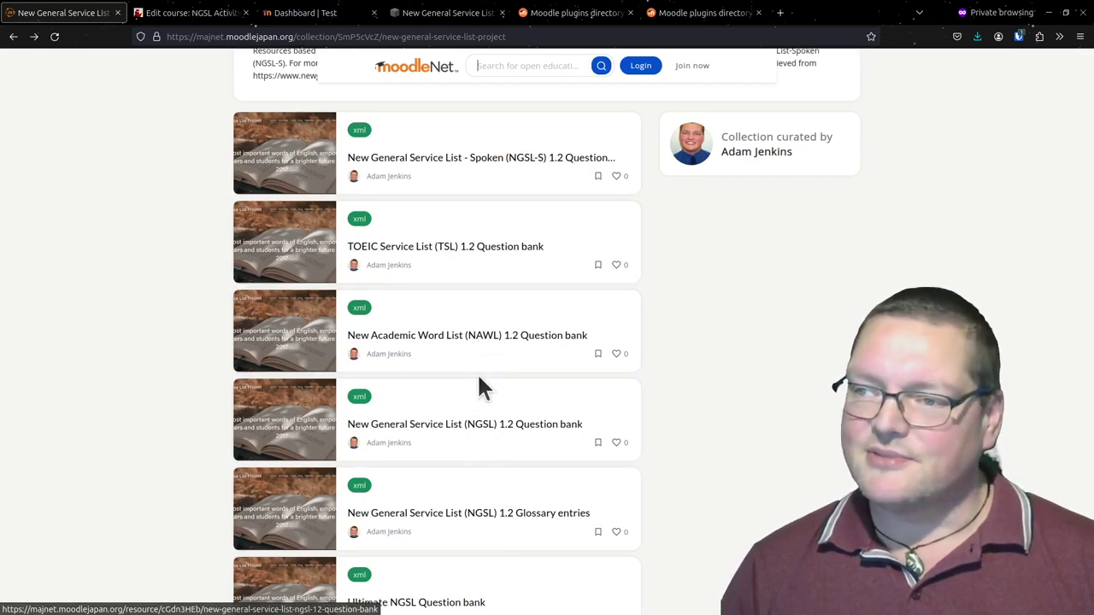
scroll(476, 520, down, 3)
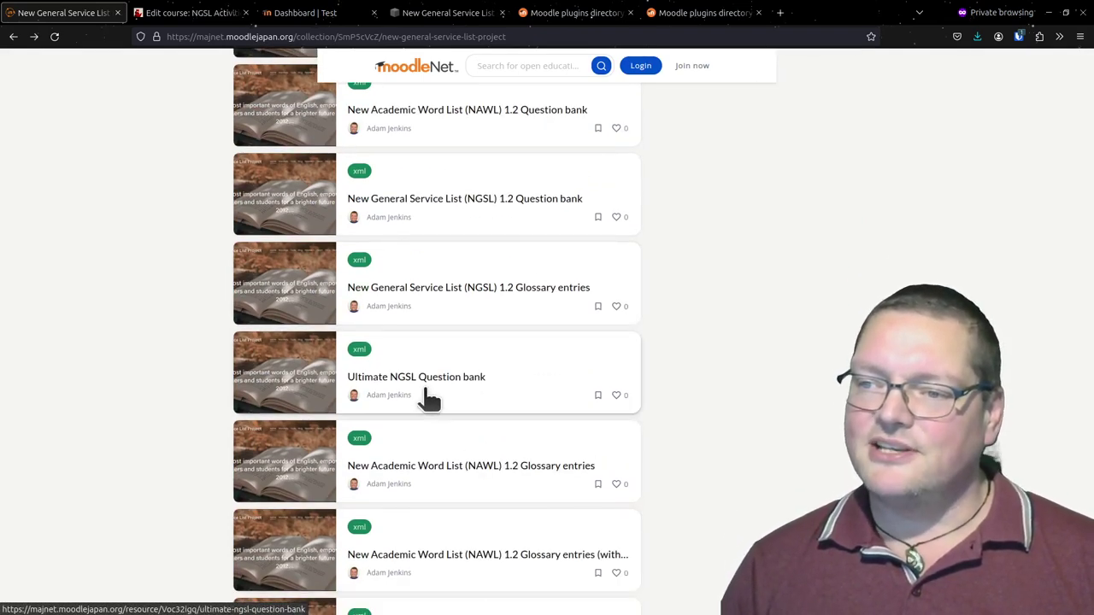
scroll(427, 397, up, 2)
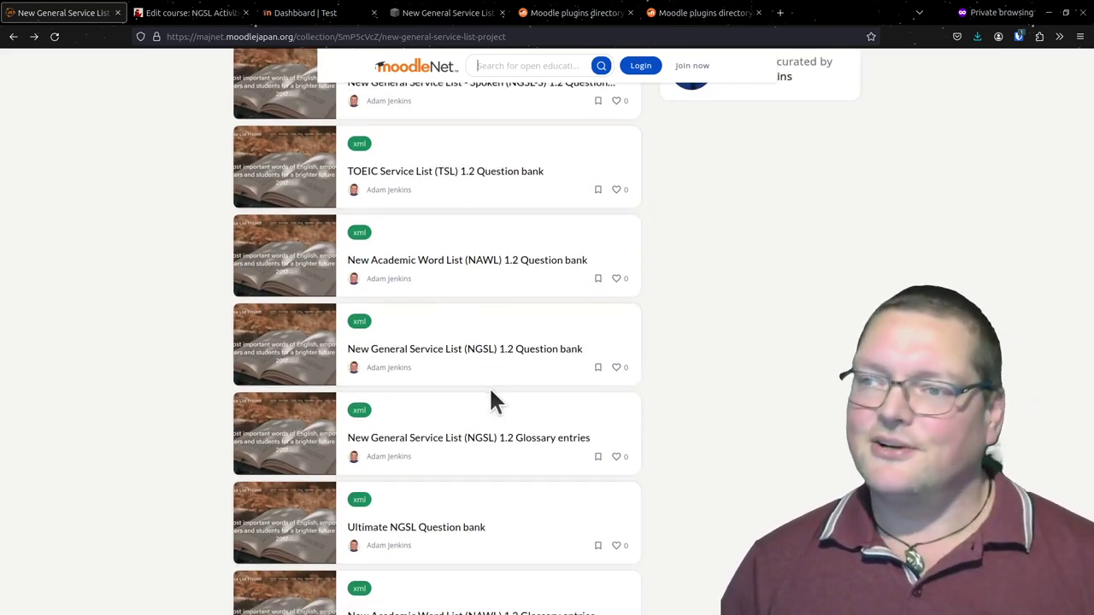
scroll(471, 432, up, 5)
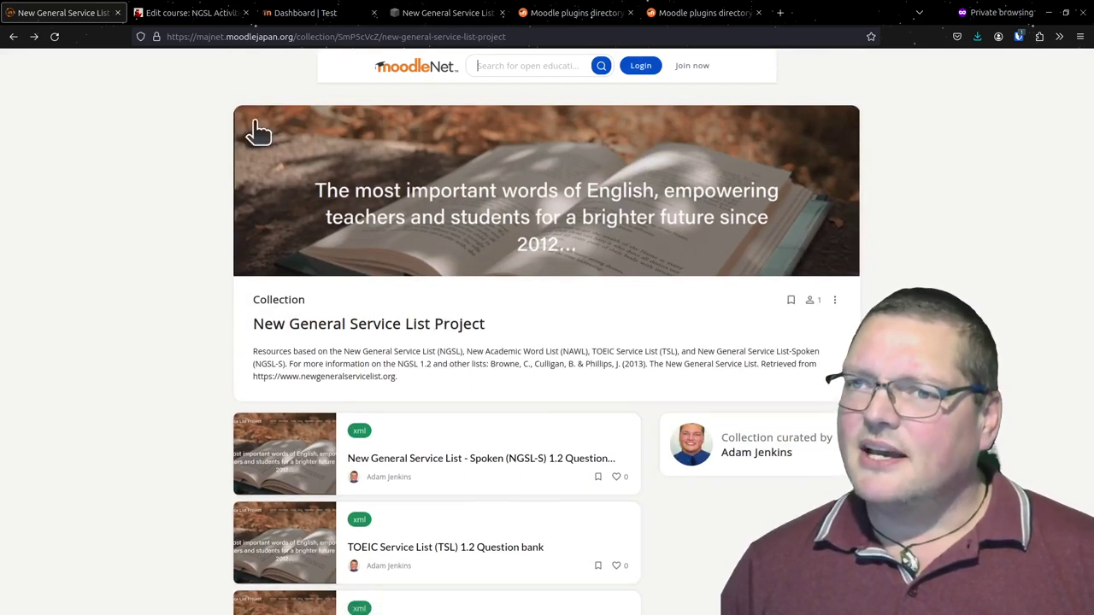
Switch to the NGSL Activities course page, turn edit mode off and look over its Glossaries, Quizzes and Games sections
click(192, 17)
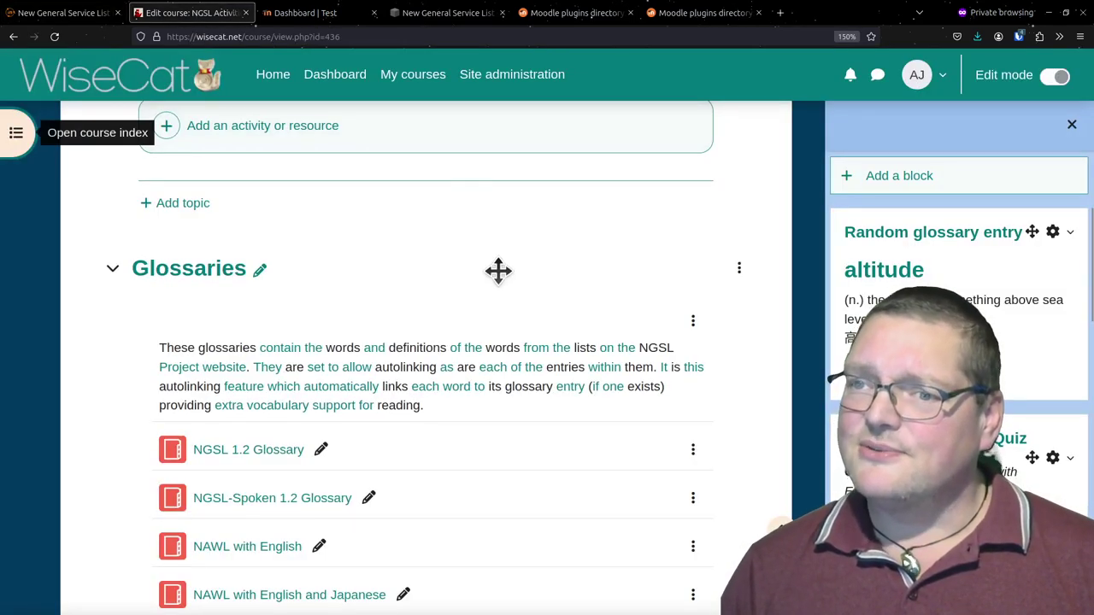
click(1053, 77)
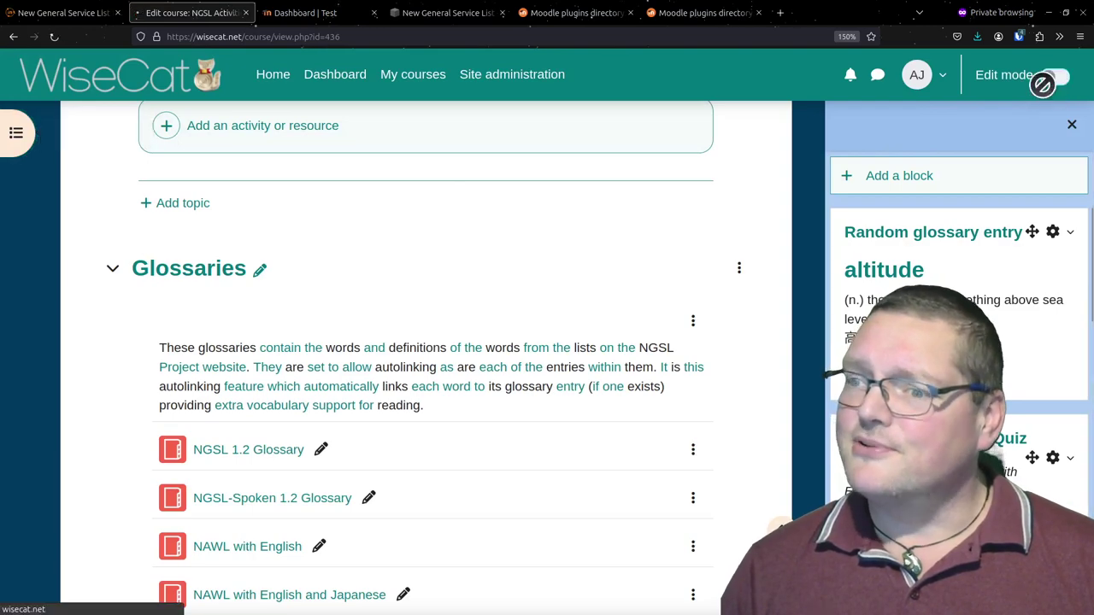
scroll(561, 321, down, 5)
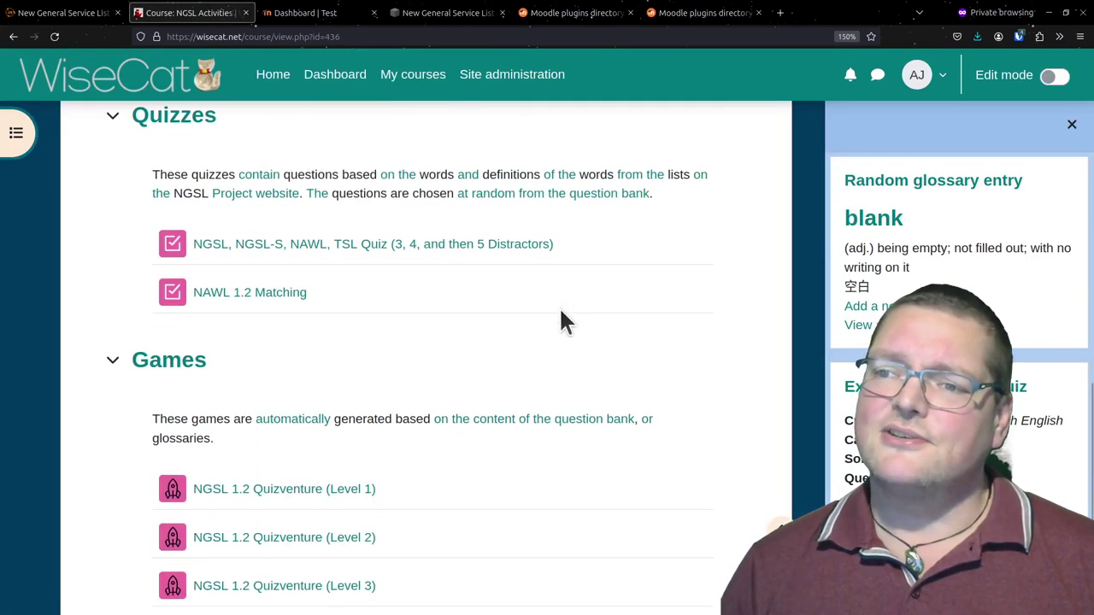
scroll(562, 321, up, 3)
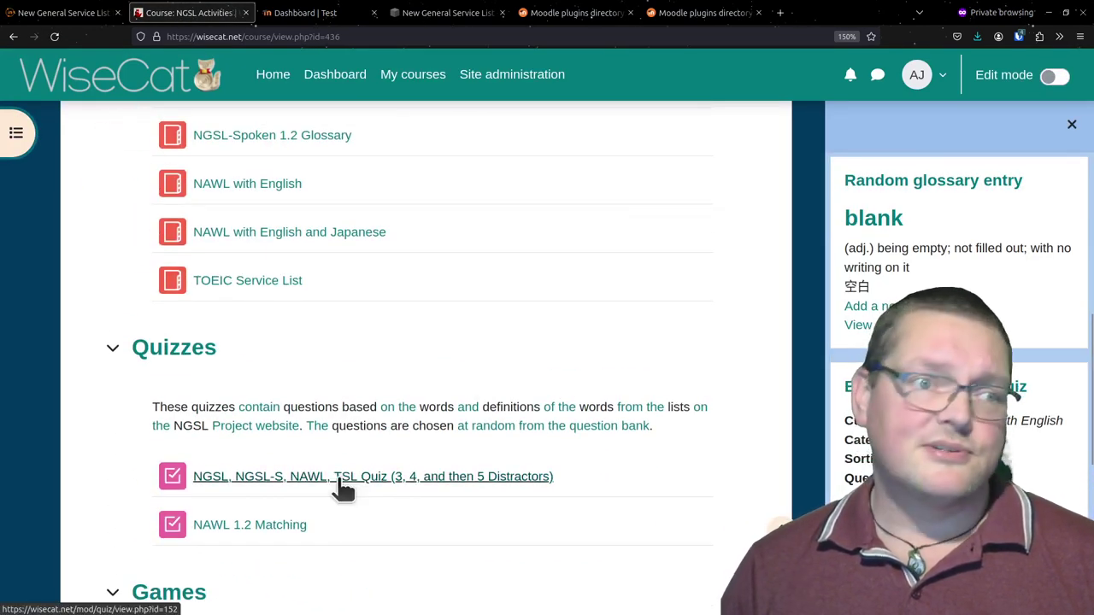
scroll(513, 235, up, 5)
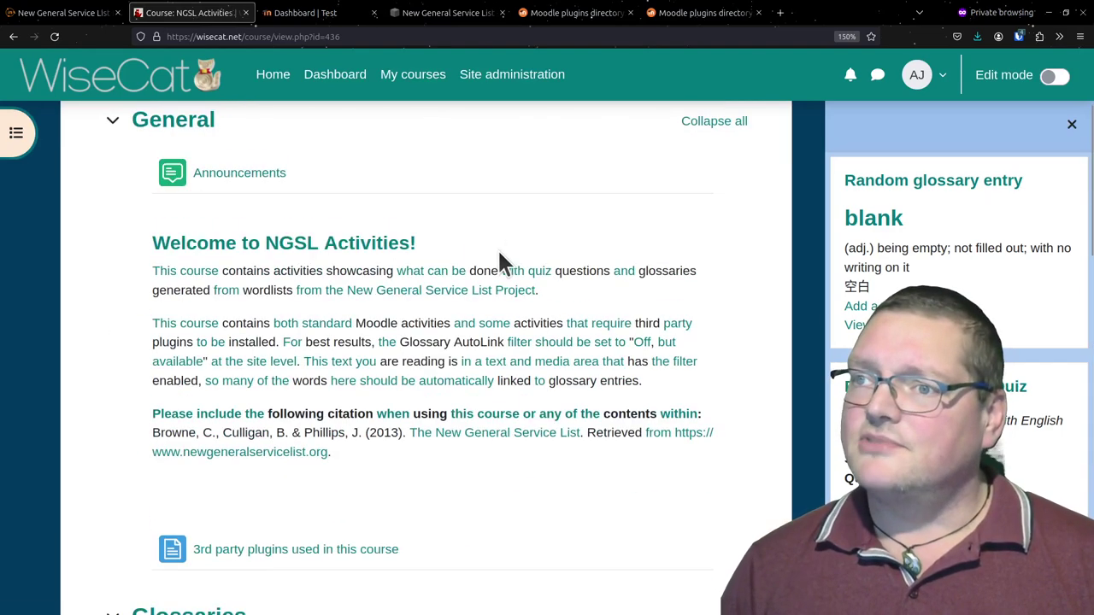
Open the question categories in the course's question bank and review the NGSL Project categories with 3, 4 and 5 distractors
scroll(444, 248, up, 3)
click(494, 234)
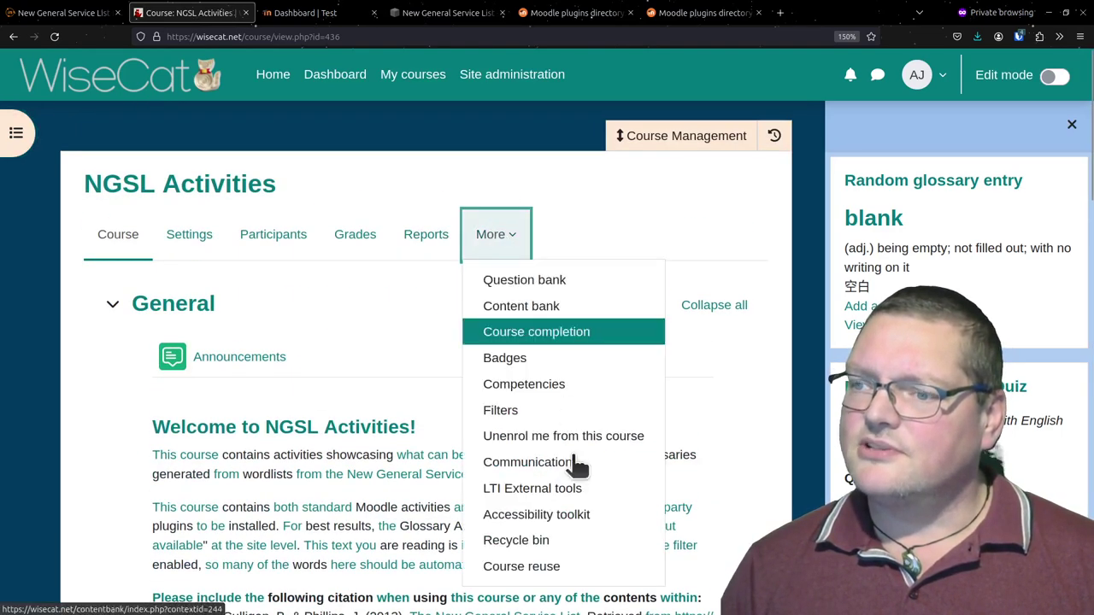
click(534, 280)
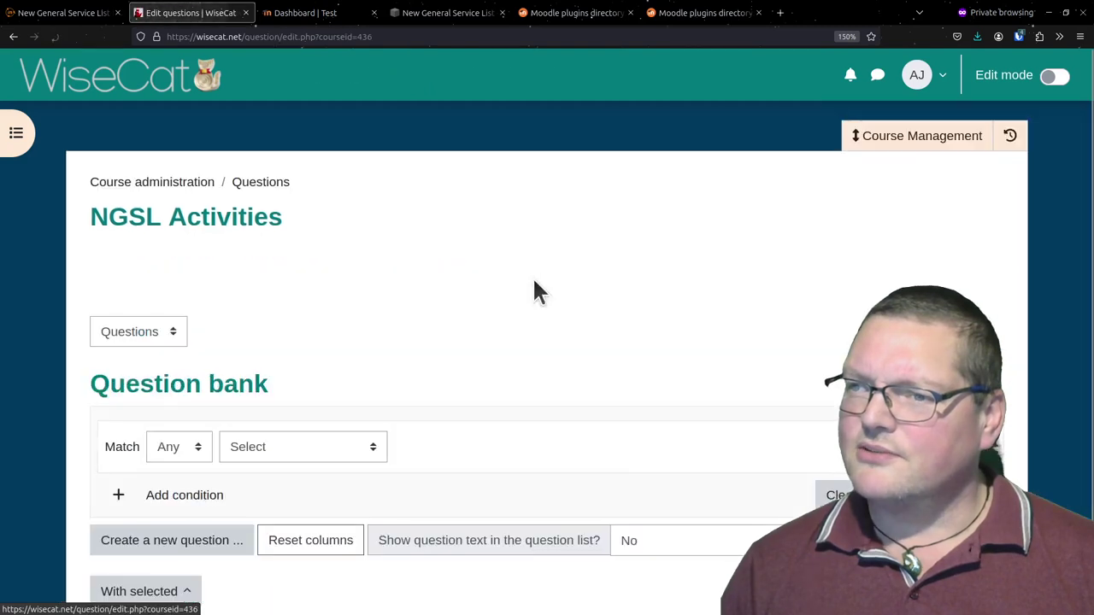
click(176, 342)
click(165, 411)
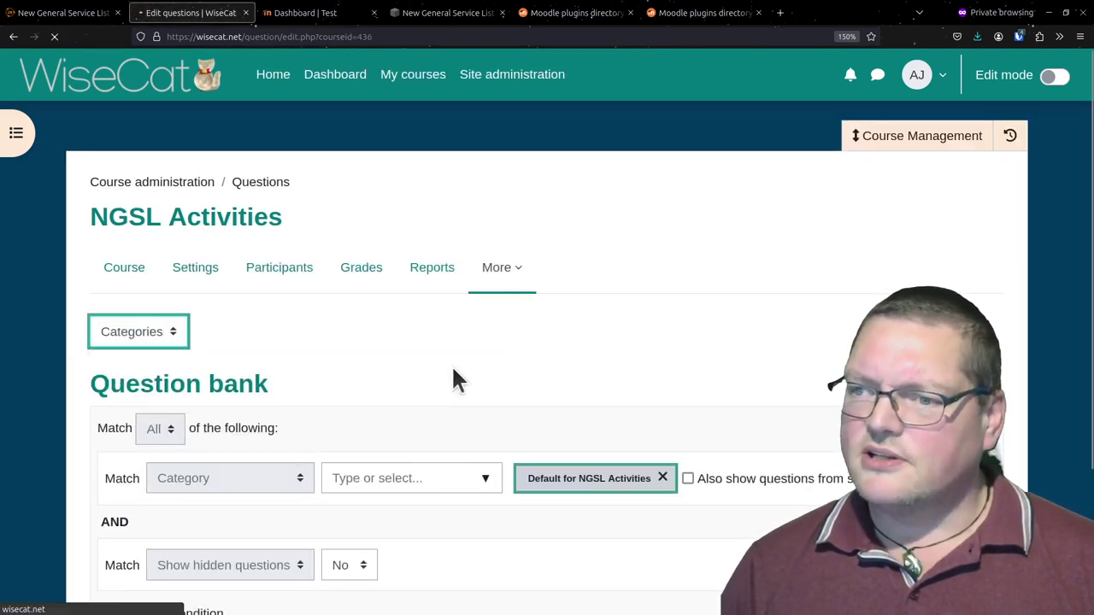
scroll(587, 334, down, 4)
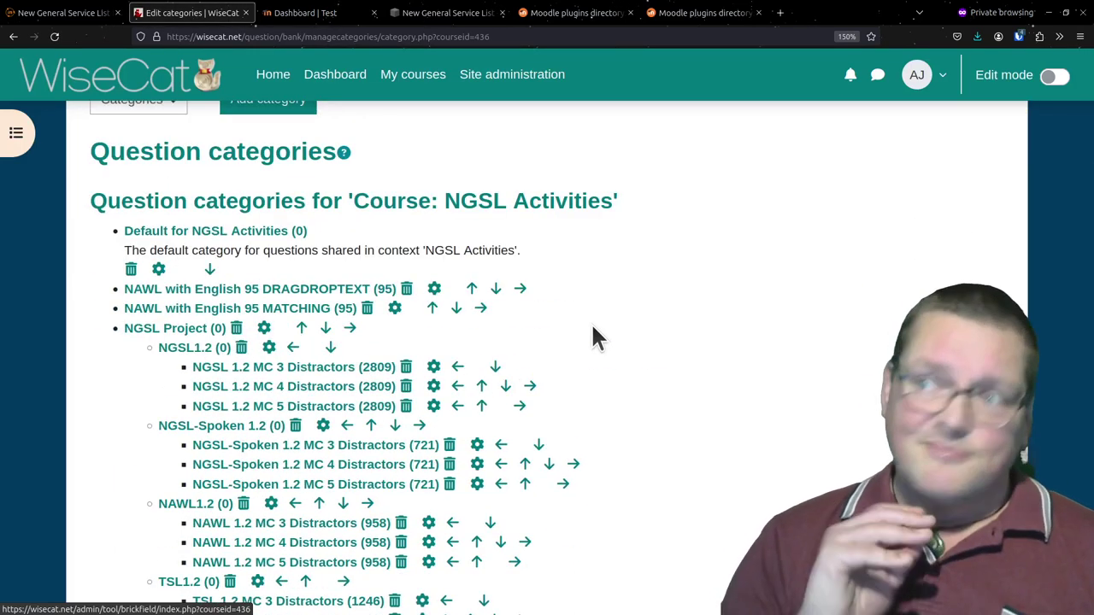
scroll(574, 316, down, 3)
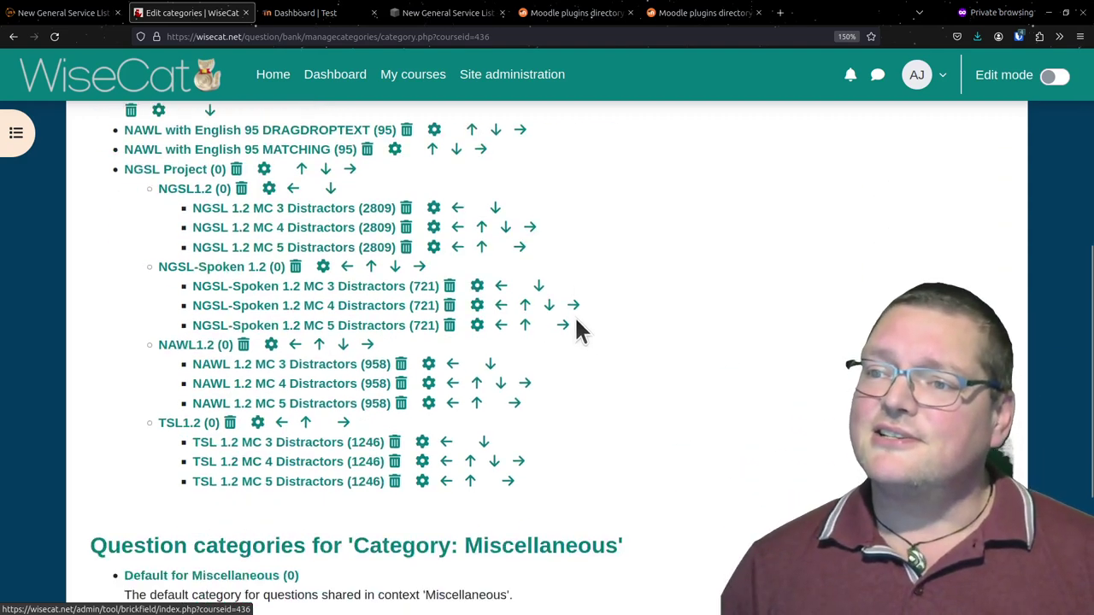
scroll(574, 316, up, 1)
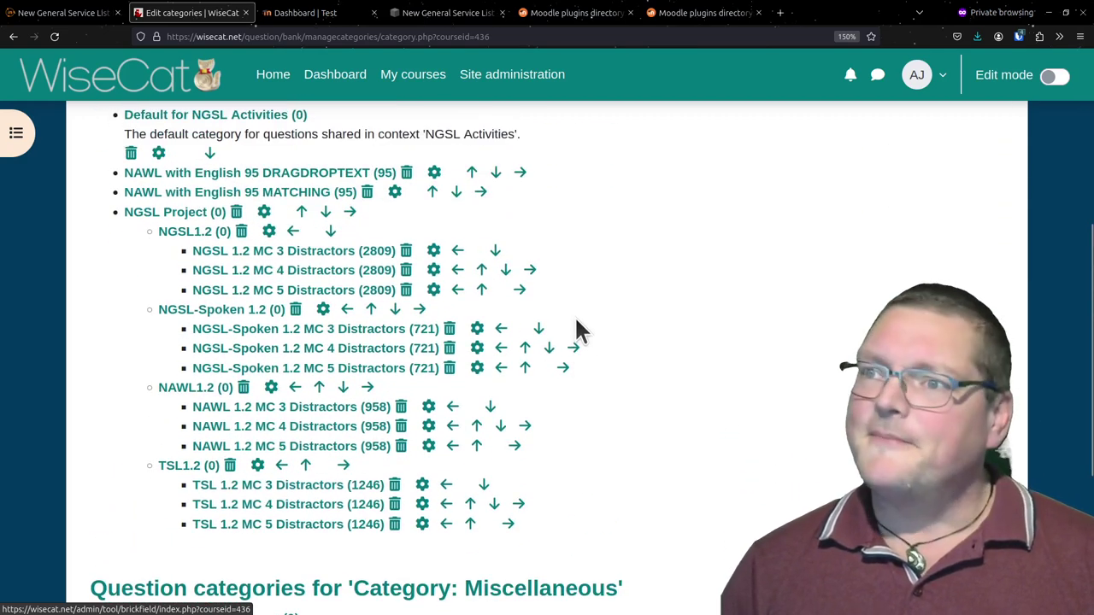
scroll(316, 367, up, 1)
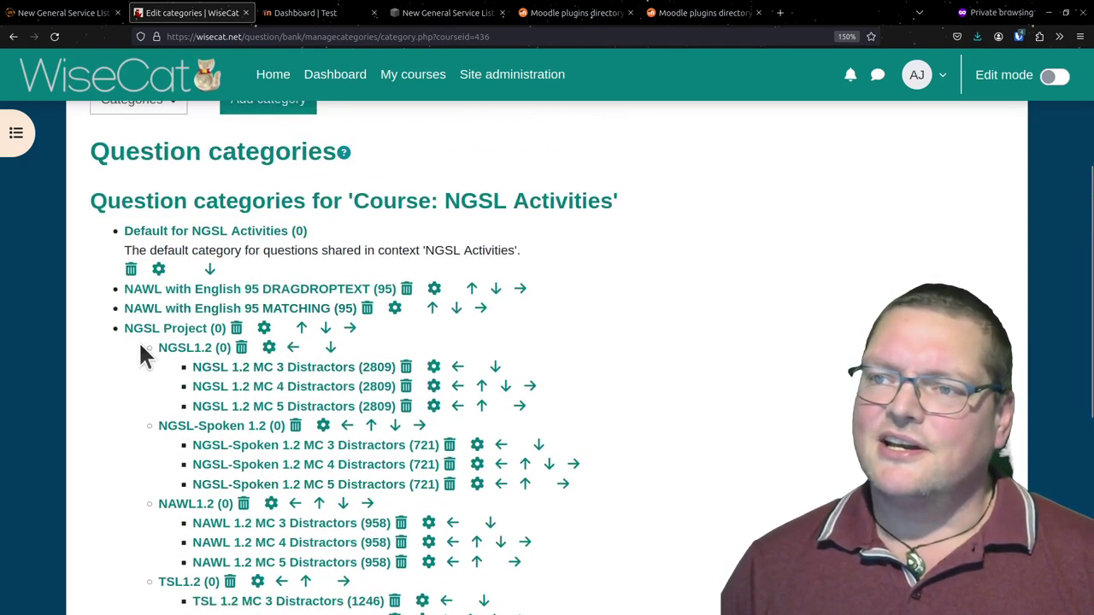
scroll(133, 329, down, 1)
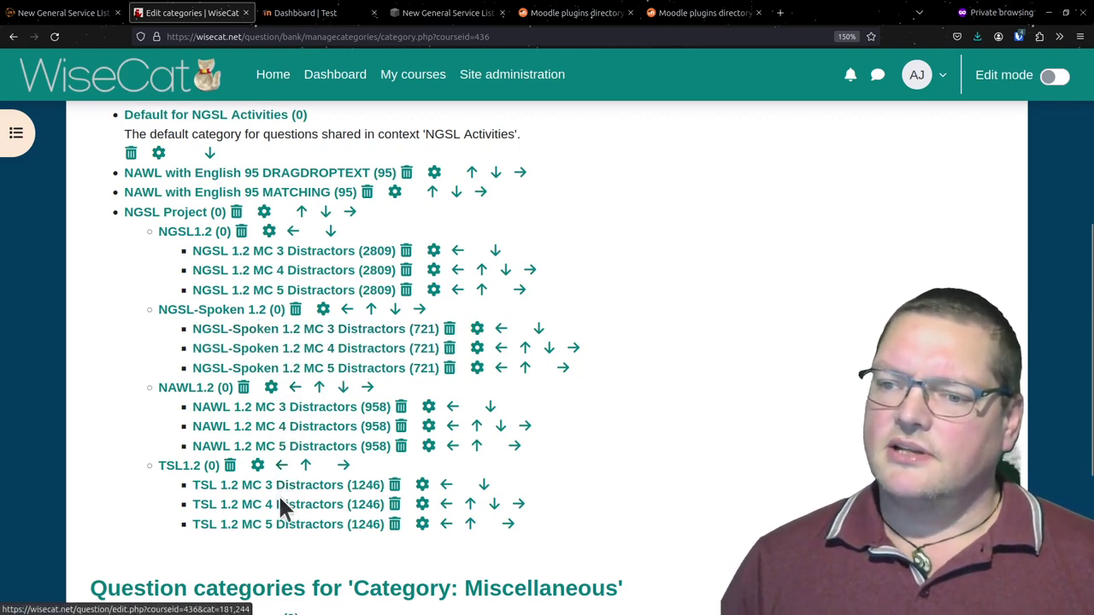
Return to the course page and open the NGSL, NGSL-S, NAWL, TSL Quiz (3, 4, and then 5 Distractors), highlighting its title
scroll(284, 504, up, 5)
click(152, 270)
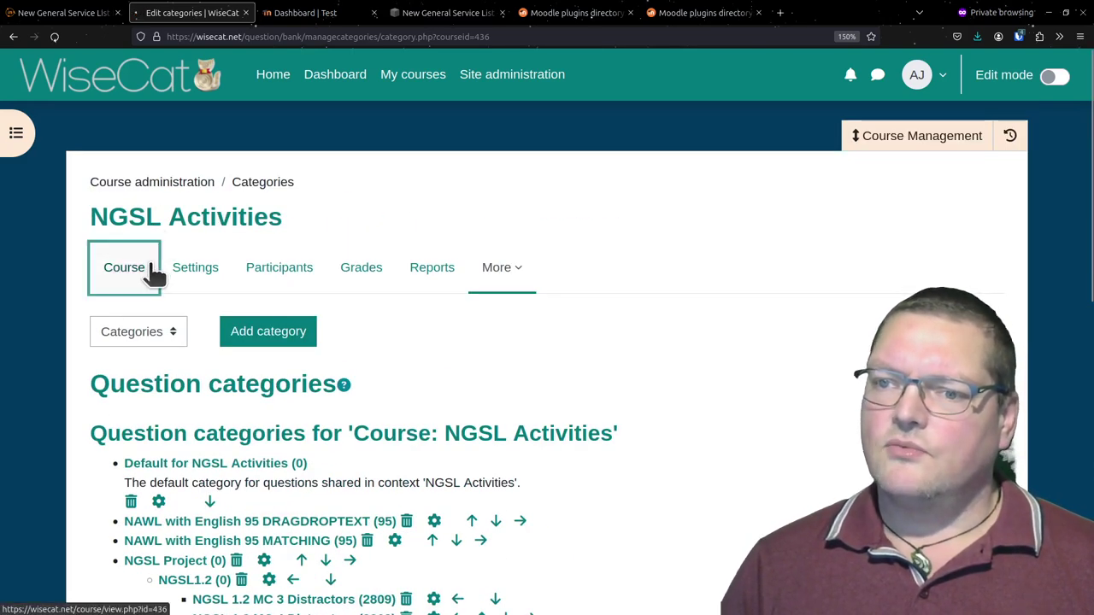
scroll(305, 370, down, 8)
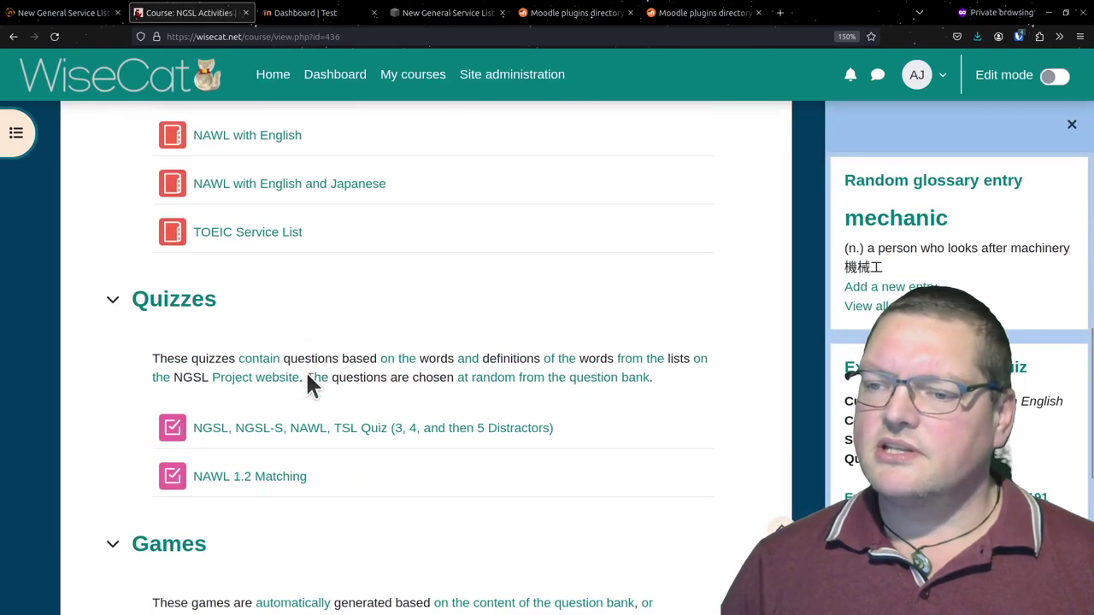
scroll(305, 359, down, 3)
click(280, 320)
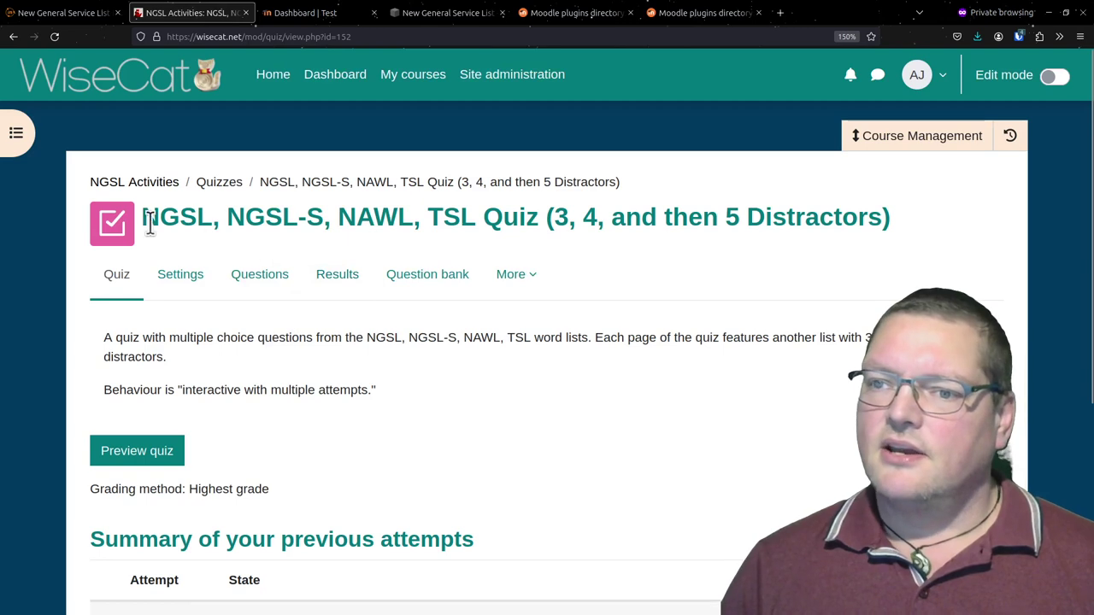
drag(149, 222, 587, 218)
click(587, 220)
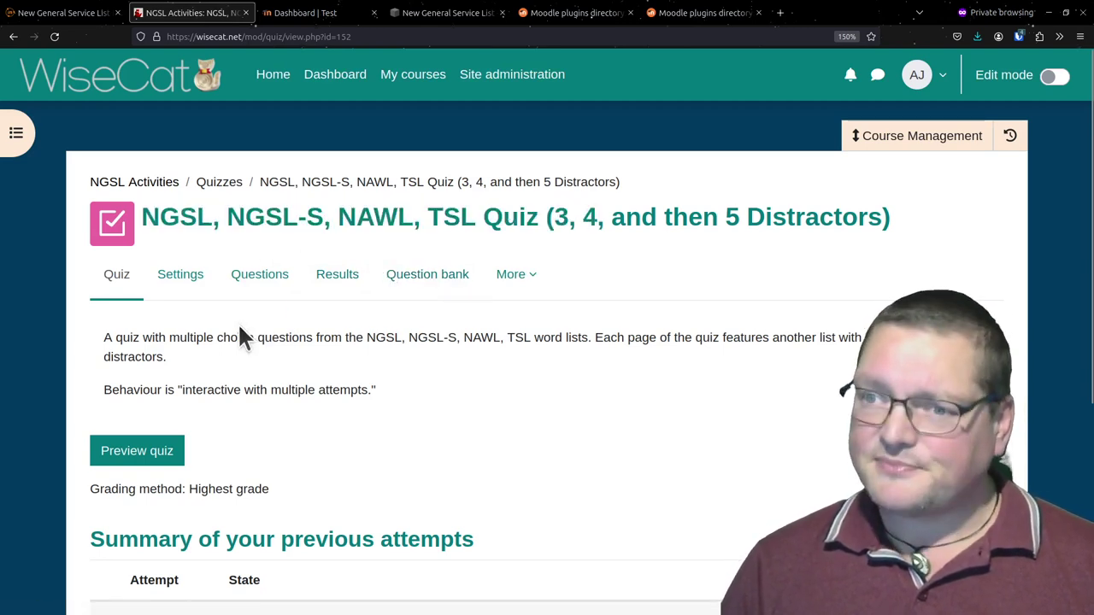
Open the quiz's question list and examine the distractor headings and random questions on page 1
click(259, 275)
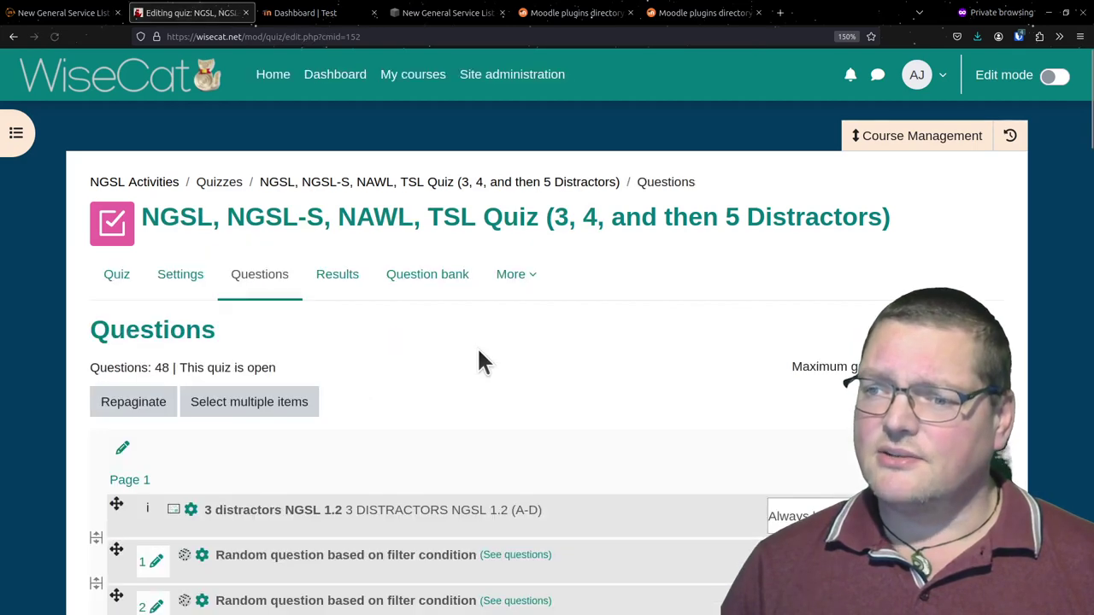
scroll(479, 352, down, 4)
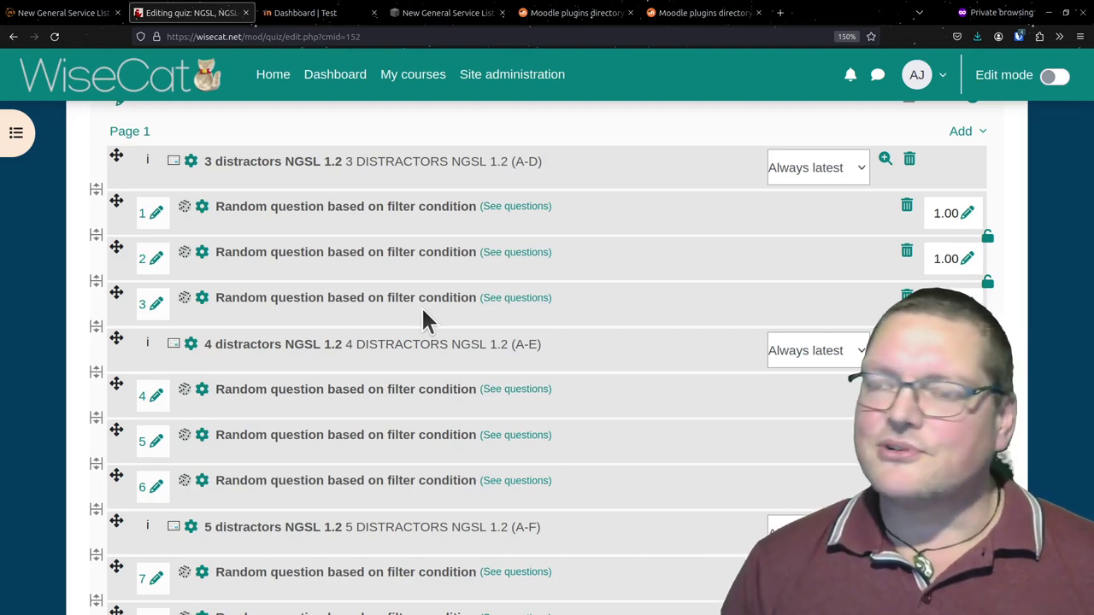
scroll(423, 311, up, 4)
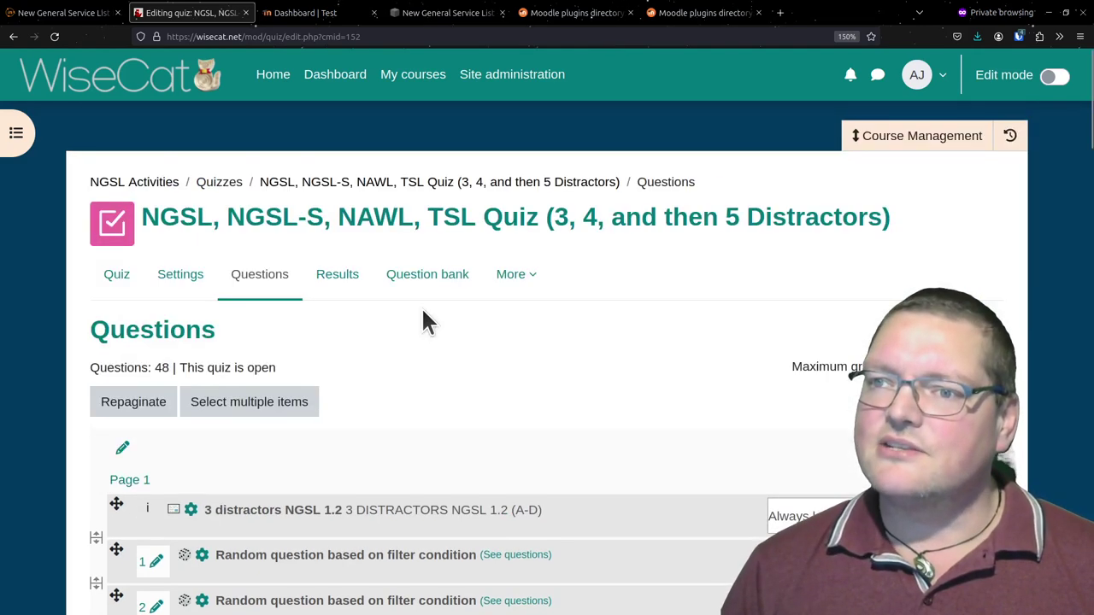
Return to the quiz overview and highlight its "interactive with multiple attempts" behaviour and its "Highest grade" grading method
click(128, 282)
scroll(342, 412, down, 2)
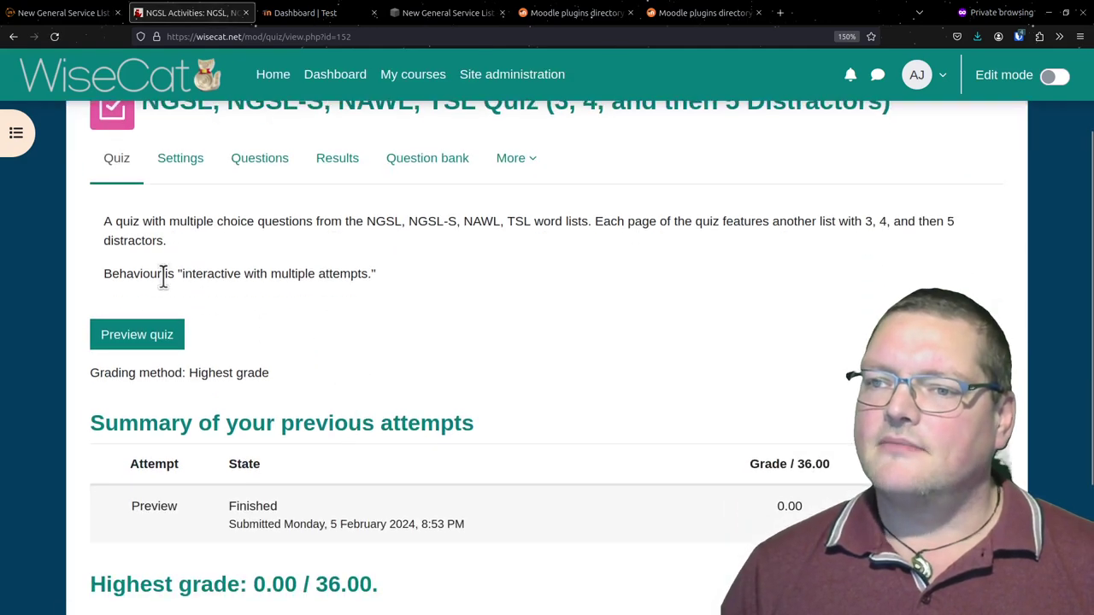
drag(182, 275, 387, 278)
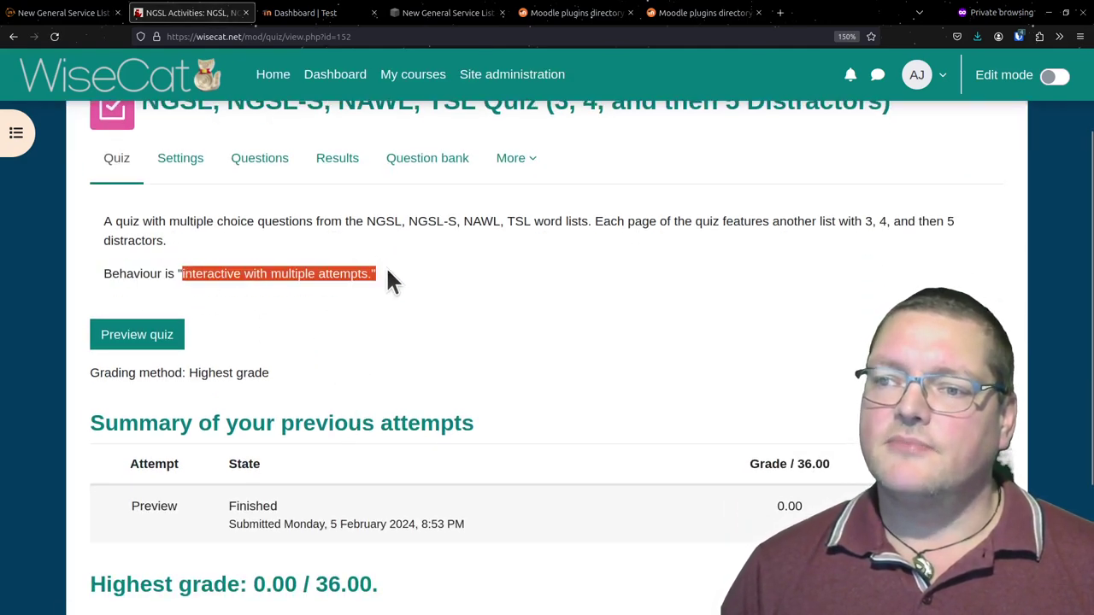
scroll(359, 292, down, 2)
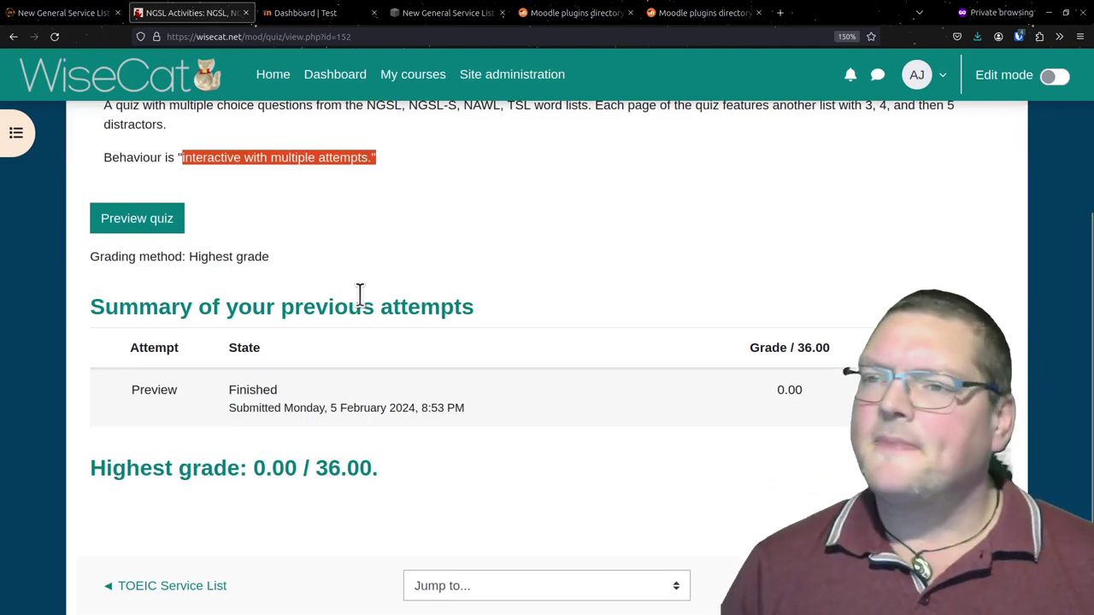
scroll(295, 406, up, 2)
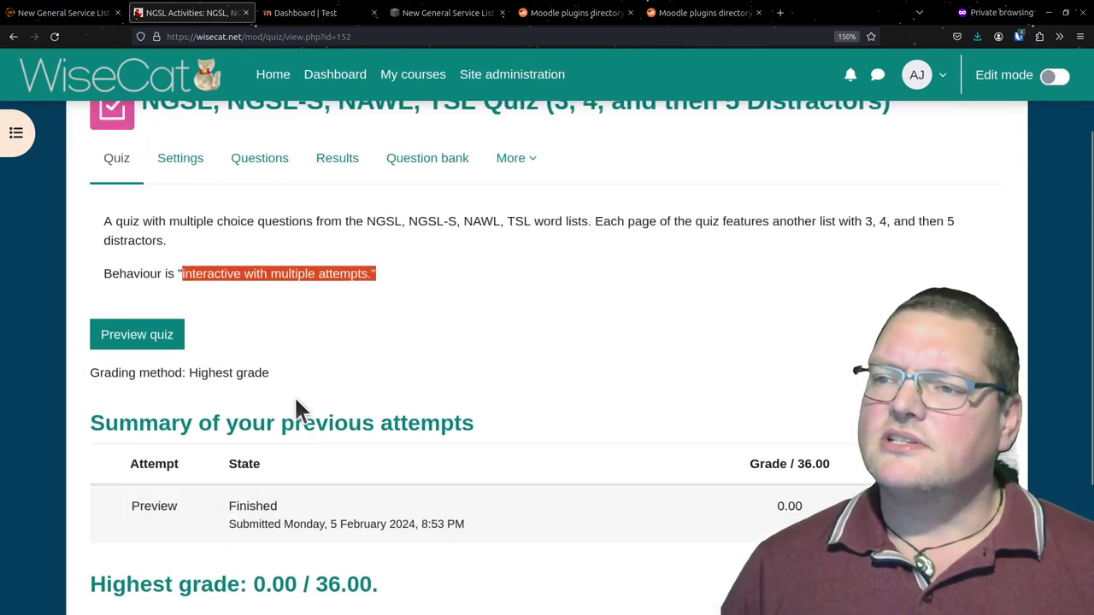
drag(171, 380, 305, 385)
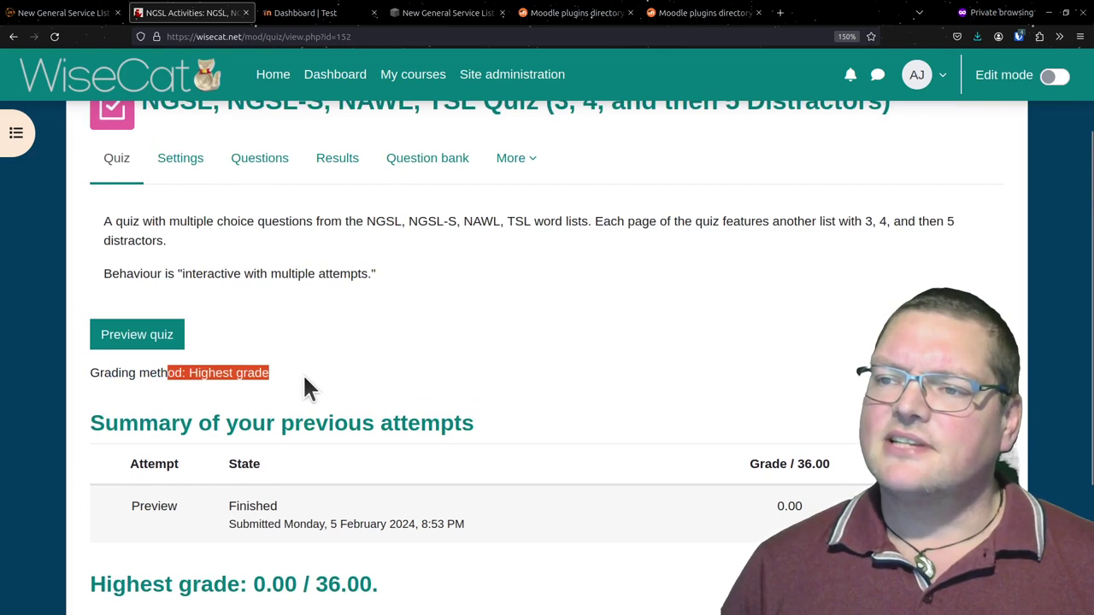
click(304, 385)
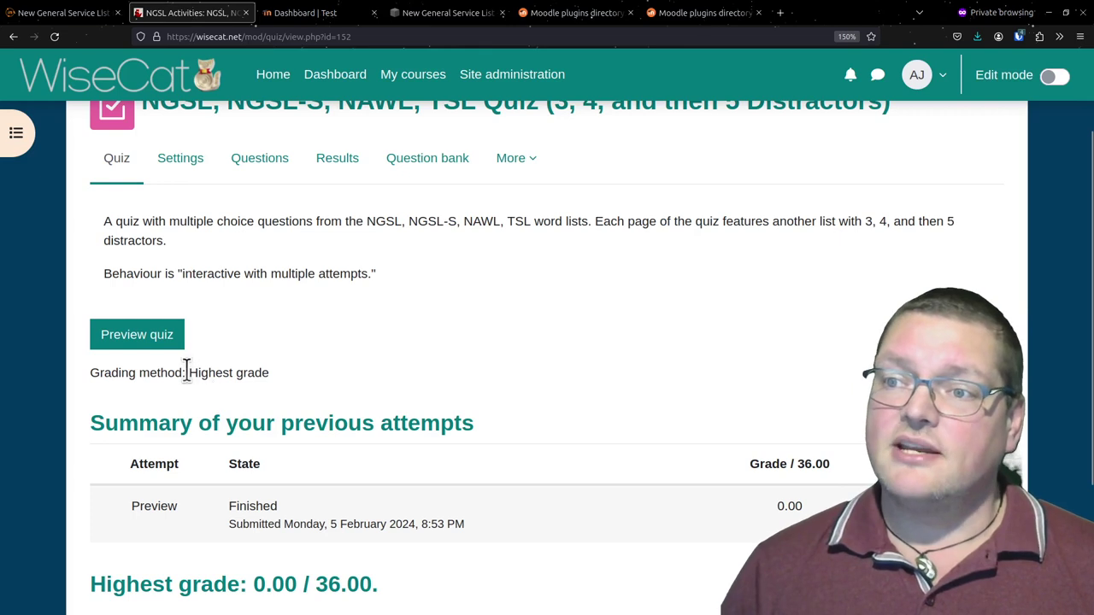
drag(187, 373, 288, 377)
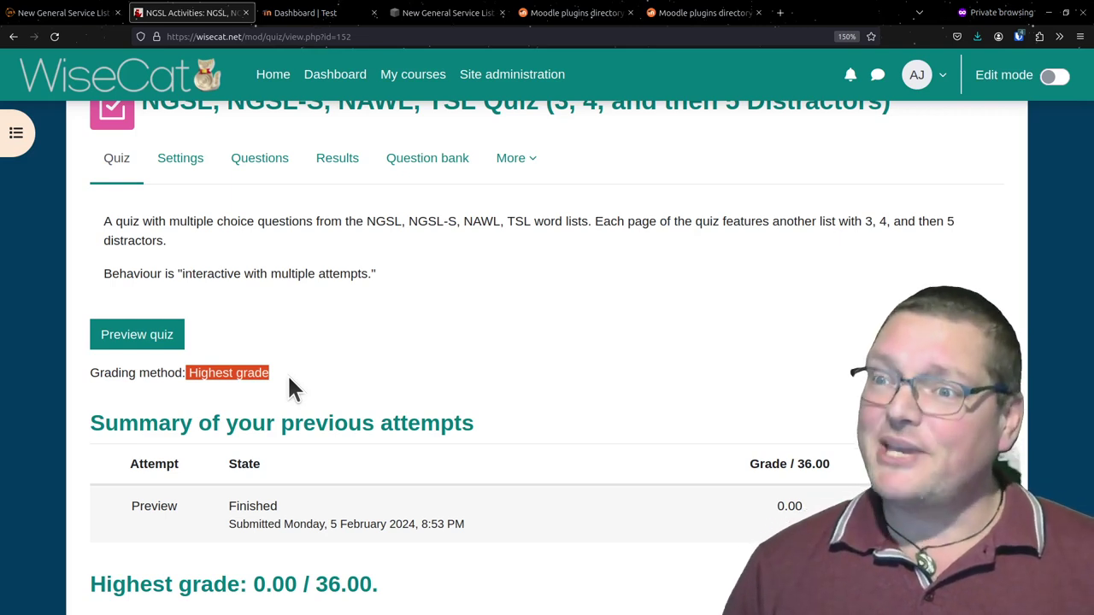
click(272, 379)
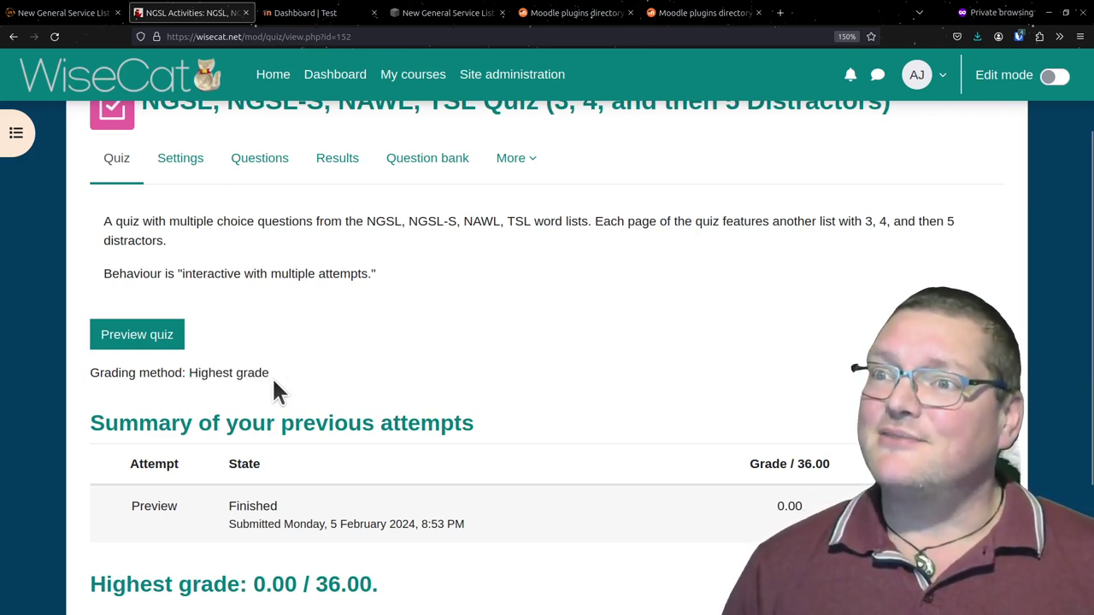
scroll(274, 382, up, 3)
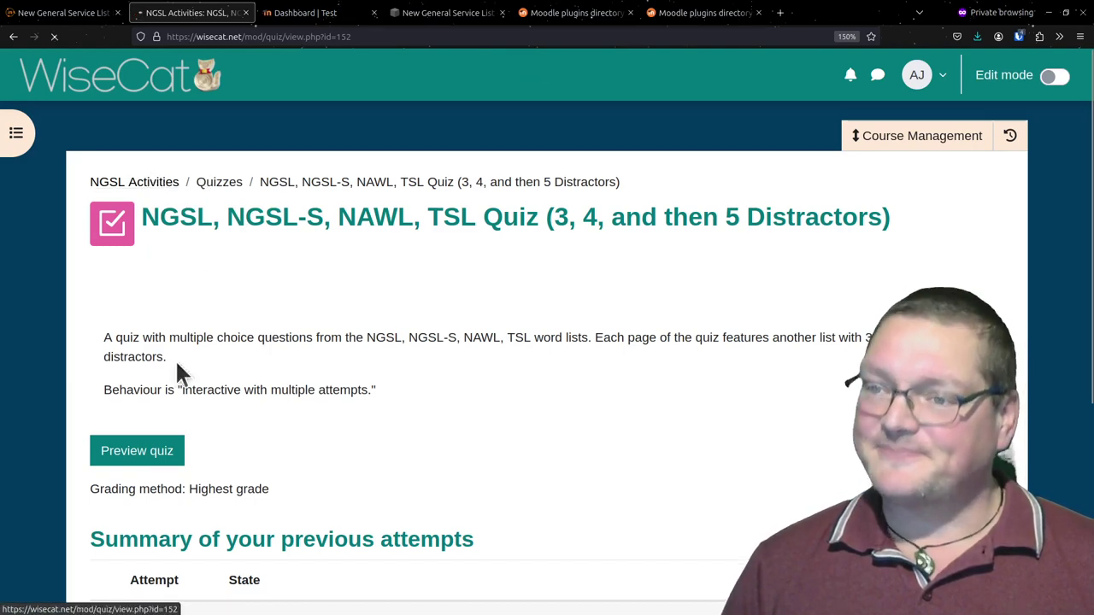
Start a preview of the quiz and highlight the "3 distractors NGSL 1.2 (a-d)" heading above question 1
click(135, 450)
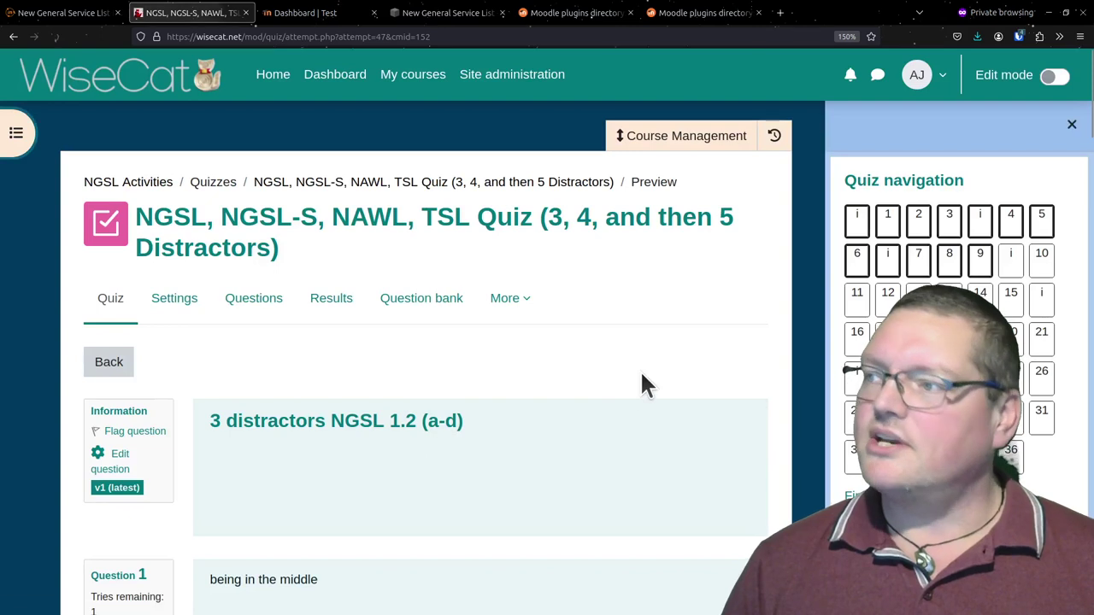
scroll(392, 416, down, 3)
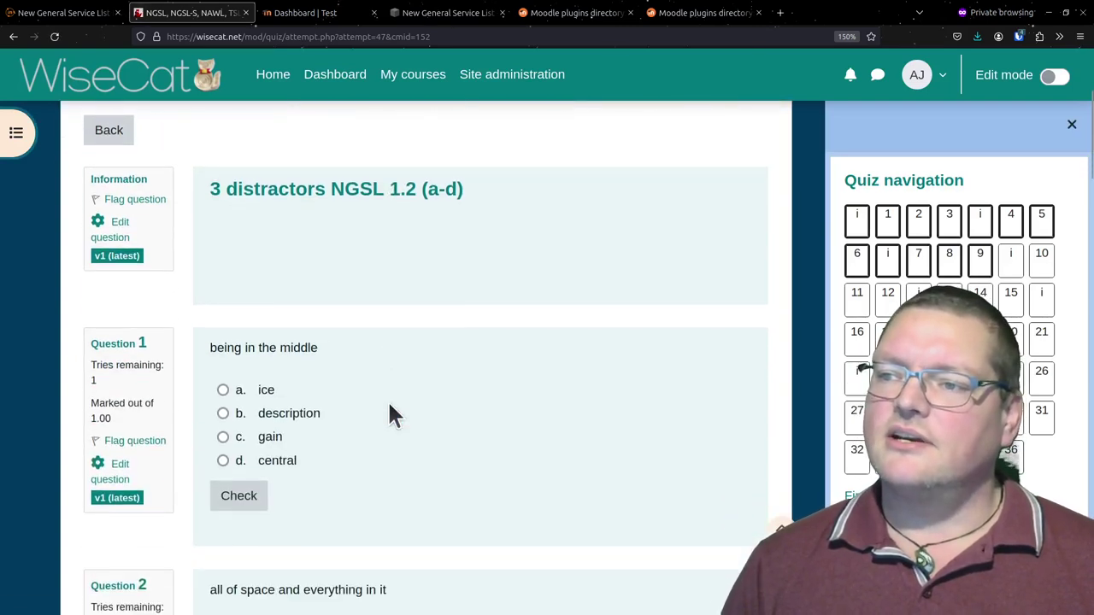
drag(208, 188, 472, 193)
click(446, 224)
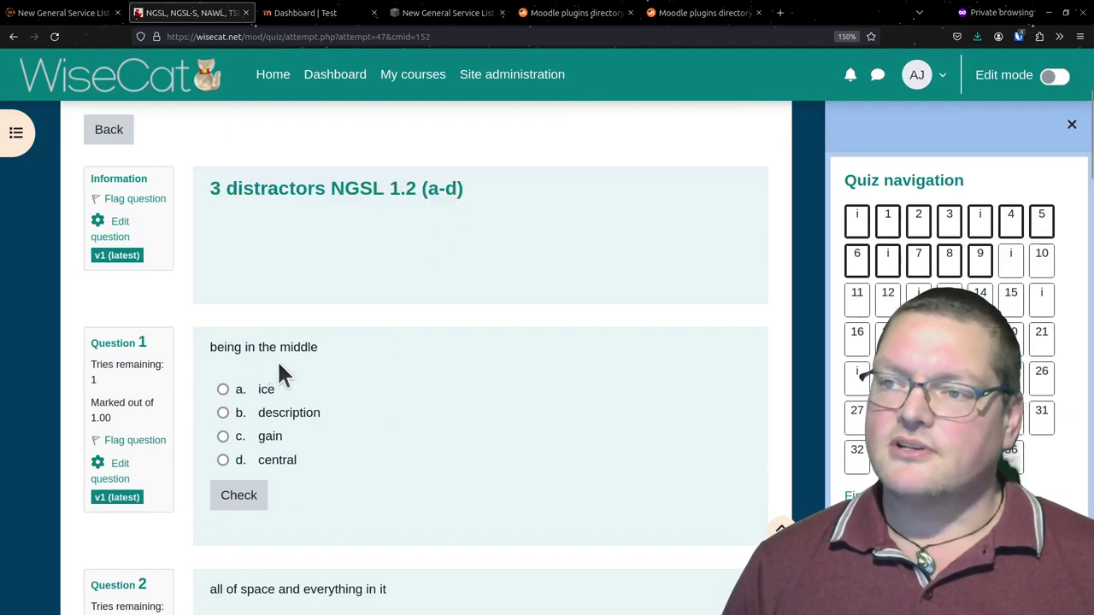
Answer question 1, "being in the middle", with "central", check the answer and highlight the word and definition in its feedback
click(283, 462)
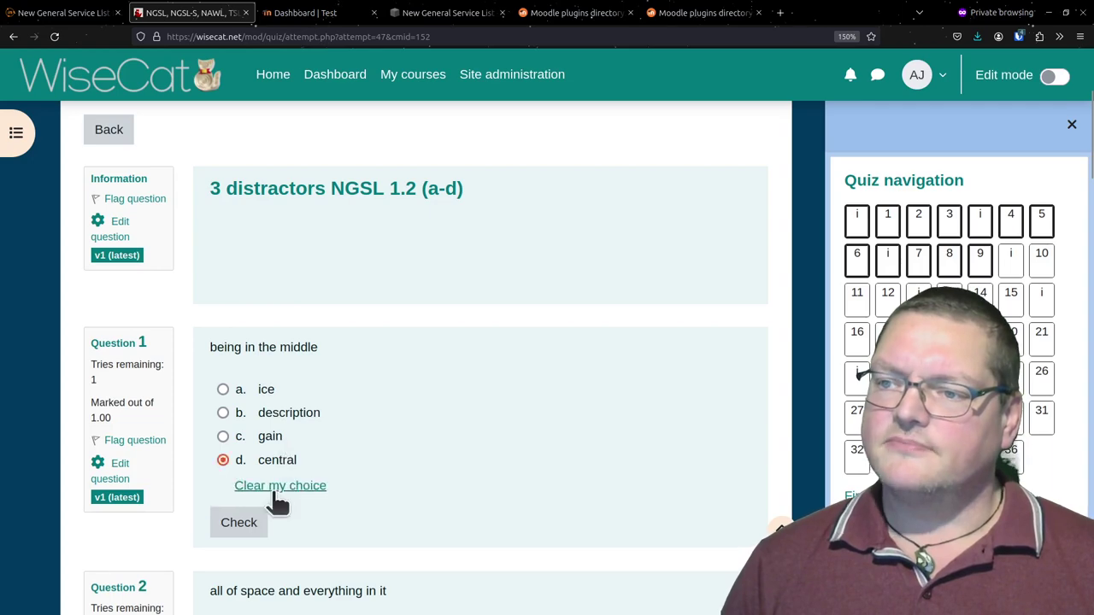
click(238, 526)
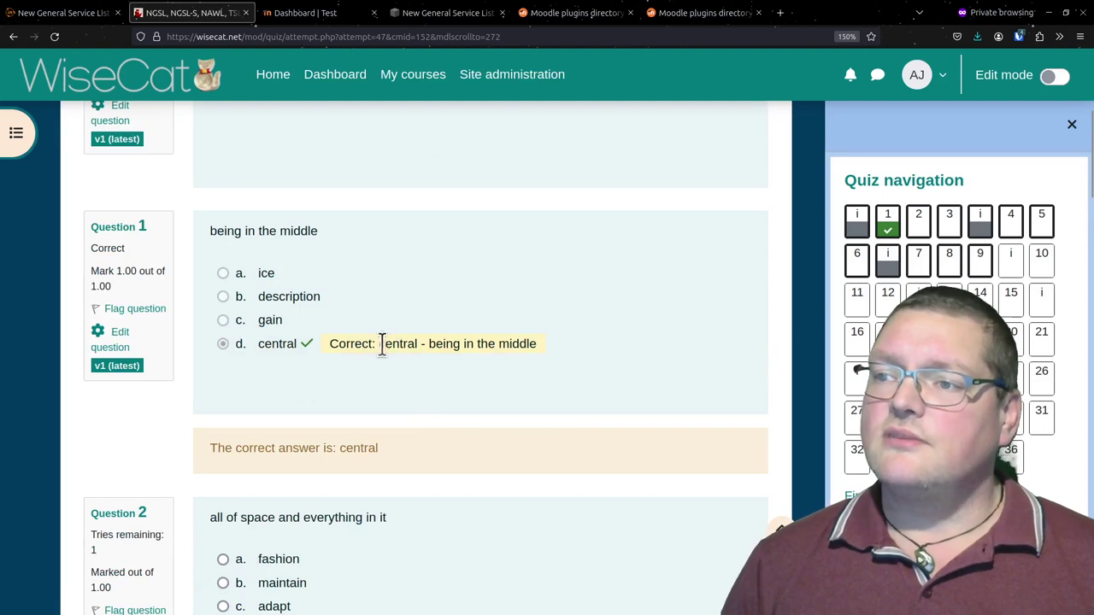
drag(382, 344, 538, 343)
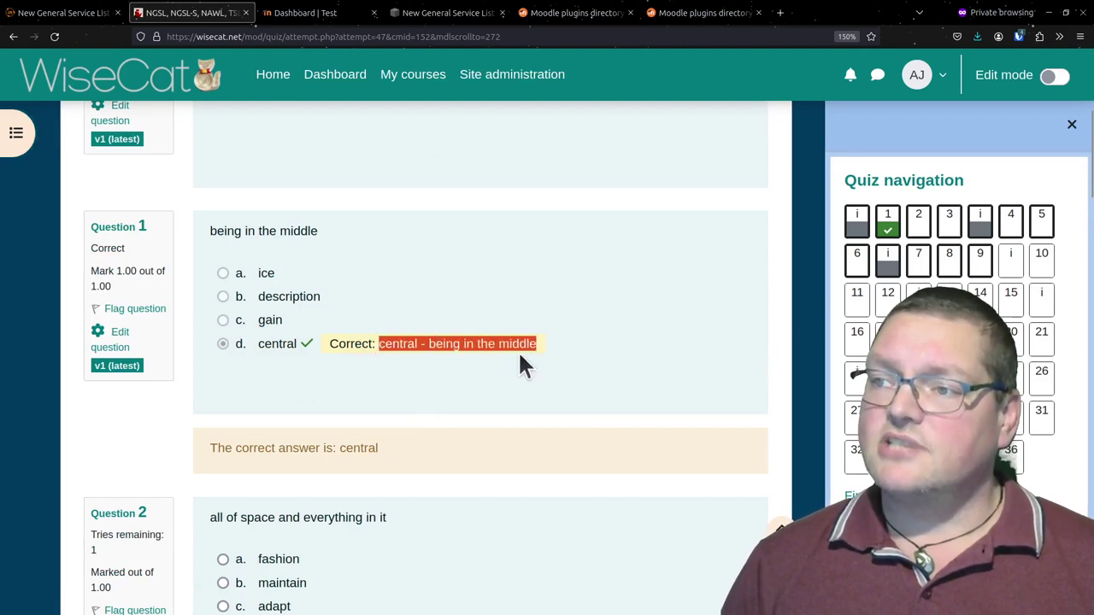
Answer question 2, "all of space and everything in it", with "maintain" and check the answer
click(417, 348)
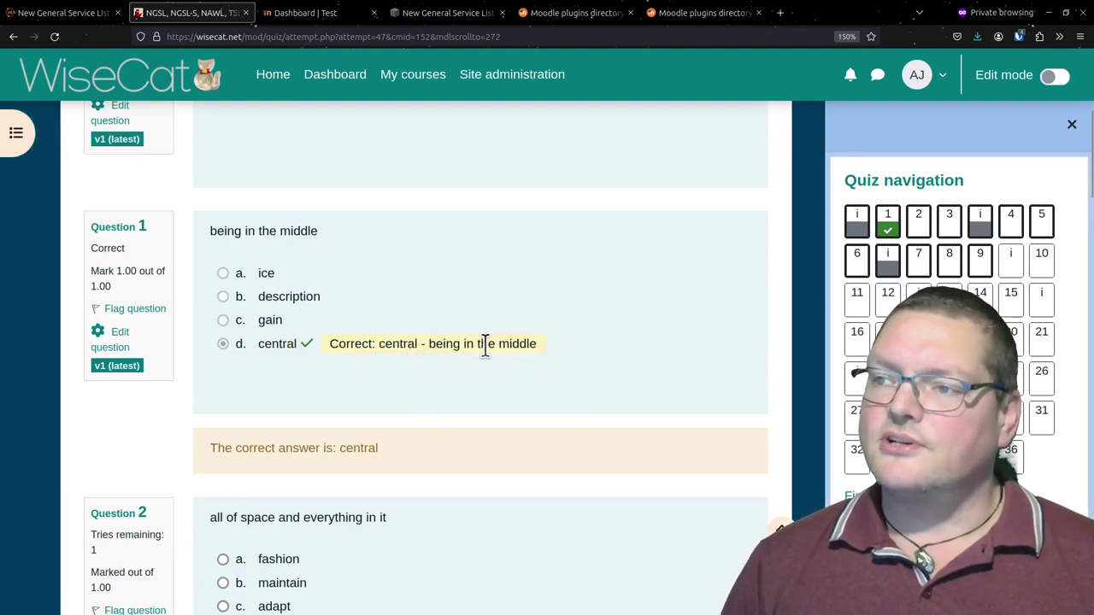
scroll(384, 369, down, 4)
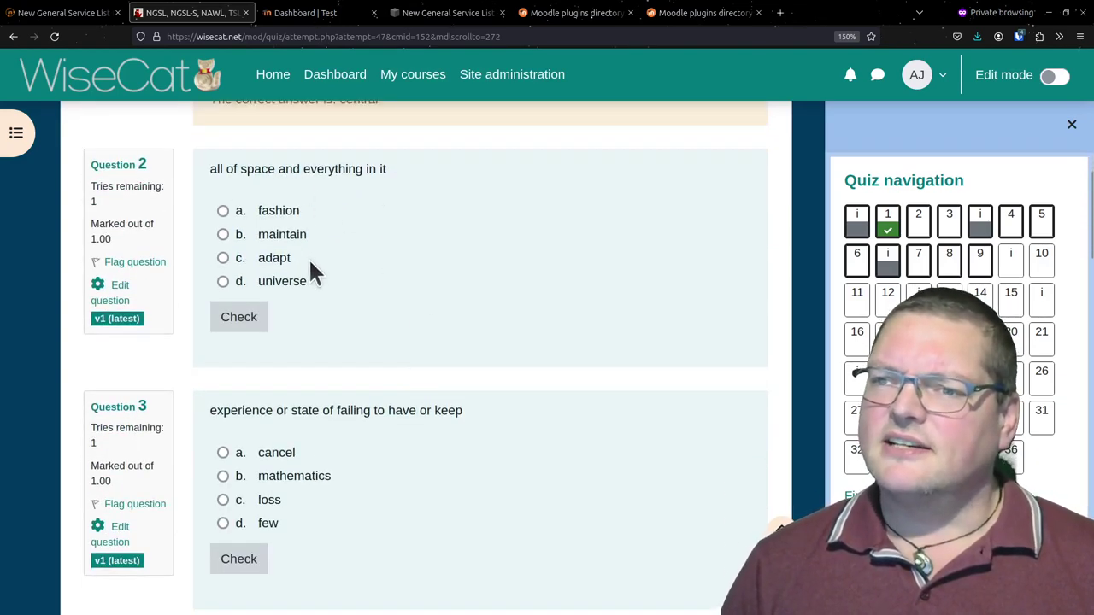
click(272, 237)
click(237, 342)
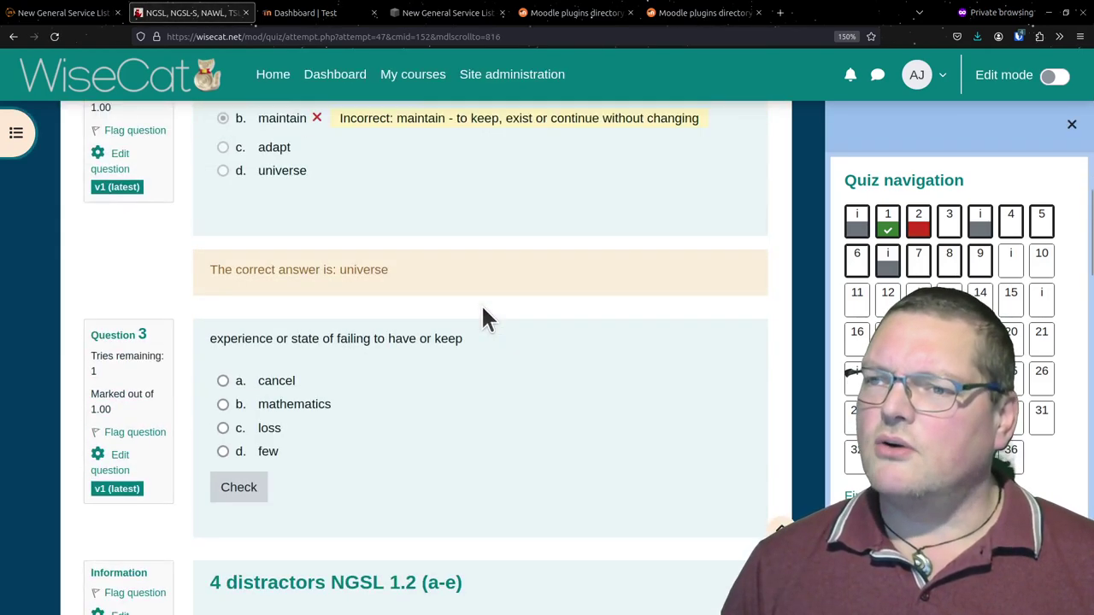
Highlight the word "Incorrect" and the definition of "maintain" in question 2's feedback
scroll(481, 317, up, 3)
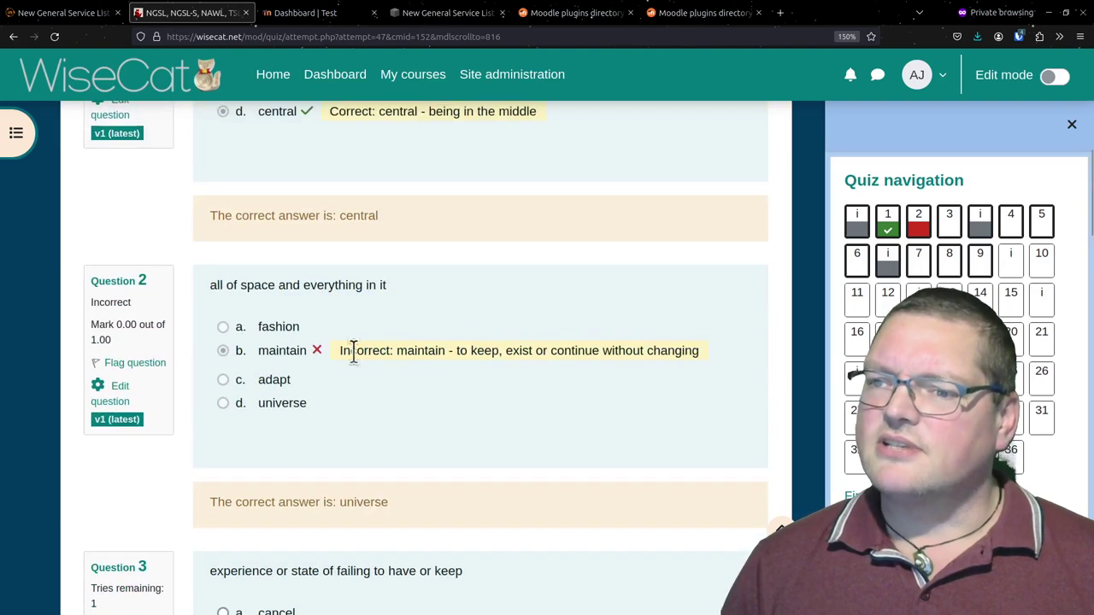
double_click(405, 351)
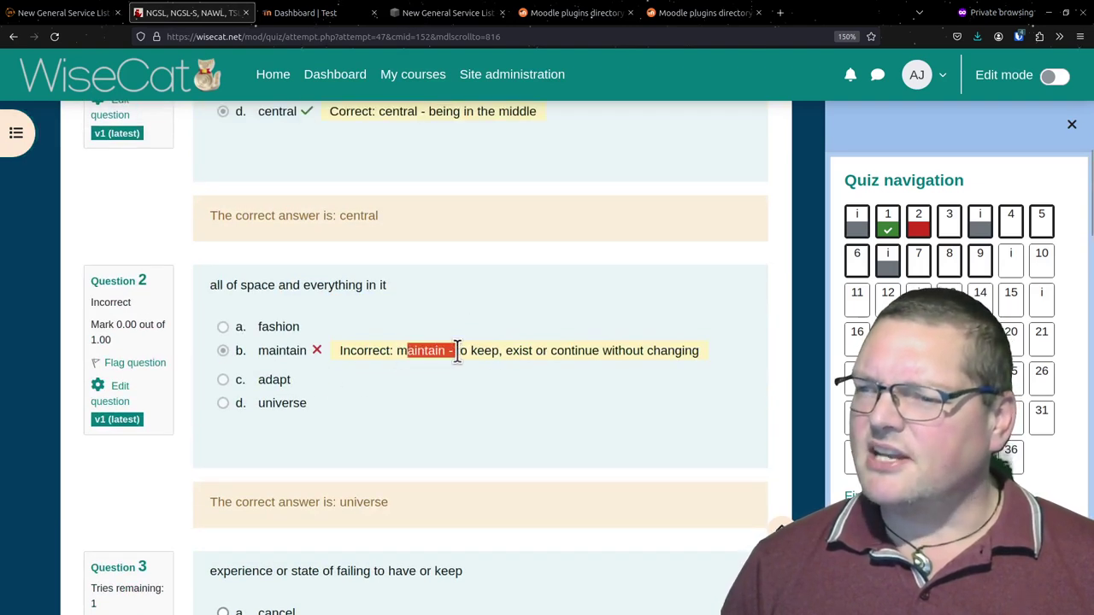
click(478, 350)
drag(452, 350, 717, 351)
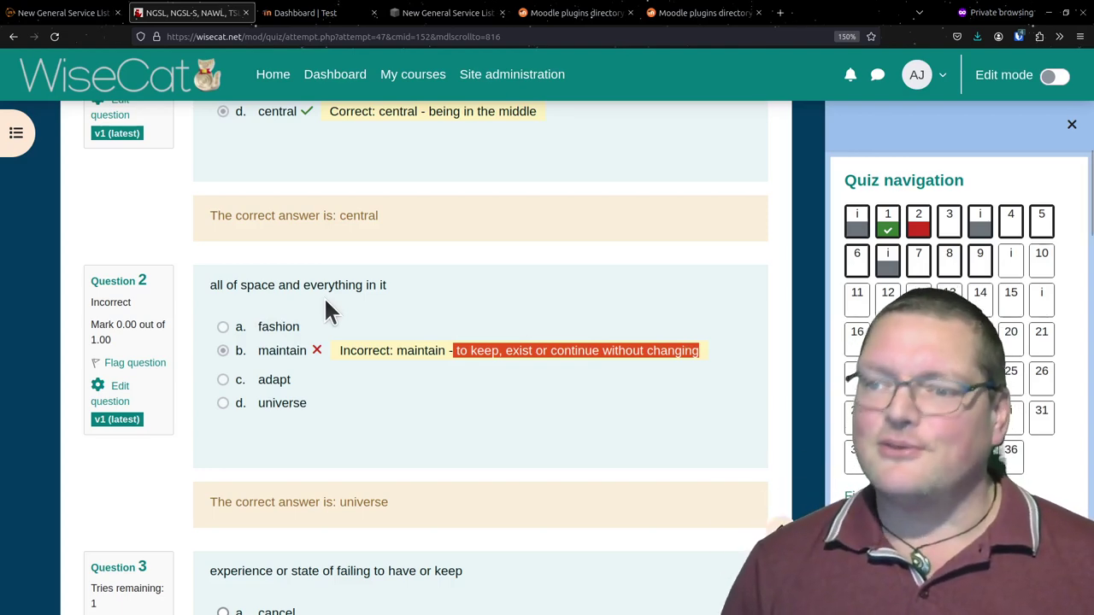
double_click(380, 351)
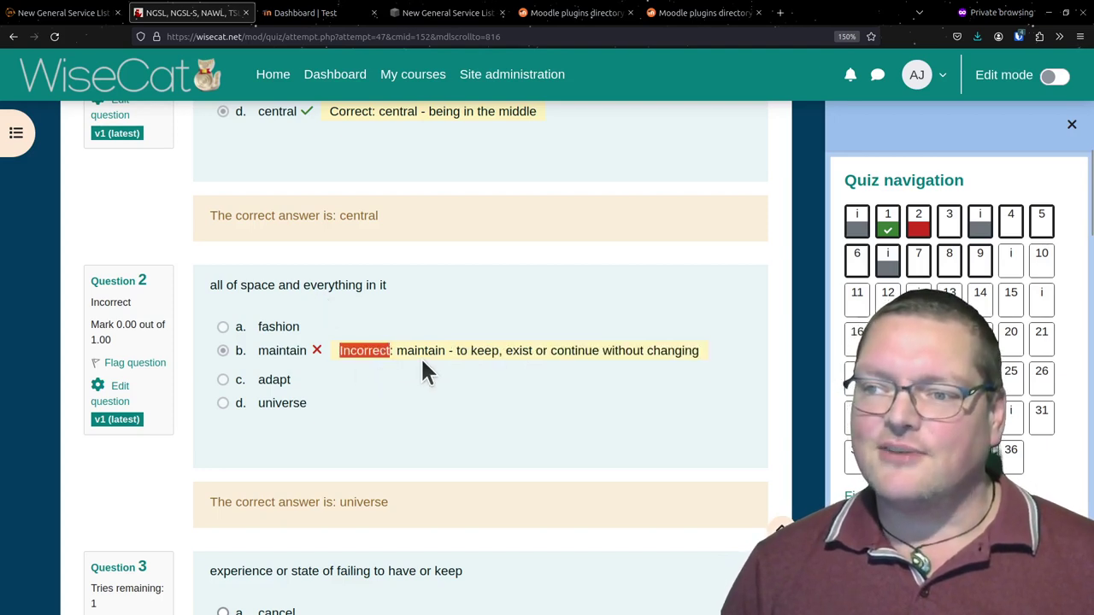
click(407, 351)
drag(398, 350, 653, 369)
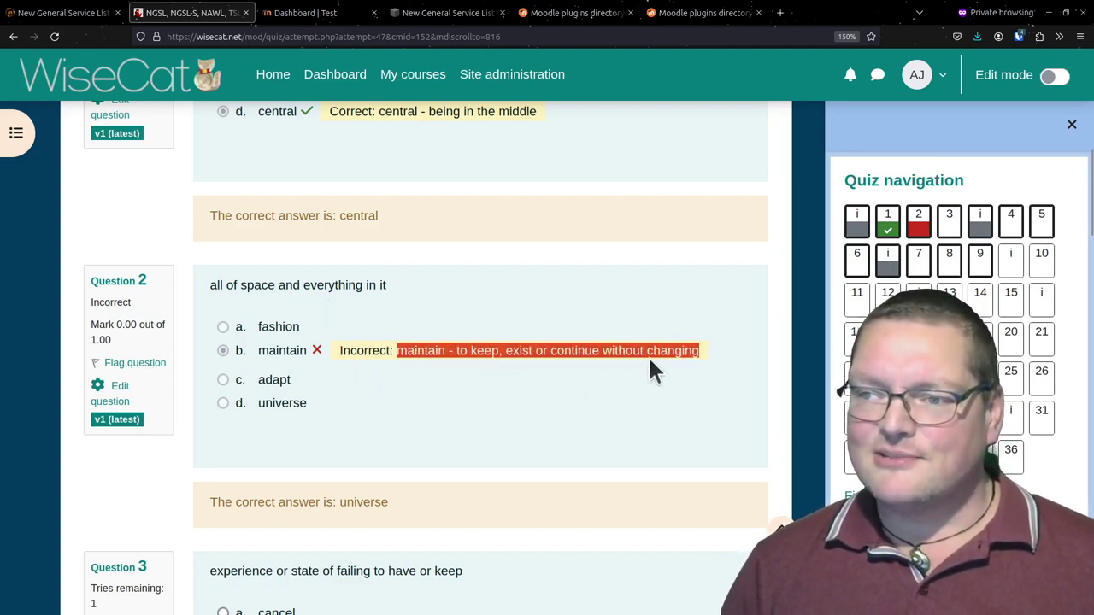
click(459, 354)
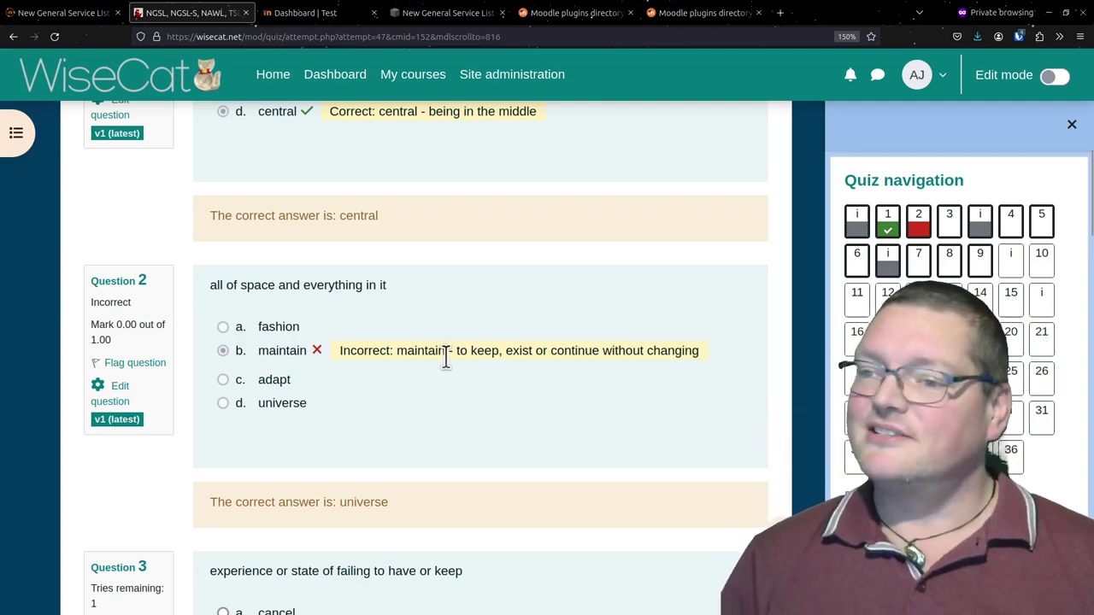
Answer question 4, "very unpleasant", with "horrible", check the answer and view its feedback
scroll(446, 359, down, 5)
scroll(257, 319, down, 1)
scroll(260, 327, up, 3)
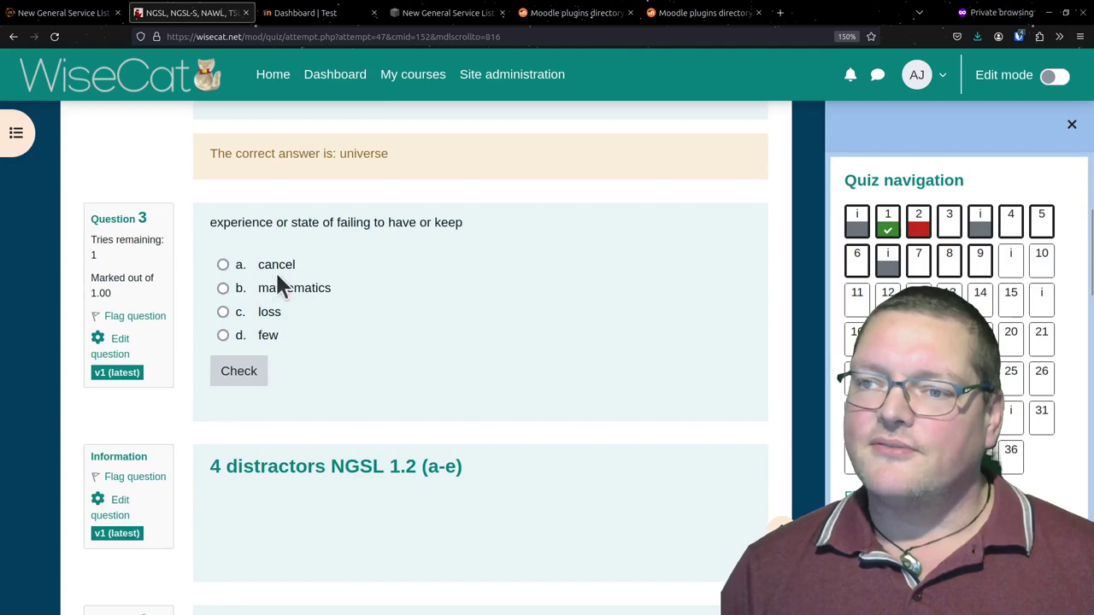
scroll(273, 461, down, 4)
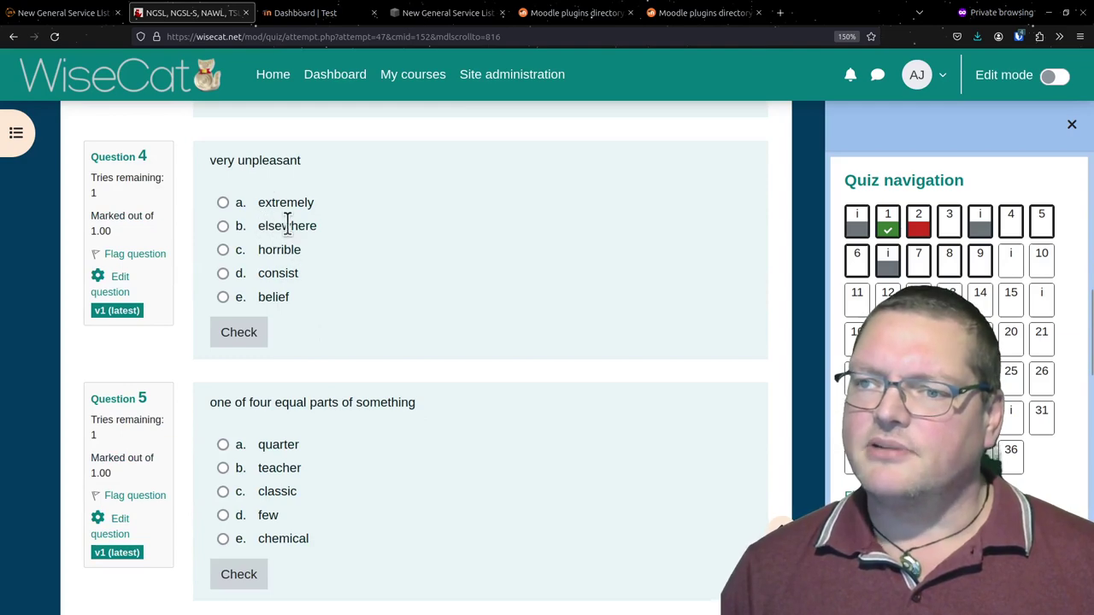
click(288, 250)
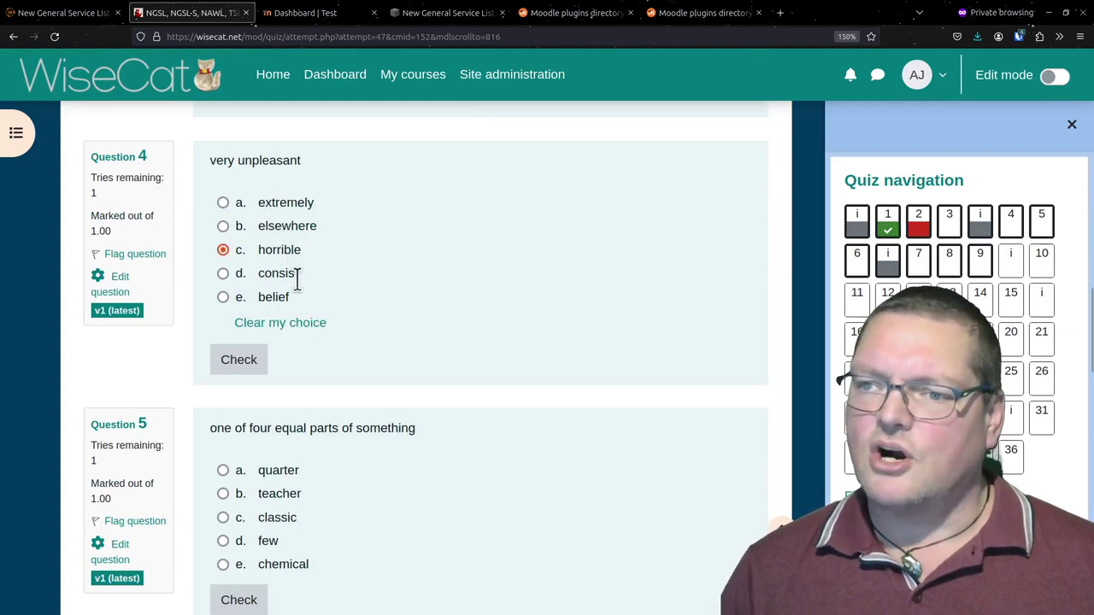
click(257, 359)
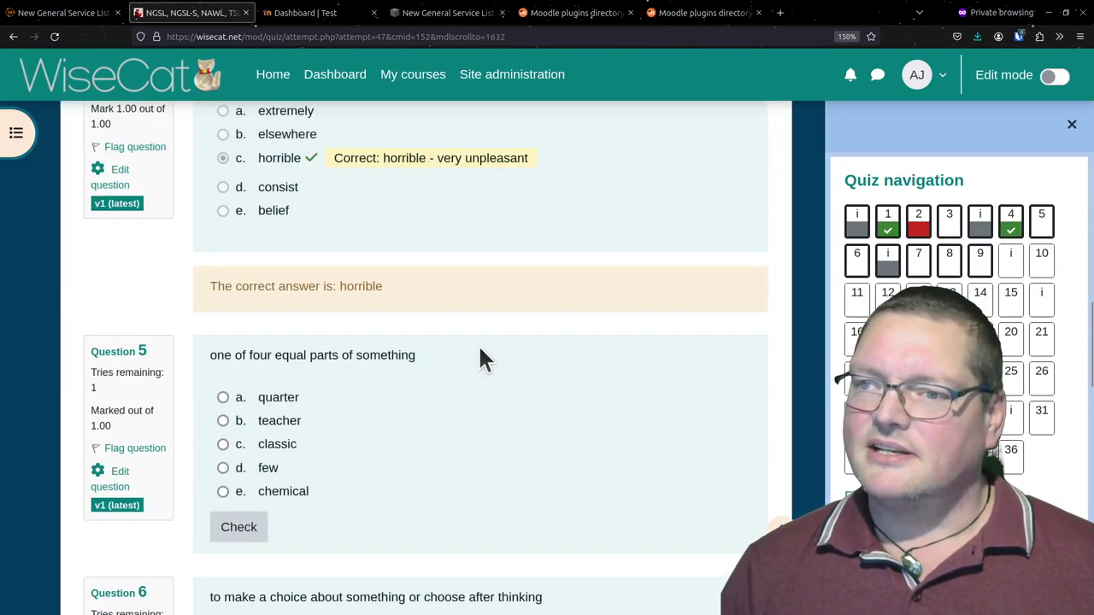
scroll(478, 343, up, 2)
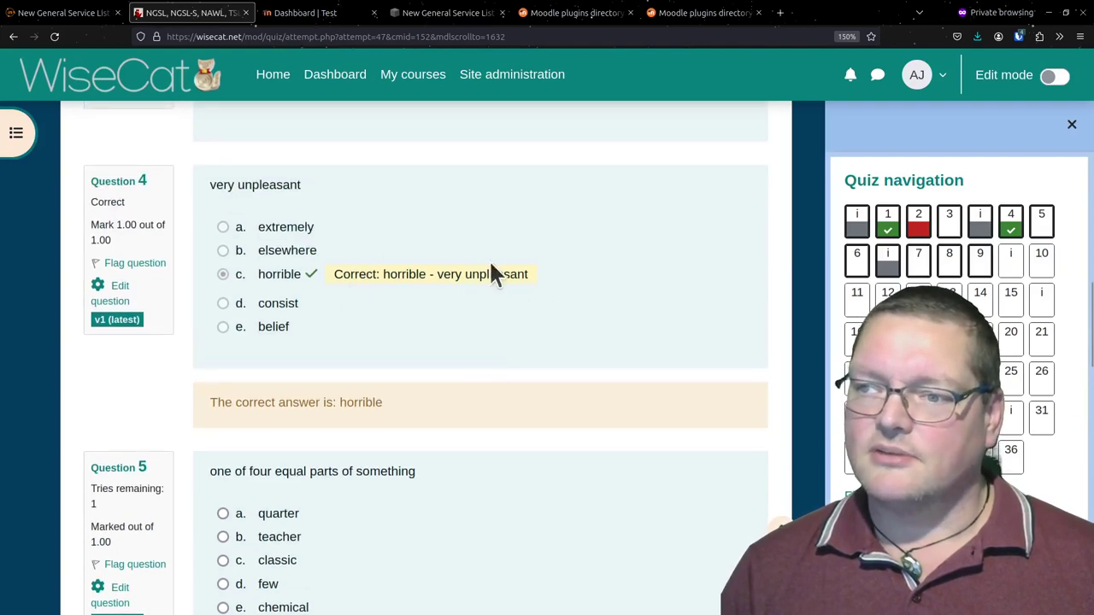
Answer question 5 with "quarter" and question 6 with "weird", checking each answer
scroll(434, 311, down, 4)
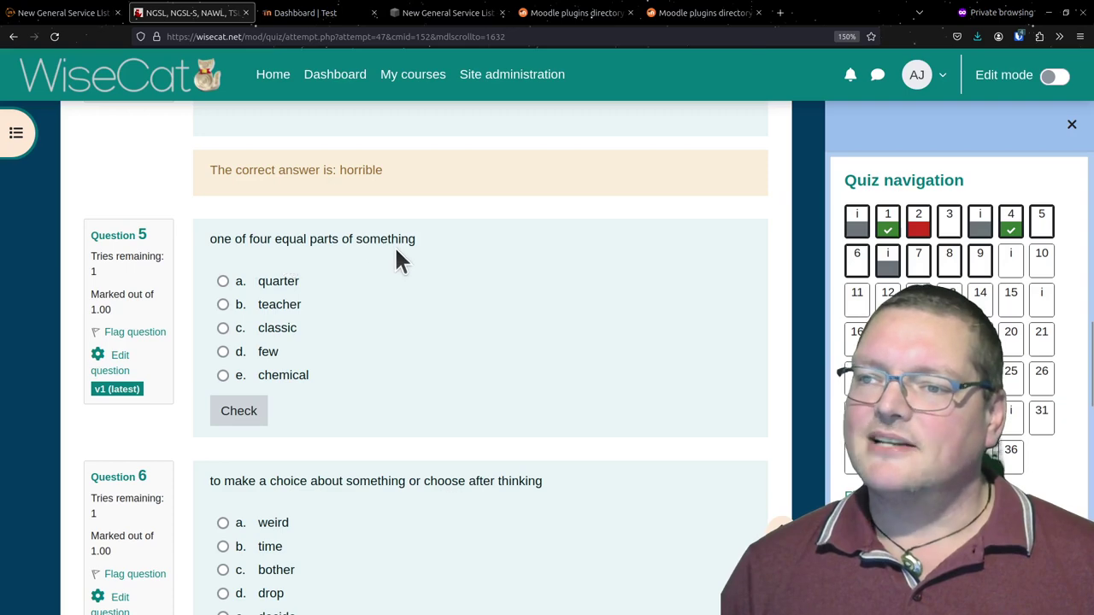
click(291, 281)
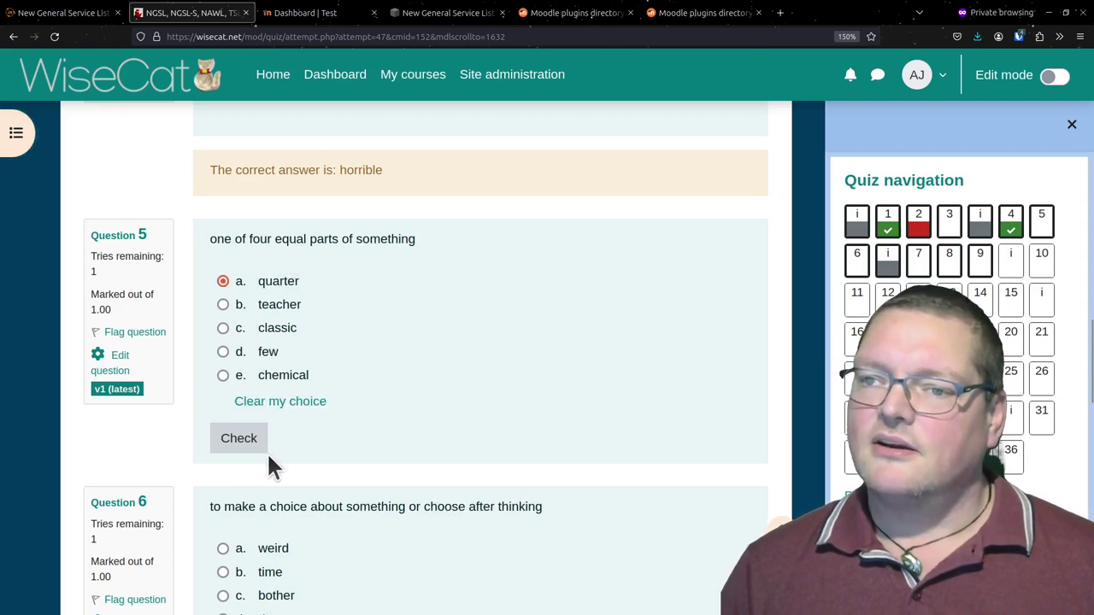
click(245, 439)
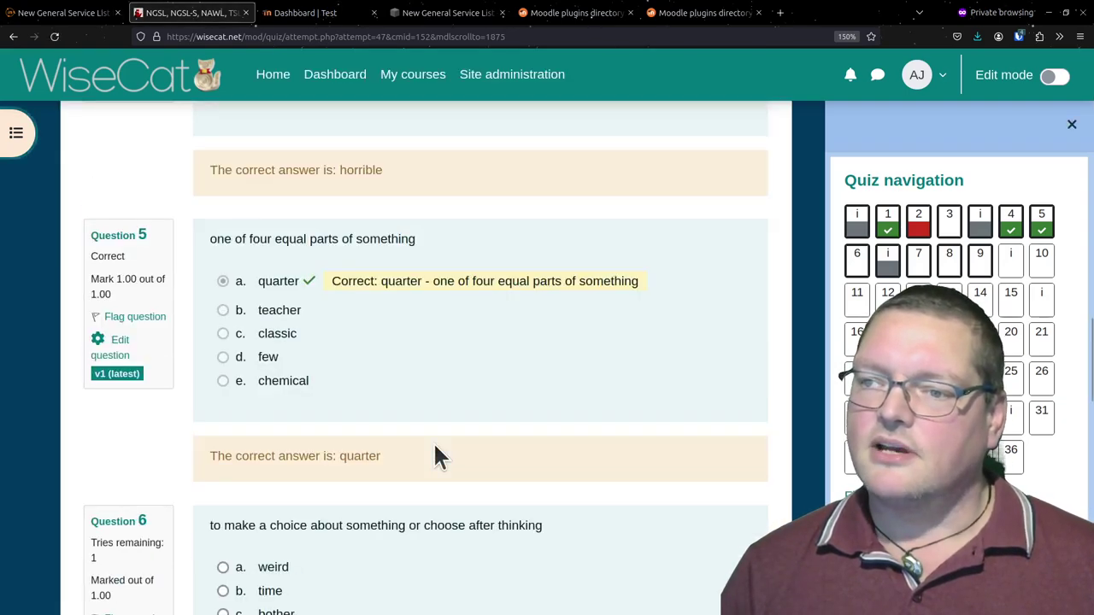
scroll(434, 446, down, 4)
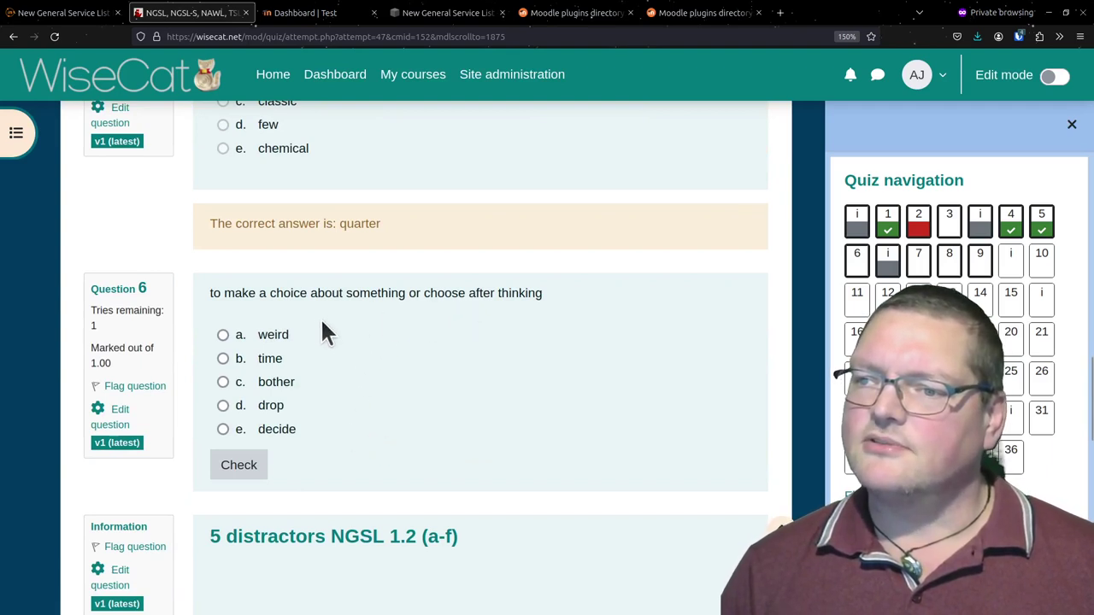
click(286, 334)
click(245, 506)
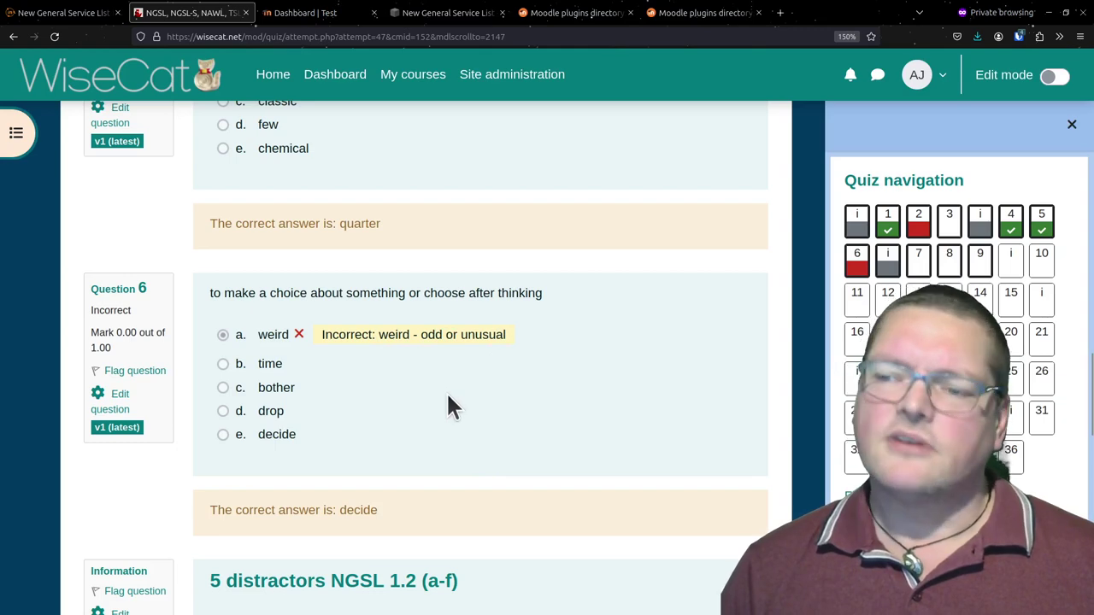
Examine questions 7 to 9 under "5 distractors NGSL 1.2 (a-f)", compare them with question 3, and go to the quiz's second page
scroll(446, 391, down, 3)
scroll(446, 391, down, 9)
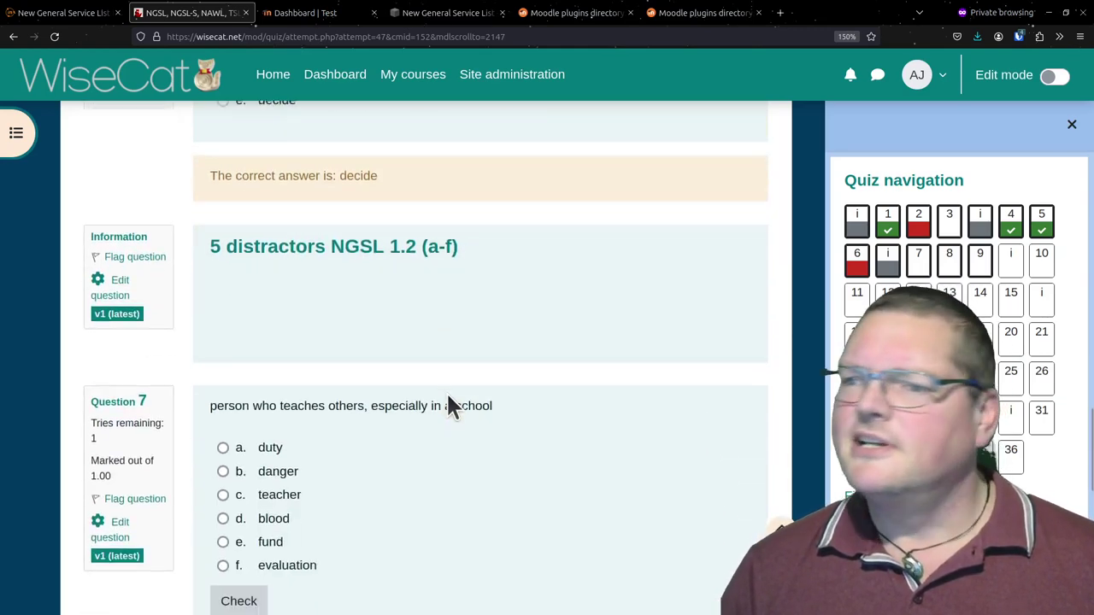
scroll(432, 357, up, 3)
scroll(436, 357, down, 3)
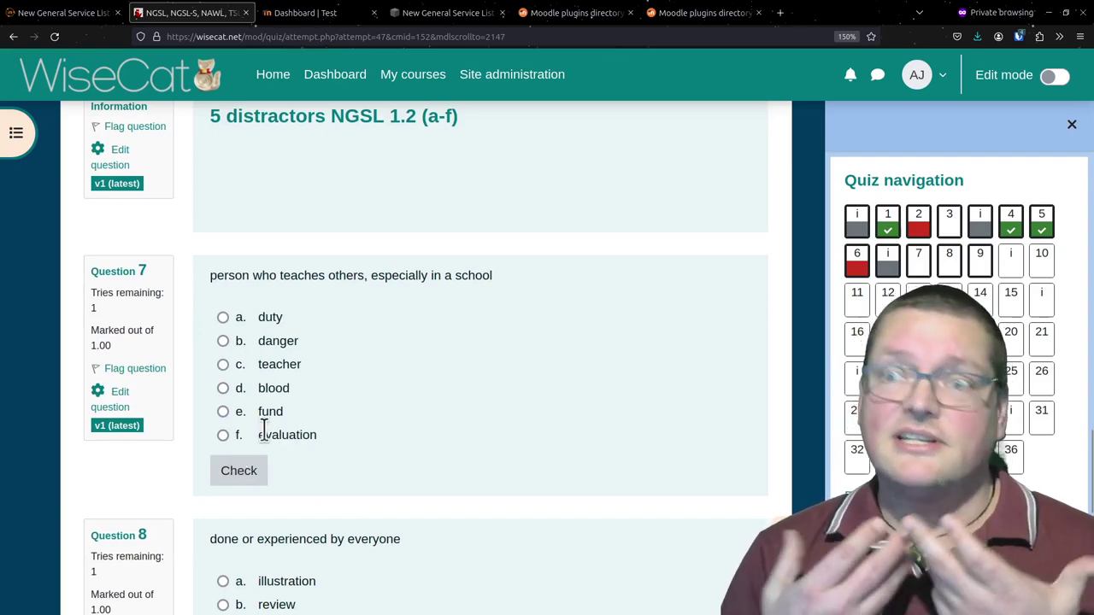
scroll(263, 427, up, 20)
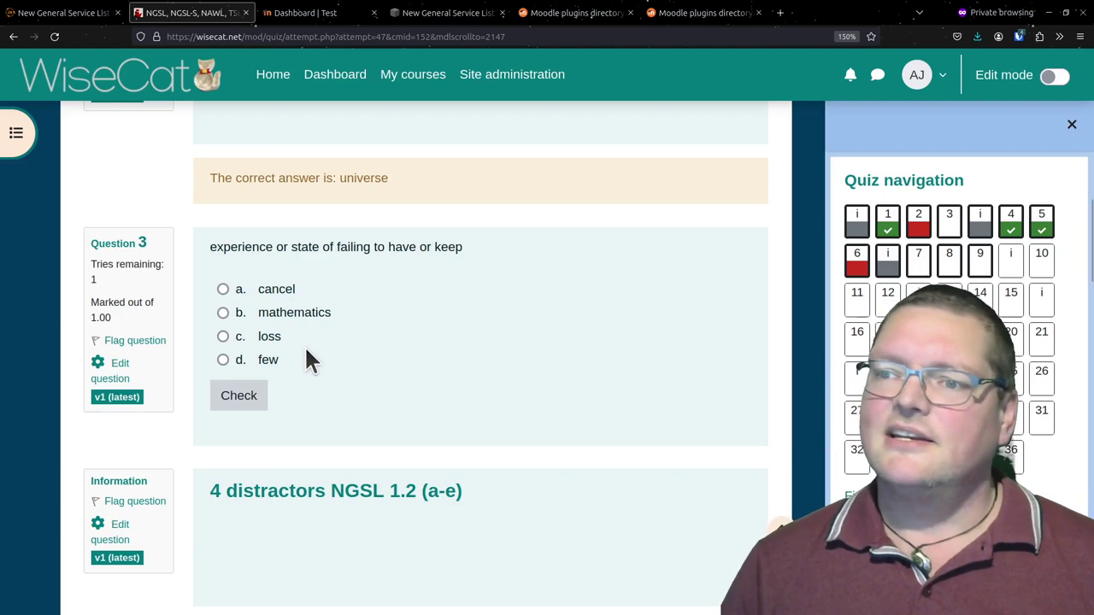
scroll(304, 345, down, 20)
scroll(304, 345, down, 2)
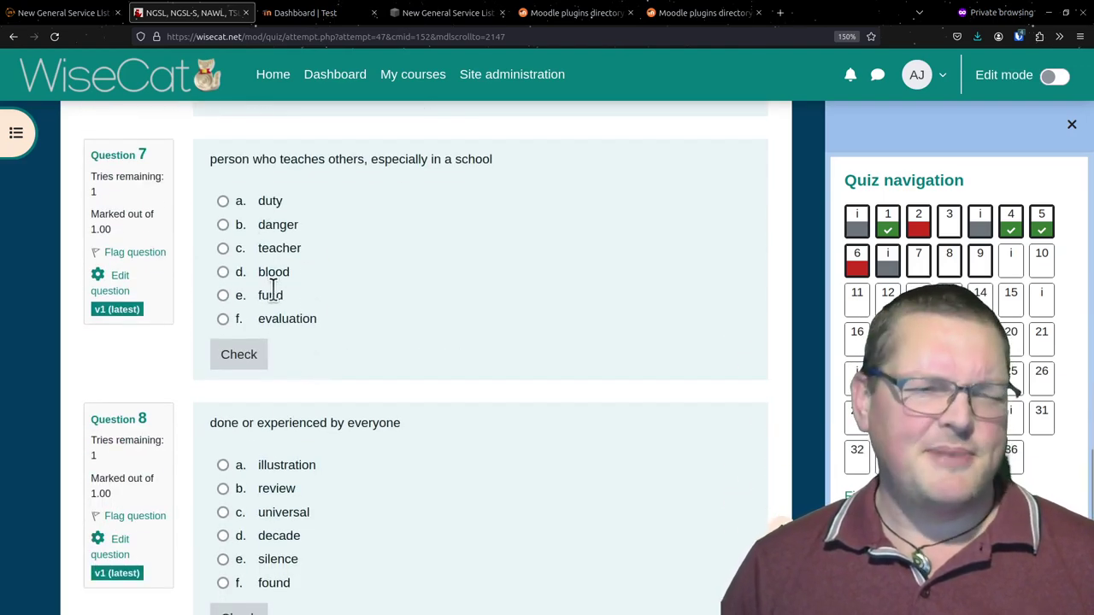
scroll(408, 334, down, 9)
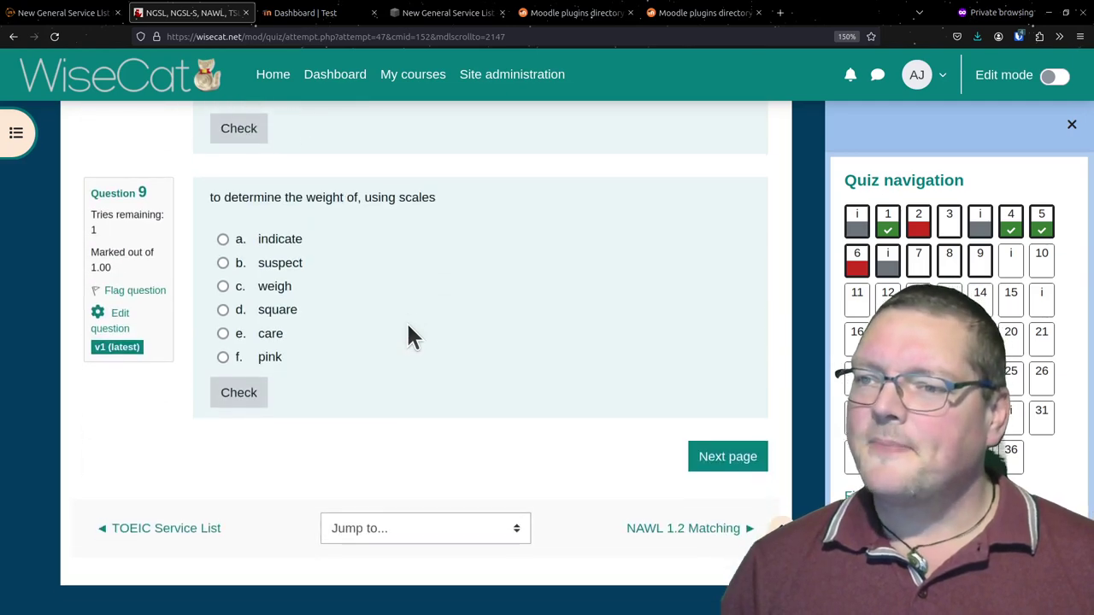
click(726, 448)
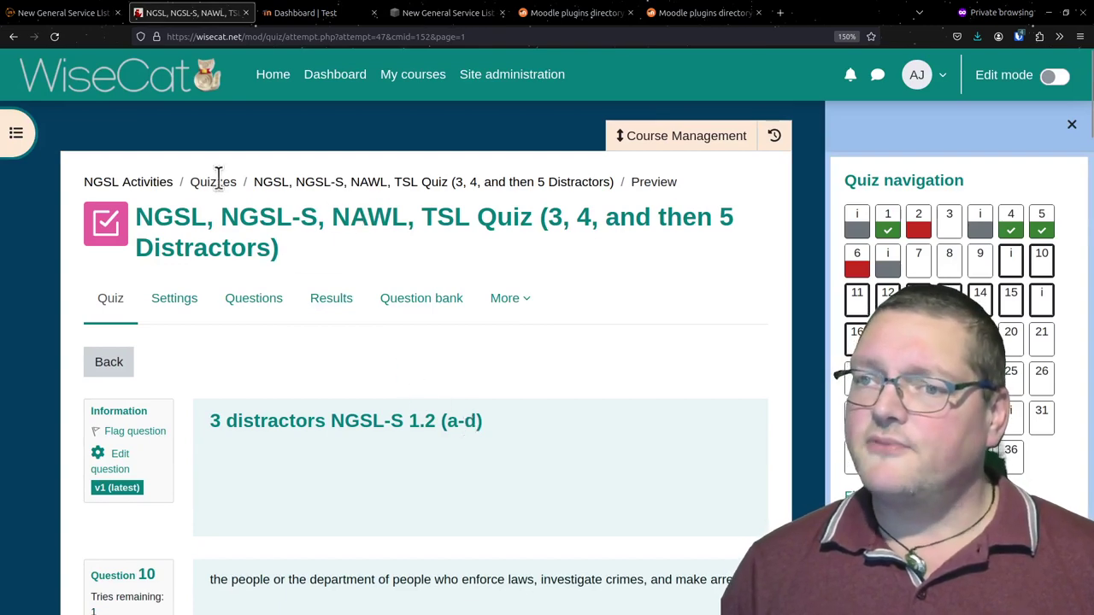
Leave the quiz preview for the quiz overview and return to the NGSL Activities course page
click(109, 303)
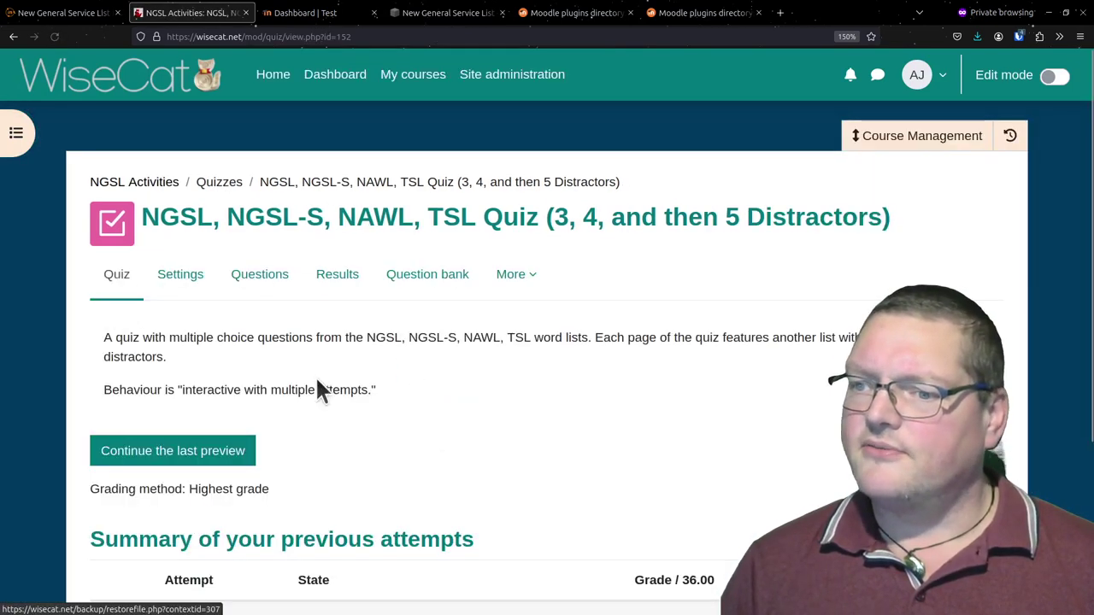
scroll(449, 468, down, 3)
scroll(449, 468, up, 3)
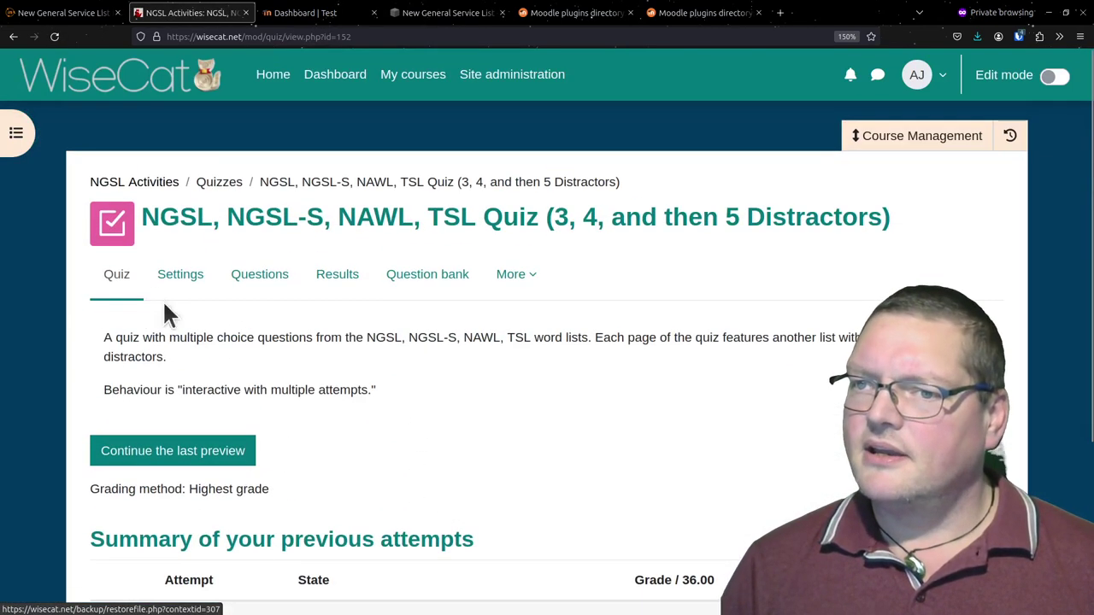
click(158, 184)
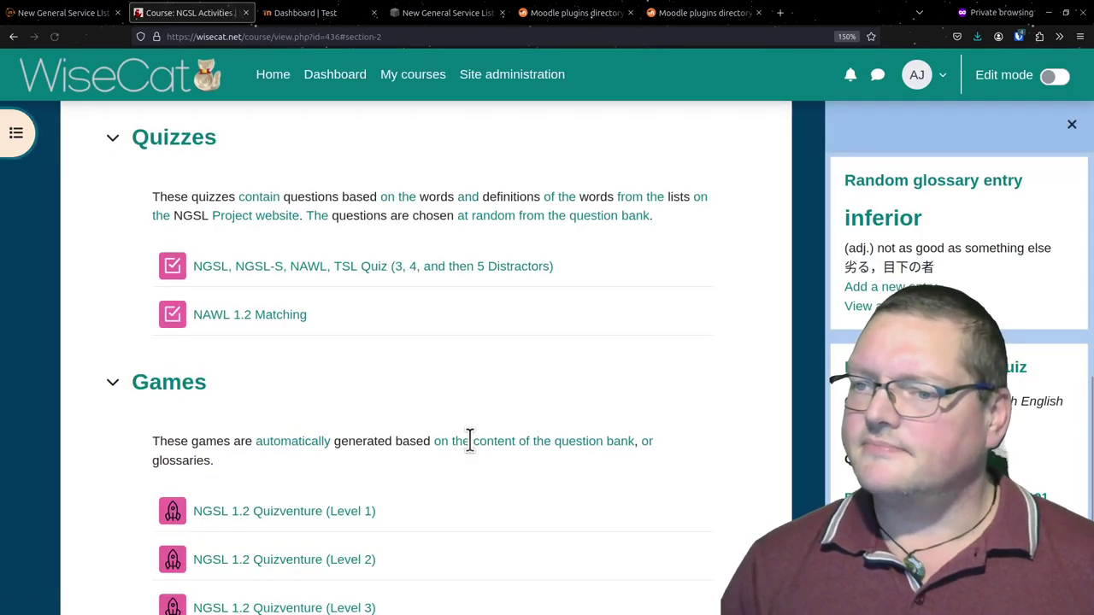
Open the NAWL 1.2 Matching quiz and continue its last preview at question 1
click(215, 318)
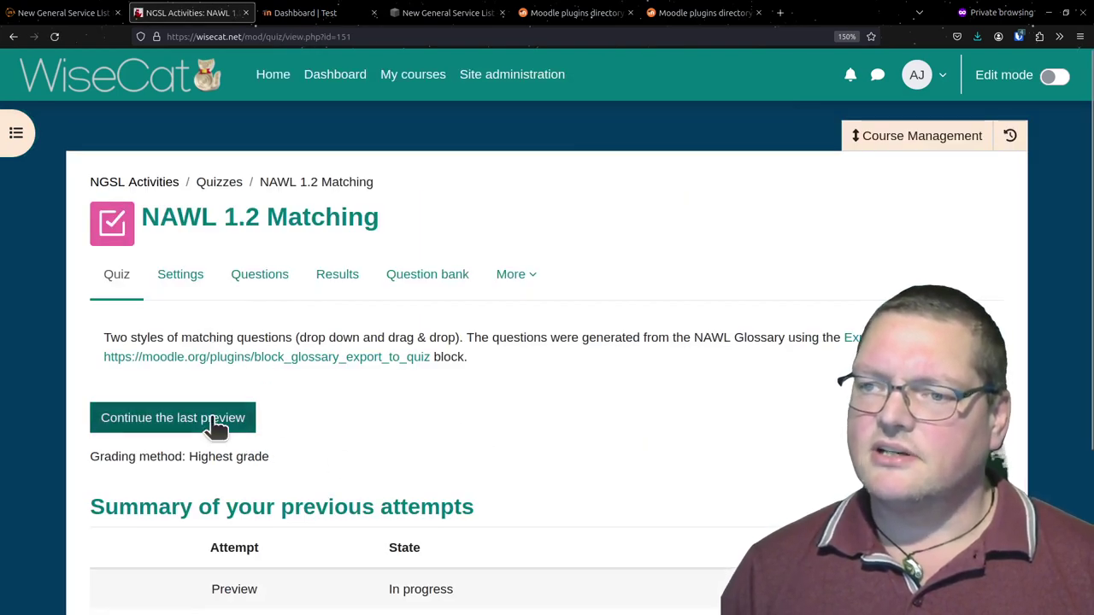
click(249, 419)
click(857, 221)
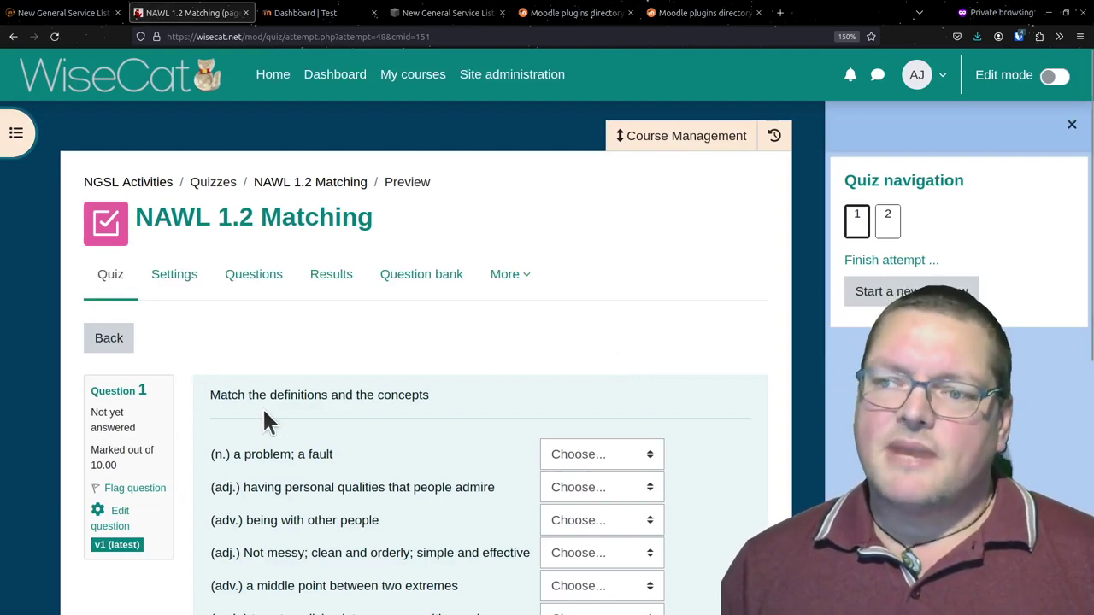
Review the definitions in matching question 1 and match "(n.) a problem; a fault" with "defect"
scroll(262, 407, down, 4)
scroll(262, 406, up, 1)
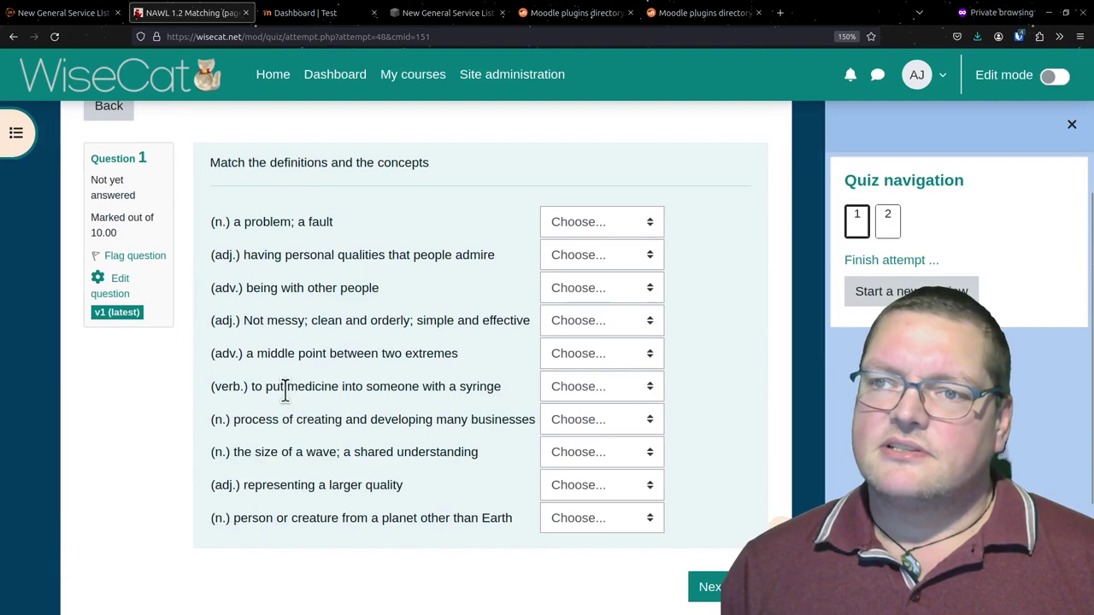
scroll(341, 342, up, 2)
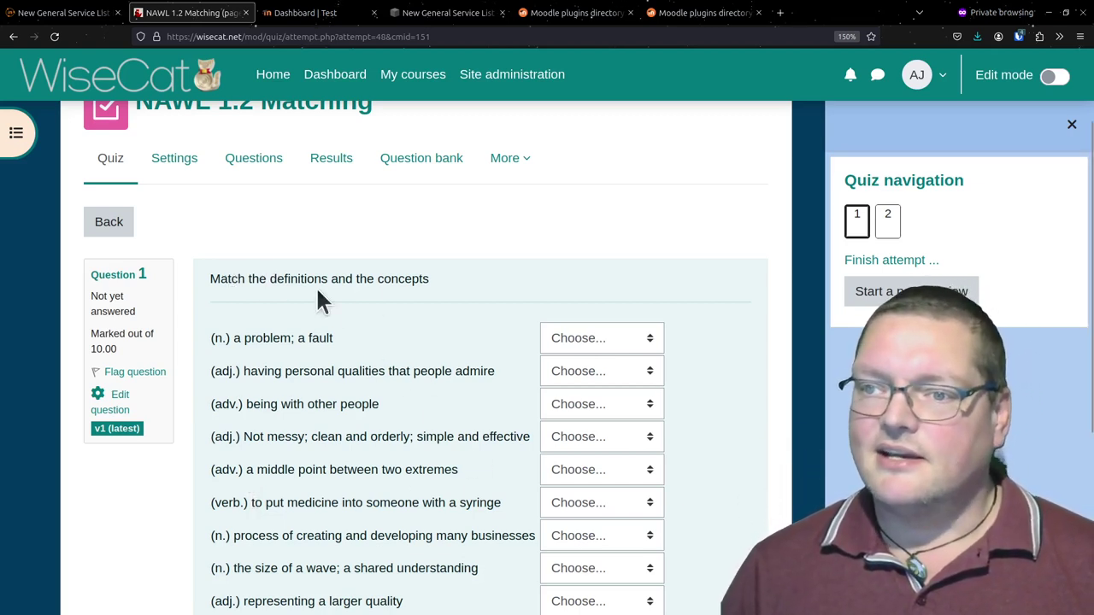
scroll(346, 406, down, 3)
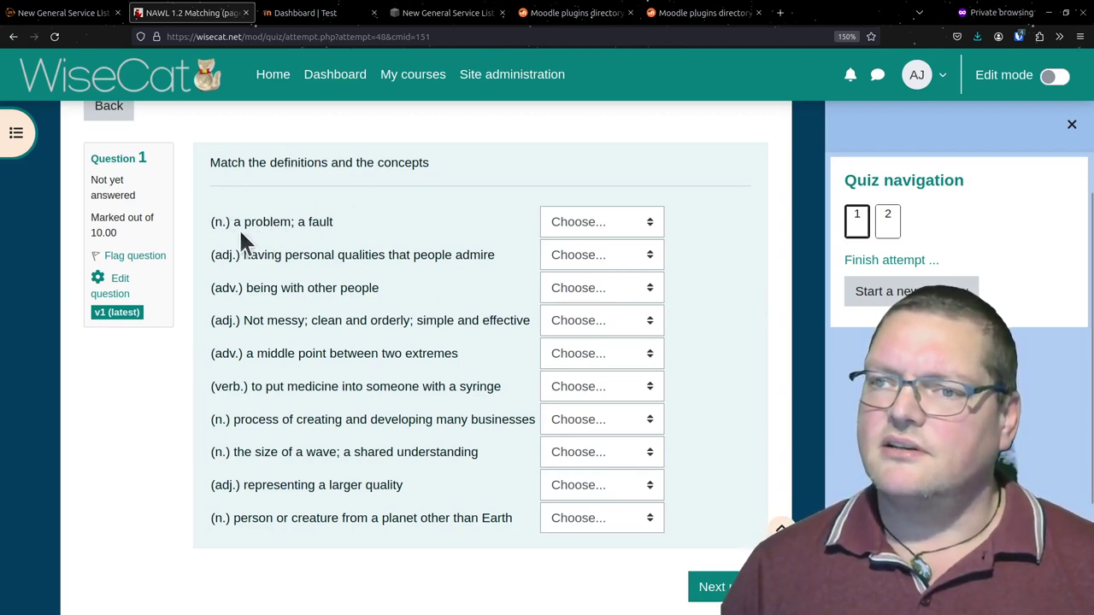
click(575, 224)
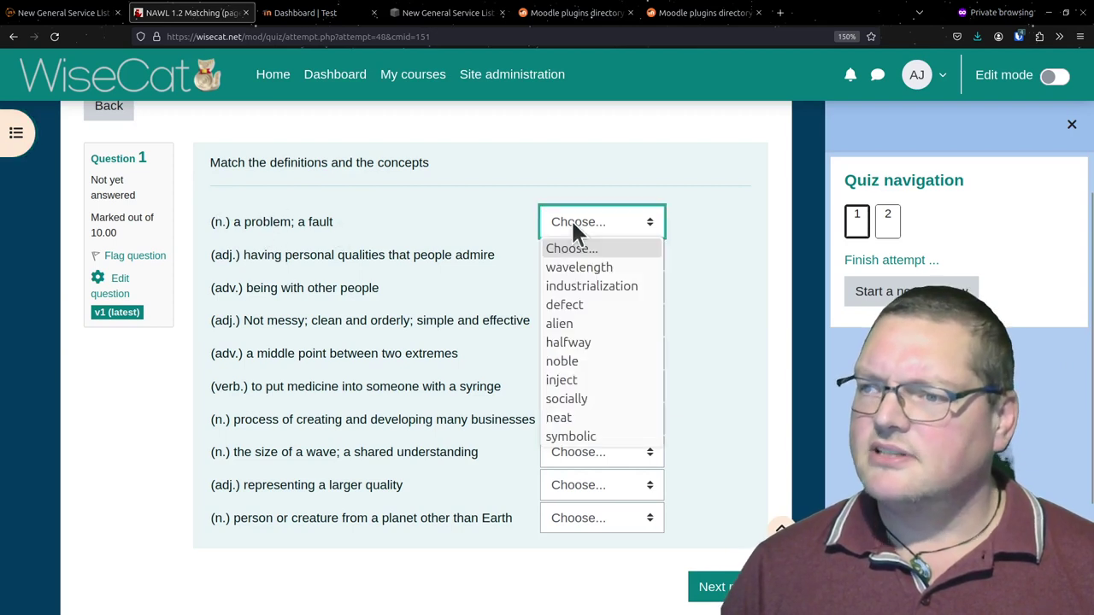
click(584, 305)
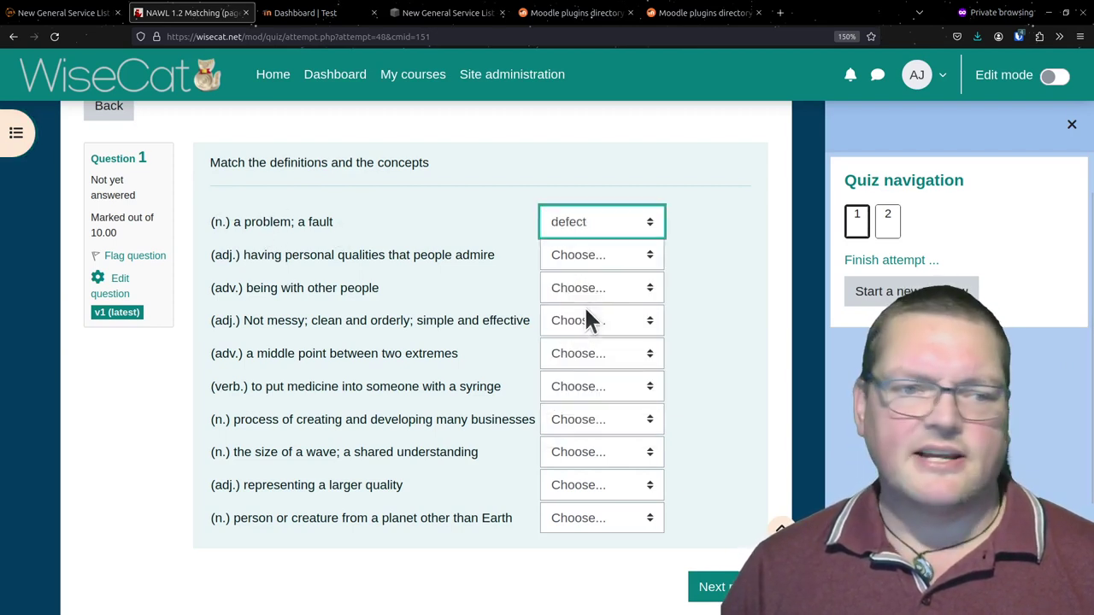
Match "having personal qualities that people admire" with "noble", "being with other people" with "socially", and "Not messy; clean and orderly" with "neat"
click(564, 258)
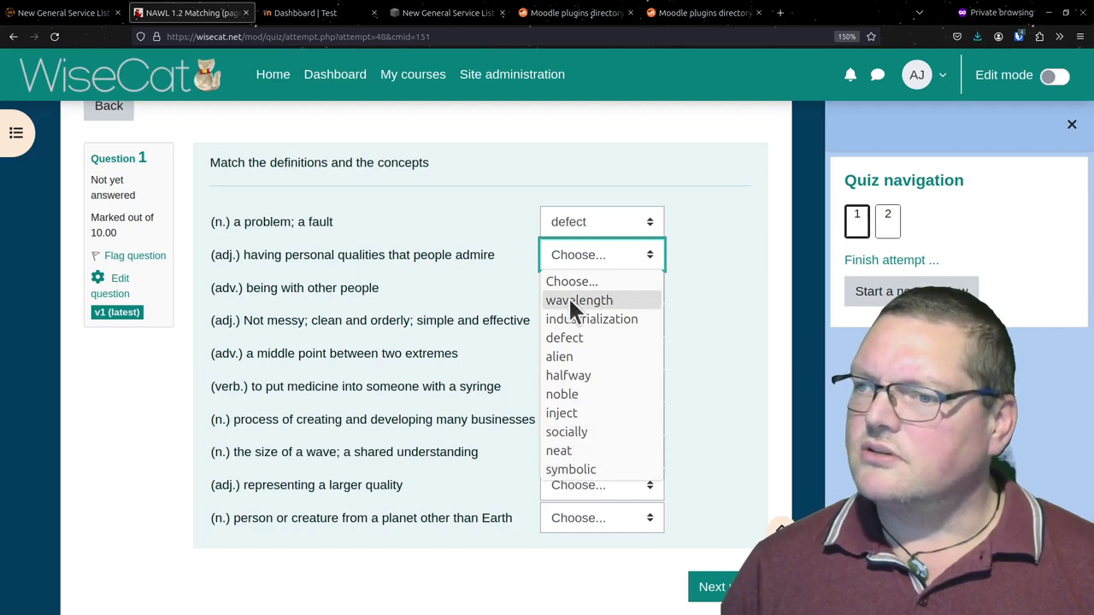
click(573, 396)
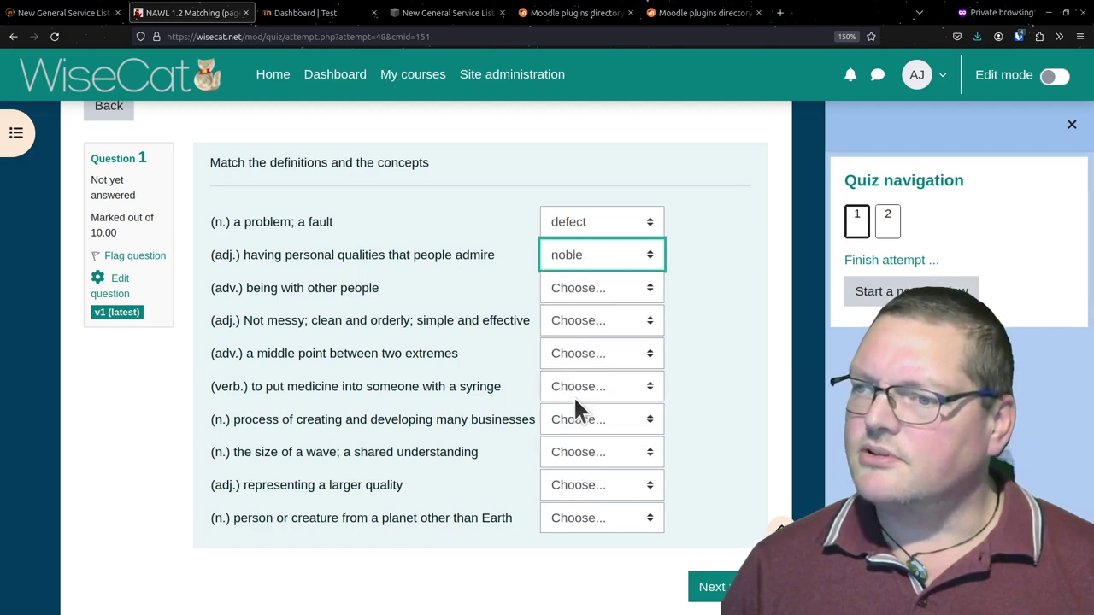
click(578, 291)
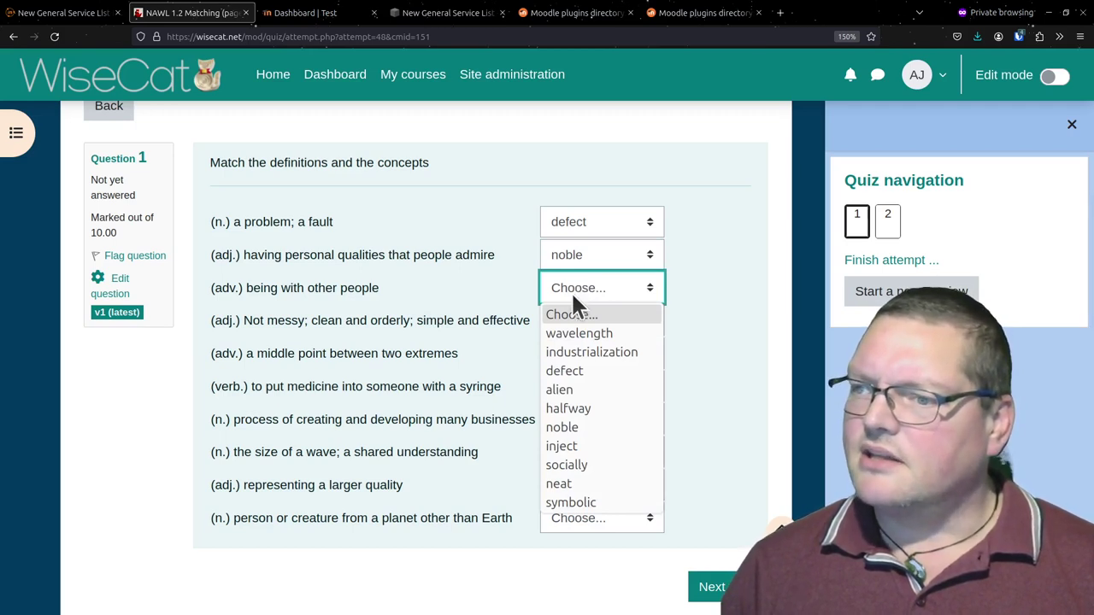
click(564, 467)
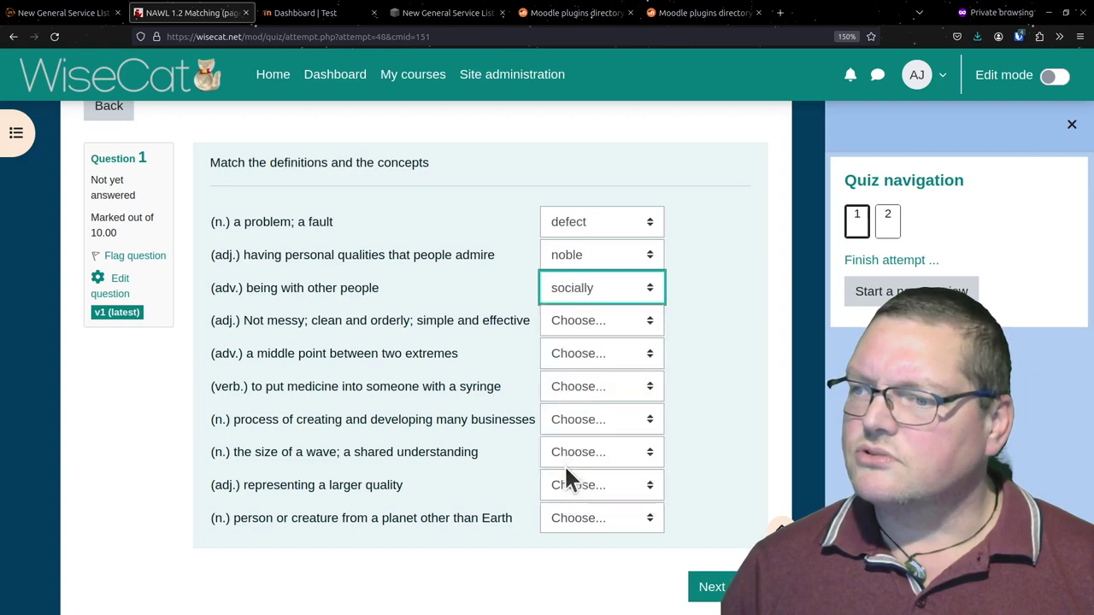
click(571, 325)
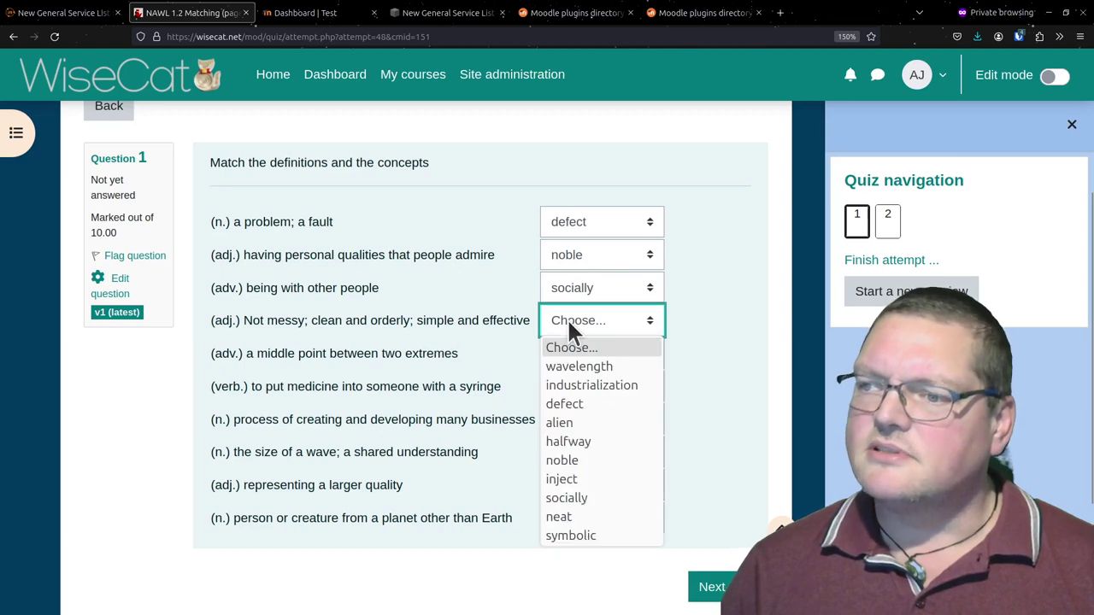
click(560, 517)
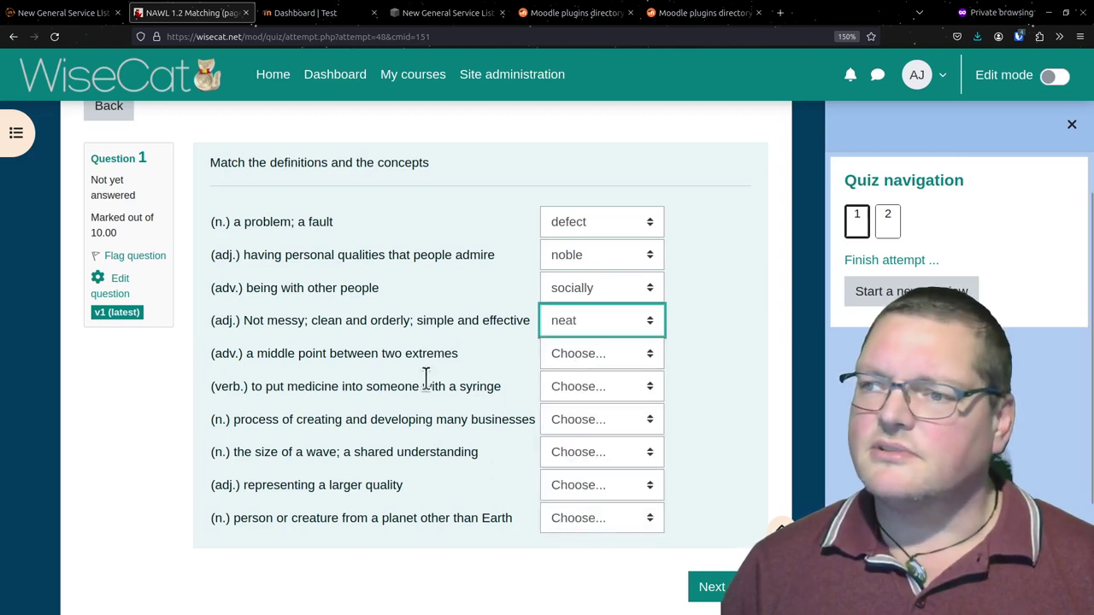
Match "a middle point" with "industrialization", "process of creating" with "neat" and "the size of a wave" with "socially", and go to question 2
click(560, 362)
click(562, 380)
click(571, 351)
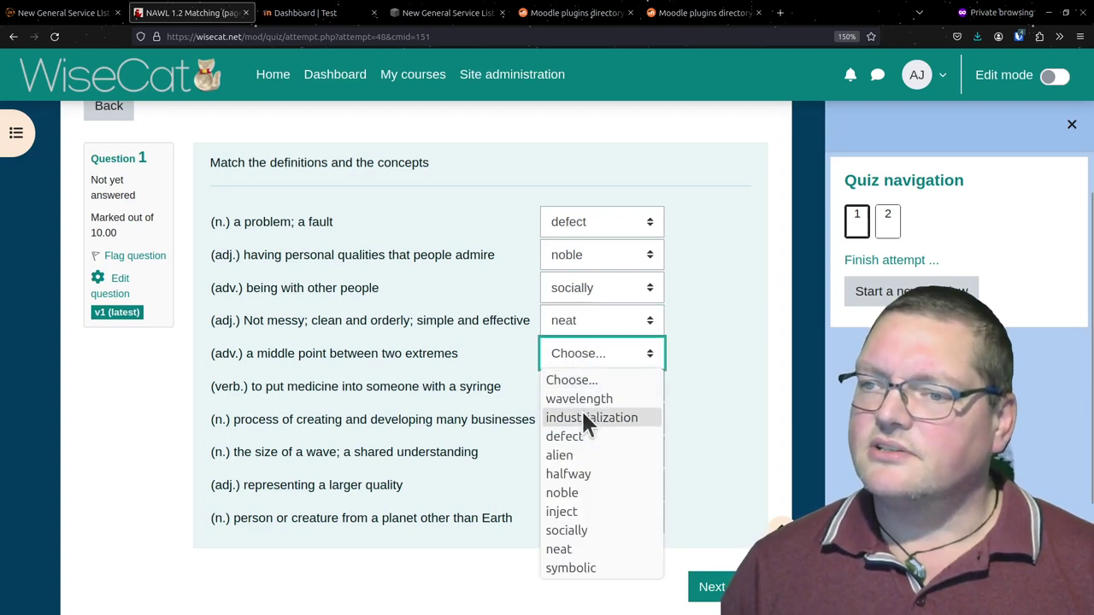
click(581, 417)
click(583, 422)
click(571, 370)
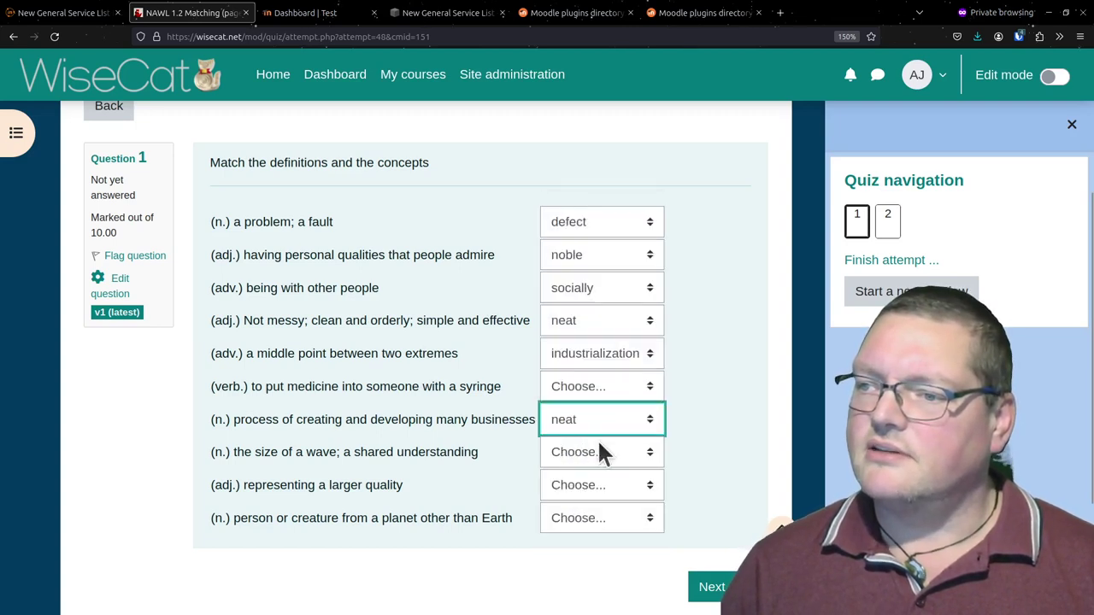
click(599, 444)
click(594, 381)
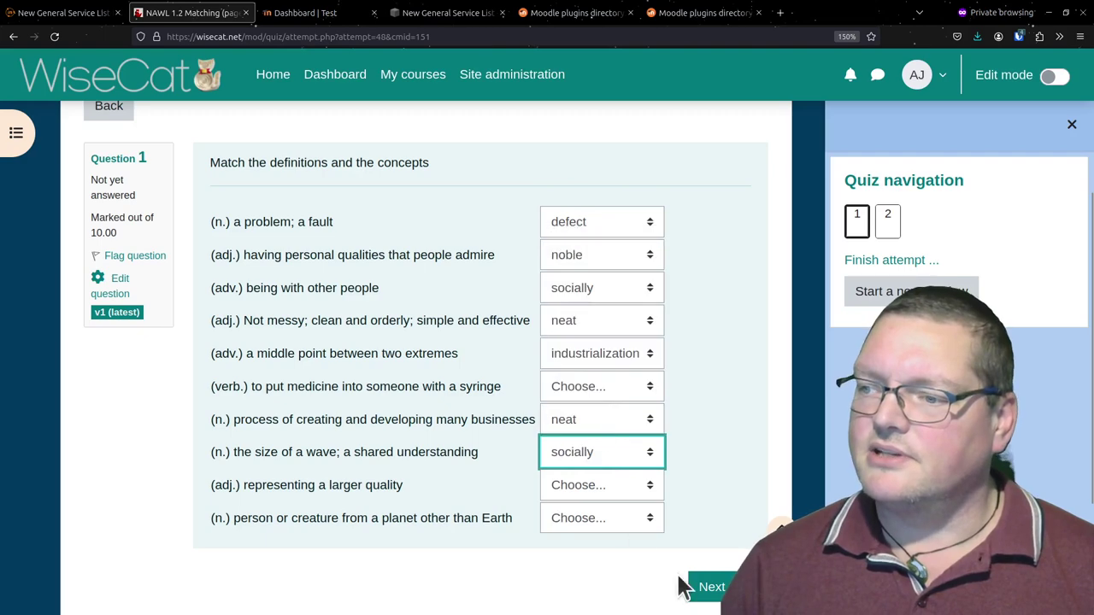
click(689, 587)
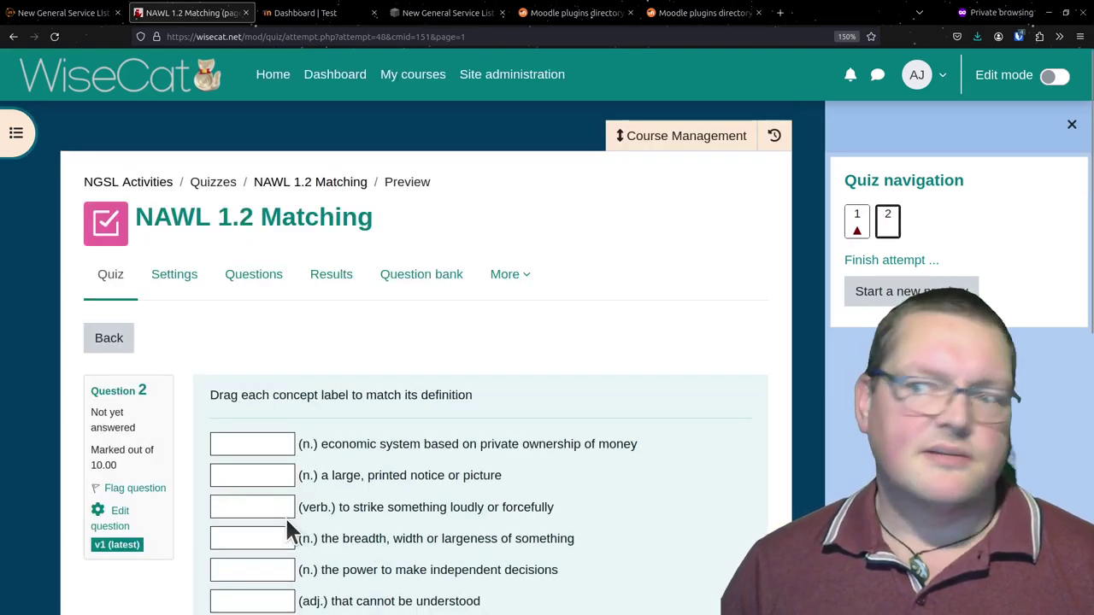
In question 2, place the labels "capitalism", "poster", "unintelligible" and "bang" in the first four blanks, in that order
scroll(287, 521, down, 5)
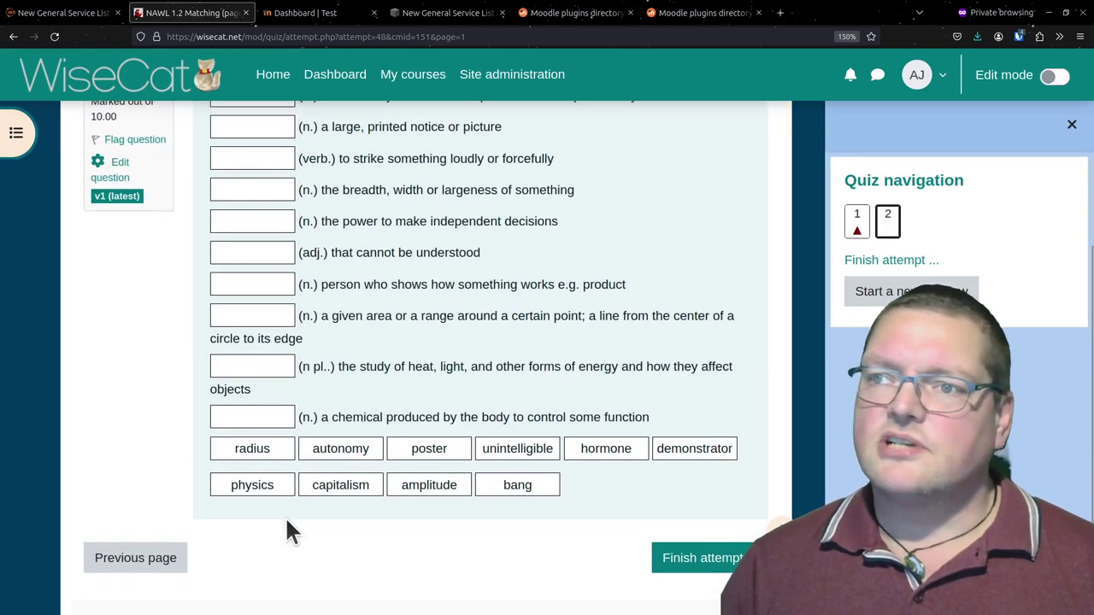
scroll(287, 523, up, 2)
scroll(287, 523, down, 2)
scroll(287, 523, up, 2)
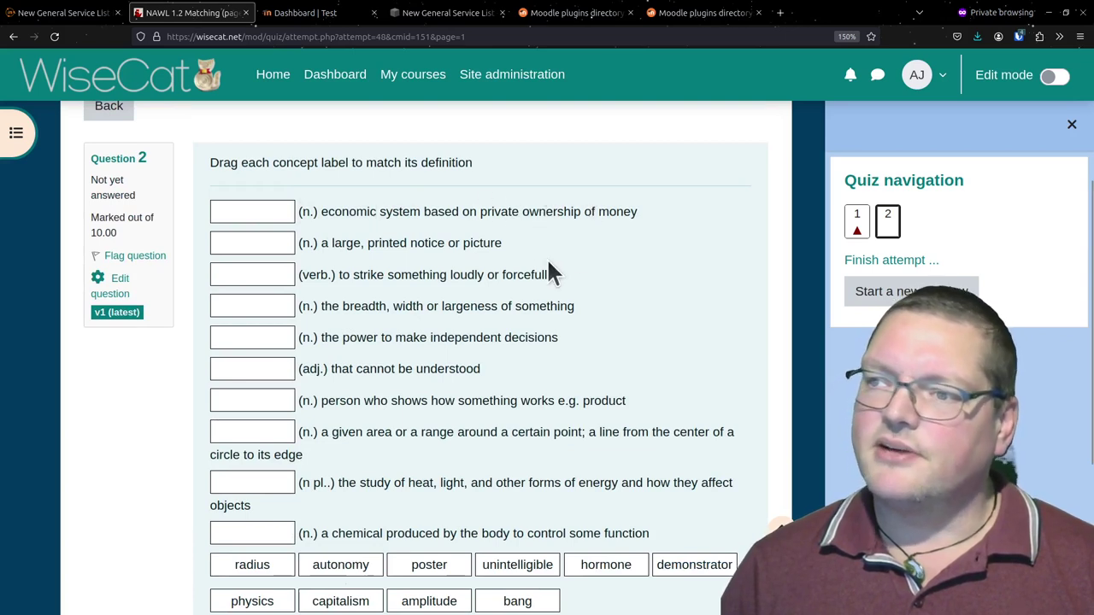
drag(337, 600, 259, 202)
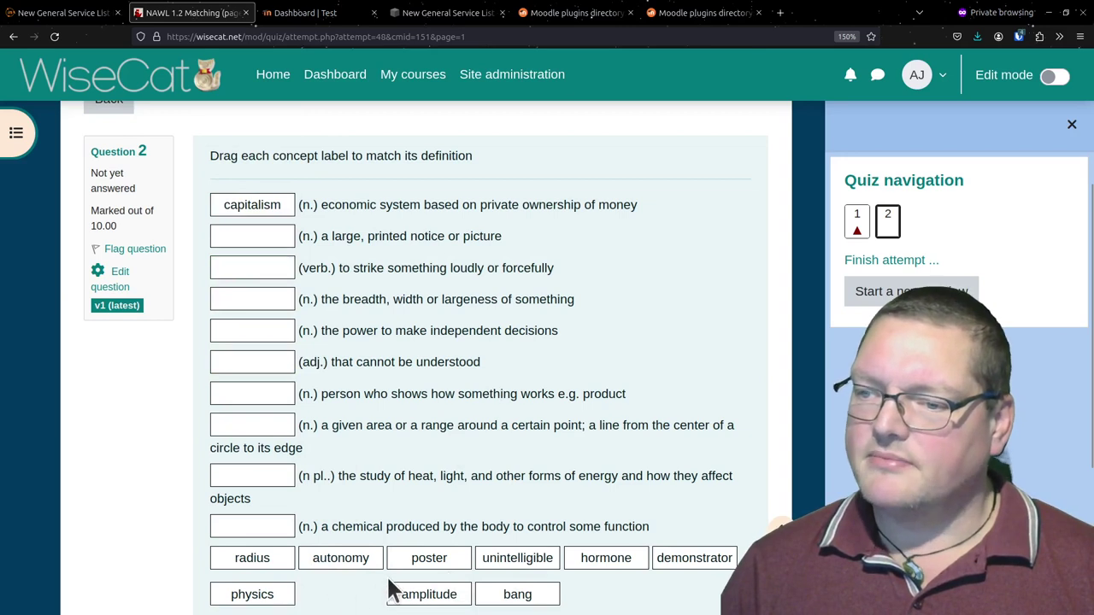
drag(427, 567, 254, 237)
drag(485, 564, 255, 270)
drag(485, 594, 253, 271)
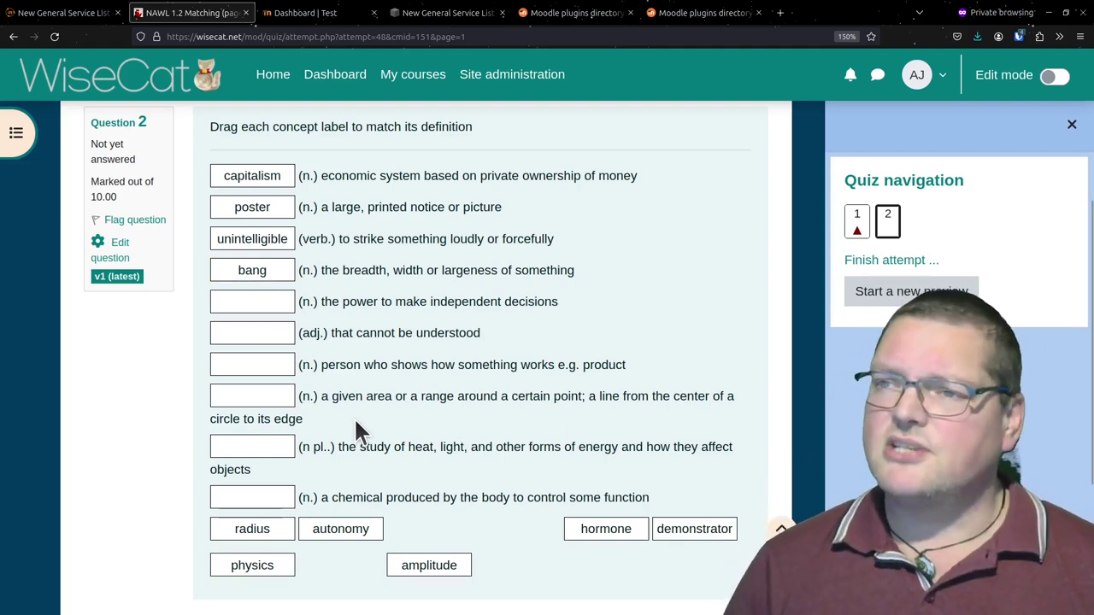
Return to question 1 and change the answer for "(n.) a problem; a fault" to "halfway"
scroll(425, 521, down, 3)
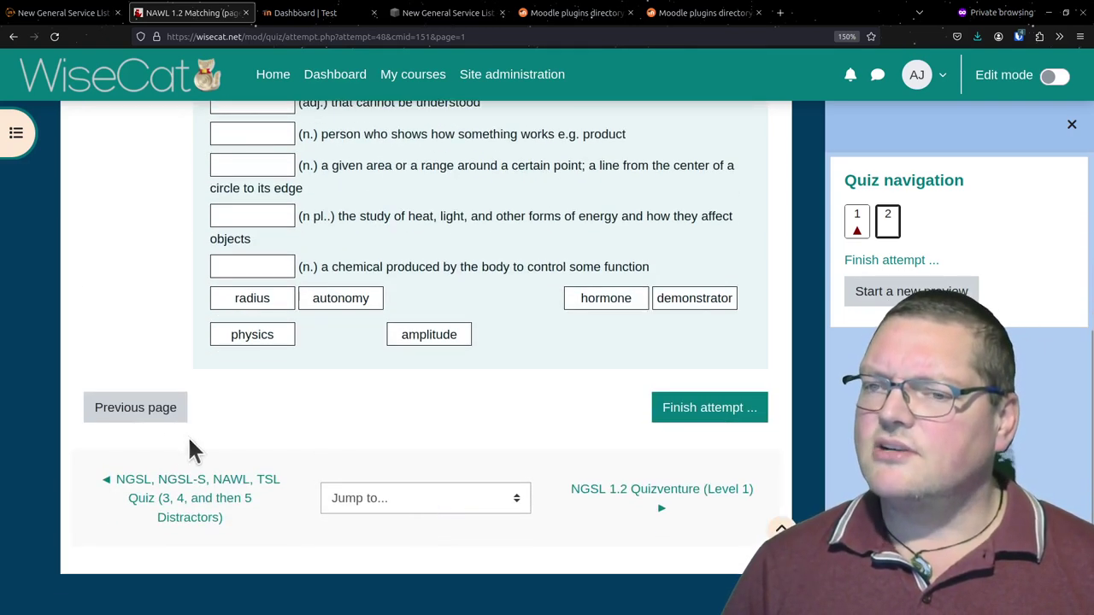
click(139, 412)
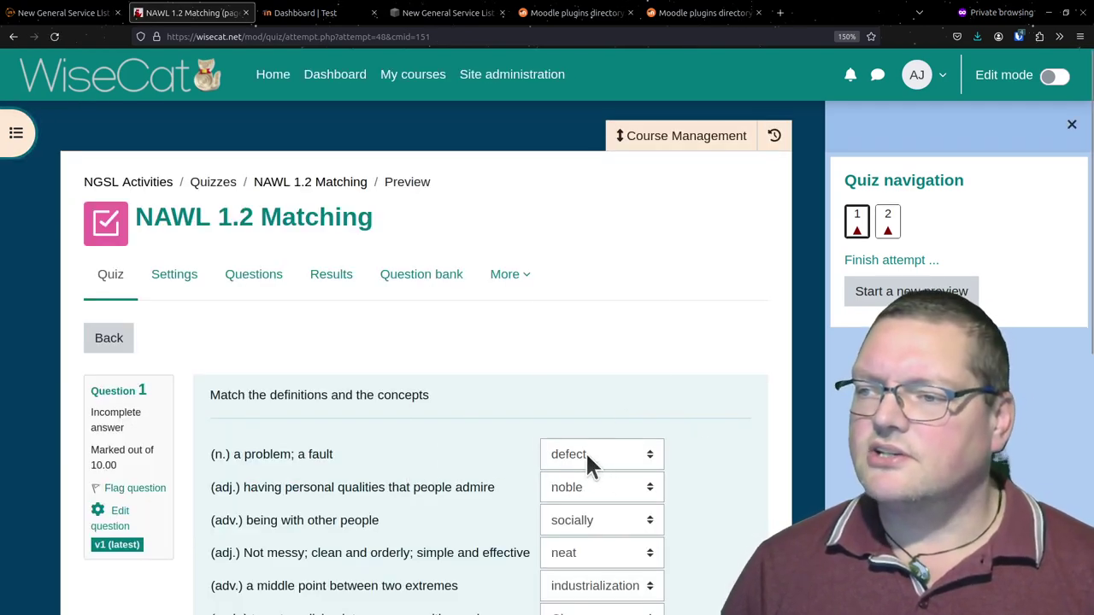
click(586, 452)
key(Down)
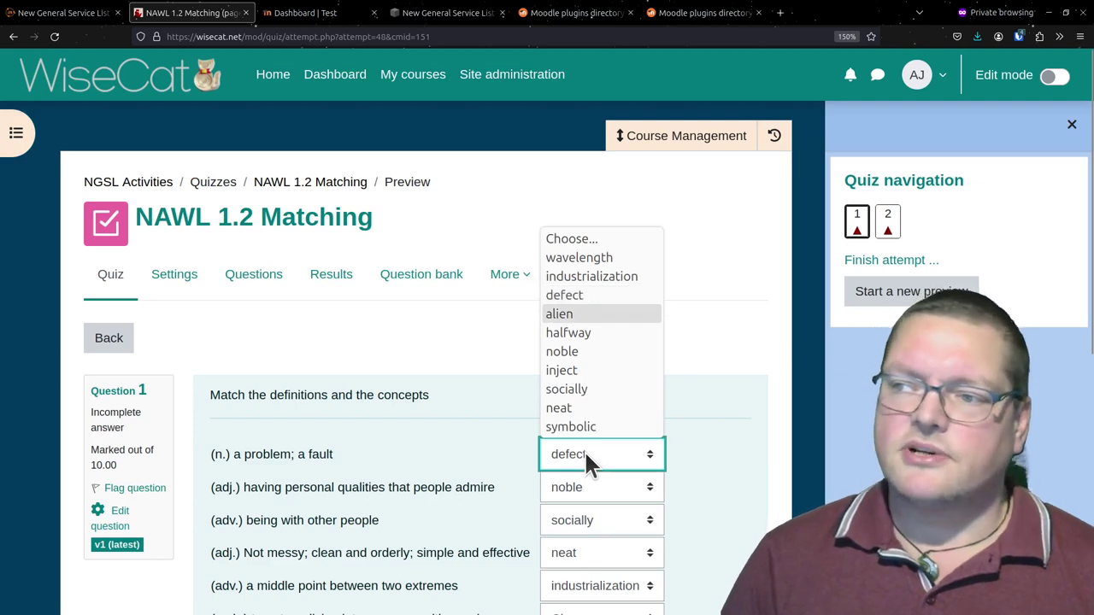
key(Down)
key(Down)
key(Up)
key(Return)
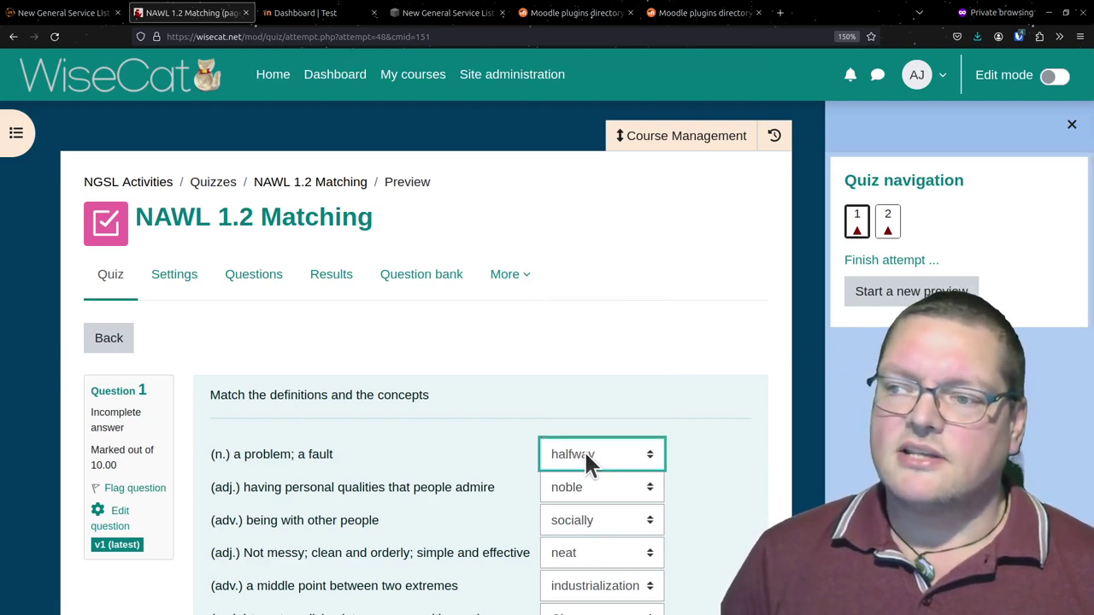
key(Tab)
key(Tab)
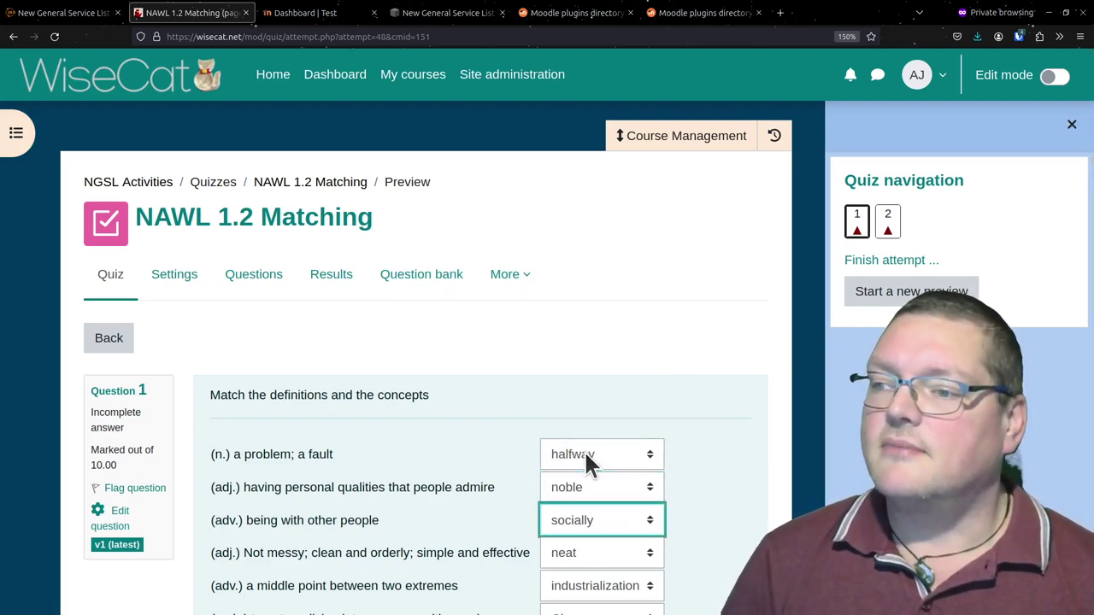
key(Tab)
key(Tab)
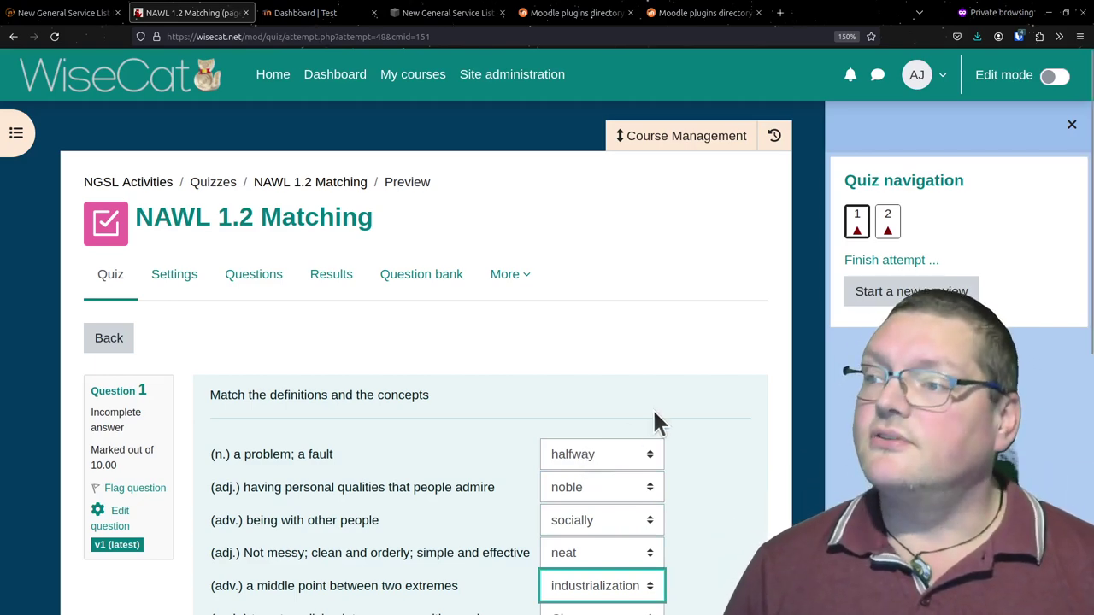
Proceed past question 2, finish the attempt and submit all answers for grading
scroll(654, 414, down, 5)
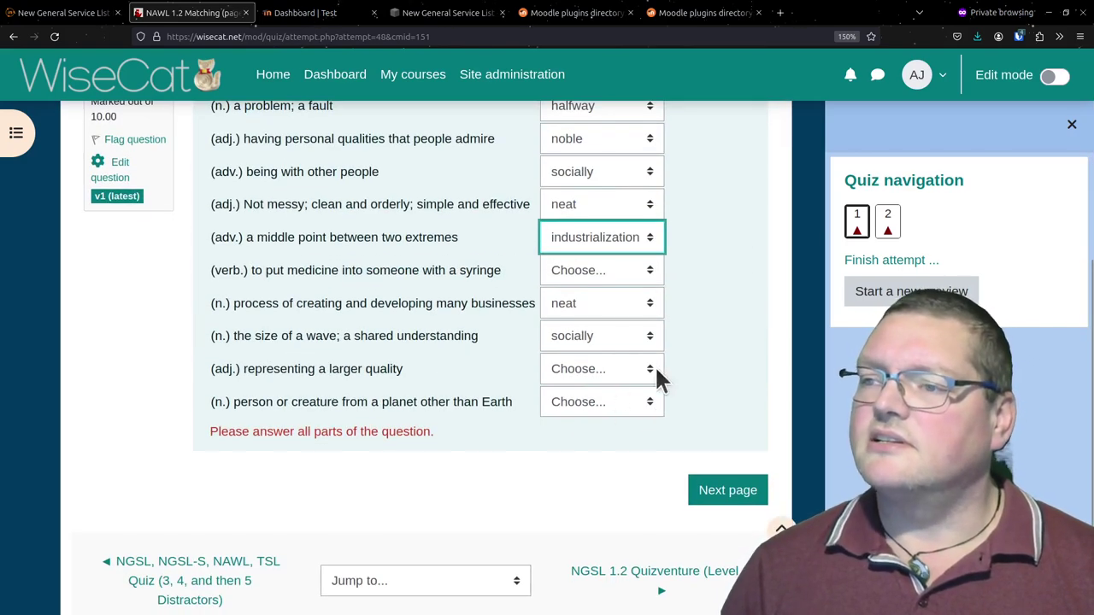
click(727, 490)
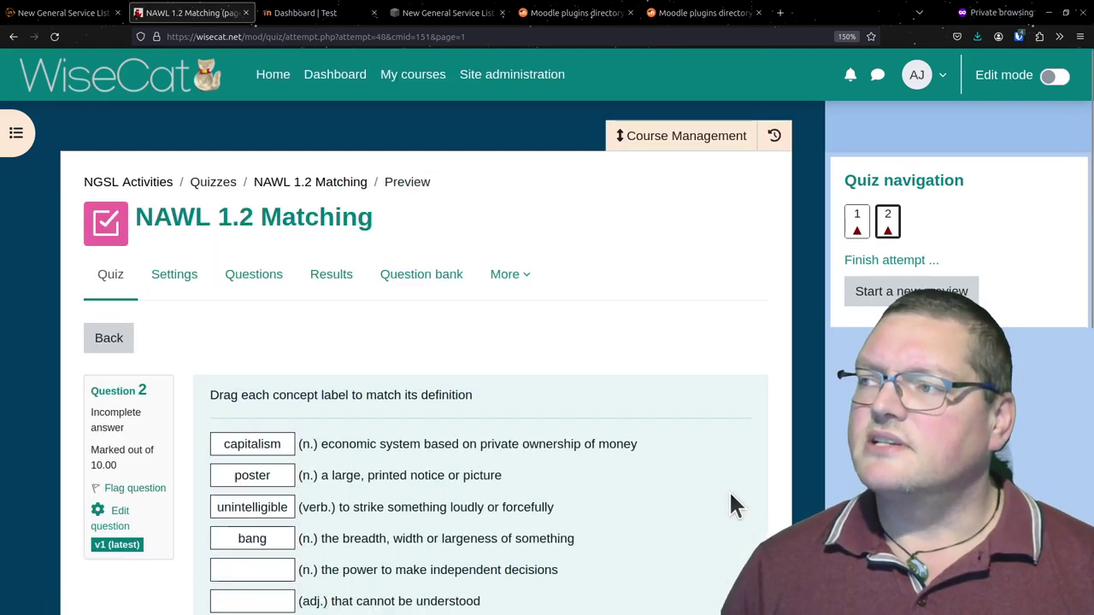
scroll(731, 494, down, 5)
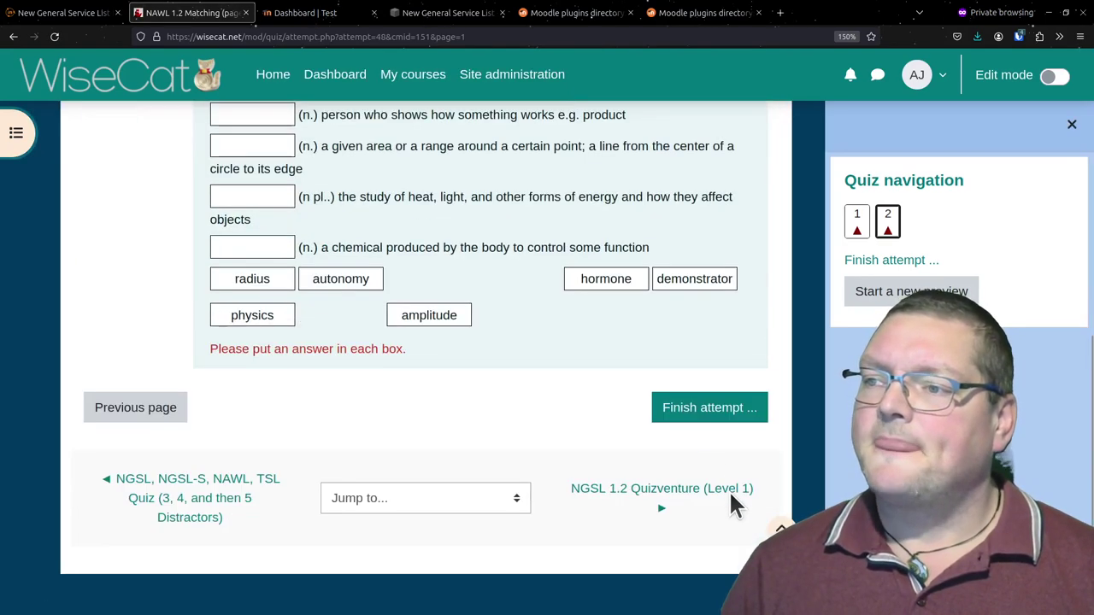
click(702, 407)
scroll(646, 425, down, 3)
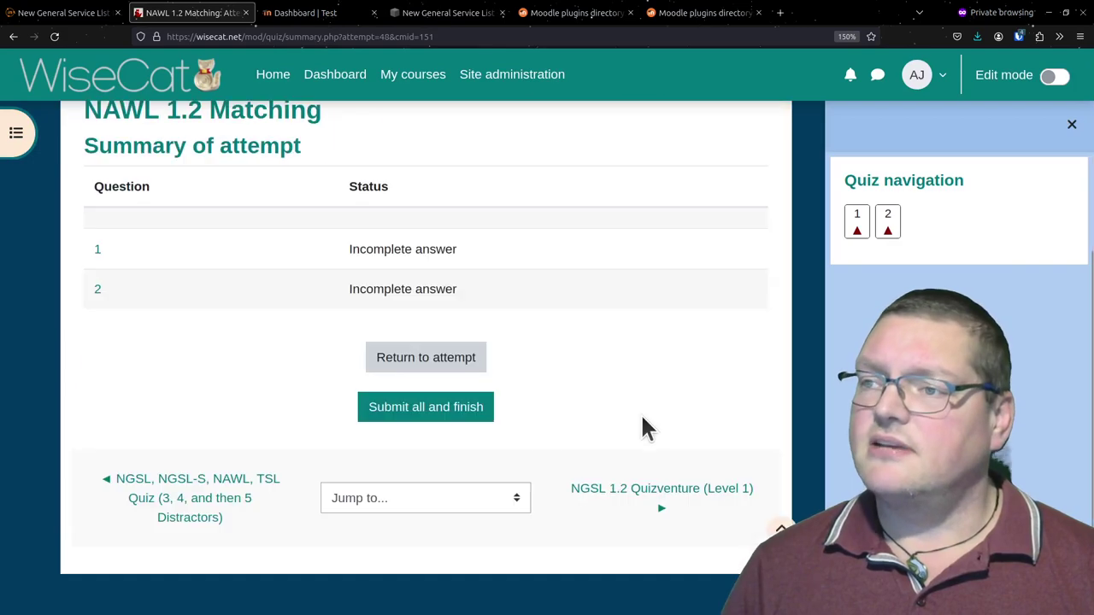
click(372, 413)
click(671, 275)
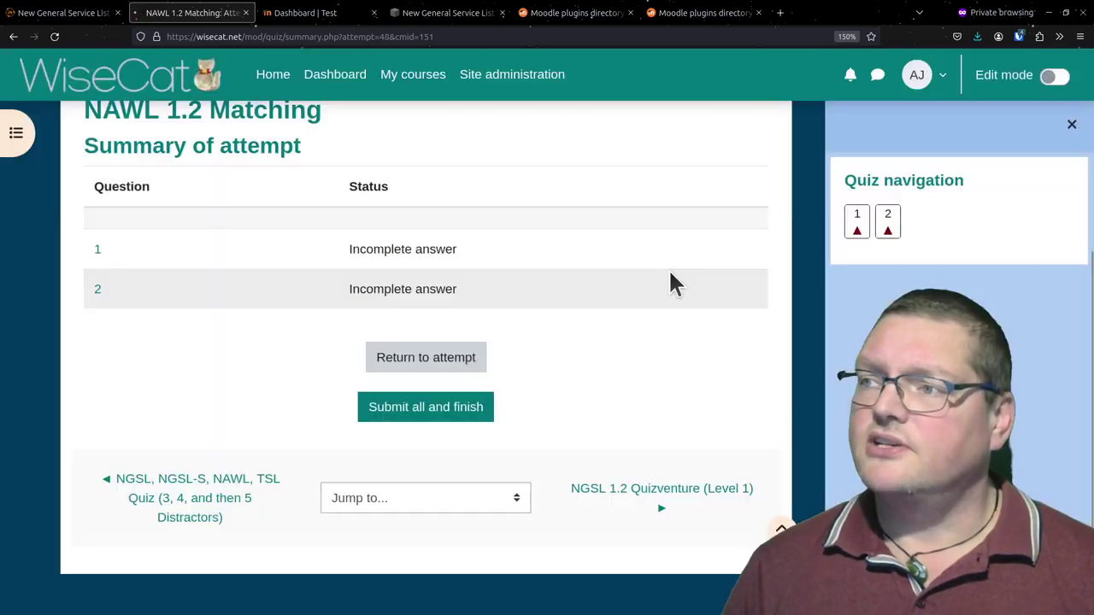
Examine the answer marks and correct-answer feedback for questions 1 and 2 in the attempt review
scroll(647, 317, down, 4)
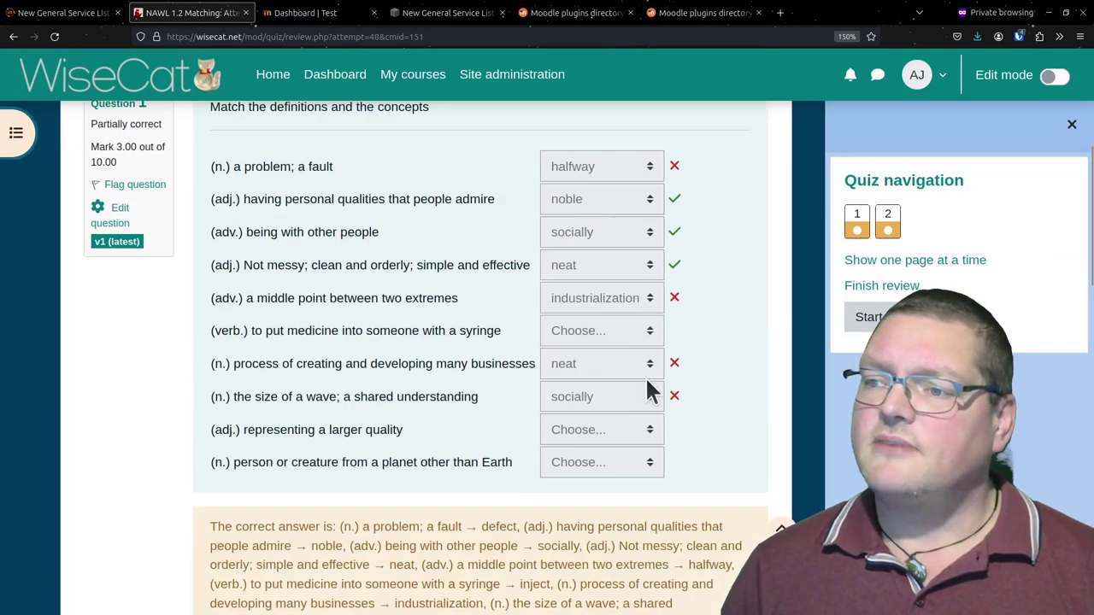
scroll(652, 384, down, 3)
drag(339, 410, 621, 510)
click(621, 510)
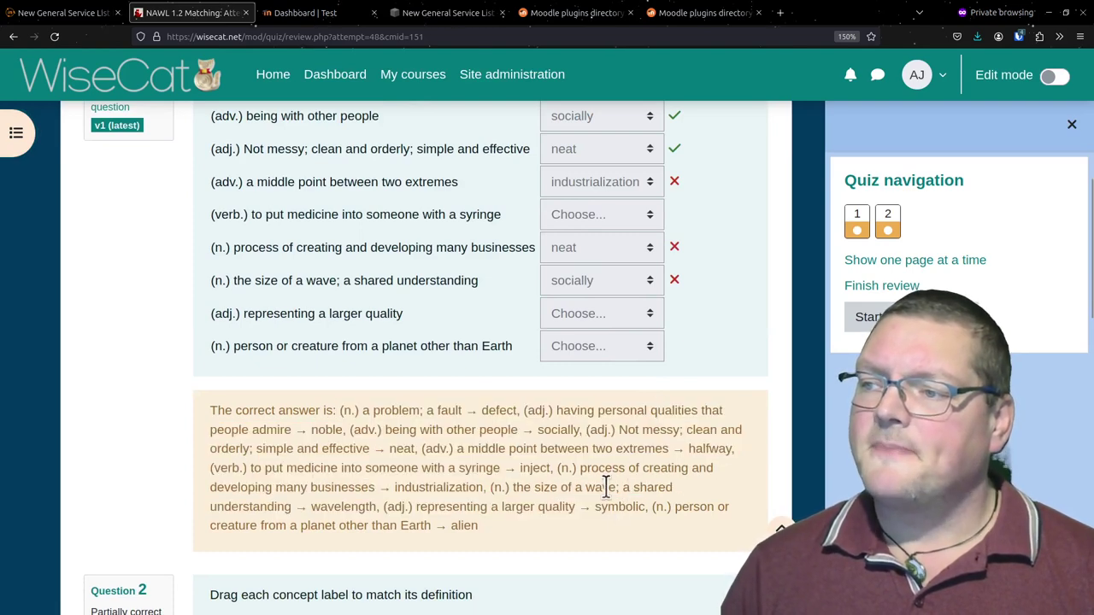
scroll(604, 489, down, 5)
scroll(603, 489, down, 5)
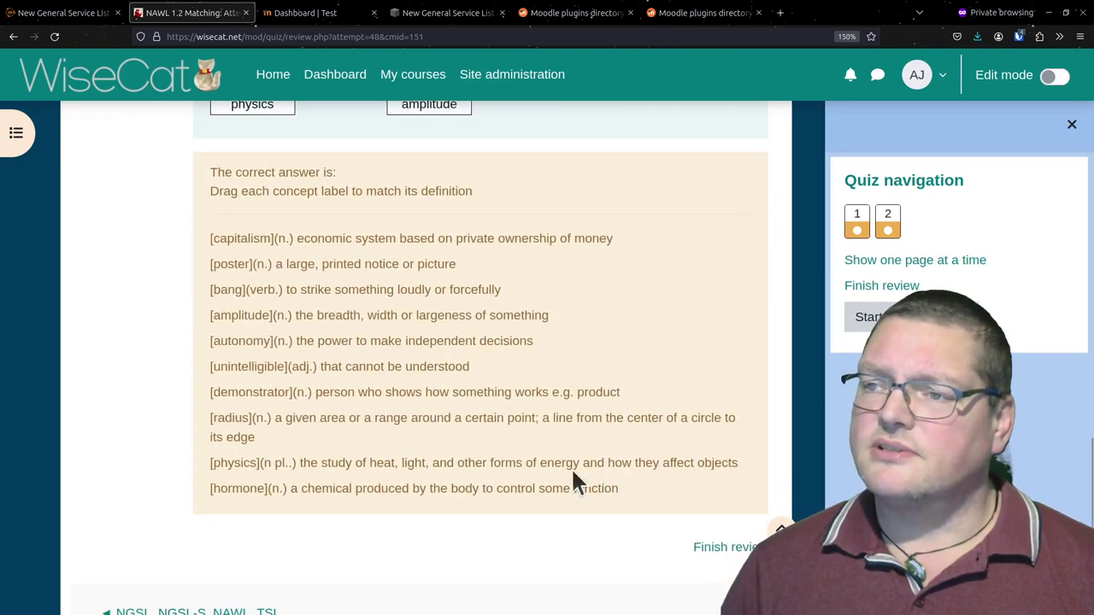
drag(262, 265, 464, 486)
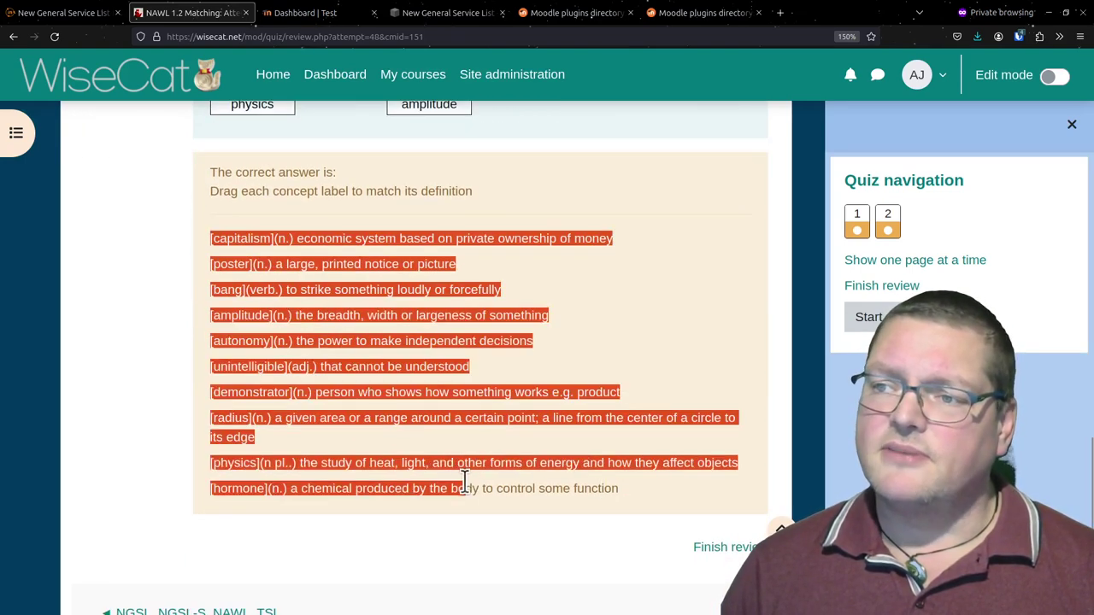
click(464, 483)
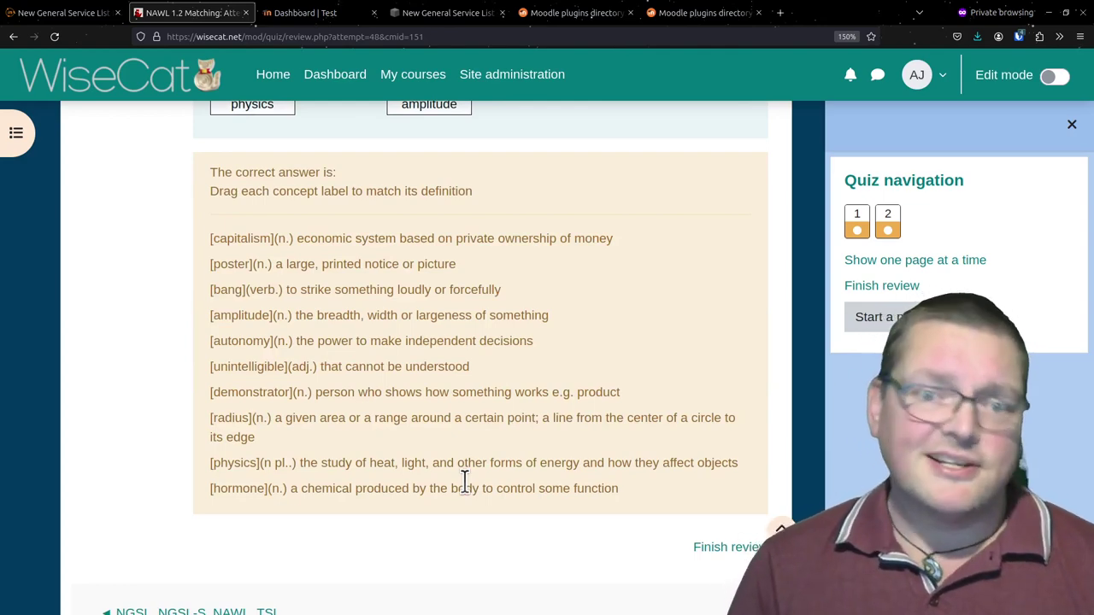
Go back over the reviewed answers and check the overall grade in the attempt summary
scroll(469, 482, up, 2)
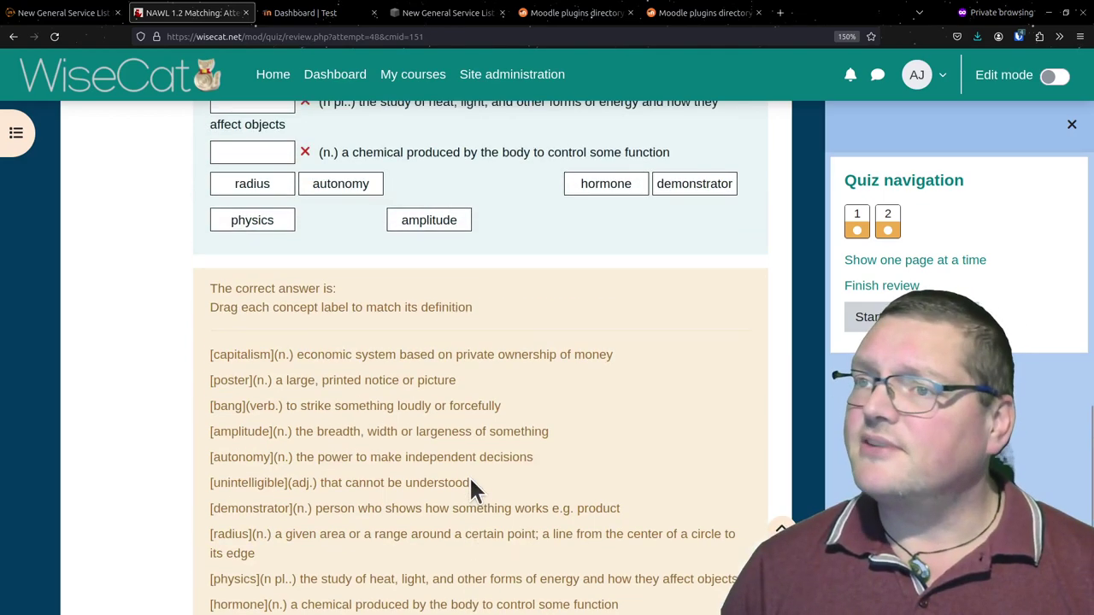
scroll(420, 454, up, 8)
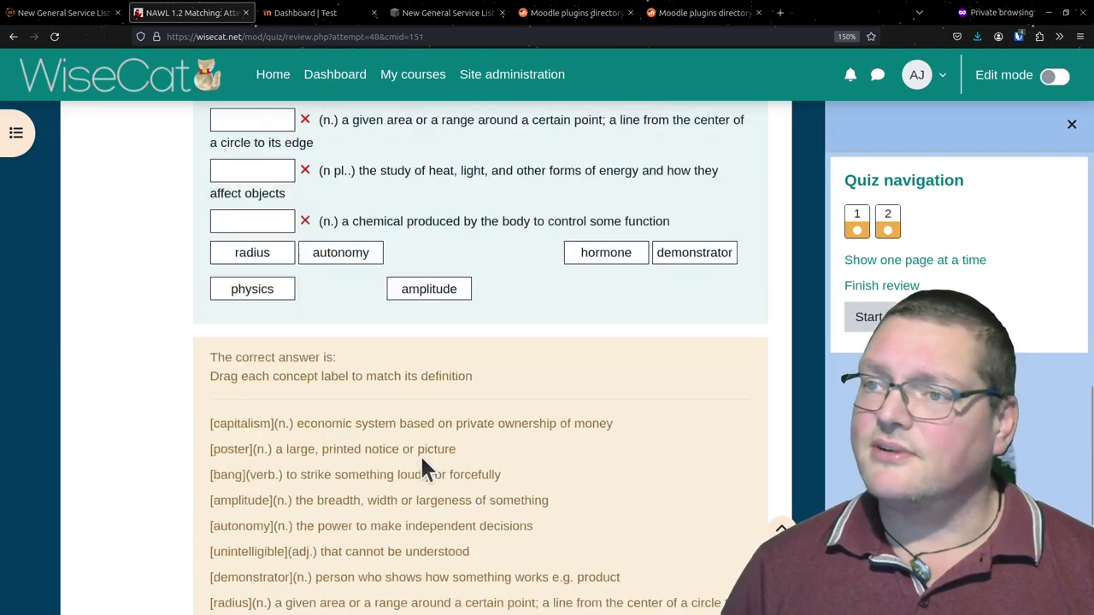
scroll(419, 454, up, 10)
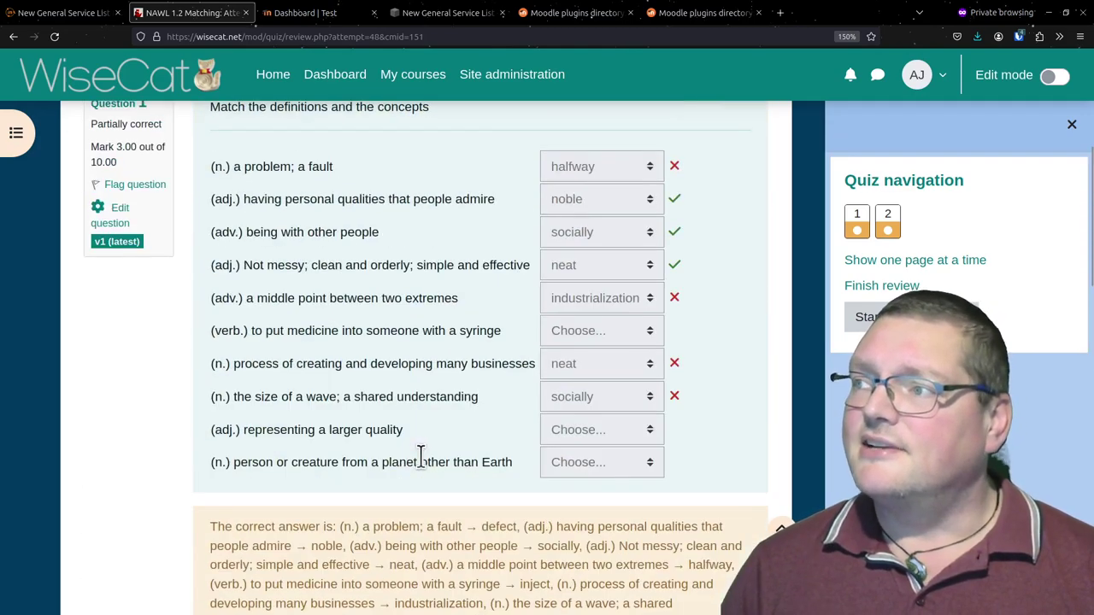
scroll(420, 454, down, 1)
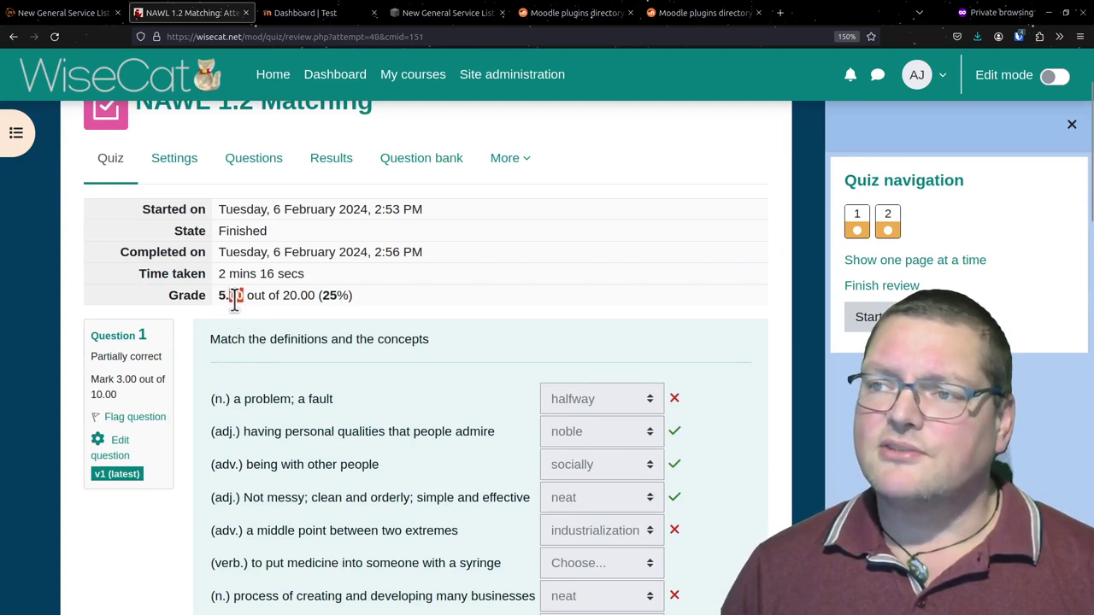
drag(325, 296, 245, 295)
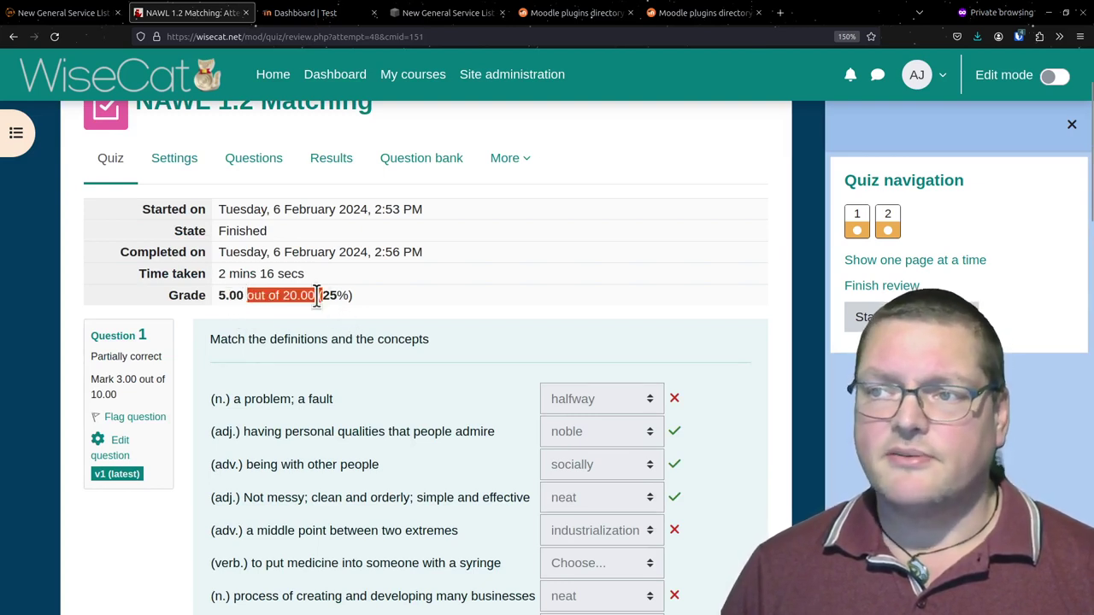
Start a new preview of the NAWL 1.2 Matching quiz and look over the definitions in question 1
click(374, 295)
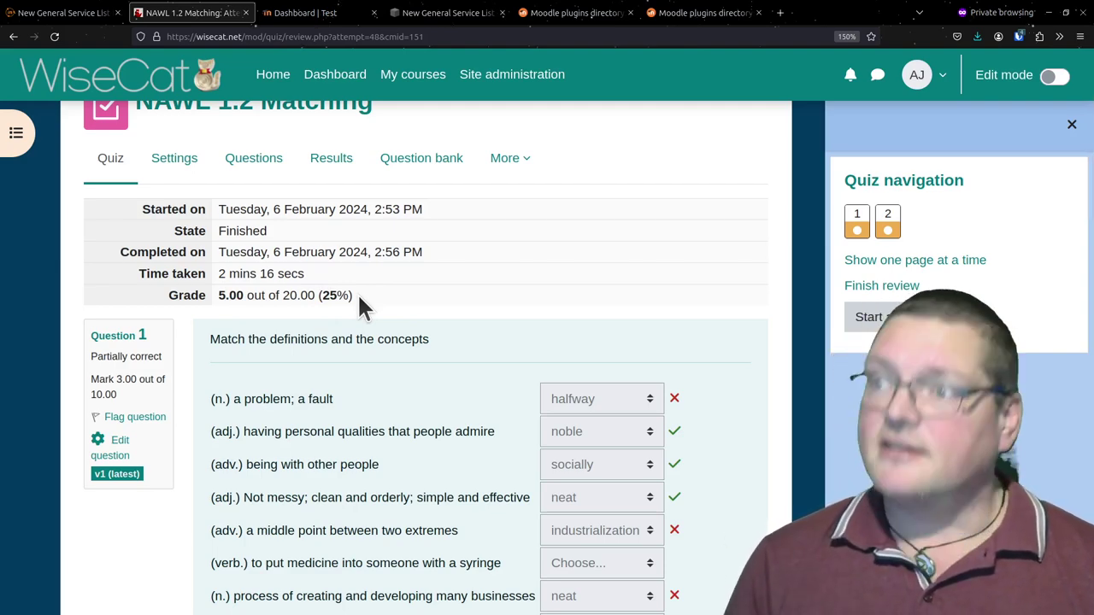
scroll(342, 462, down, 2)
scroll(343, 461, down, 3)
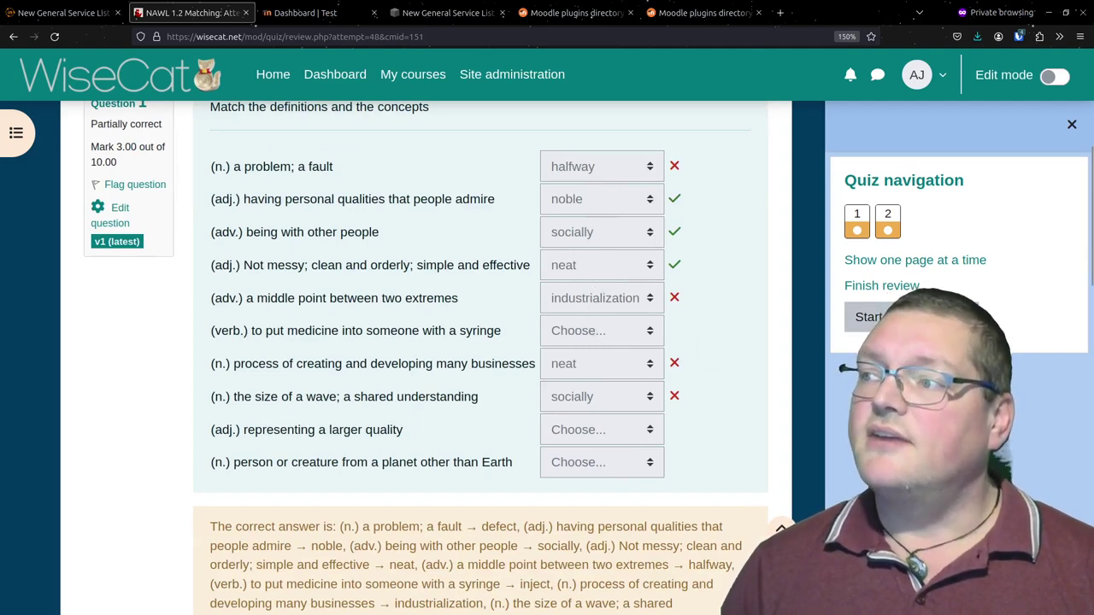
click(870, 317)
scroll(786, 427, down, 2)
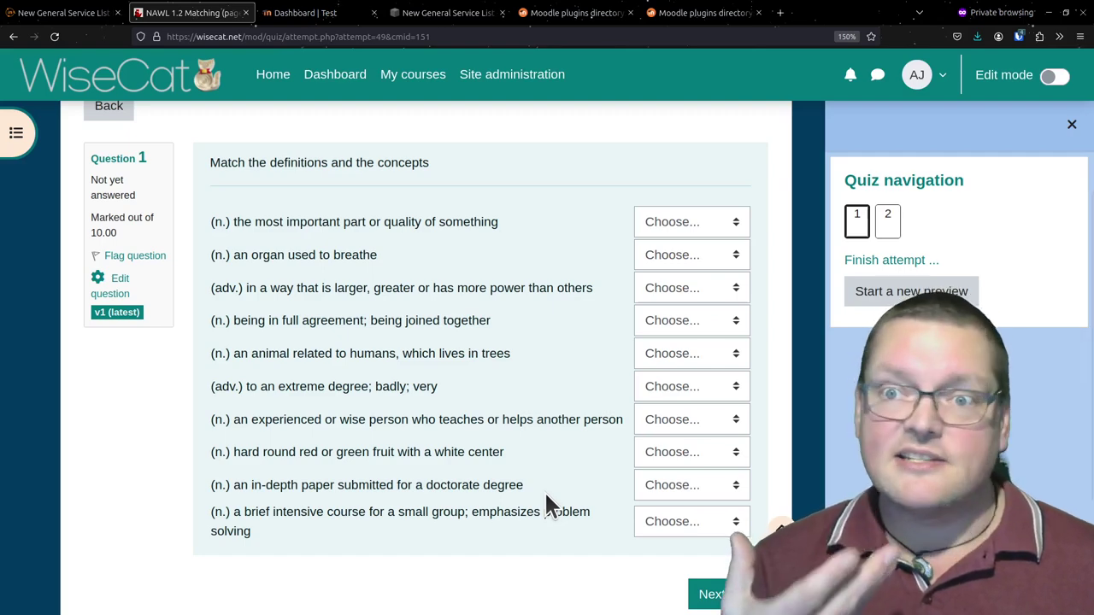
scroll(547, 497, down, 3)
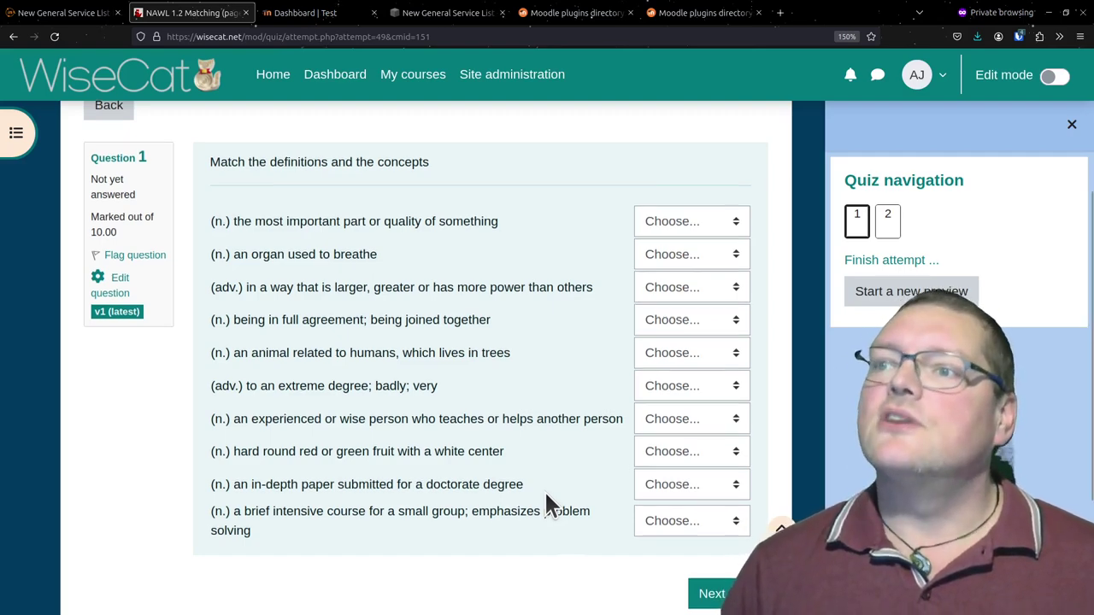
scroll(547, 497, up, 5)
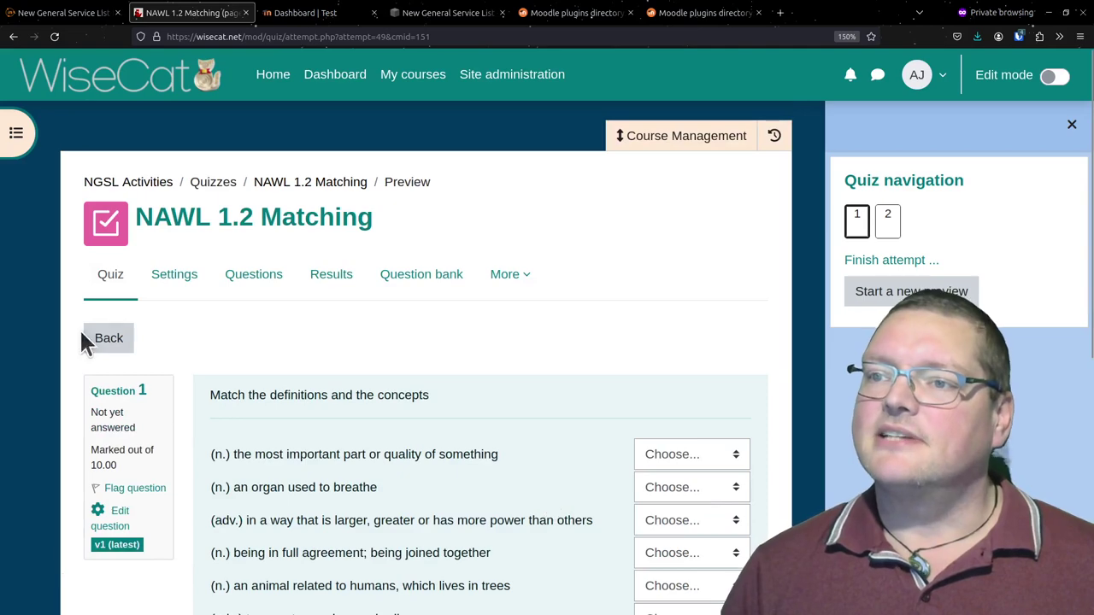
Leave the quiz preview and return to the NGSL Activities course page
click(109, 282)
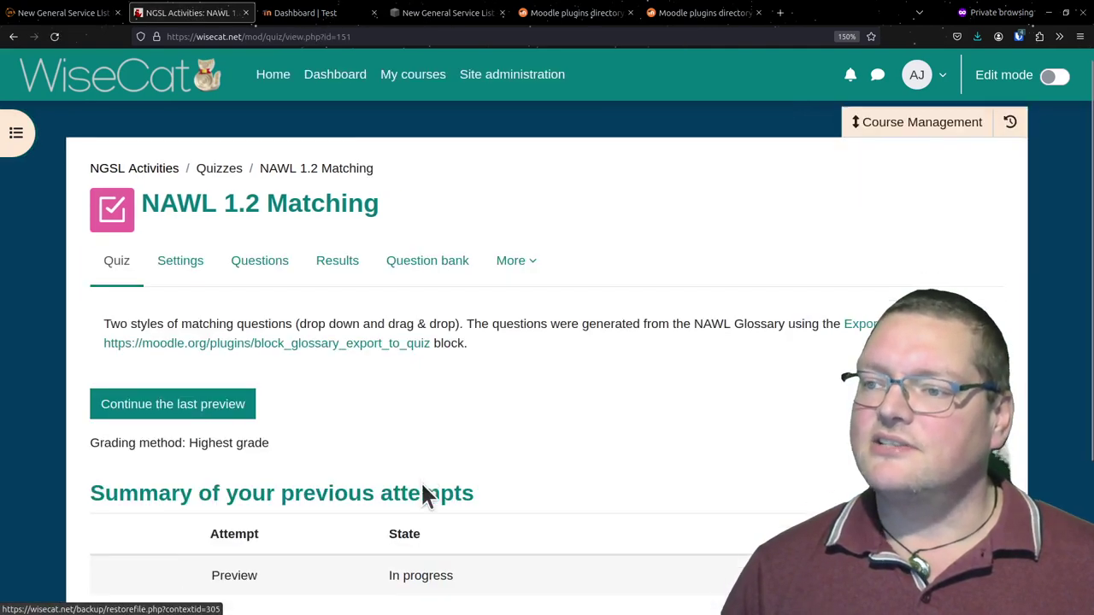
scroll(420, 481, down, 2)
scroll(420, 482, up, 2)
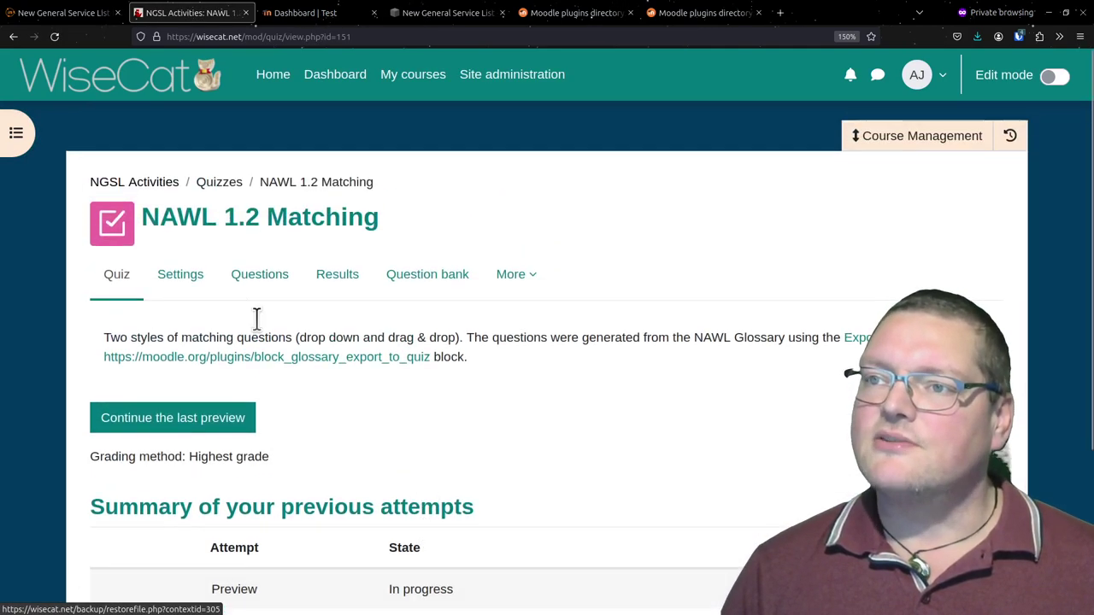
click(162, 190)
scroll(255, 344, down, 3)
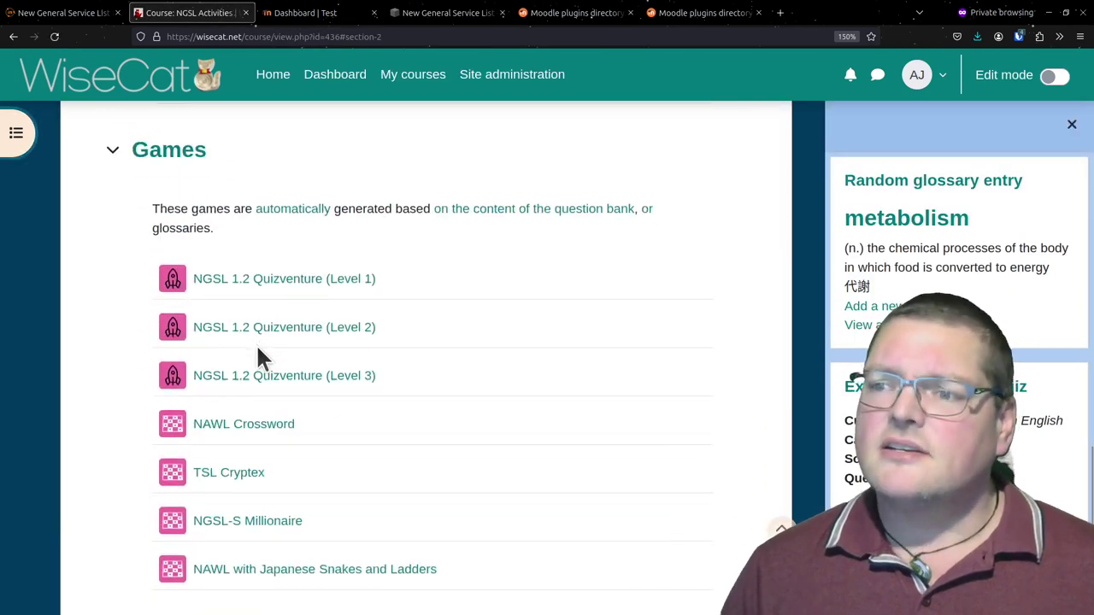
Look over the course's glossaries and quizzes, and view the auto-linked glossary definition of "website" in the Quizzes description
scroll(255, 344, up, 6)
scroll(255, 344, up, 2)
scroll(256, 344, down, 2)
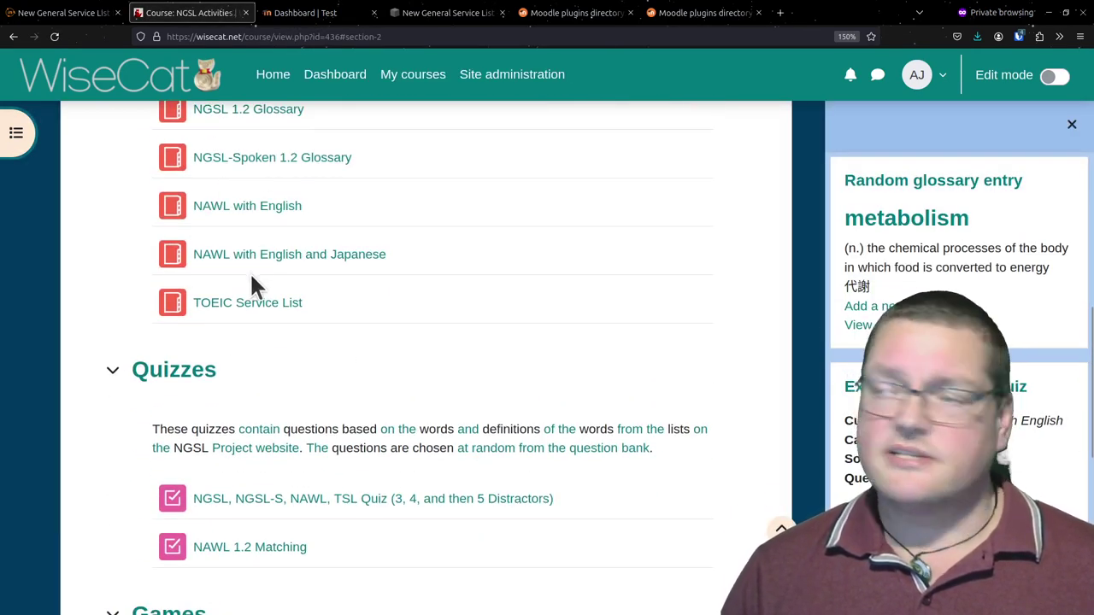
scroll(251, 282, up, 4)
scroll(293, 359, down, 6)
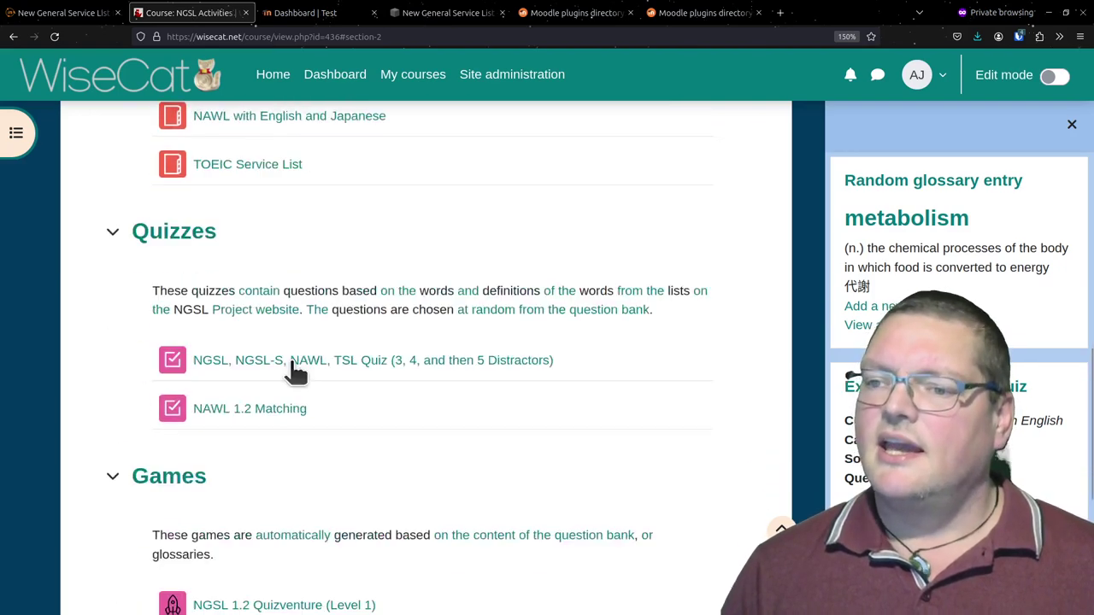
scroll(295, 370, down, 2)
scroll(389, 392, up, 5)
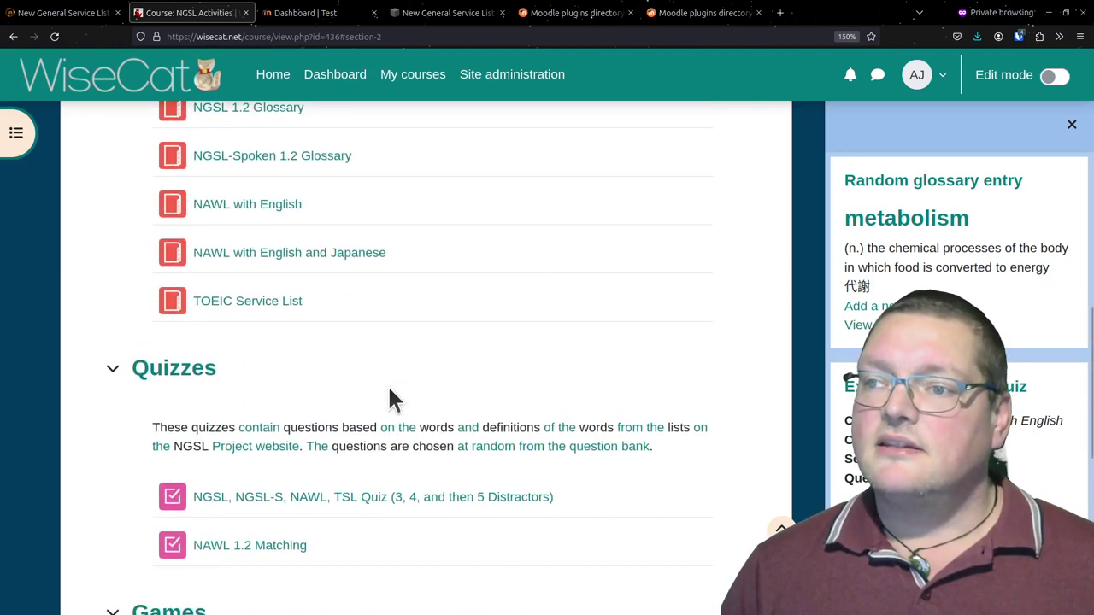
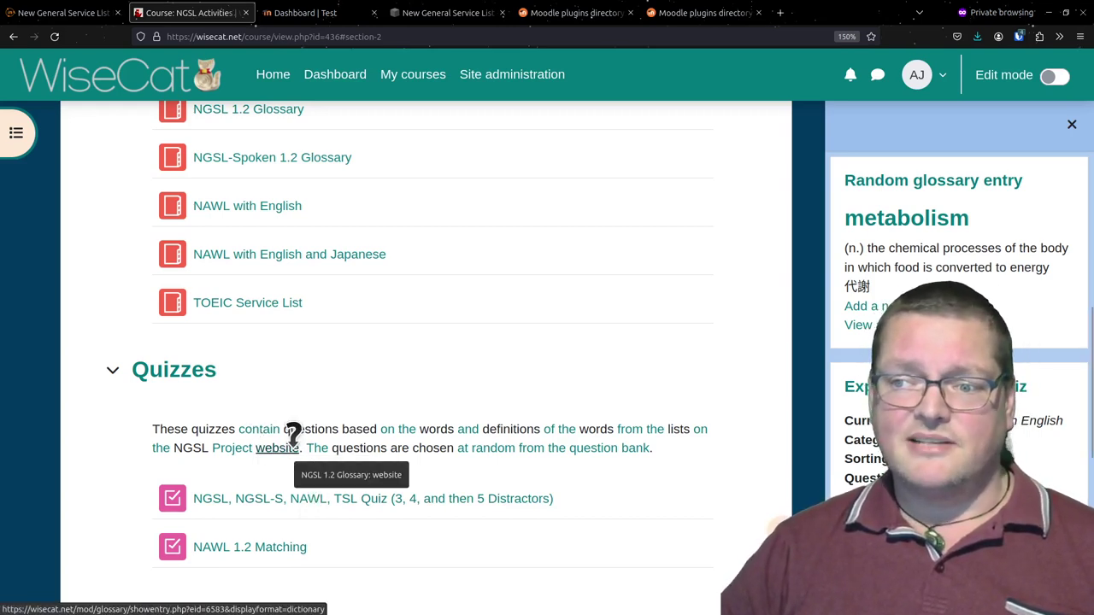
click(289, 446)
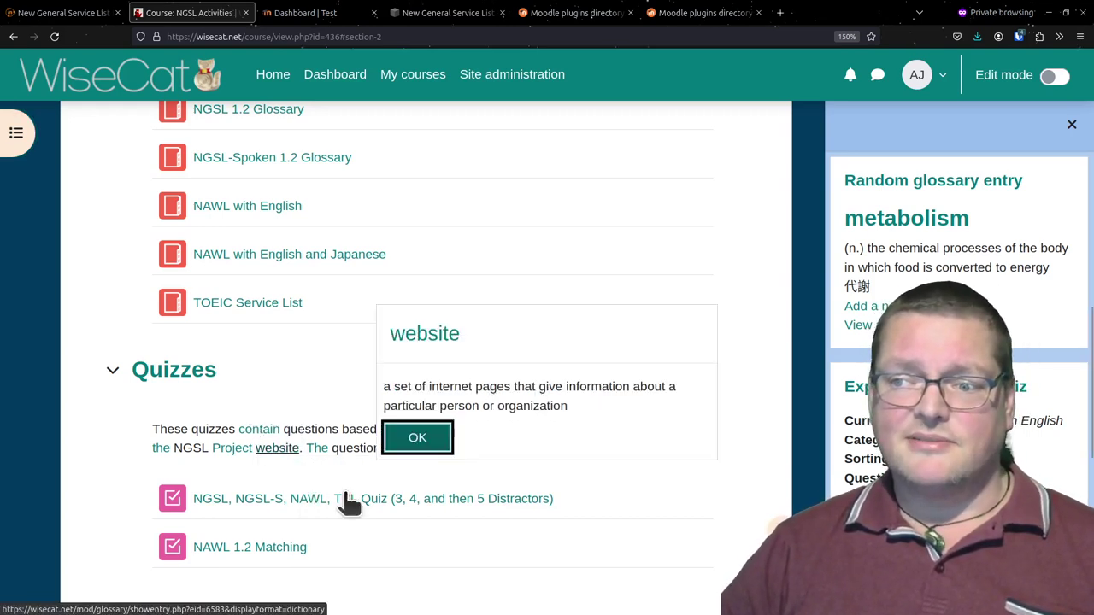
click(438, 445)
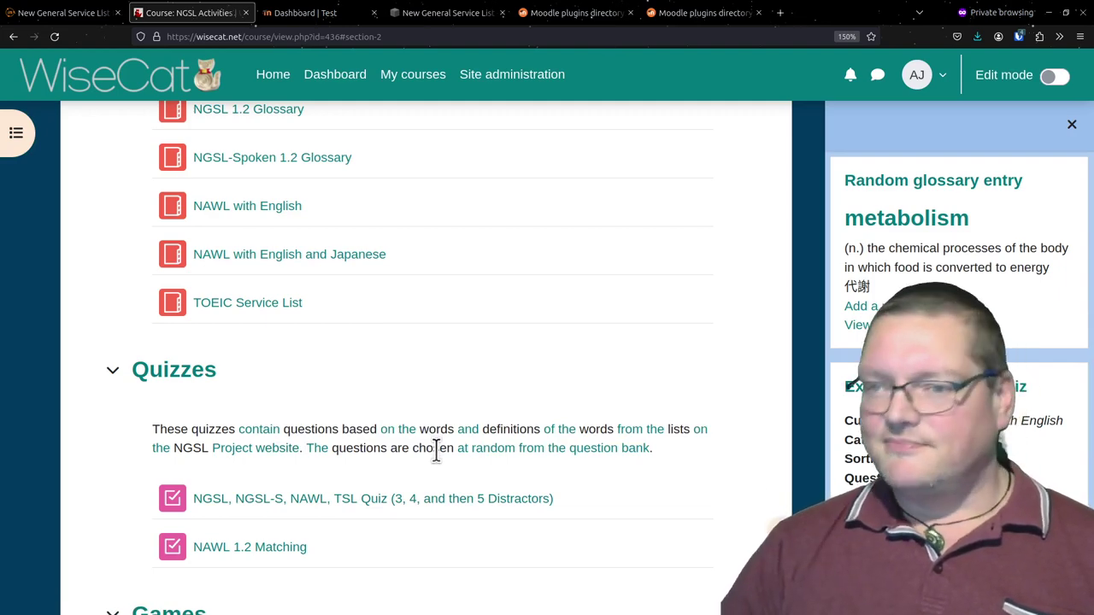
Open the NGSL 1.2 Quizventure (Level 1) game in the Games section
scroll(435, 448, down, 5)
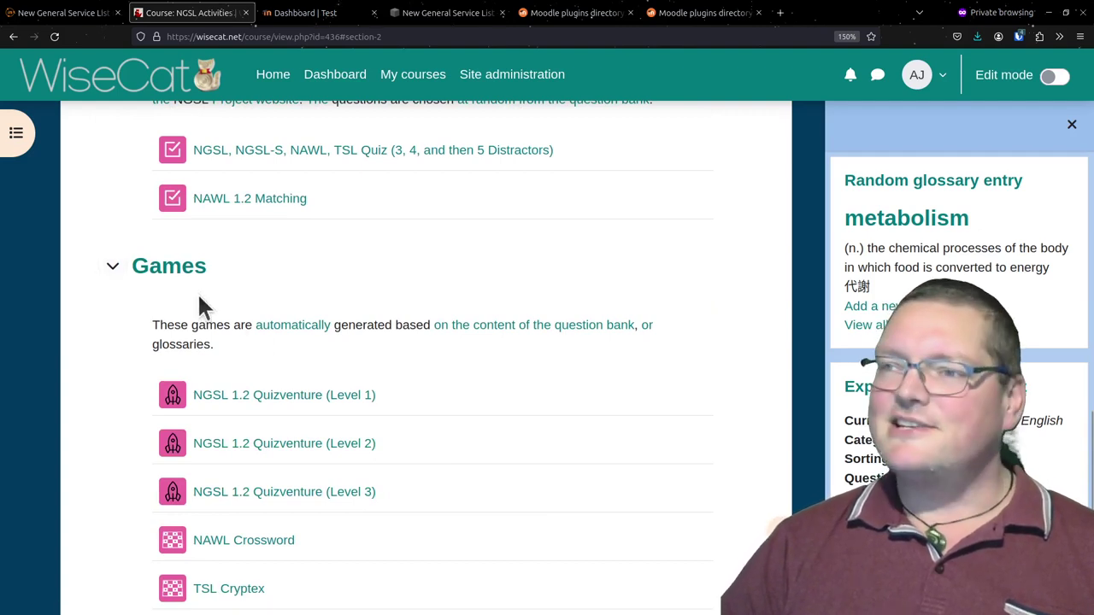
scroll(199, 299, down, 4)
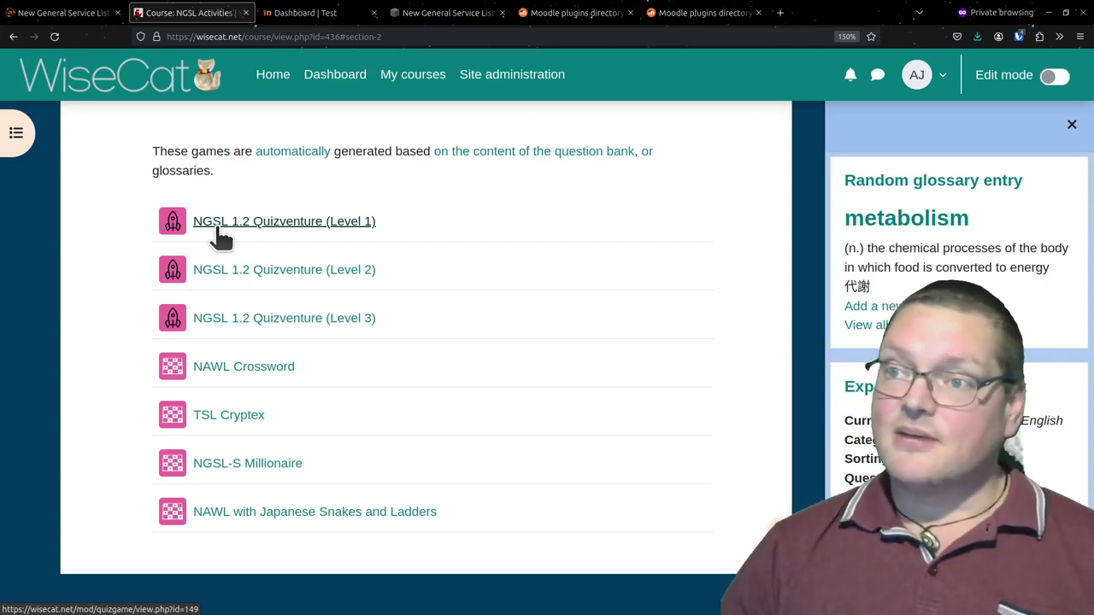
click(217, 229)
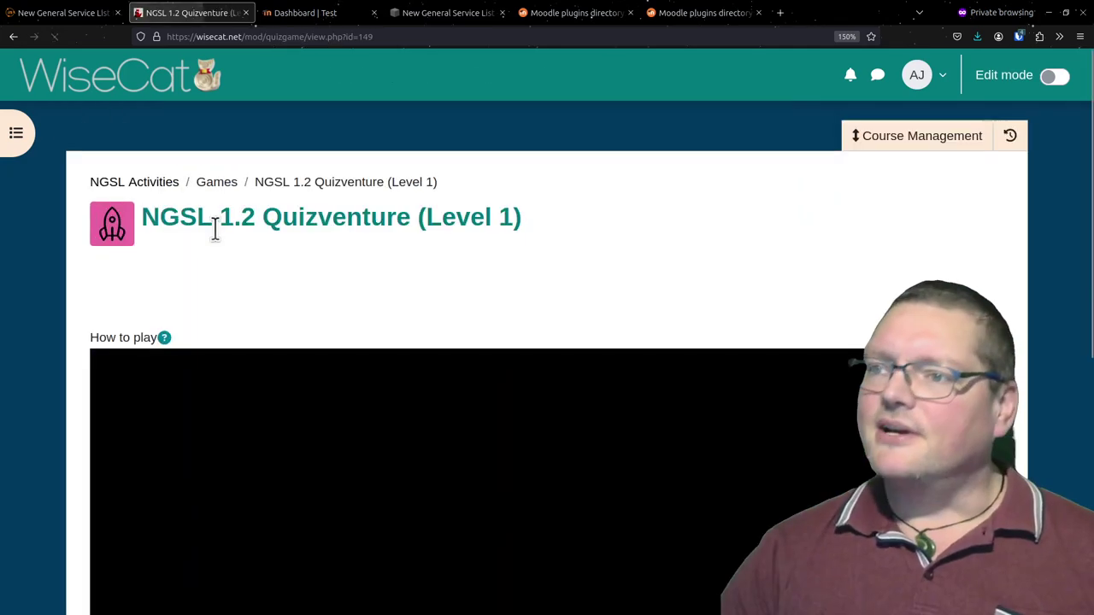
Start the Level 1 Quizventure game with sound enabled and shoot the ship labelled "frighten" for the first definition
scroll(308, 257, down, 3)
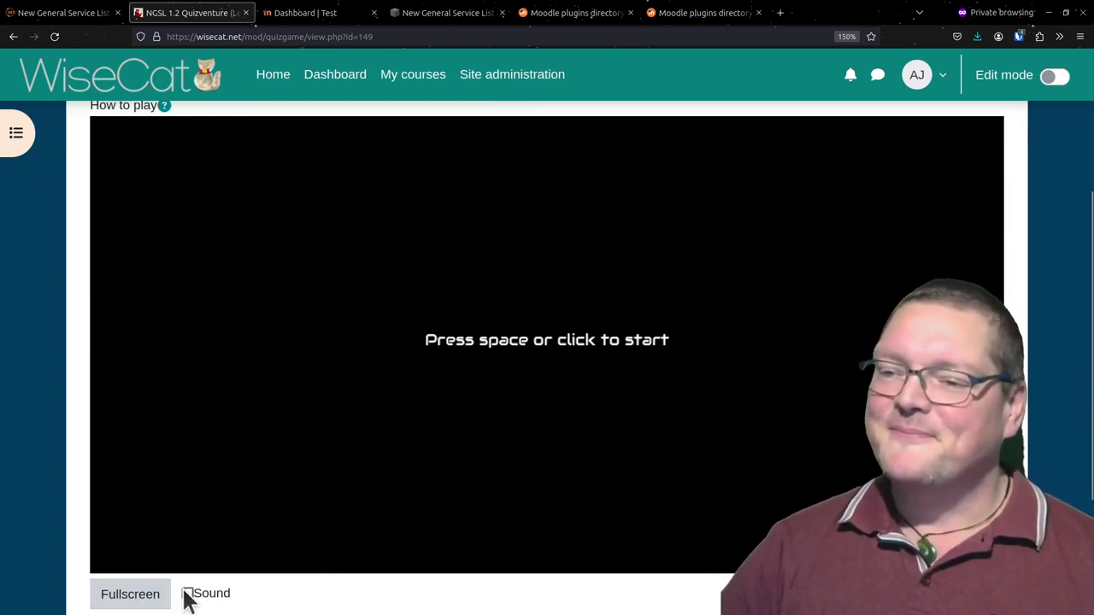
click(357, 446)
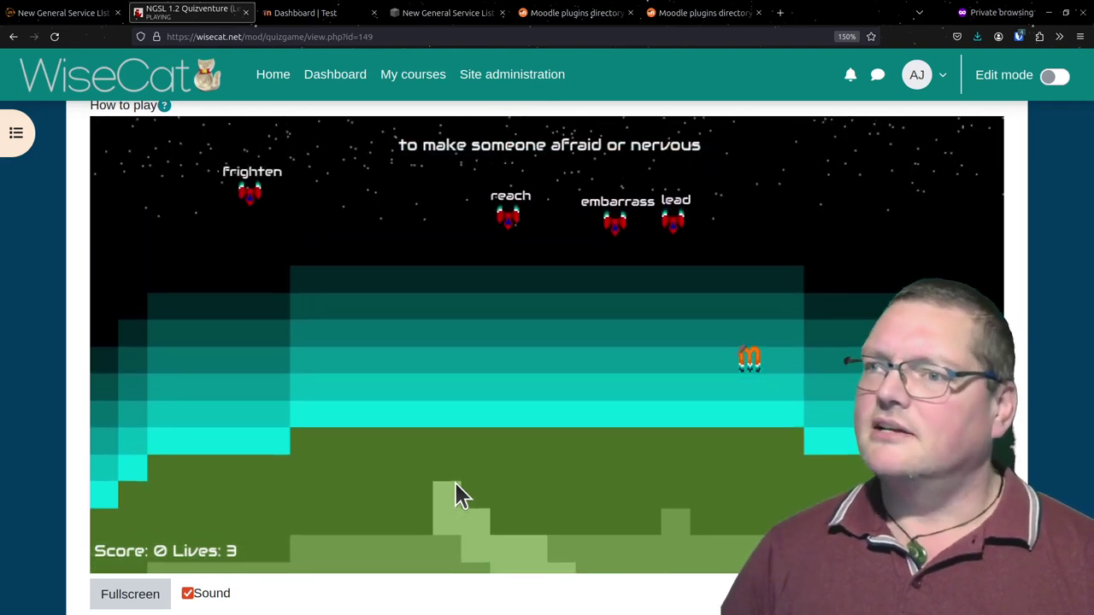
key(Left)
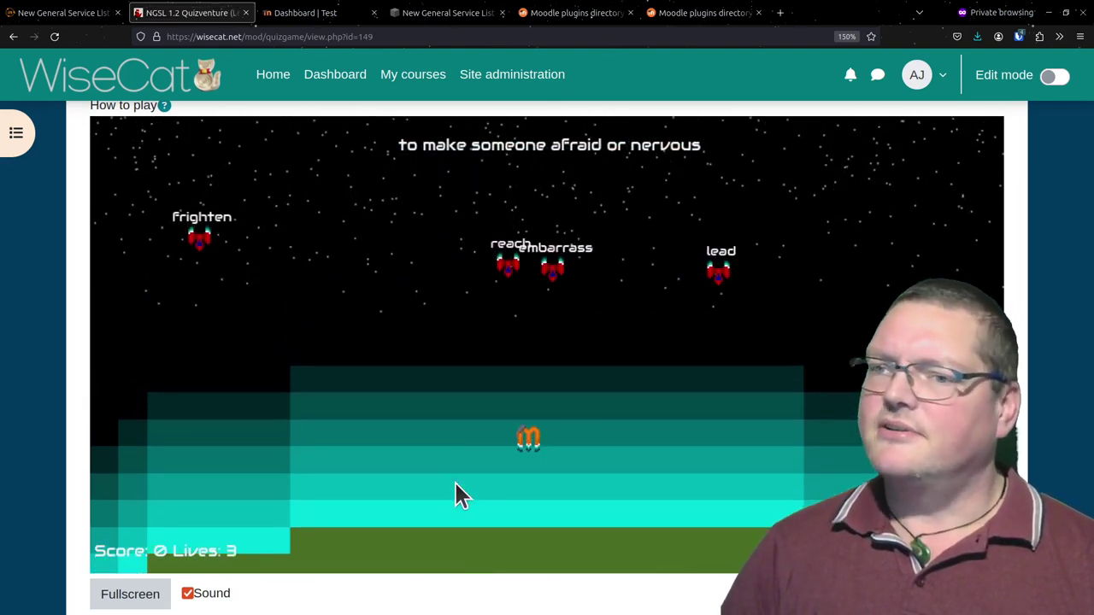
key(space)
key(Left)
key(space)
key(Right)
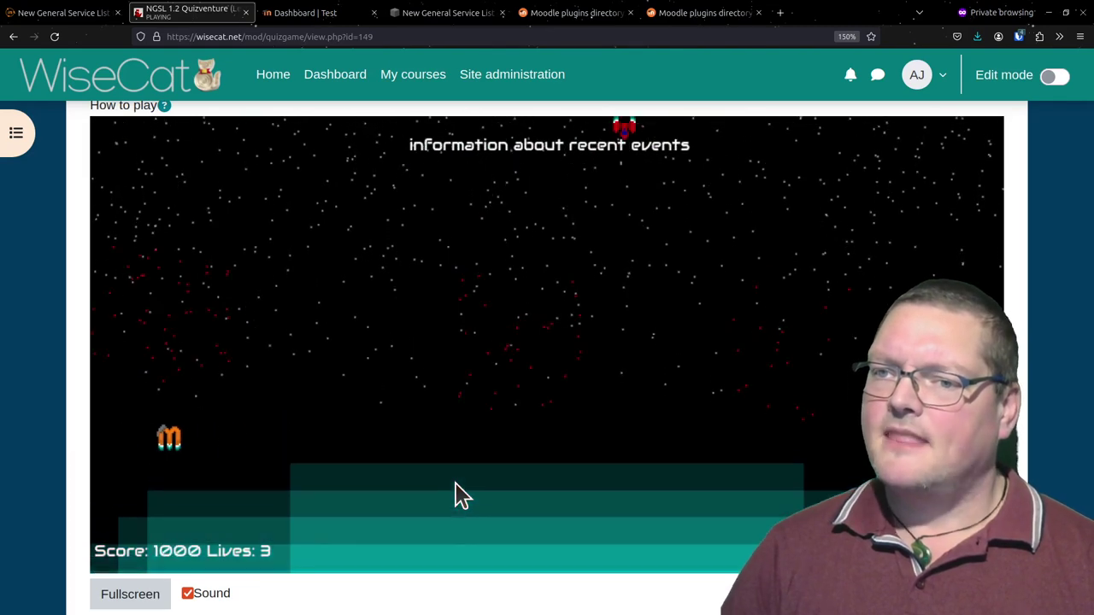
Keep playing by shooting the ships labelled "phone" and "finish" that match their definitions
key(Right)
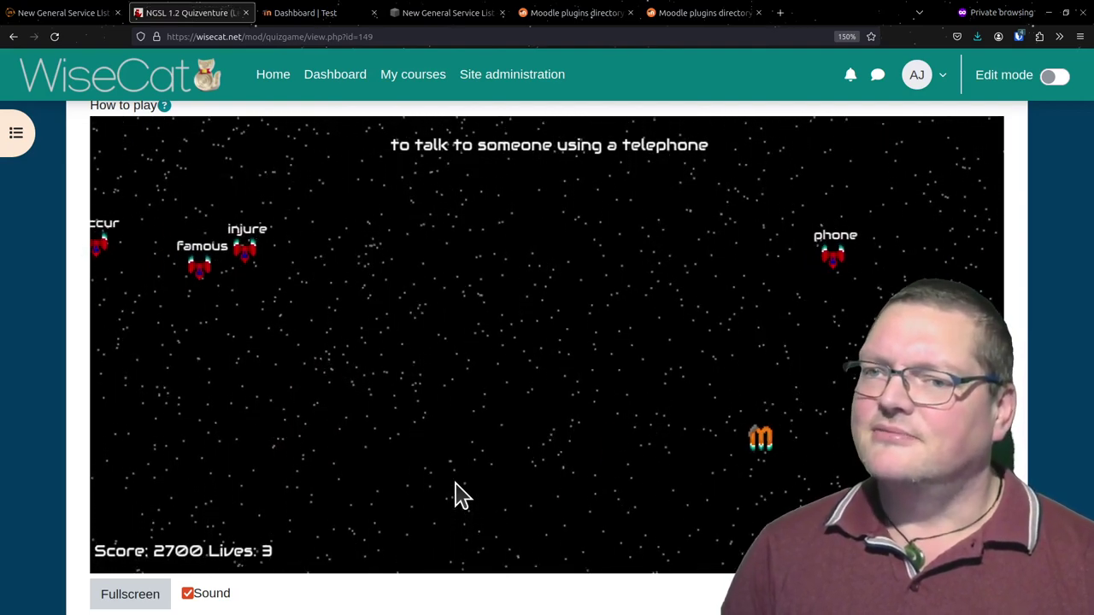
key(Left)
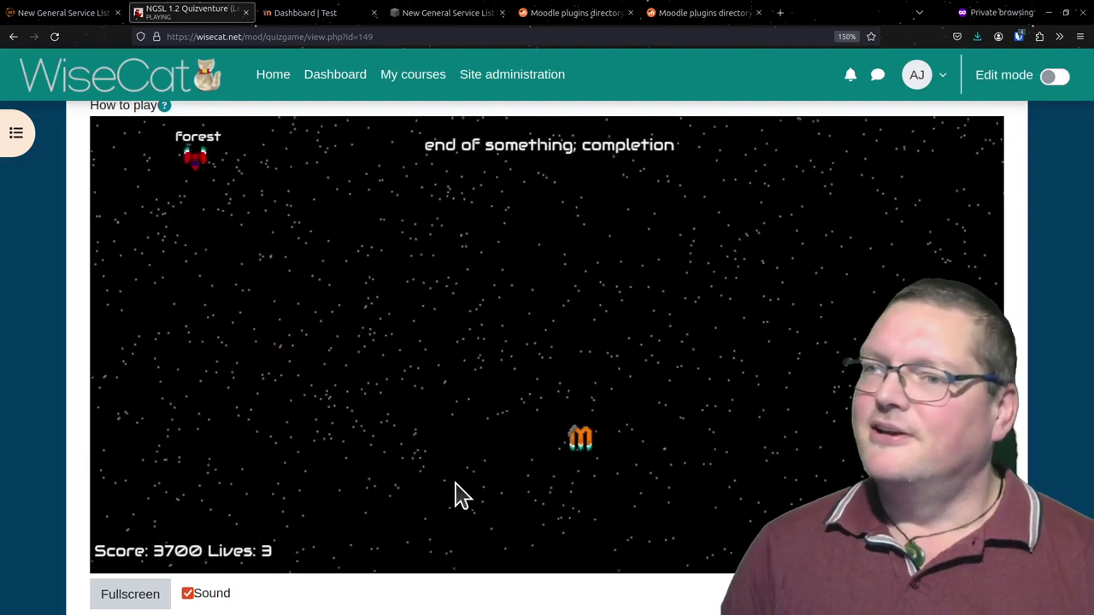
key(Left)
key(Right)
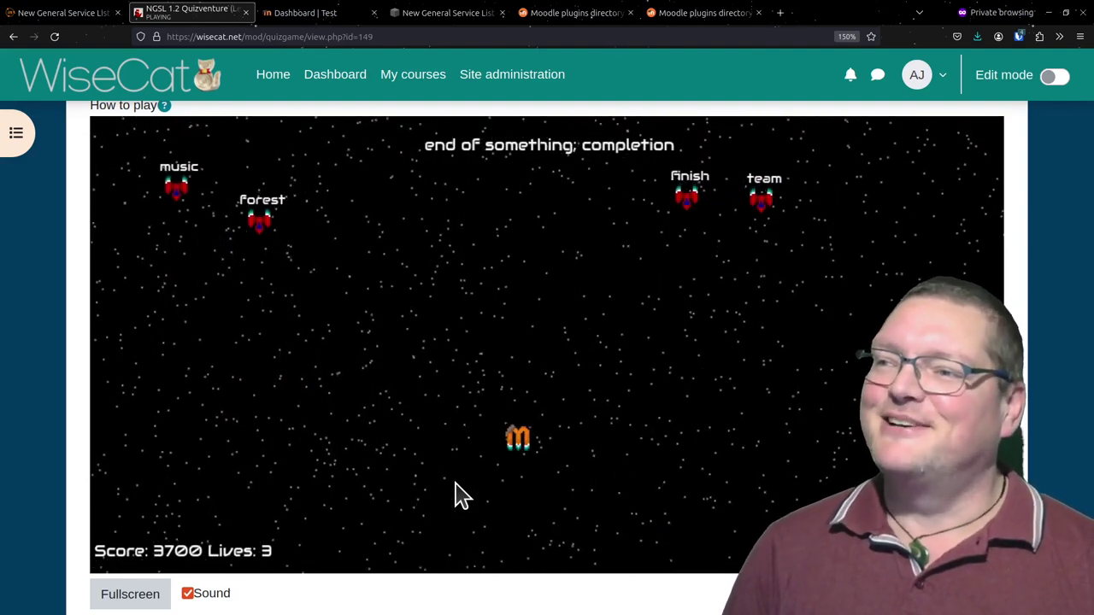
key(Left)
key(Right)
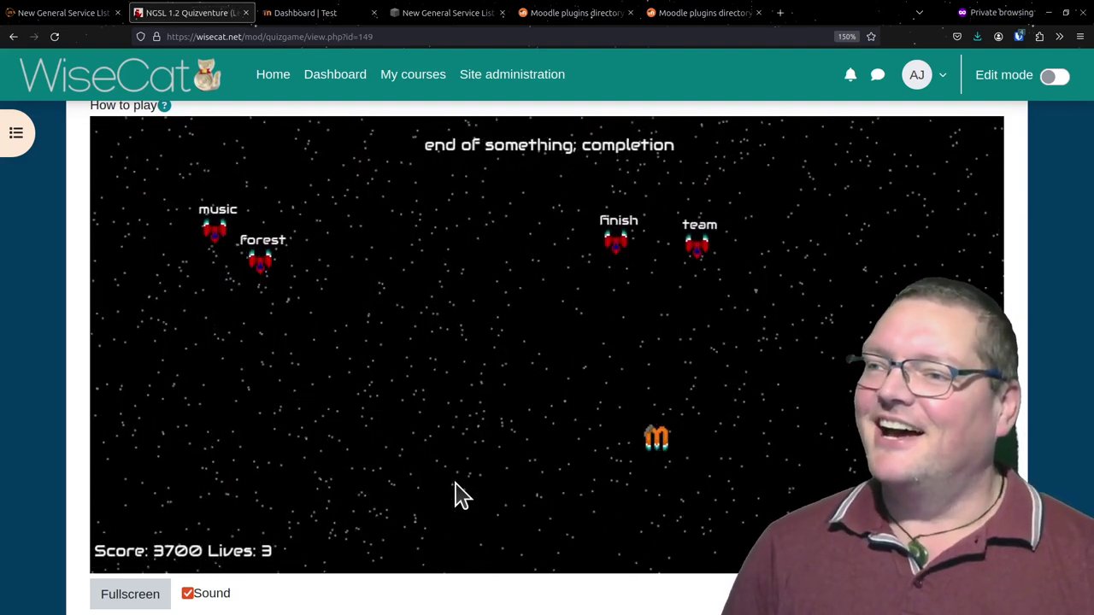
key(Left)
key(space)
key(Left)
key(space)
key(Left)
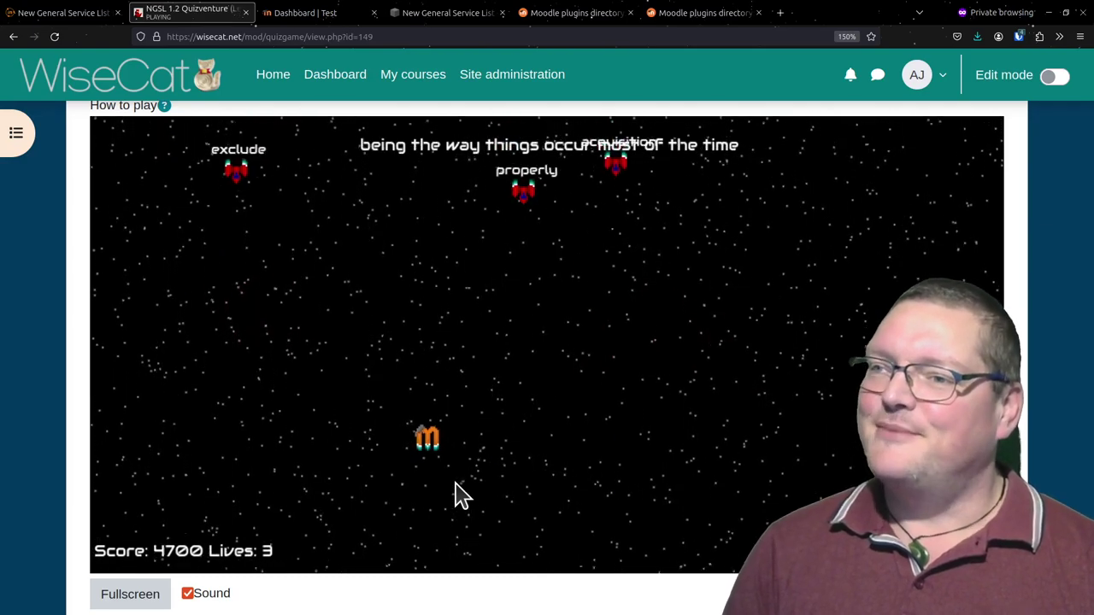
key(Right)
key(Right)
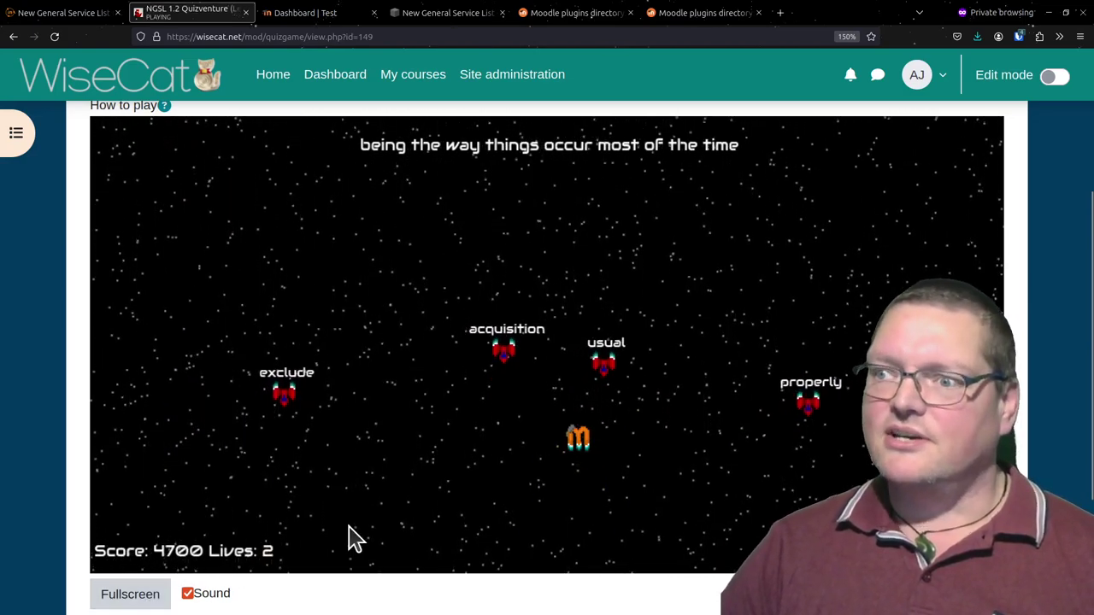
Look over the game page from its heading to the attempts link below the game
scroll(350, 538, up, 3)
scroll(281, 296, down, 5)
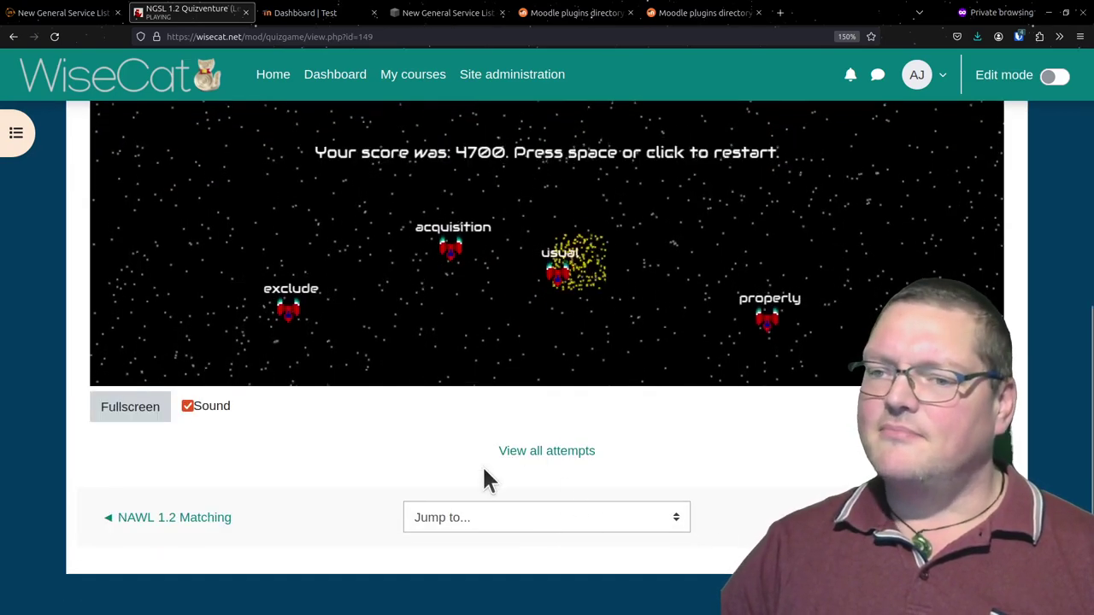
scroll(658, 537, up, 1)
scroll(641, 538, up, 4)
scroll(581, 531, down, 3)
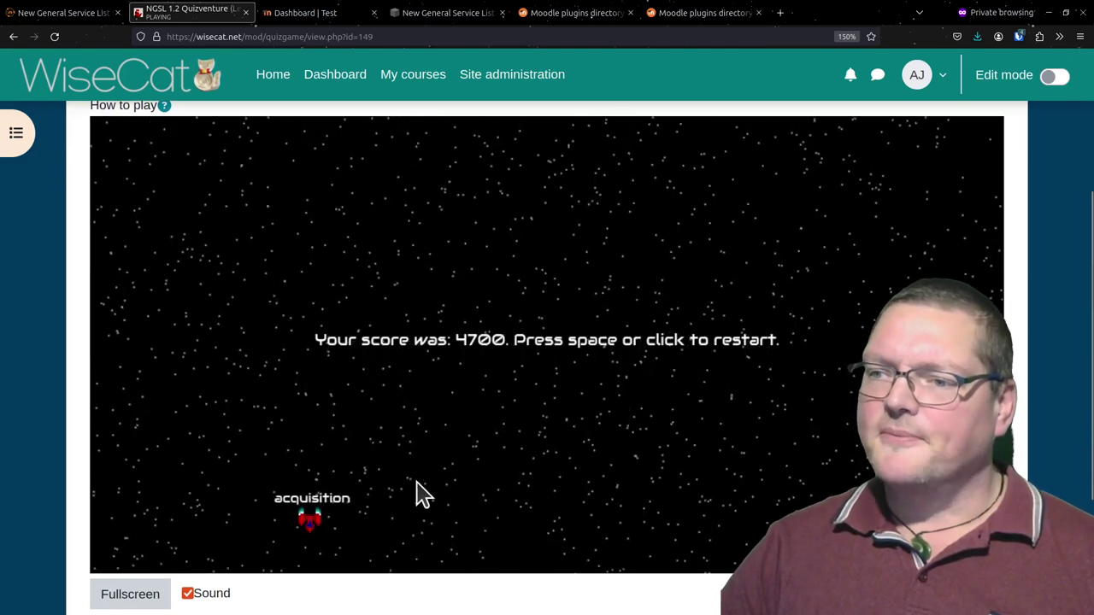
scroll(622, 481, up, 3)
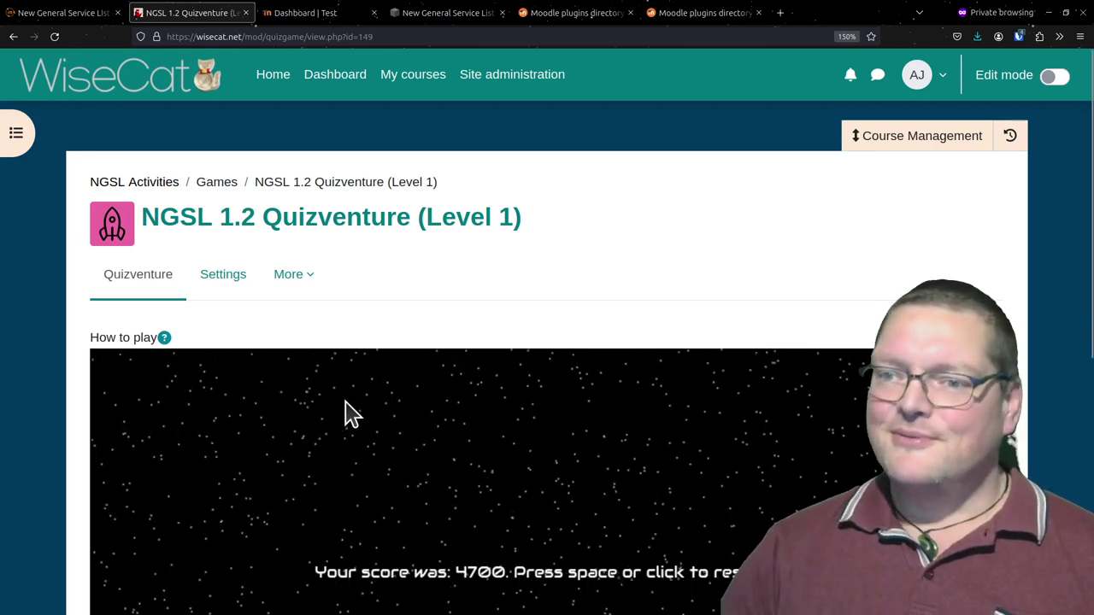
Restart the Level 1 game and shoot the ship labelled "depend" to answer the definition about needing support
scroll(347, 415, down, 3)
click(352, 414)
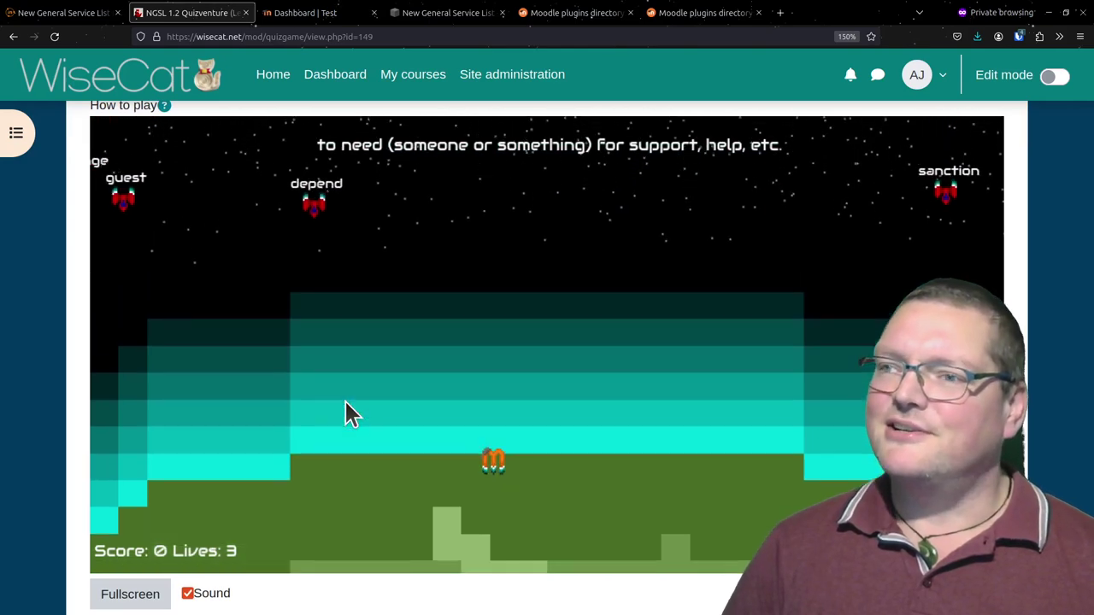
key(Right)
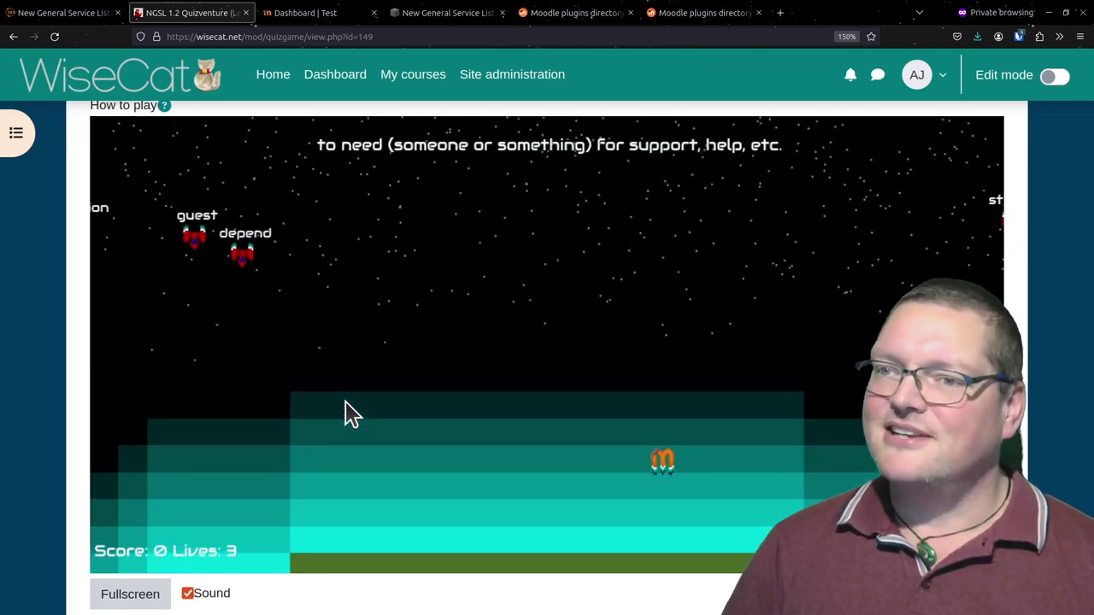
key(Left)
key(Left)
key(Right)
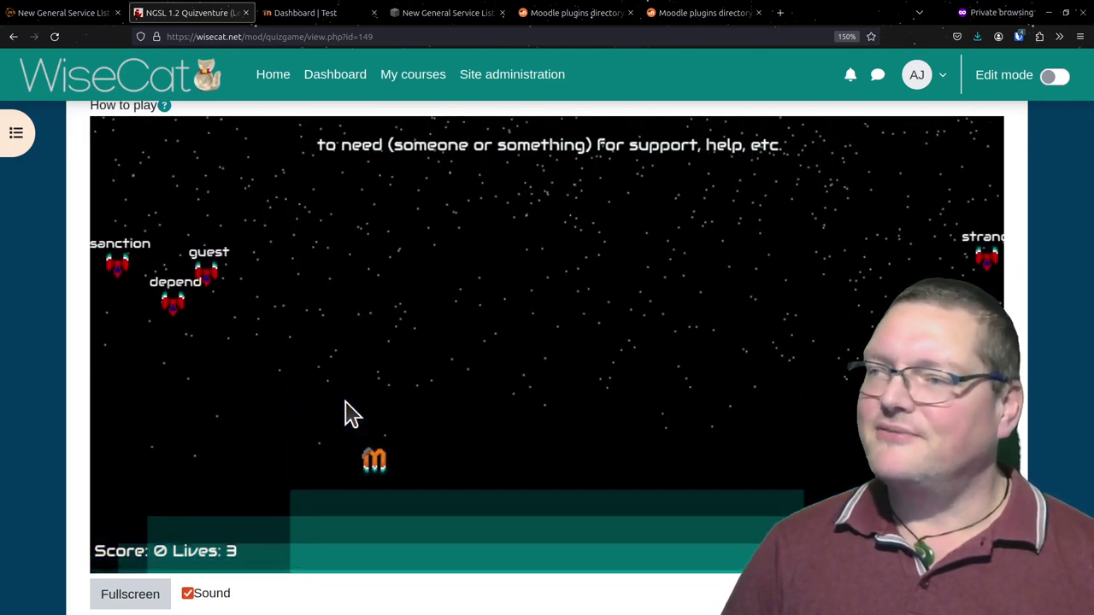
key(Right)
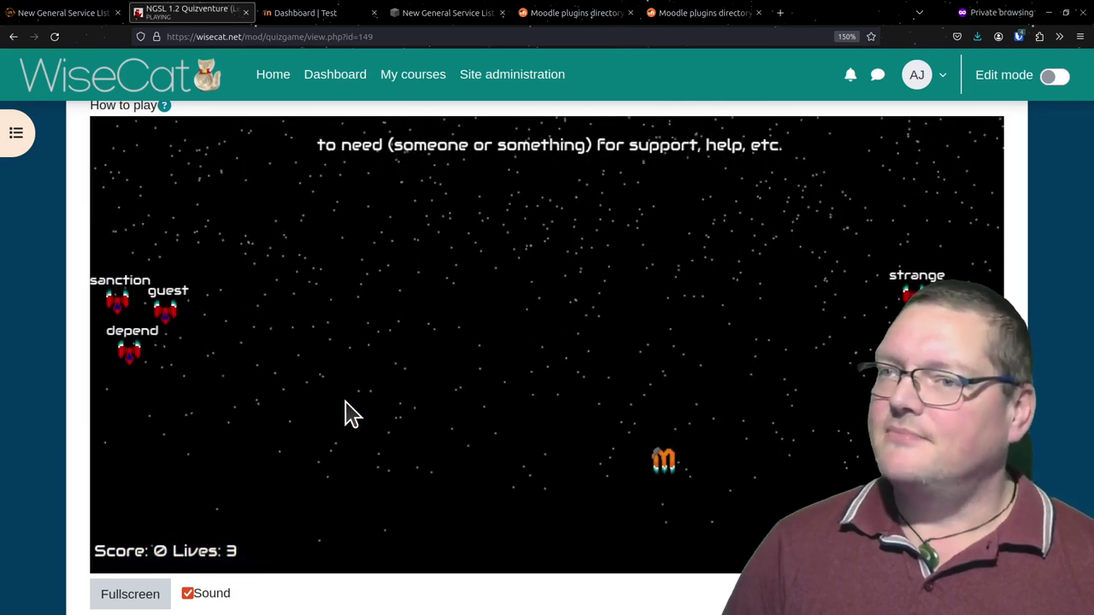
key(Right)
key(Left)
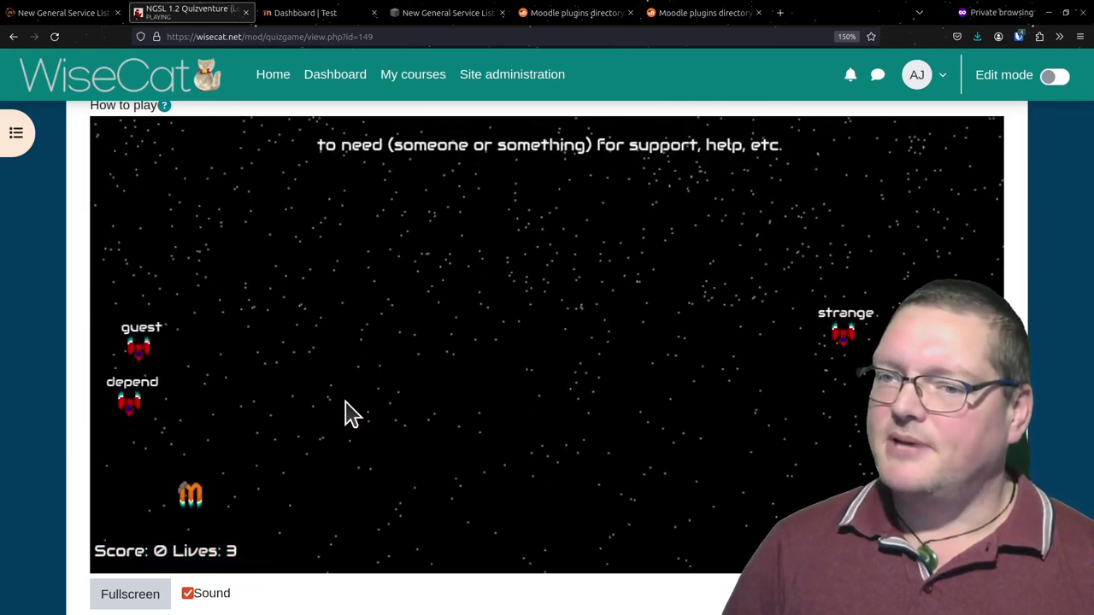
key(space)
key(Right)
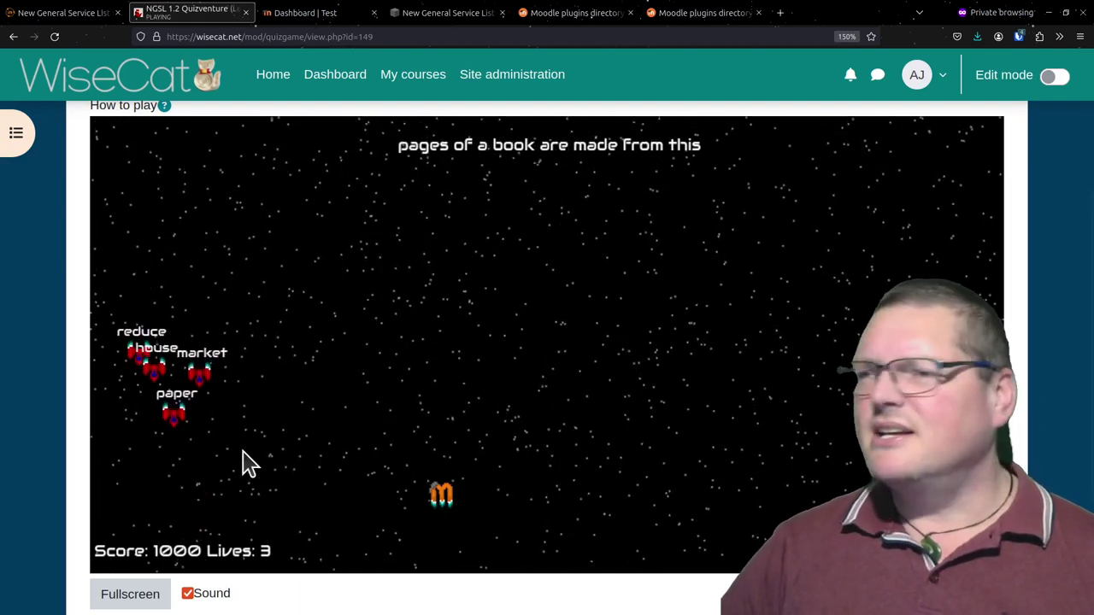
Return to the course's Games section and open NGSL 1.2 Quizventure (Level 2)
scroll(244, 454, down, 2)
scroll(243, 454, up, 4)
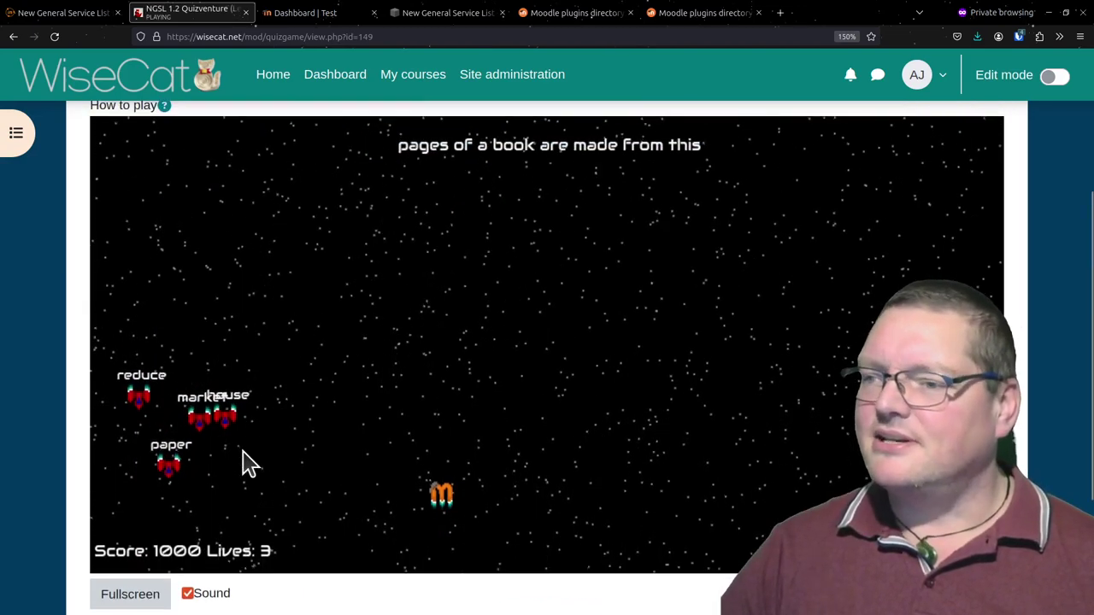
scroll(243, 462, up, 2)
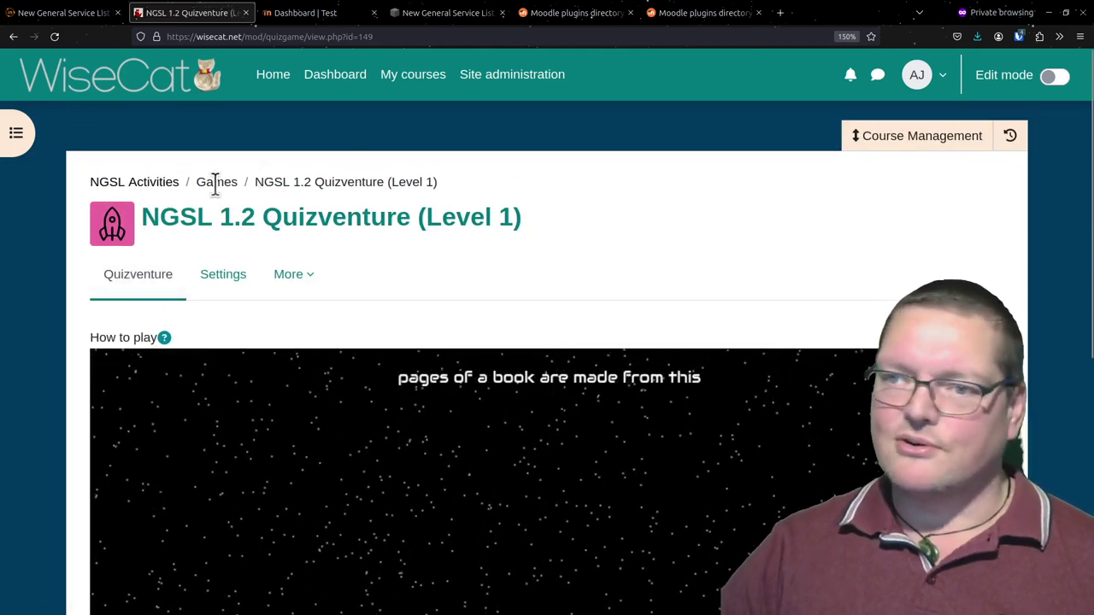
click(135, 192)
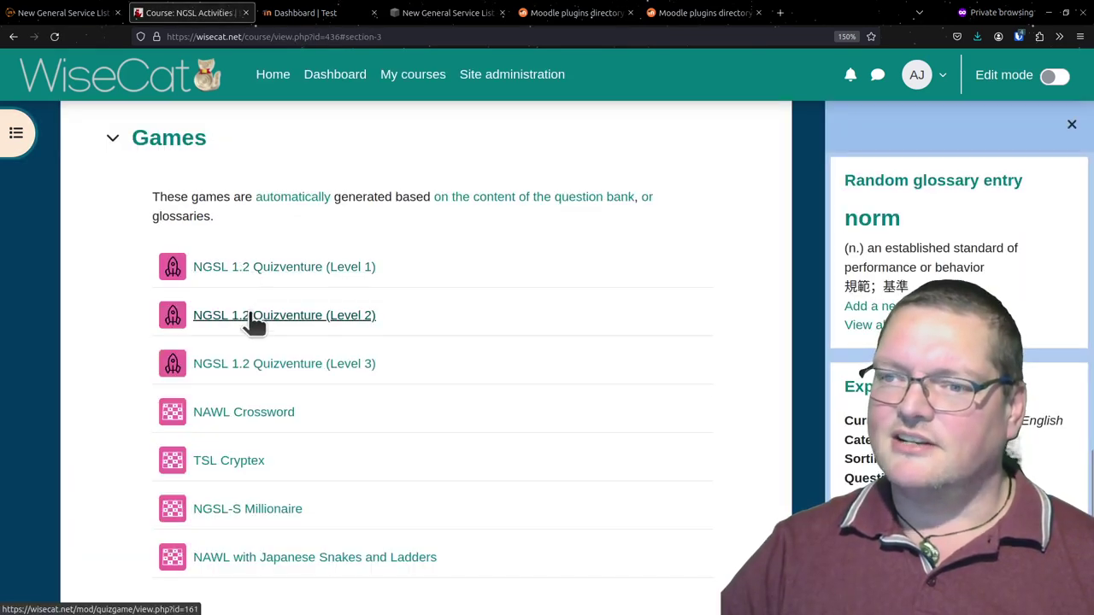
click(254, 320)
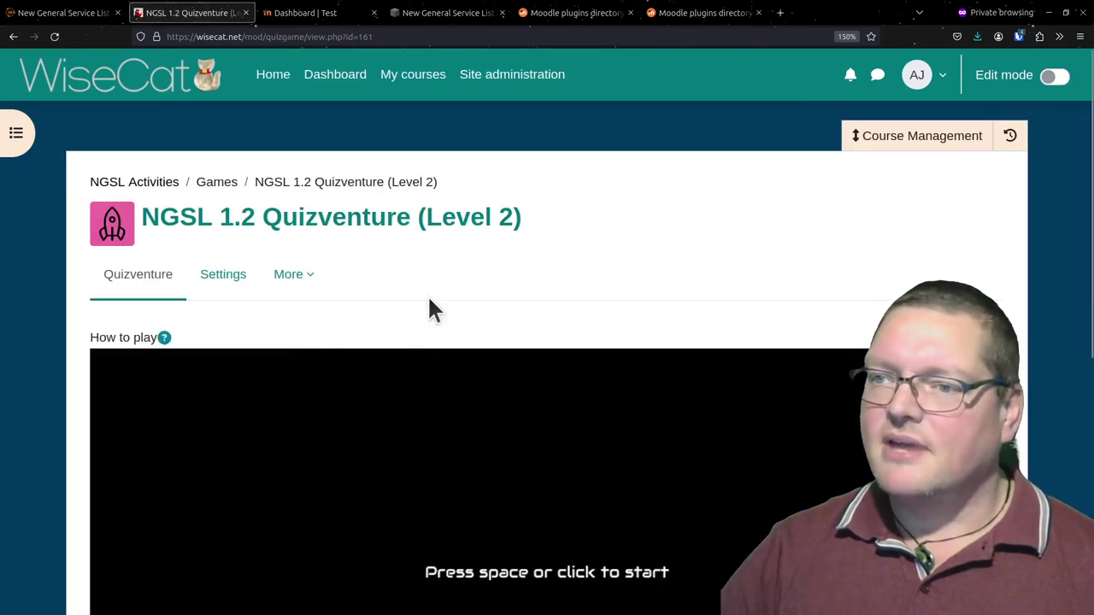
Start the Level 2 Quizventure game and bring its play area fully into view
scroll(364, 293, down, 2)
scroll(86, 317, down, 2)
click(351, 389)
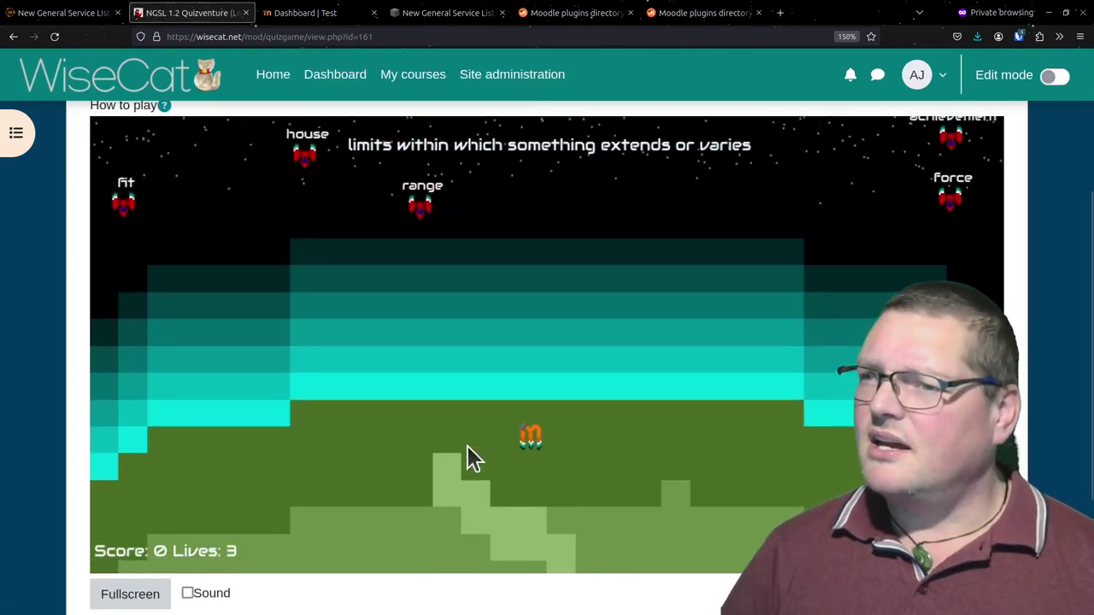
scroll(466, 445, up, 3)
scroll(467, 445, down, 2)
scroll(467, 445, up, 1)
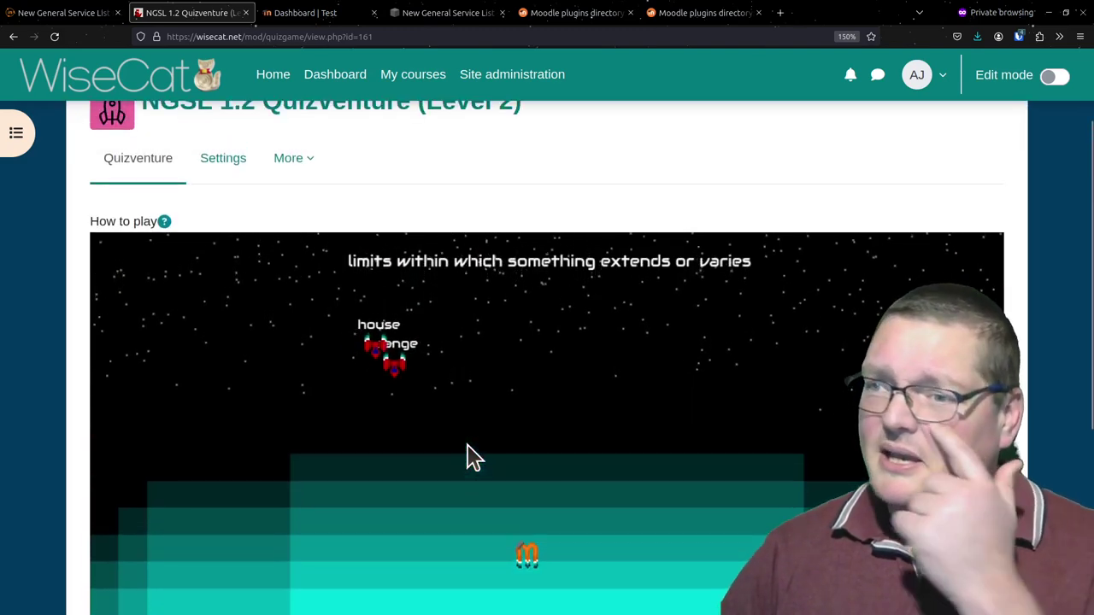
scroll(467, 445, down, 2)
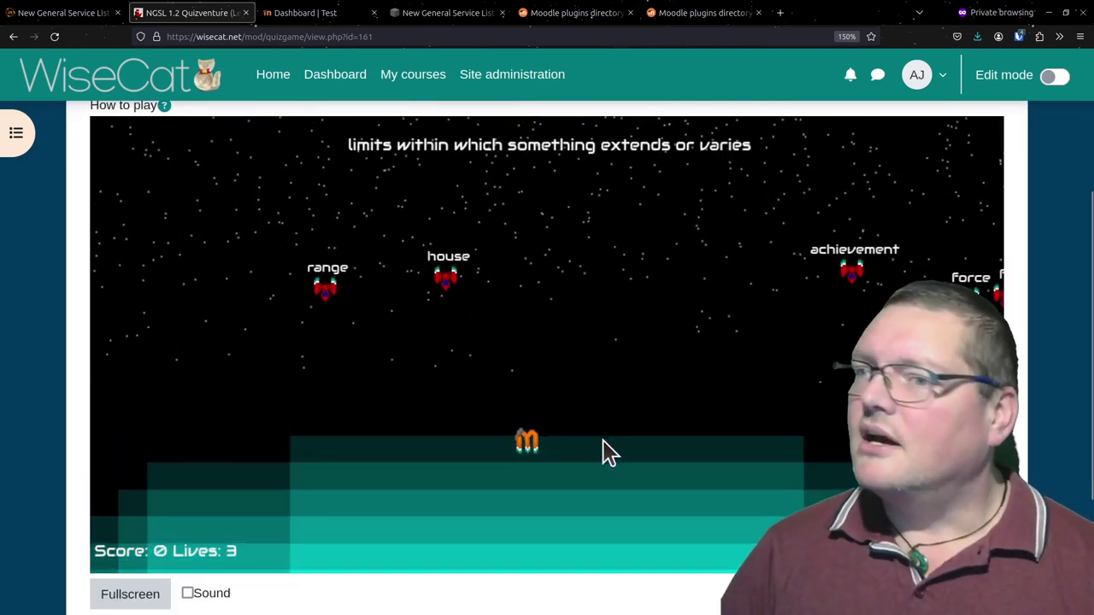
Steer the ship among the labelled enemy ships during the definition "limits within which something extends or varies"
key(Right)
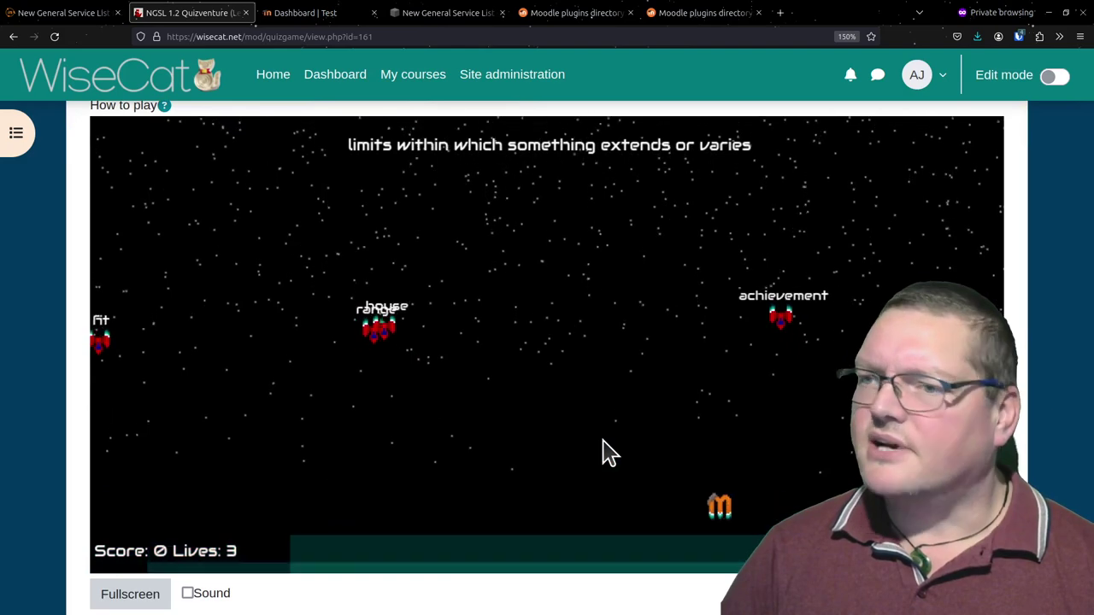
key(Left)
key(Right)
key(Left)
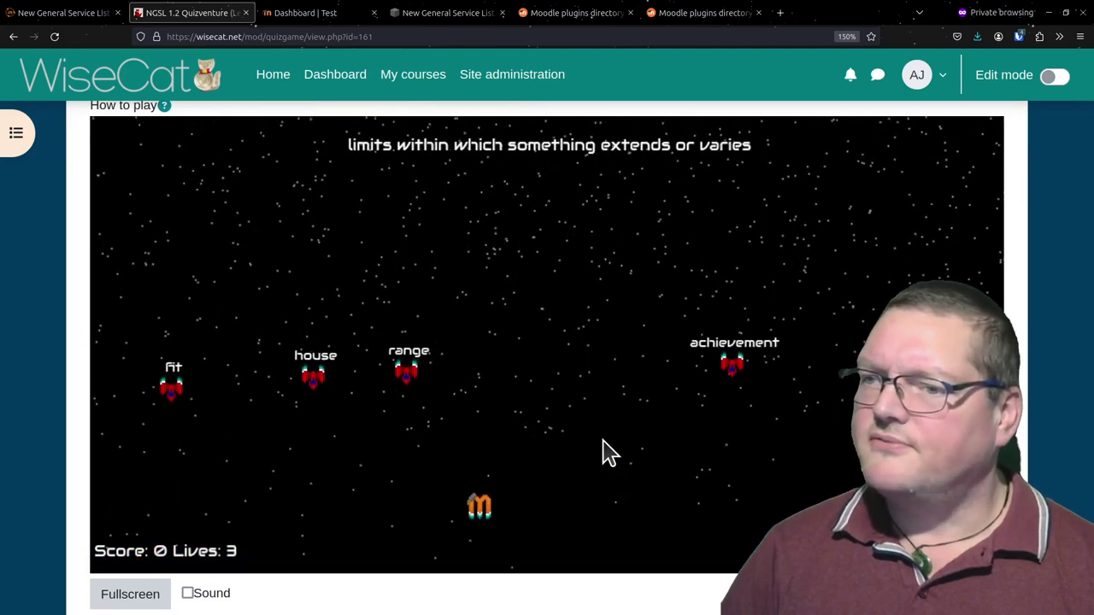
key(Left)
key(Right)
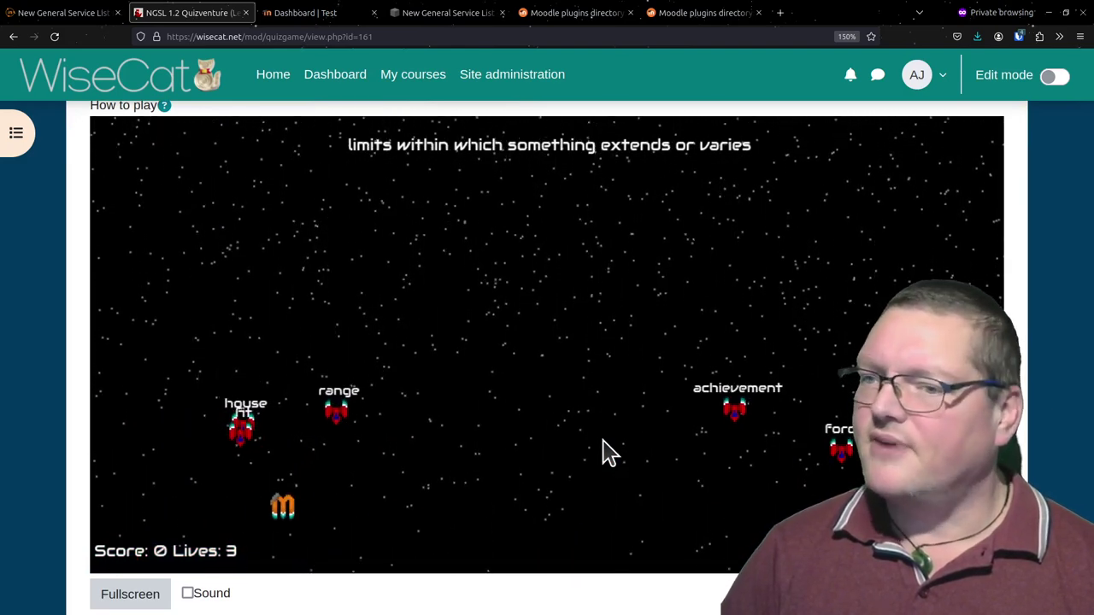
key(Right)
key(Right)
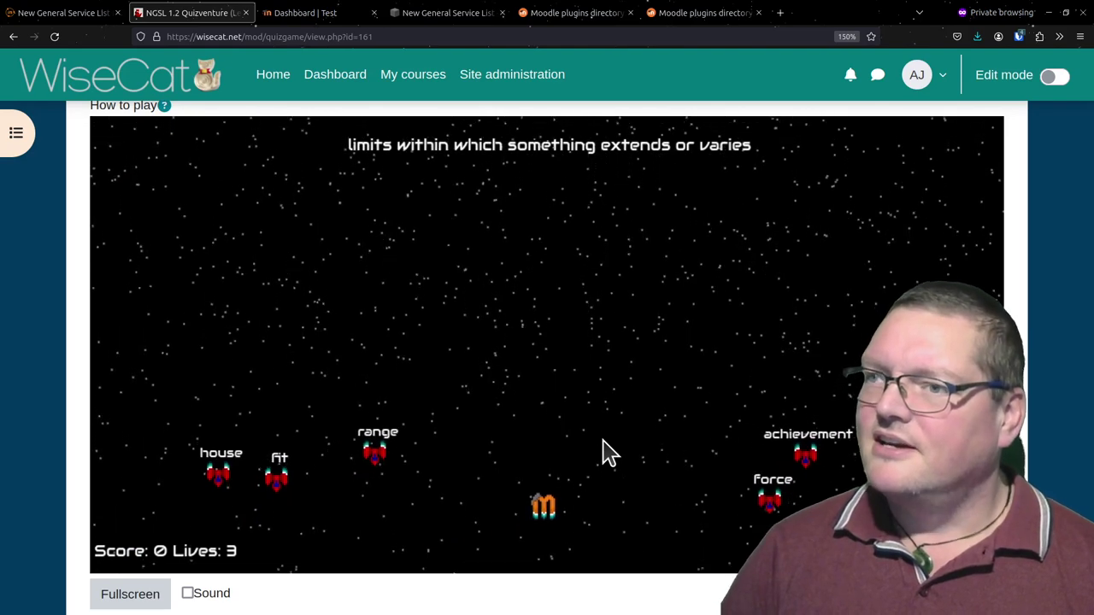
key(Up)
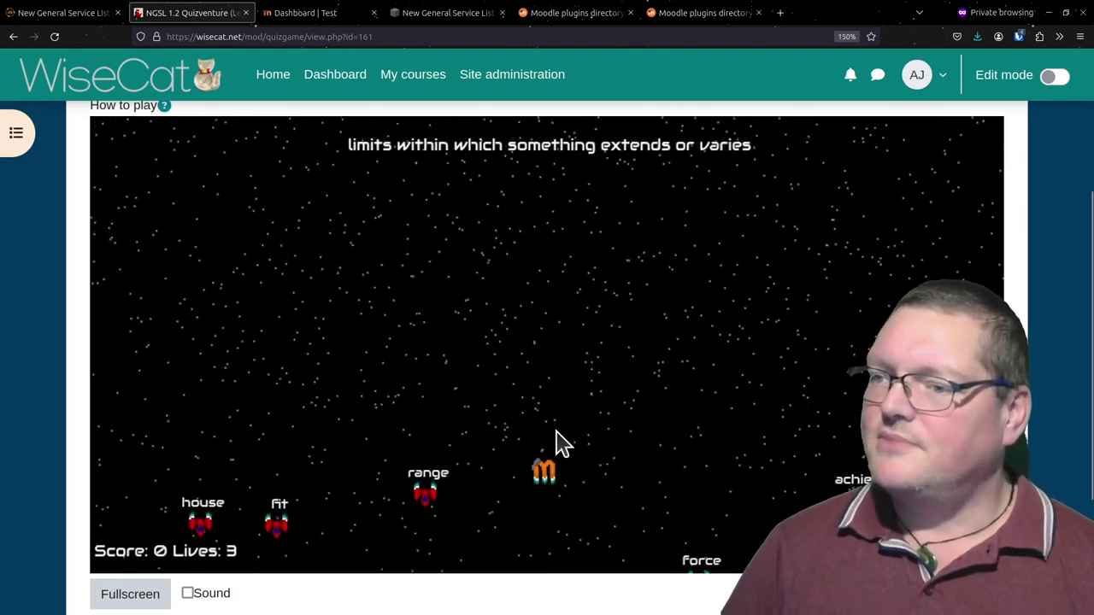
key(Up)
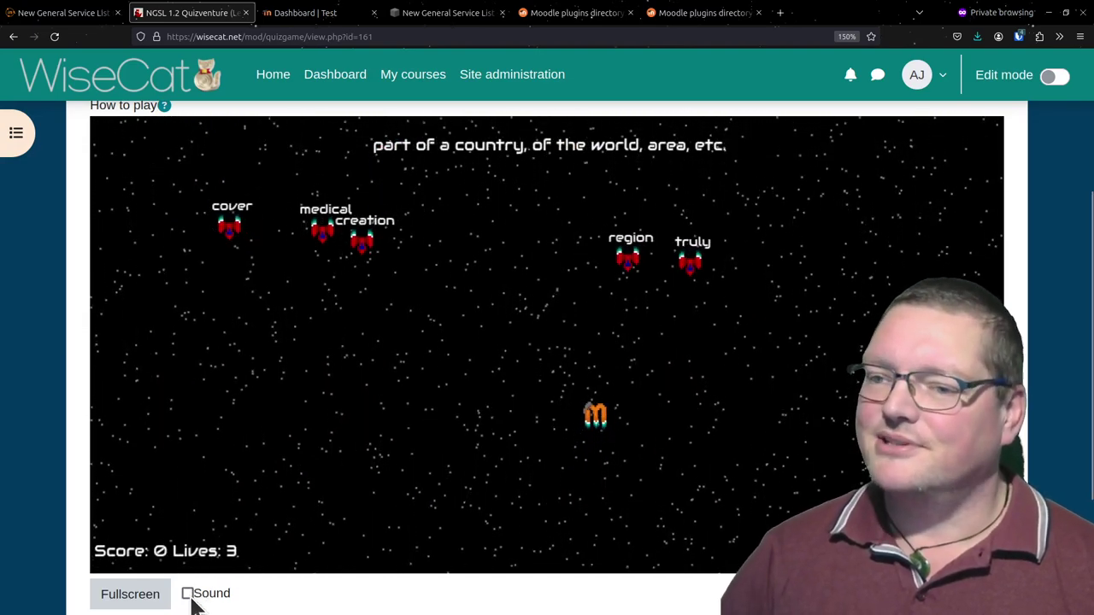
Turn on the Level 2 game's sound and shoot the ship labelled "region" to answer its definition
key(space)
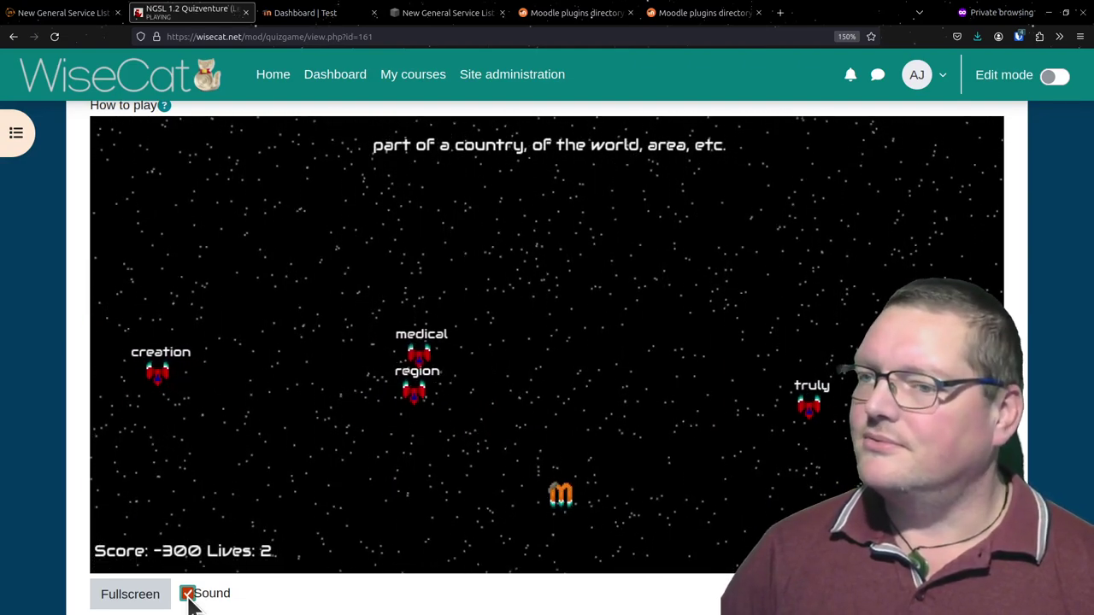
key(Right)
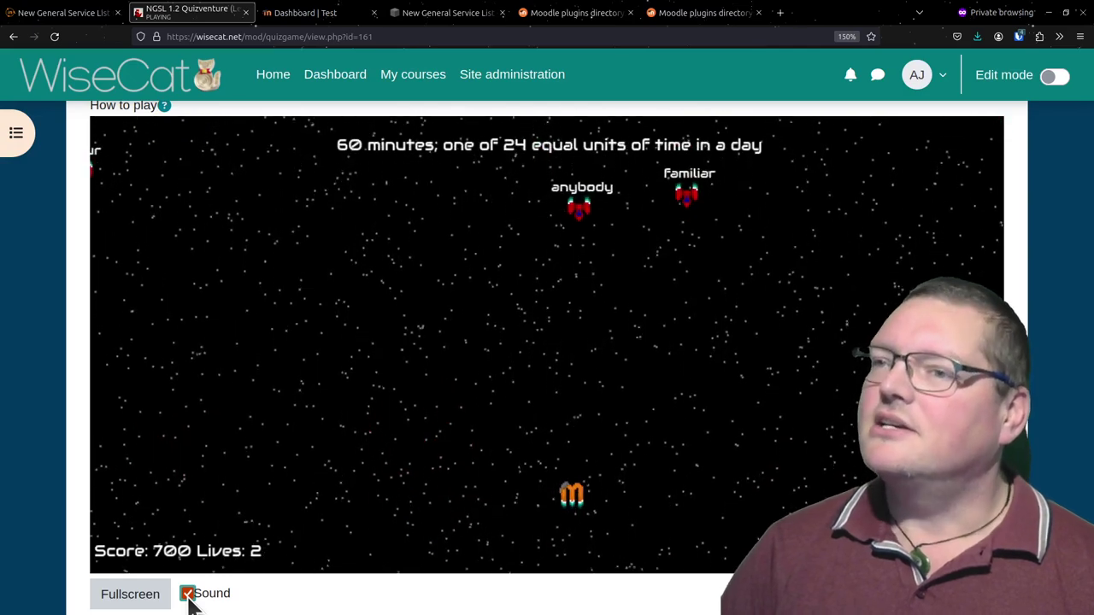
key(Left)
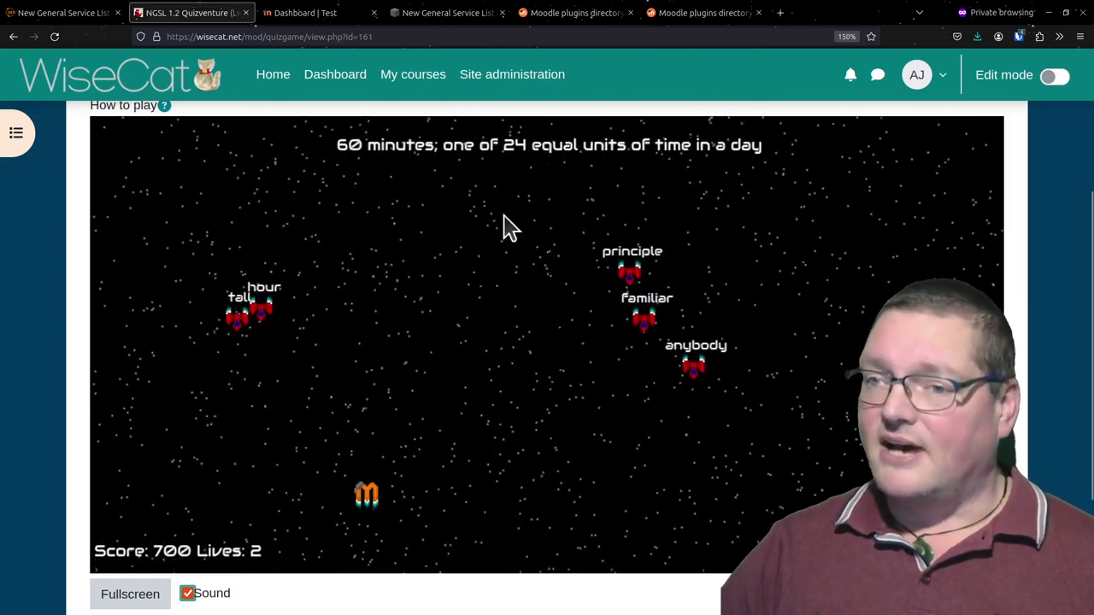
Open NGSL 1.2 Quizventure (Level 3) and start its game
scroll(453, 455, down, 2)
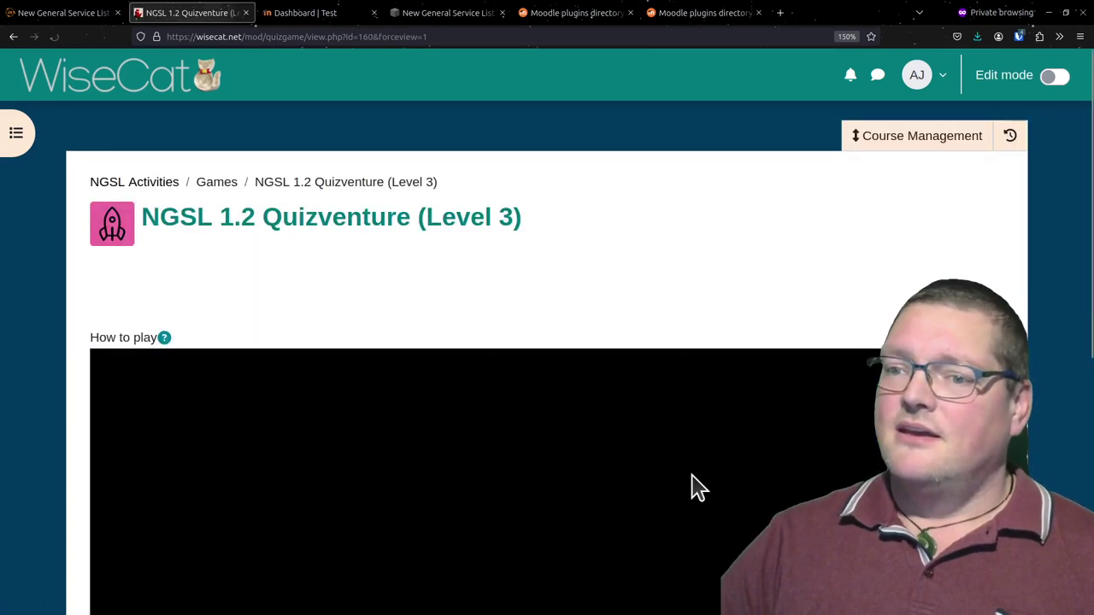
scroll(690, 487, down, 4)
scroll(625, 405, up, 1)
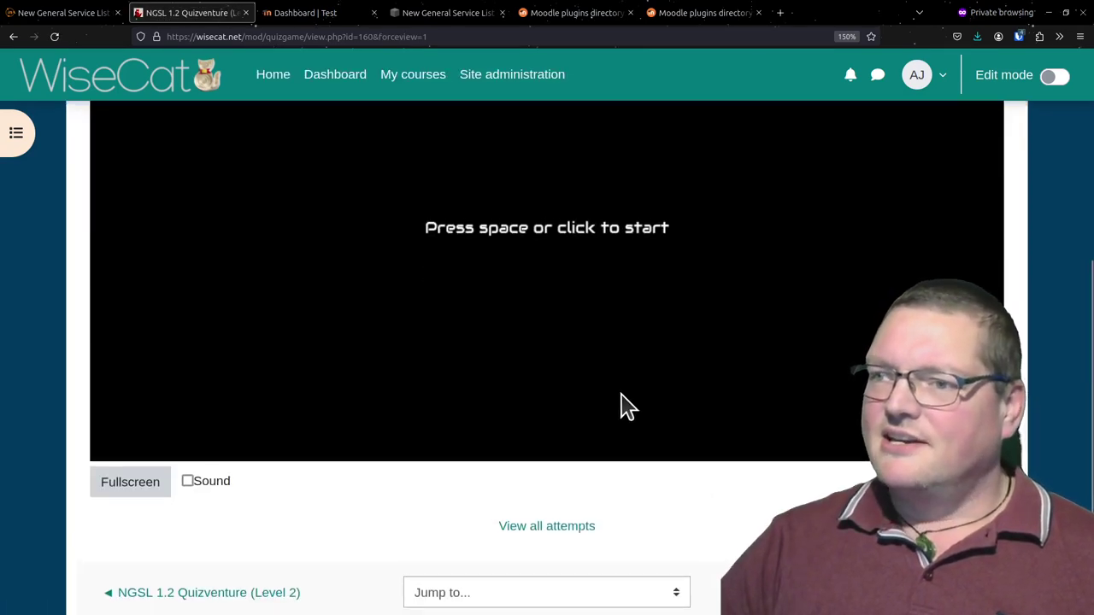
click(625, 405)
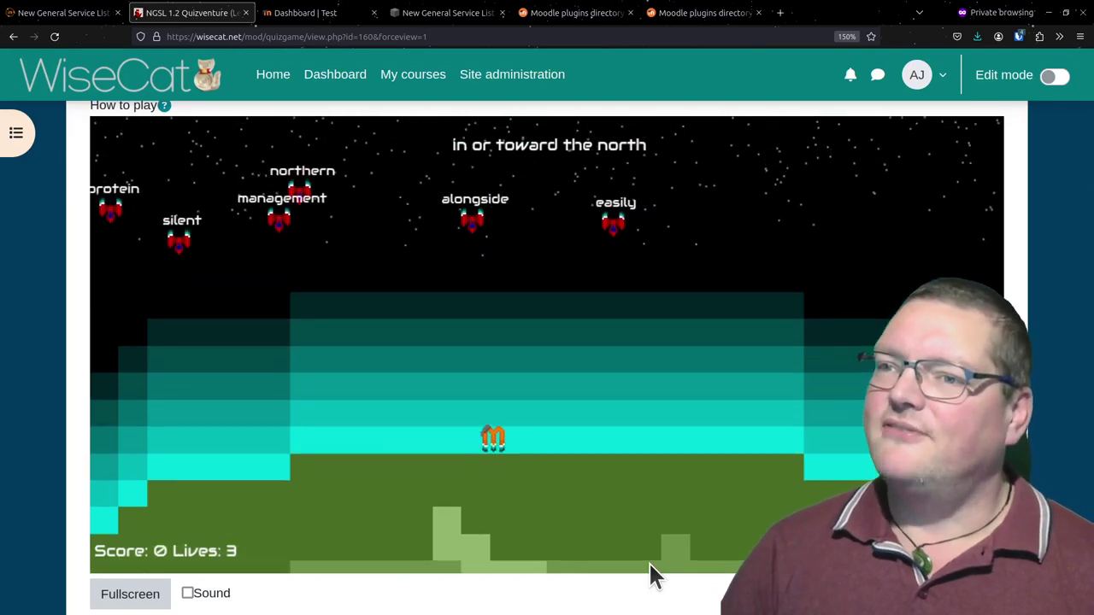
Steer the ship toward the enemy labelled "northern" for the definition "in or toward the north" and turn on the game's sound
key(Left)
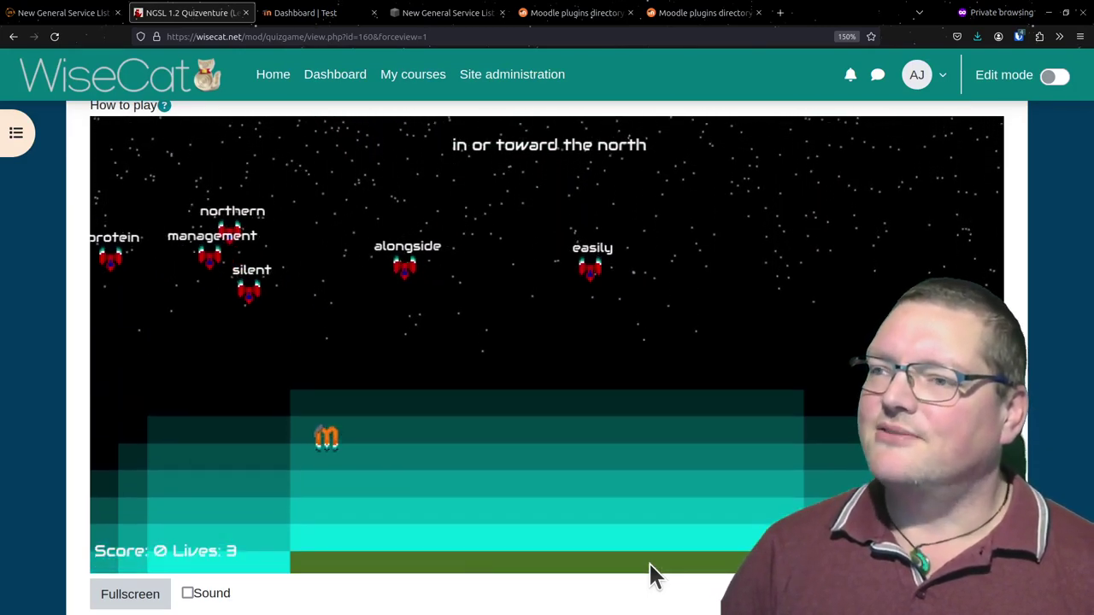
key(Right)
key(Left)
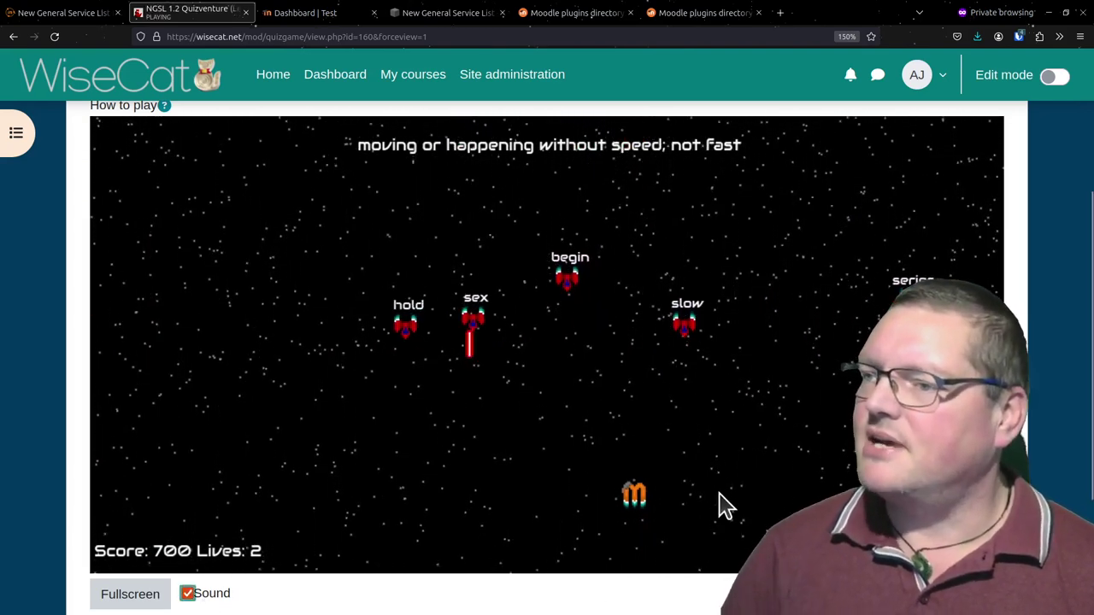
Shoot the ship labelled "slow" to answer the definition "moving or happening without speed; not fast"
key(Right)
key(space)
key(Left)
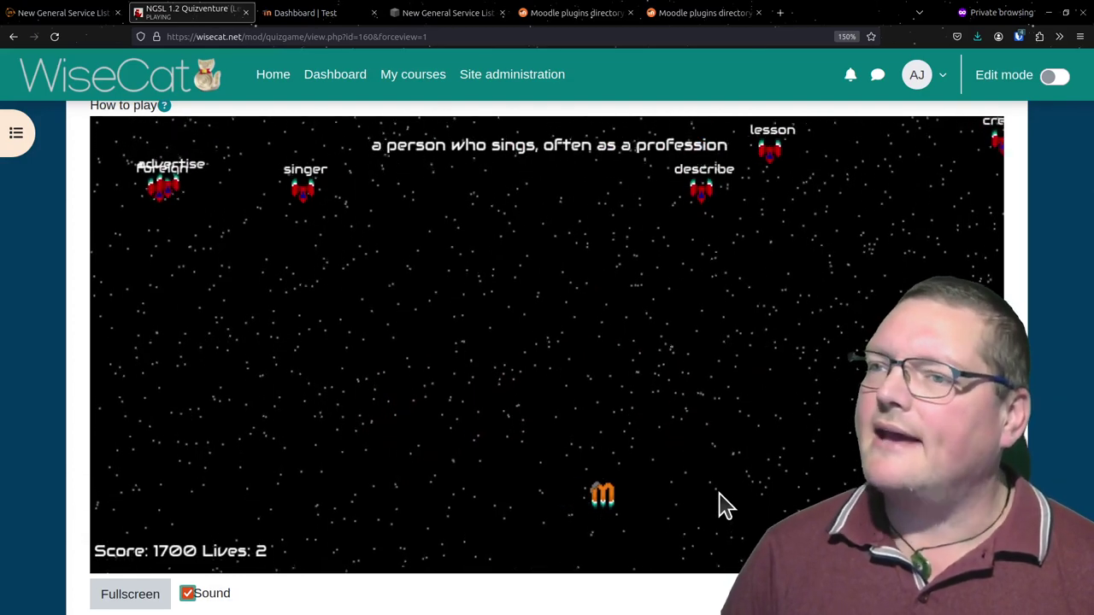
Manoeuvre beneath the ship labelled "singer" and shoot it to answer "a person who sings, often as a profession"
key(Right)
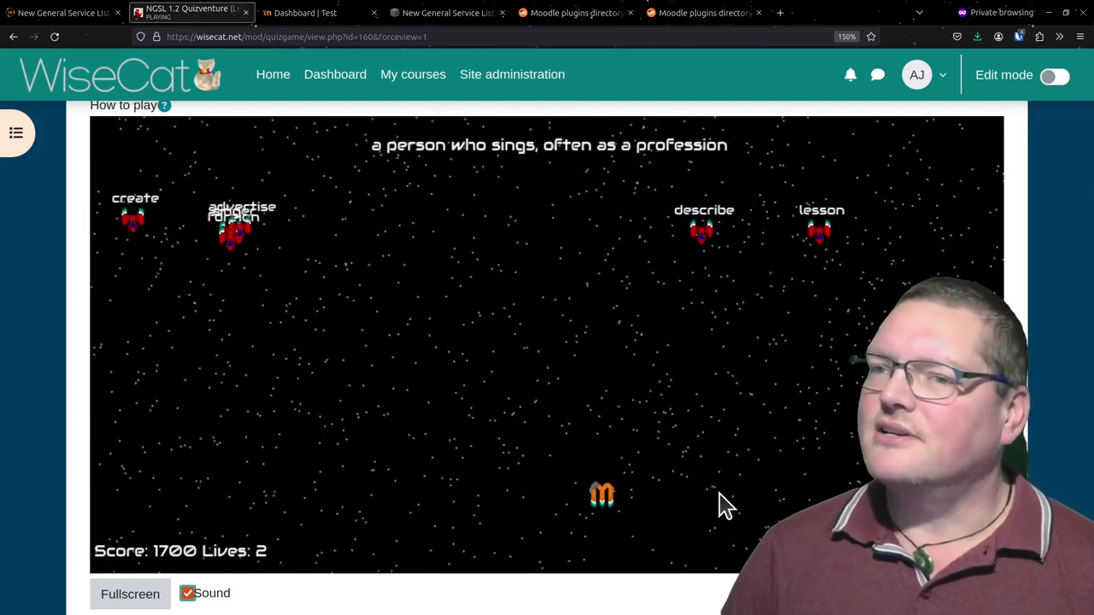
key(Left)
key(Right)
key(Left)
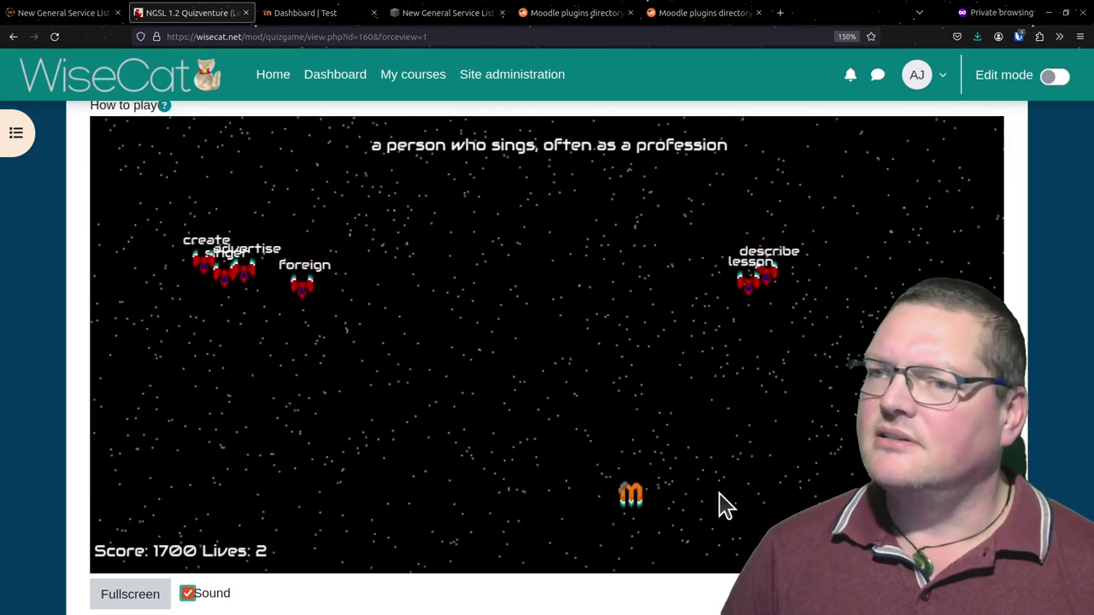
key(space)
key(Right)
key(Right)
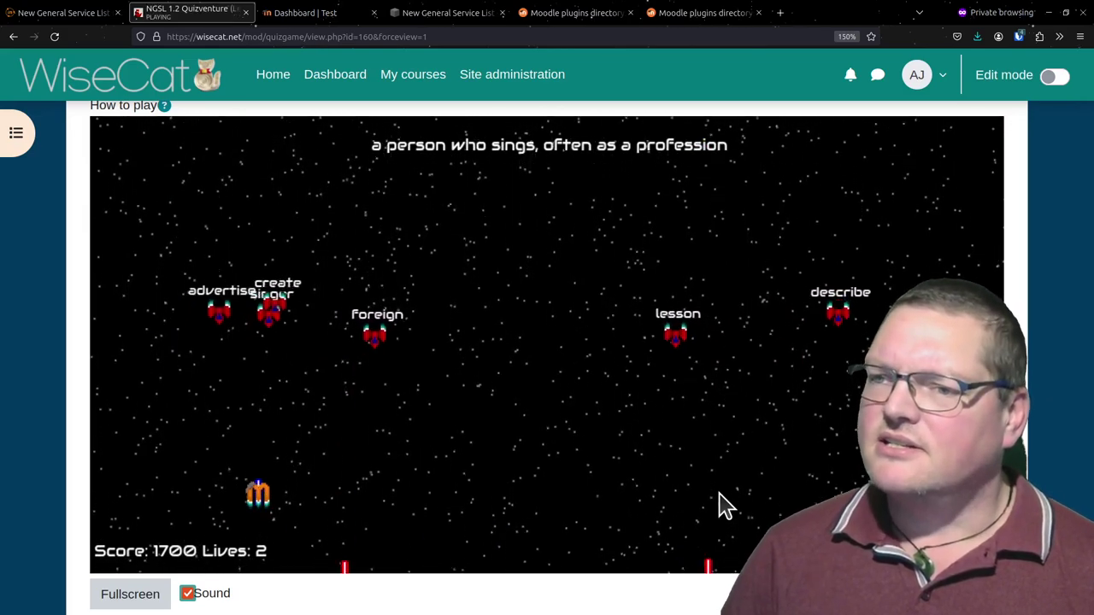
key(space)
key(Left)
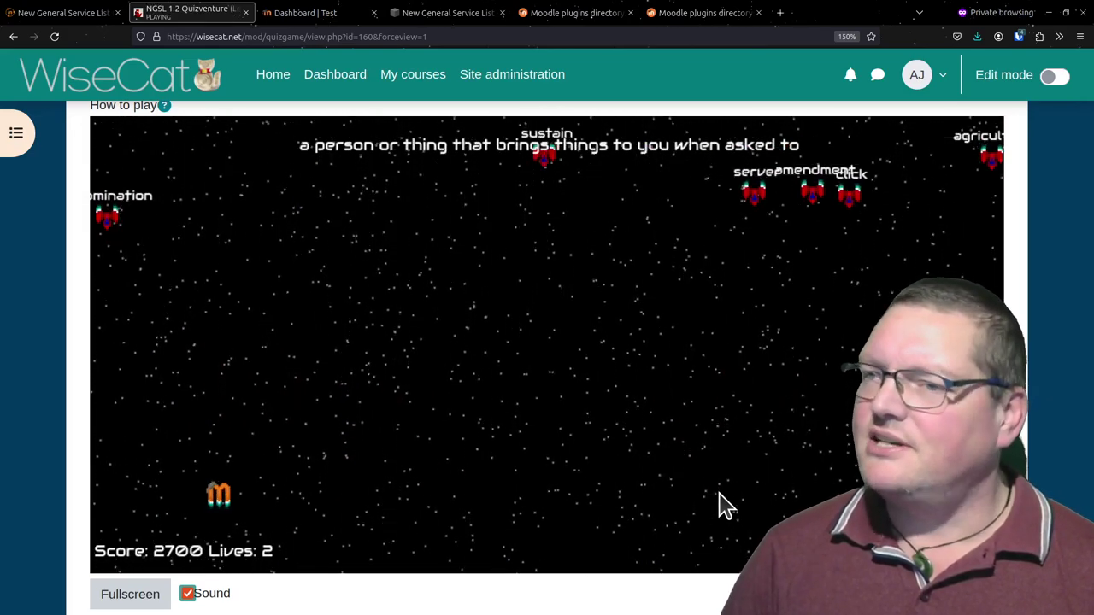
Leave the Level 3 game and return to the Games section of the NGSL Activities course
key(Right)
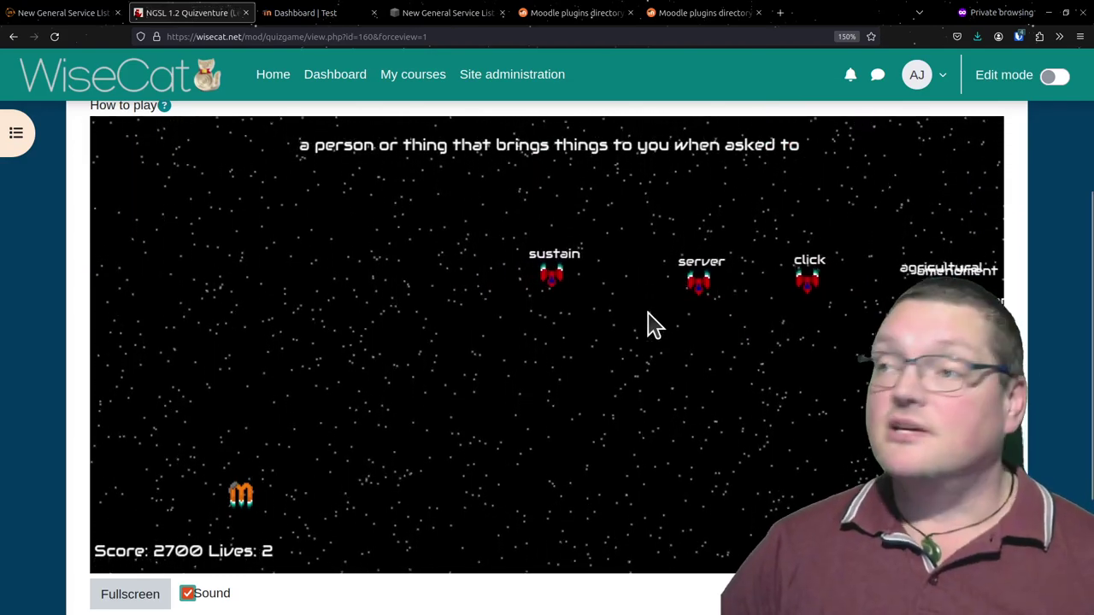
scroll(639, 436, down, 3)
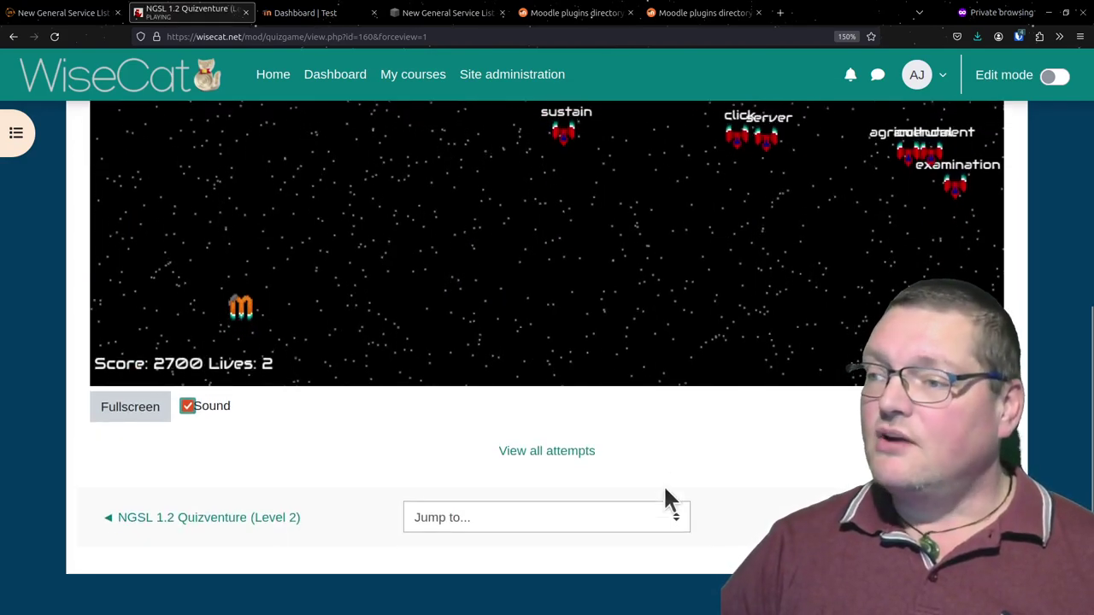
scroll(663, 484, up, 5)
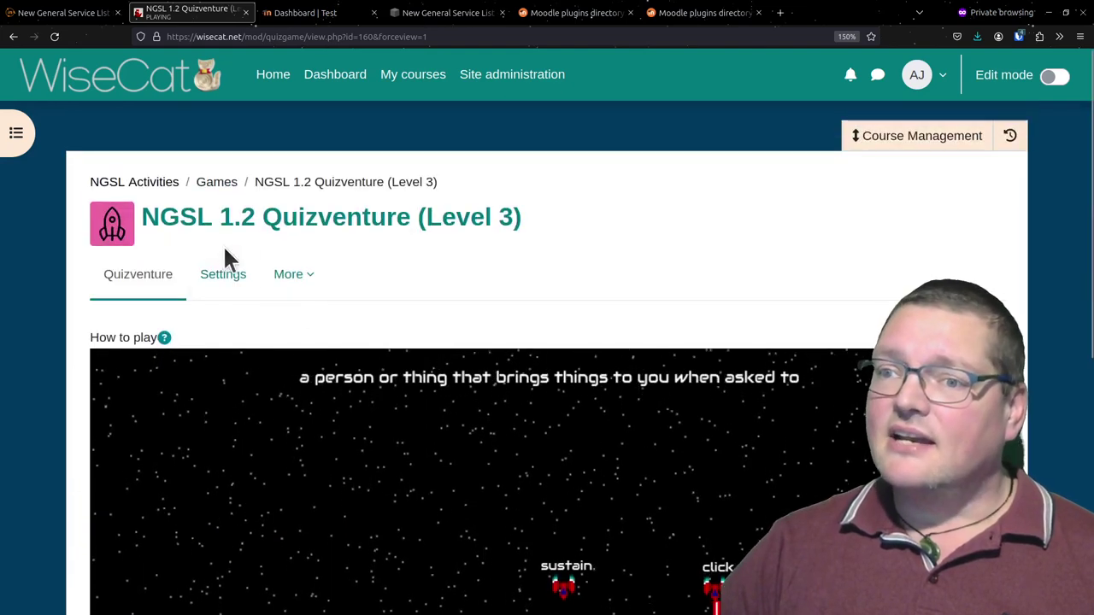
click(139, 183)
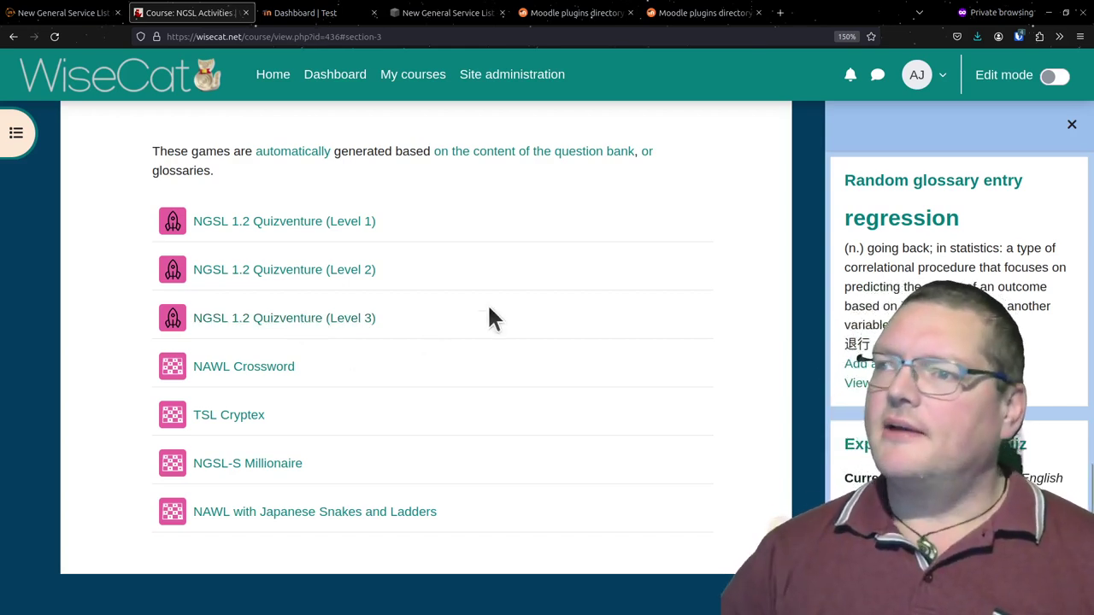
View the Quizventure and Game plugin pages in the Moodle plugins directory, and return to the NGSL Activities course
click(688, 13)
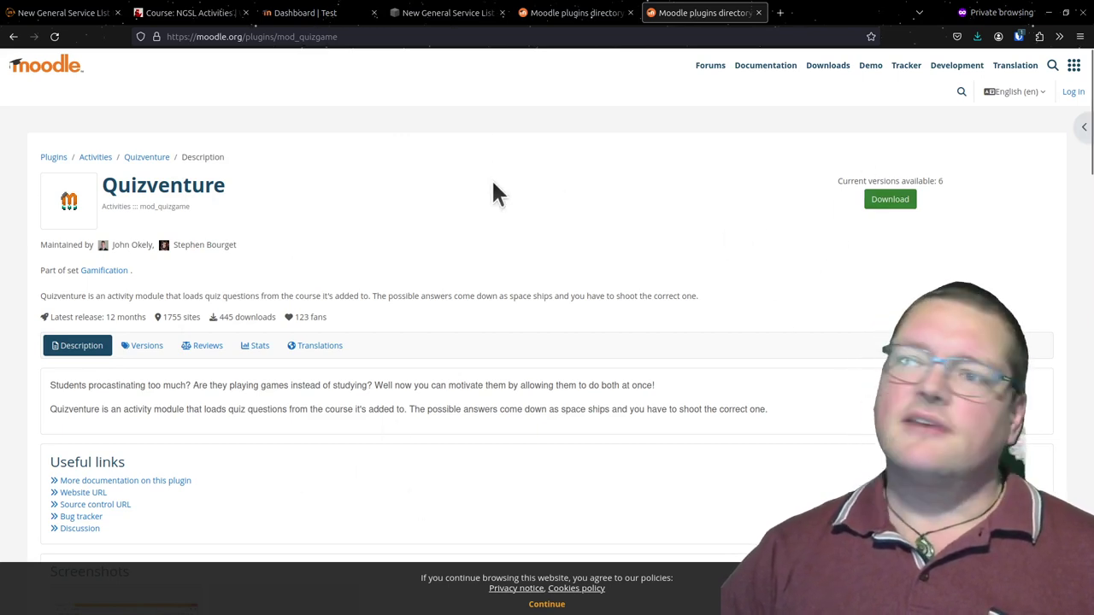
click(572, 16)
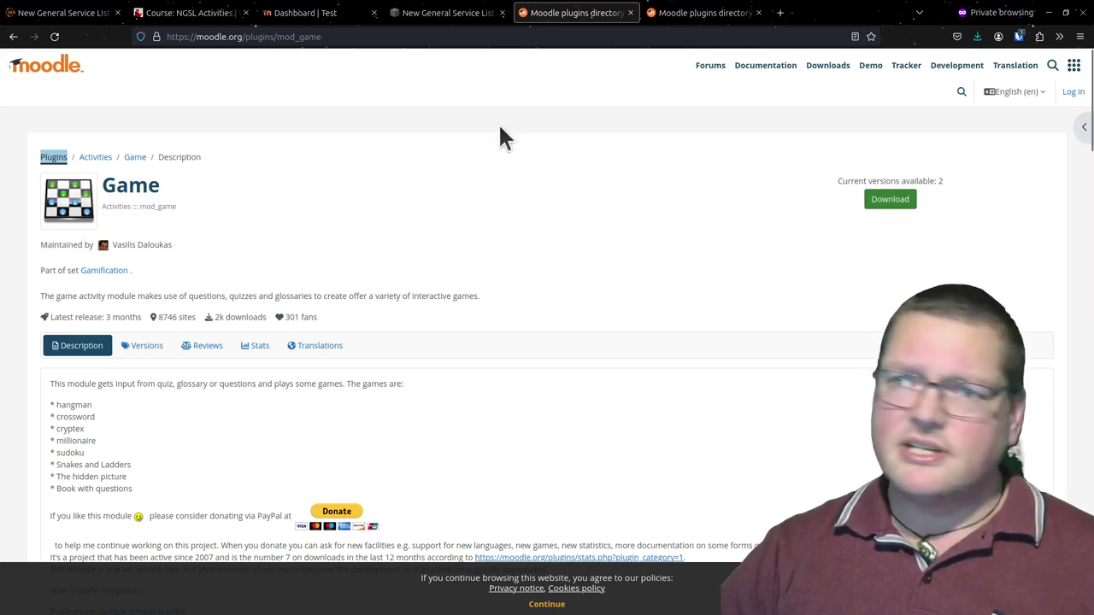
click(708, 13)
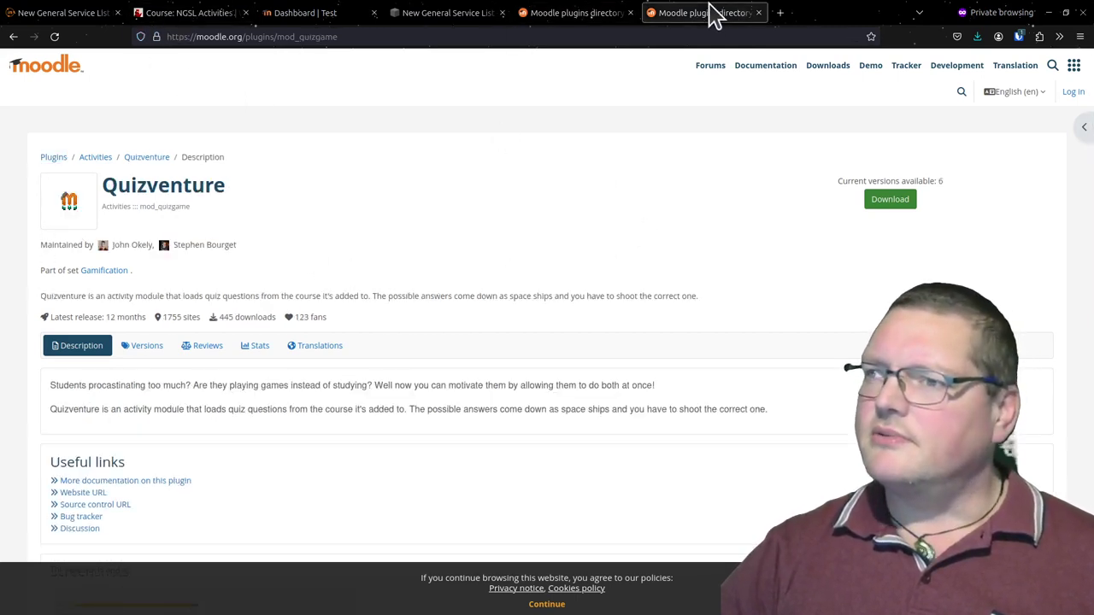
click(184, 16)
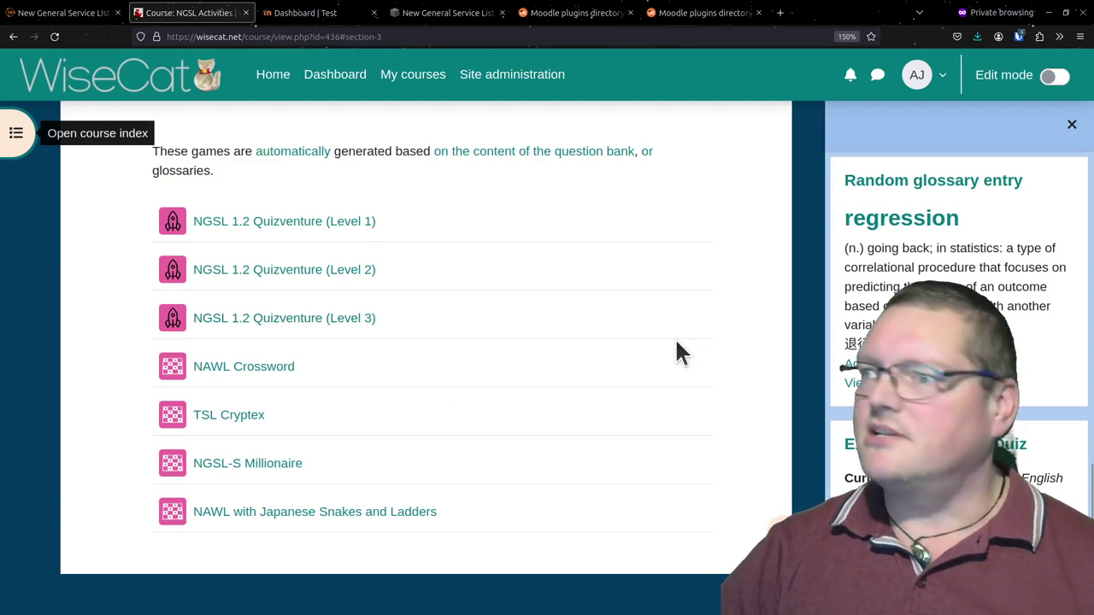
Turn on editing for the course and add a new Quizventure activity to the Games section
click(1057, 75)
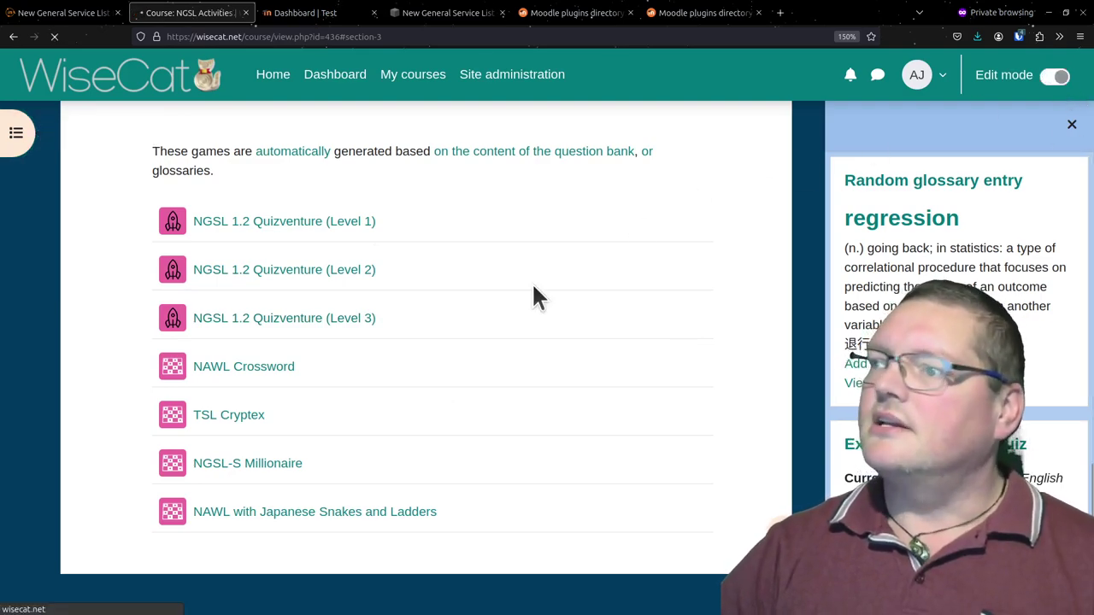
scroll(470, 303, down, 2)
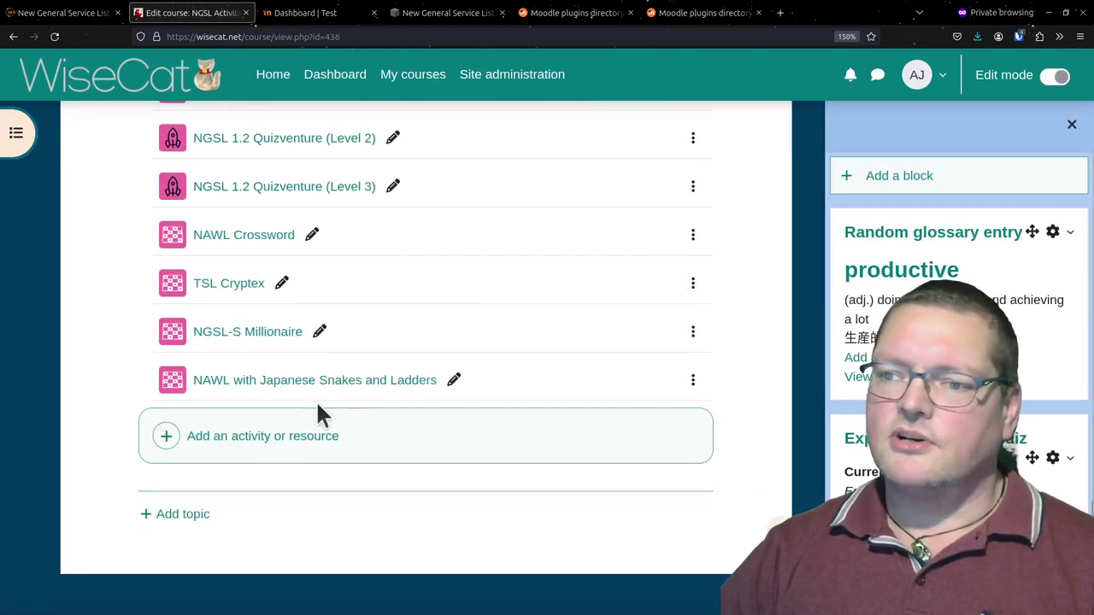
click(263, 446)
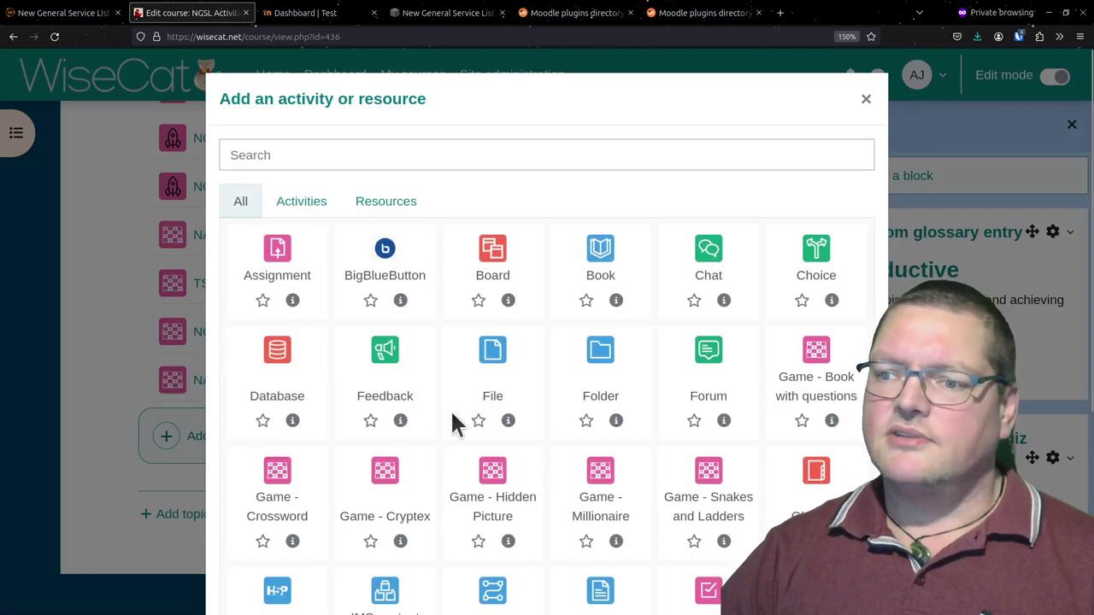
scroll(640, 408, down, 4)
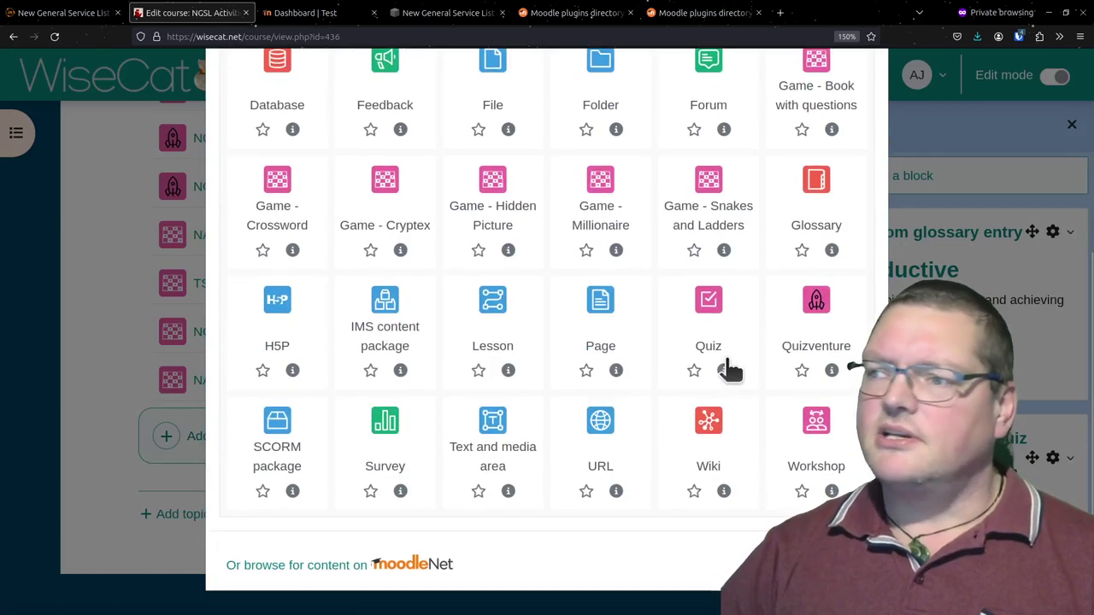
click(819, 314)
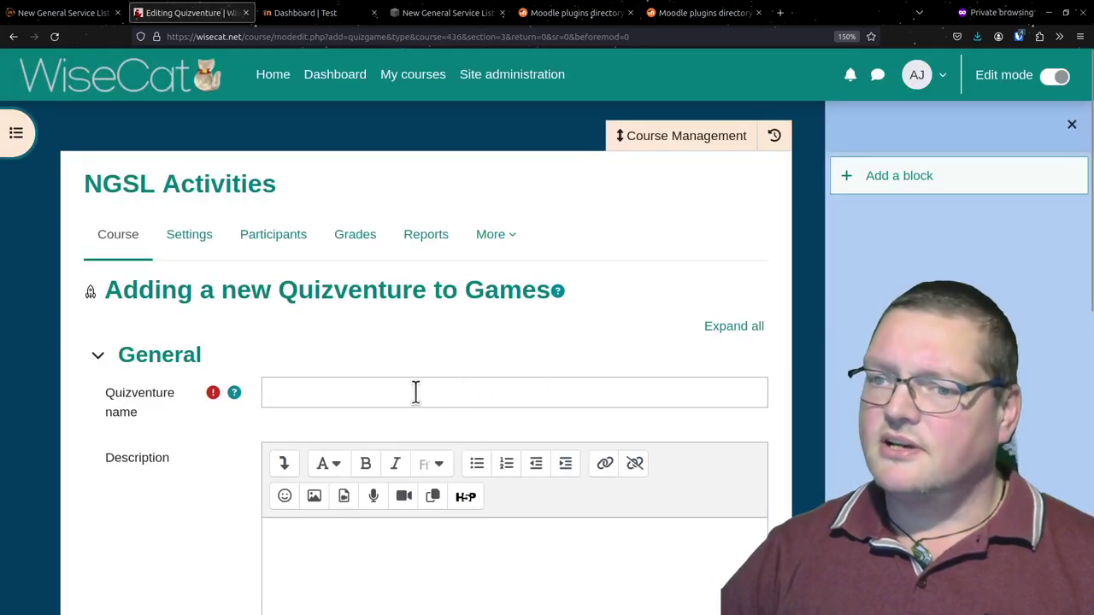
Name the new Quizventure "demo space stuff"
click(415, 392)
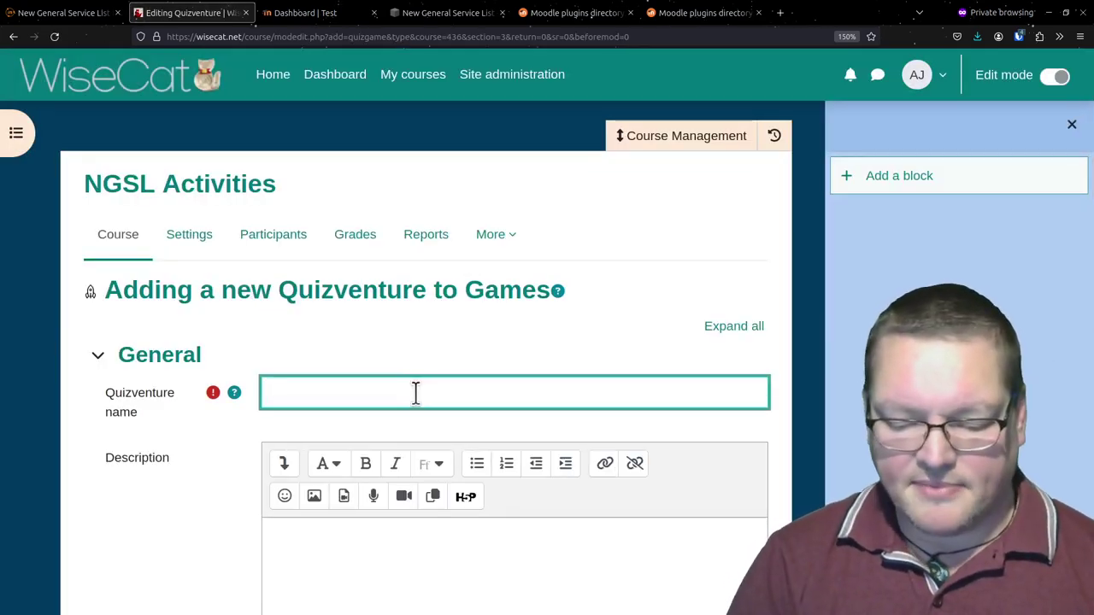
text(demo)
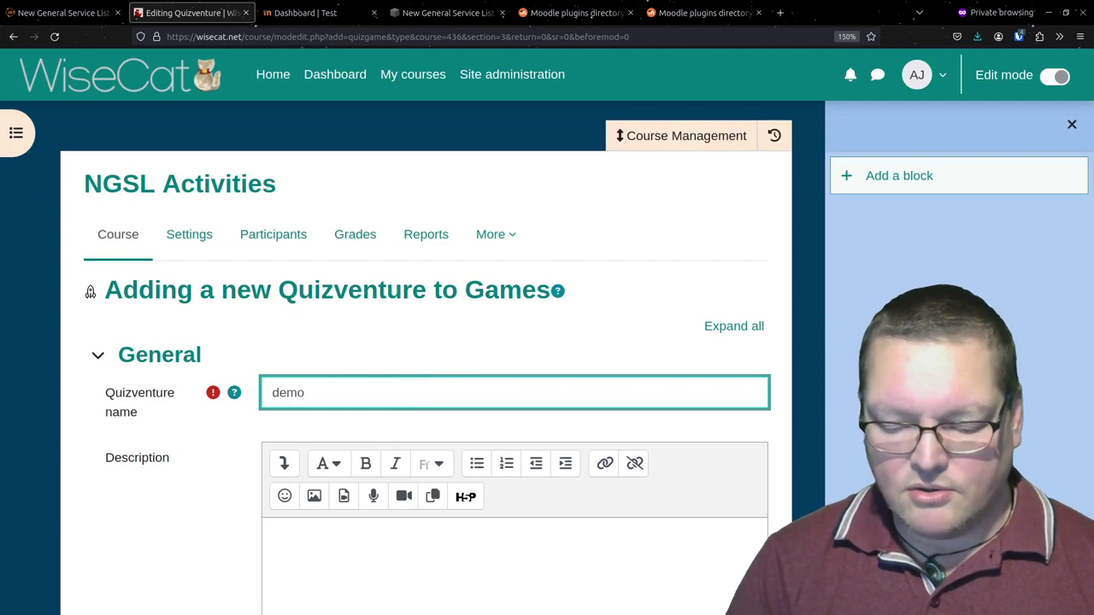
text( spa)
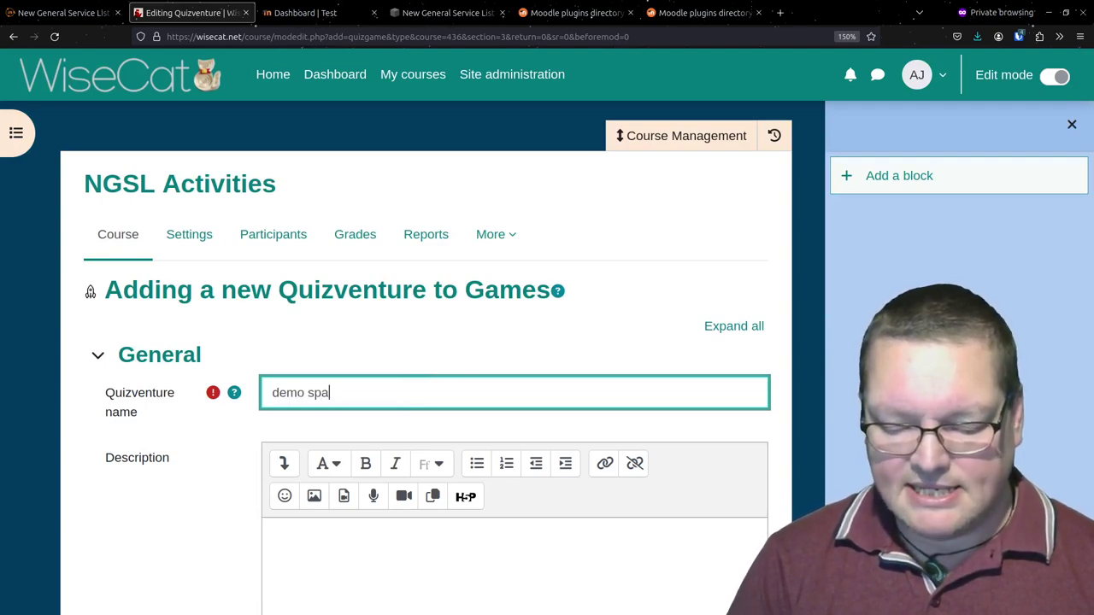
text(ce st)
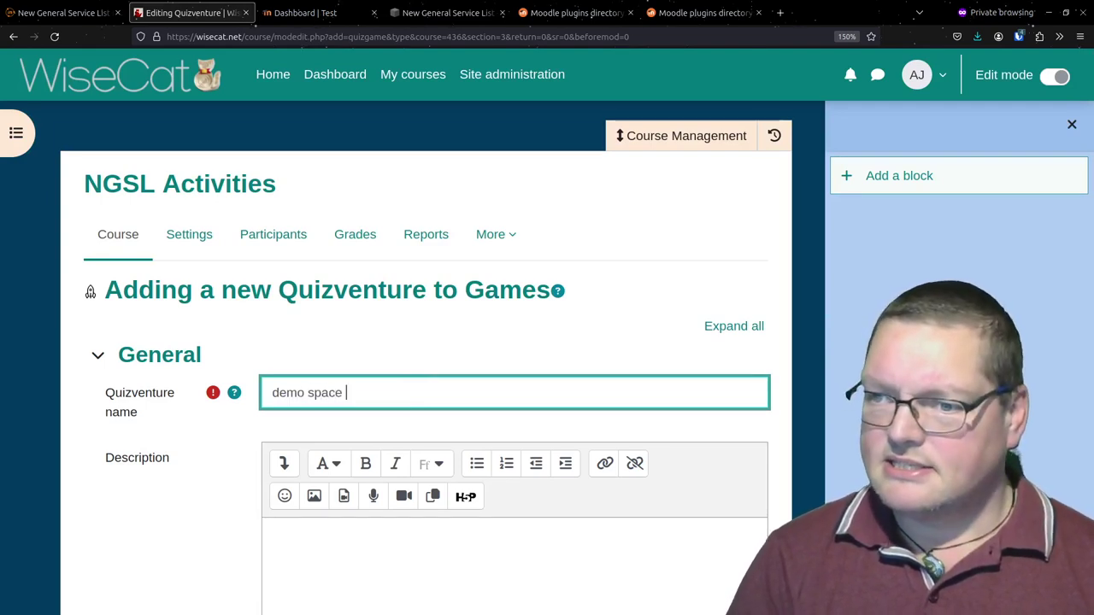
text(uff)
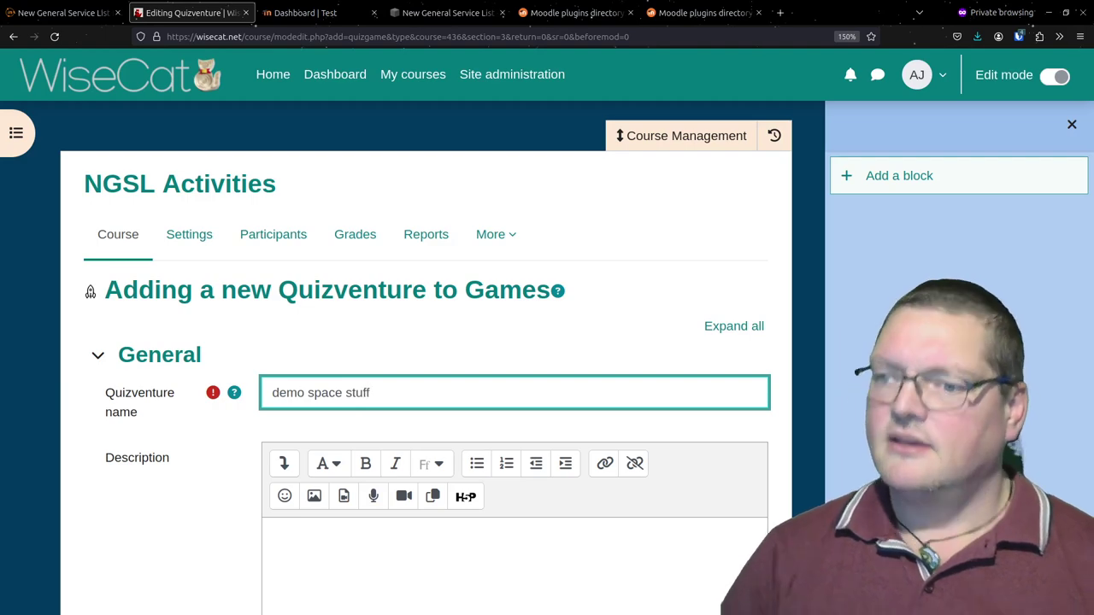
Look through the new Quizventure's settings, briefly expanding and collapsing Common module settings
scroll(252, 334, down, 5)
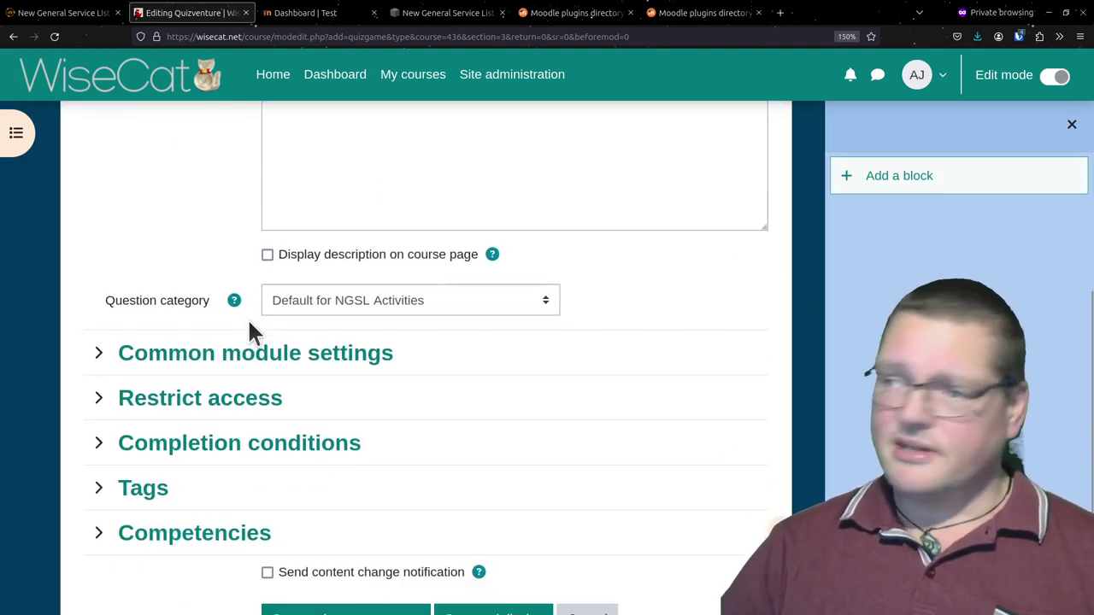
click(171, 350)
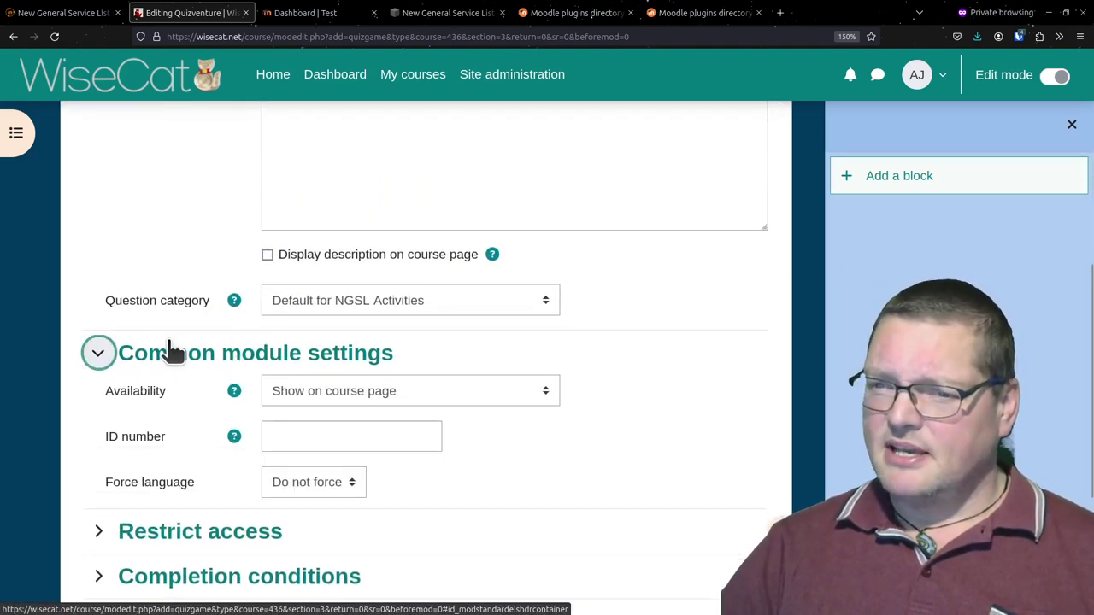
click(169, 342)
scroll(169, 344, up, 5)
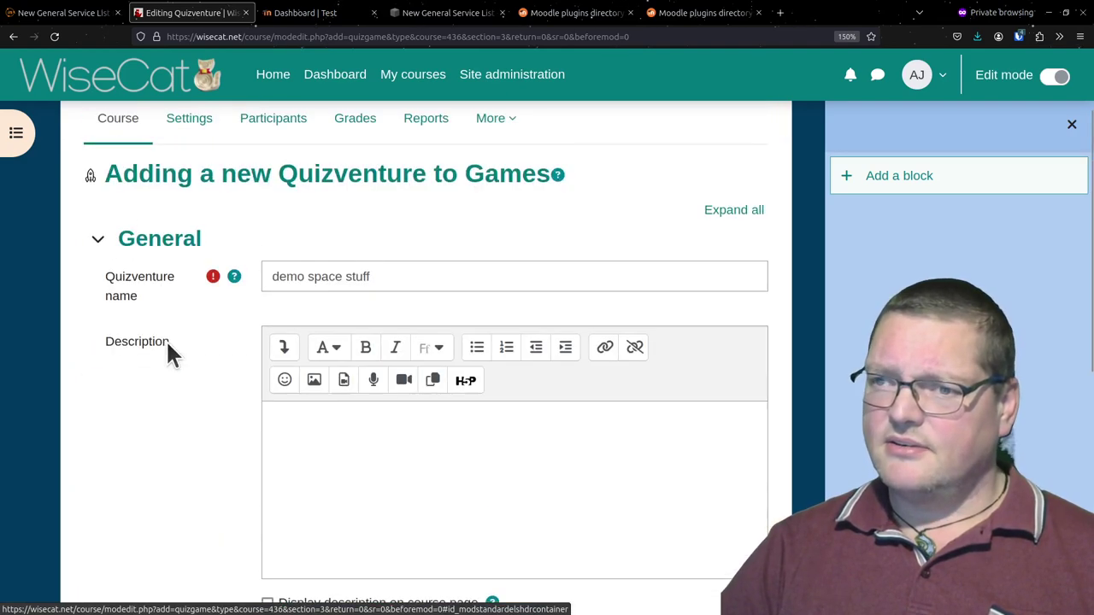
scroll(168, 345, down, 2)
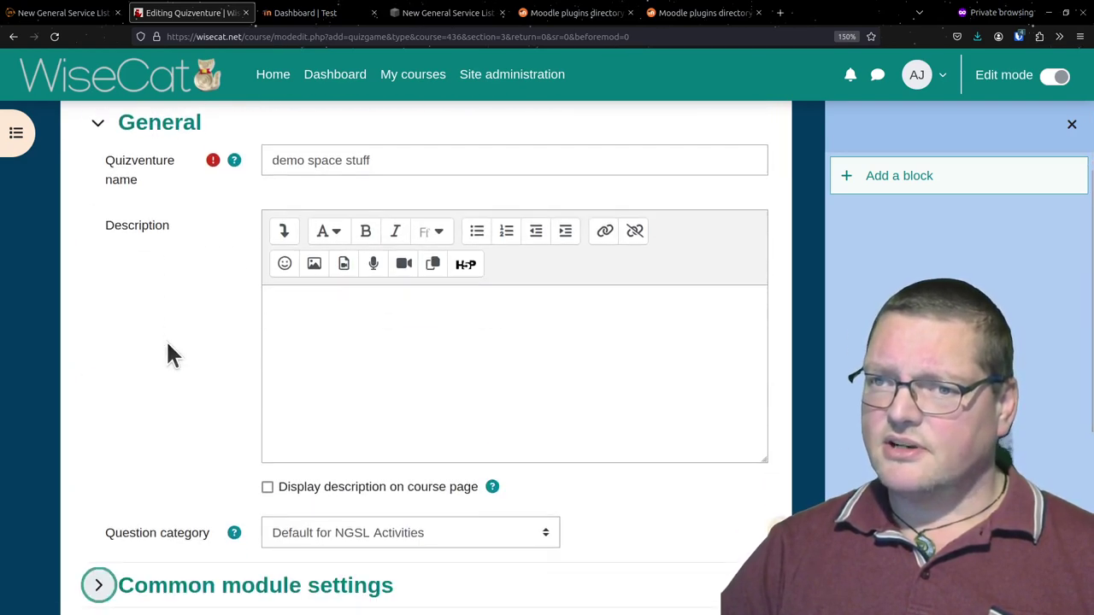
scroll(167, 350, down, 5)
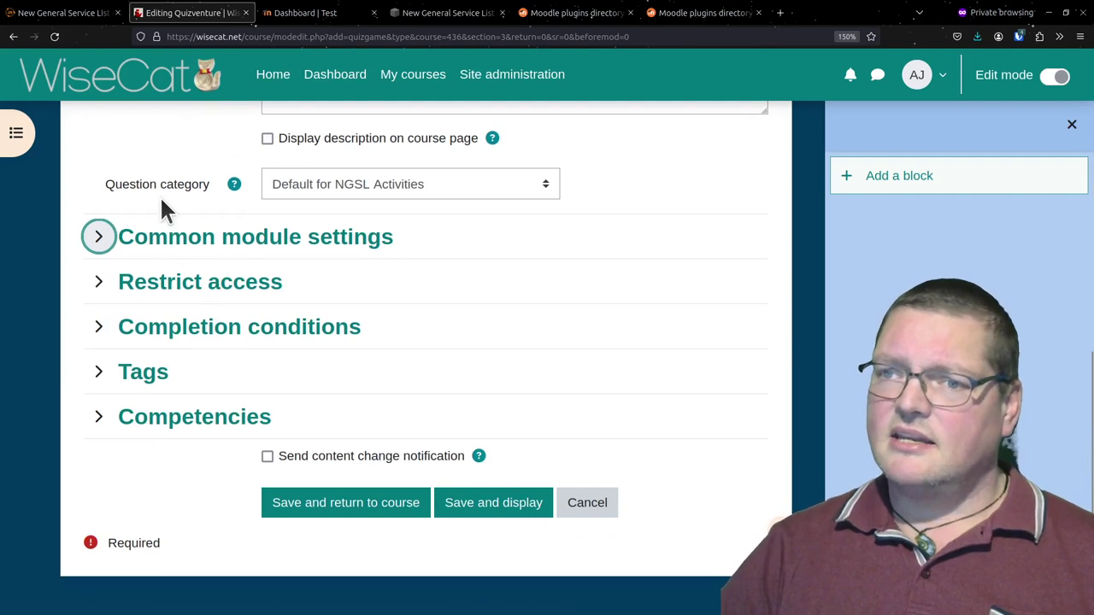
Set the question category to TSL 1.2 MC 5 Distractors (1246), then save the Quizventure and display it
scroll(162, 205, up, 2)
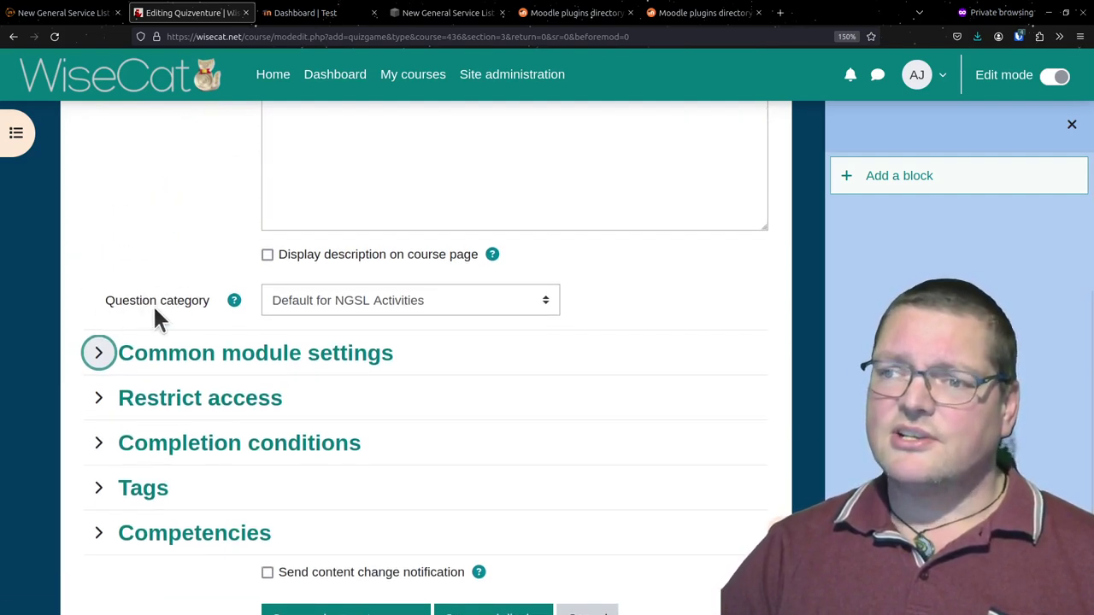
click(310, 308)
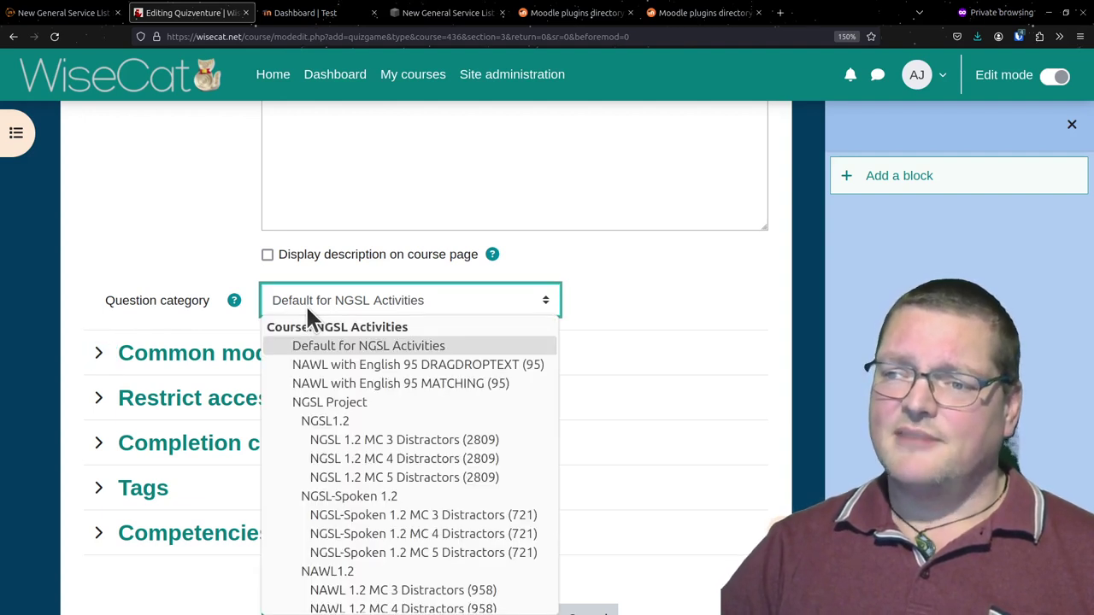
scroll(525, 396, down, 2)
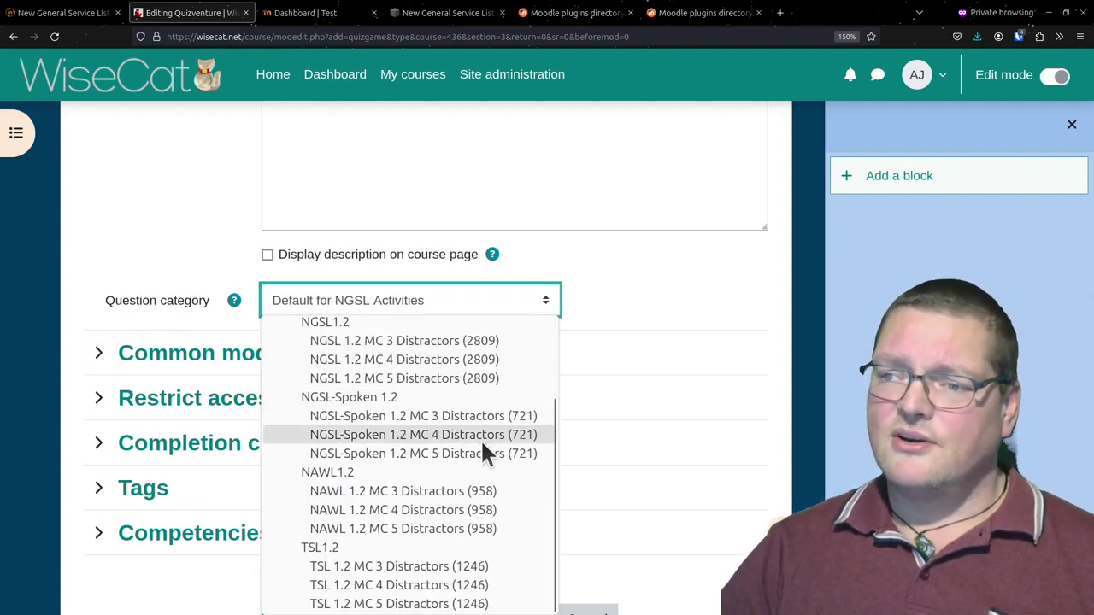
click(398, 603)
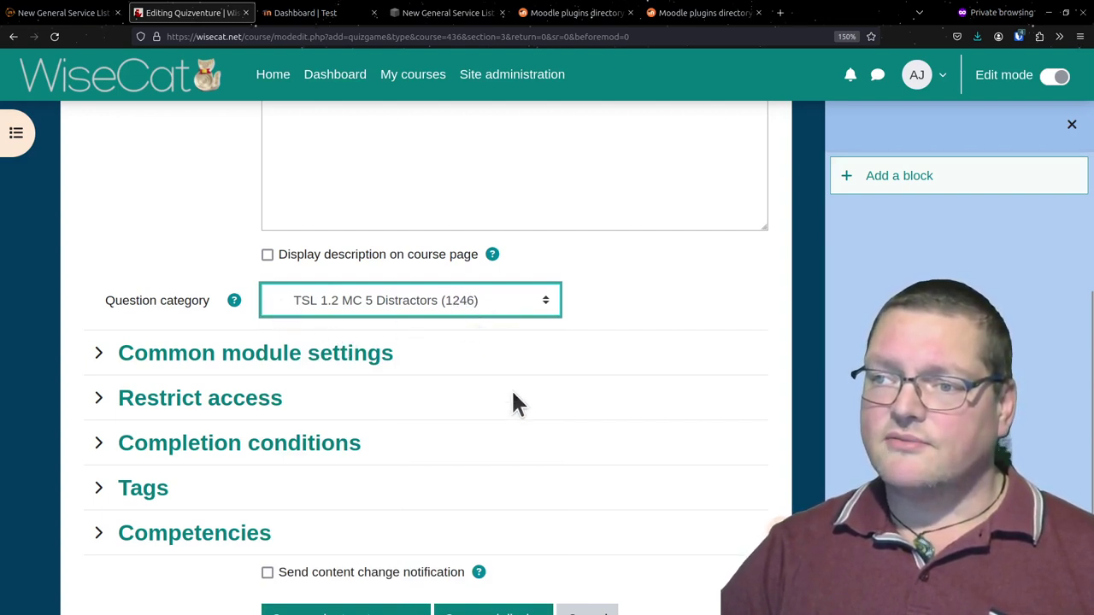
scroll(511, 403, down, 2)
click(465, 509)
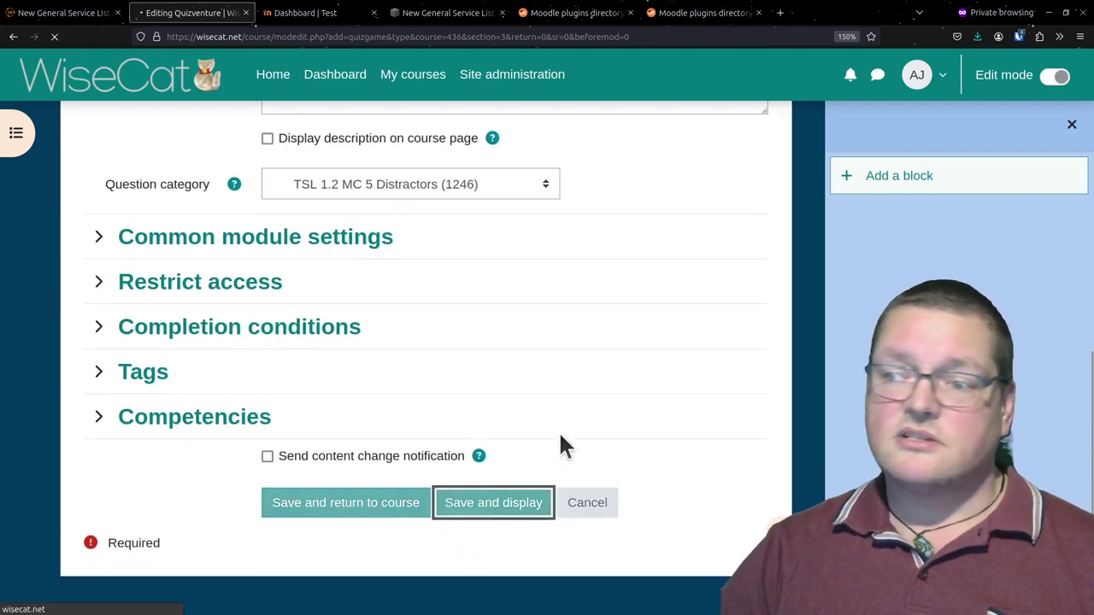
Start the "demo space stuff" game and play a round, moving the ship and shooting at the word targets
scroll(520, 391, down, 4)
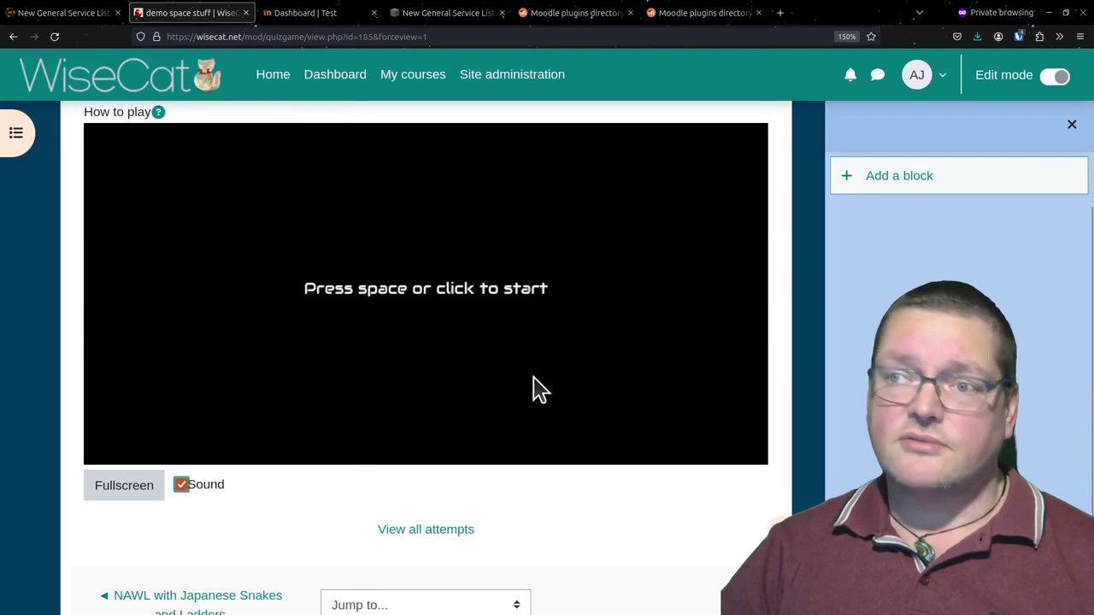
click(436, 380)
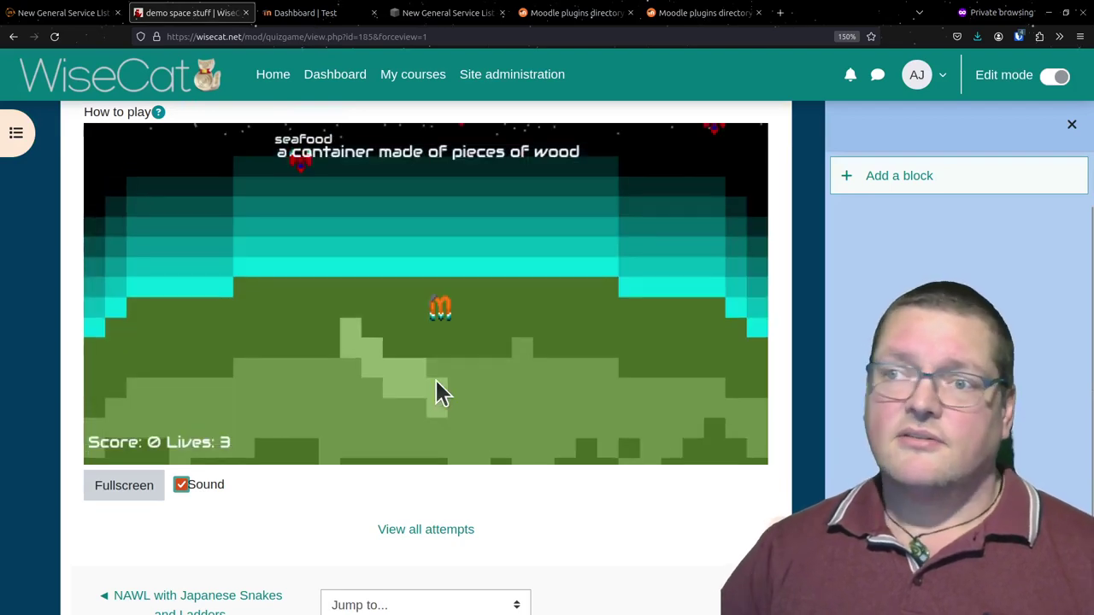
key(Left)
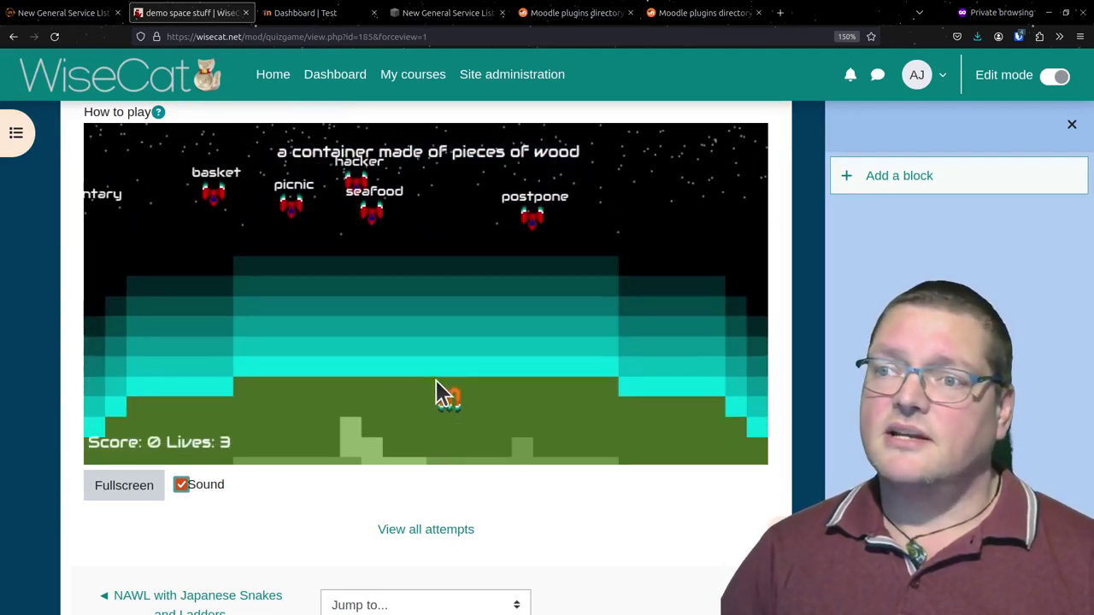
key(Right)
key(Left)
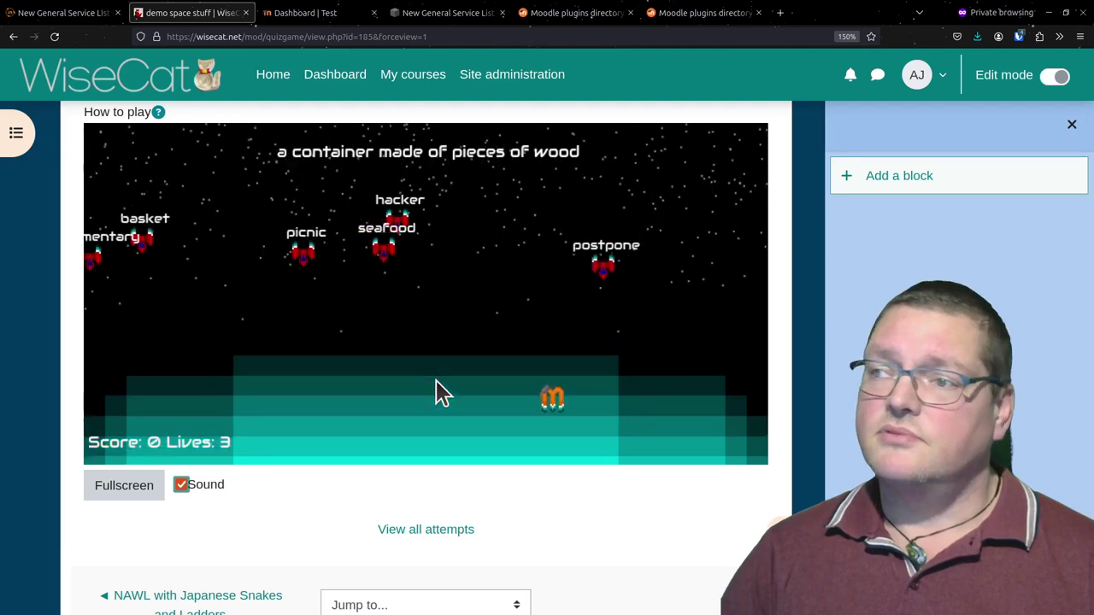
key(space)
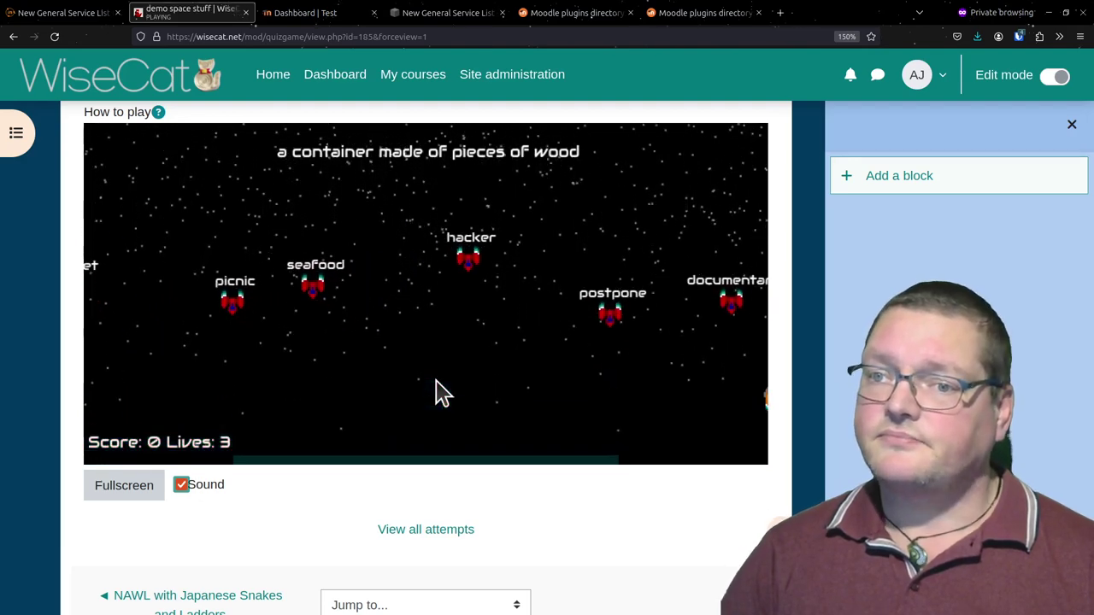
key(Right)
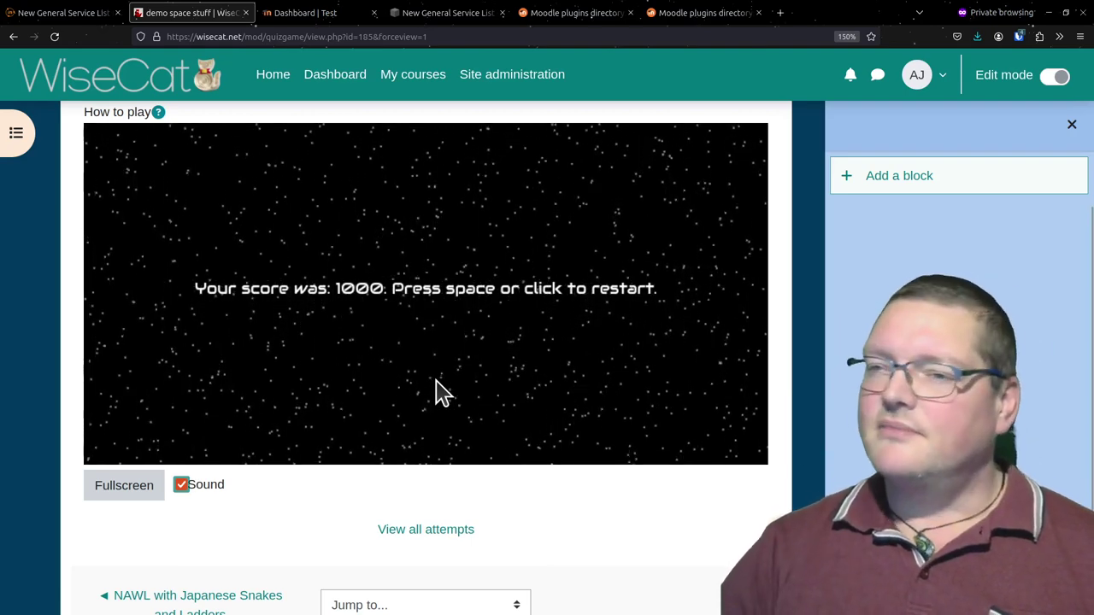
Return to the NGSL Activities course's Games section and briefly check the Game plugin page in the Moodle plugins directory
scroll(437, 393, up, 1)
scroll(437, 393, up, 3)
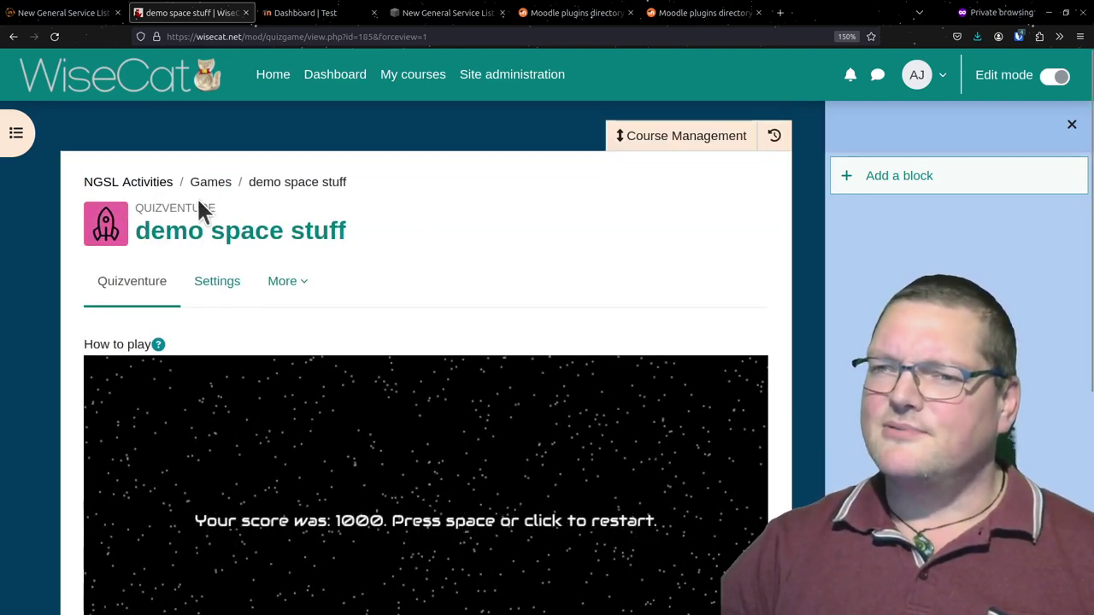
click(131, 190)
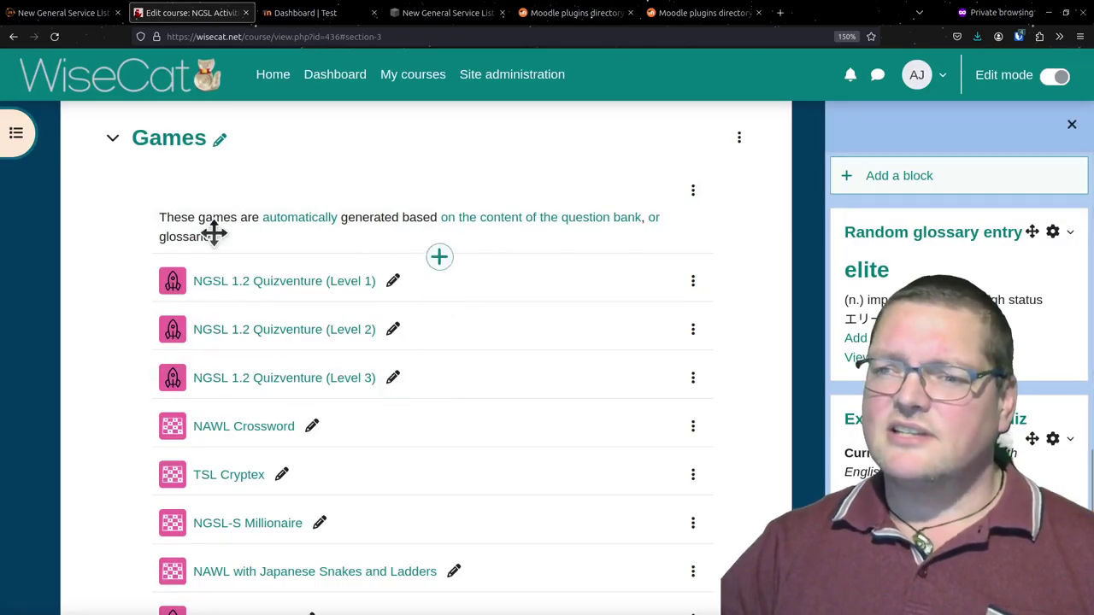
scroll(179, 353, down, 5)
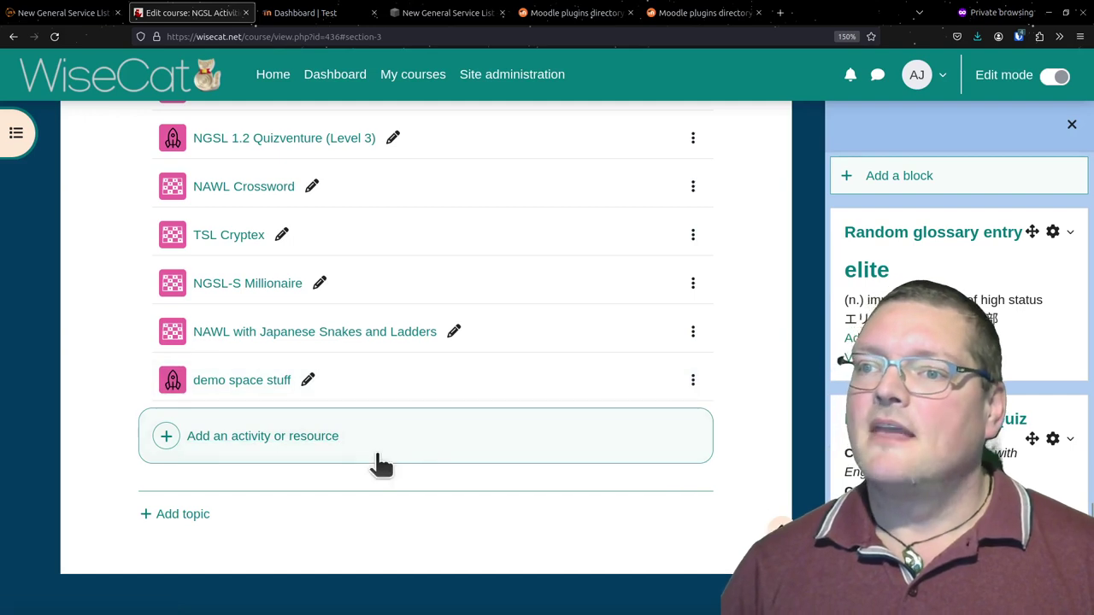
click(574, 14)
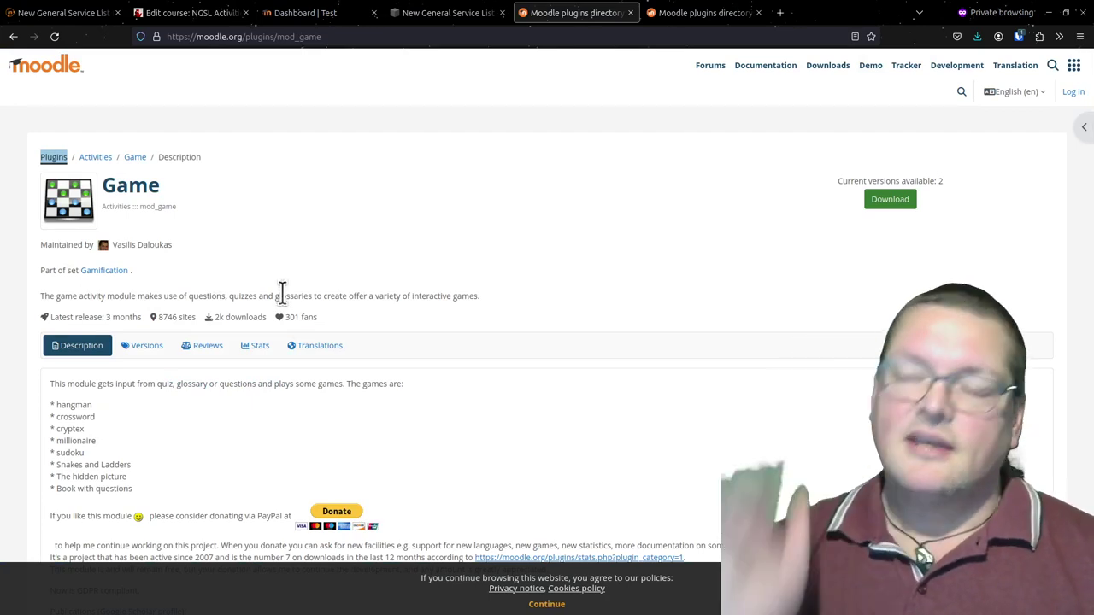
click(190, 19)
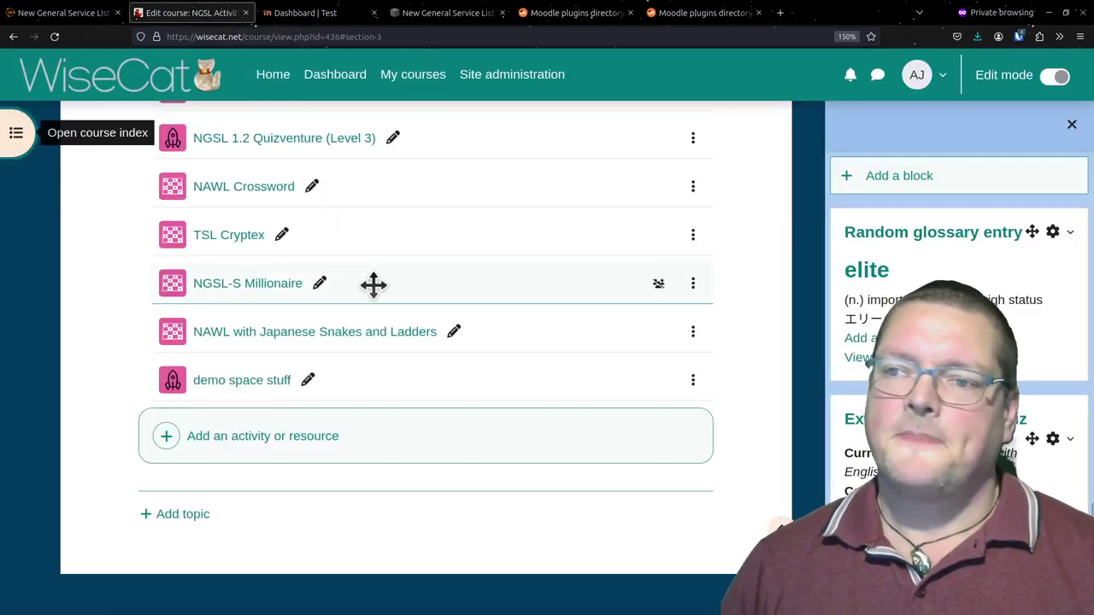
Continue the previous attempt of the NAWL Crossword game and look over its grid and clues
click(232, 193)
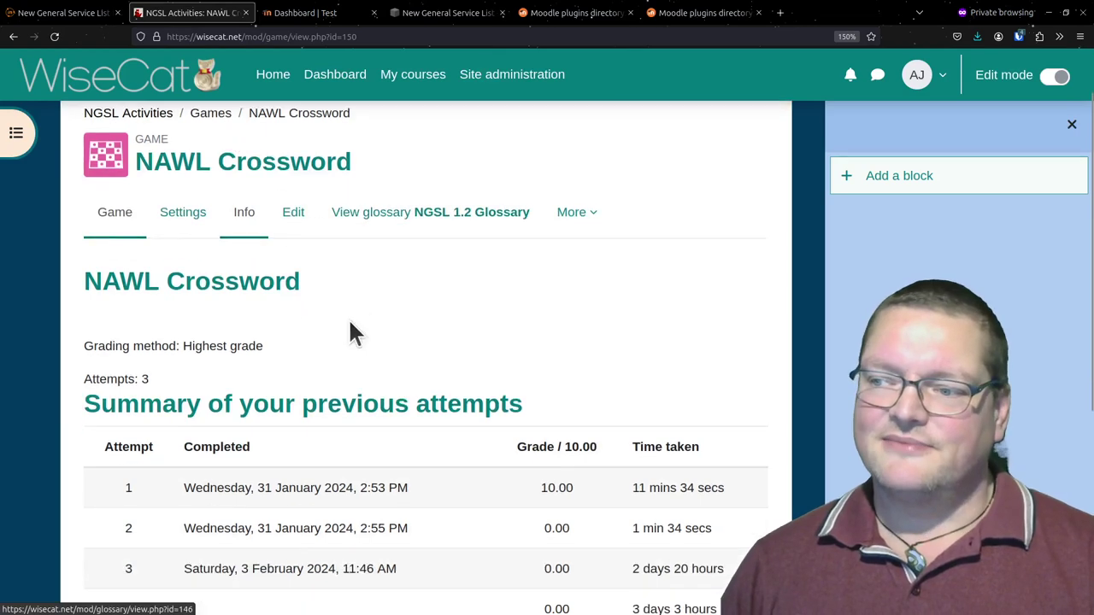
scroll(348, 318, down, 5)
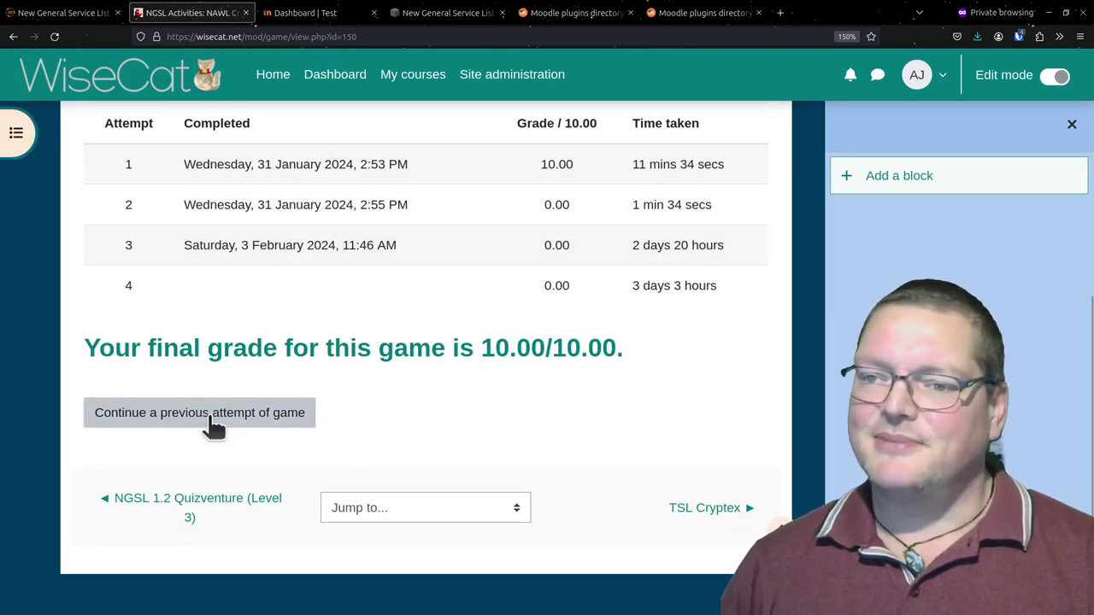
click(214, 419)
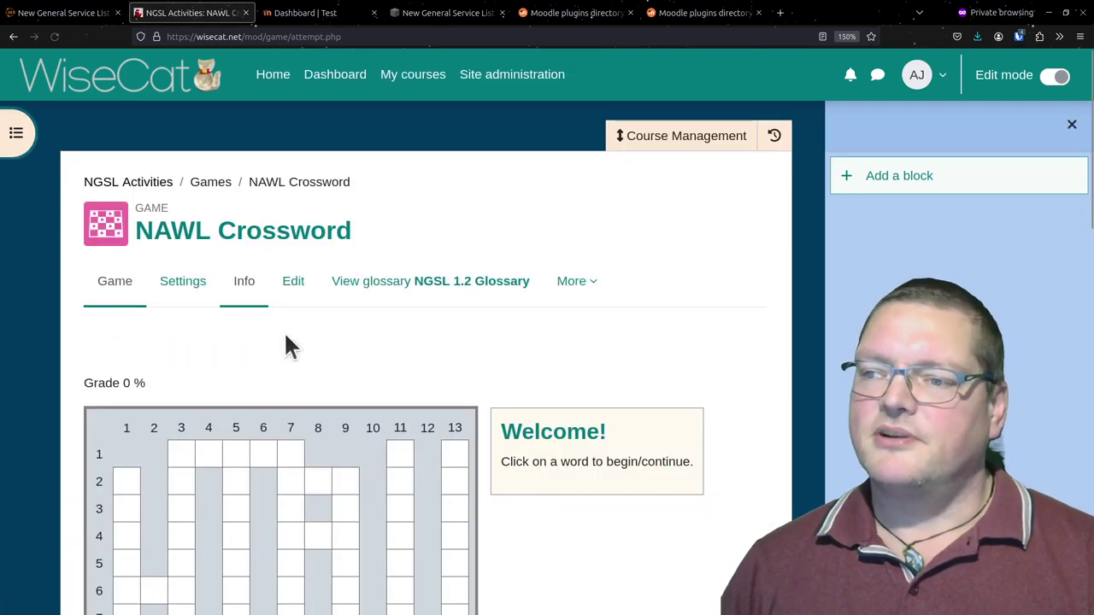
scroll(312, 316, down, 3)
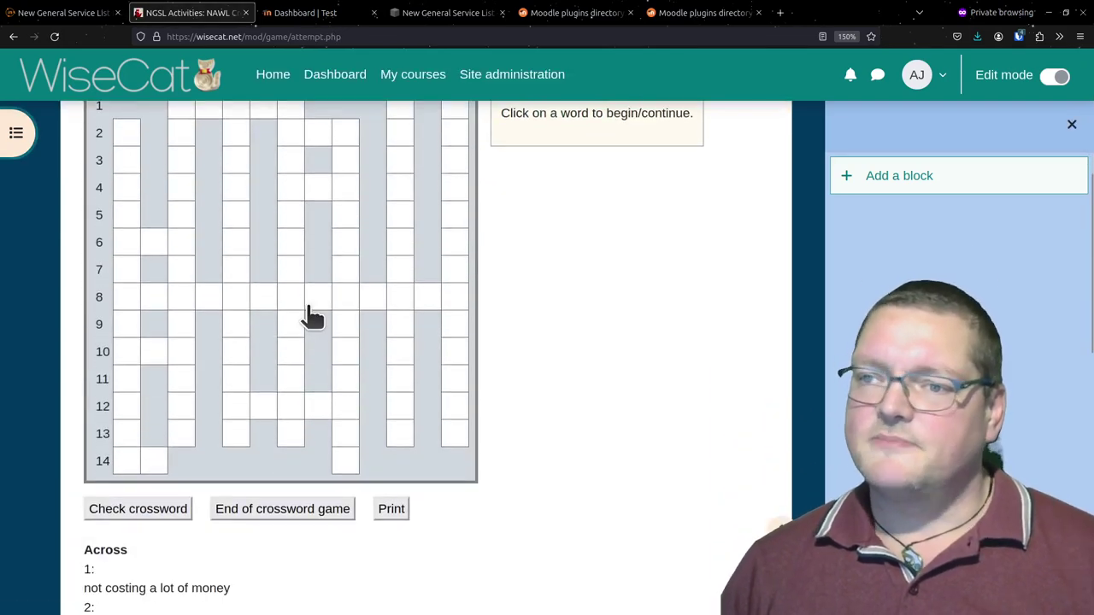
scroll(312, 316, up, 2)
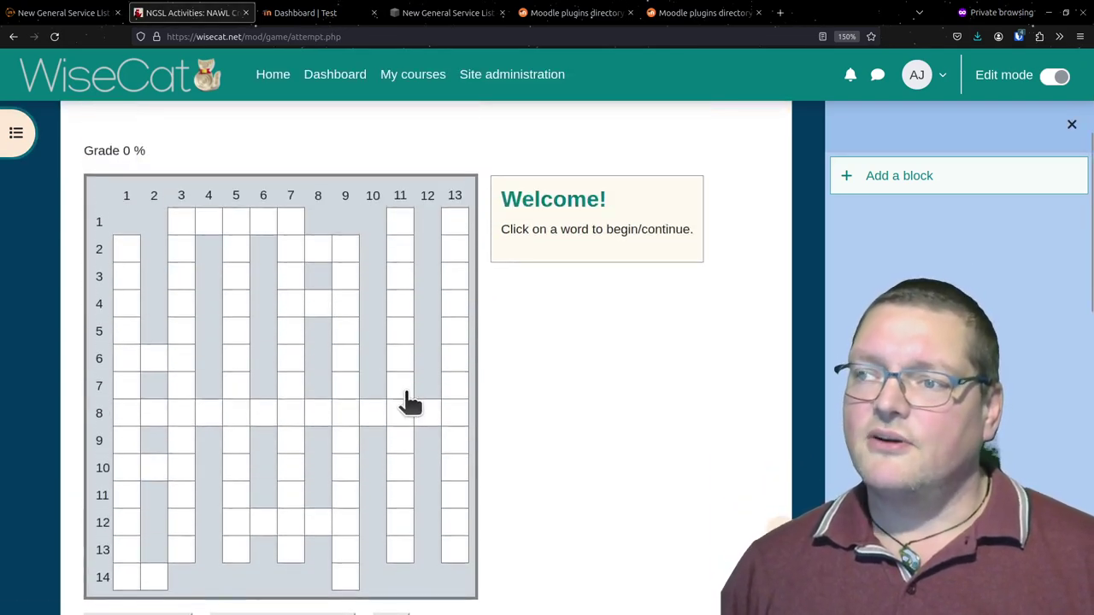
scroll(407, 397, down, 4)
scroll(404, 393, down, 1)
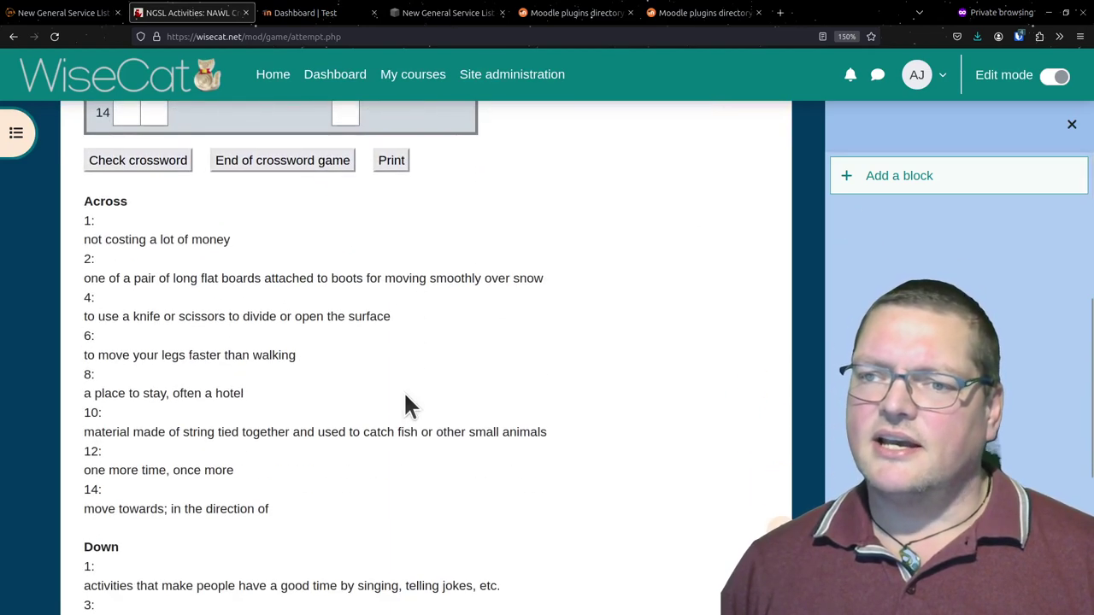
scroll(403, 391, up, 4)
scroll(405, 393, up, 4)
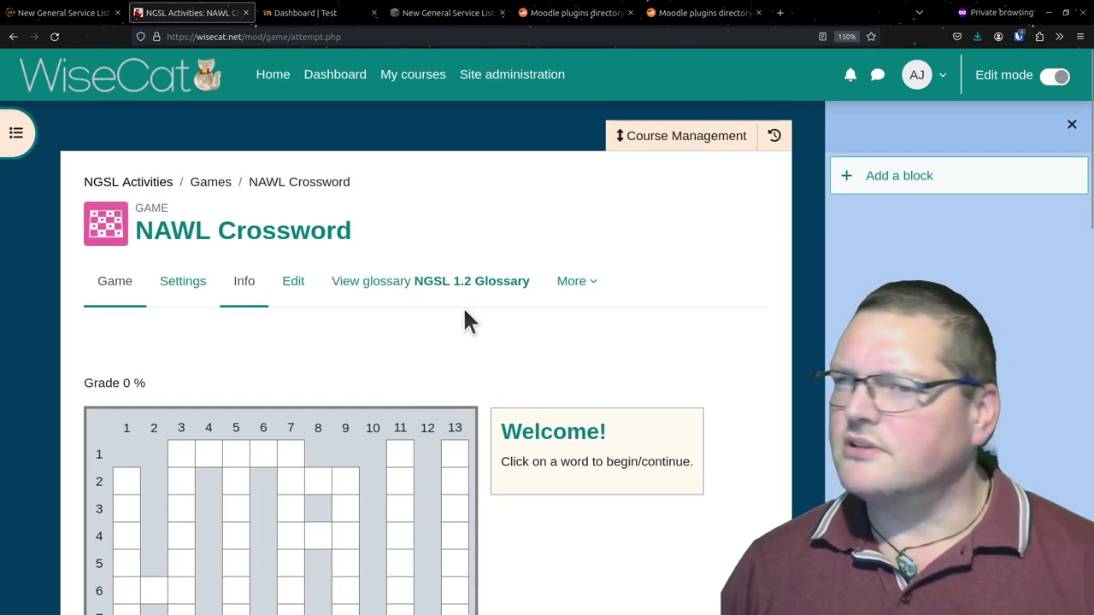
Open the NAWL Crossword's settings and view the available sources of questions without changing the selection
click(185, 285)
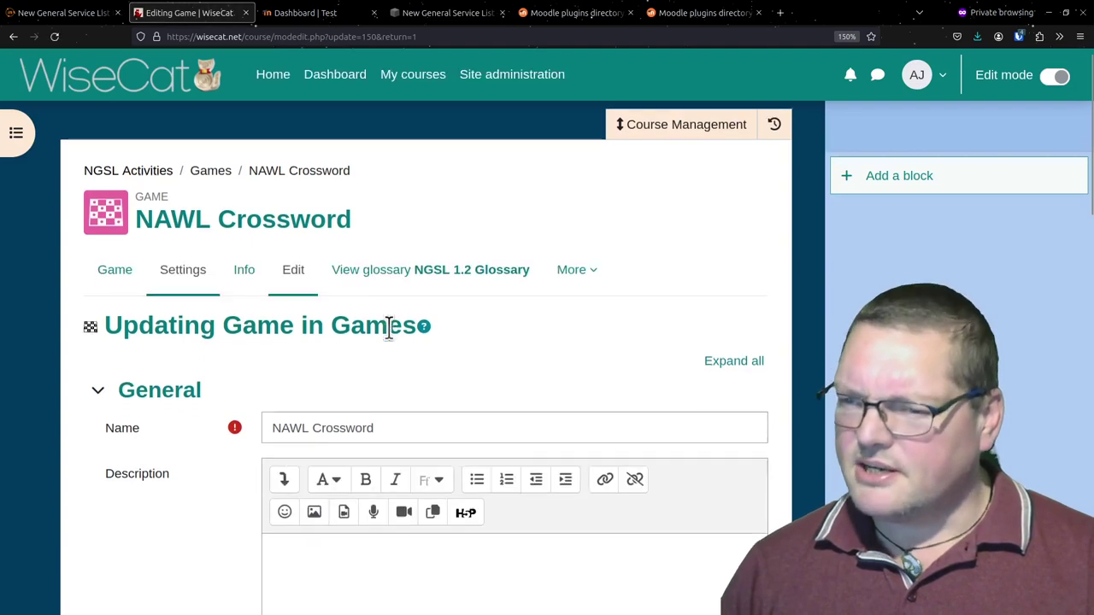
scroll(248, 320, down, 5)
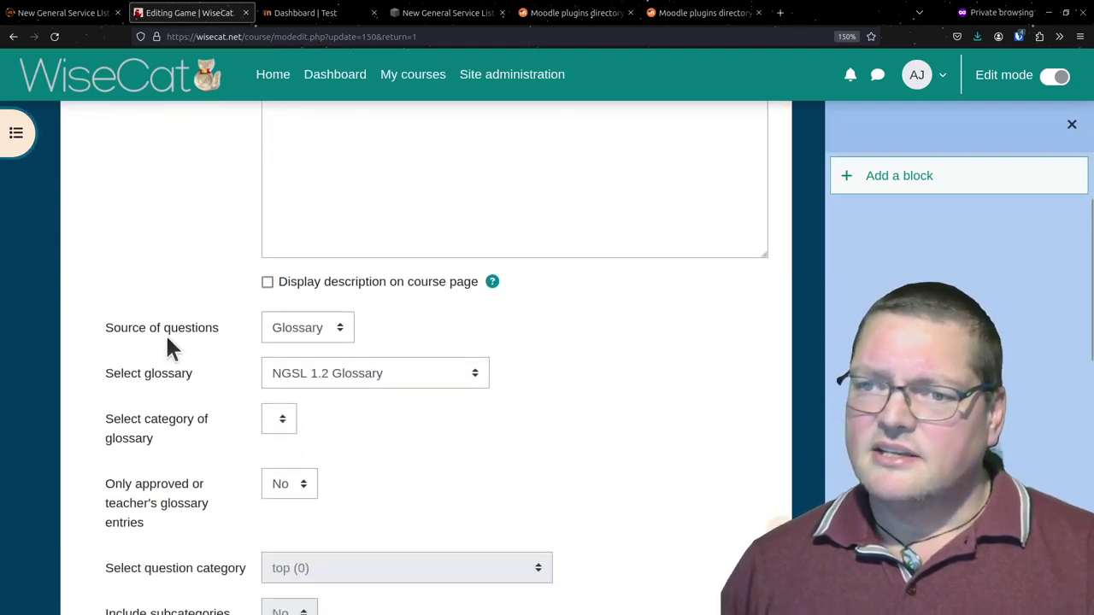
click(339, 329)
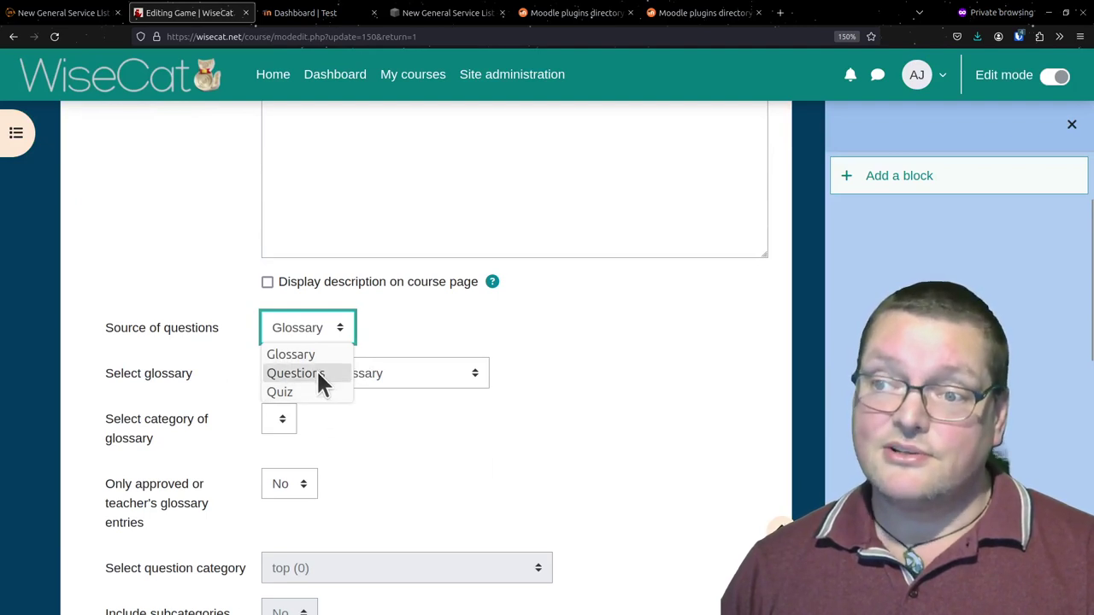
click(394, 335)
click(512, 438)
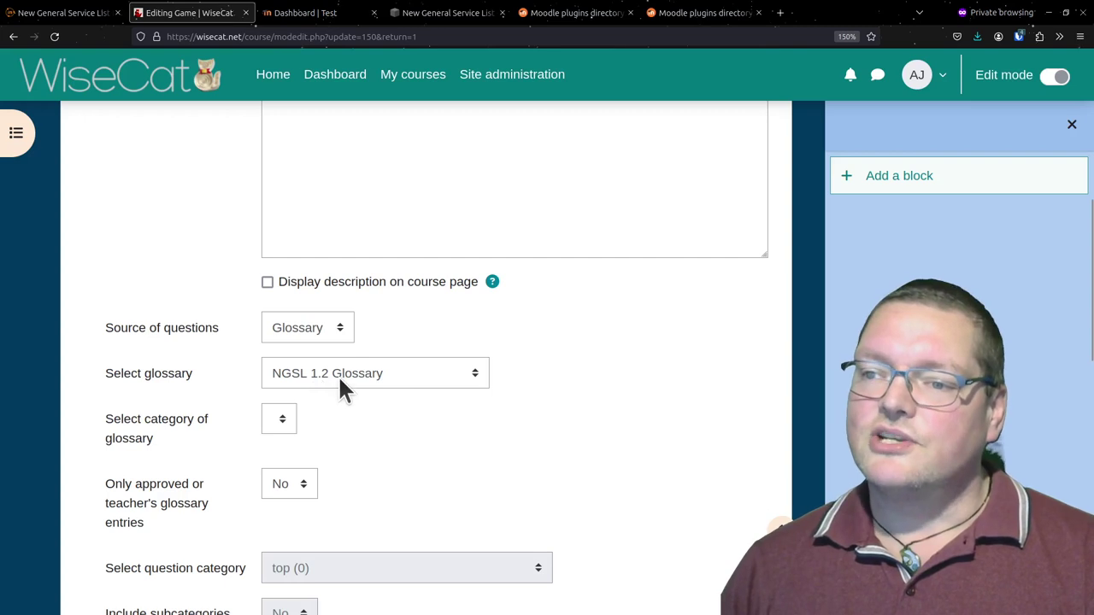
Set the crossword's glossary to NAWL with English
click(380, 376)
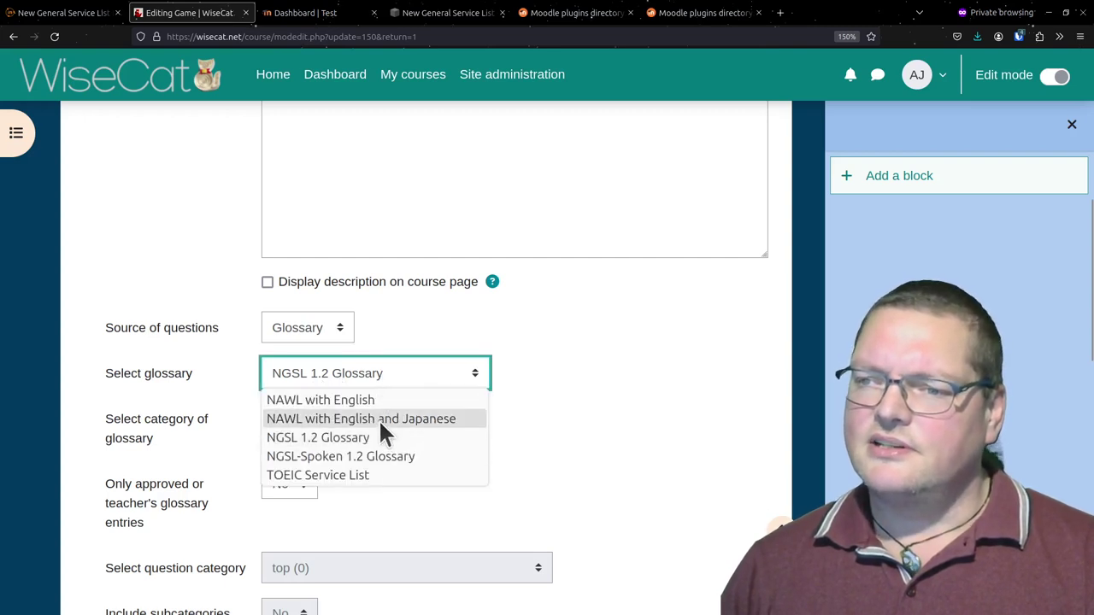
click(368, 402)
click(411, 404)
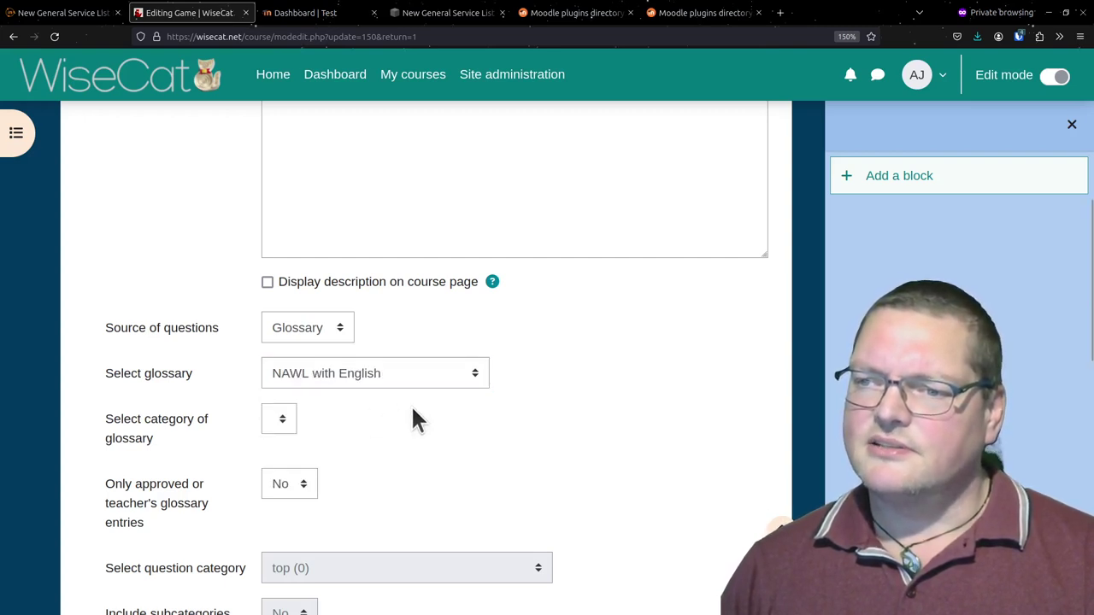
Look through the crossword's remaining settings, expanding Crossword options to examine the size, word count, layout and compute time fields
scroll(517, 406, down, 5)
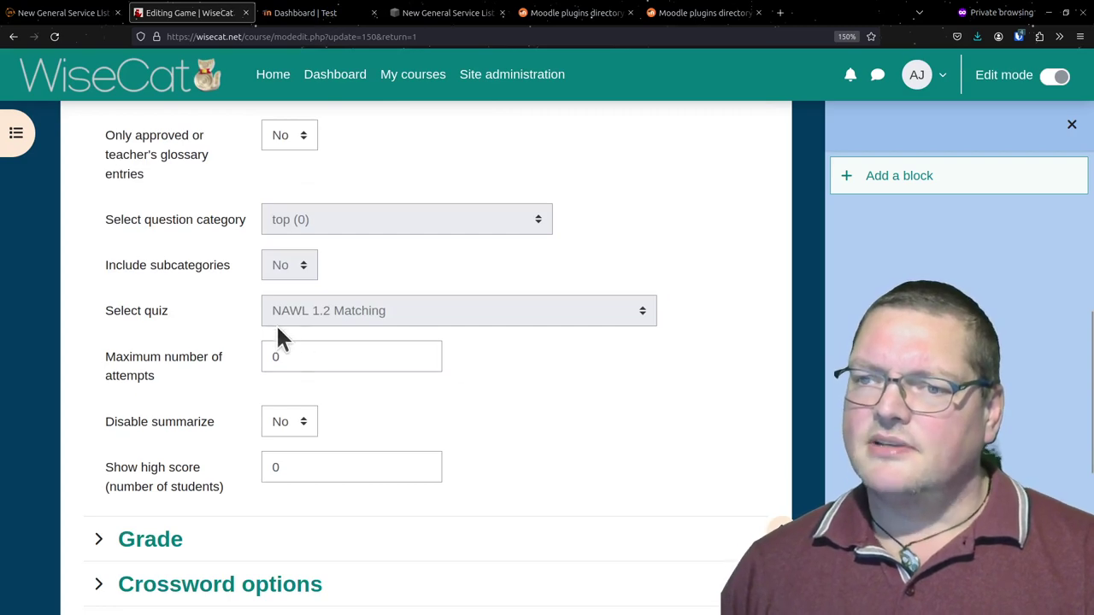
scroll(188, 310, up, 3)
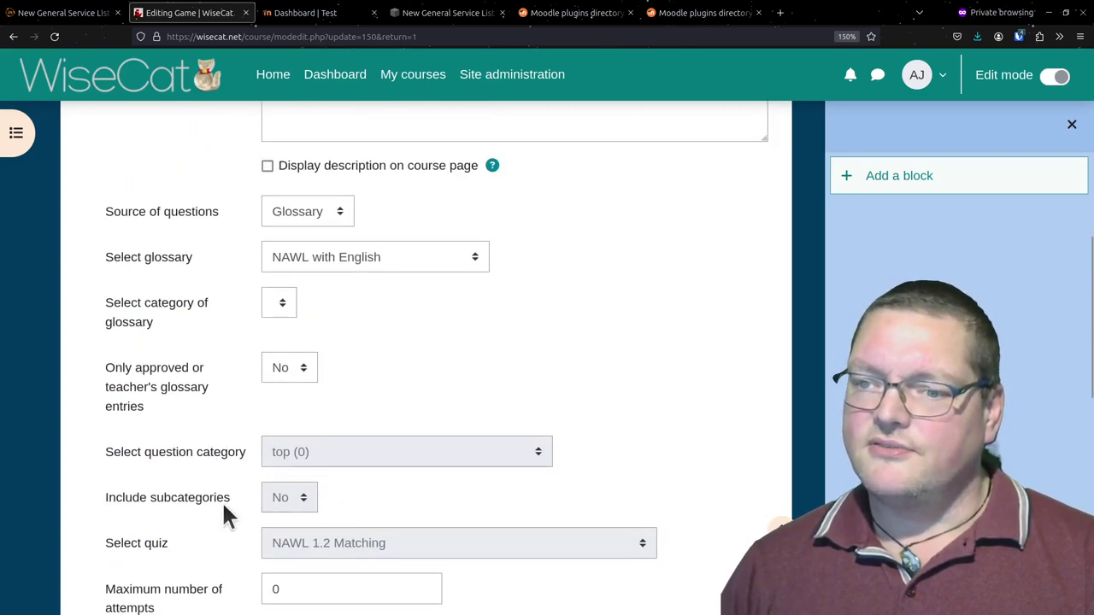
scroll(552, 544, down, 8)
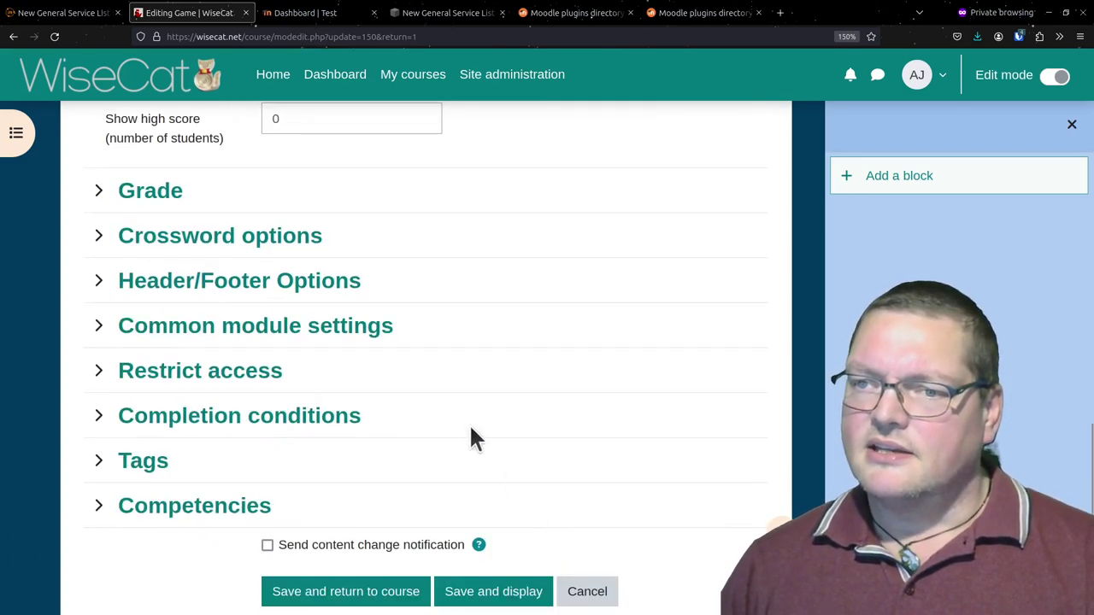
click(177, 244)
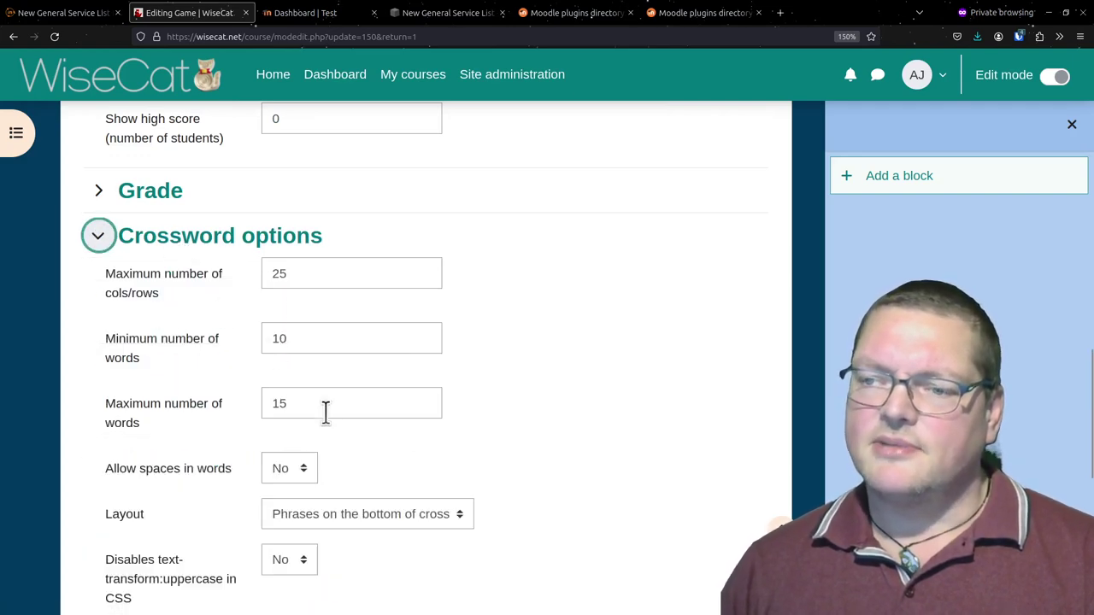
scroll(488, 461, down, 6)
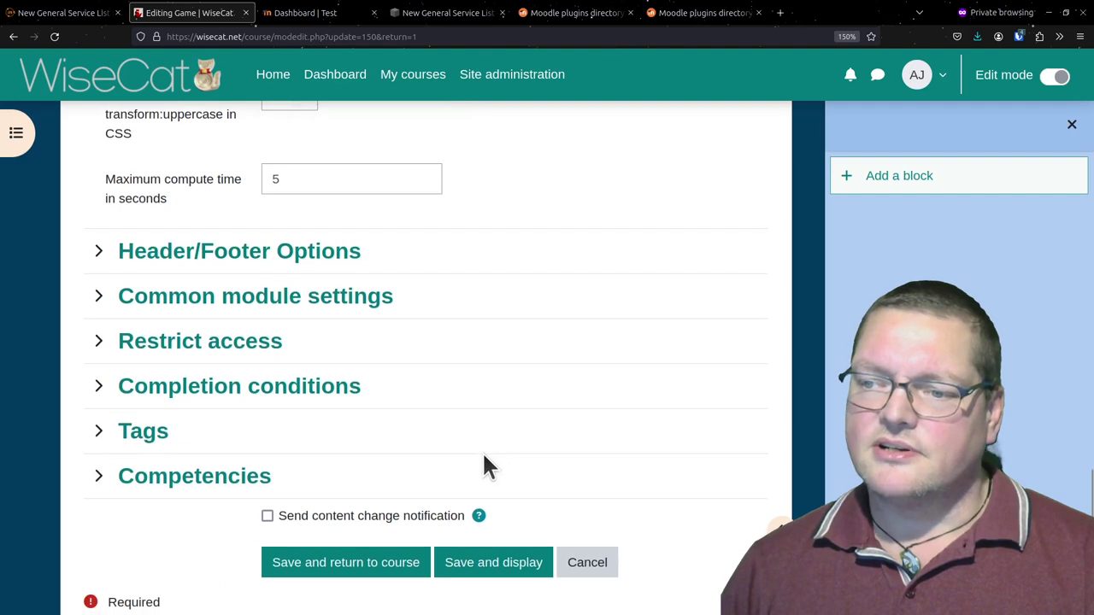
scroll(430, 410, up, 2)
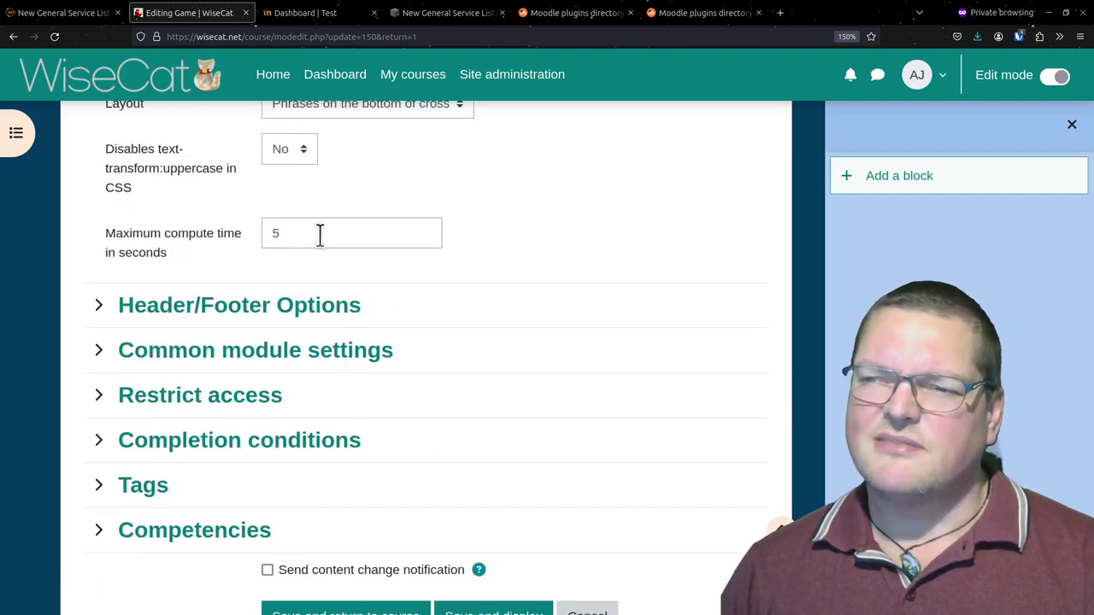
Set the crossword's maximum compute time to 3 seconds, then save the settings and display the game
drag(330, 234, 276, 232)
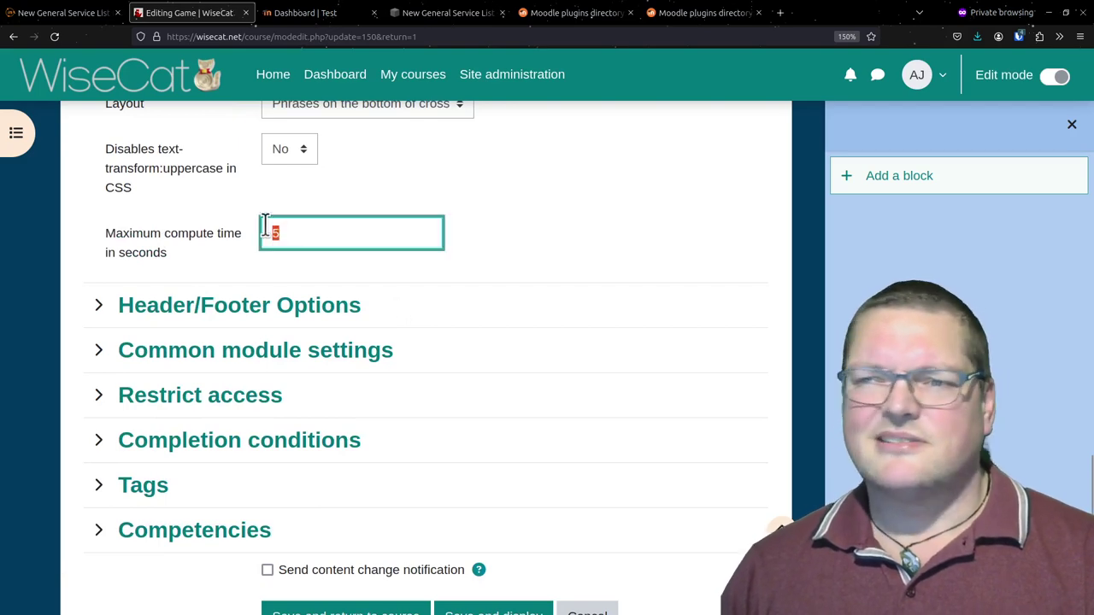
text(3)
scroll(547, 410, down, 2)
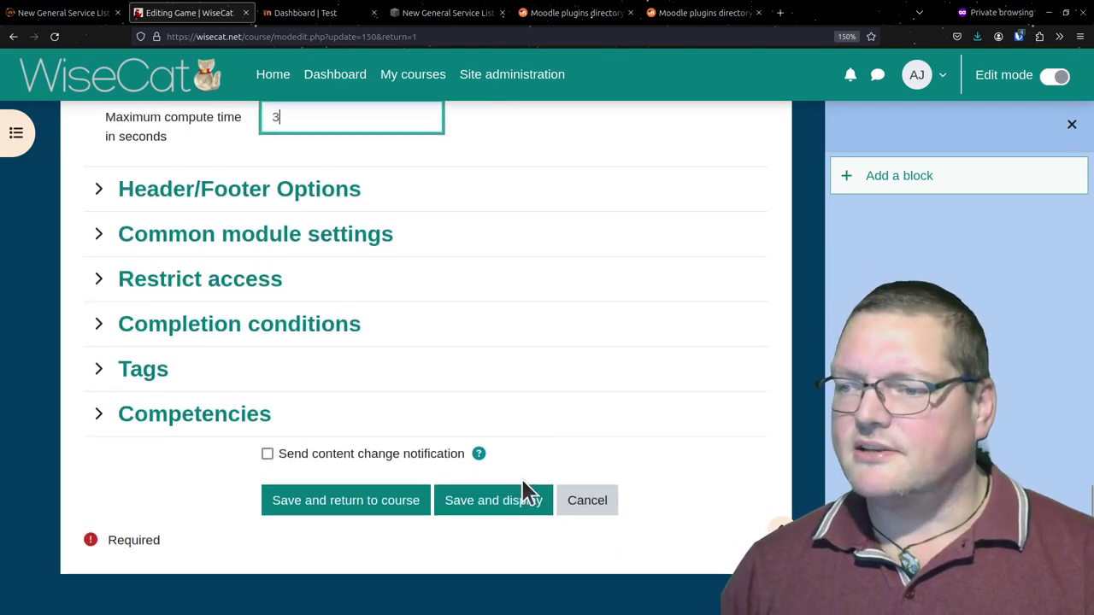
click(519, 503)
Continue the previous attempt of the NAWL Crossword and end that crossword game
scroll(513, 494, down, 4)
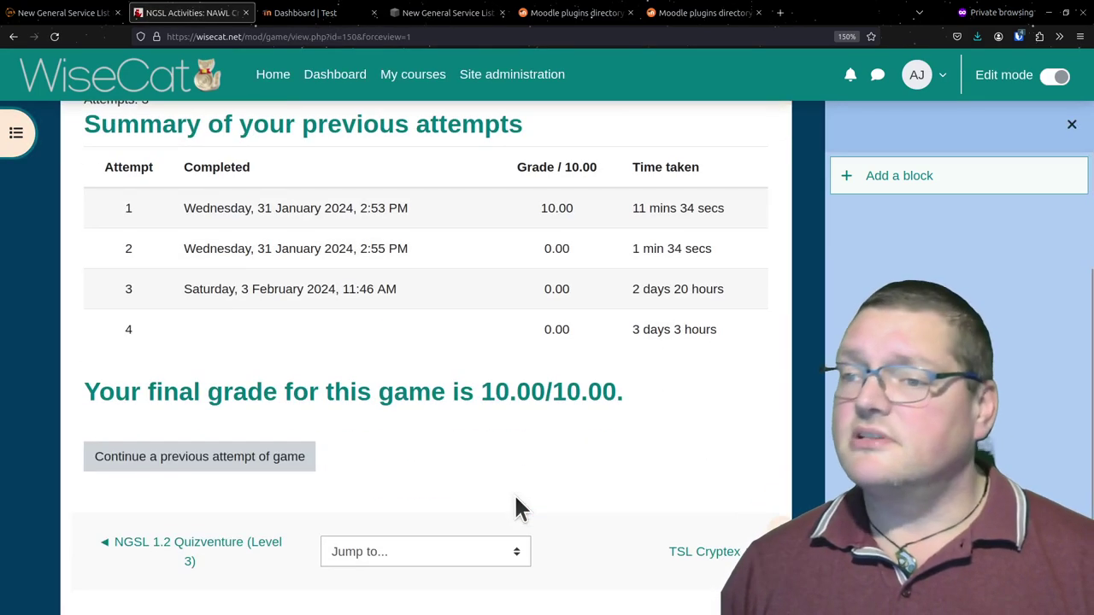
click(274, 460)
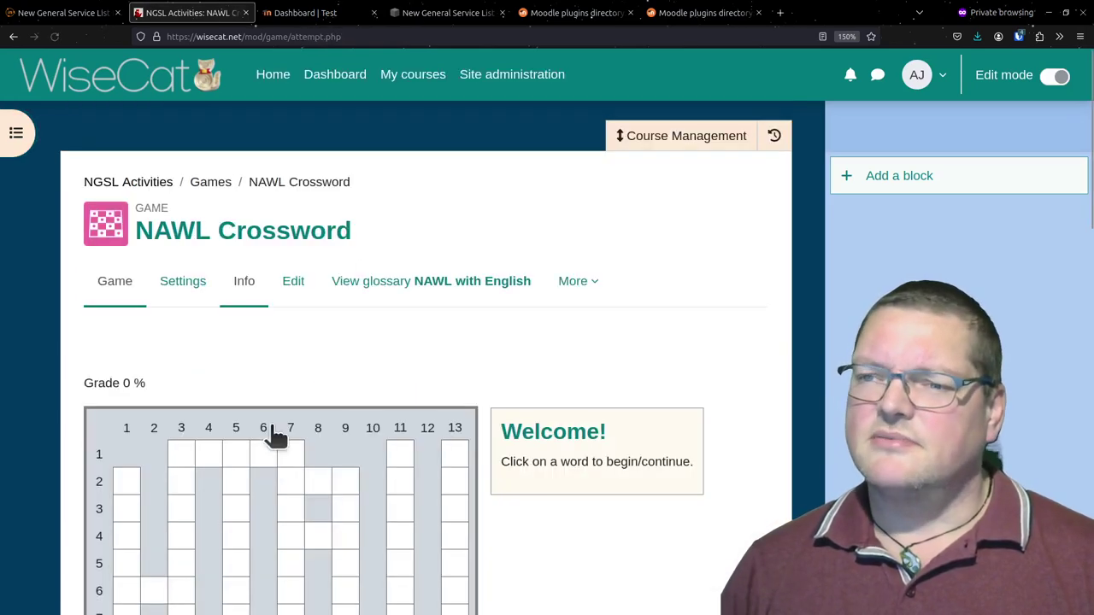
scroll(369, 257, down, 5)
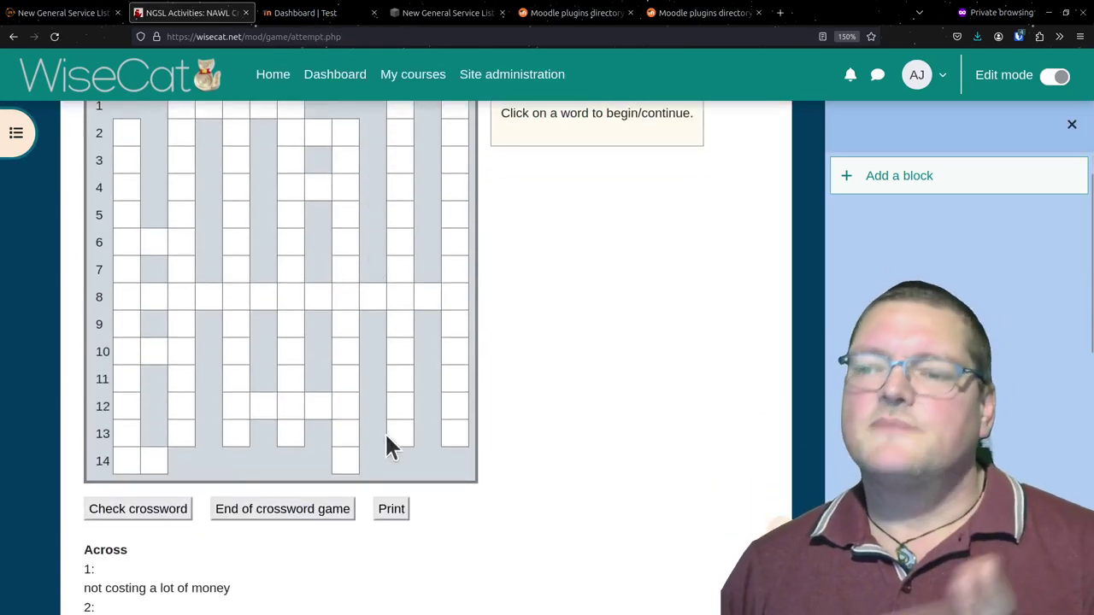
click(314, 510)
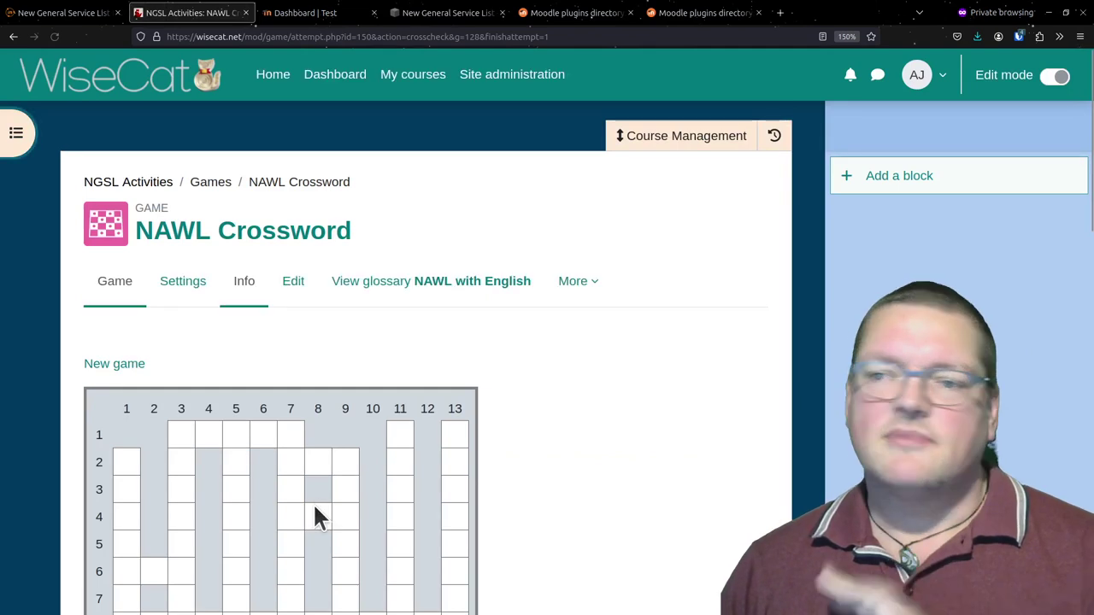
scroll(314, 512, down, 3)
scroll(265, 419, up, 2)
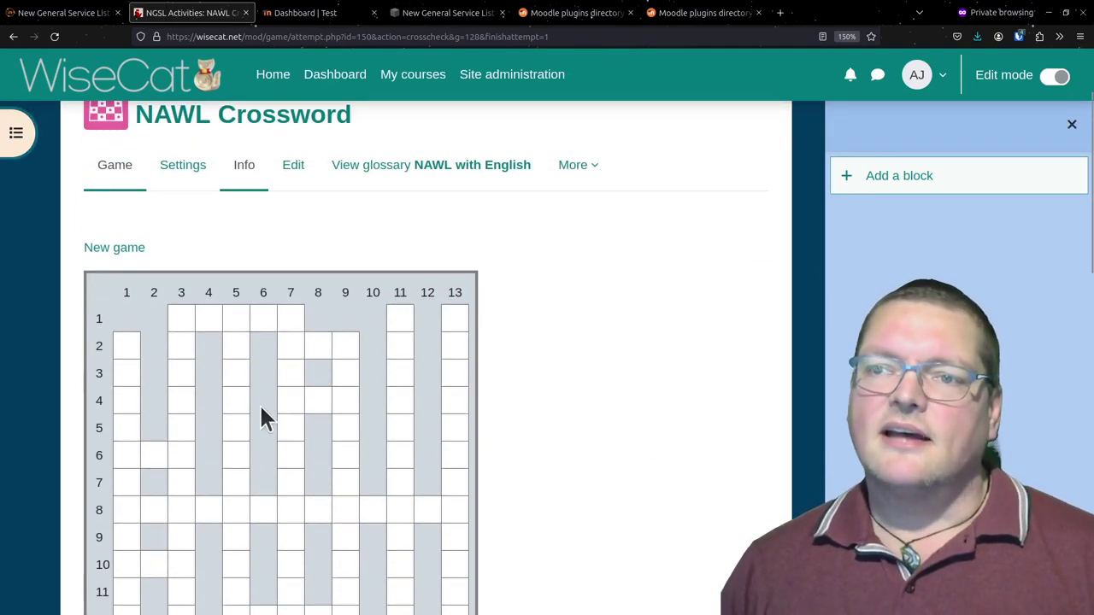
Start a new NAWL Crossword game and look over its grid, clues and additional activity options
click(124, 250)
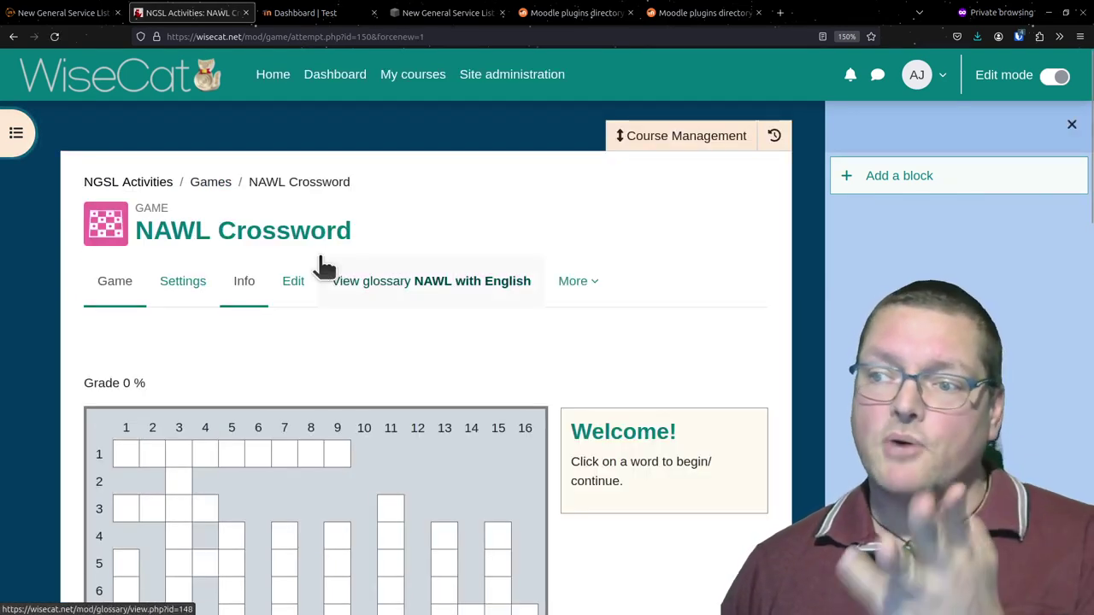
scroll(324, 267, down, 5)
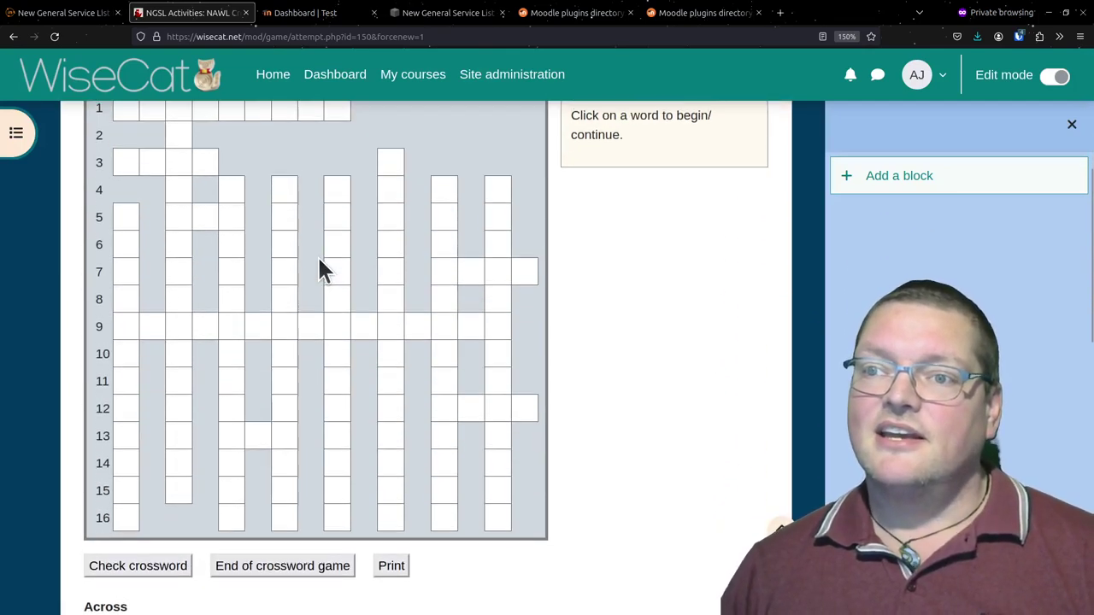
scroll(320, 270, up, 1)
scroll(320, 270, down, 8)
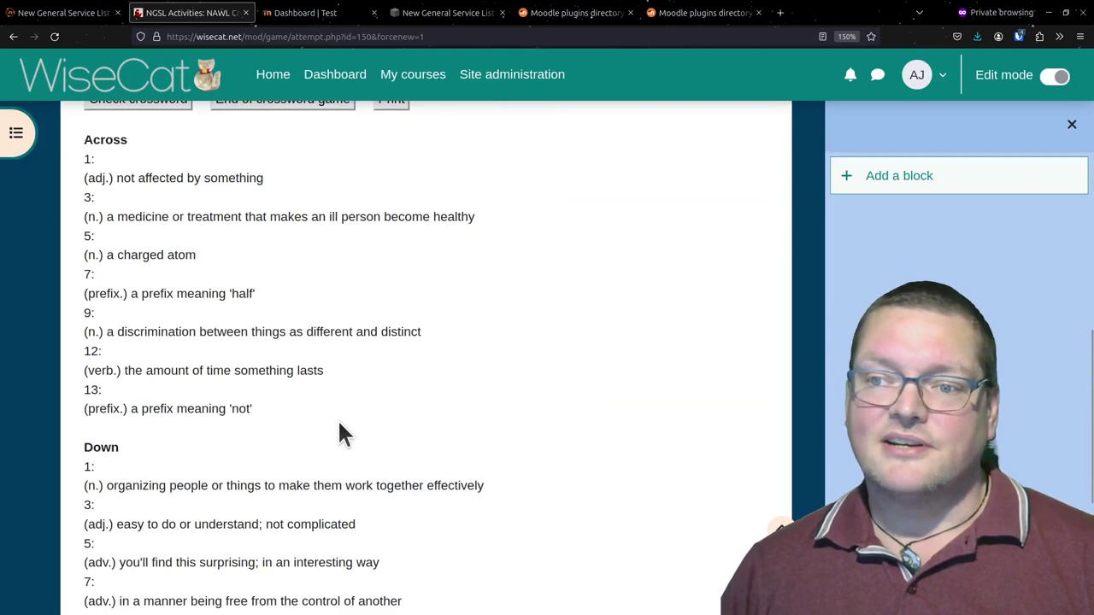
scroll(339, 424, up, 12)
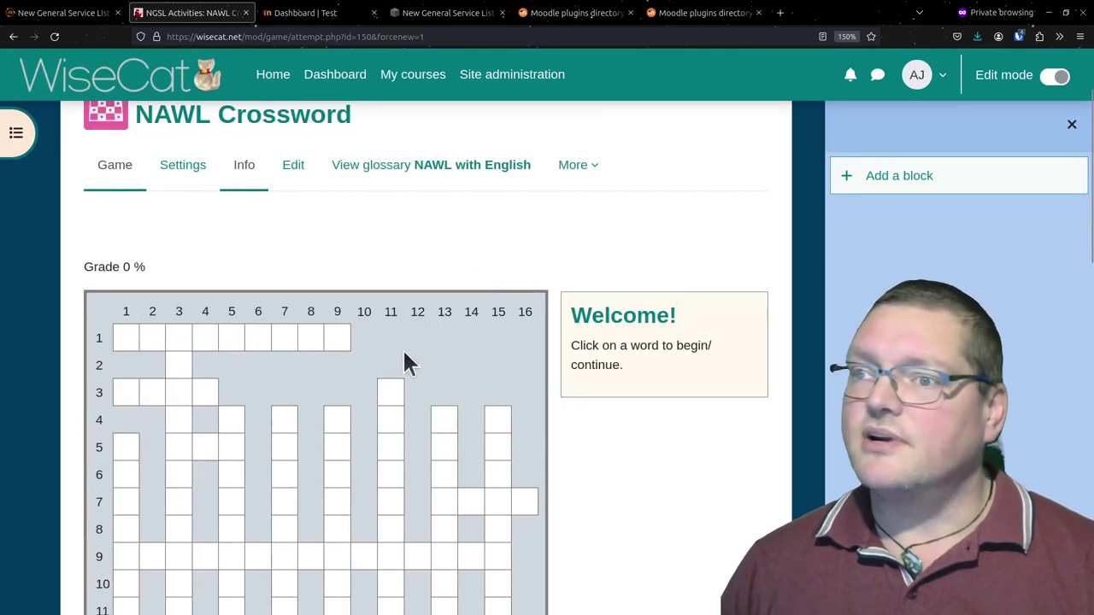
click(574, 166)
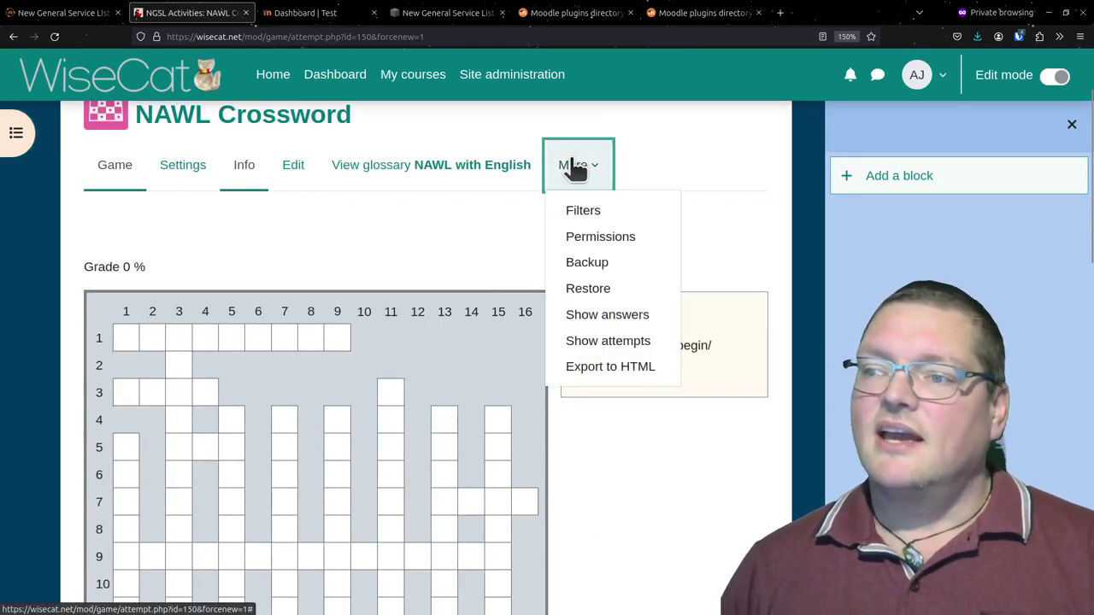
click(359, 251)
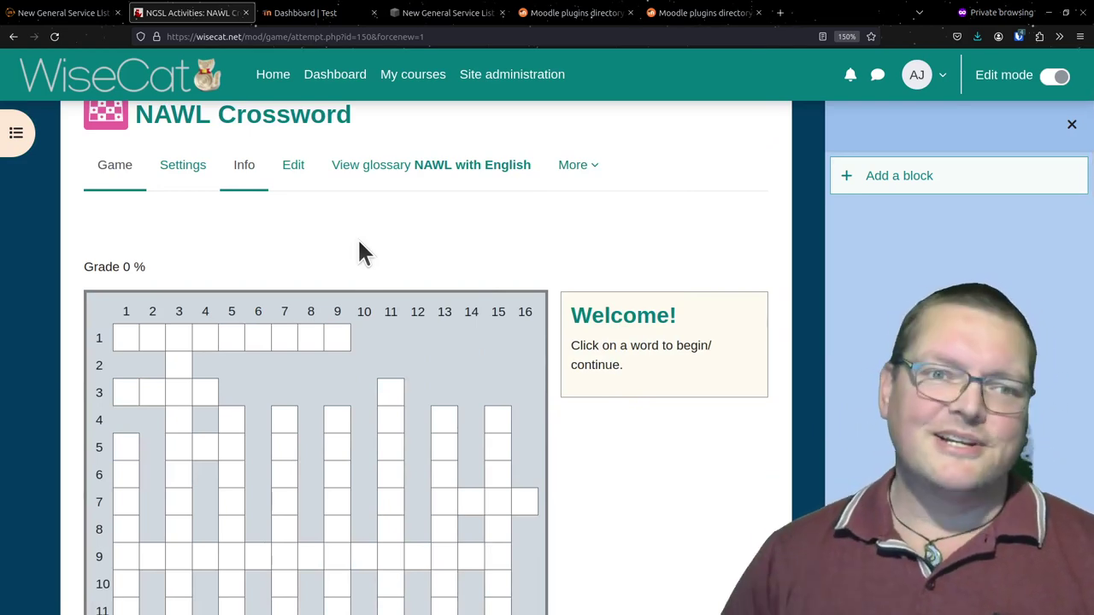
scroll(359, 250, down, 8)
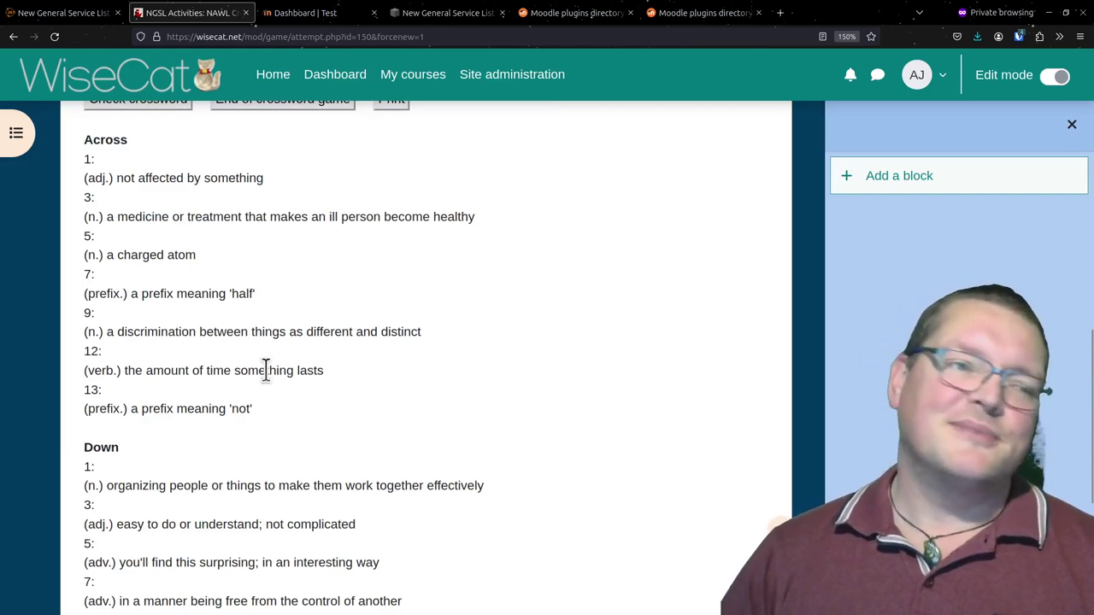
scroll(265, 369, up, 8)
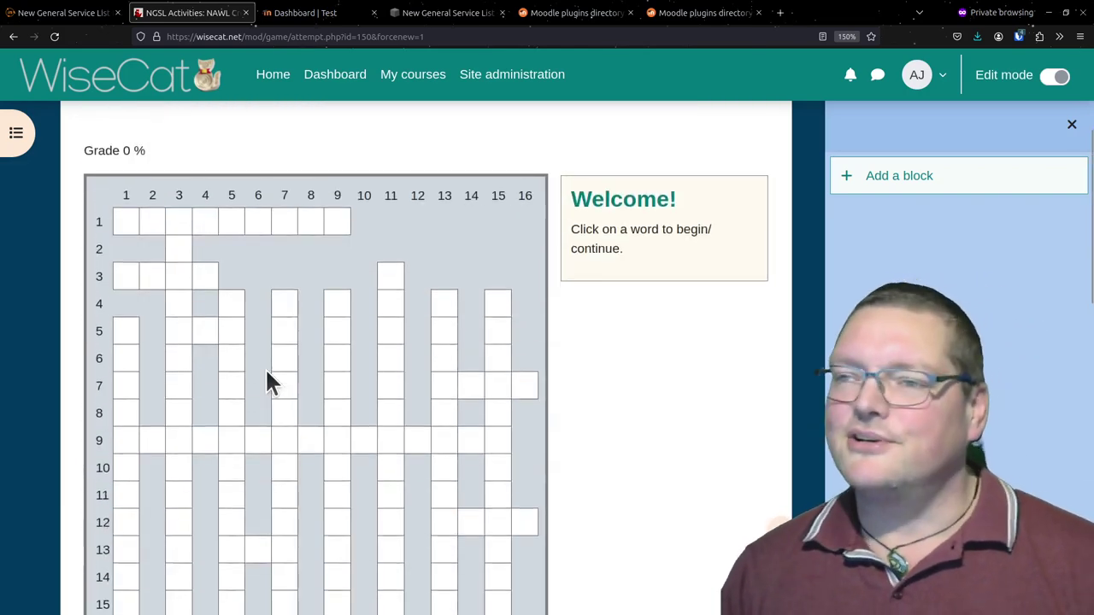
Try UNAFFECTED as the answer to the row 1 across clue "not affected by something"
click(135, 225)
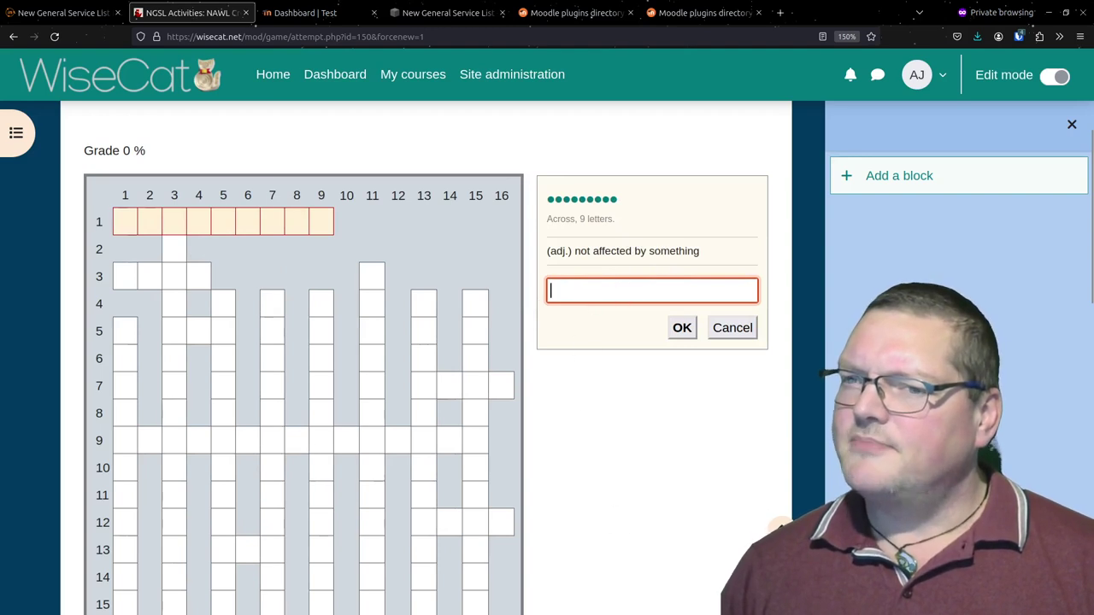
text(UNAFF)
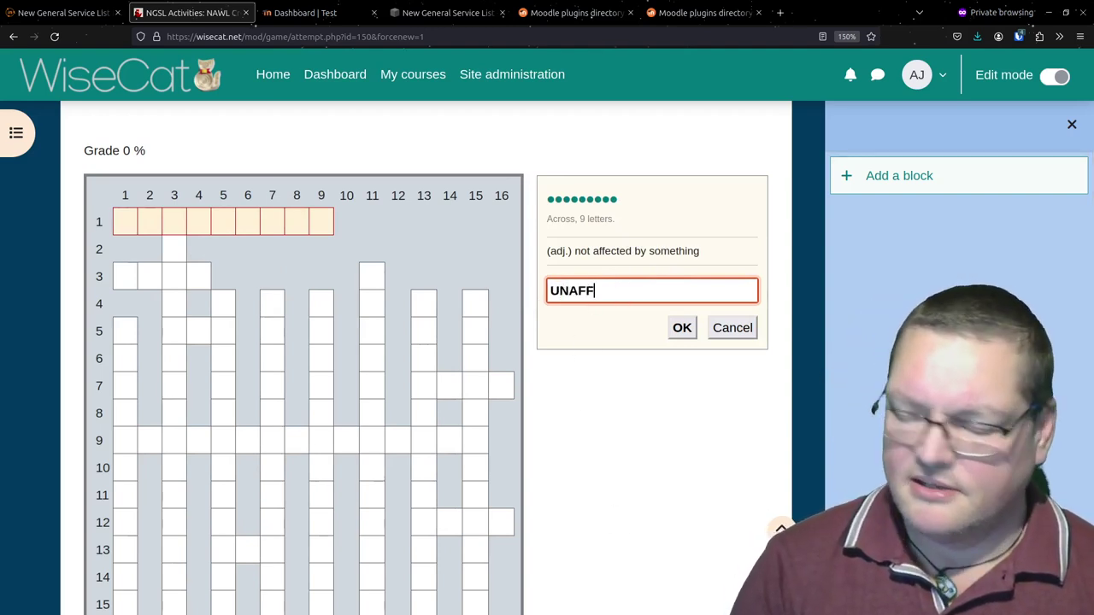
text(ECTE)
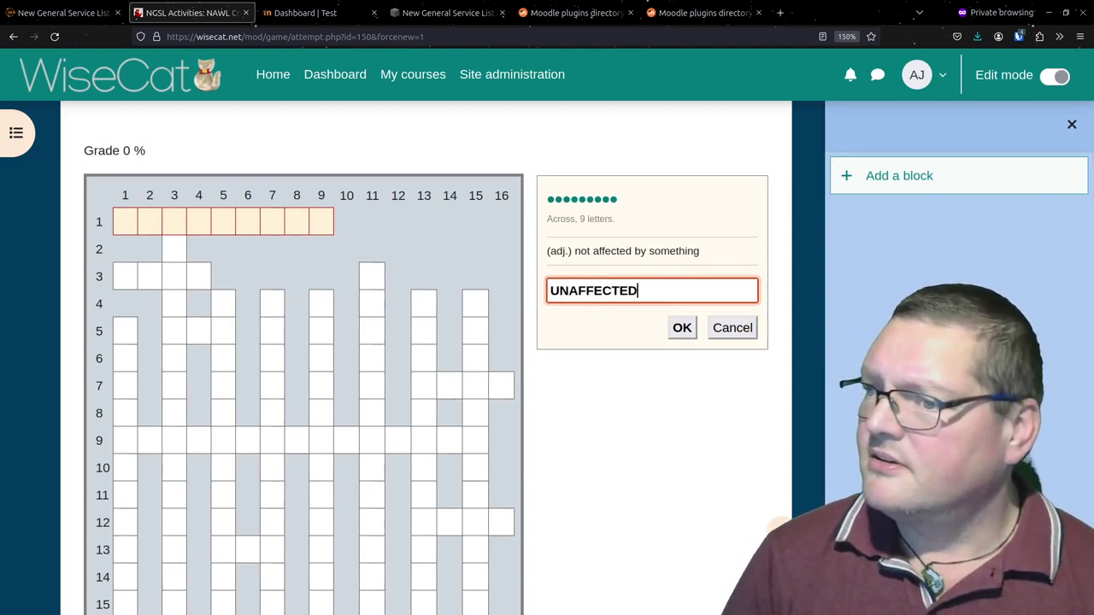
text(D)
key(Return)
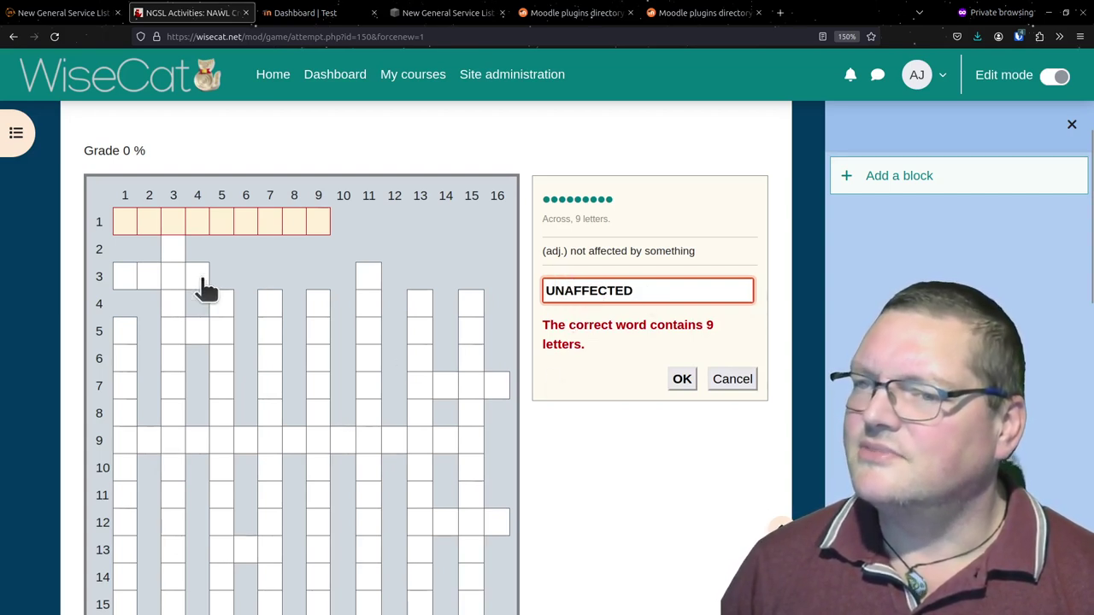
Answer the row 3 across clue about a medicine or treatment with CURE
click(128, 284)
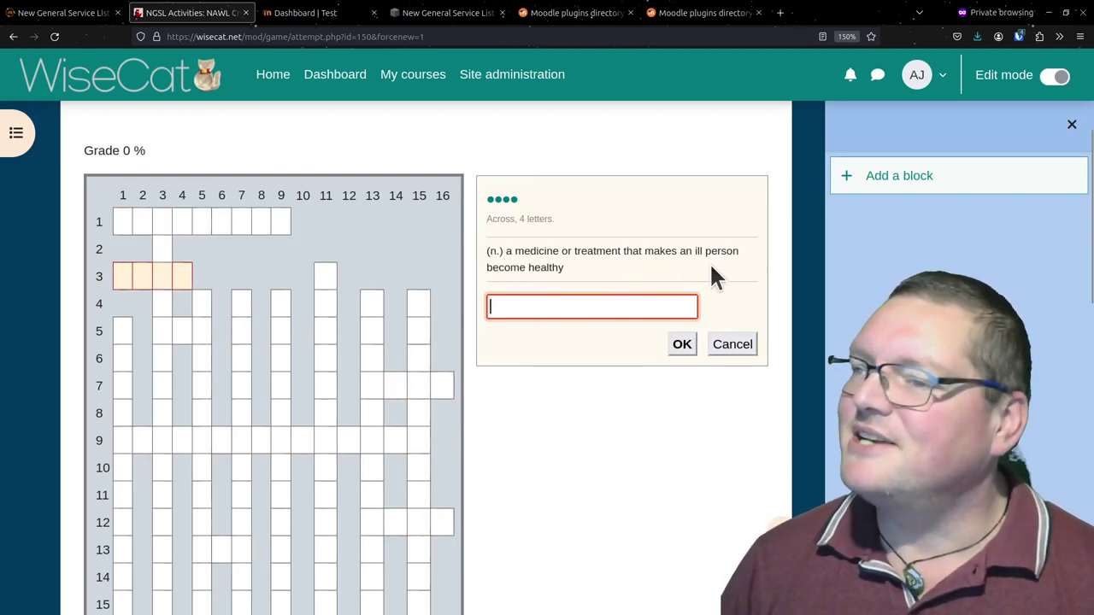
text(CURE)
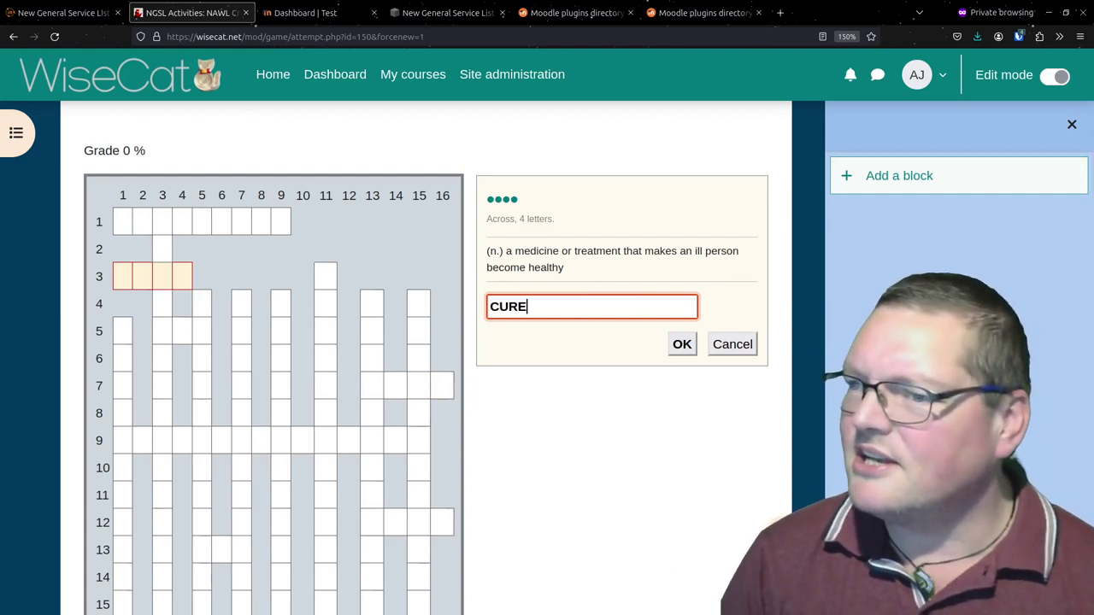
key(Return)
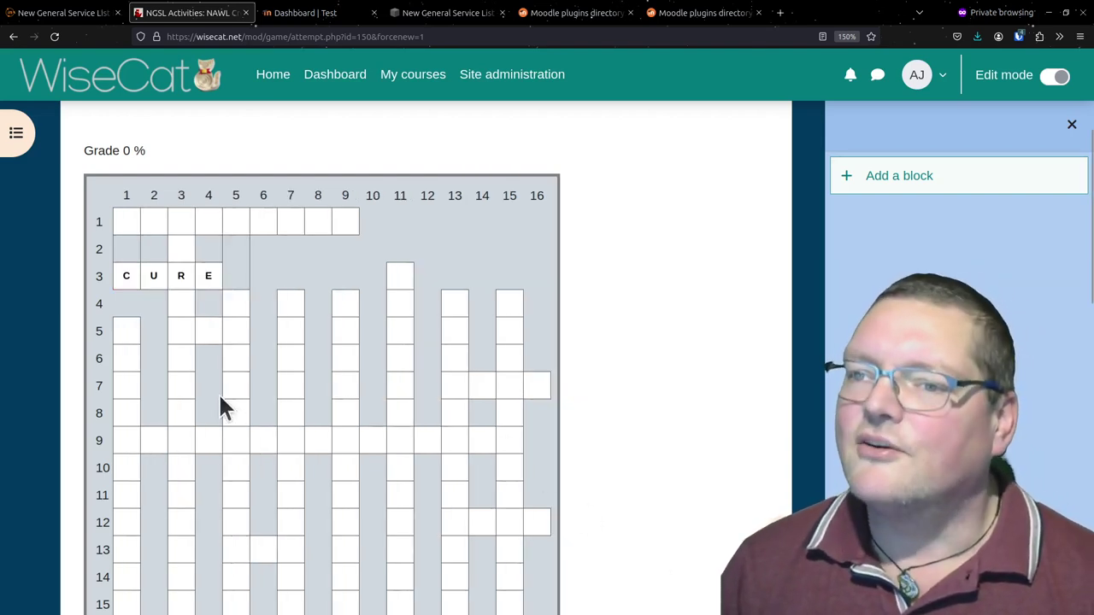
View the clues for the column 3 down word and the row 13 across word without answering them
click(183, 263)
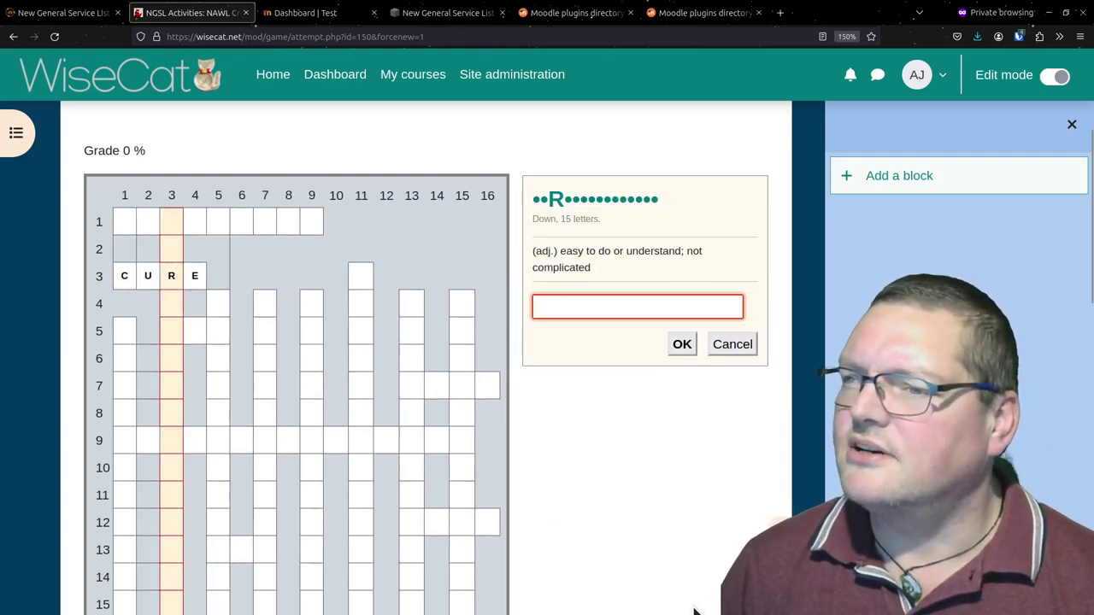
scroll(562, 511, down, 3)
scroll(562, 510, up, 3)
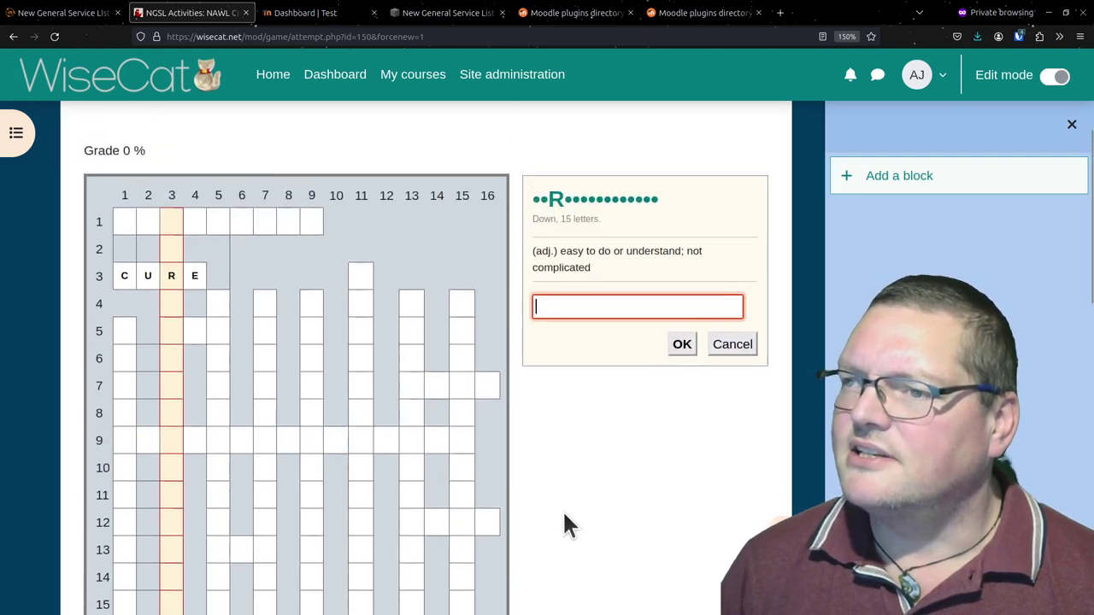
scroll(562, 510, down, 3)
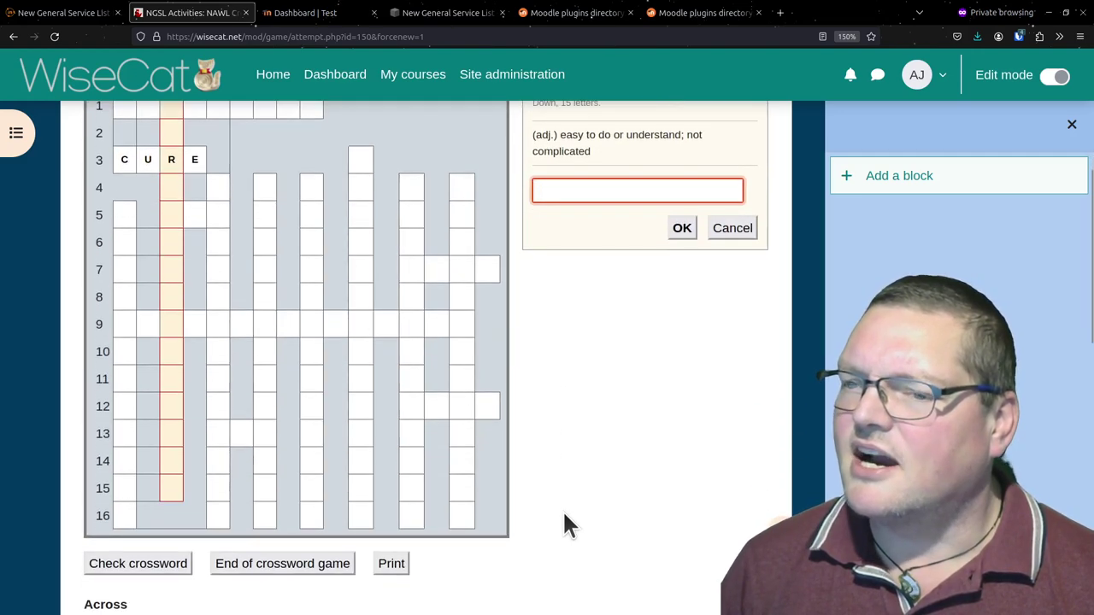
click(247, 435)
scroll(668, 332, up, 3)
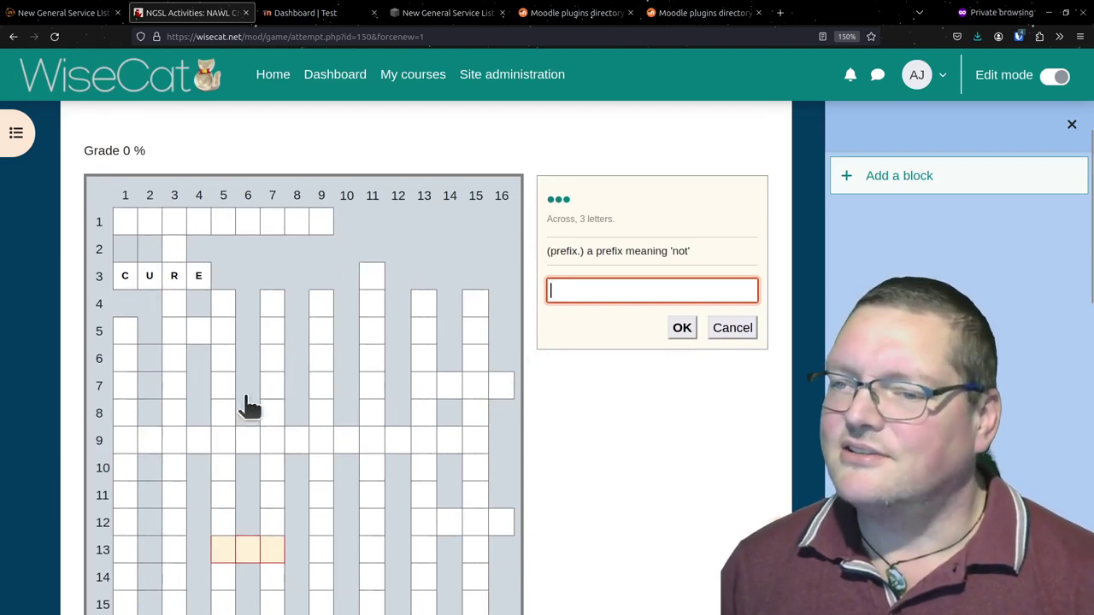
Check the crossword's answers entered so far
scroll(636, 495, down, 12)
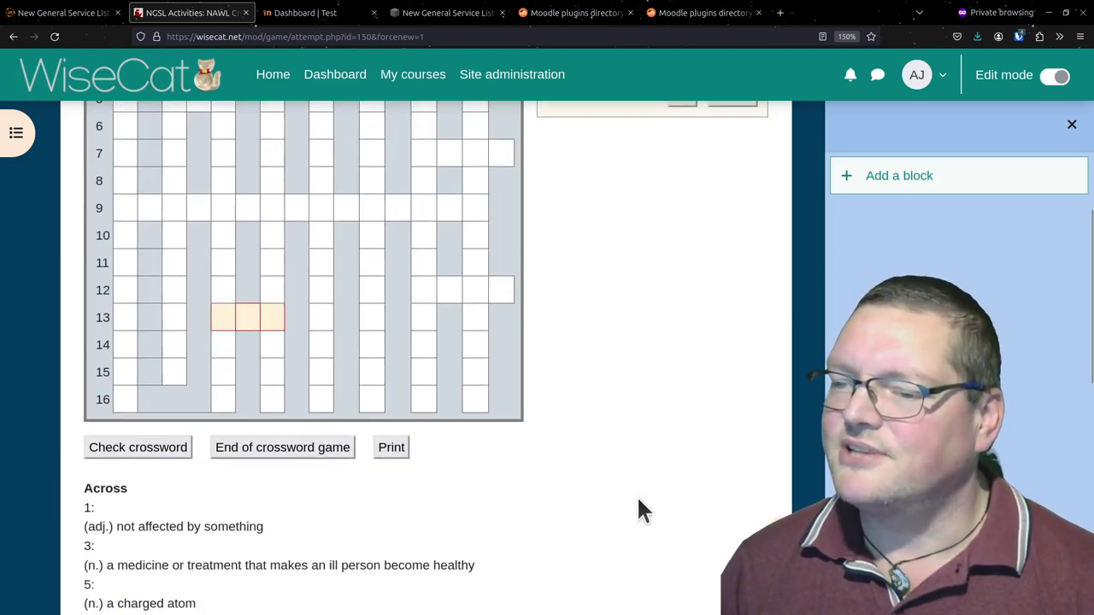
scroll(214, 300, up, 3)
click(111, 330)
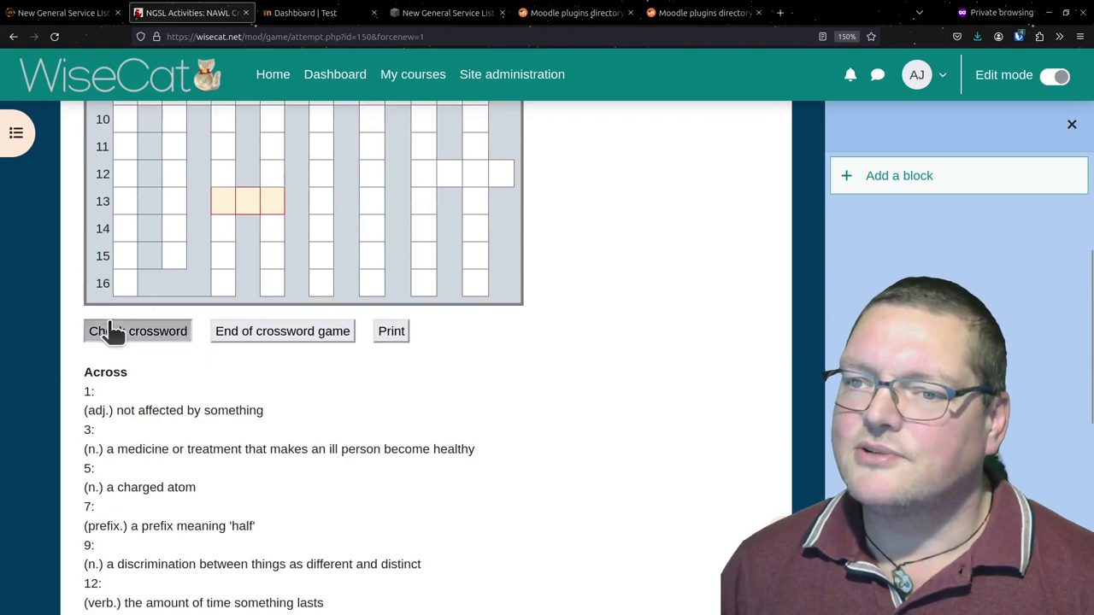
Examine the crossword's check result and grade, its grid, and the Across and Down clue lists
scroll(703, 379, down, 5)
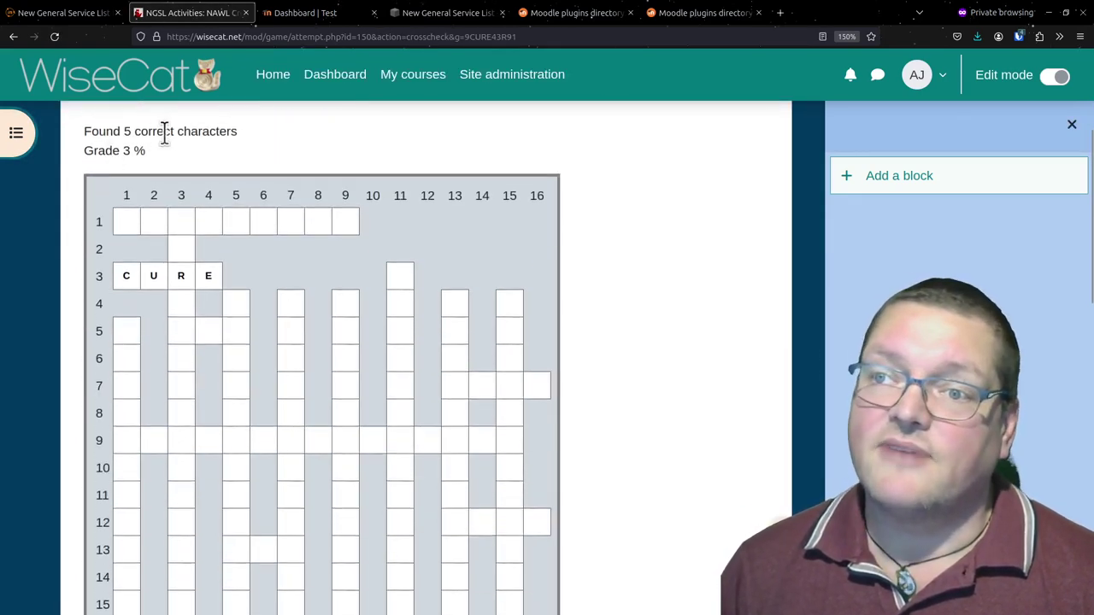
scroll(289, 146, down, 3)
scroll(289, 144, up, 3)
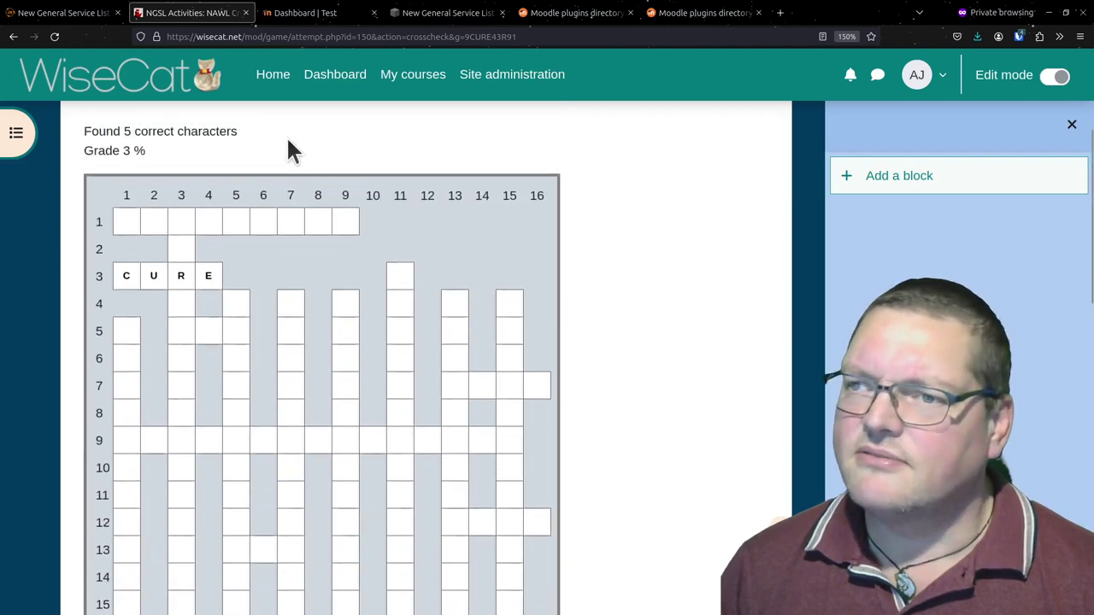
scroll(289, 143, down, 2)
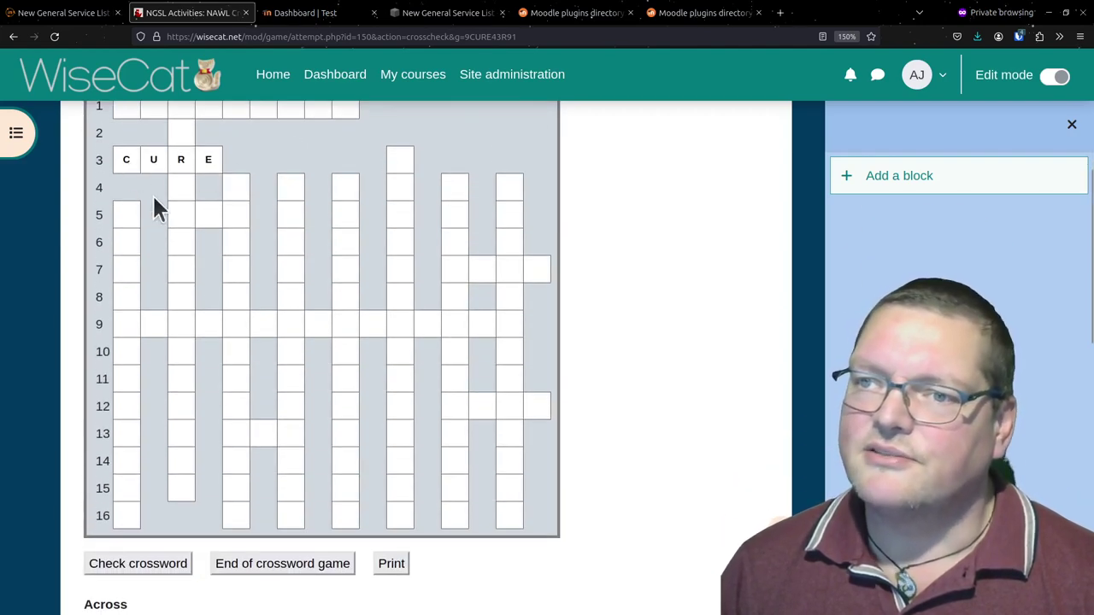
scroll(154, 205, up, 4)
scroll(142, 358, down, 2)
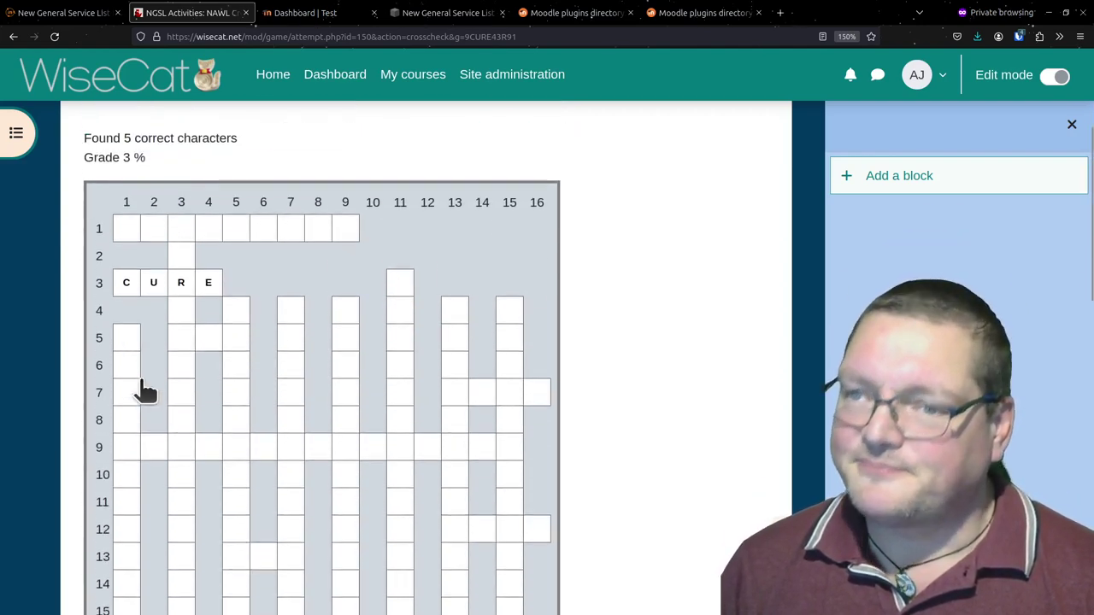
scroll(146, 390, down, 9)
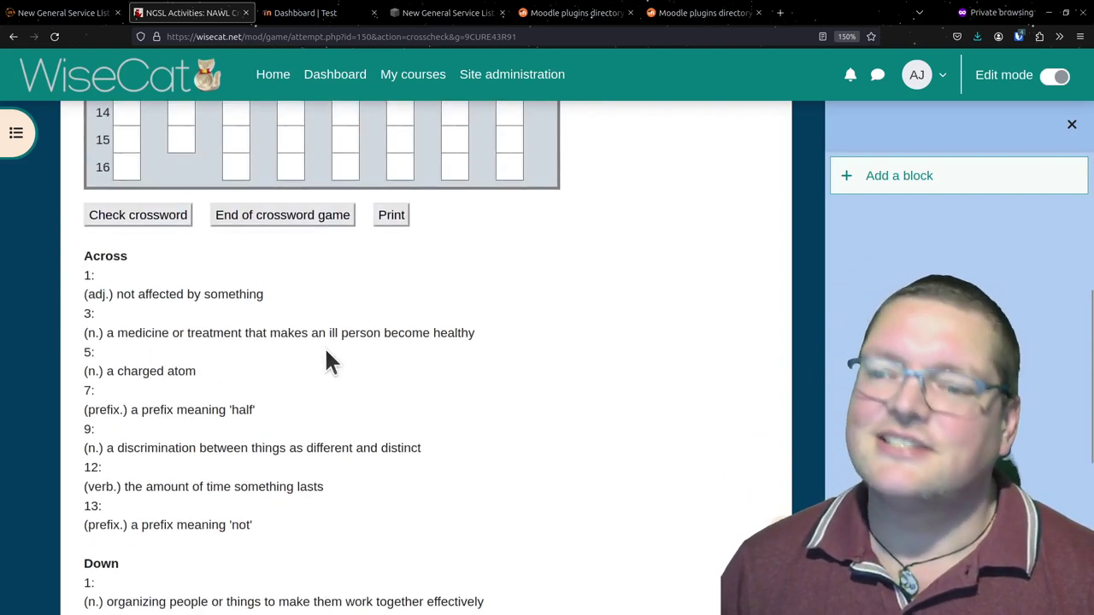
scroll(325, 355, down, 8)
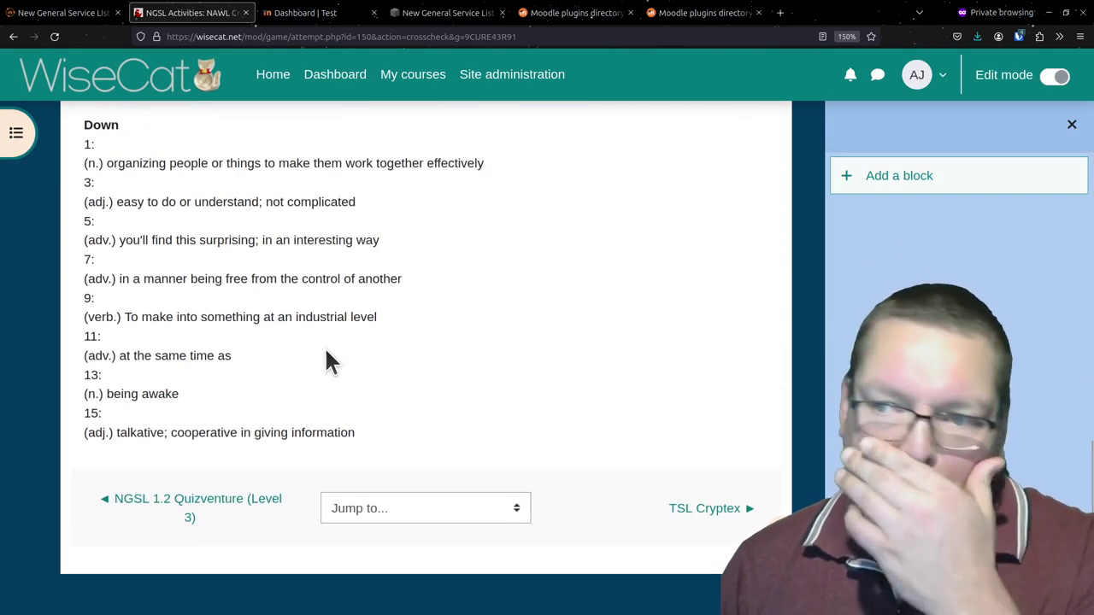
scroll(324, 346, up, 14)
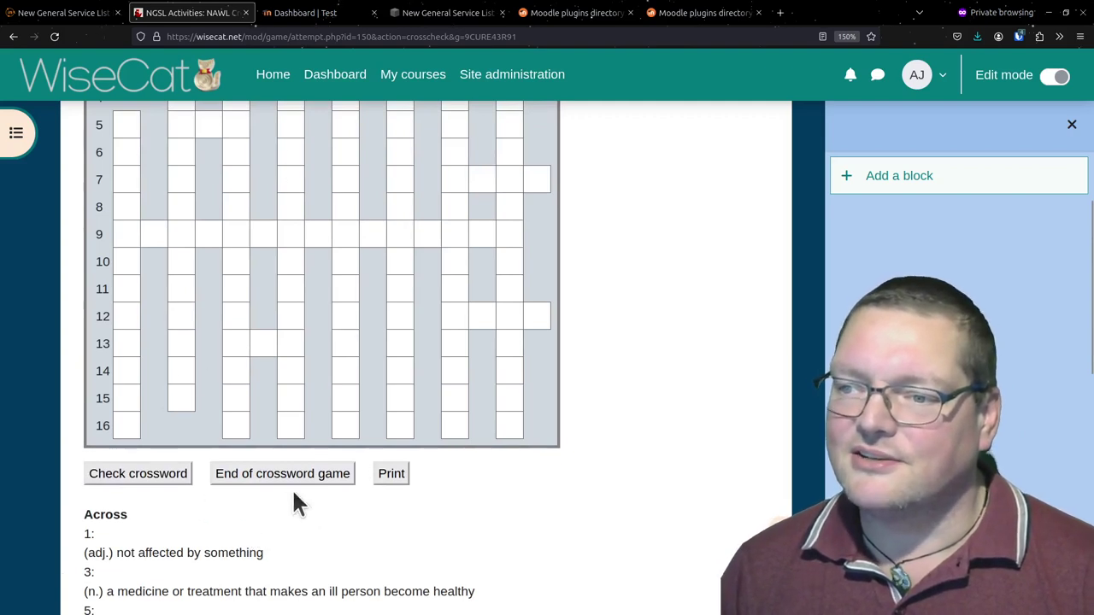
End the current NAWL Crossword game
scroll(407, 518, up, 3)
scroll(407, 524, up, 4)
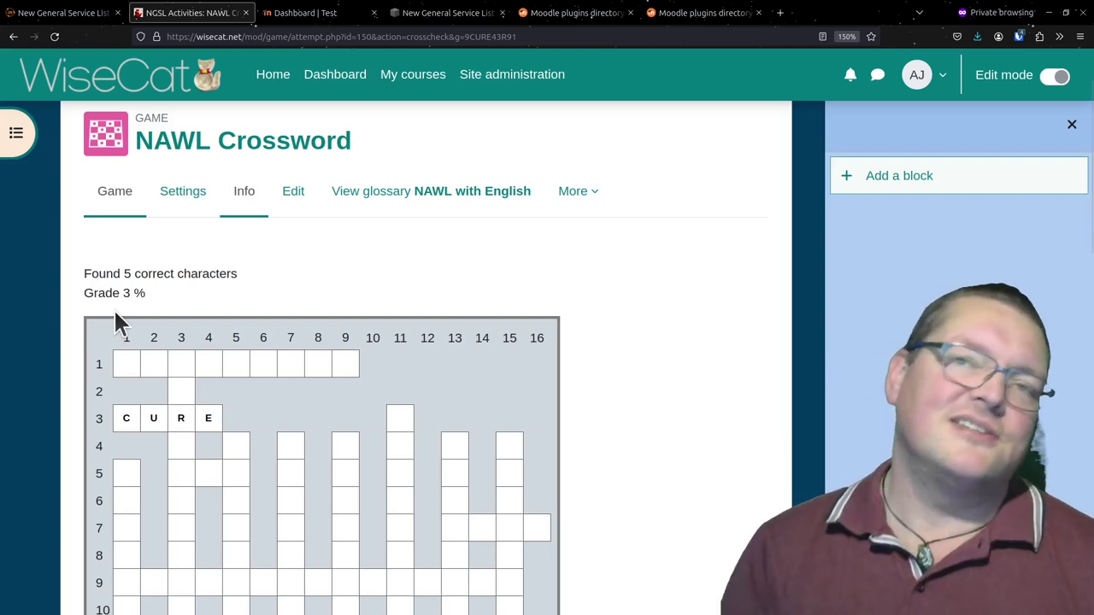
scroll(256, 488, down, 9)
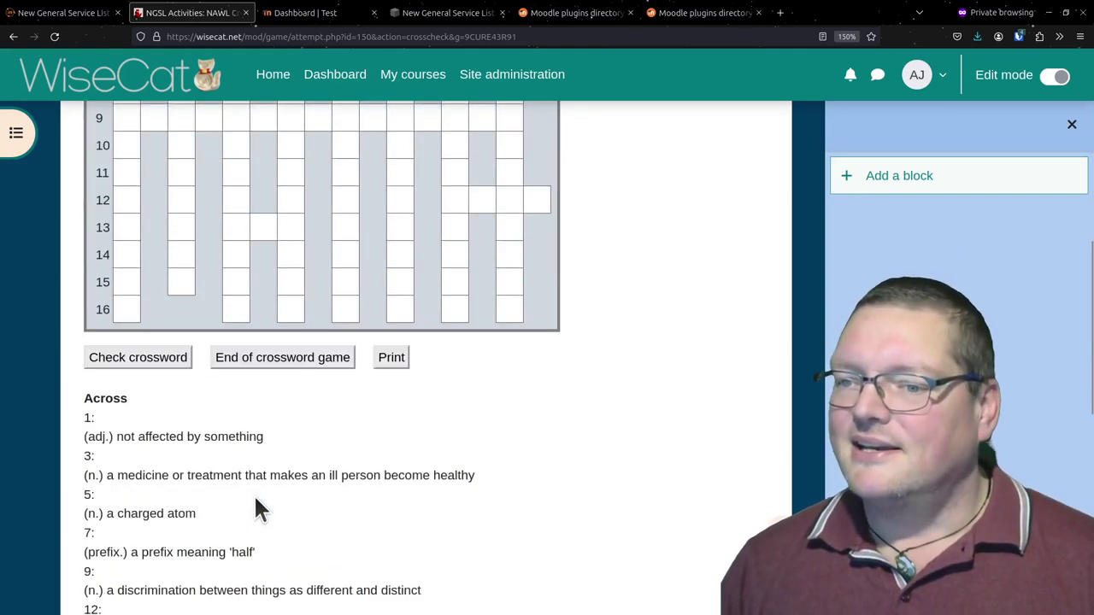
scroll(257, 488, up, 2)
click(256, 475)
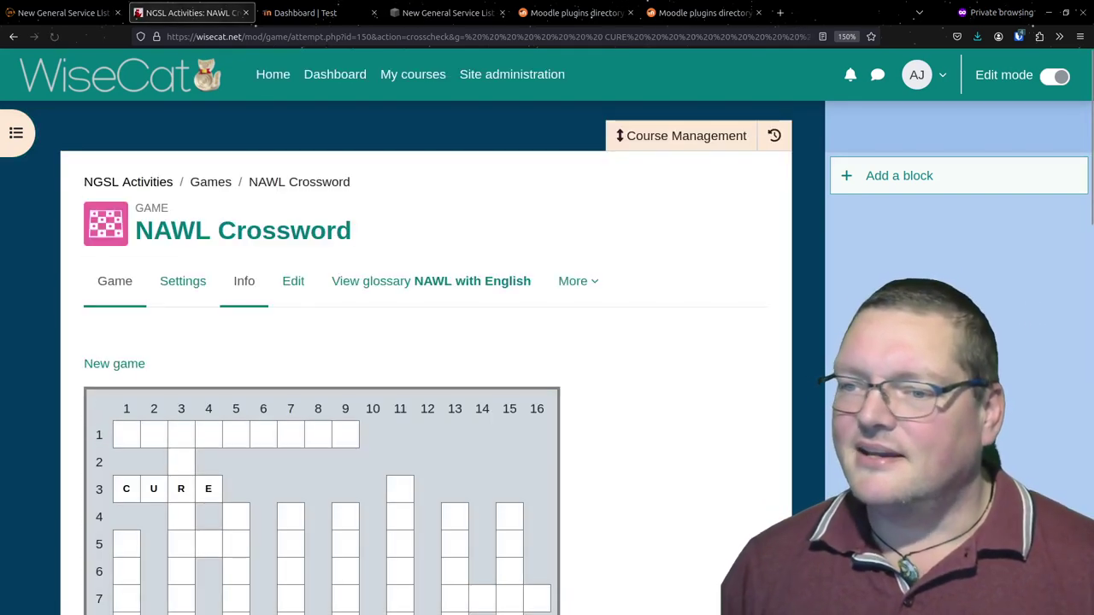
Turn off edit mode and review the summary of previous NAWL Crossword attempts
scroll(614, 437, down, 2)
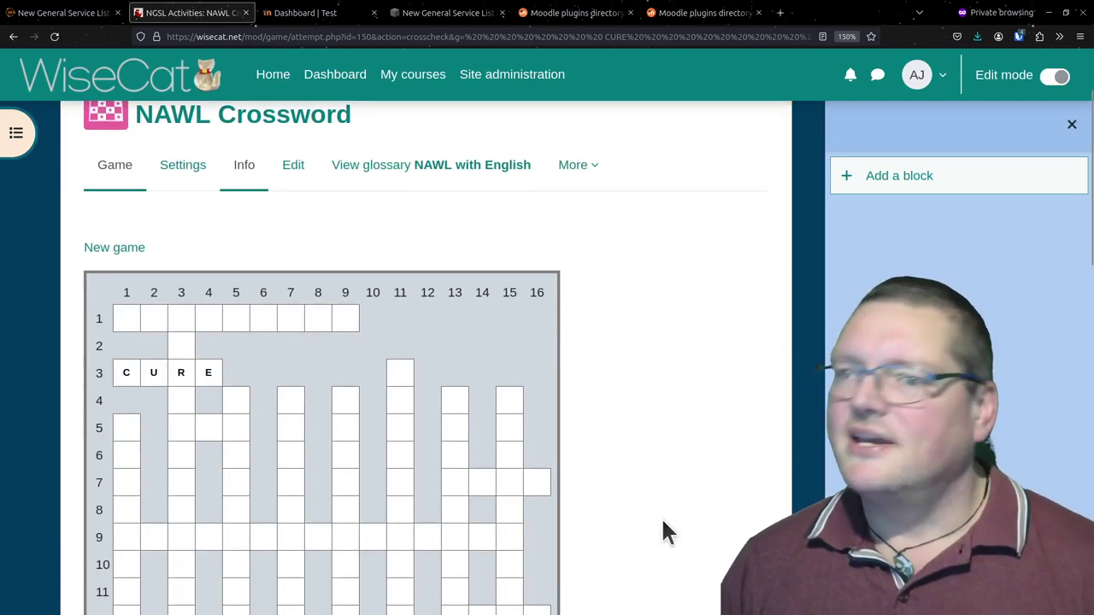
click(1055, 75)
scroll(630, 281, down, 4)
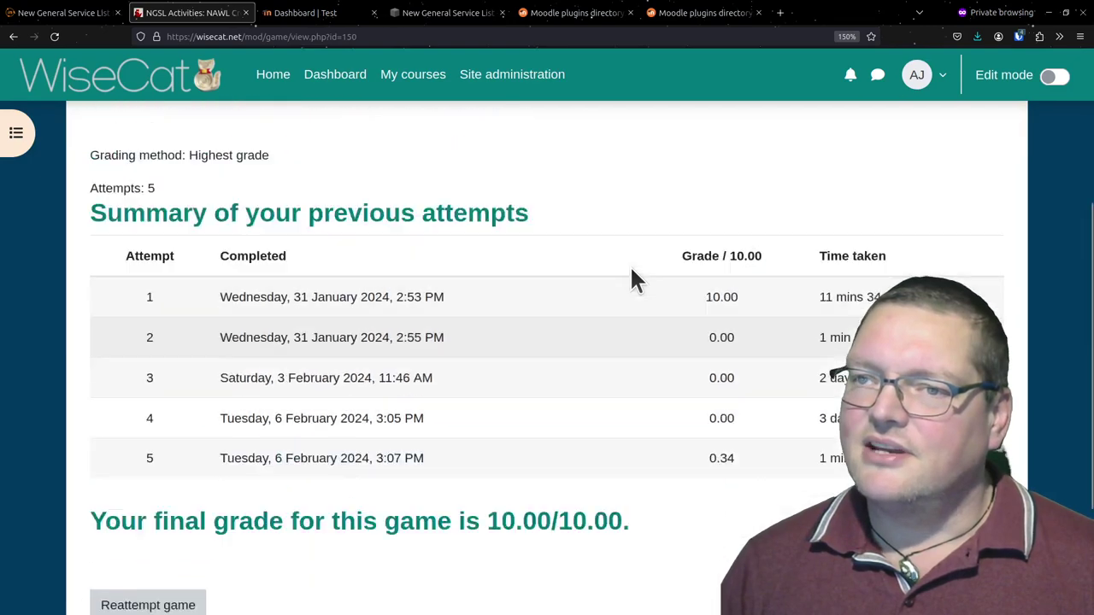
scroll(315, 366, up, 4)
scroll(243, 410, down, 1)
scroll(240, 395, down, 5)
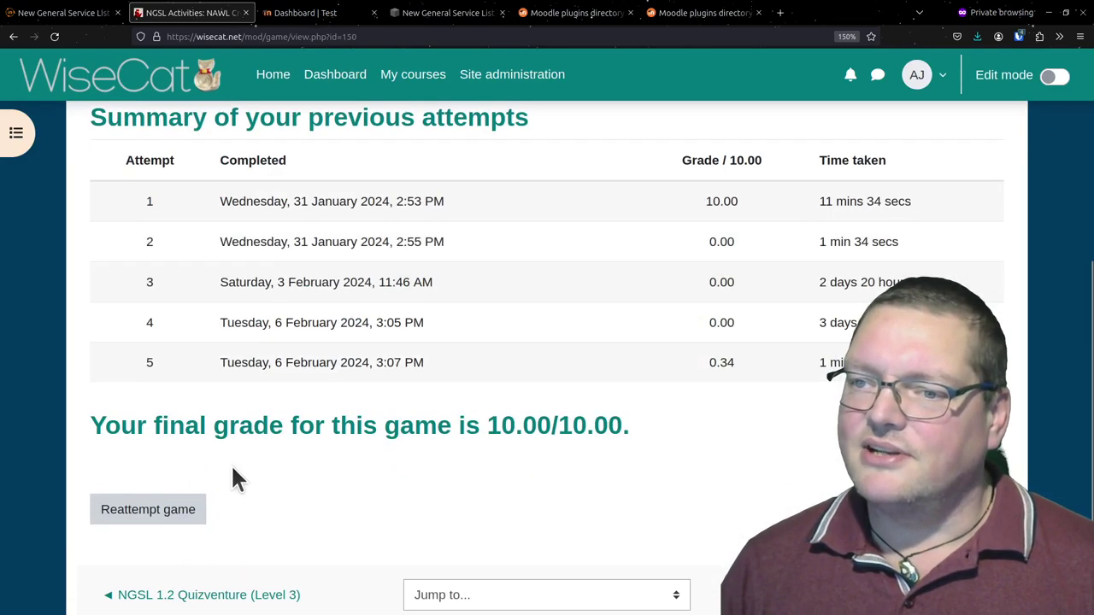
Reattempt the NAWL Crossword and look over the new puzzle's grid and clues
click(196, 508)
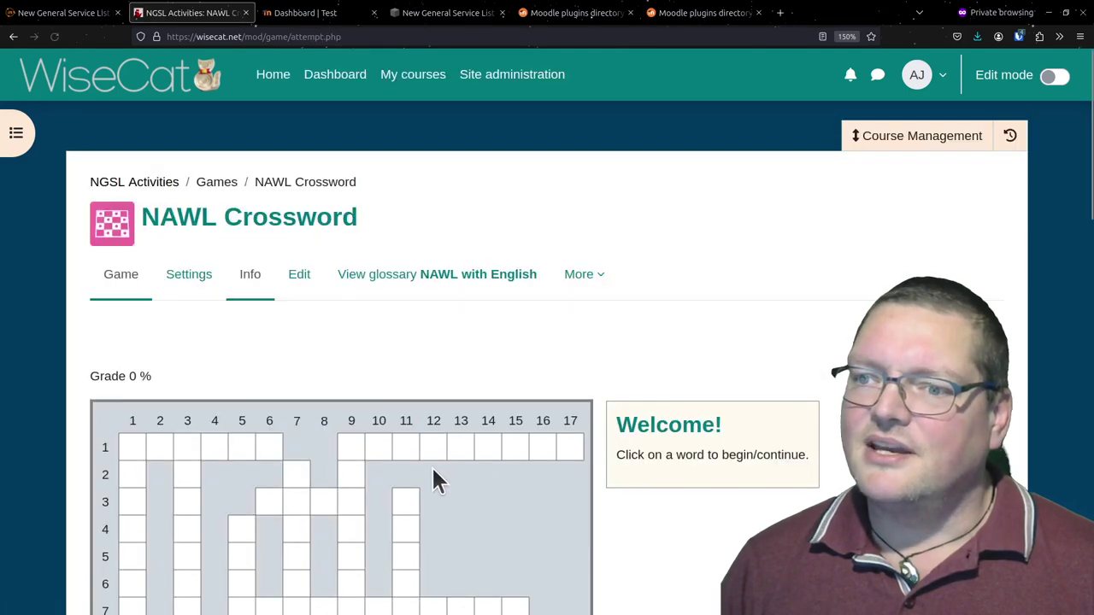
scroll(323, 349, down, 1)
scroll(324, 354, down, 2)
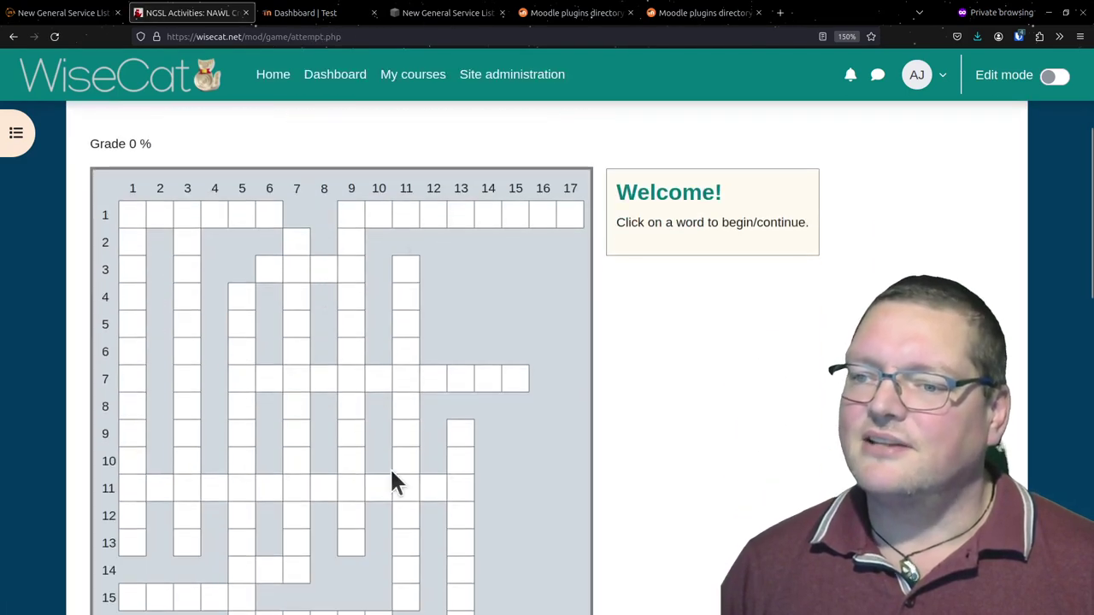
scroll(392, 472, down, 3)
scroll(391, 473, up, 2)
scroll(391, 472, down, 2)
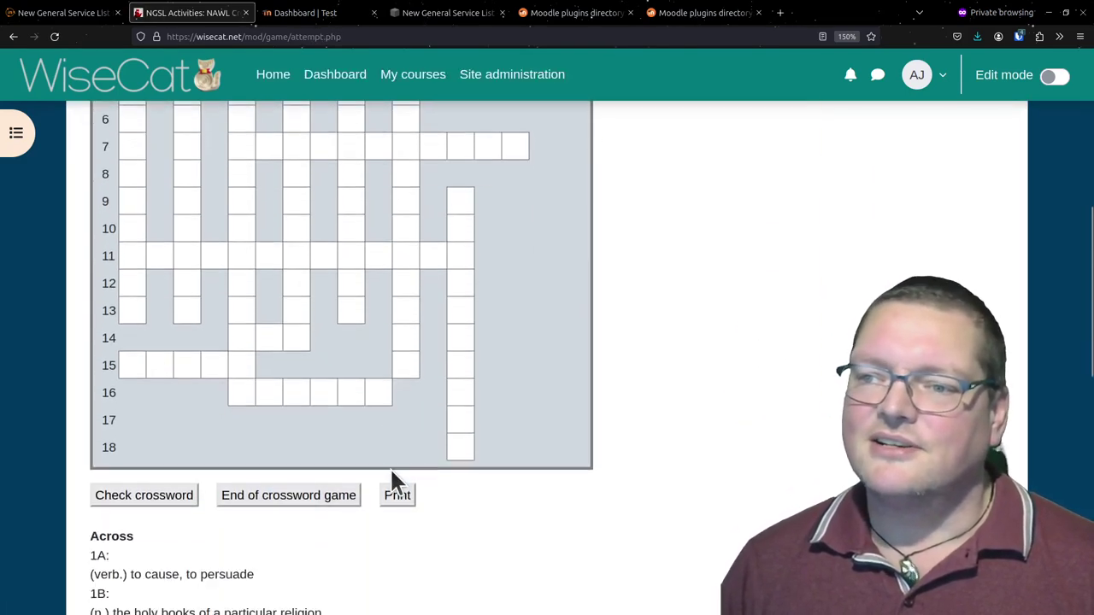
scroll(392, 472, up, 2)
scroll(389, 481, up, 4)
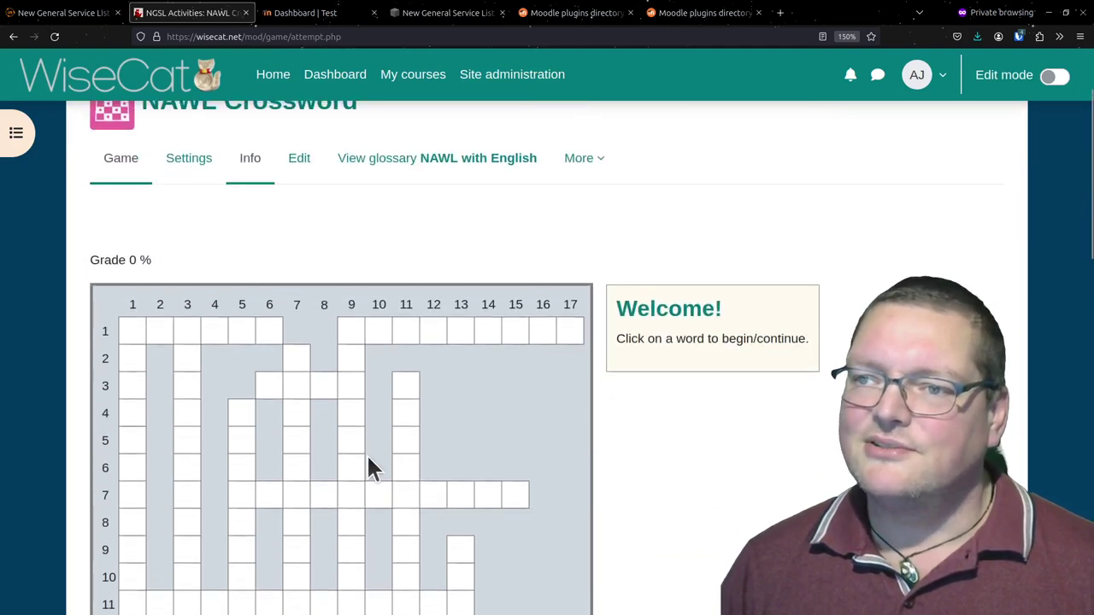
Answer the row 3 across clue about an amount of medicine with DOSE
click(268, 391)
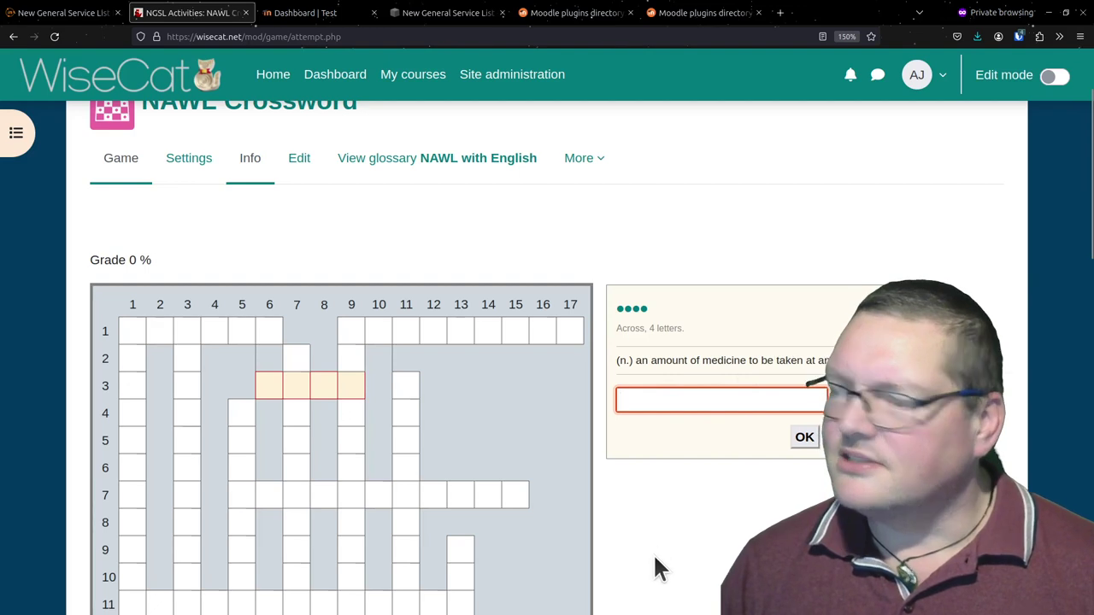
text(DOSE)
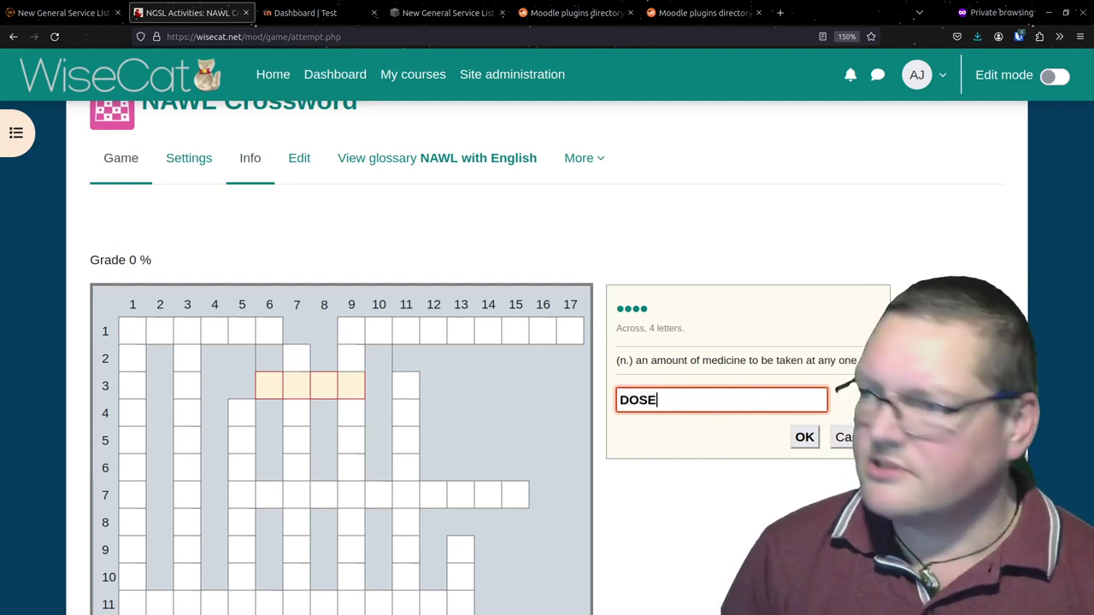
key(Return)
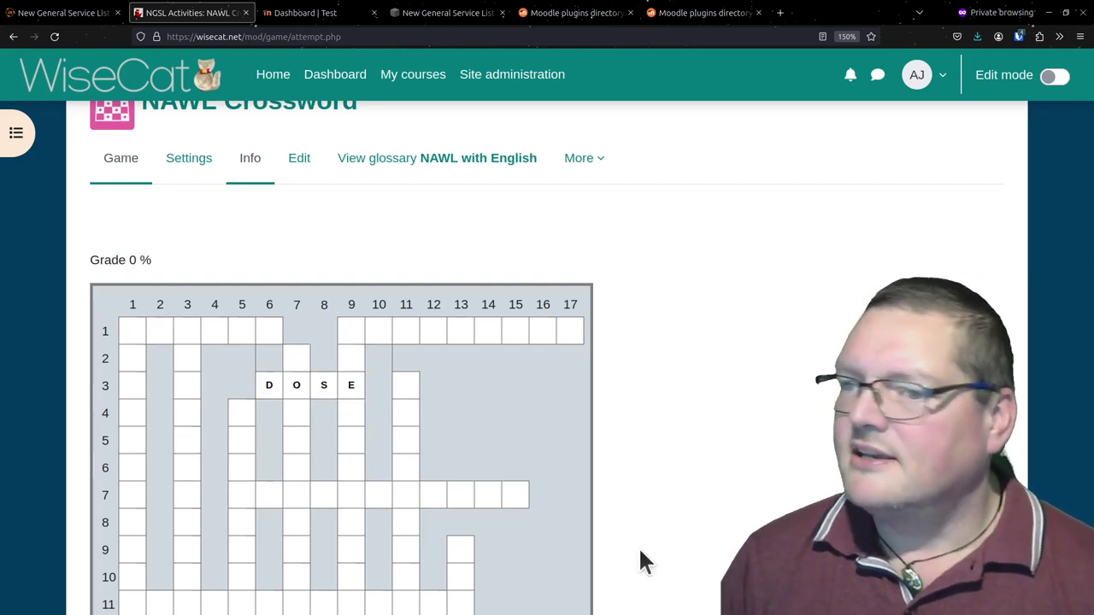
Answer the column 7 down clue about the ability to understand with COMPREHENSION
click(298, 381)
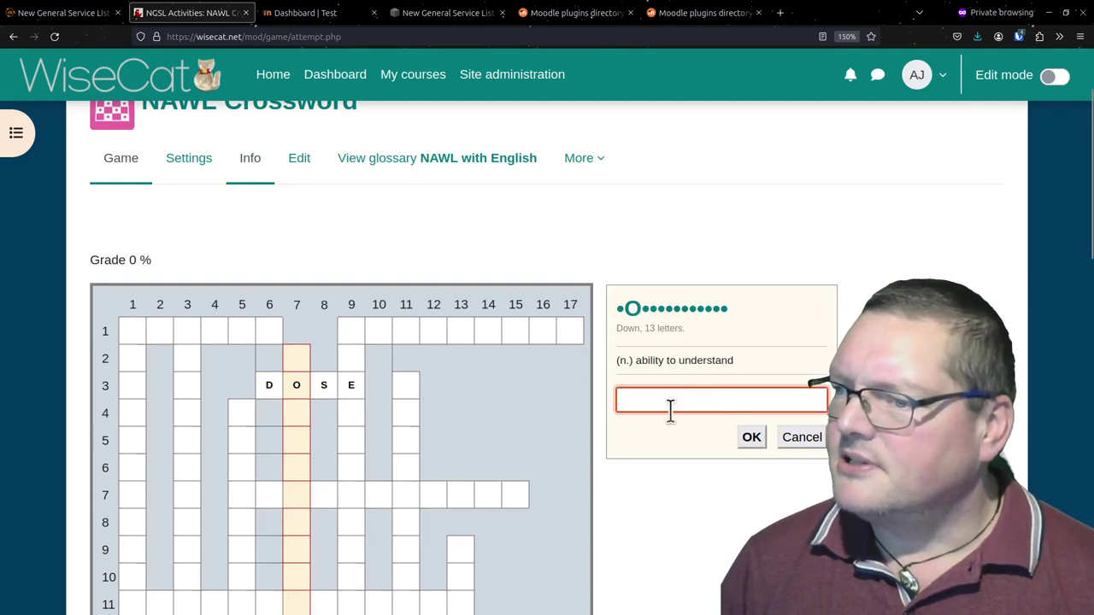
scroll(674, 453, down, 4)
scroll(675, 454, up, 2)
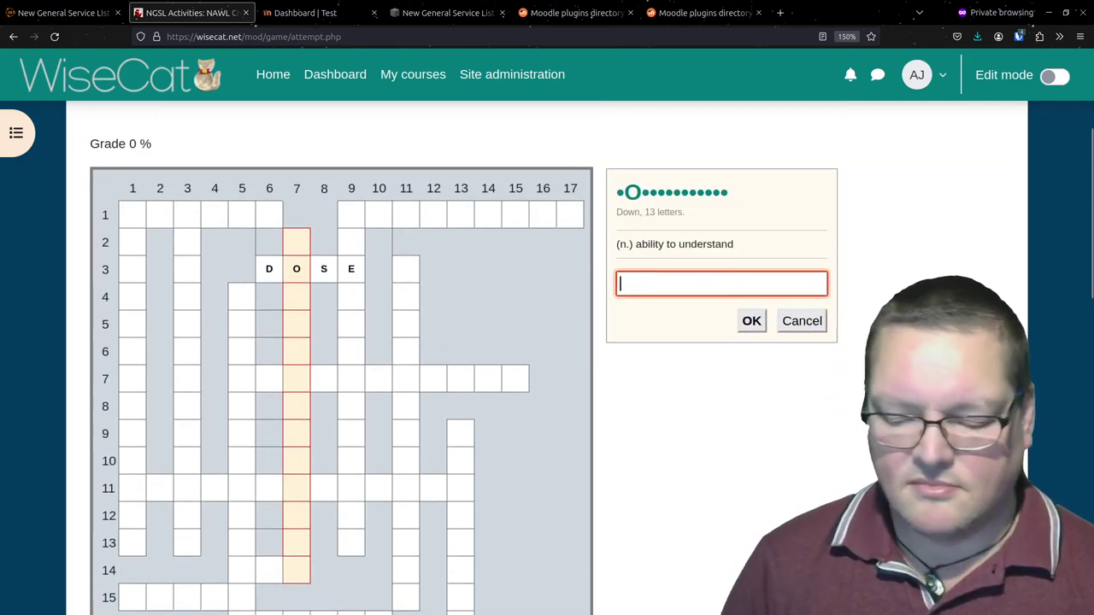
text(COMPREHENSION)
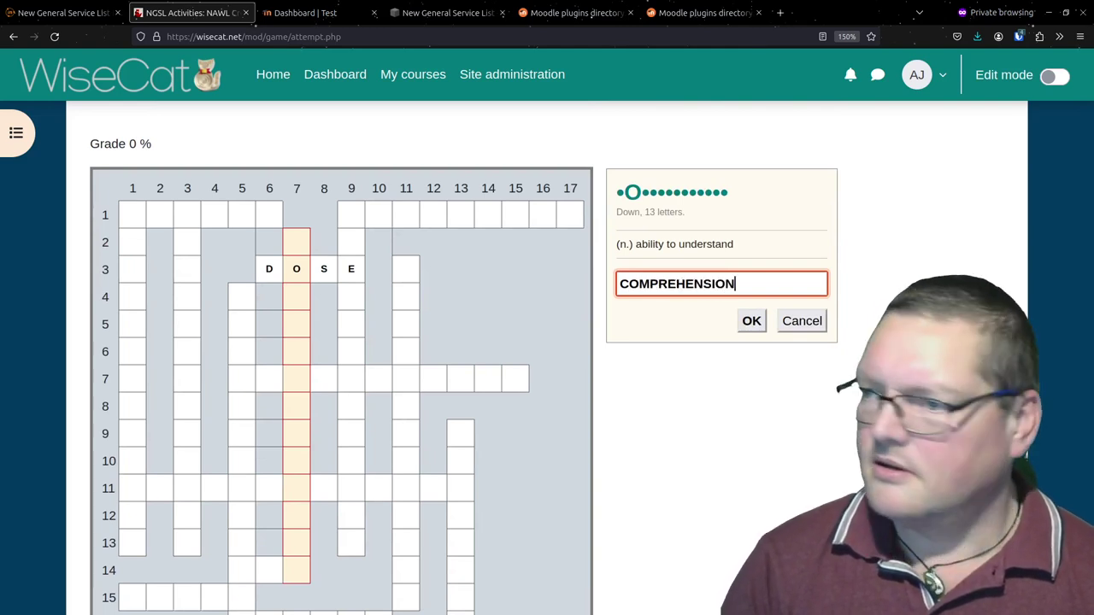
key(Return)
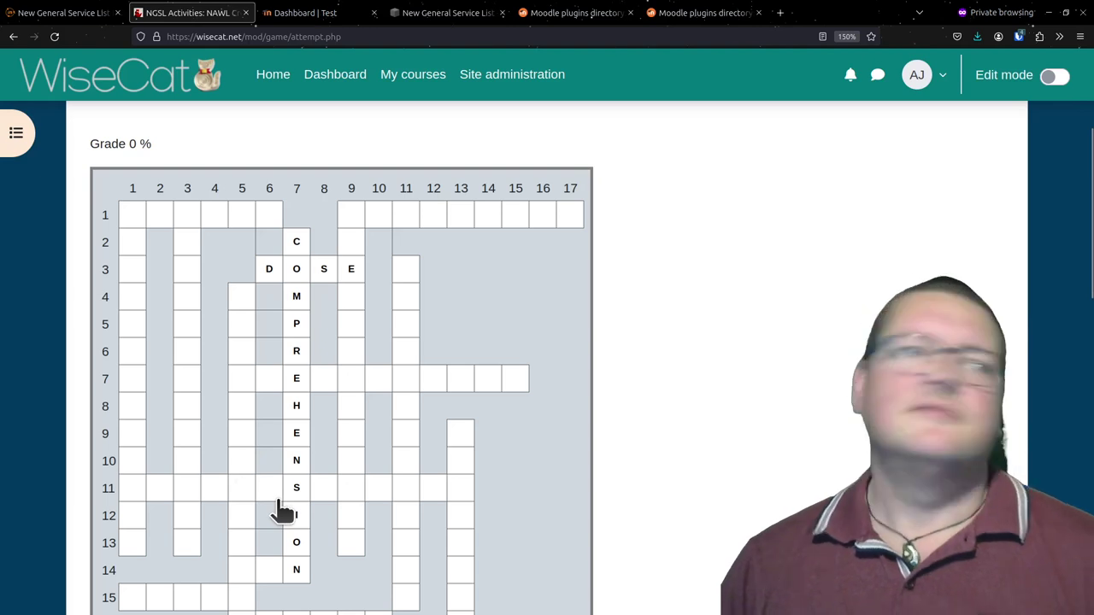
Leave the crossword and return to the NGSL Activities course page
scroll(282, 510, down, 3)
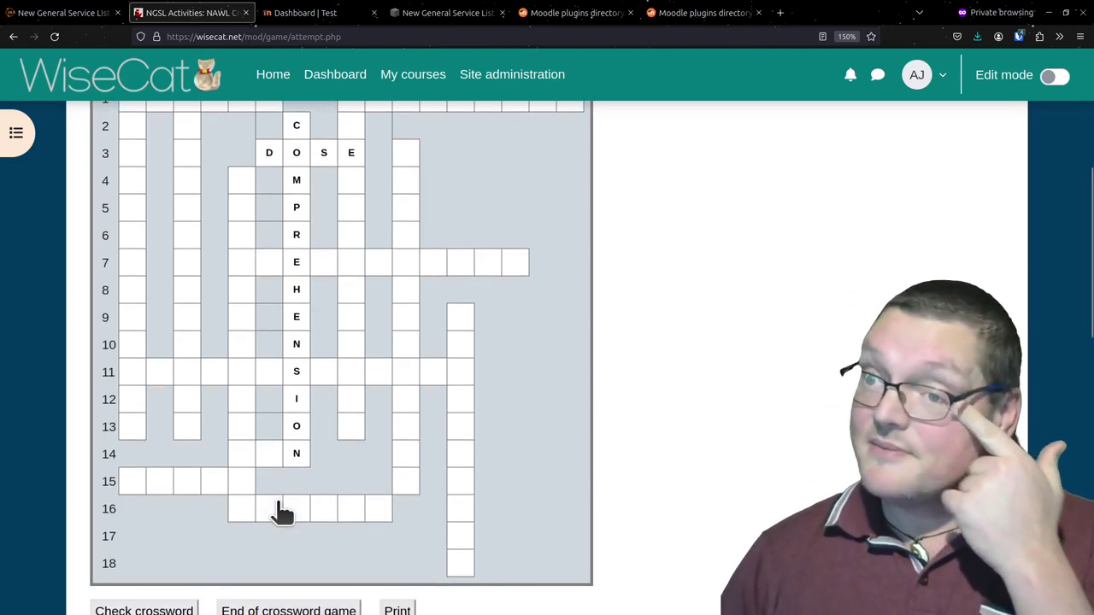
scroll(282, 510, up, 5)
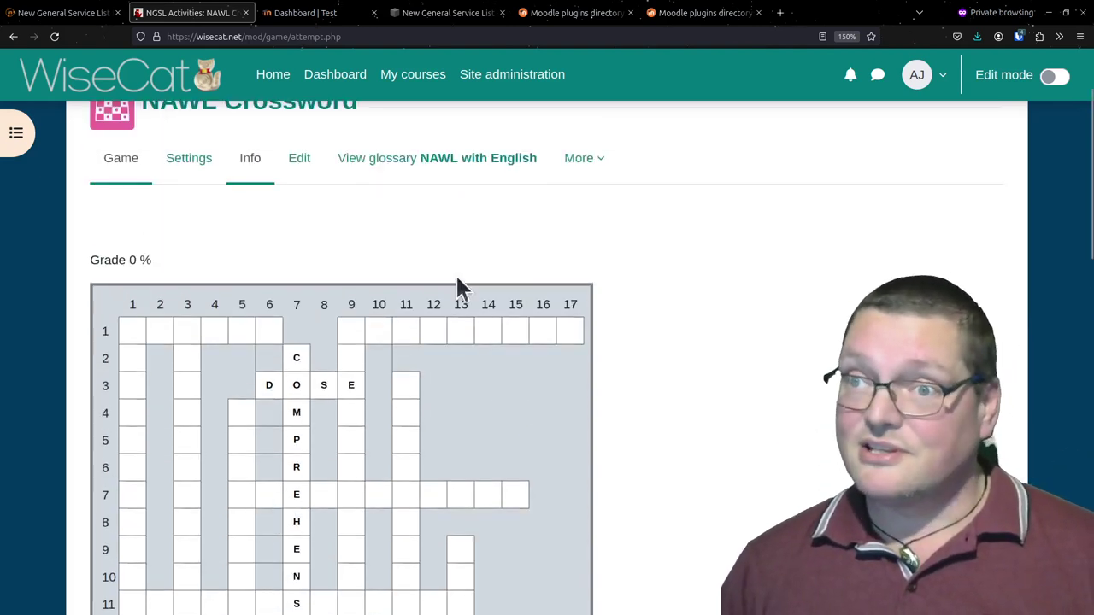
scroll(343, 248, up, 3)
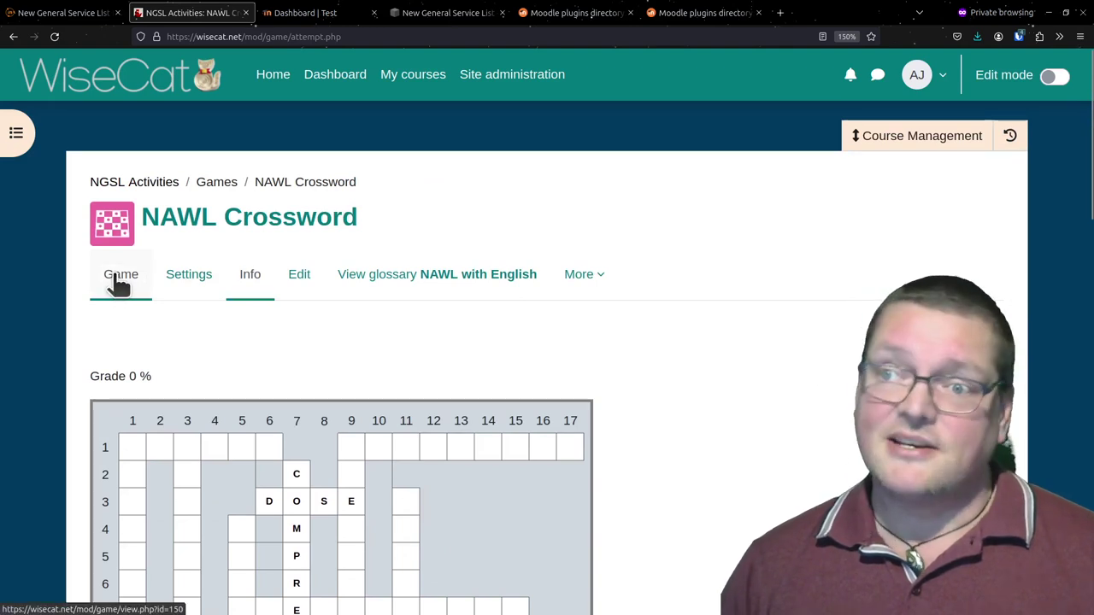
click(153, 189)
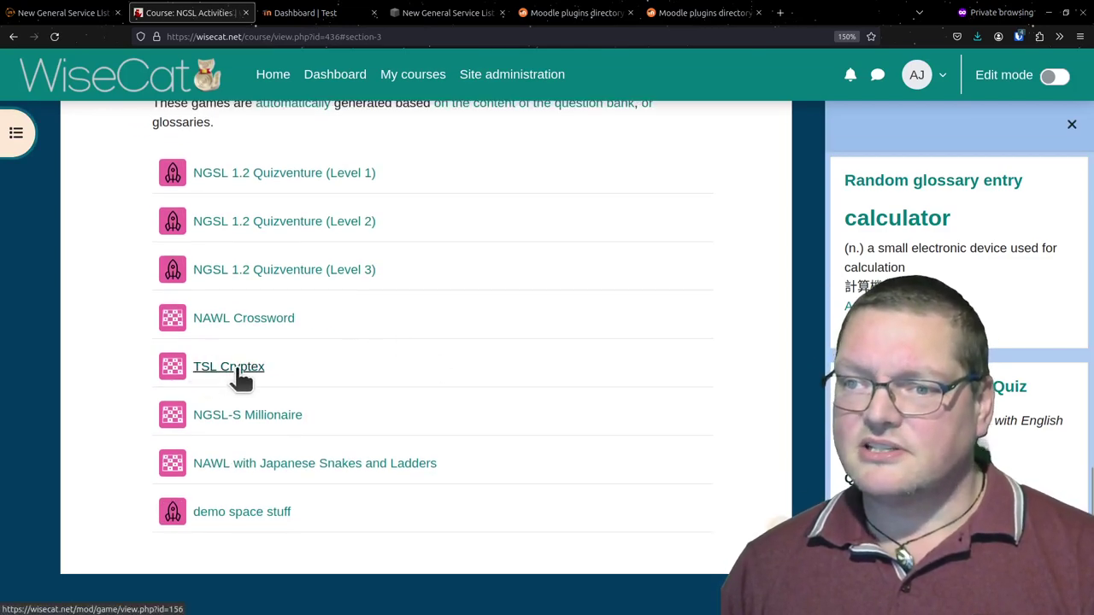
Open the TSL Cryptex activity and enter its game attempt
click(235, 370)
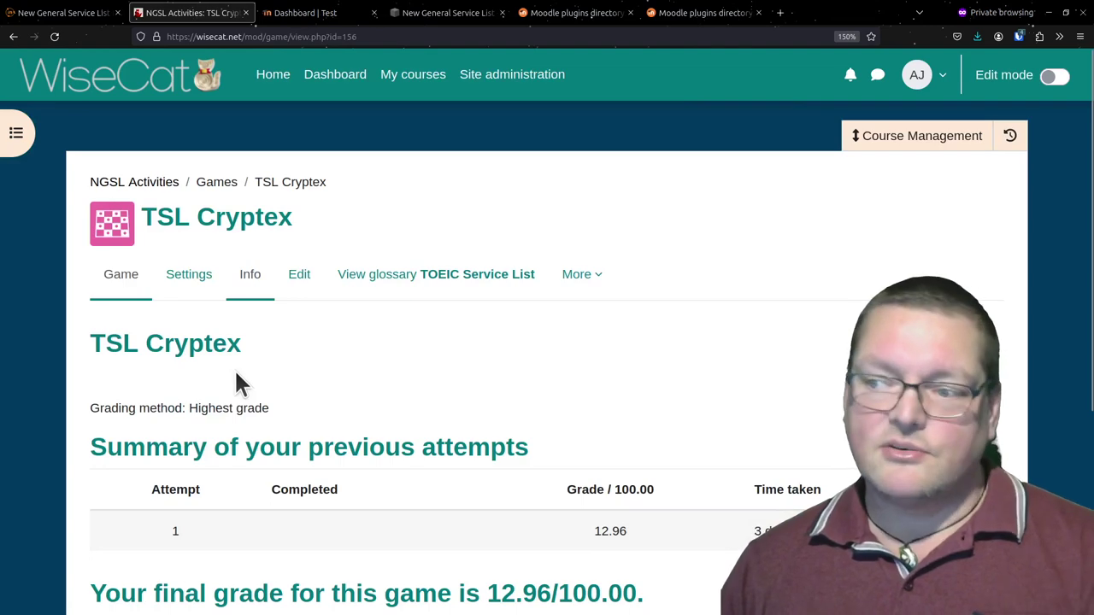
scroll(237, 371, down, 3)
click(241, 376)
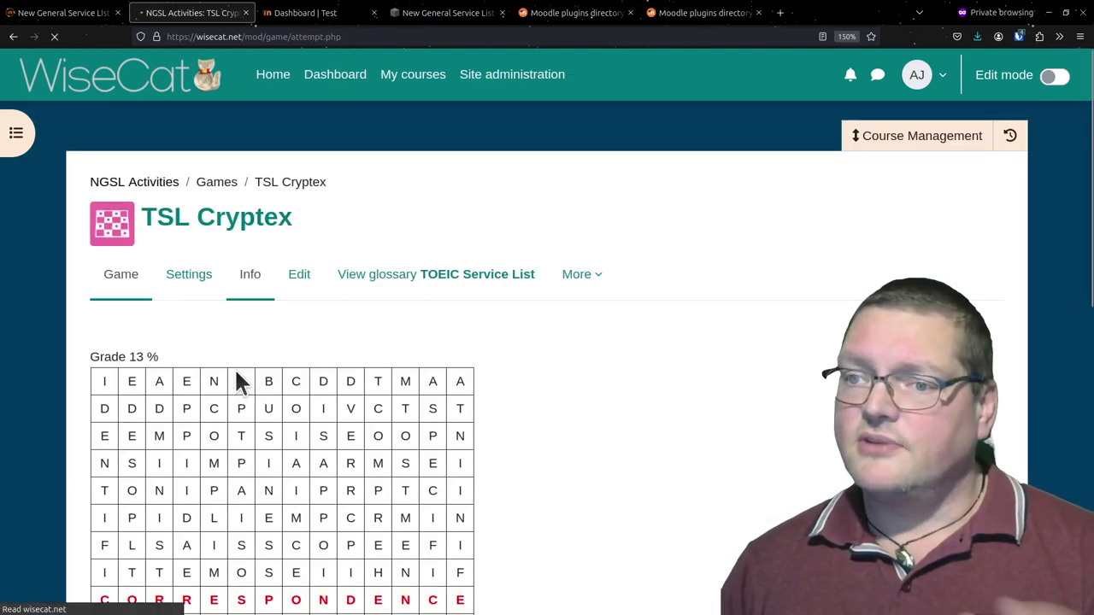
Examine the TSL Cryptex letter grid and compare it with the numbered clues below
scroll(447, 283, down, 3)
scroll(541, 369, down, 1)
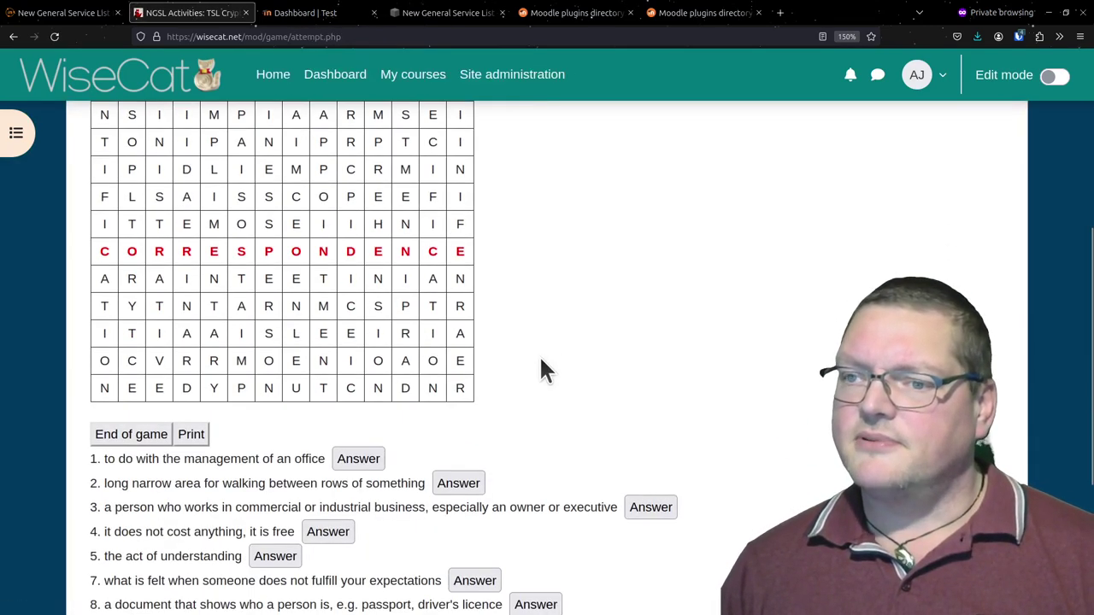
scroll(228, 120, up, 2)
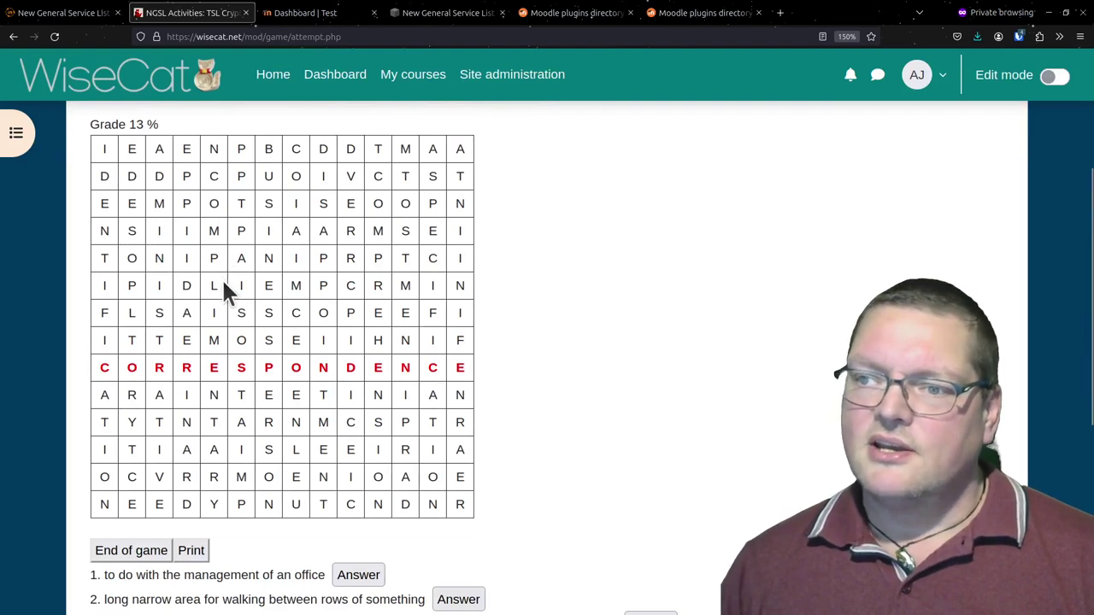
scroll(282, 410, down, 3)
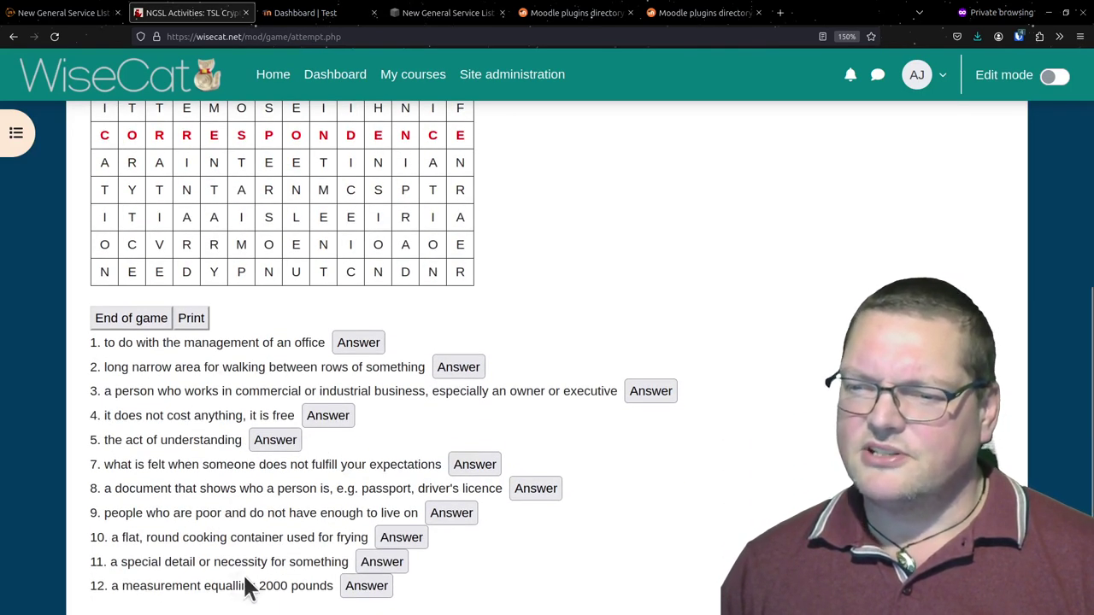
scroll(205, 312, up, 2)
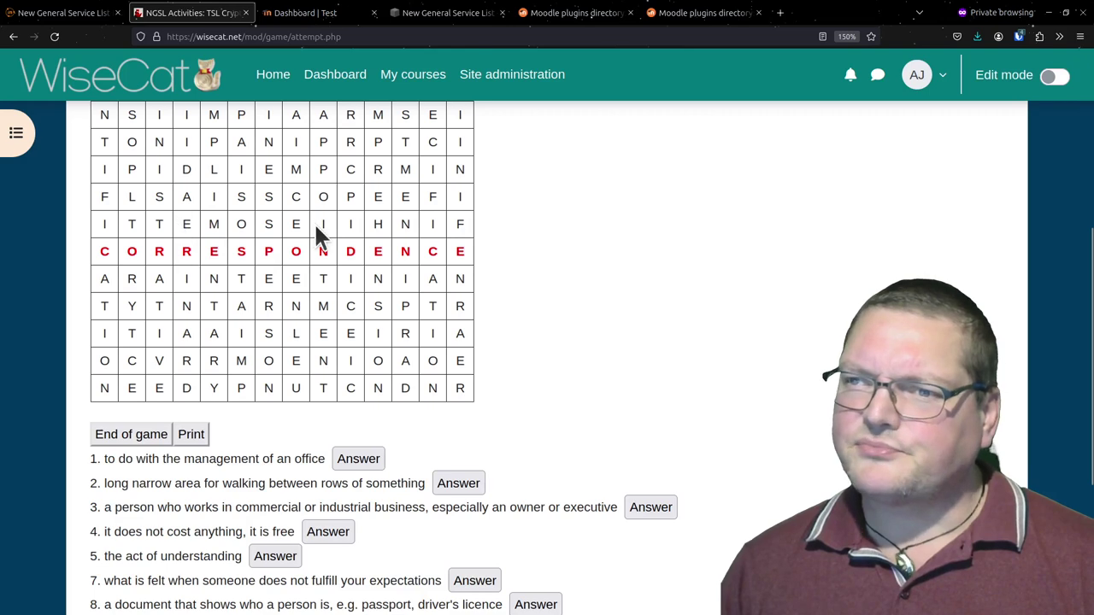
scroll(316, 231, up, 2)
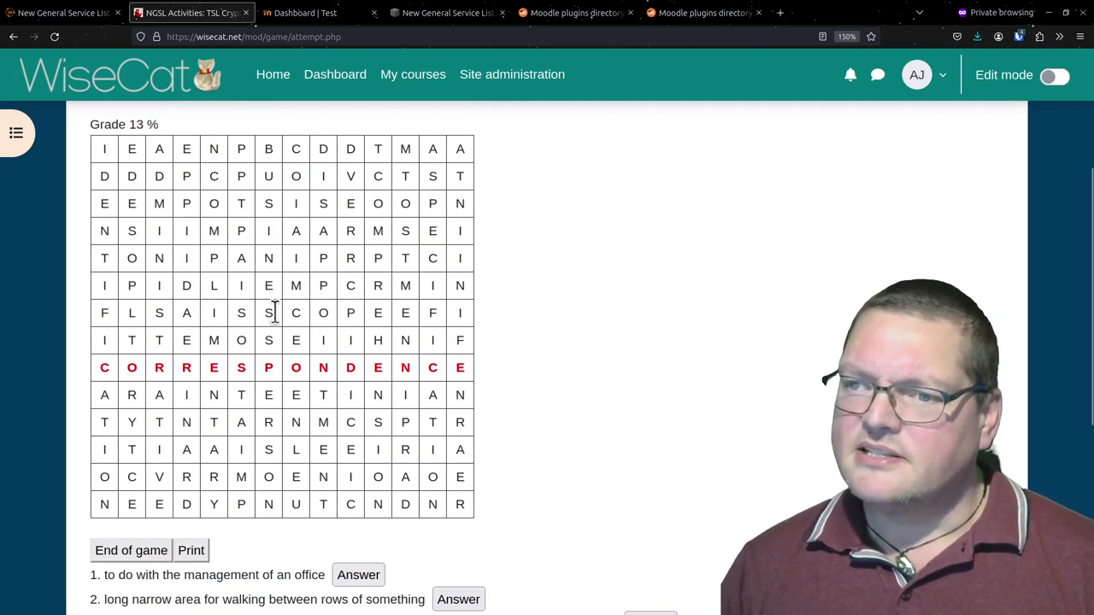
scroll(370, 344, down, 6)
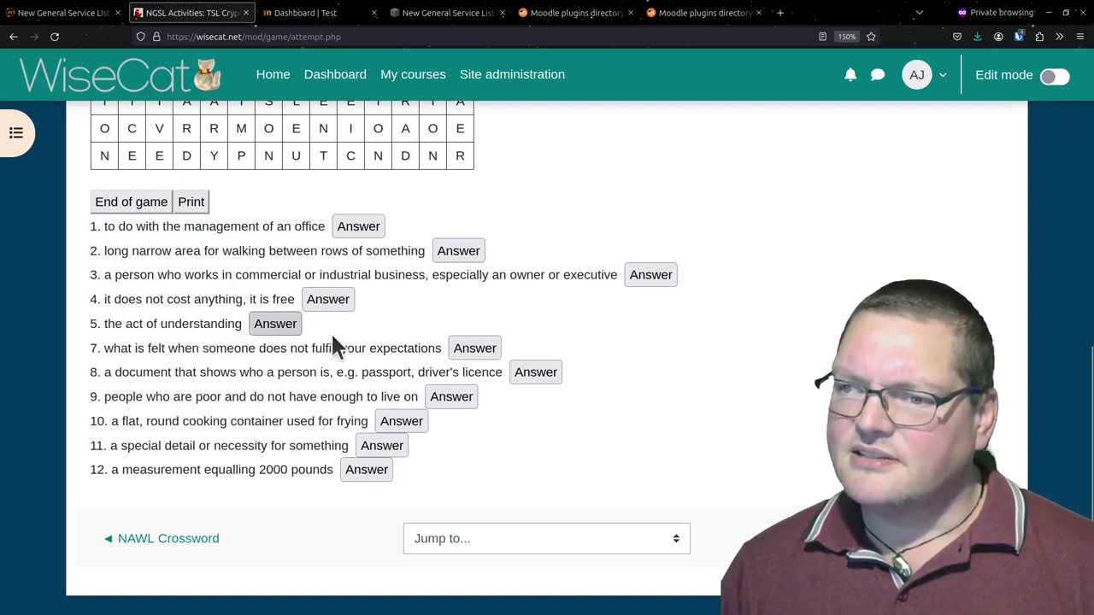
scroll(287, 459, up, 8)
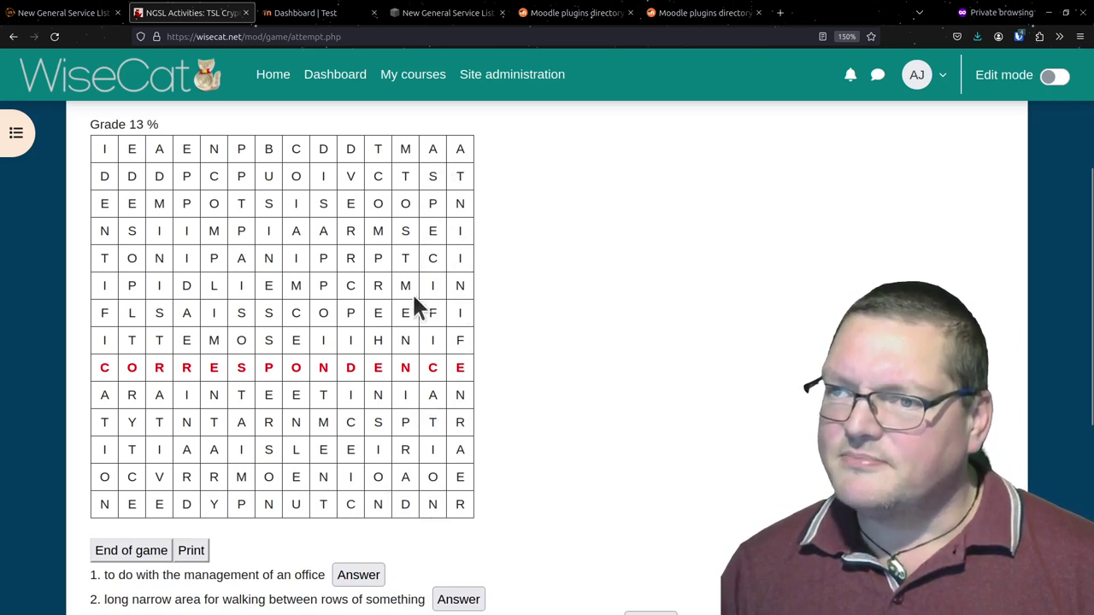
scroll(413, 469, down, 4)
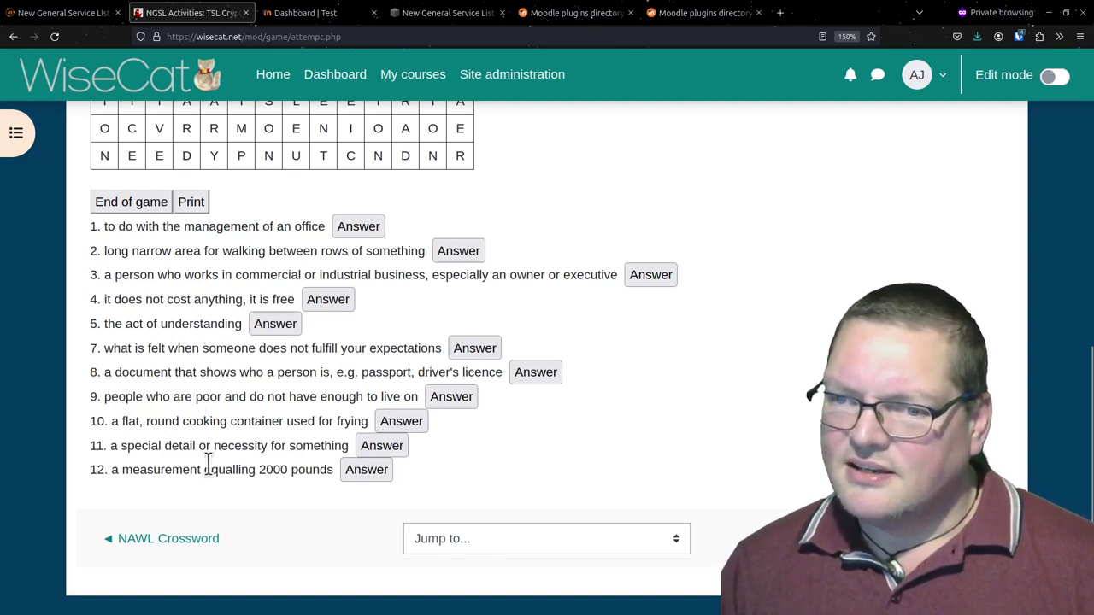
Answer Cryptex clue 11, about a special detail or necessity for something, with SPECIFICATION
click(379, 447)
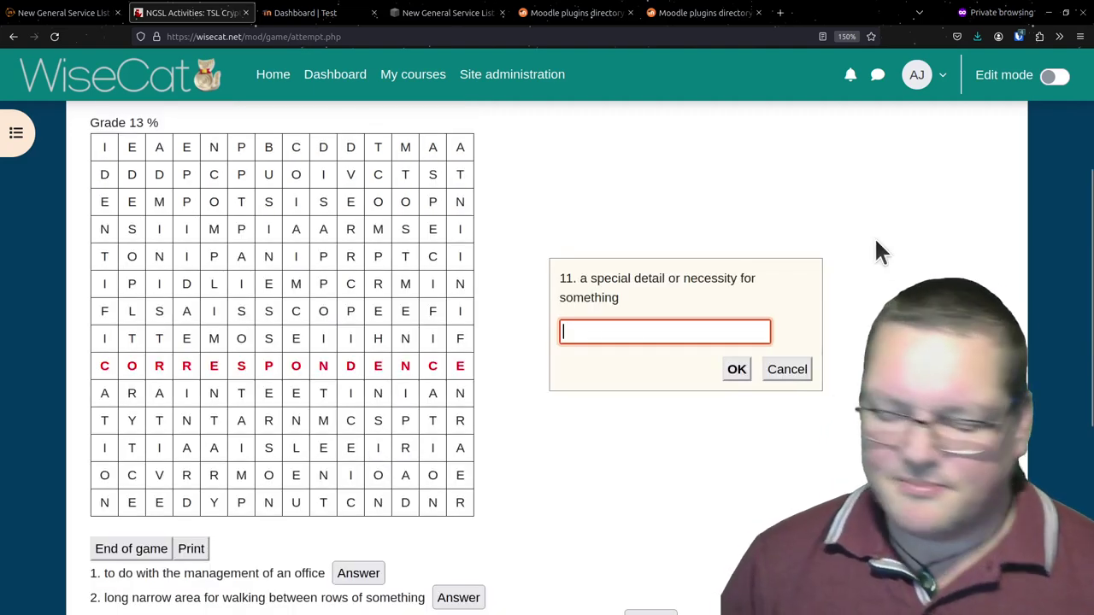
text(SPECIF)
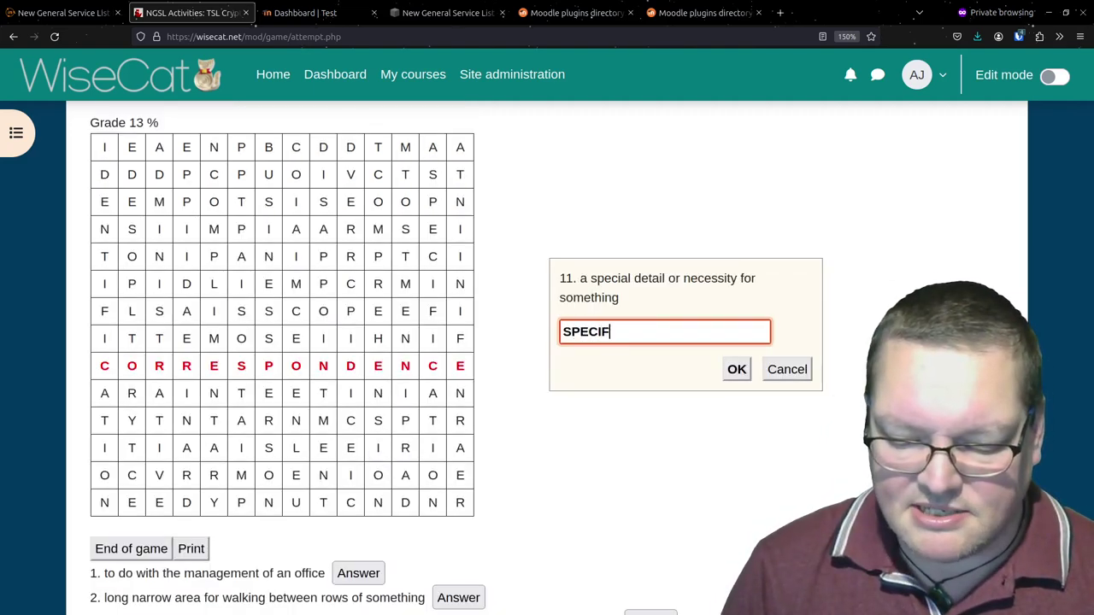
text(ICATION)
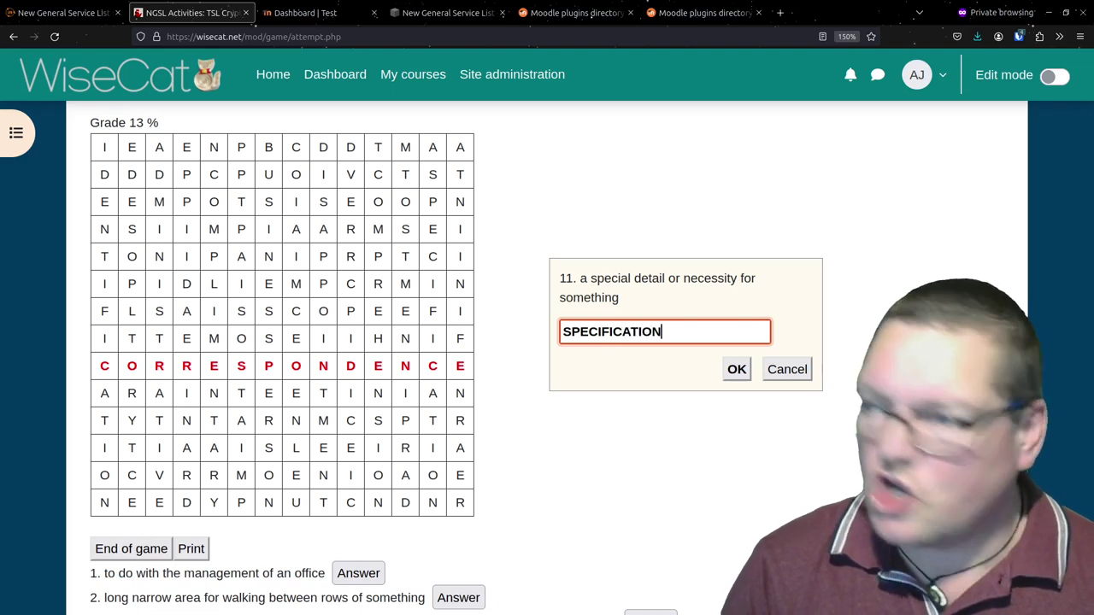
key(Return)
scroll(752, 154, down, 6)
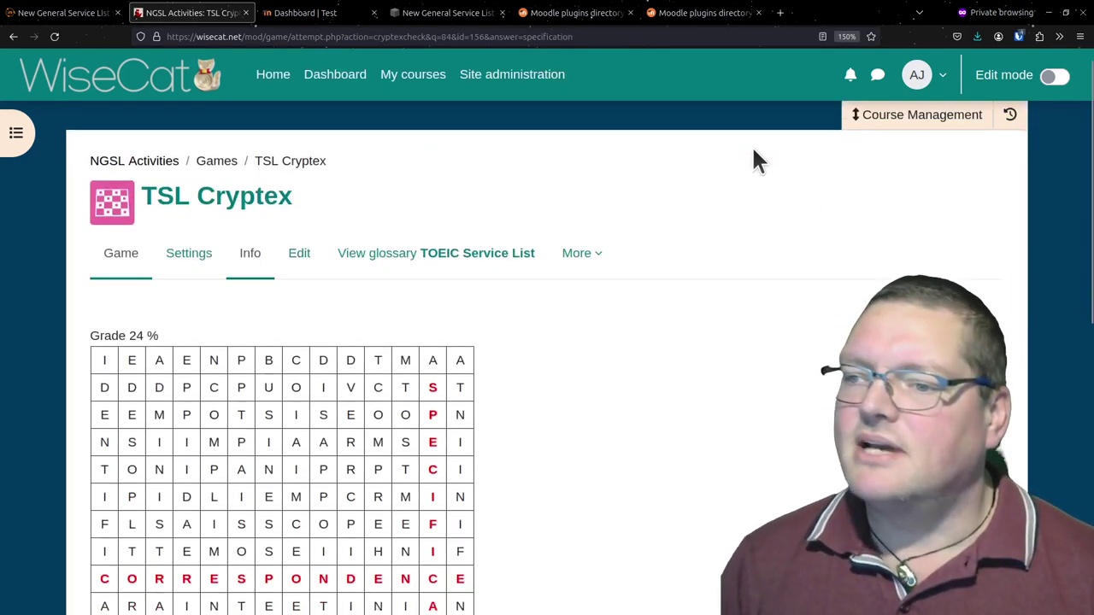
Open the print version of the TSL Cryptex, dismiss the print dialog and return to the game attempt
scroll(651, 274, up, 3)
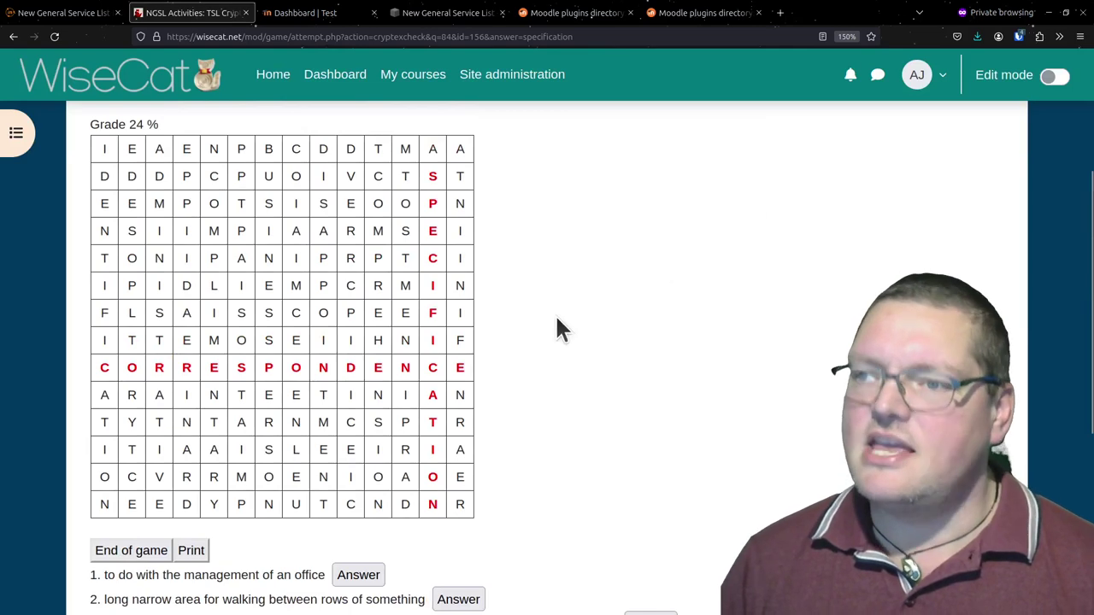
scroll(554, 314, down, 4)
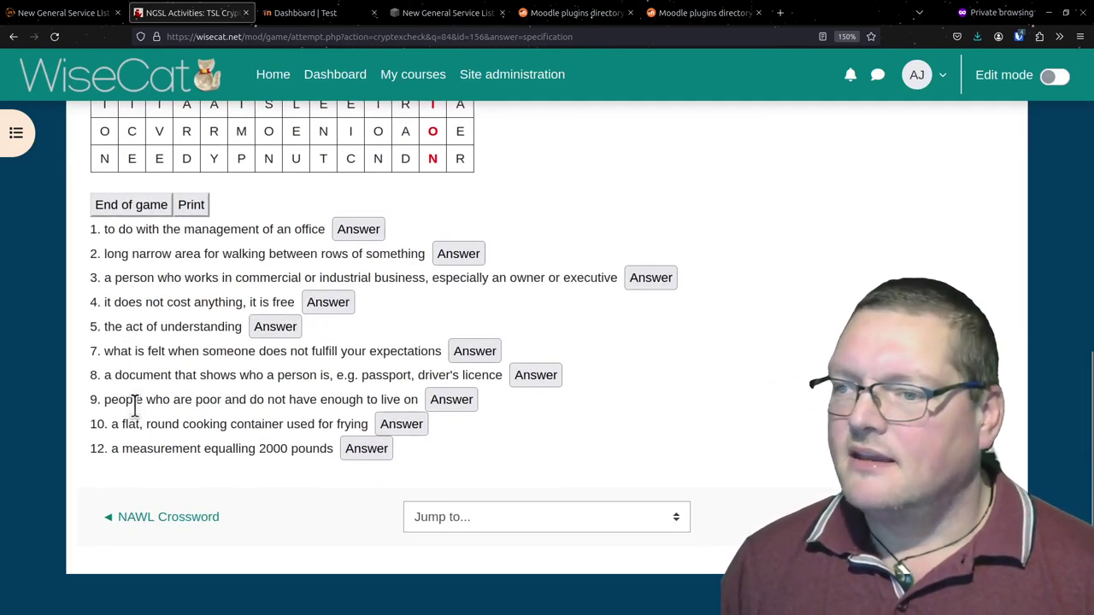
scroll(153, 412, up, 3)
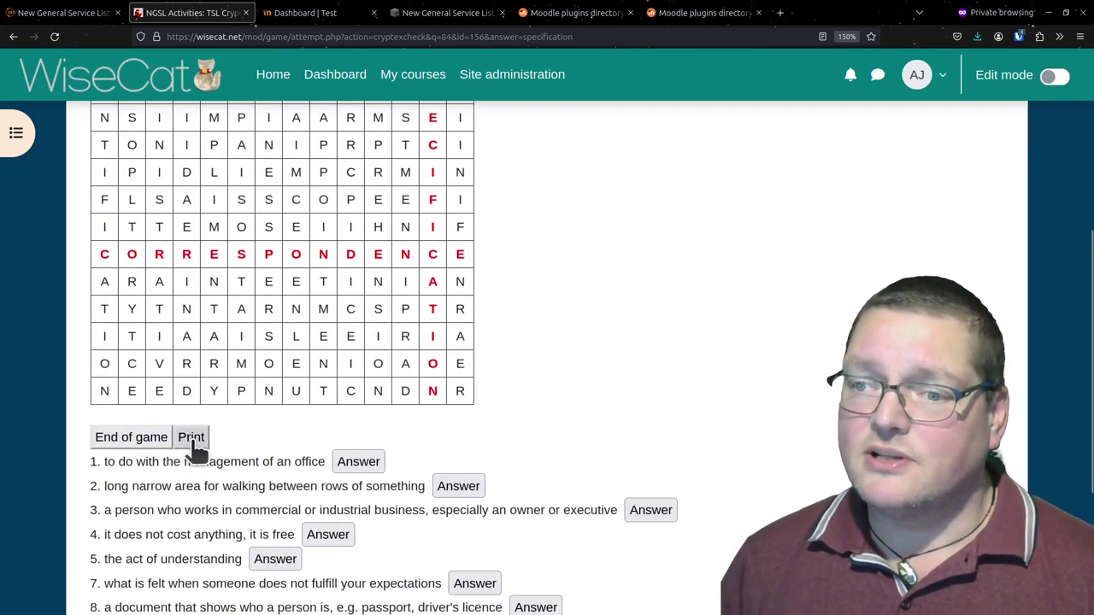
click(191, 437)
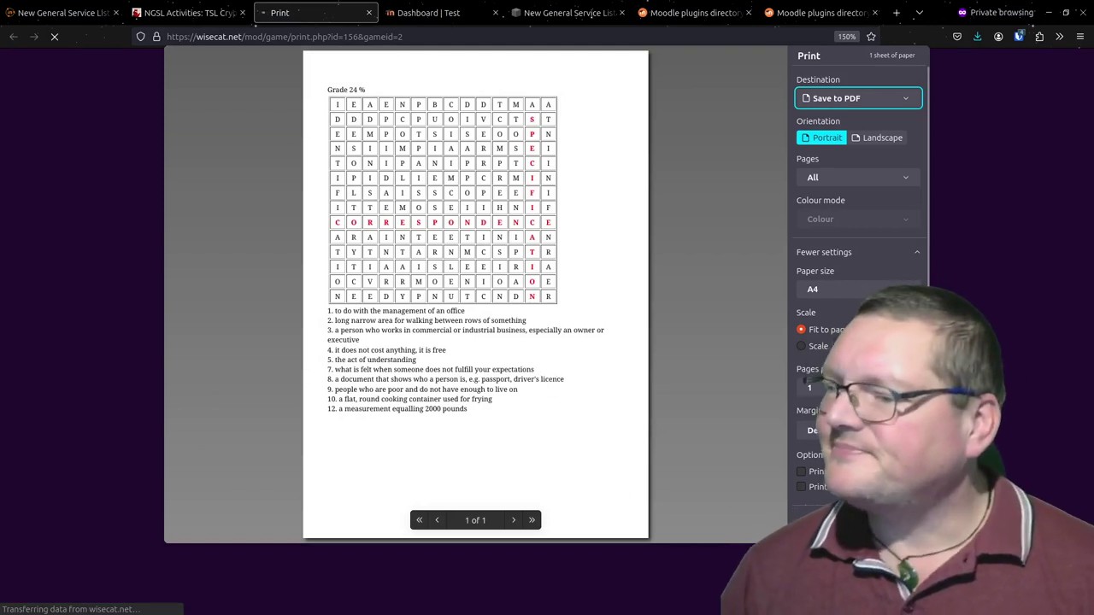
key(Escape)
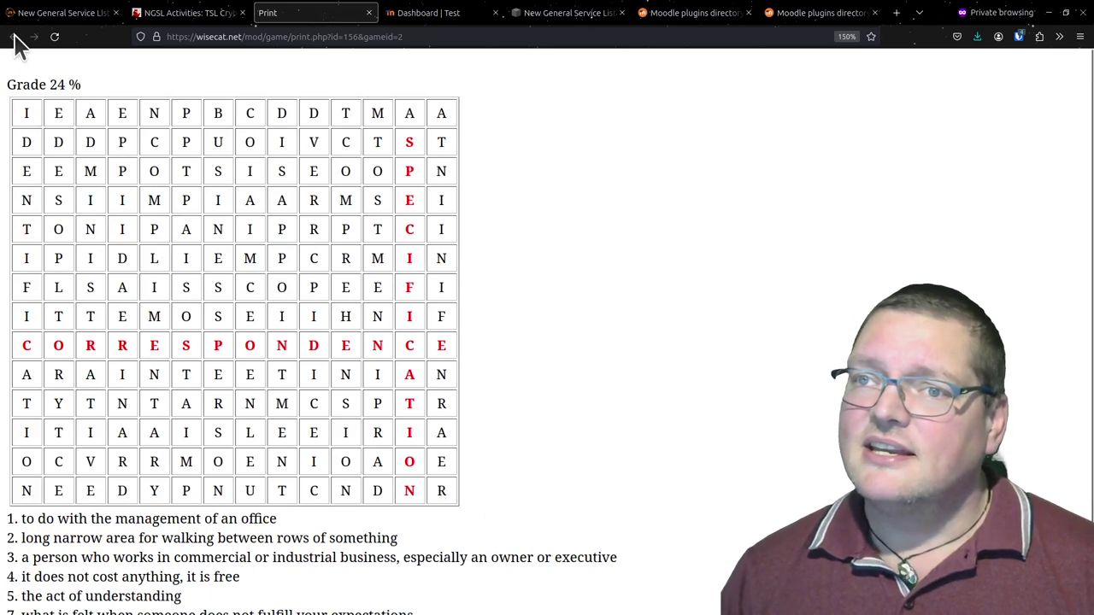
click(202, 14)
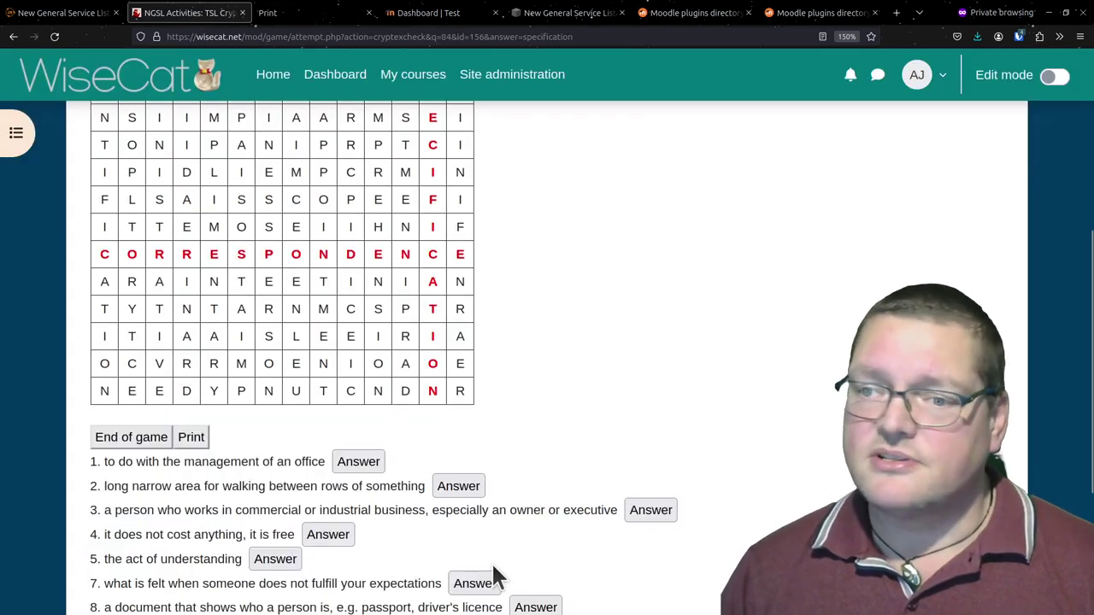
Look over the remaining Cryptex clues and return to the NGSL Activities course page
scroll(492, 561, down, 4)
scroll(310, 566, up, 2)
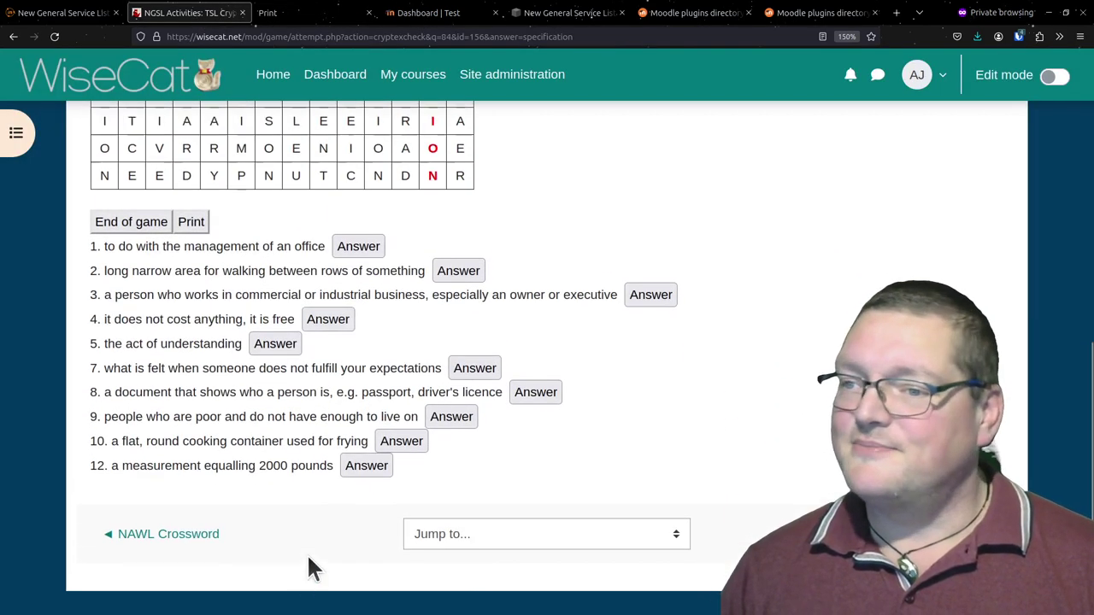
scroll(479, 444, up, 8)
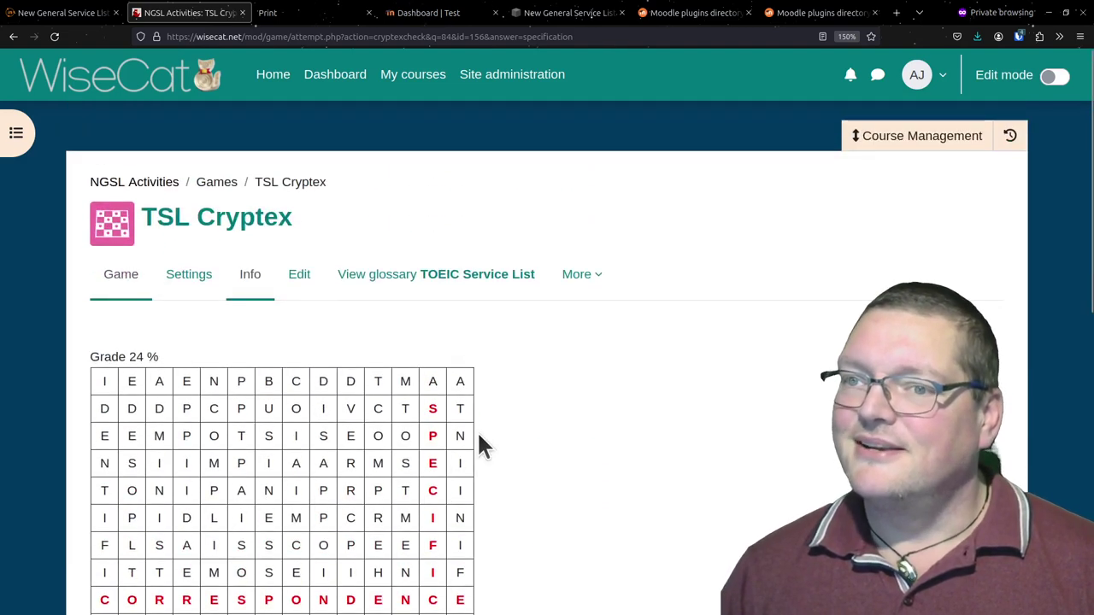
click(148, 186)
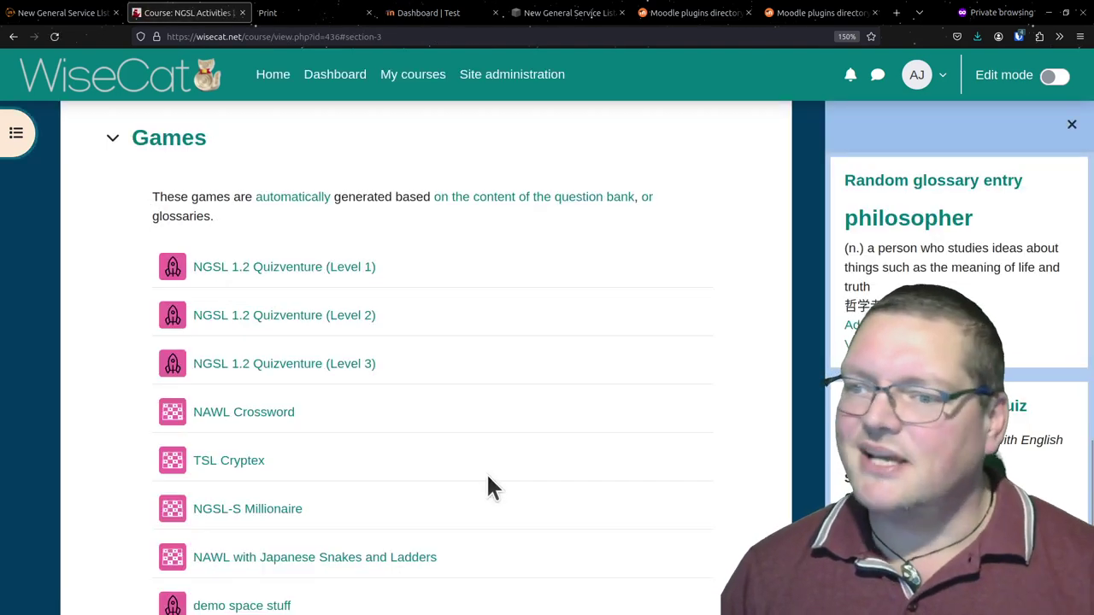
Open the NGSL-S Millionaire activity and reattempt the game
scroll(486, 487, down, 2)
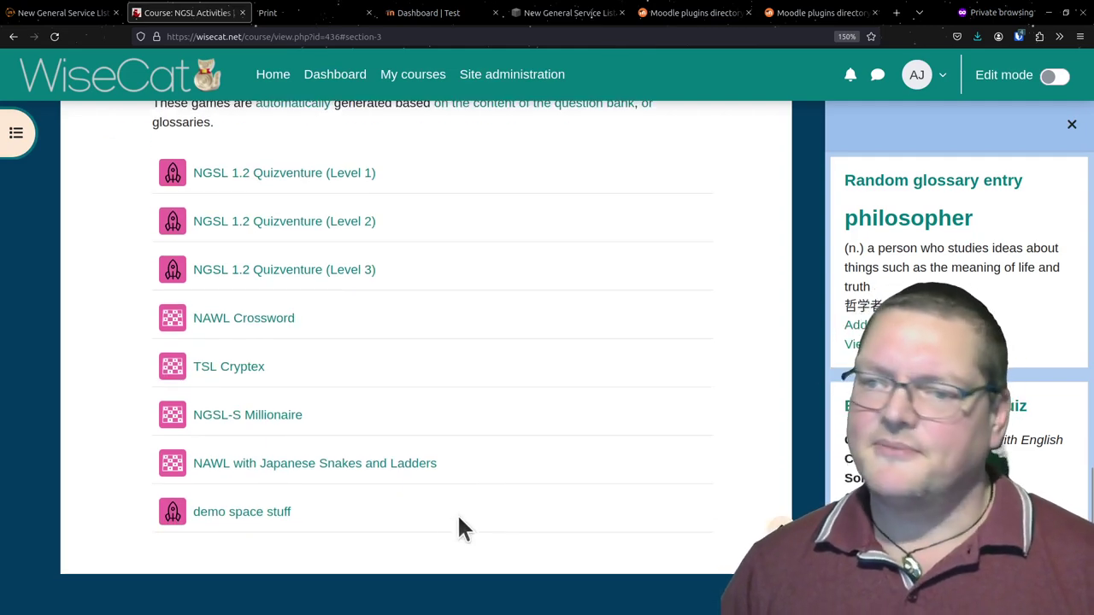
click(220, 417)
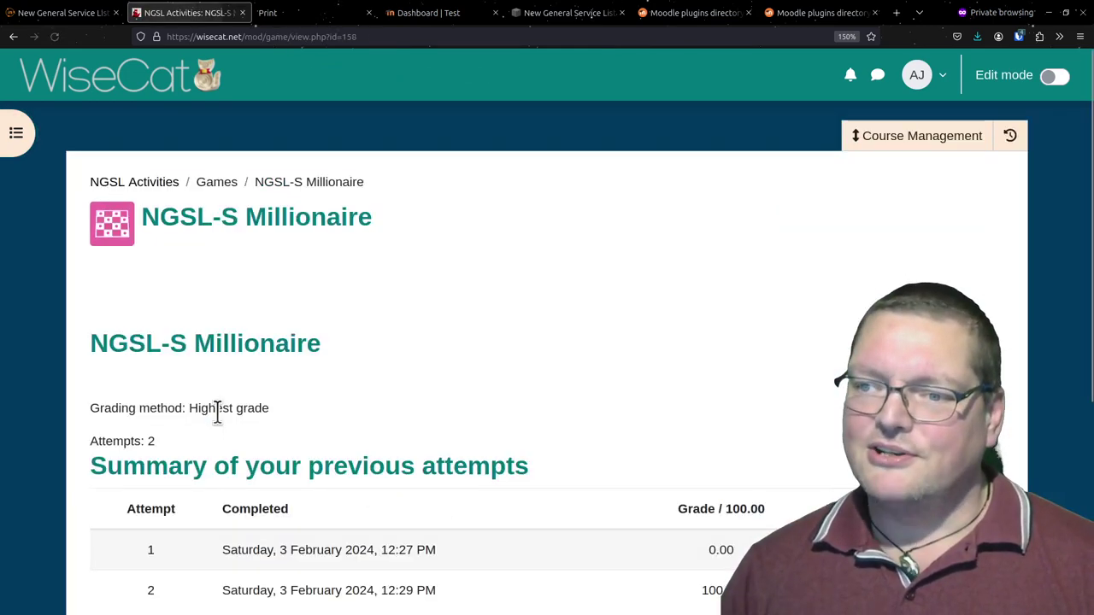
scroll(427, 419, down, 4)
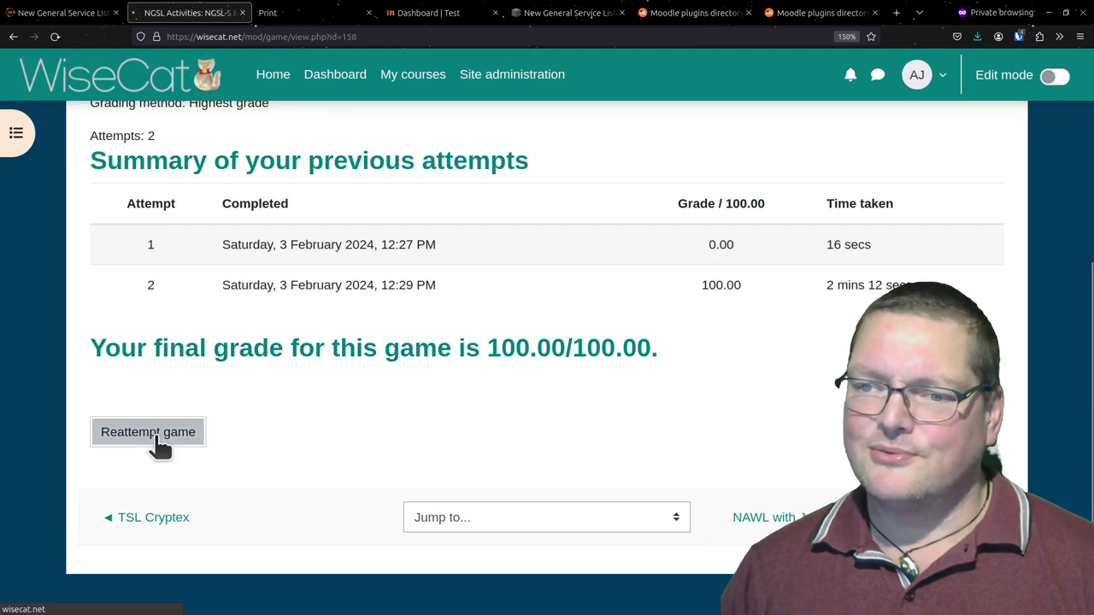
click(153, 446)
Answer the Millionaire question "a connection between two or more people or things" with relationship
scroll(348, 454, down, 5)
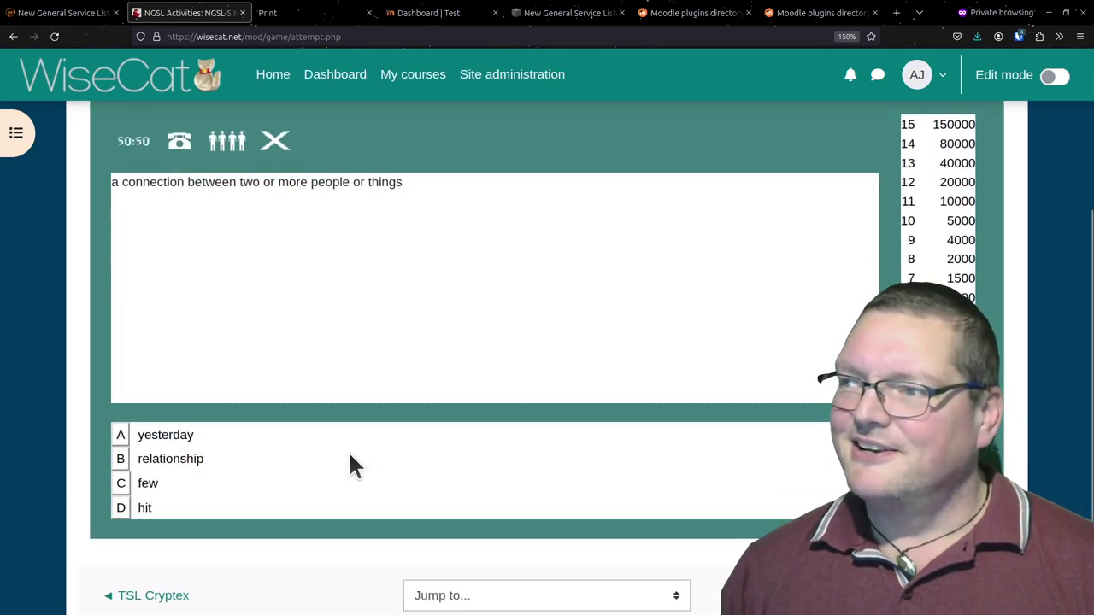
scroll(348, 466, up, 2)
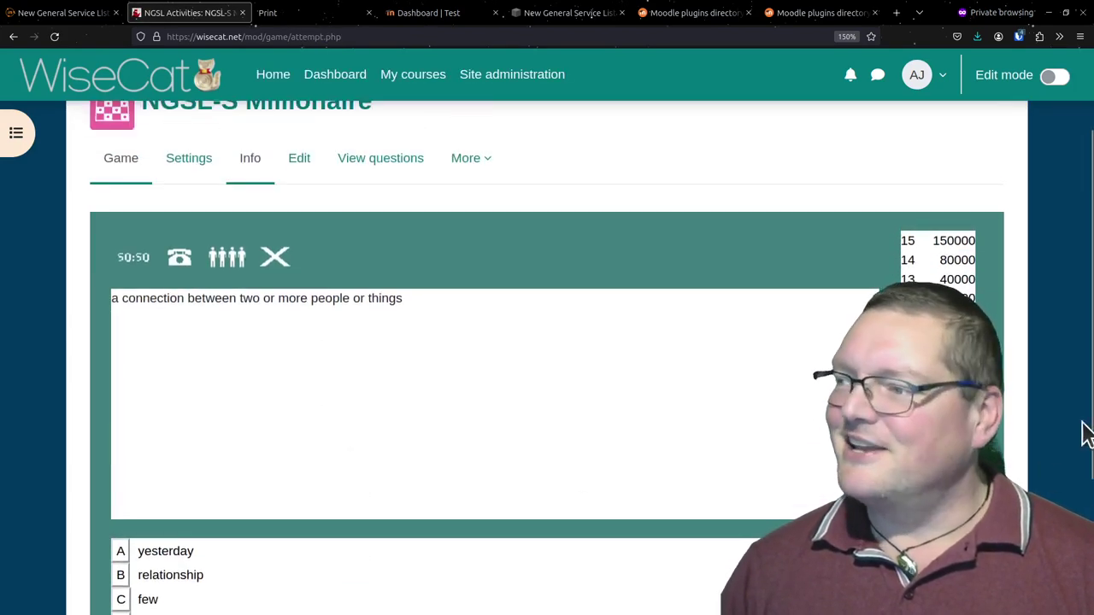
scroll(1084, 433, down, 2)
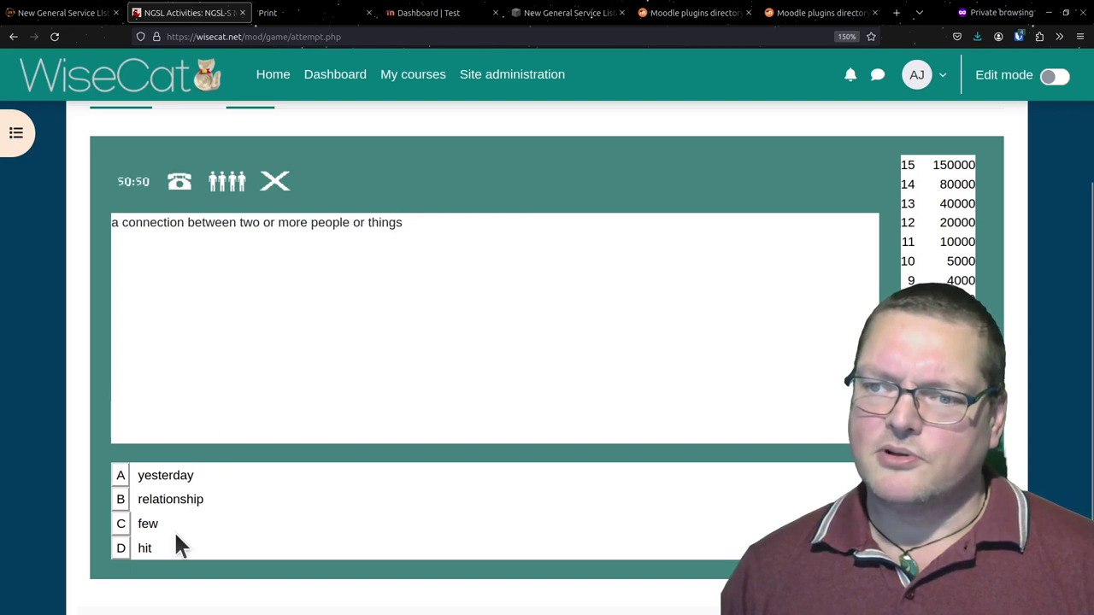
click(128, 501)
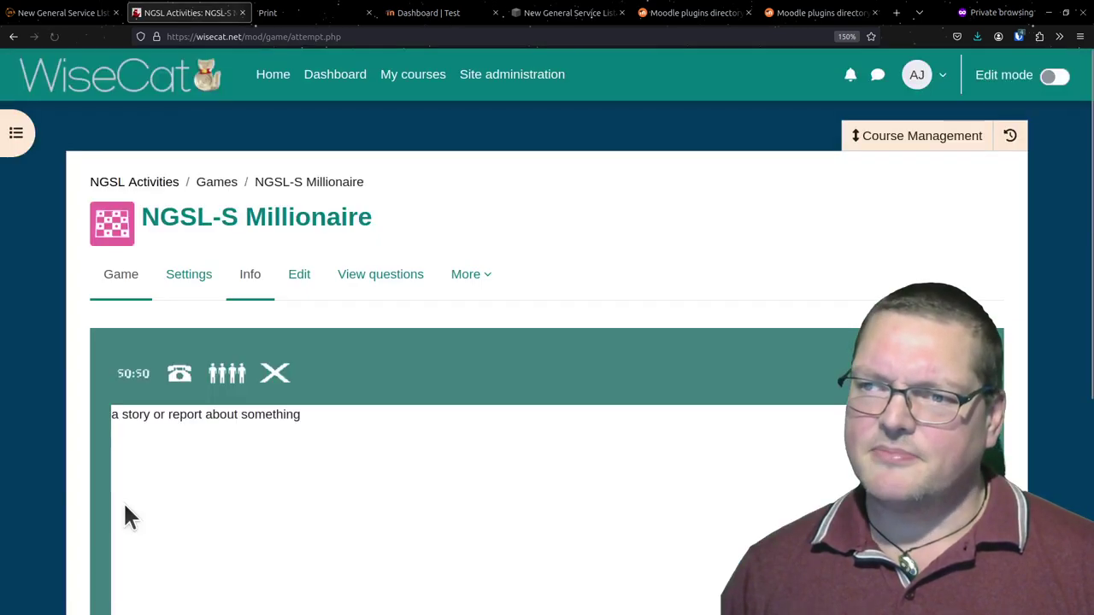
Use the 50:50 lifeline on "a story or report about something" and answer with account
scroll(449, 474, down, 5)
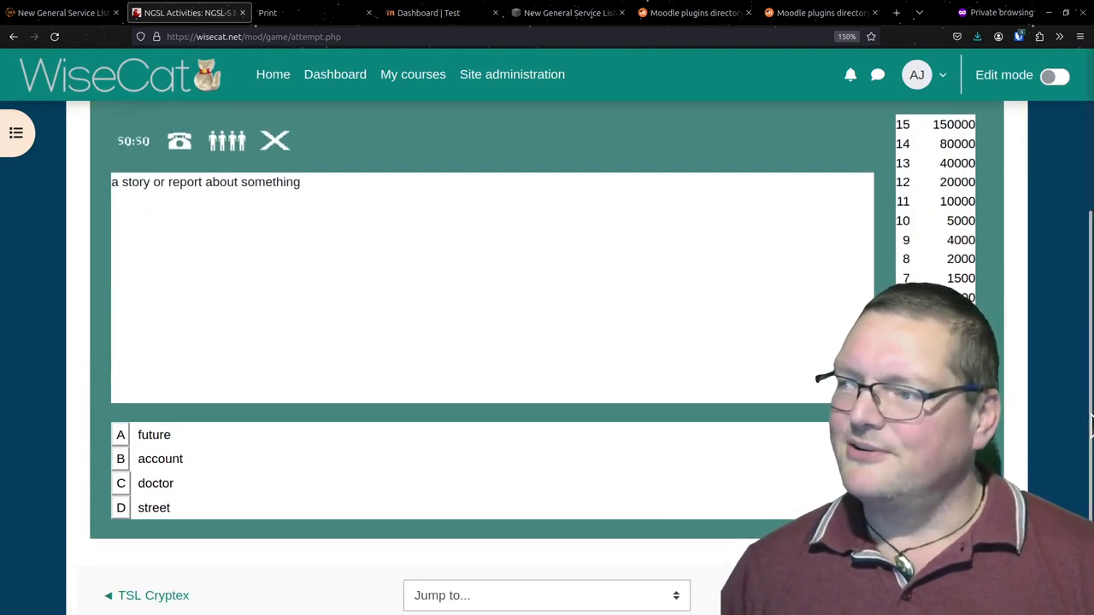
scroll(1089, 424, up, 1)
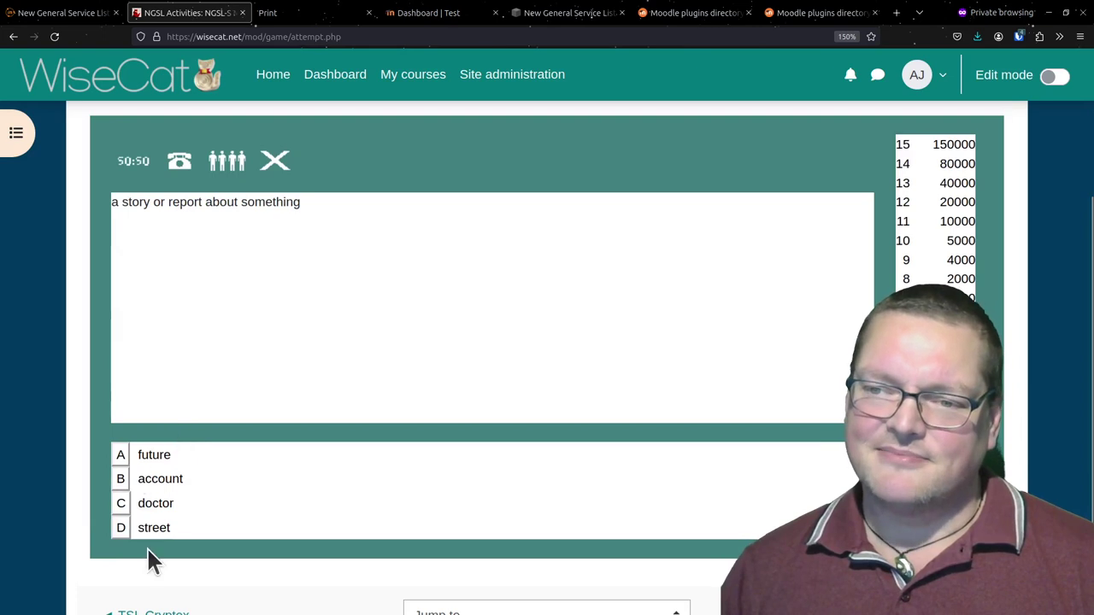
click(133, 165)
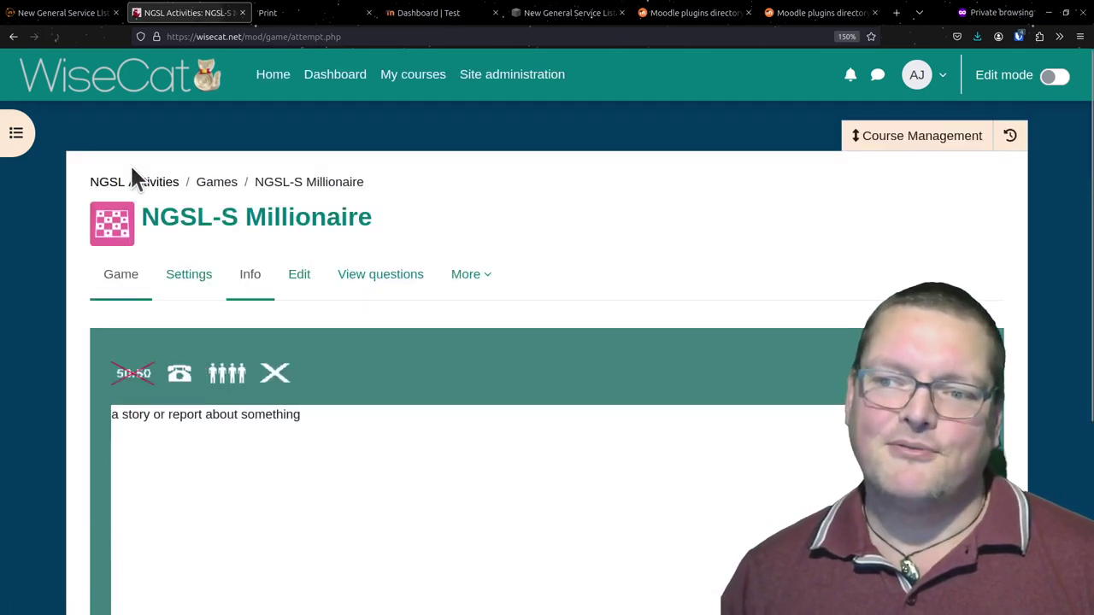
scroll(303, 349, down, 3)
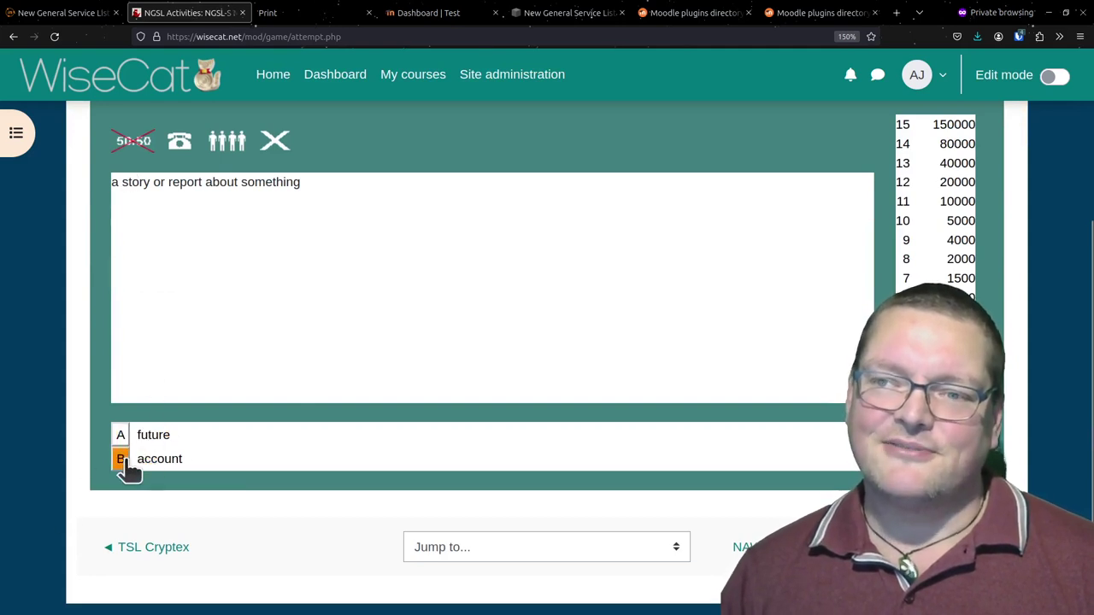
scroll(577, 402, down, 2)
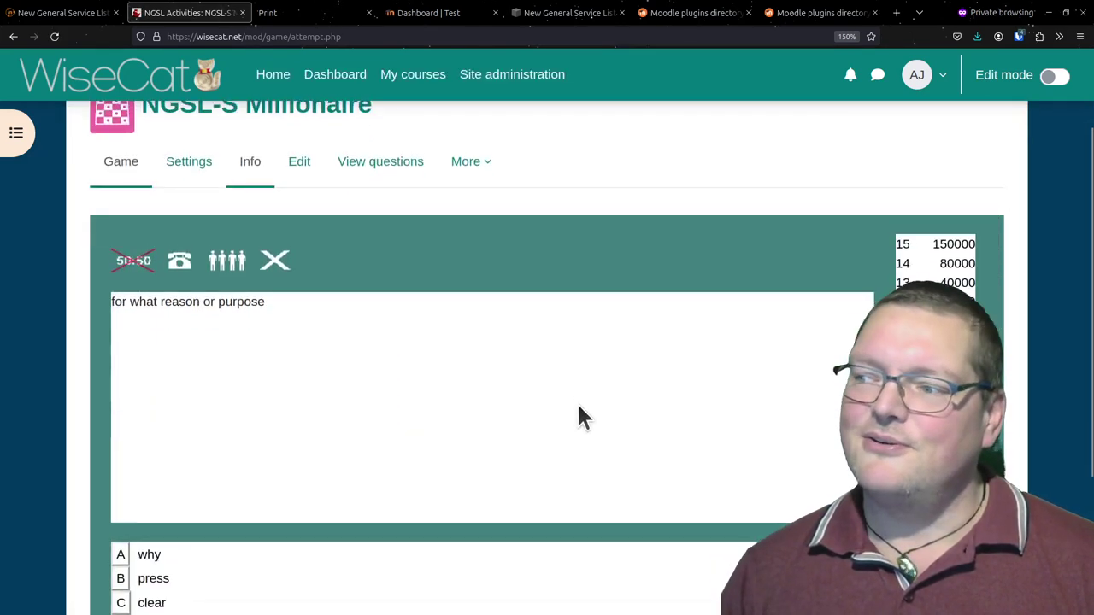
Use the telephone lifeline on "for what reason or purpose" and answer with why
scroll(186, 333, down, 2)
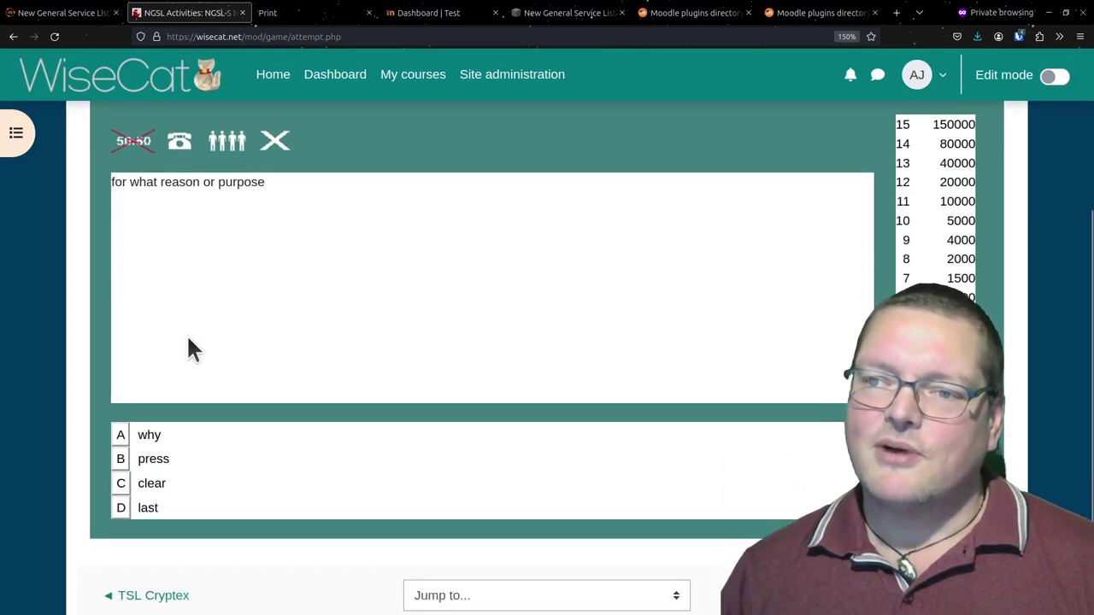
click(182, 152)
scroll(495, 397, down, 2)
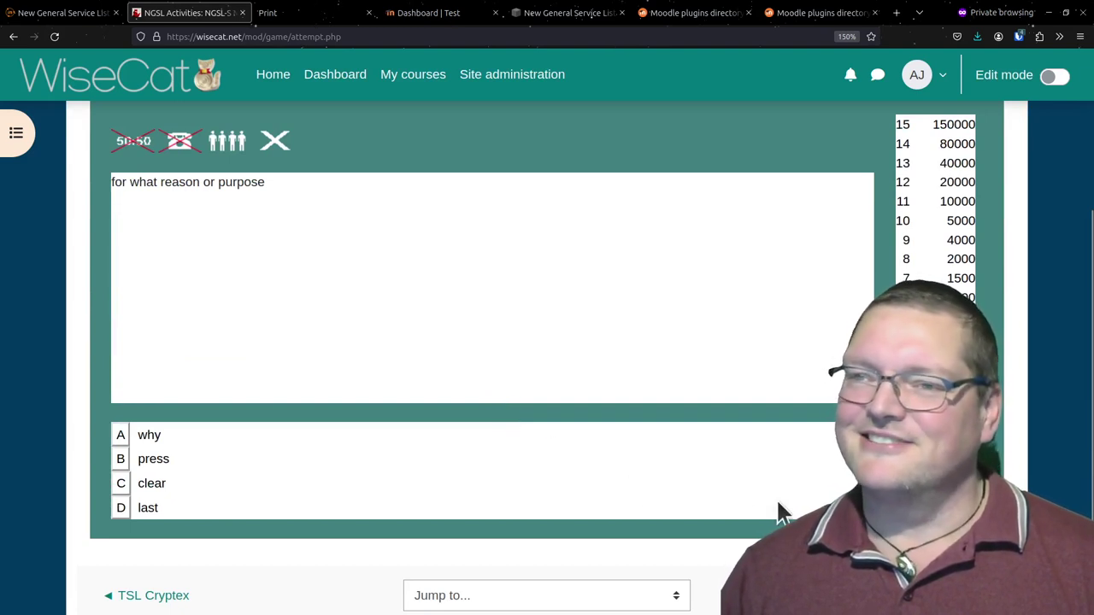
click(124, 436)
Use the audience lifeline on "this day, this present day, at the present time" and answer with today
scroll(406, 458, down, 2)
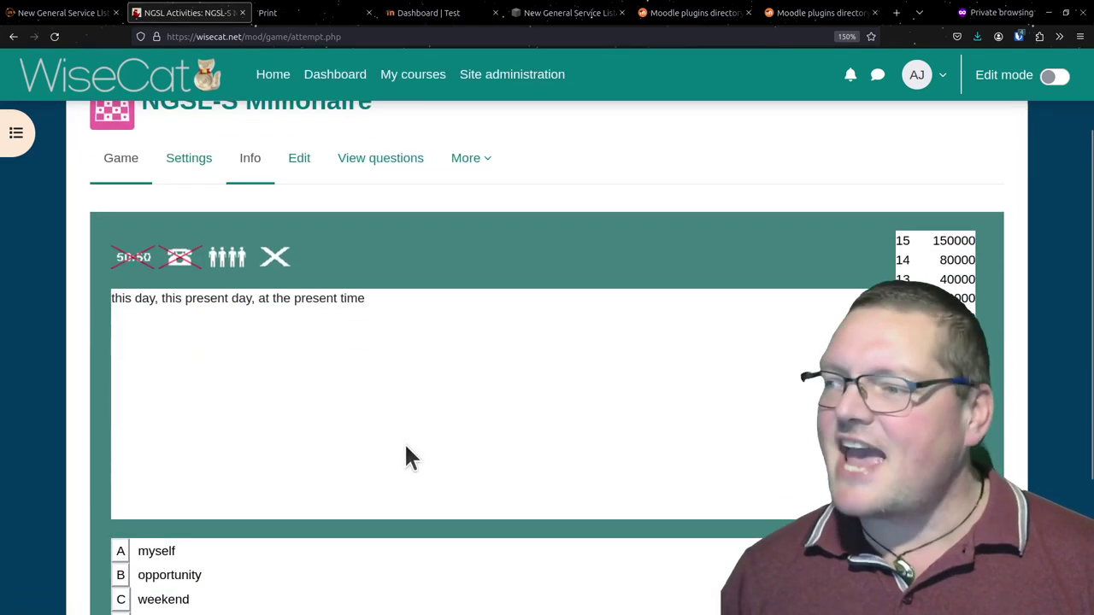
scroll(406, 458, down, 2)
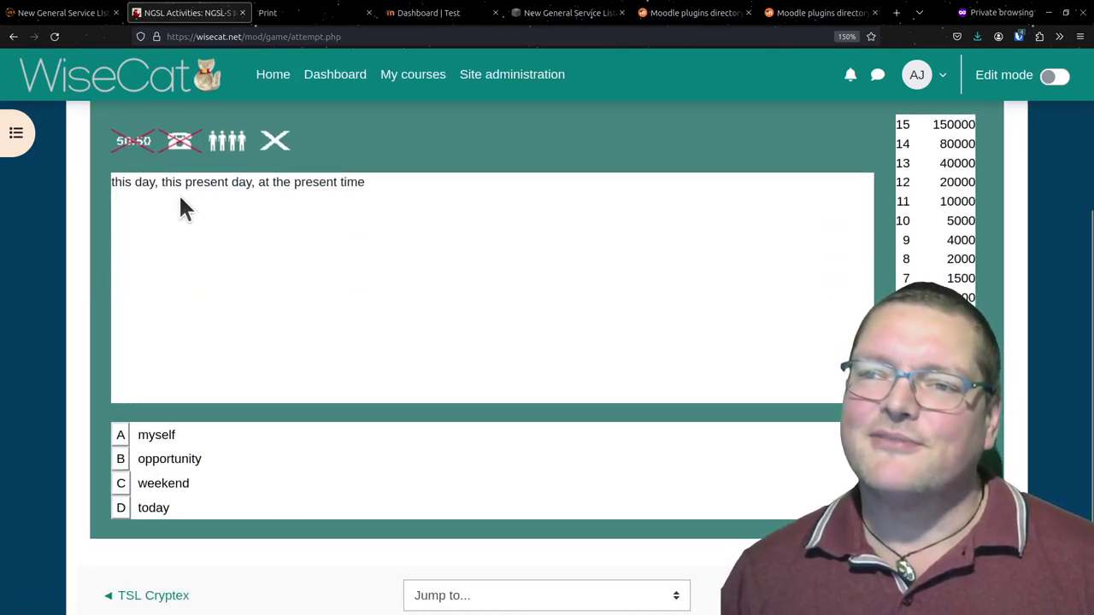
click(228, 144)
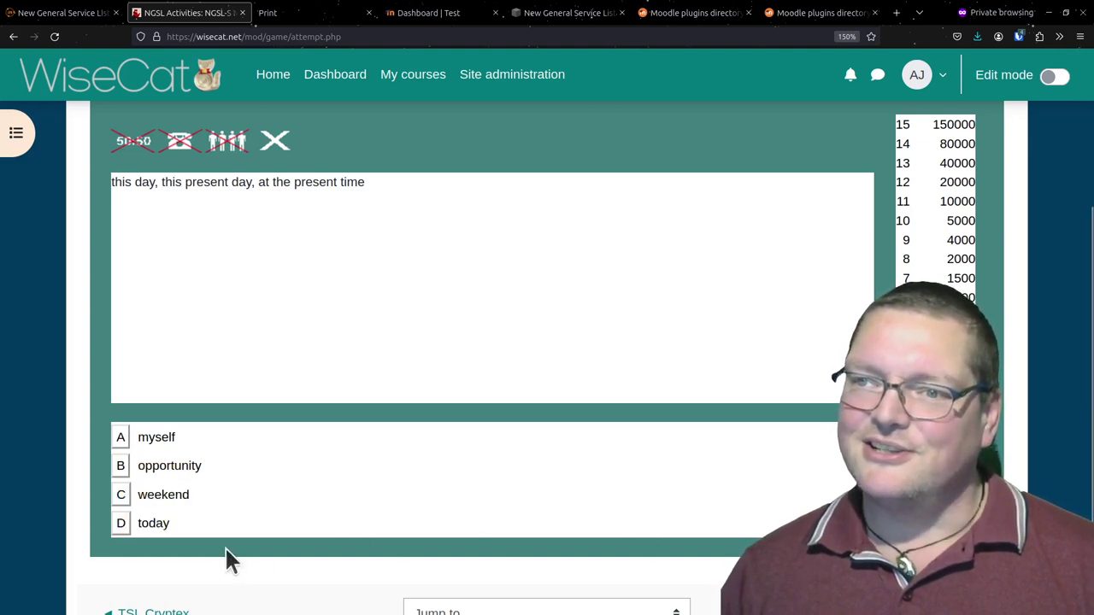
click(122, 524)
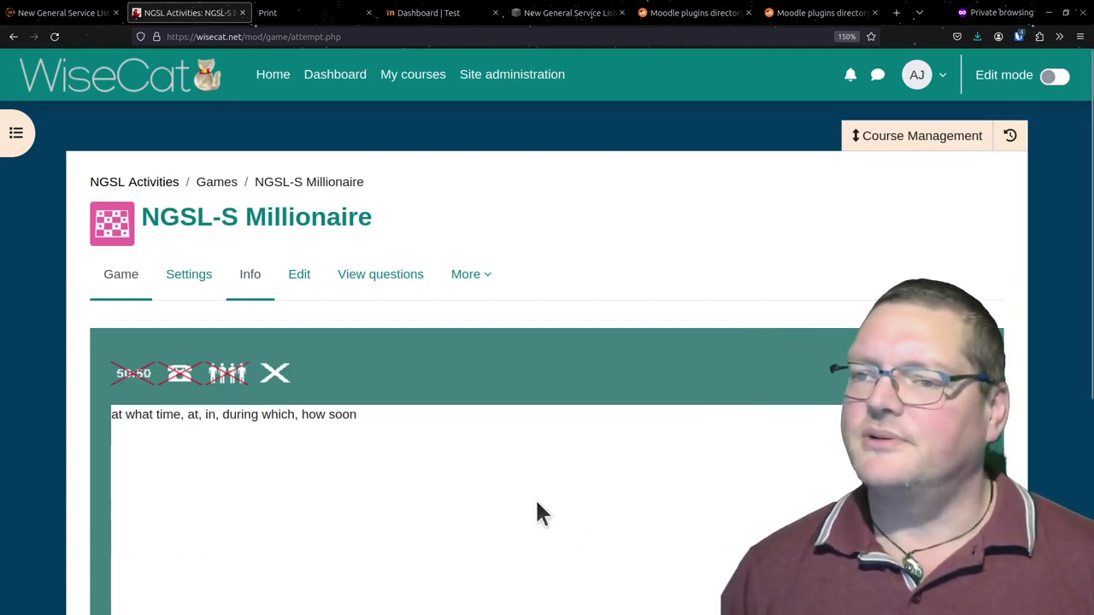
Go back to the "this day, this present day" question, submit today again and review the resulting game page
click(13, 36)
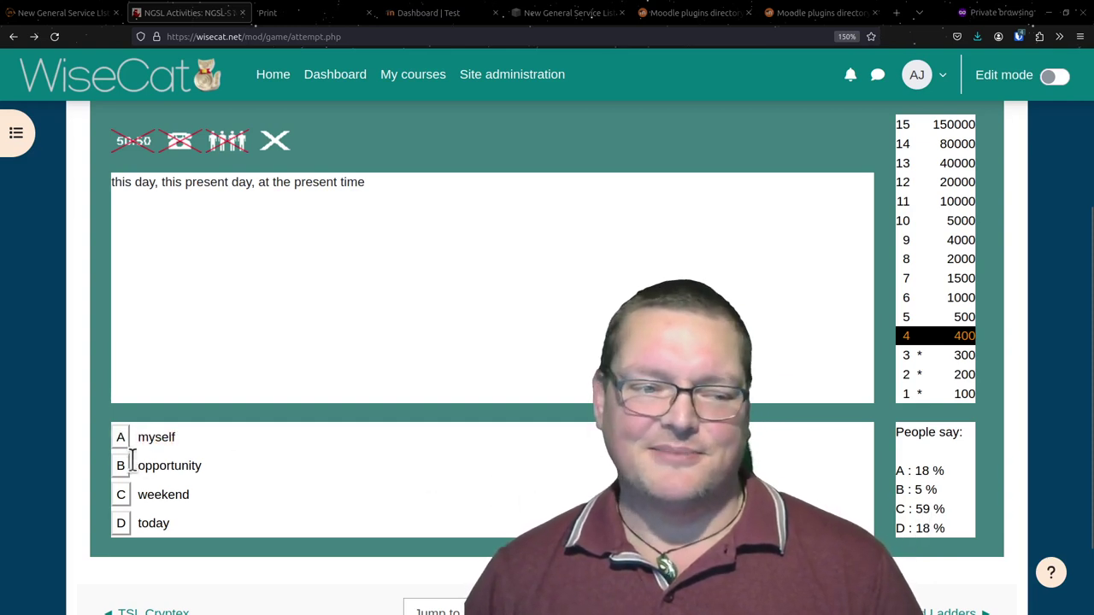
click(122, 523)
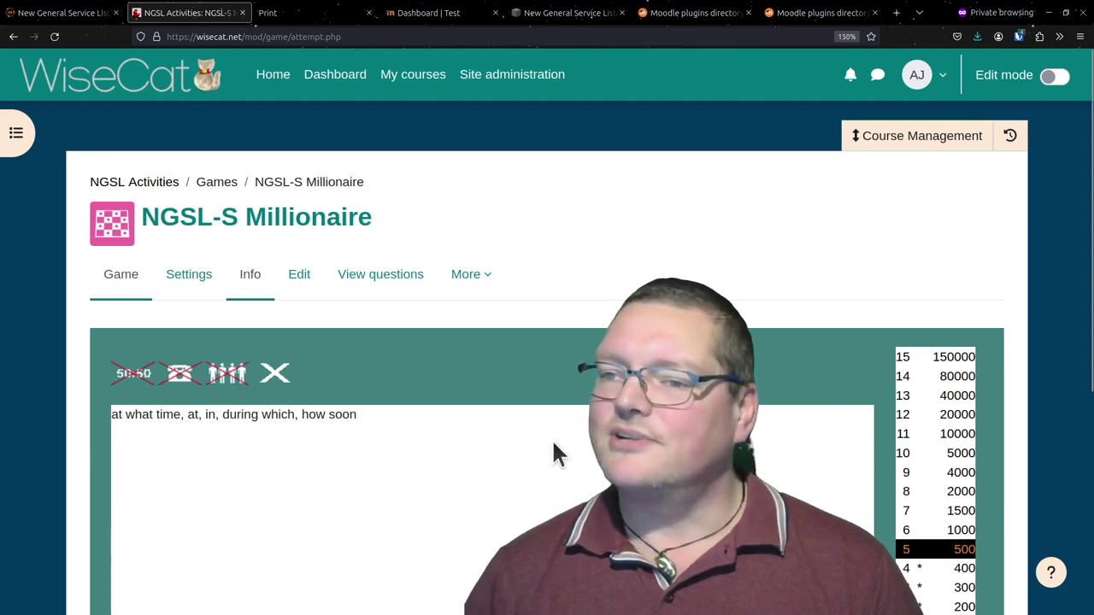
scroll(489, 430, down, 3)
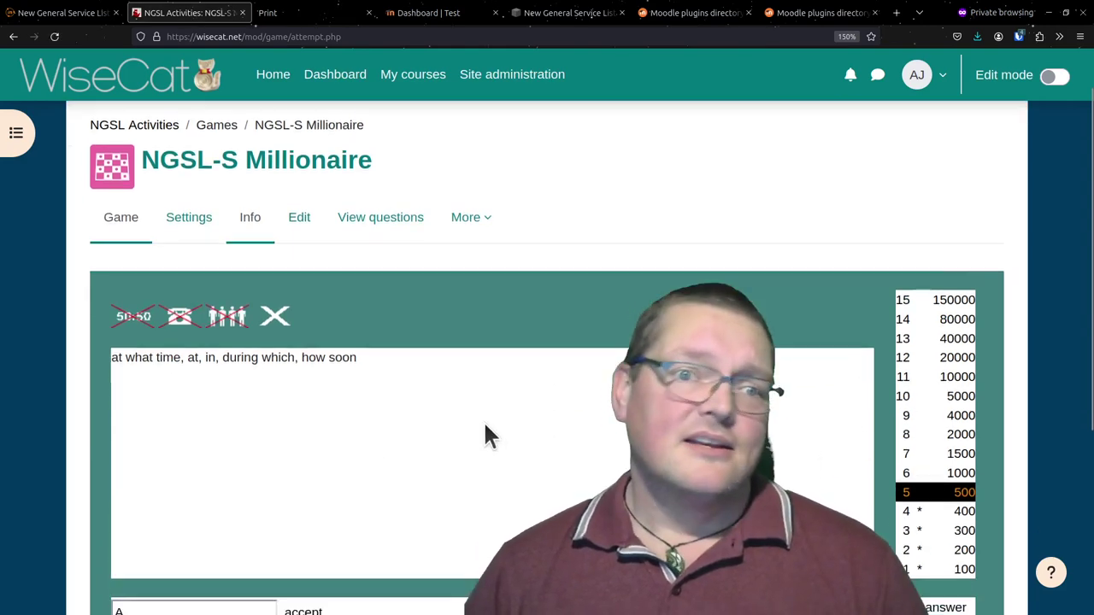
scroll(485, 426, up, 2)
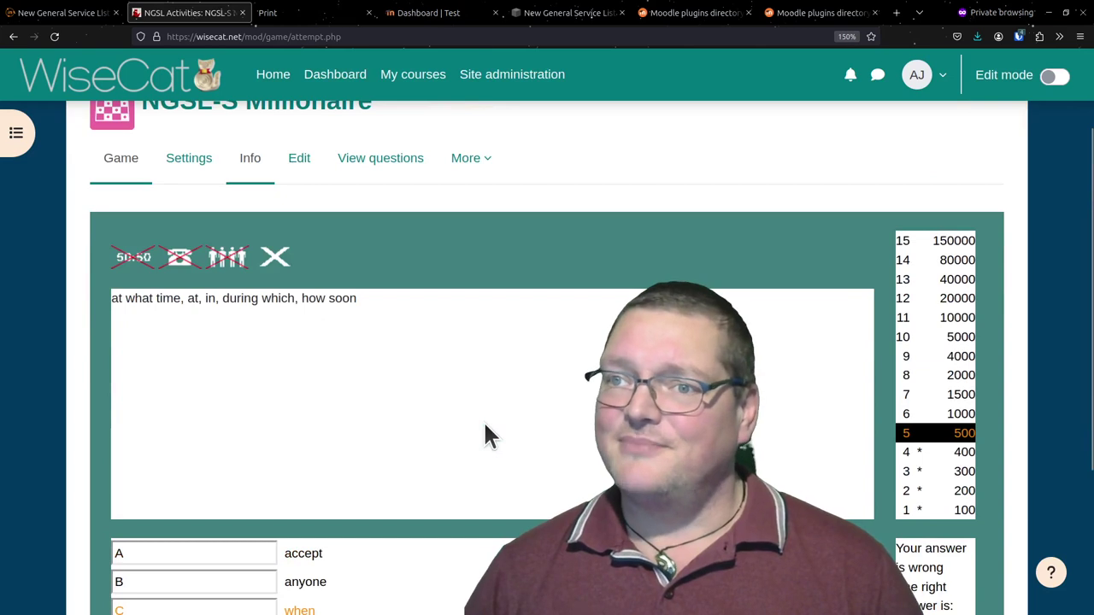
scroll(485, 425, down, 3)
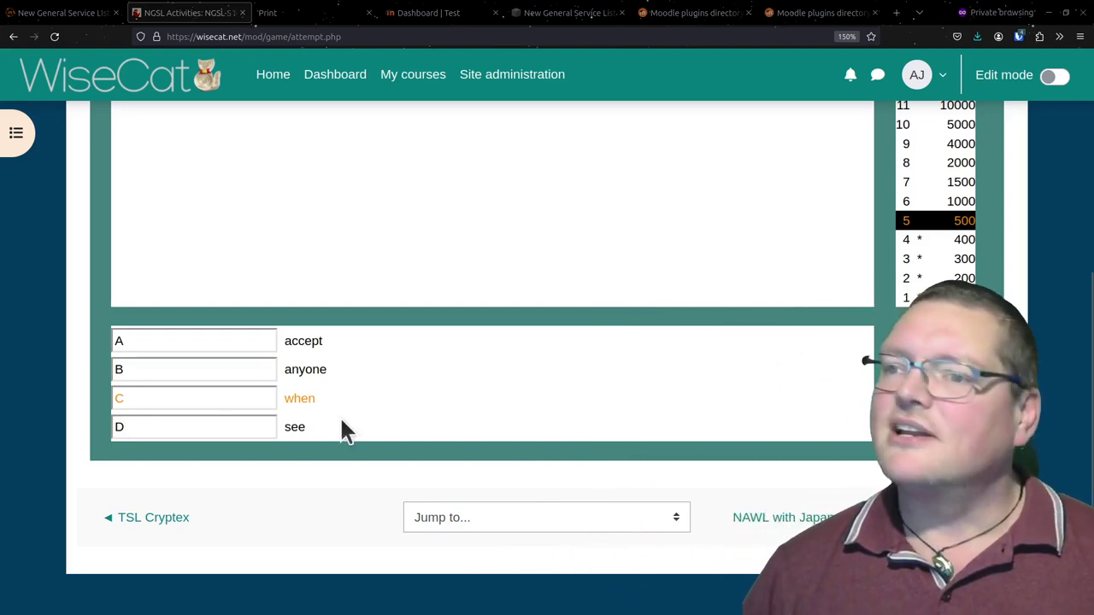
Move on to the NAWL with Japanese Snakes and Ladders activity and continue its previous attempt
click(782, 518)
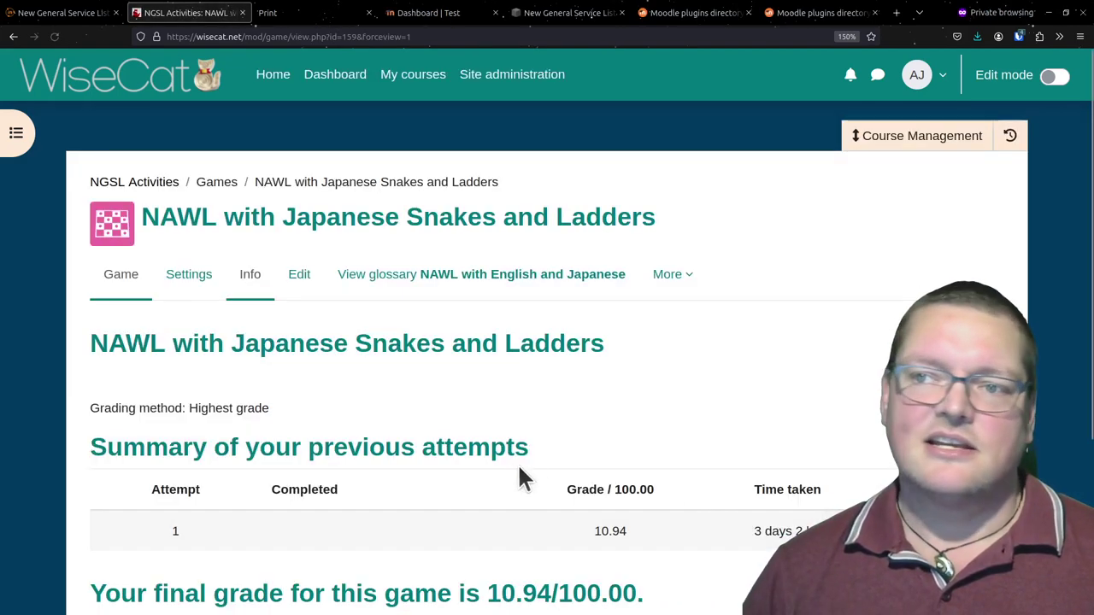
scroll(359, 422, down, 3)
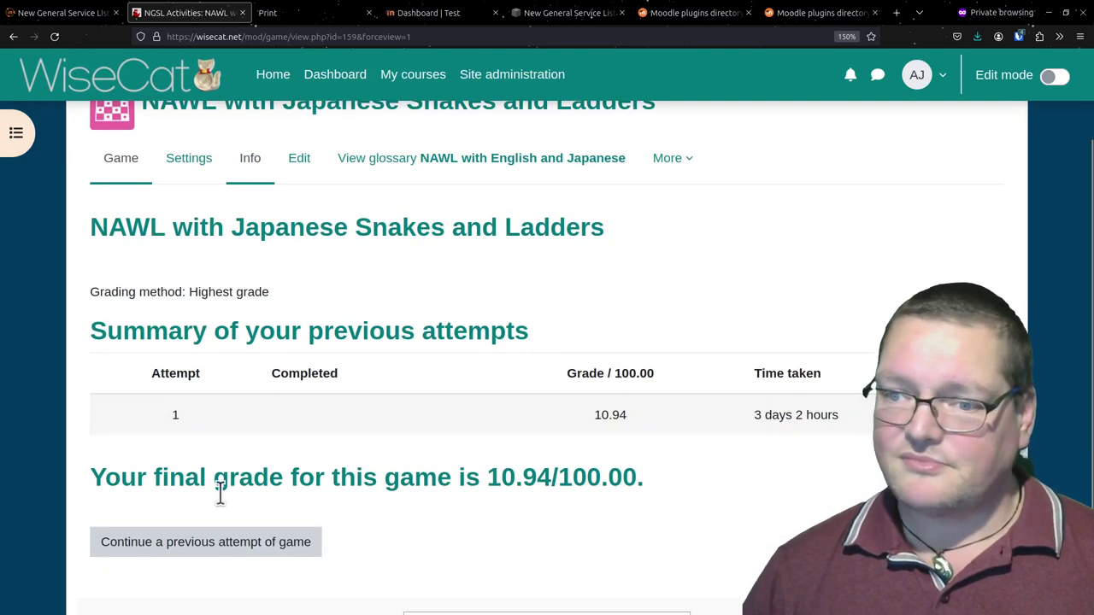
click(196, 548)
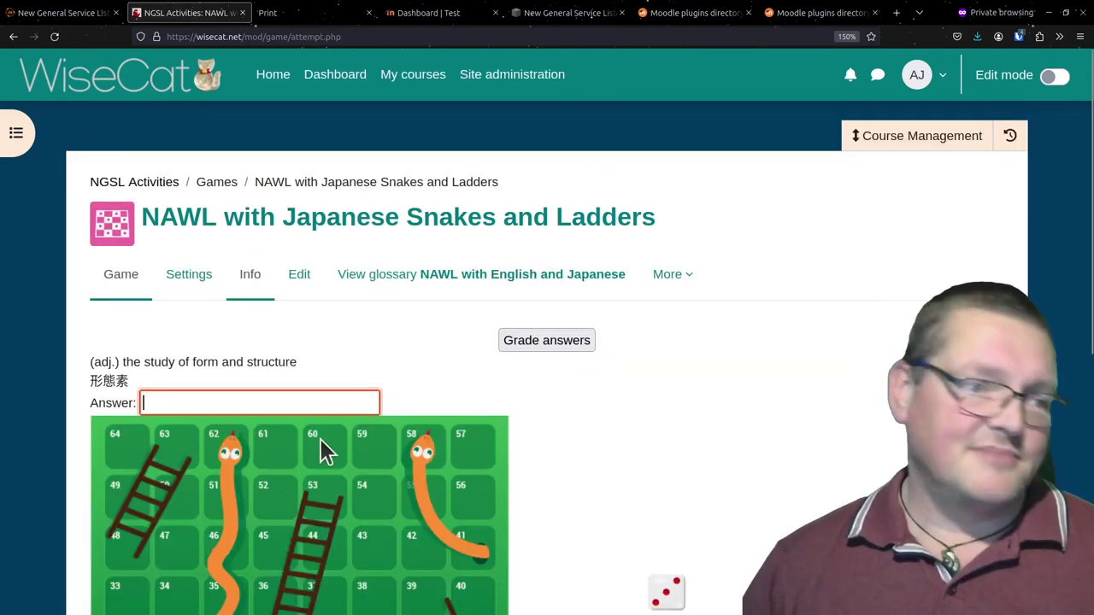
Examine the Snakes and Ladders board, the dice and the question about the study of form and structure
scroll(413, 338, down, 2)
scroll(414, 346, down, 2)
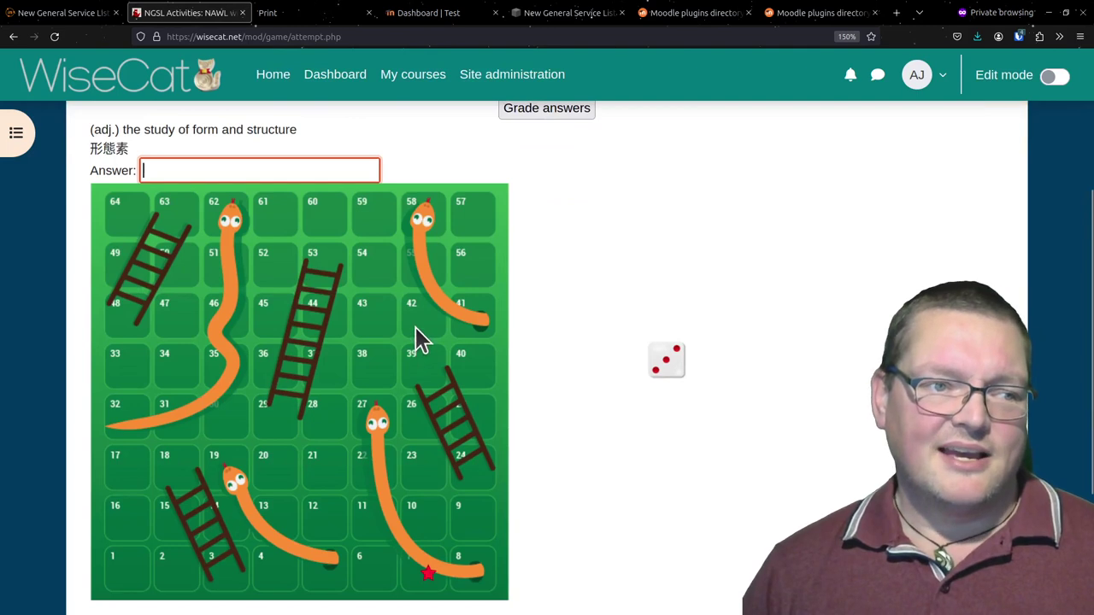
click(251, 171)
scroll(411, 325, down, 2)
scroll(410, 325, up, 2)
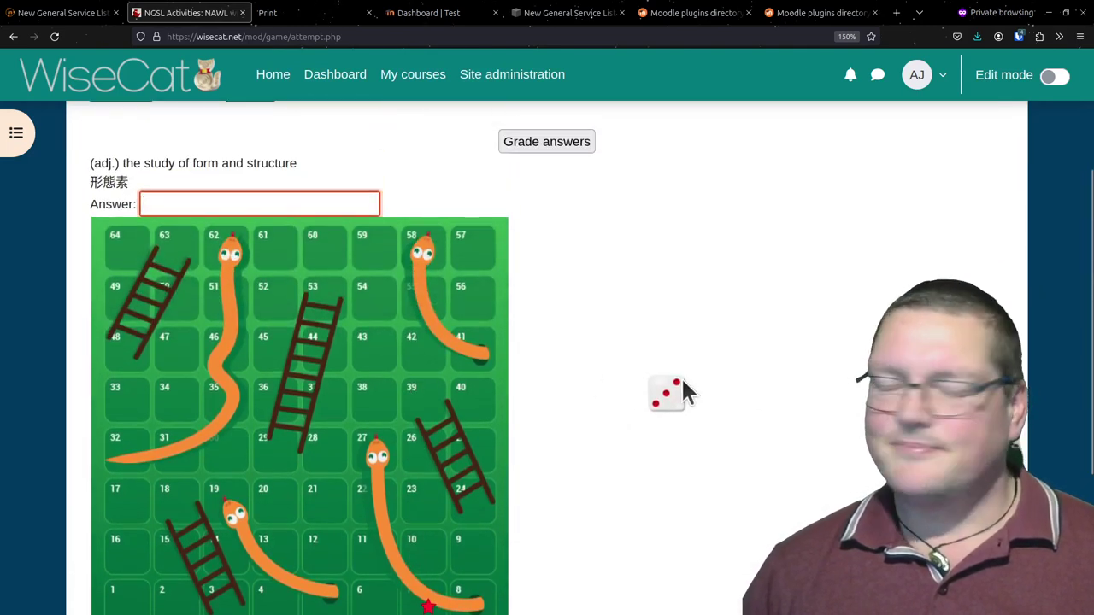
scroll(516, 374, down, 2)
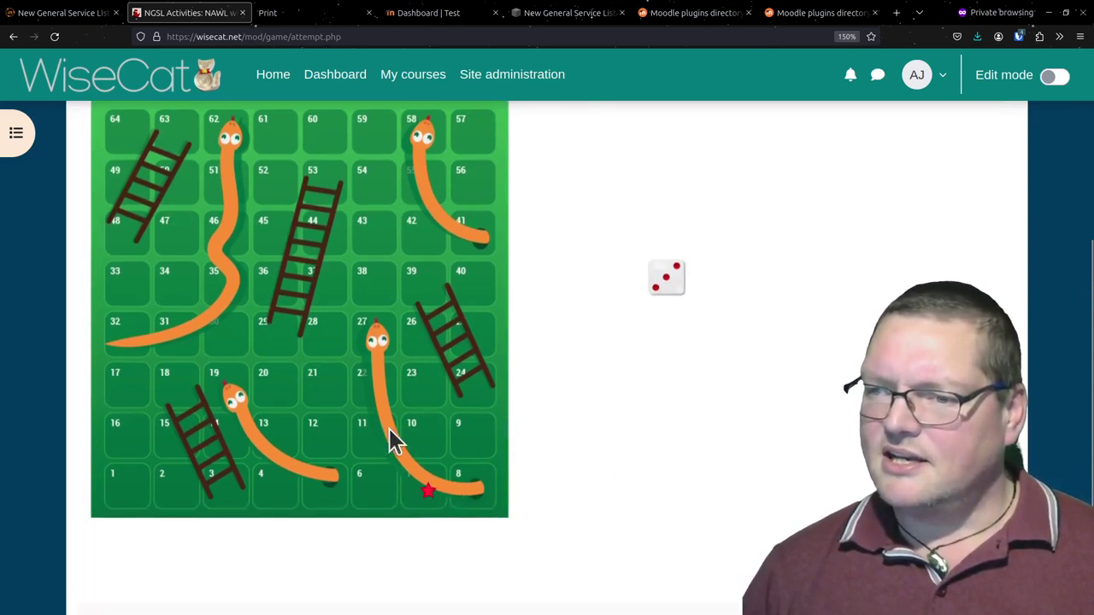
scroll(431, 432, up, 4)
scroll(432, 432, down, 2)
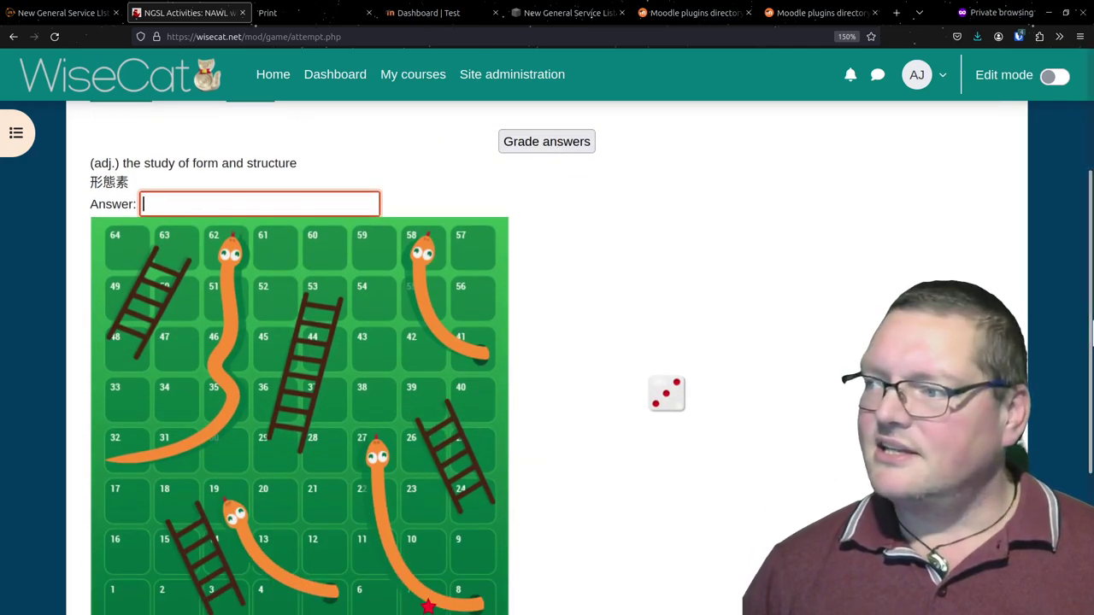
Answer "the study of form and structure" with art and check the board
scroll(547, 359, down, 1)
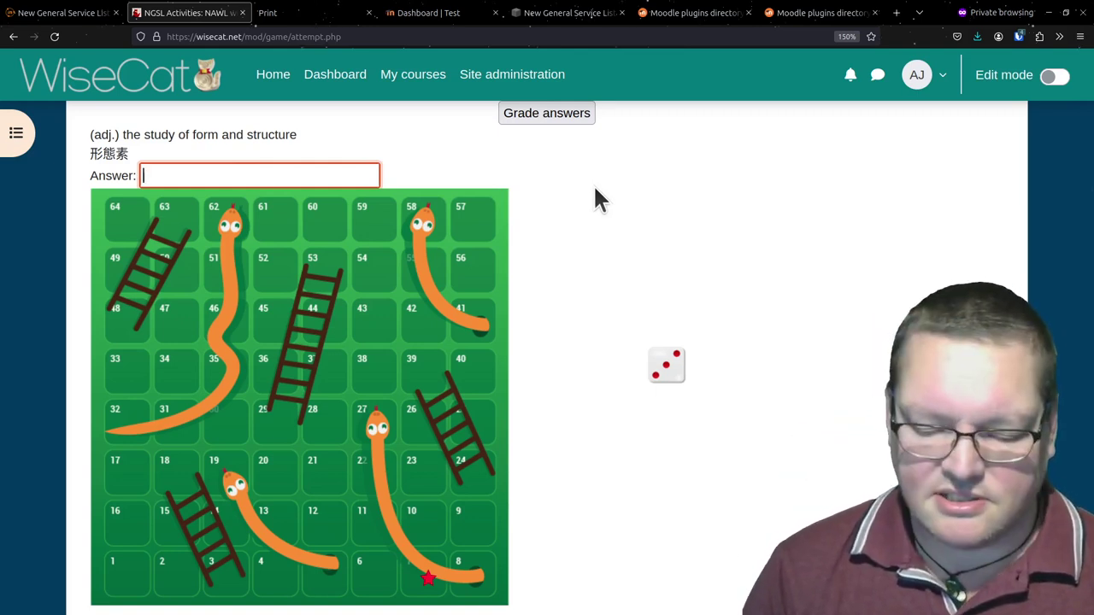
text(art)
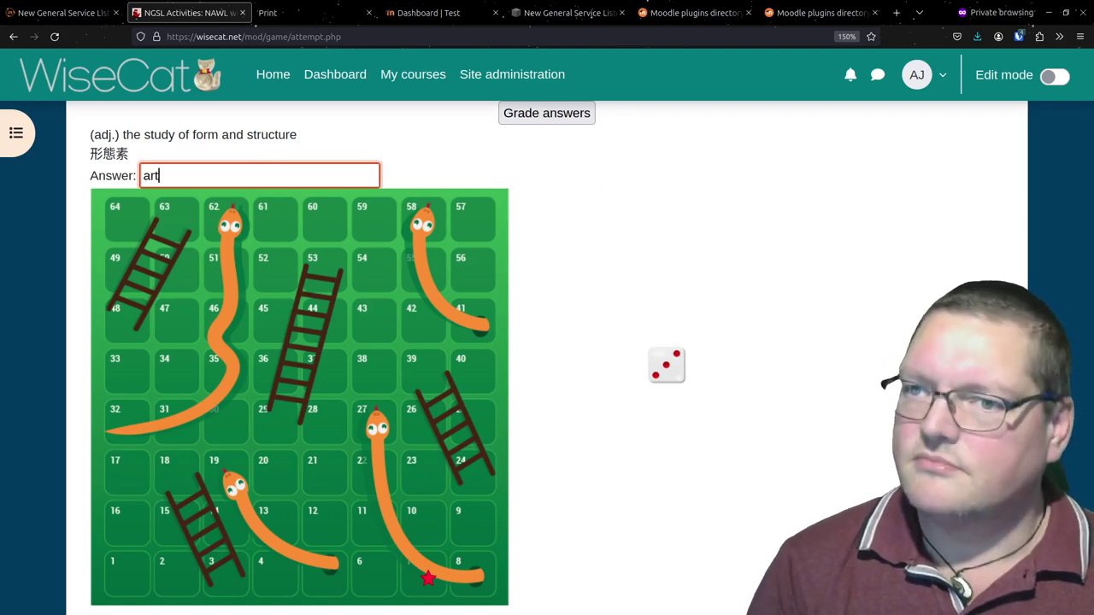
scroll(488, 170, down, 5)
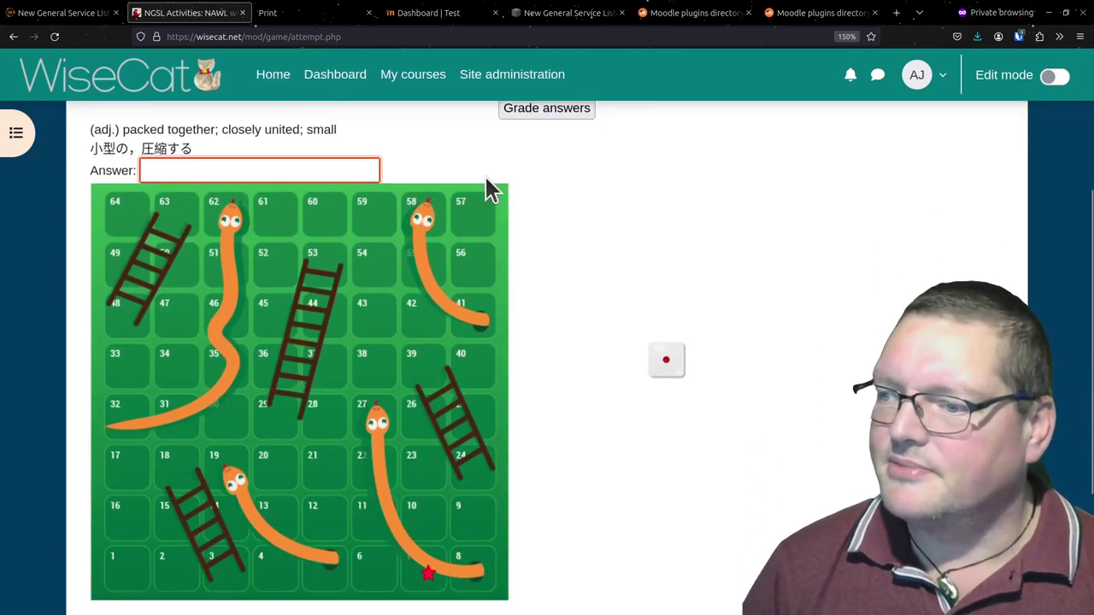
Answer "packed together; closely united; small" with compact and "a thin covering of tissue" with membrane
scroll(487, 190, up, 2)
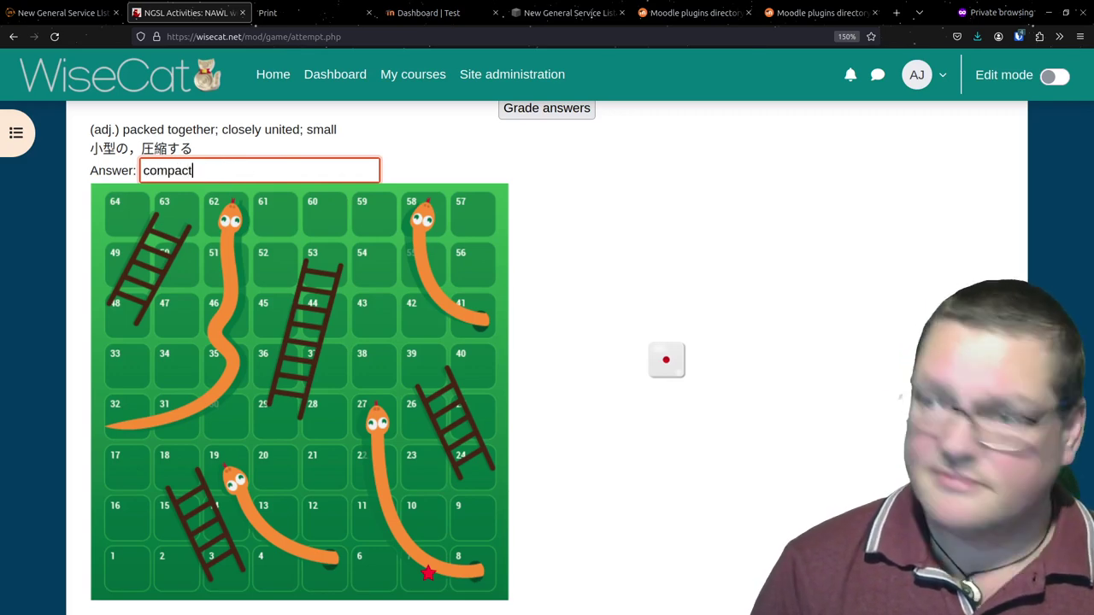
key(Return)
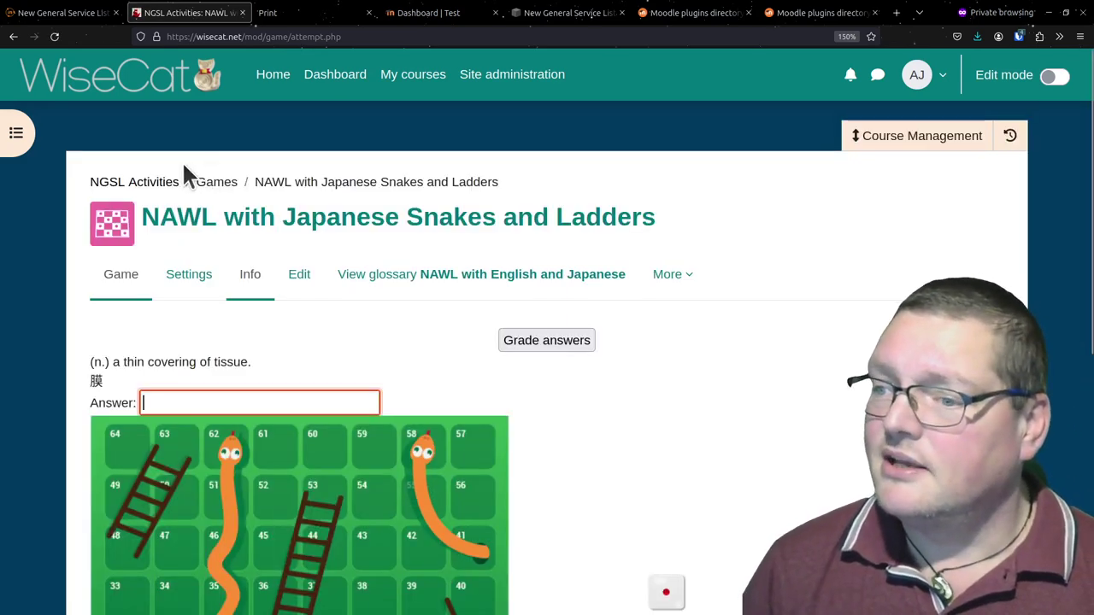
scroll(184, 172, down, 3)
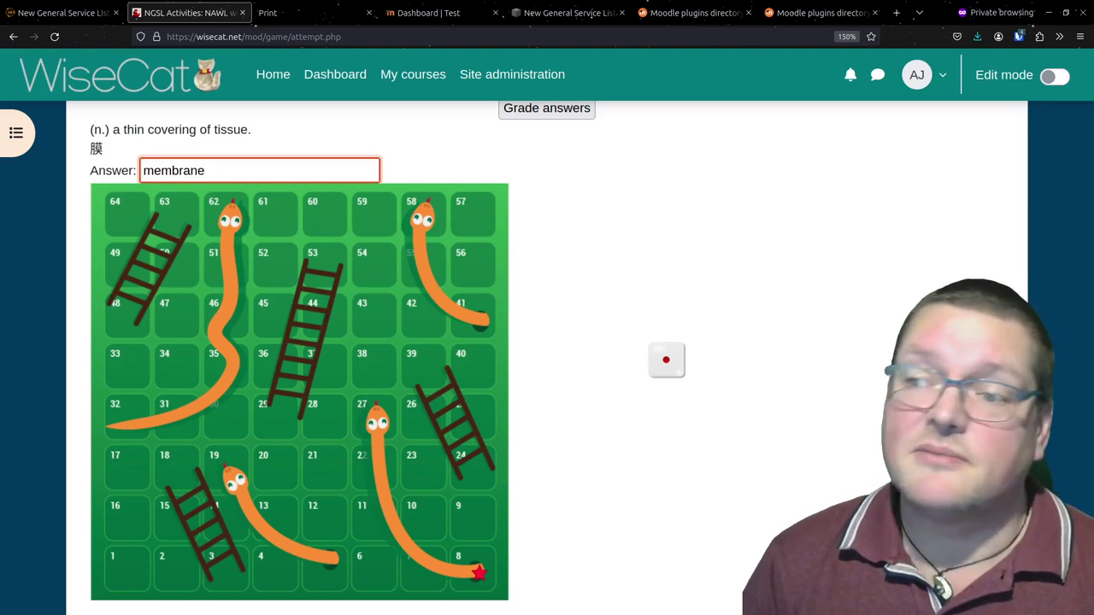
key(Return)
scroll(595, 497, down, 4)
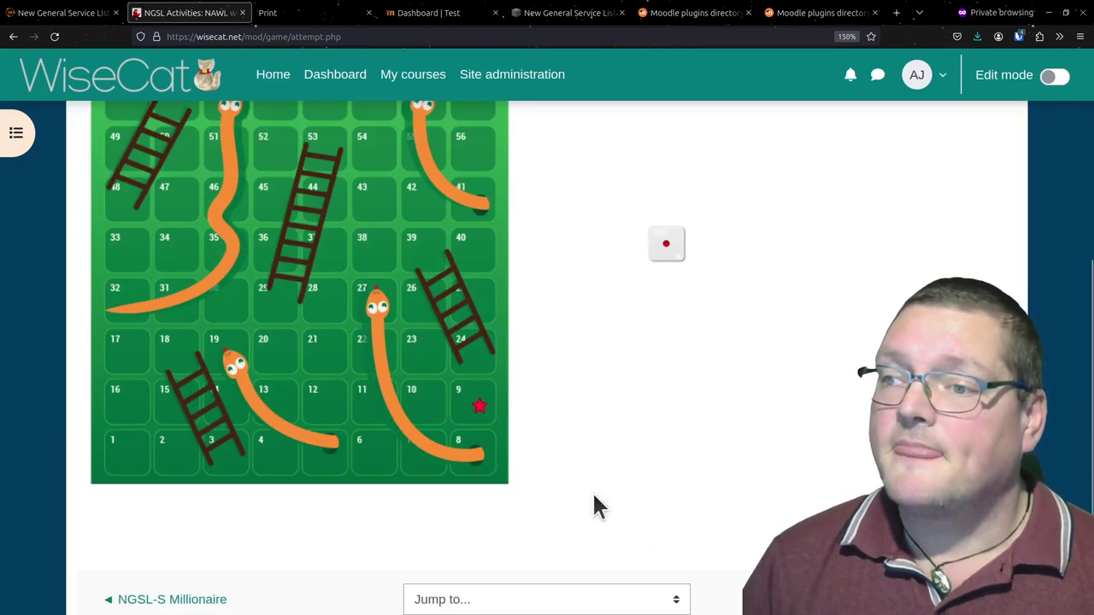
Answer "spirit of a dead person, appearing to the living" with ghost
scroll(595, 504, up, 2)
scroll(595, 504, down, 1)
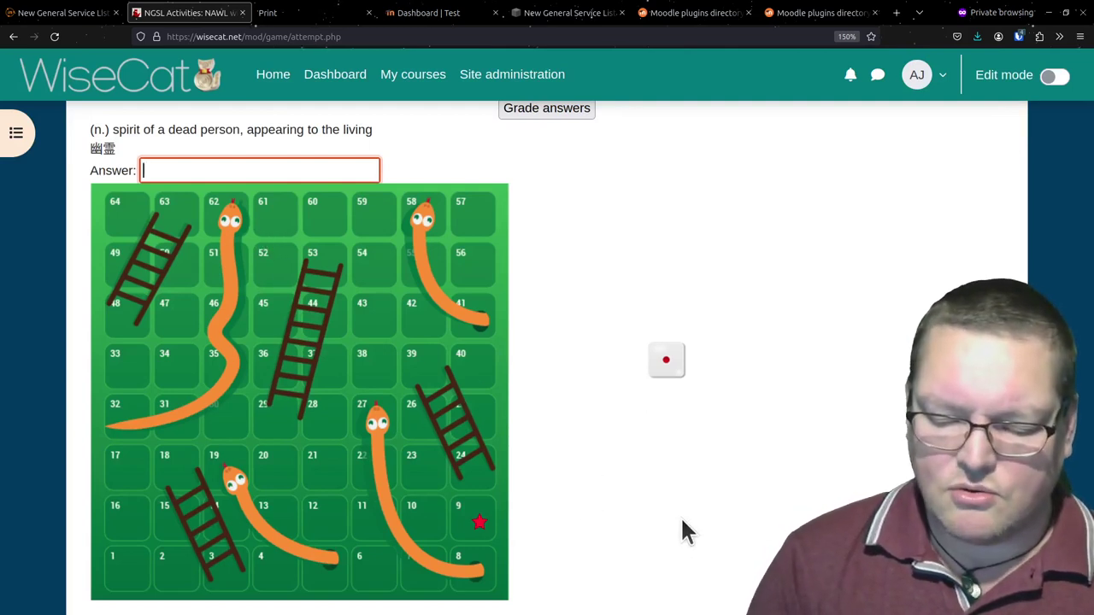
text(ghost)
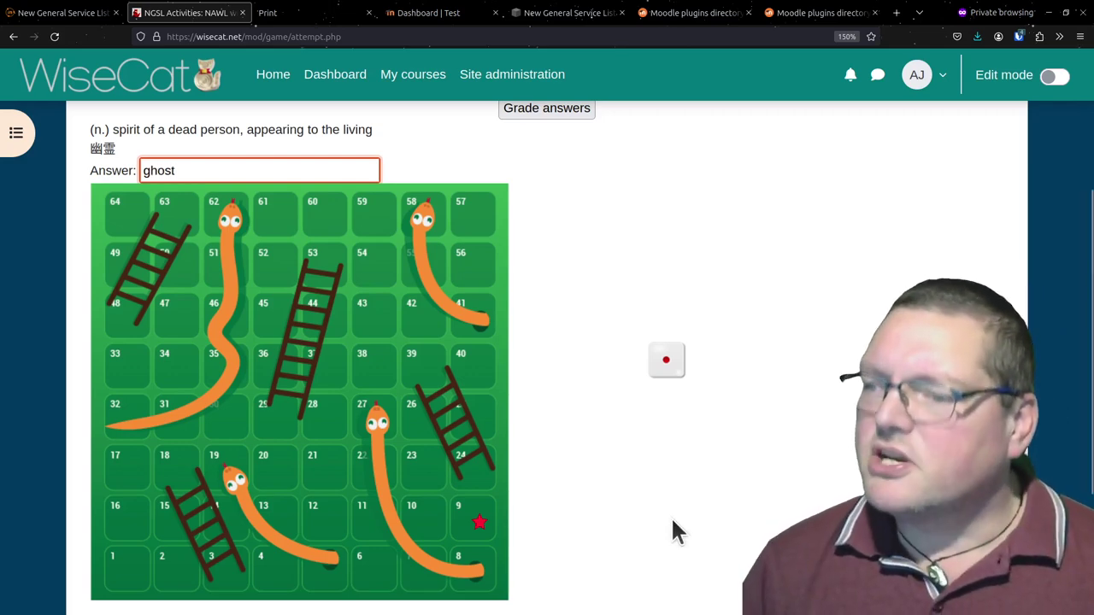
key(Return)
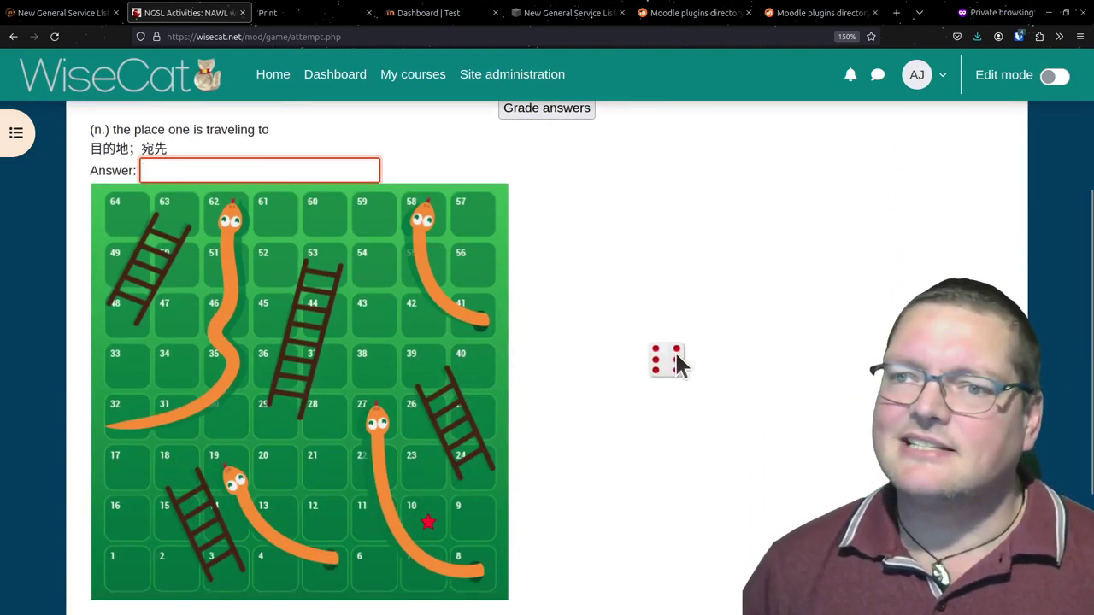
Answer "the place one is traveling to" with destination
click(233, 172)
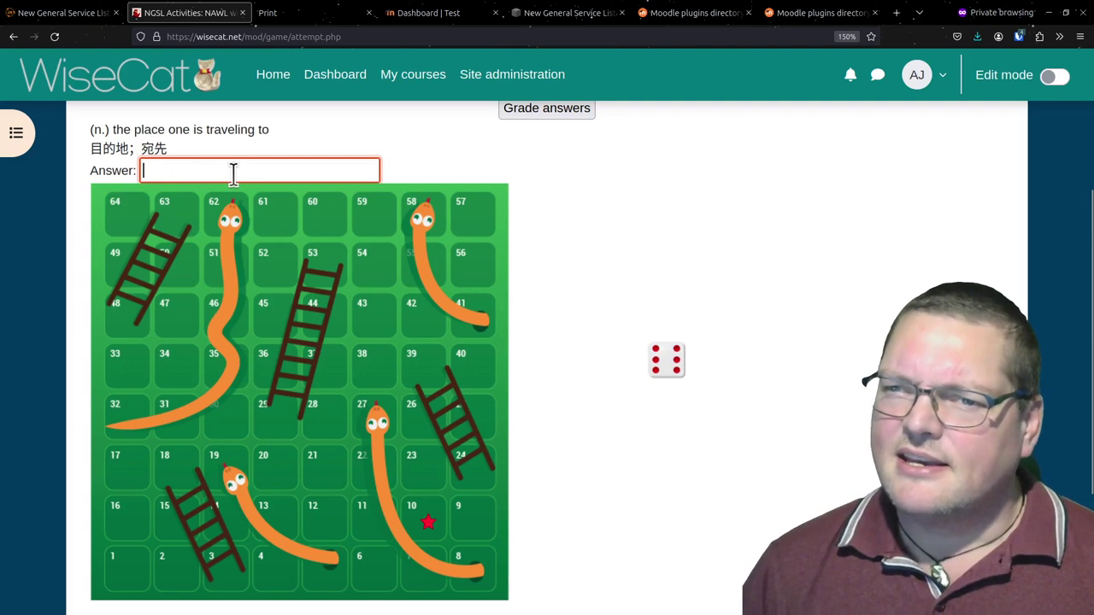
text(d)
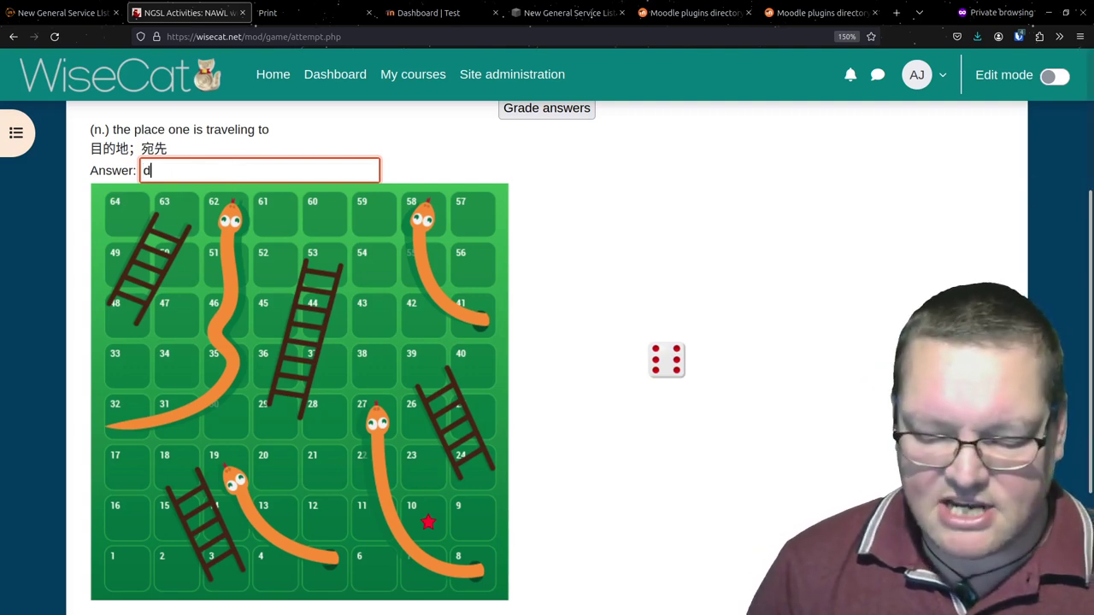
text(estion)
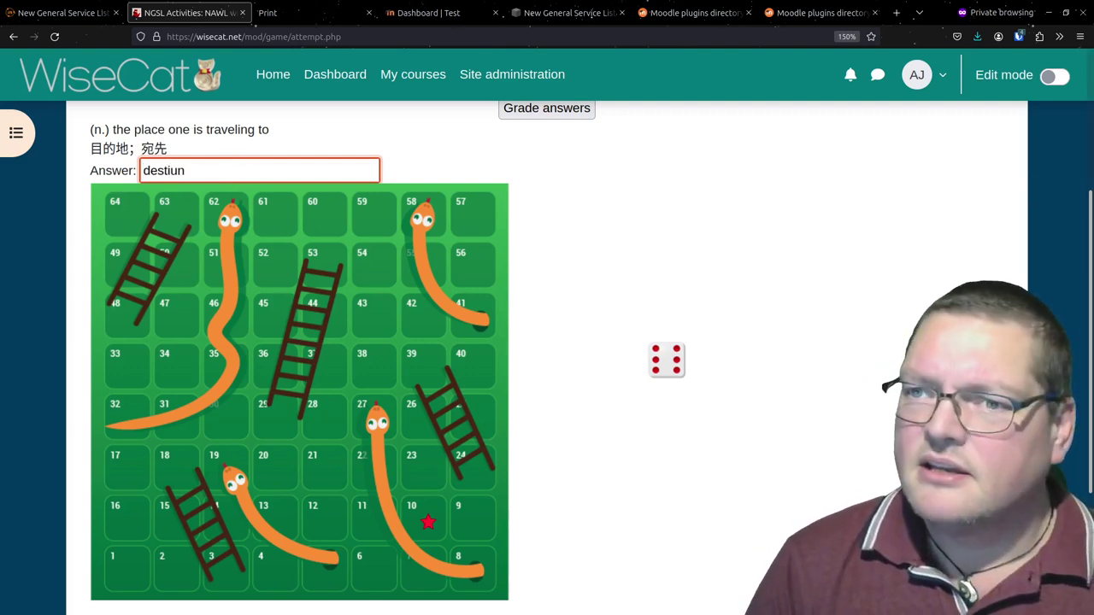
key(BackSpace)
key(BackSpace)
text(nation)
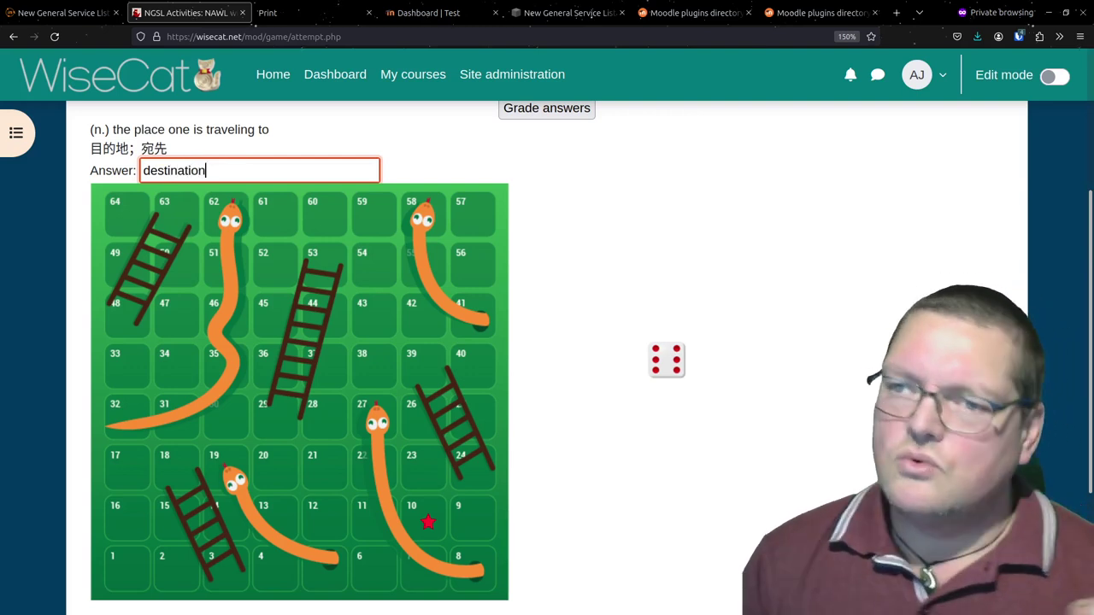
scroll(1086, 236, down, 4)
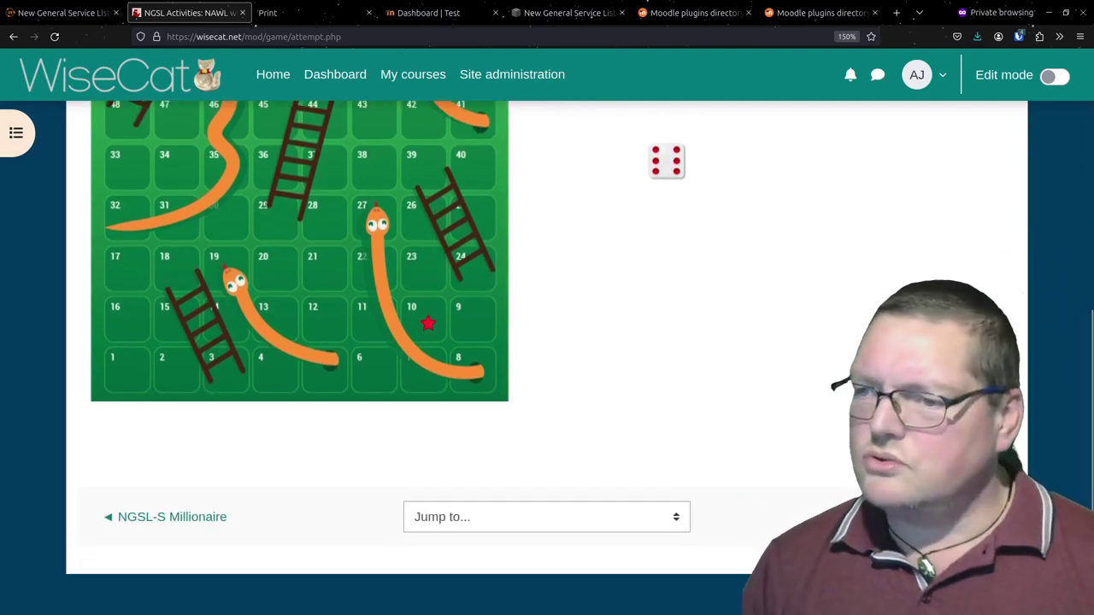
scroll(697, 327, up, 3)
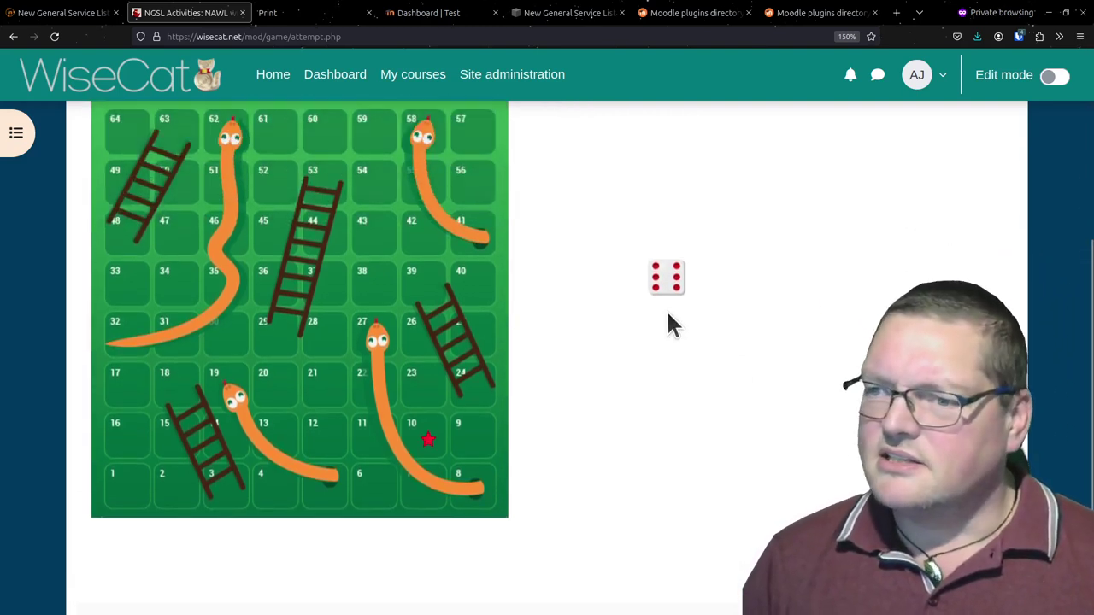
key(Return)
Review the board and submit the answer to "very small blood vessels"
scroll(530, 327, down, 3)
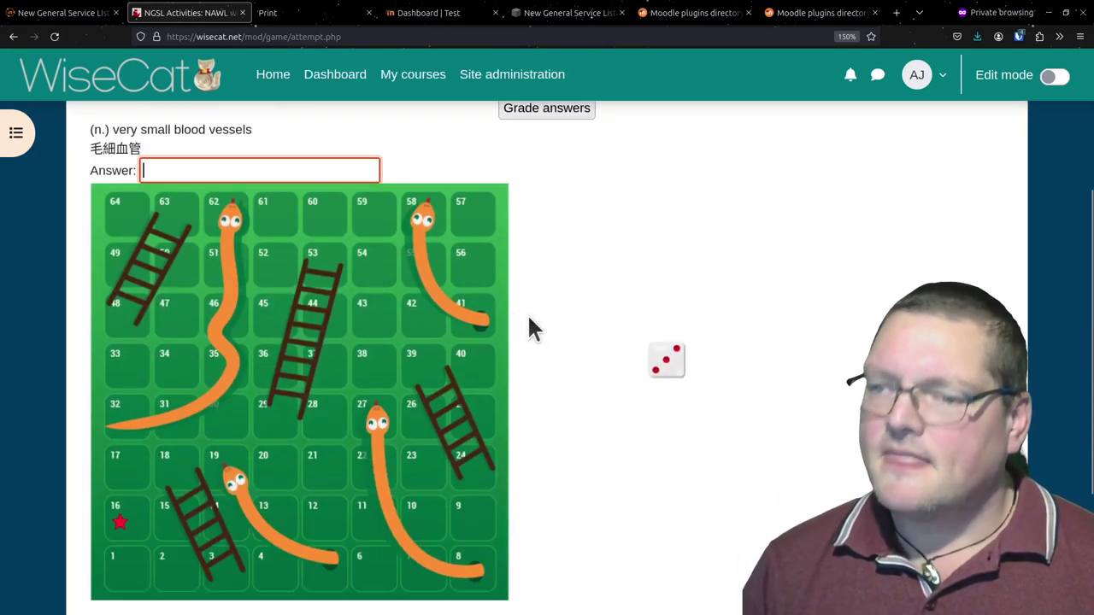
scroll(529, 320, down, 3)
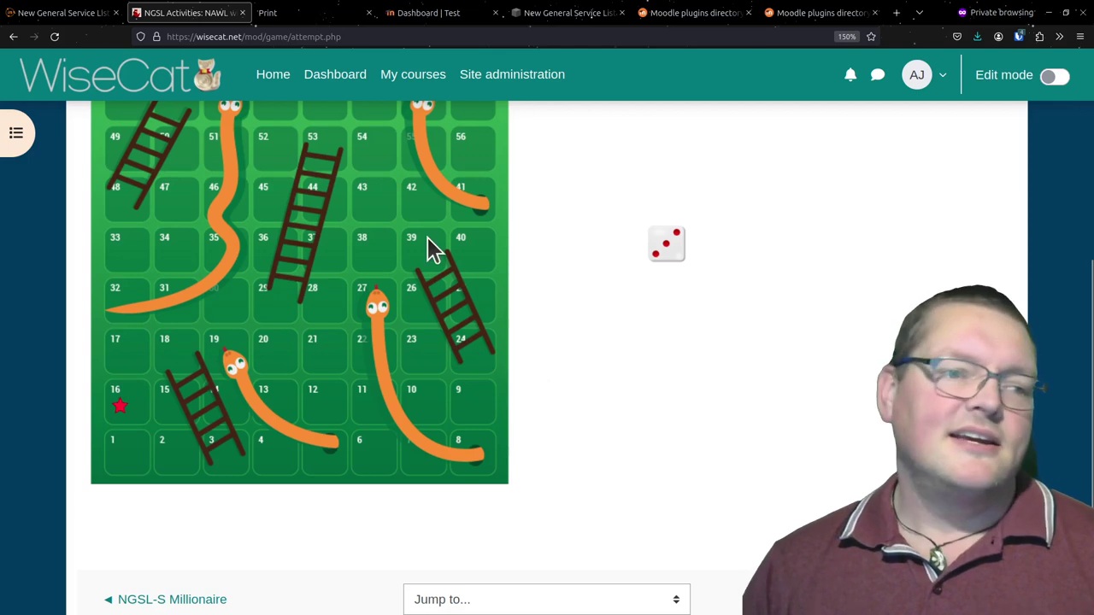
scroll(427, 238, up, 3)
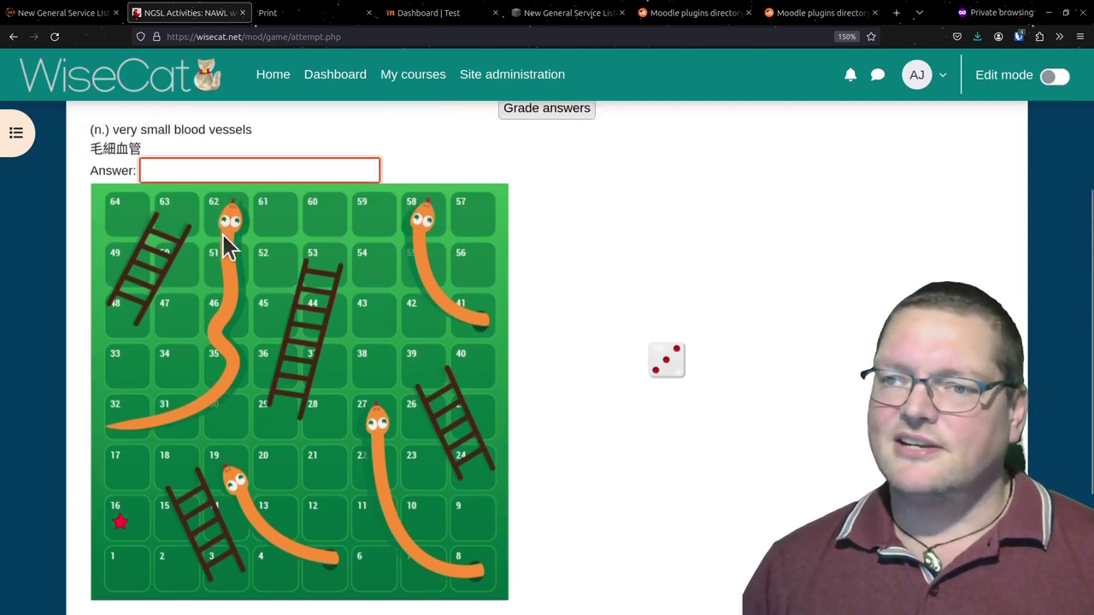
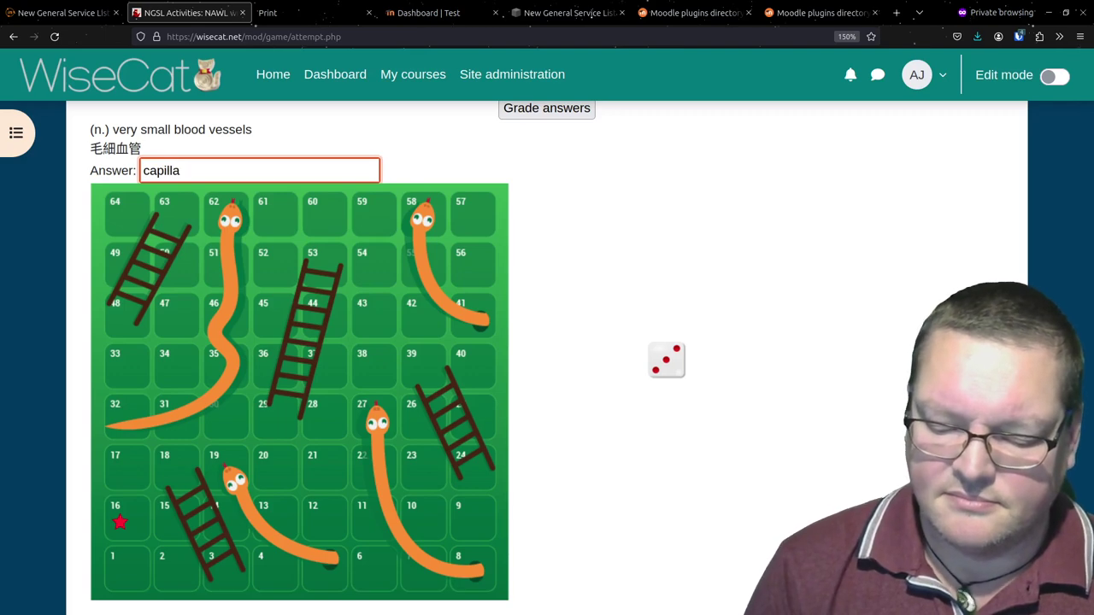
key(Return)
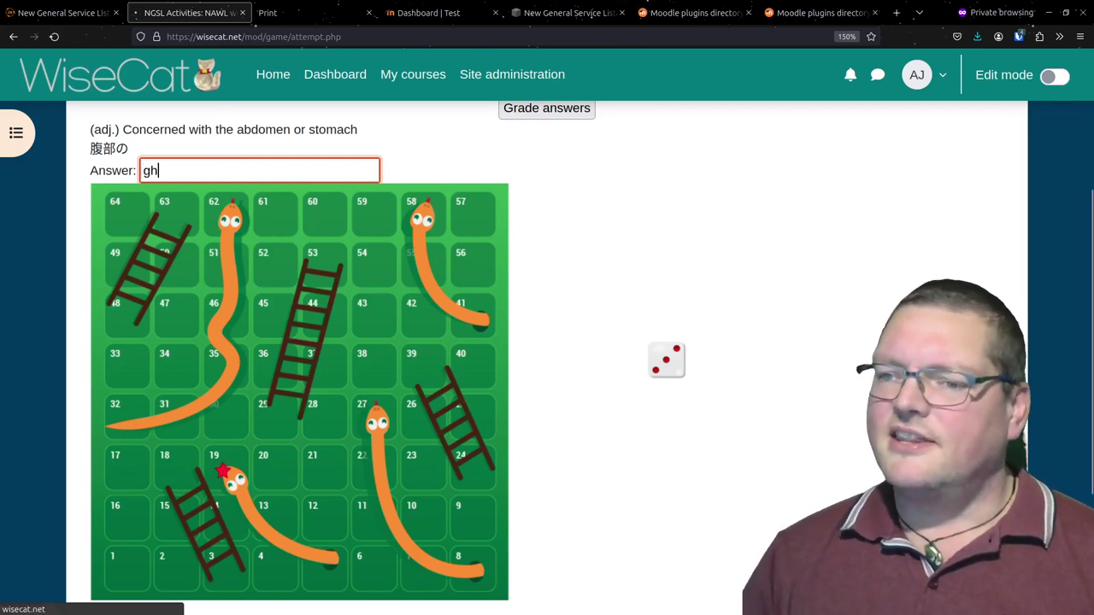
Submit gh as a wrong answer to "Concerned with the abdomen or stomach" and check the game piece on the board
key(Return)
scroll(261, 219, down, 5)
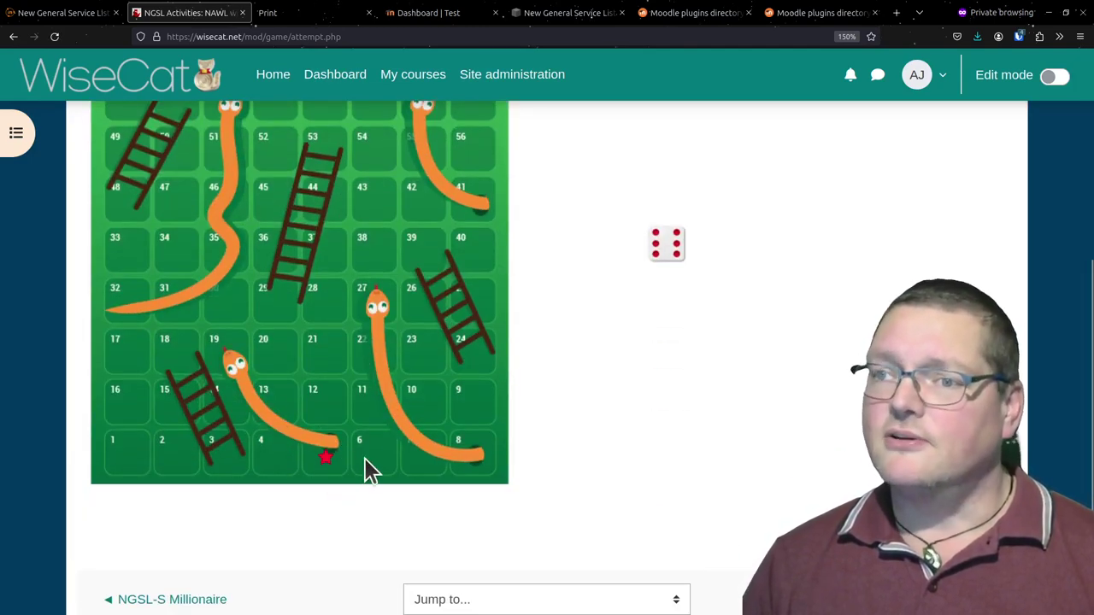
scroll(275, 403, up, 5)
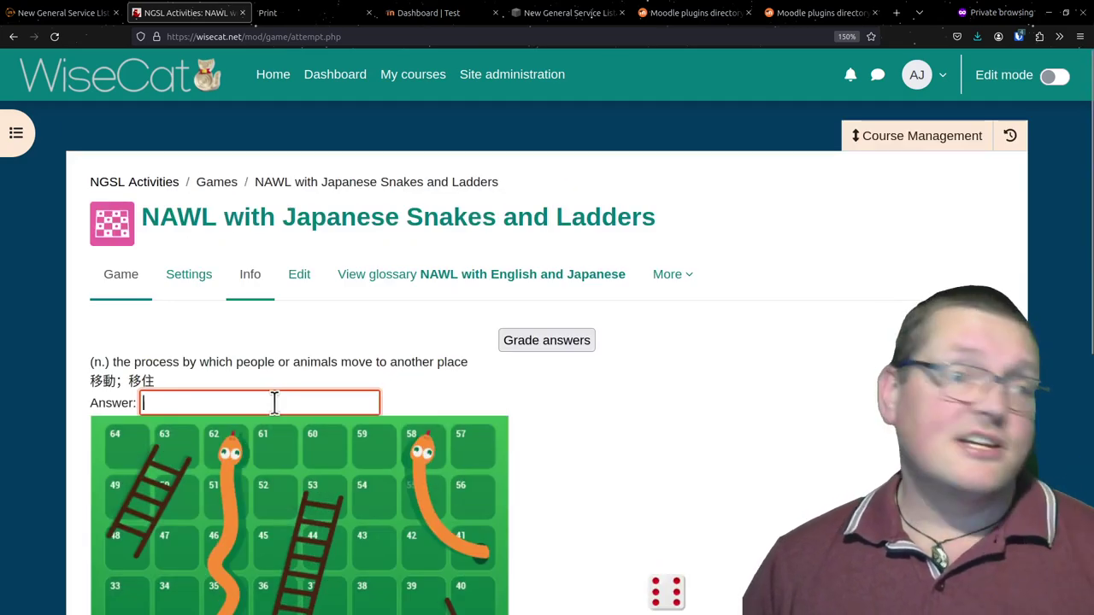
Return to the NGSL Activities course page and look through its glossaries, quizzes and games sections
click(162, 184)
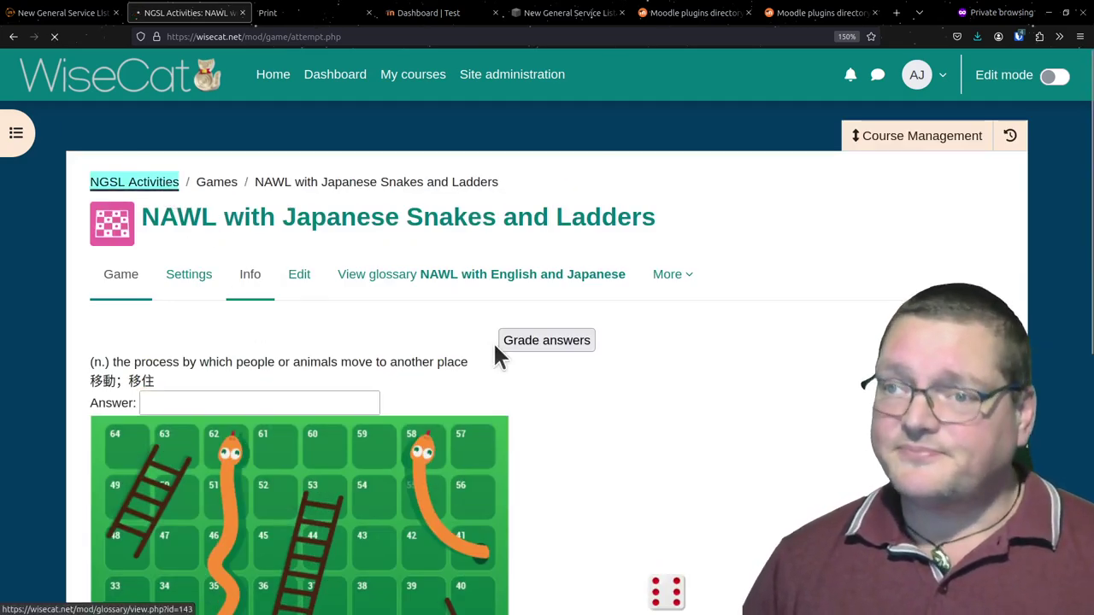
scroll(493, 350, down, 2)
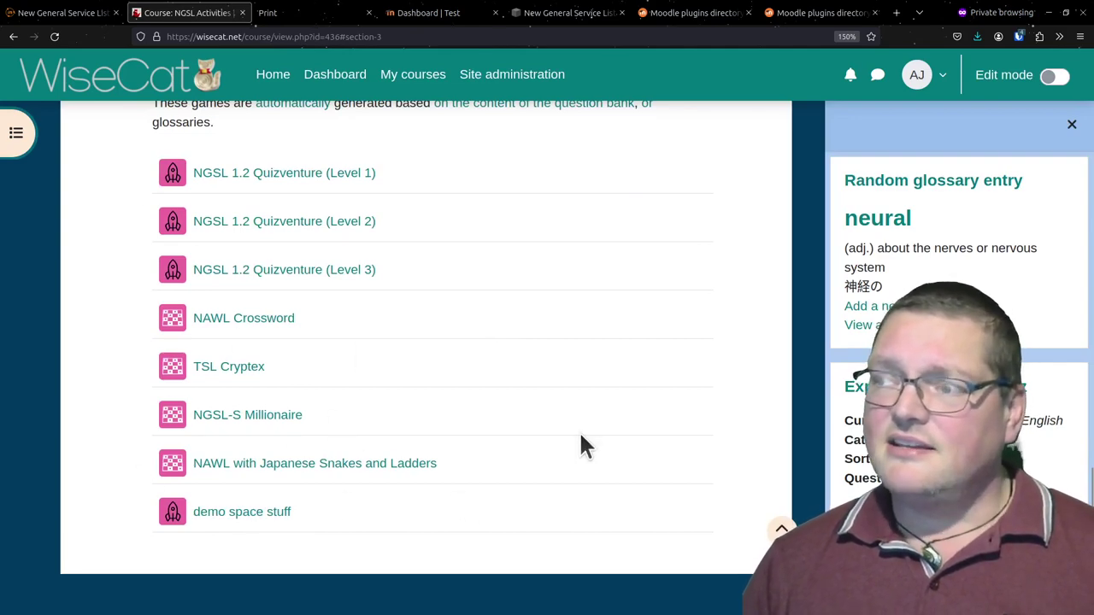
scroll(579, 430, up, 2)
scroll(746, 357, up, 5)
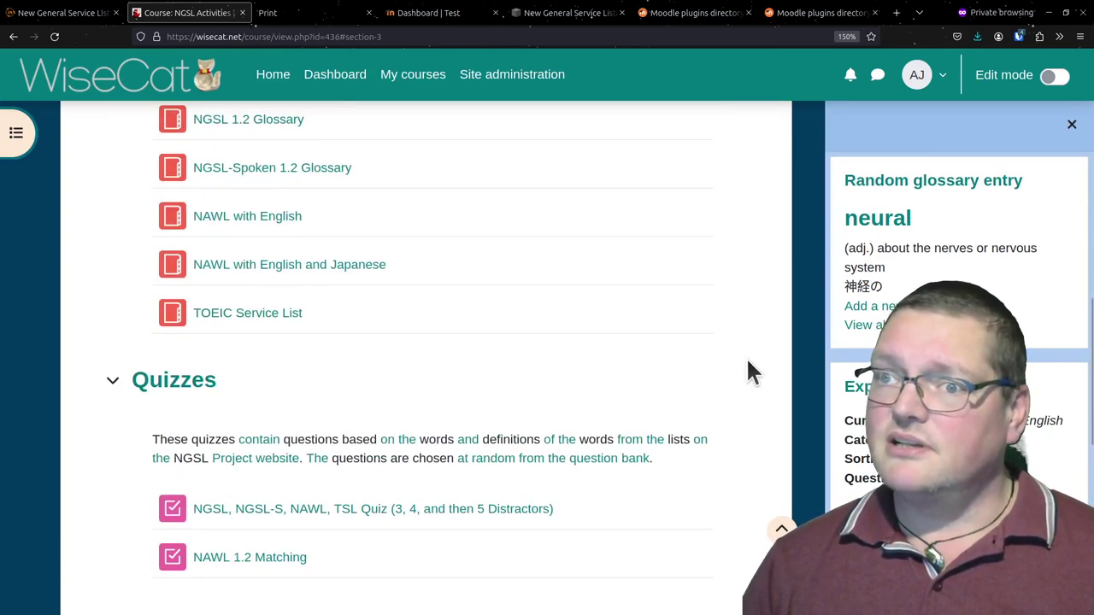
scroll(746, 356, up, 8)
scroll(597, 385, down, 3)
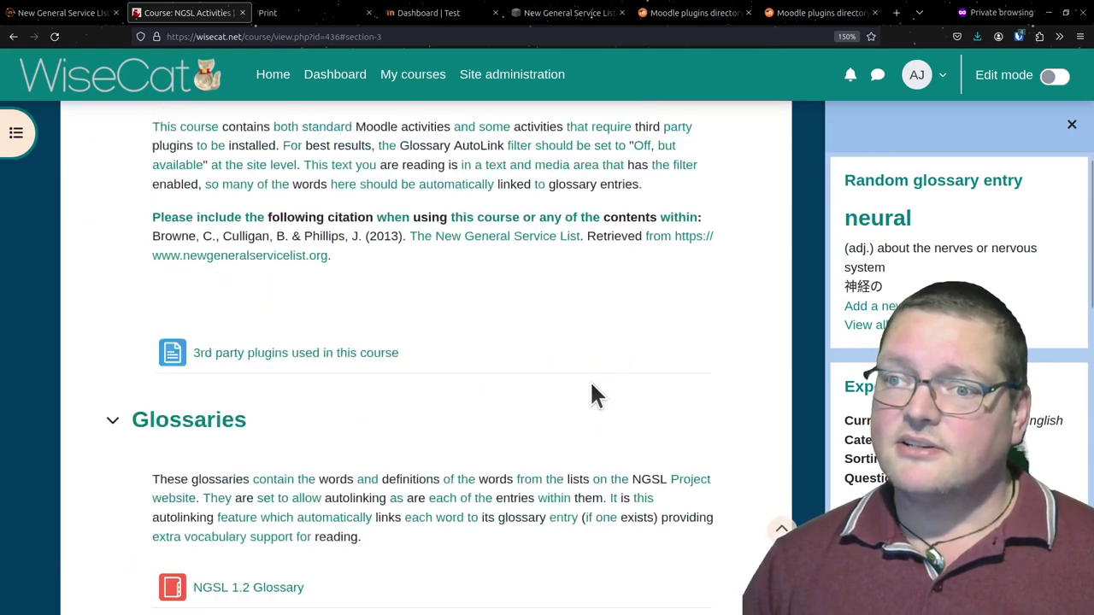
scroll(596, 395, down, 10)
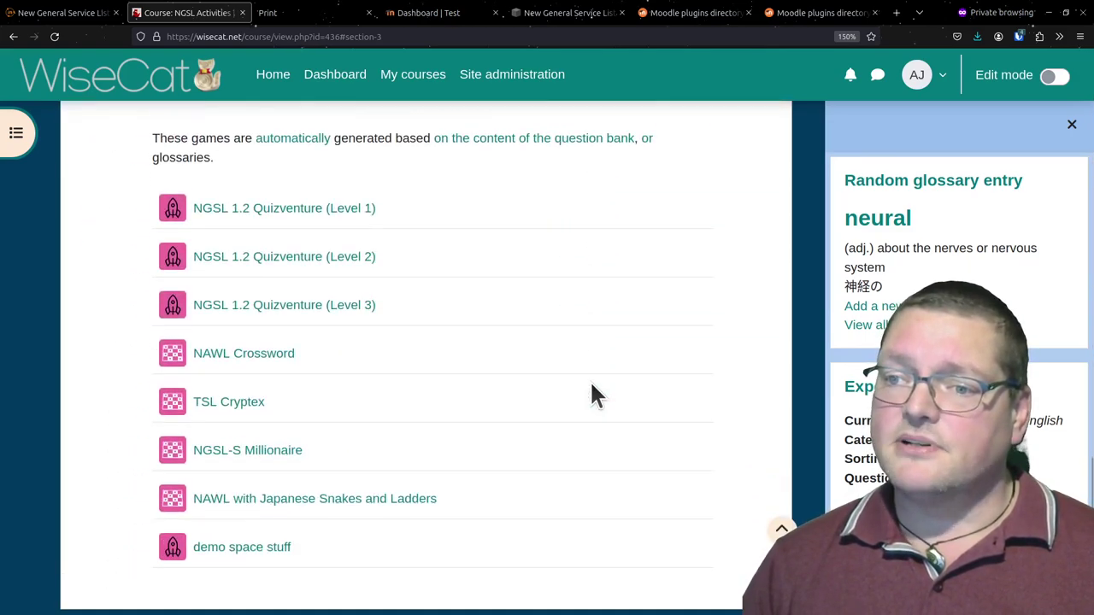
Open the settings of the NGSL-S Millionaire game and review its question source and category options
click(227, 453)
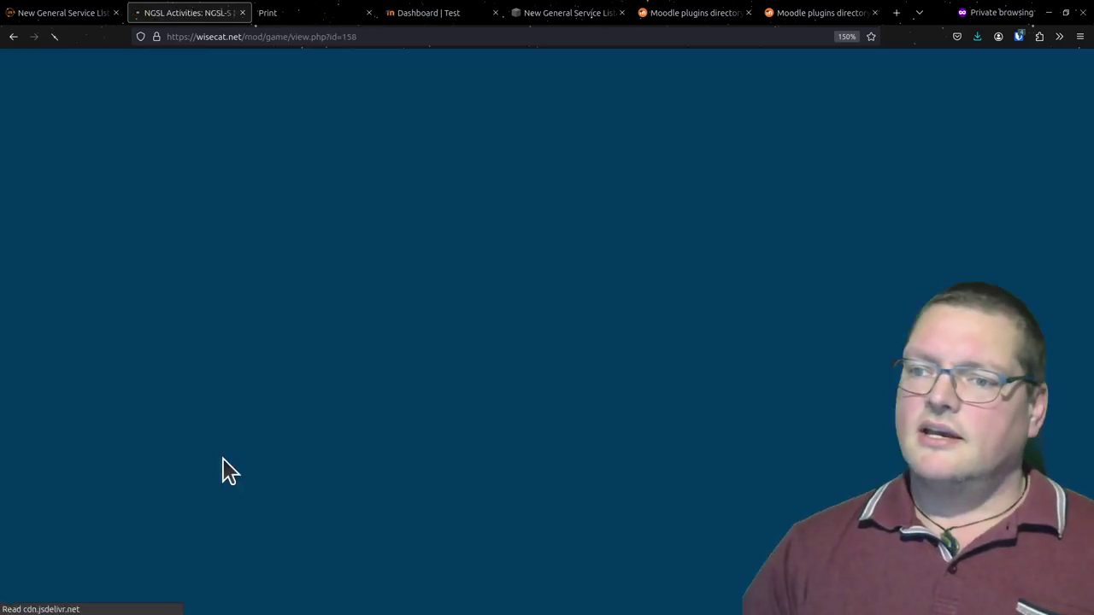
click(188, 273)
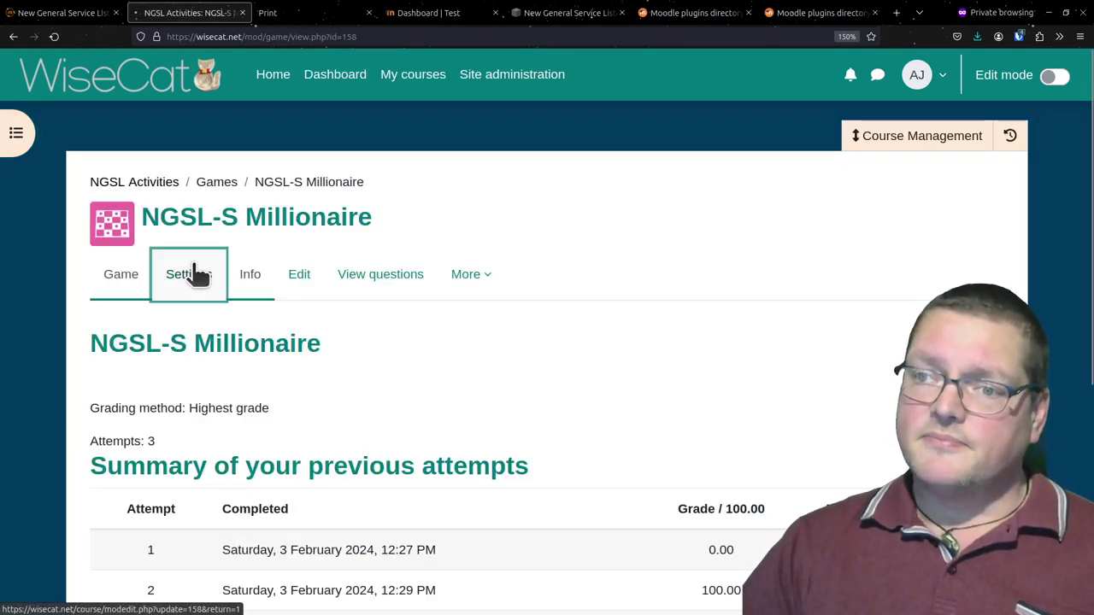
scroll(485, 379, down, 2)
scroll(484, 379, down, 5)
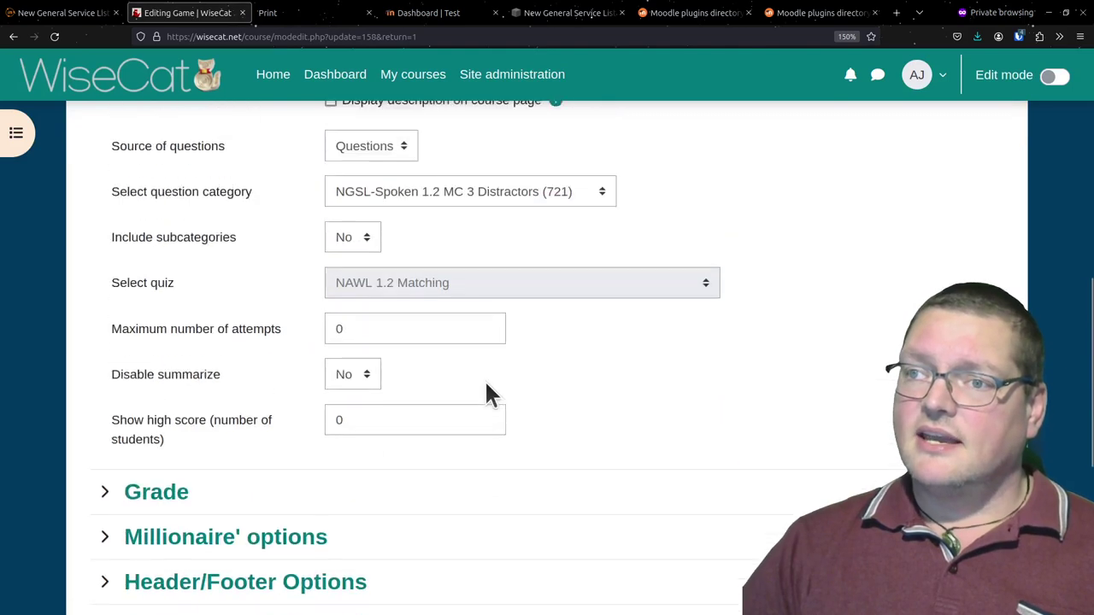
Examine the available question categories and the remaining settings of the NGSL-S Millionaire game, leaving the category selection unchanged
scroll(485, 380, up, 2)
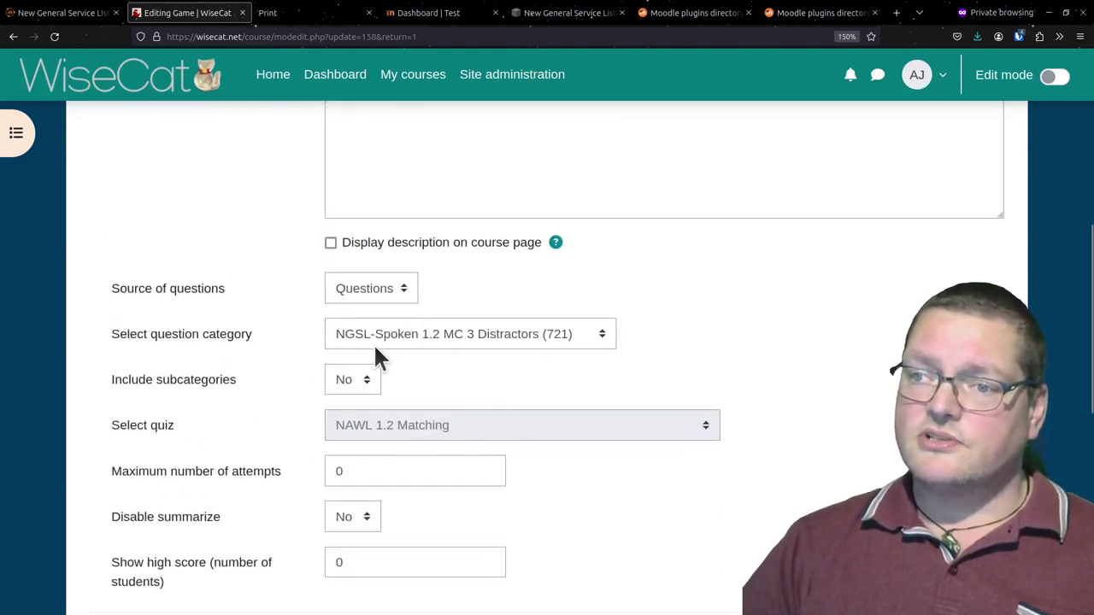
click(526, 352)
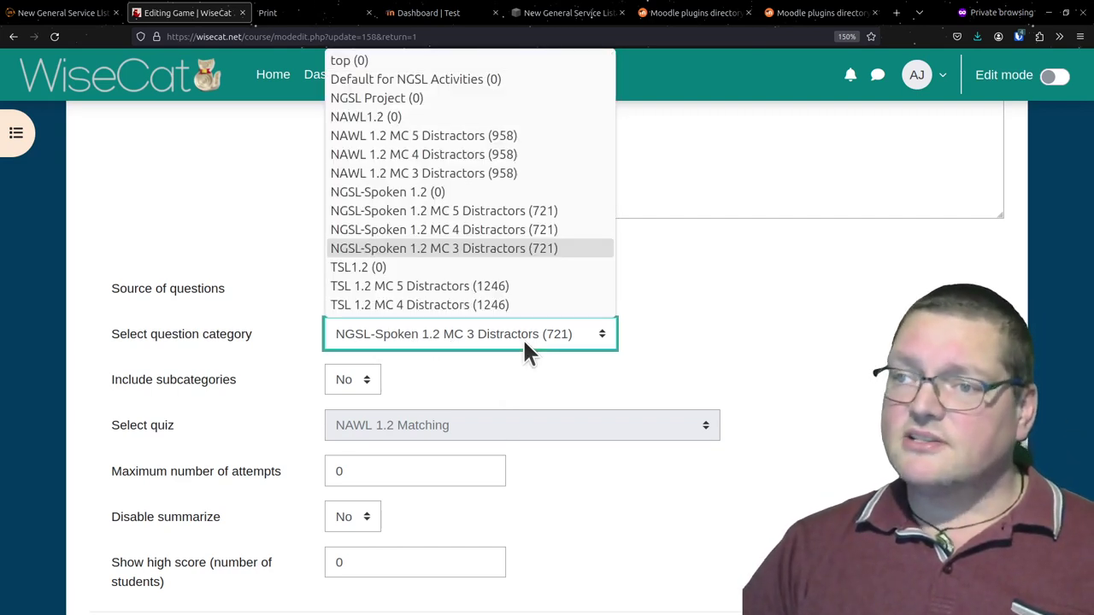
click(525, 346)
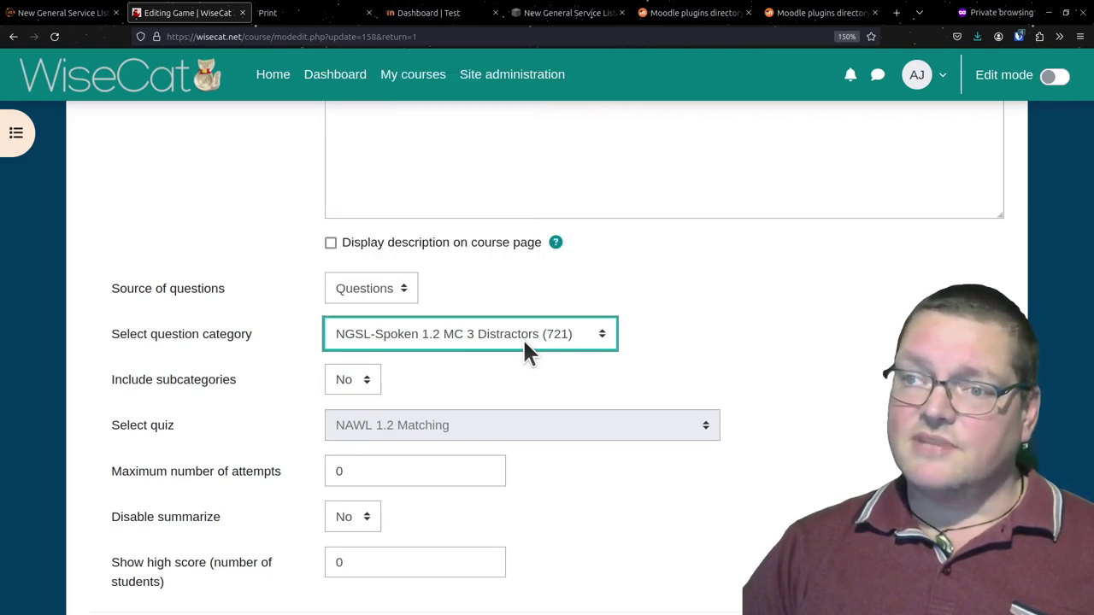
scroll(526, 352, down, 4)
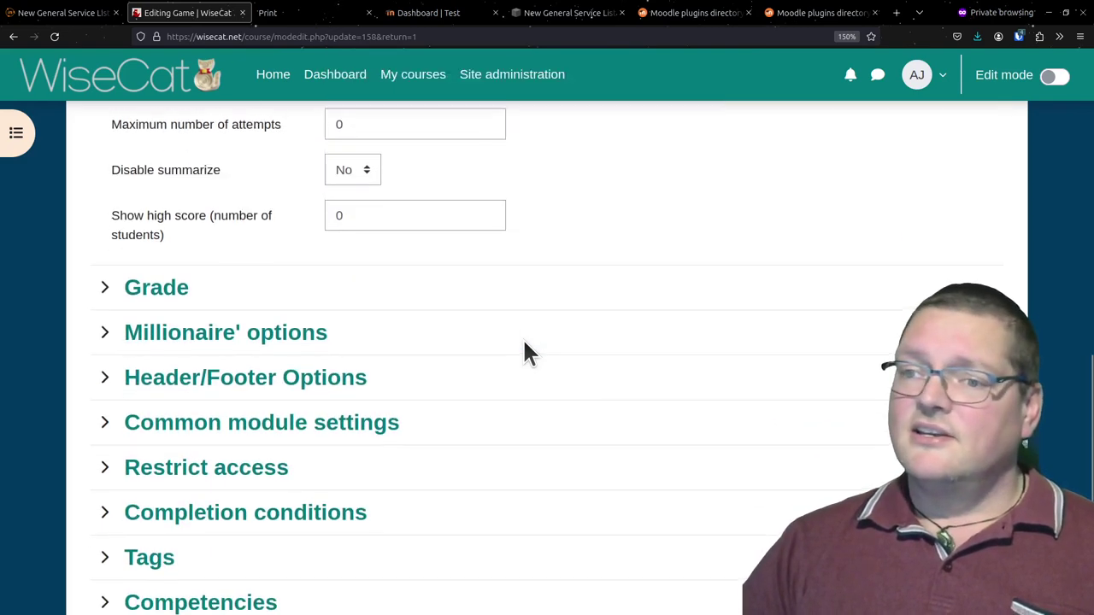
scroll(526, 352, up, 4)
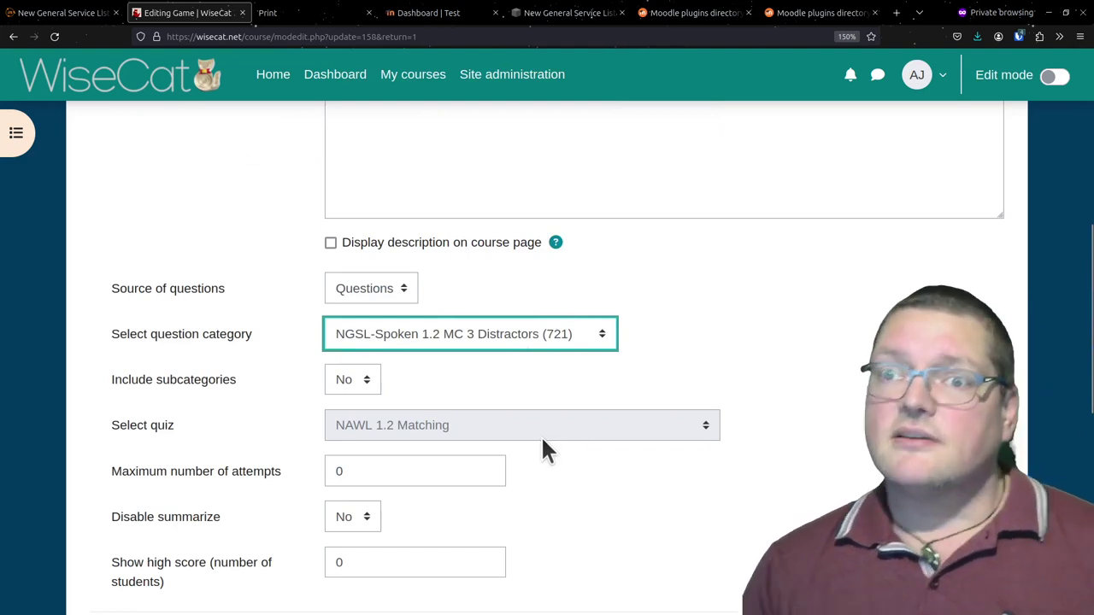
scroll(541, 435, up, 5)
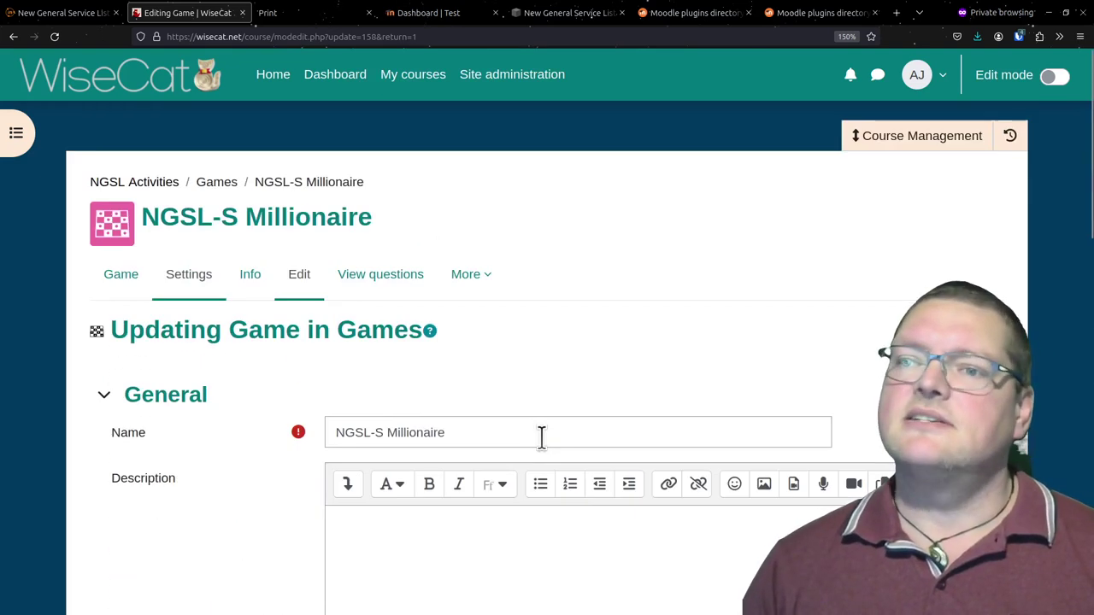
Return to the NGSL Activities course page and review its quizzes and list of games
click(155, 187)
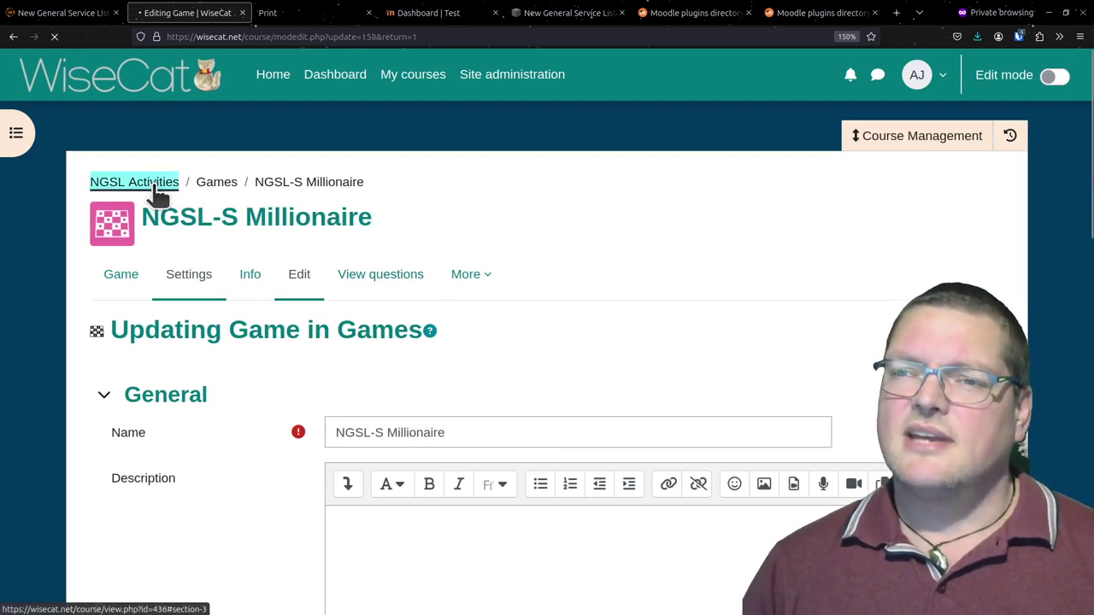
scroll(222, 415, up, 4)
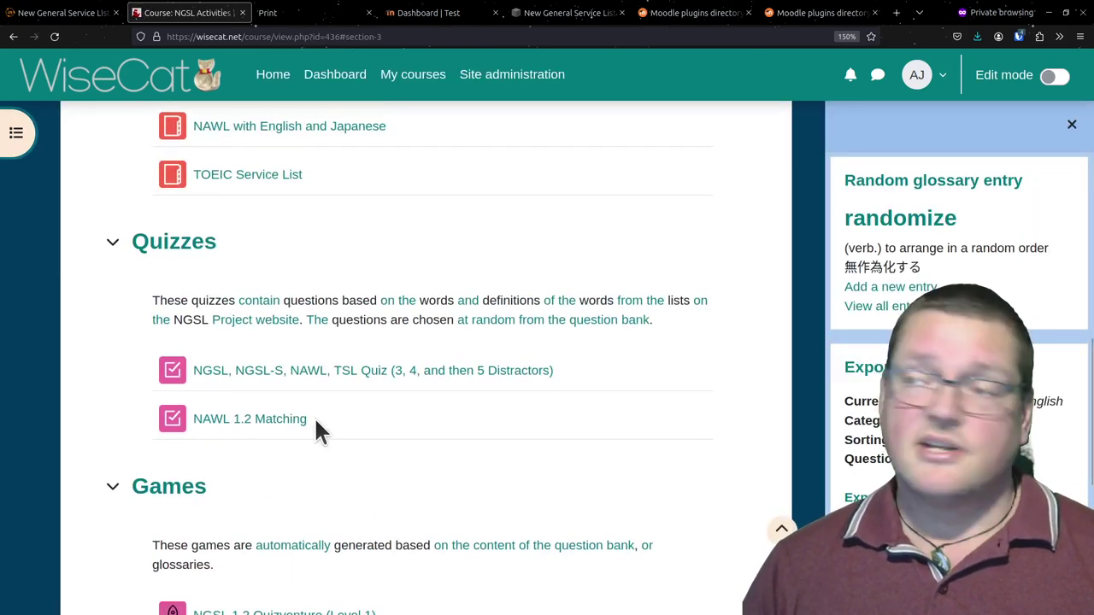
scroll(316, 423, down, 5)
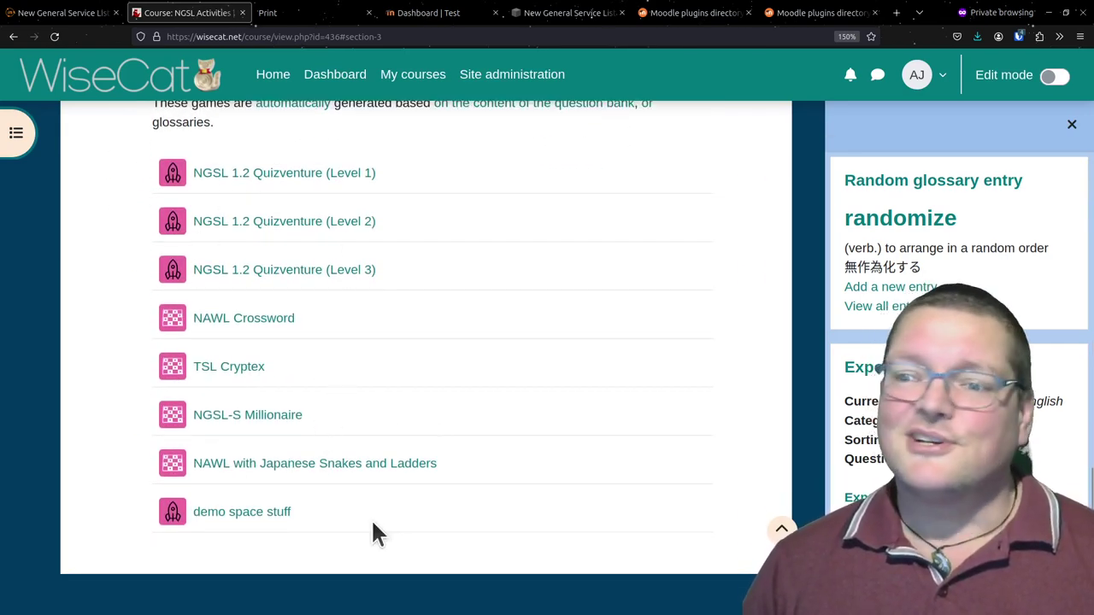
scroll(374, 532, up, 15)
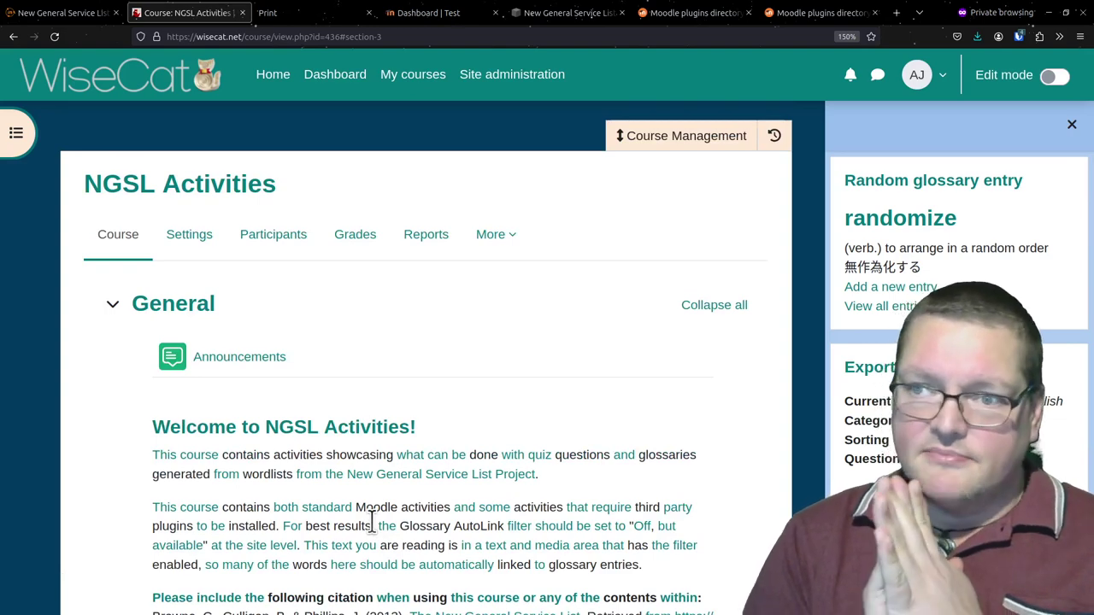
Switch to the New General Service List Project collection on MoodleNet and look through its question banks
click(73, 13)
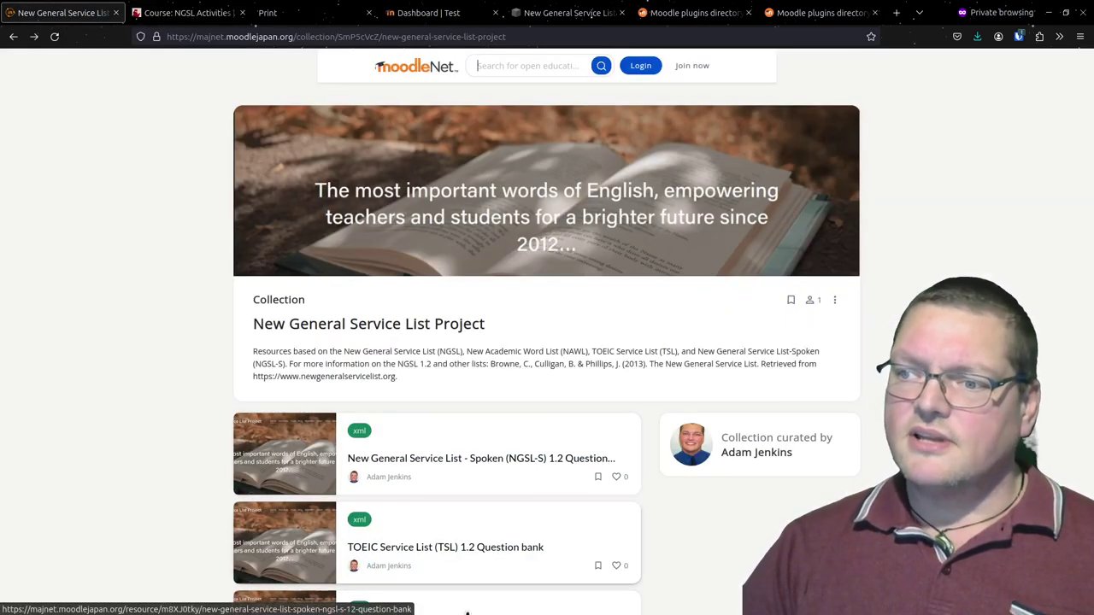
scroll(378, 414, down, 3)
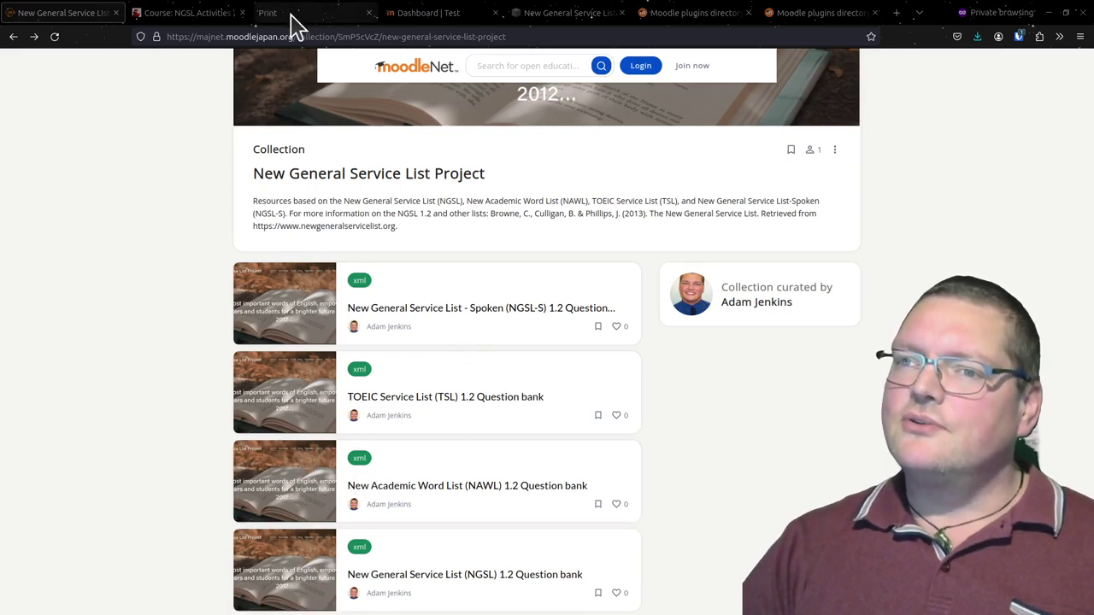
On the Test Moodle site, close the Print page and start a new course with NGSL as full name and short name
click(423, 15)
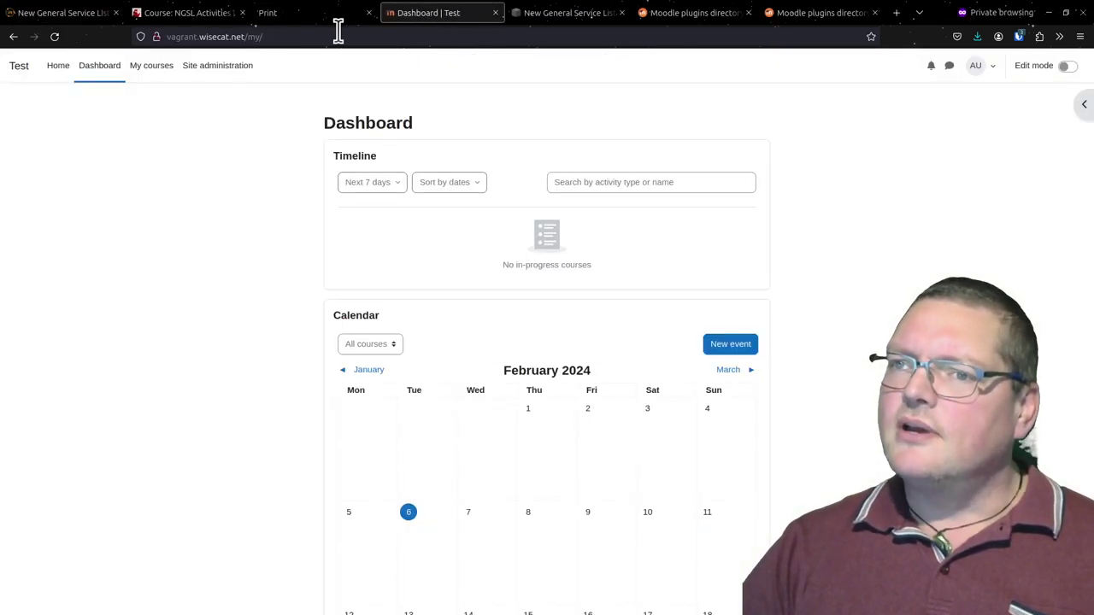
click(368, 13)
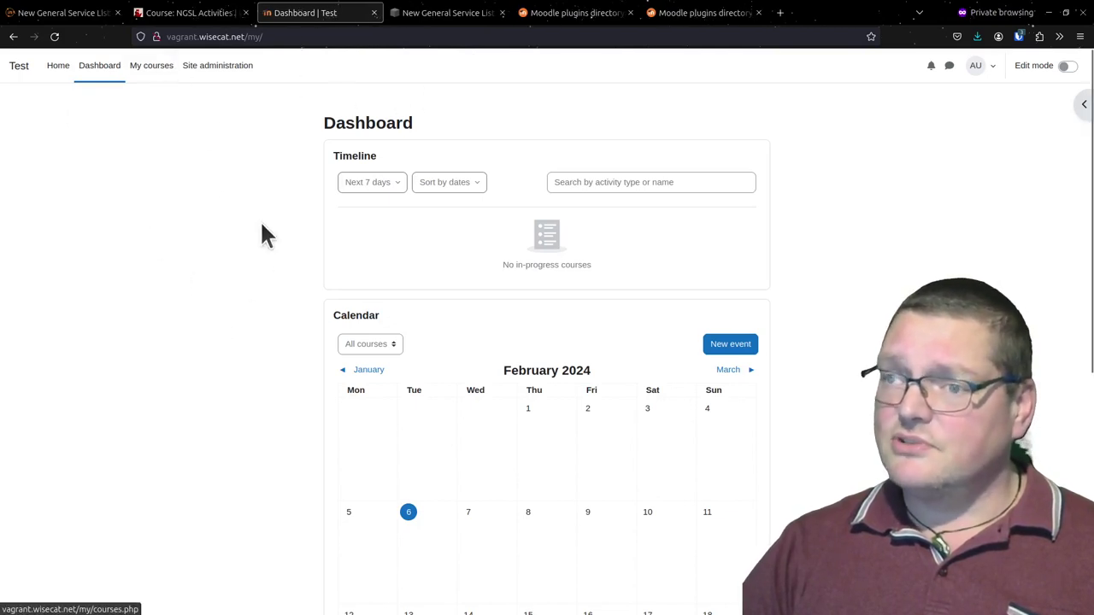
click(151, 67)
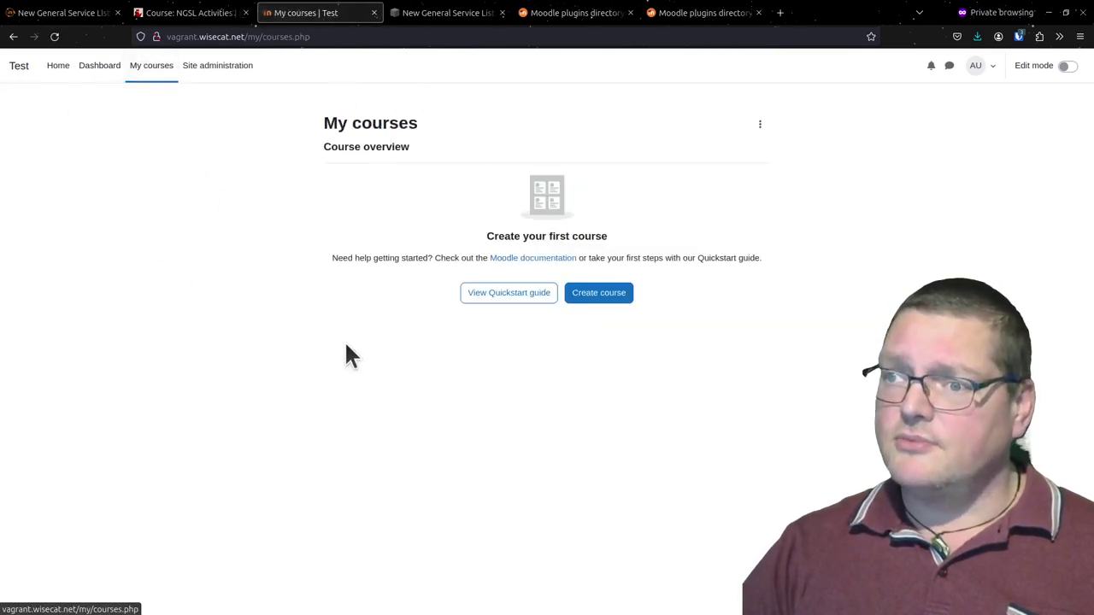
click(598, 292)
click(461, 285)
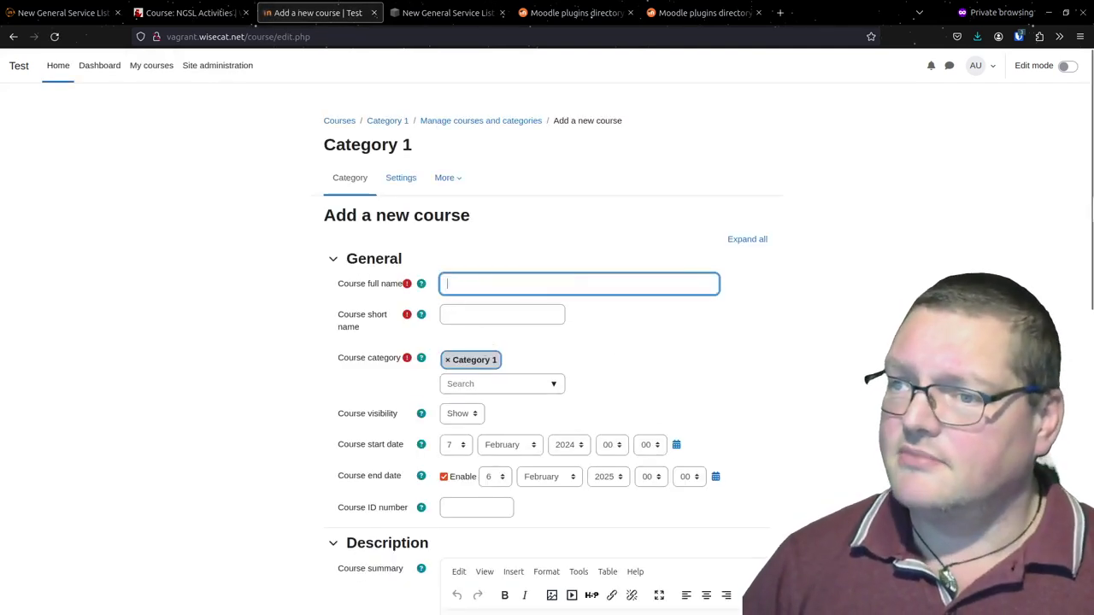
text(NGSL)
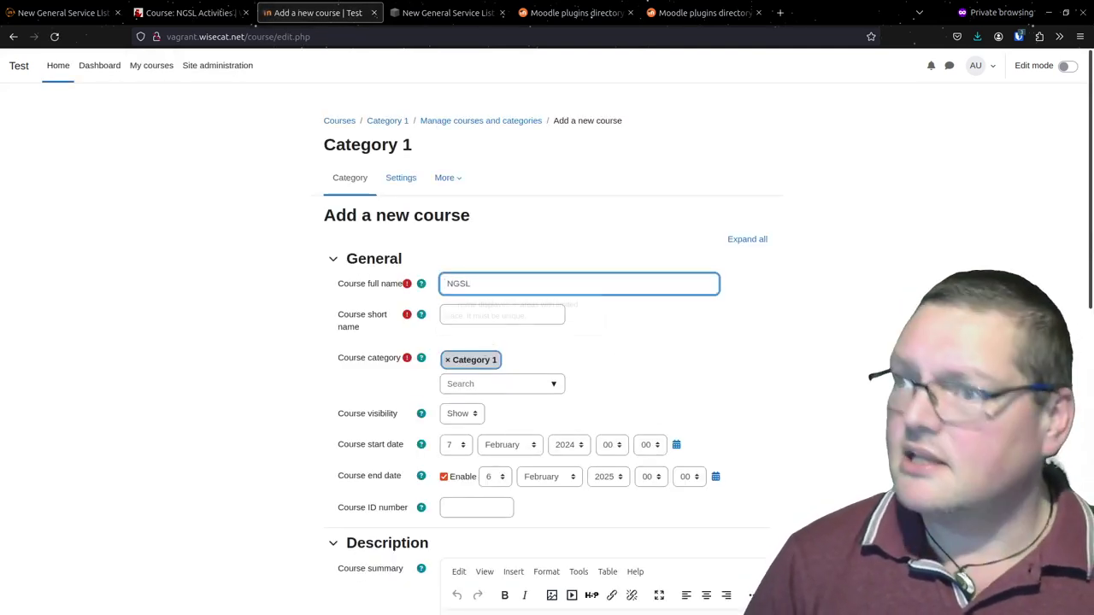
key(Tab)
key(Tab)
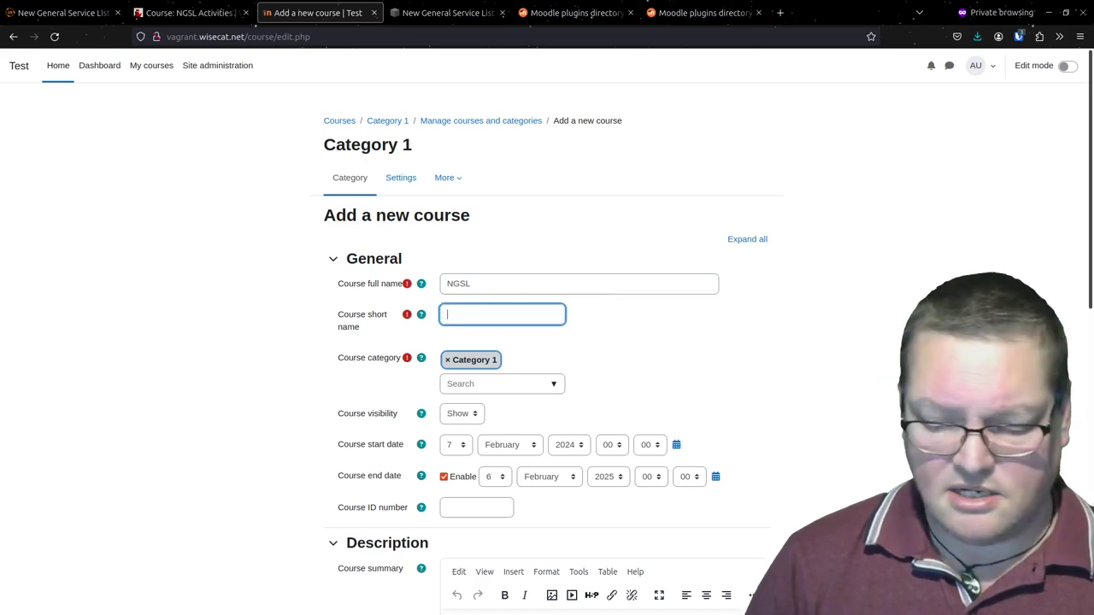
text(NGSL)
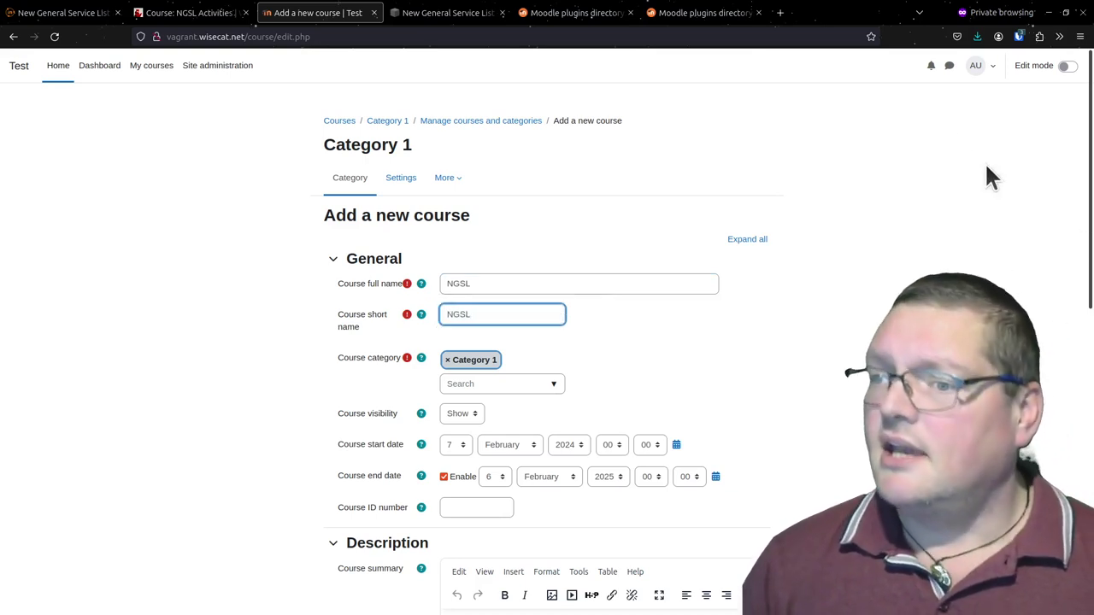
Set the course start date to 2 February 2024 and save the new course to display it
scroll(561, 416, down, 5)
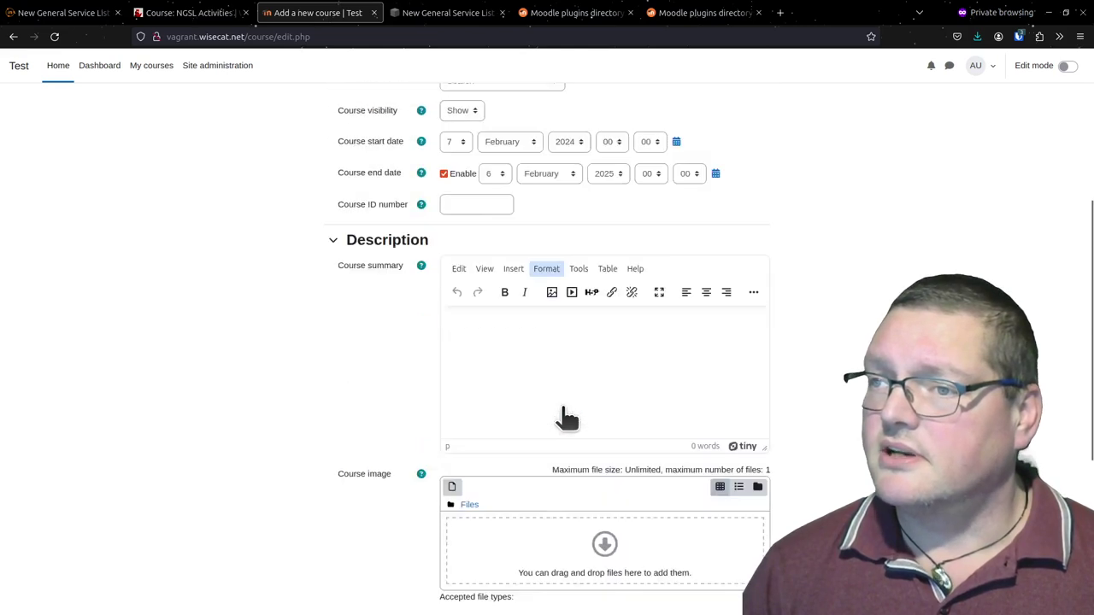
scroll(477, 316, up, 3)
click(462, 287)
click(456, 325)
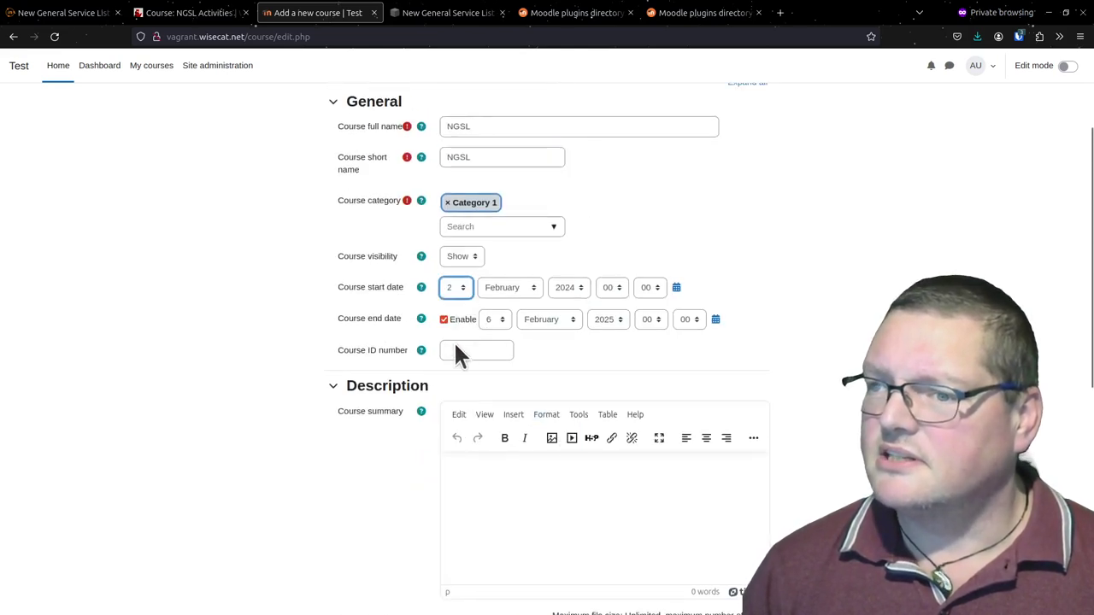
scroll(299, 487, down, 5)
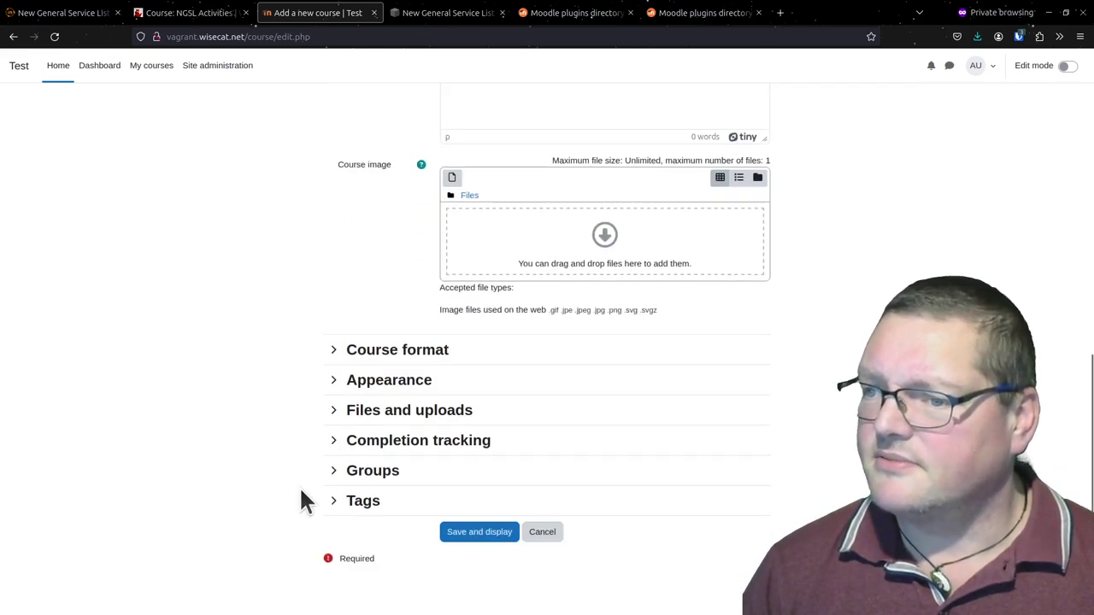
click(472, 532)
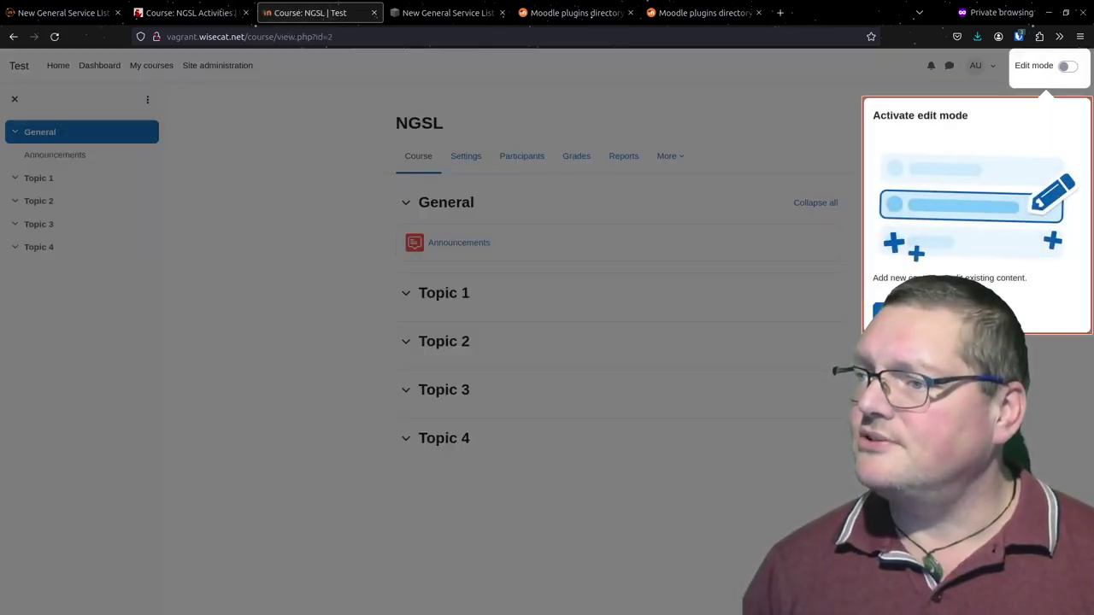
Dismiss the tour, turn on edit mode, and start a glossary named NAWL Glossary in the course's General section
click(889, 311)
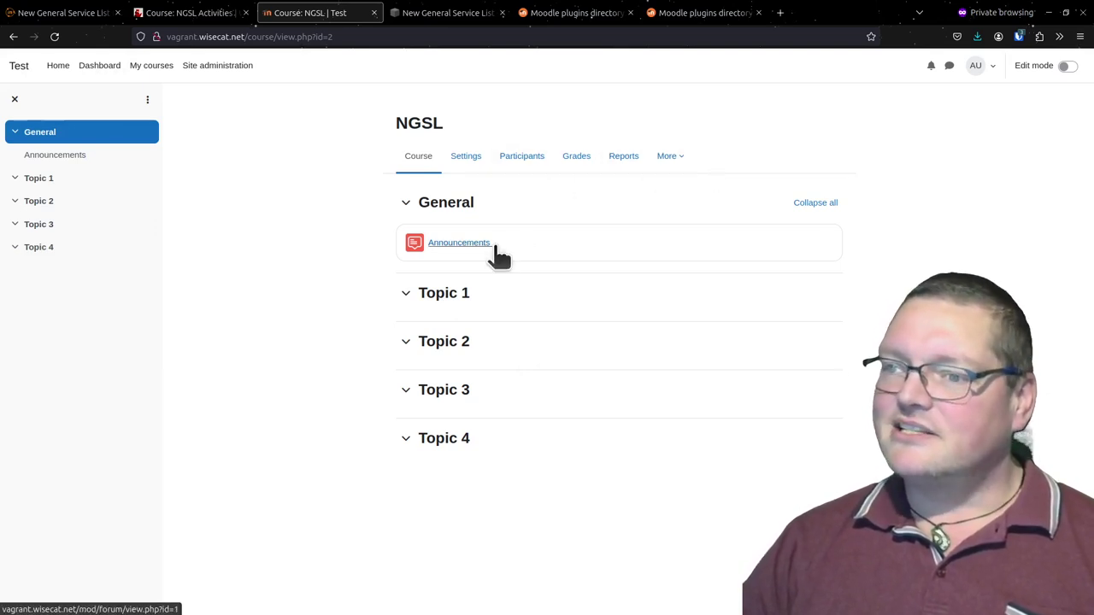
click(1067, 66)
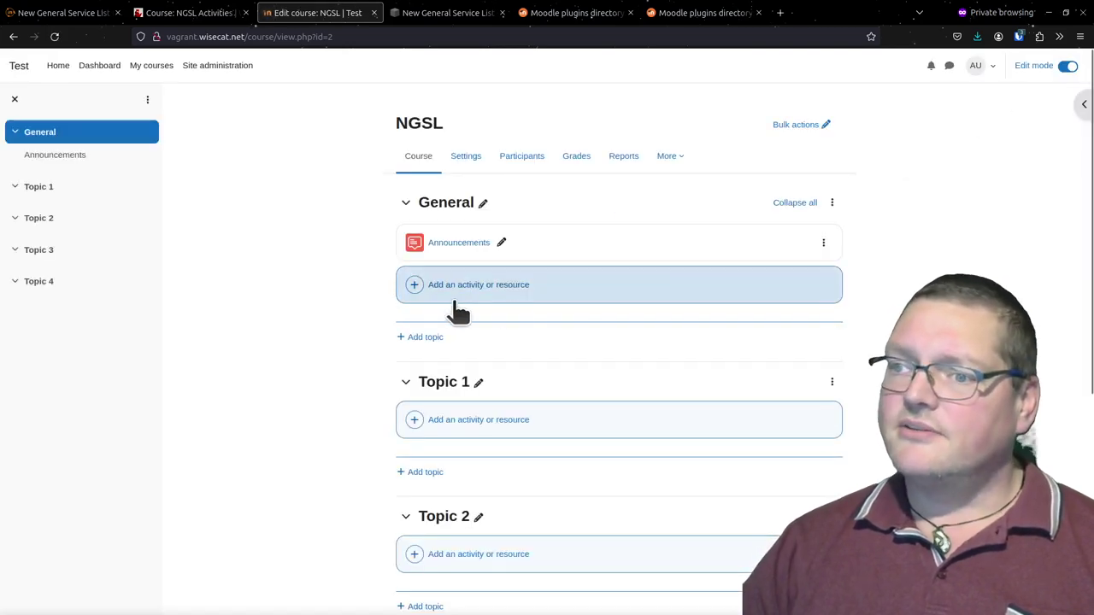
click(445, 294)
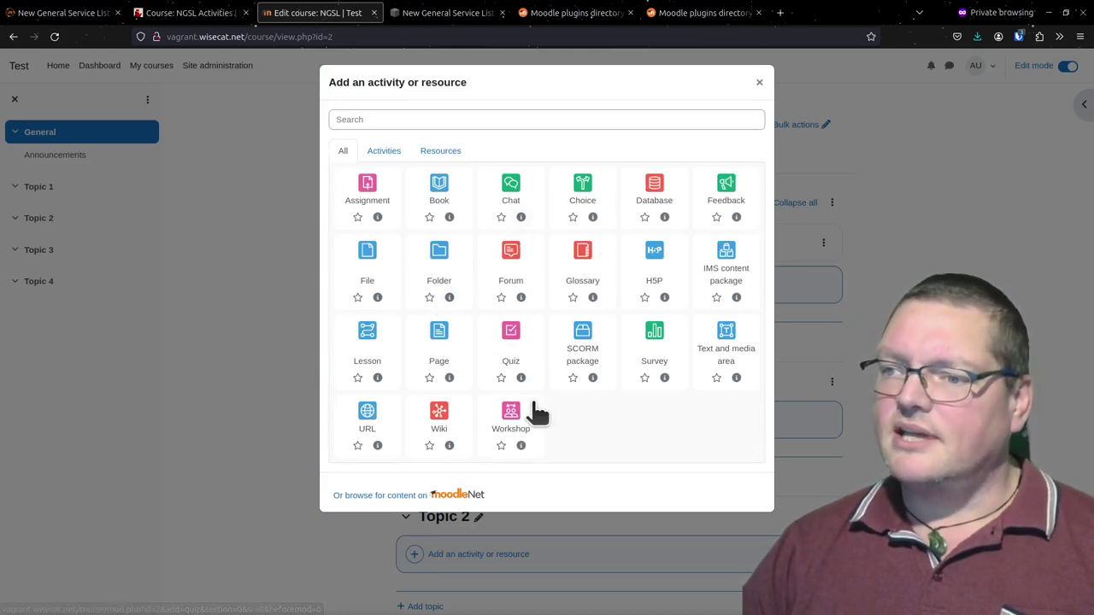
click(589, 278)
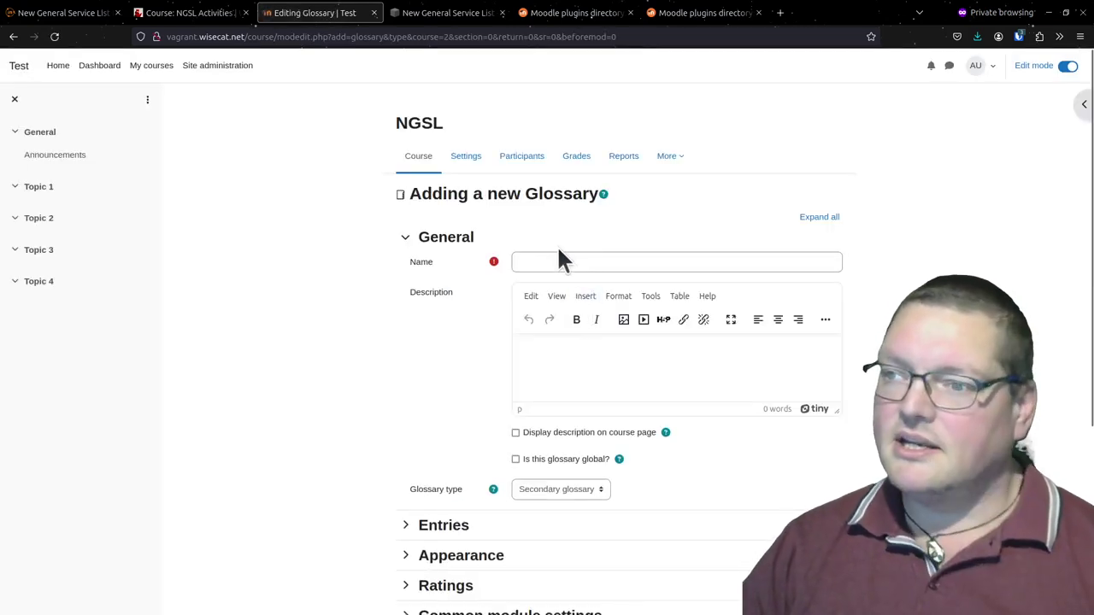
click(562, 261)
text(NA)
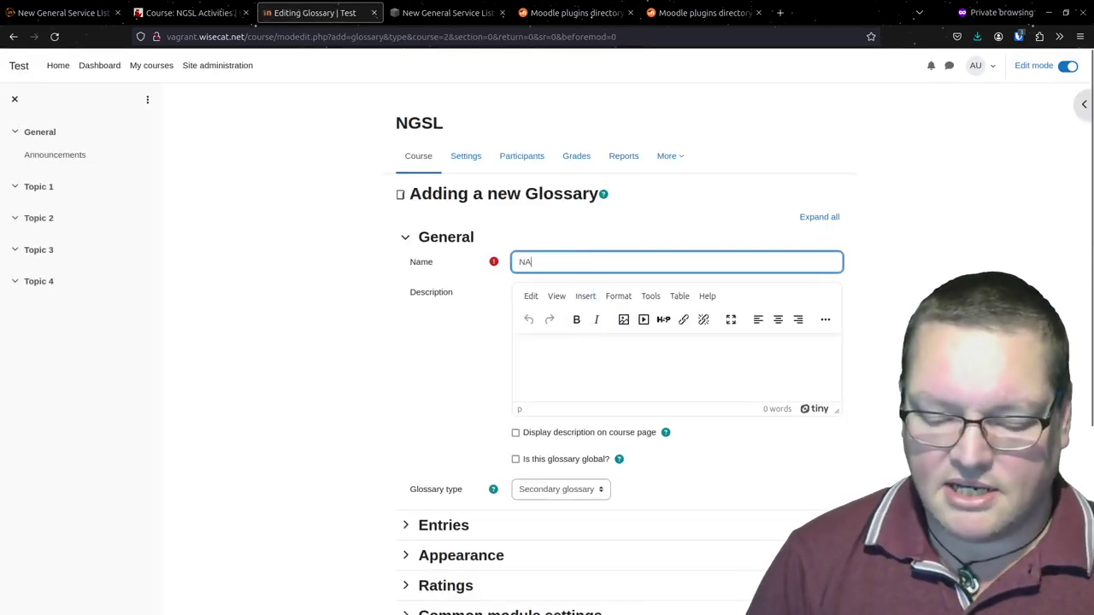
text(WL Glossary)
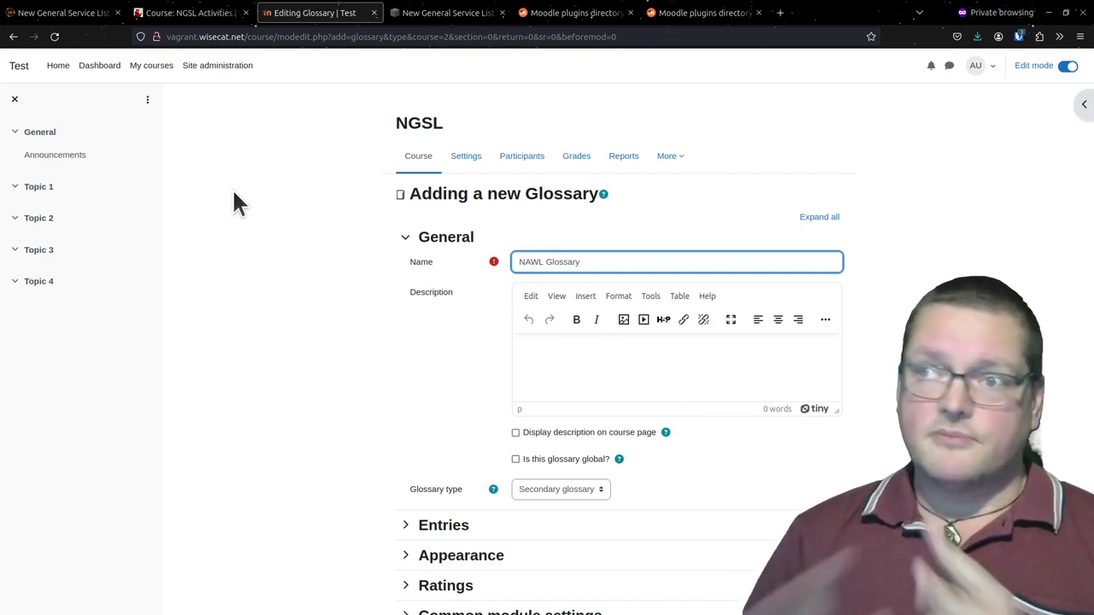
Switch to the New General Service List website and review the NGSL 1.2 description and its Creative Commons license
click(434, 16)
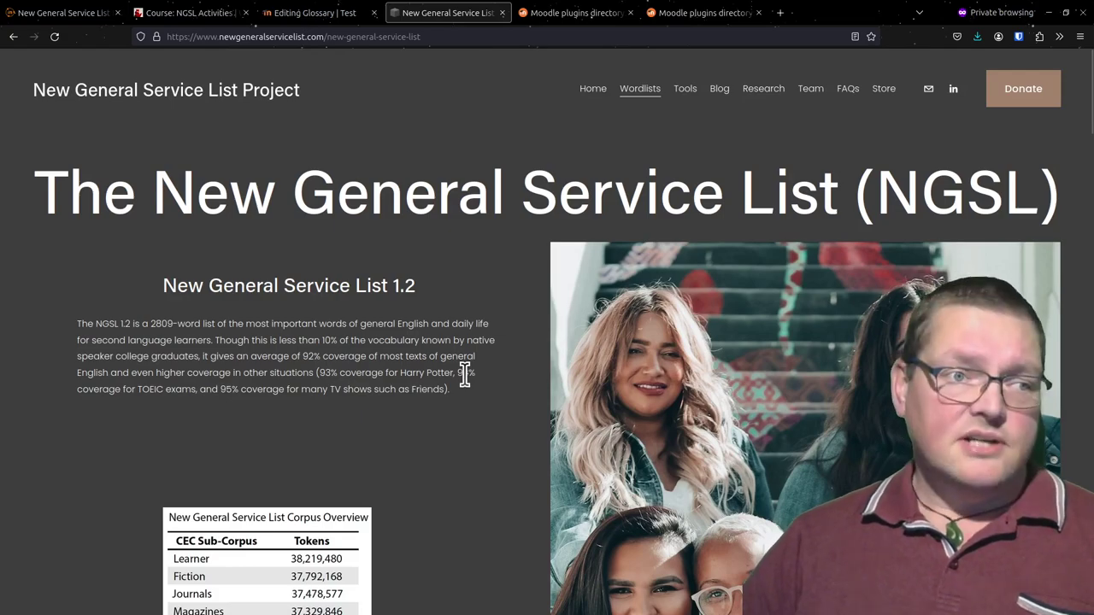
scroll(465, 374, down, 20)
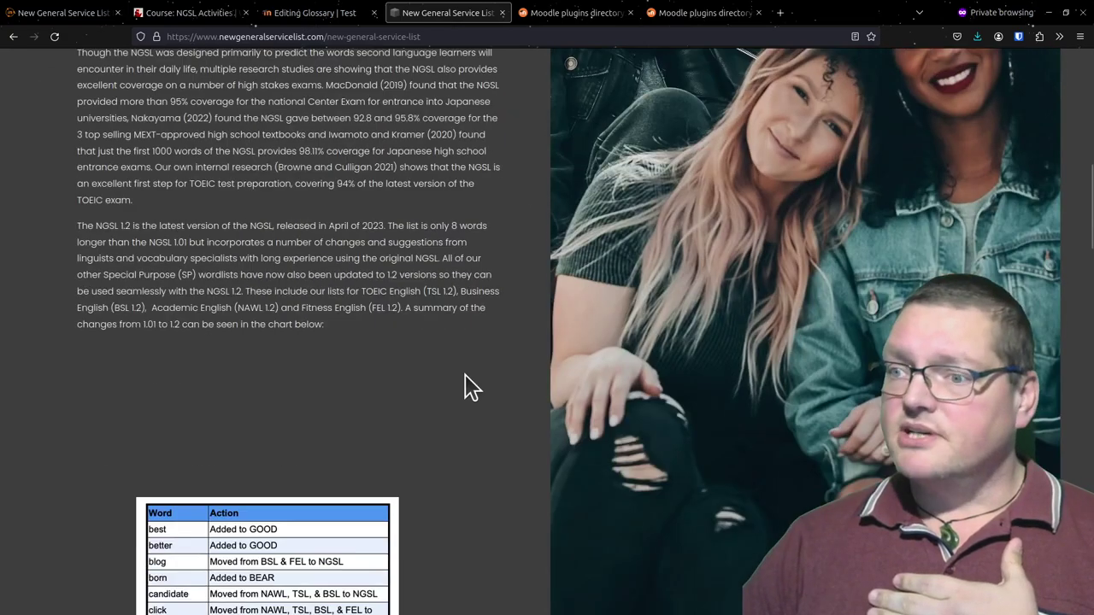
scroll(465, 376, down, 10)
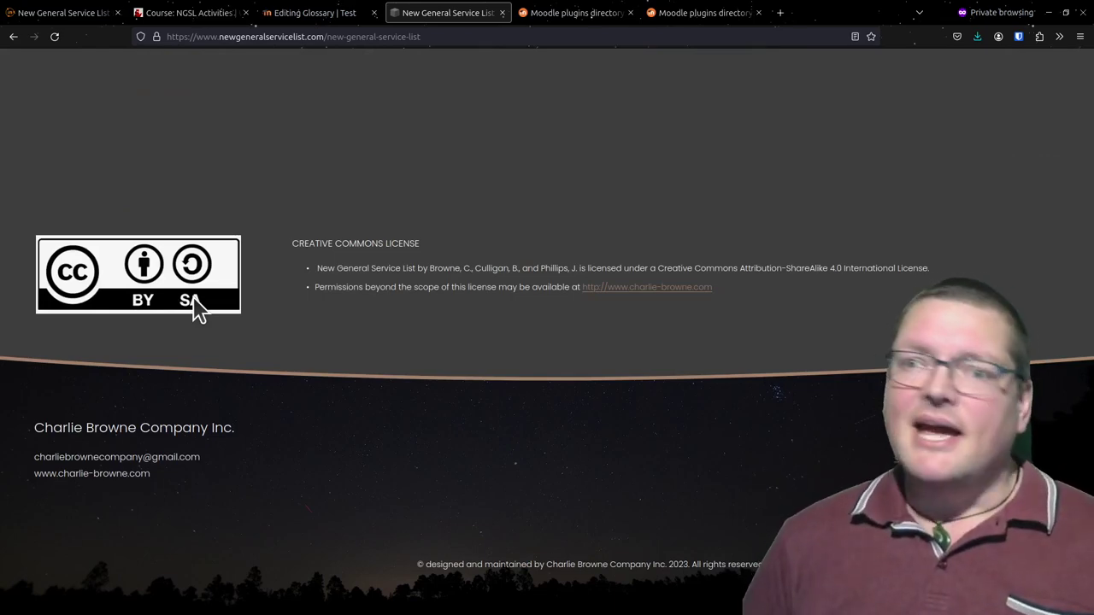
scroll(196, 310, up, 15)
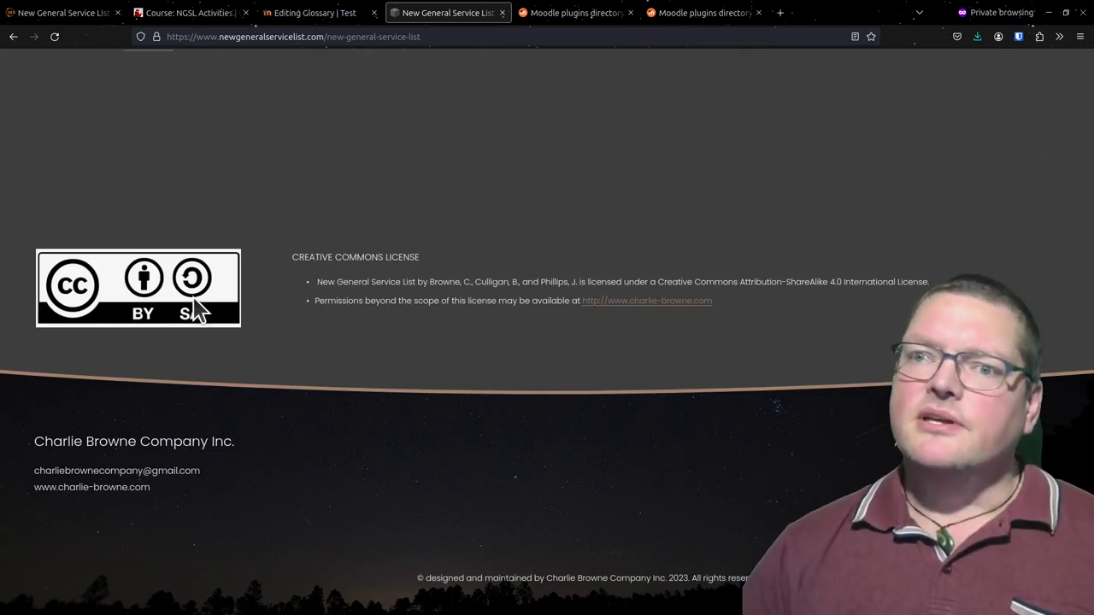
scroll(195, 306, up, 10)
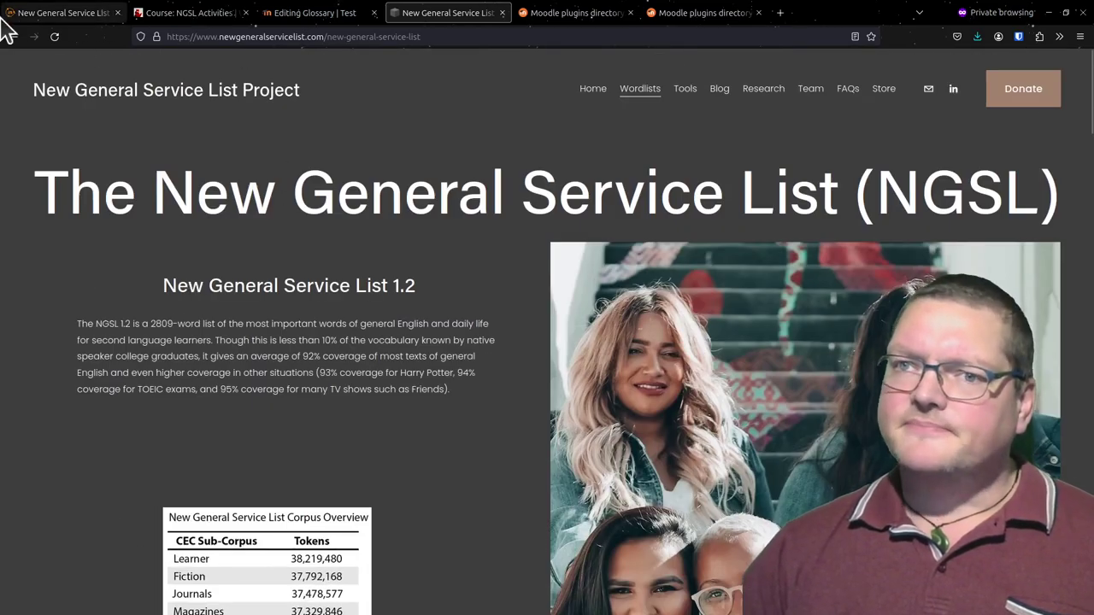
Switch to the New General Service List Project collection on MoodleNet and open the NAWL 1.2 Glossary entries (with Japanese definitions) resource
click(64, 16)
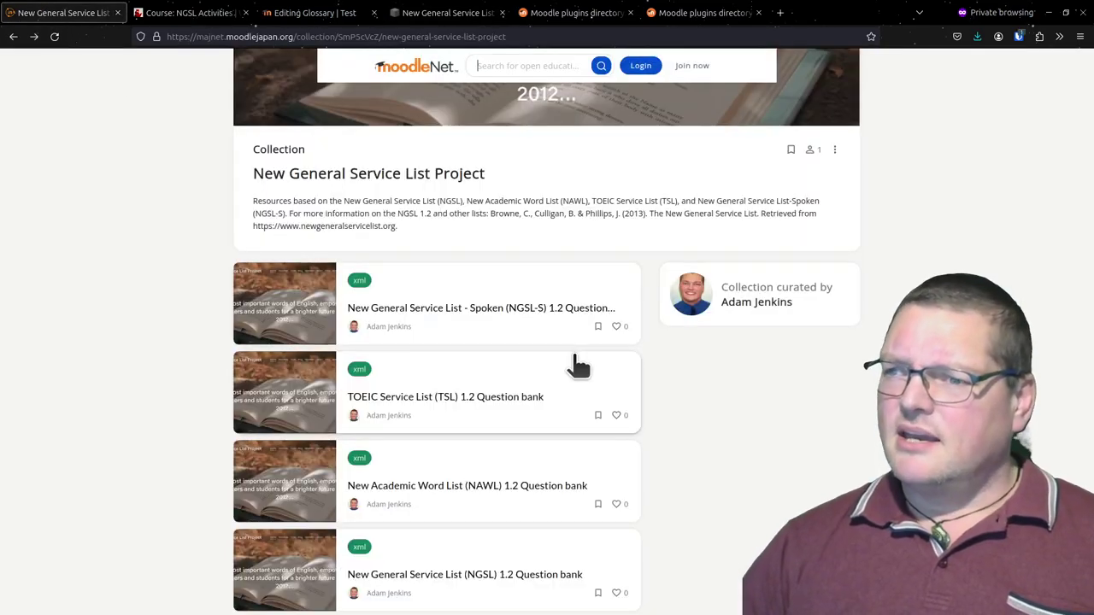
scroll(293, 464, down, 1)
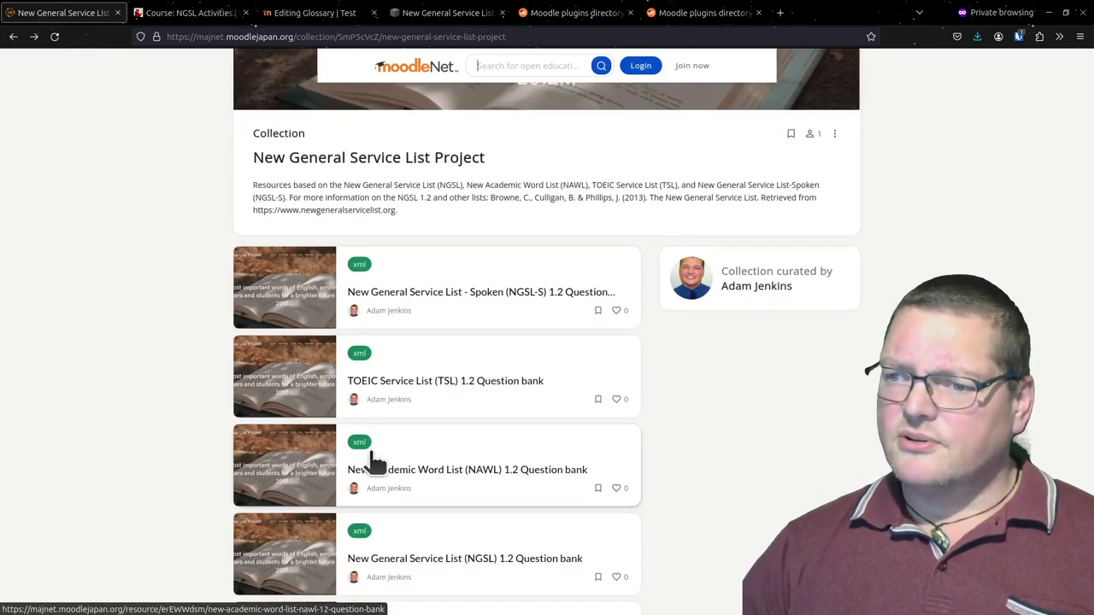
scroll(469, 363, down, 3)
scroll(468, 363, down, 1)
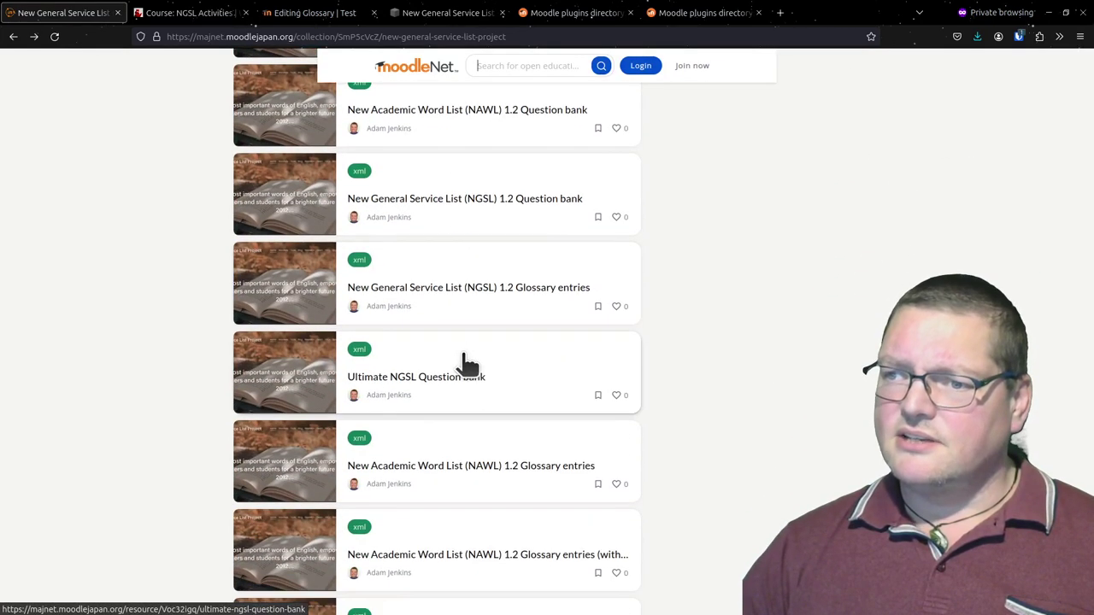
scroll(462, 366, down, 2)
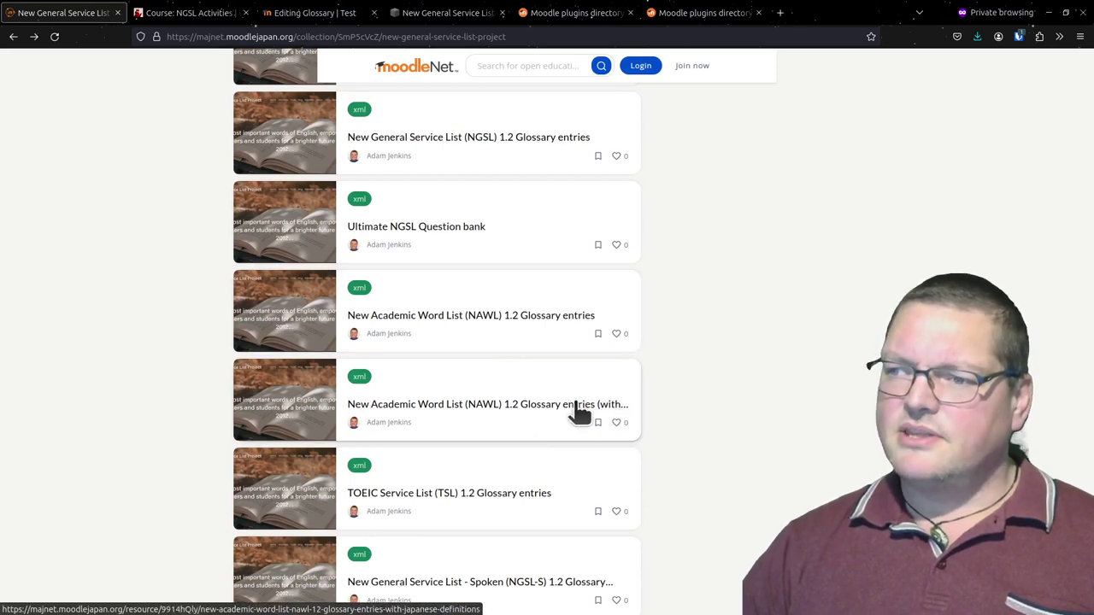
click(525, 417)
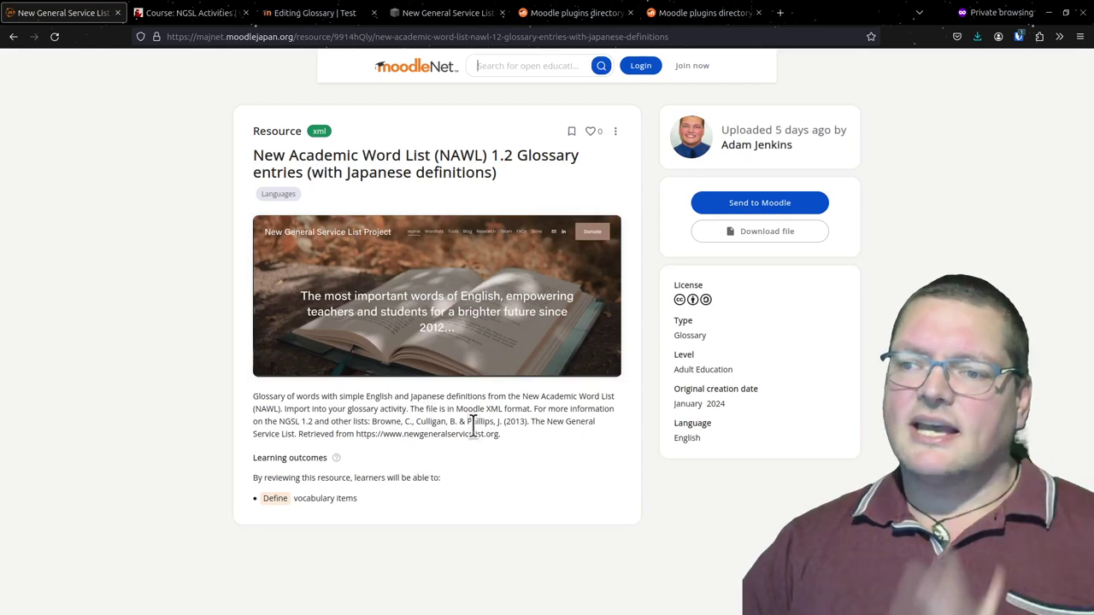
Copy the citation from the resource description into the NAWL Glossary's description on the Test site, leaving an empty line above it
drag(499, 435, 376, 423)
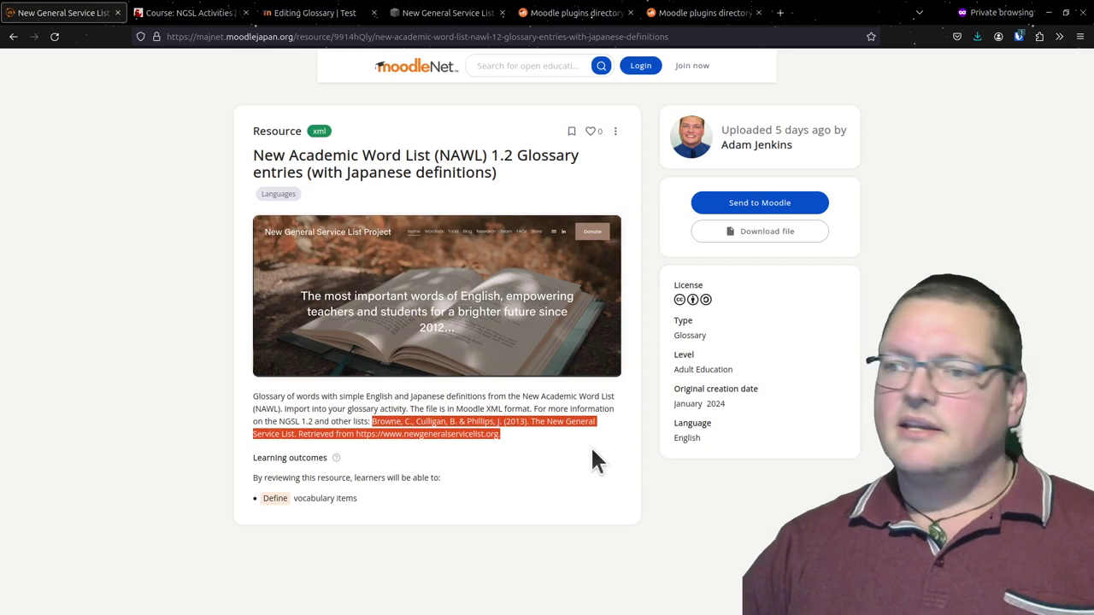
right_click(514, 425)
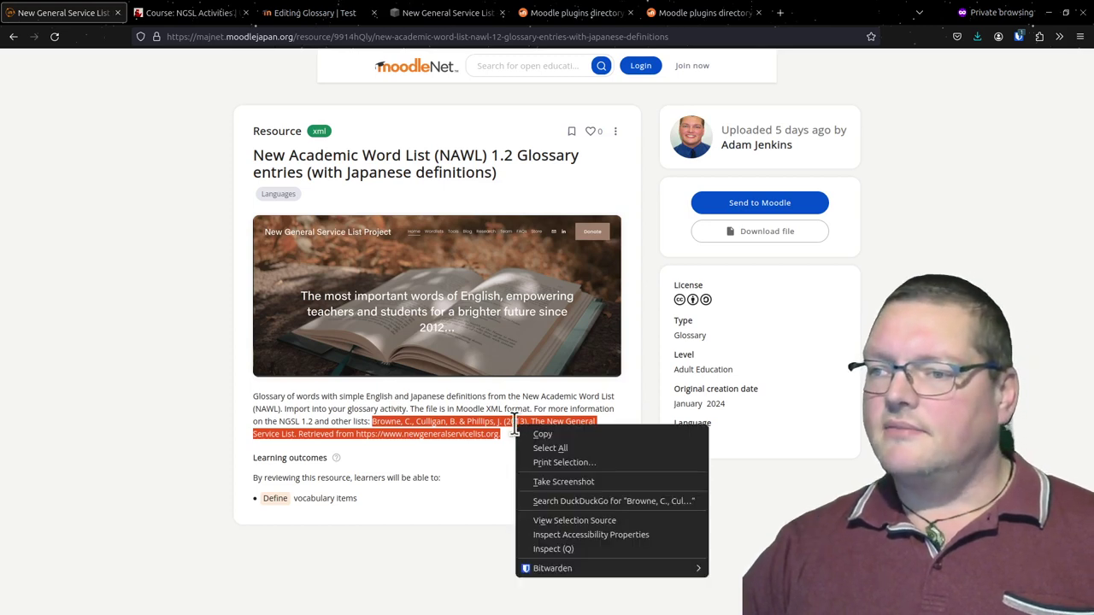
click(582, 434)
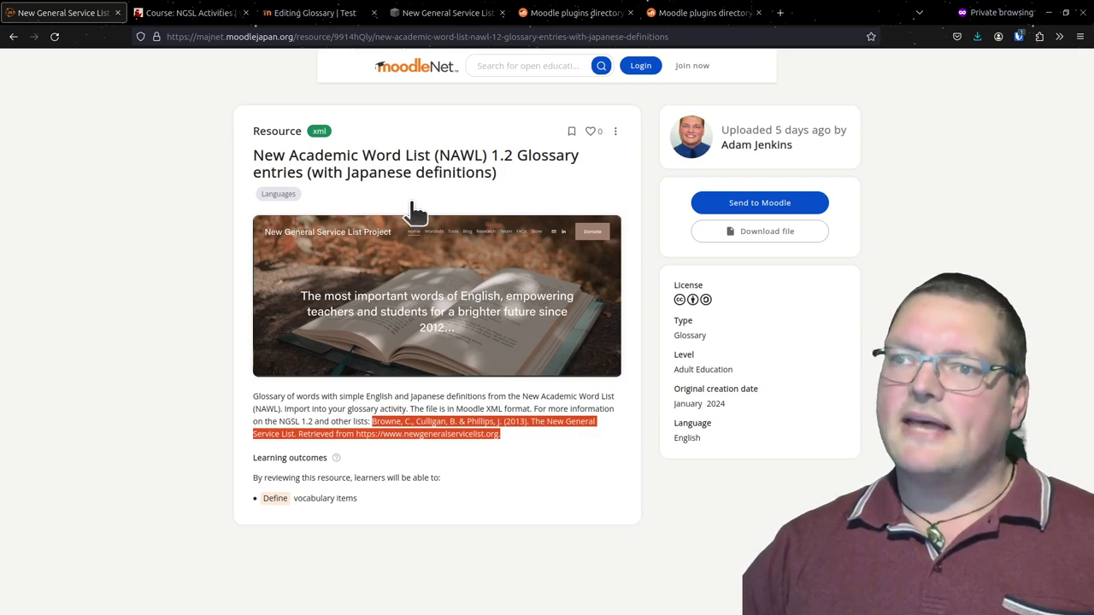
click(312, 13)
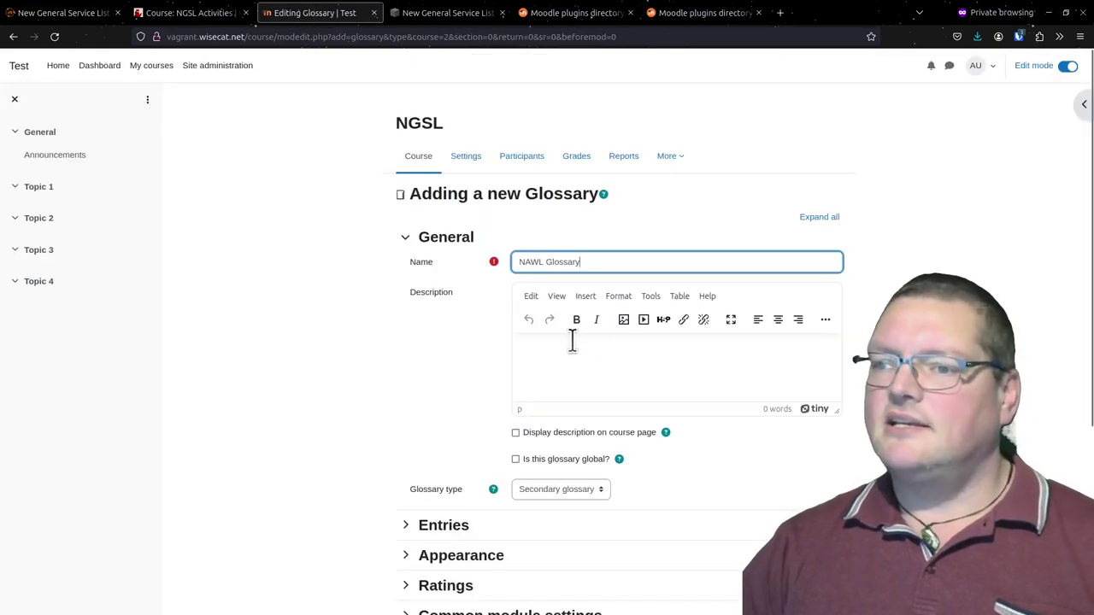
click(546, 356)
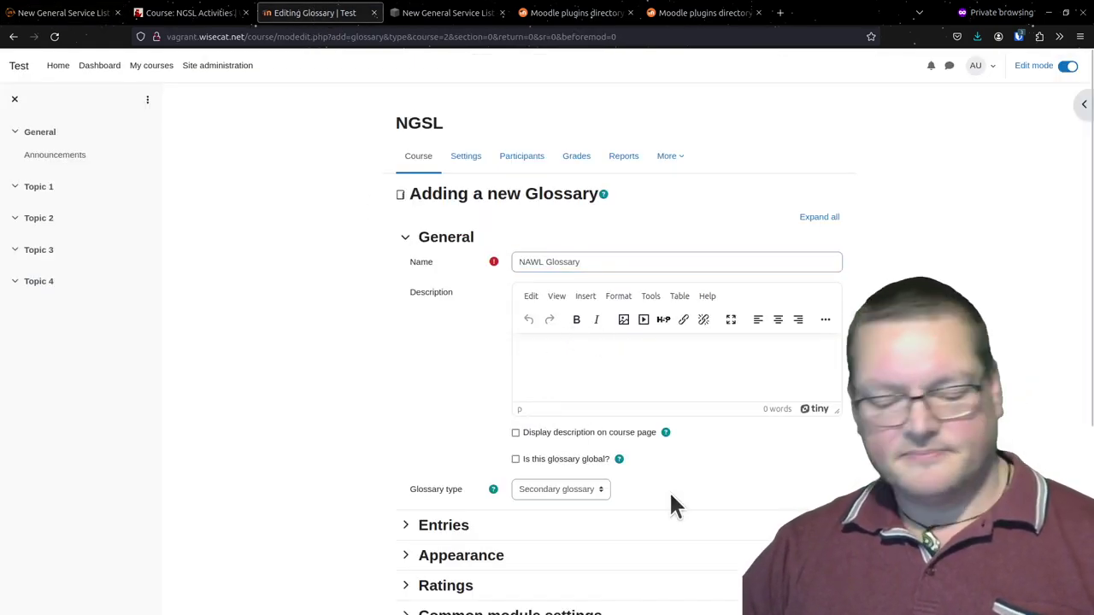
key(ctrl+v)
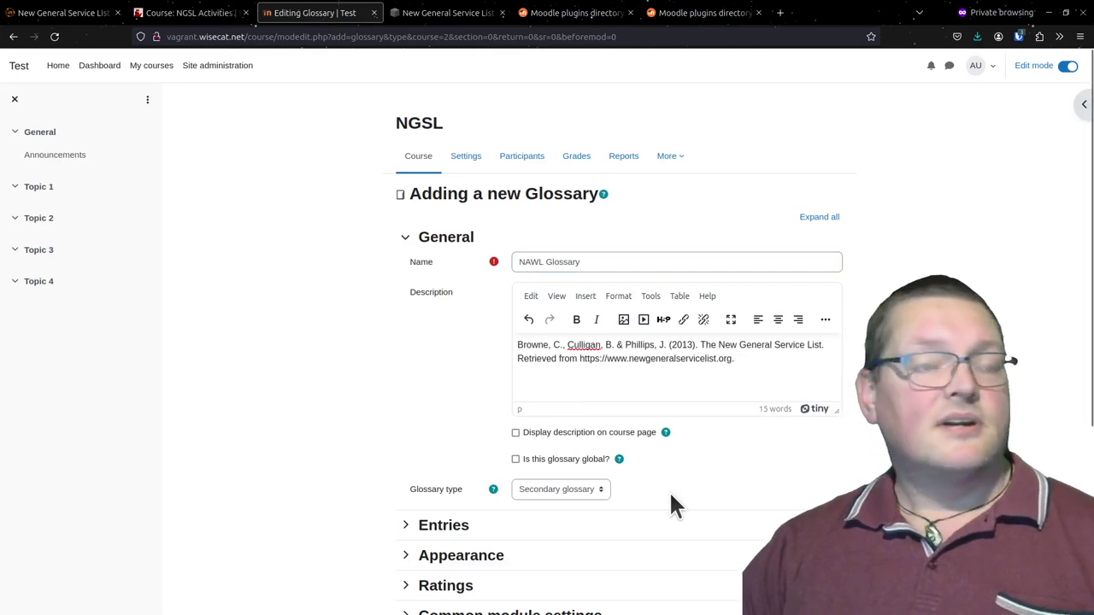
key(Return)
key(Up)
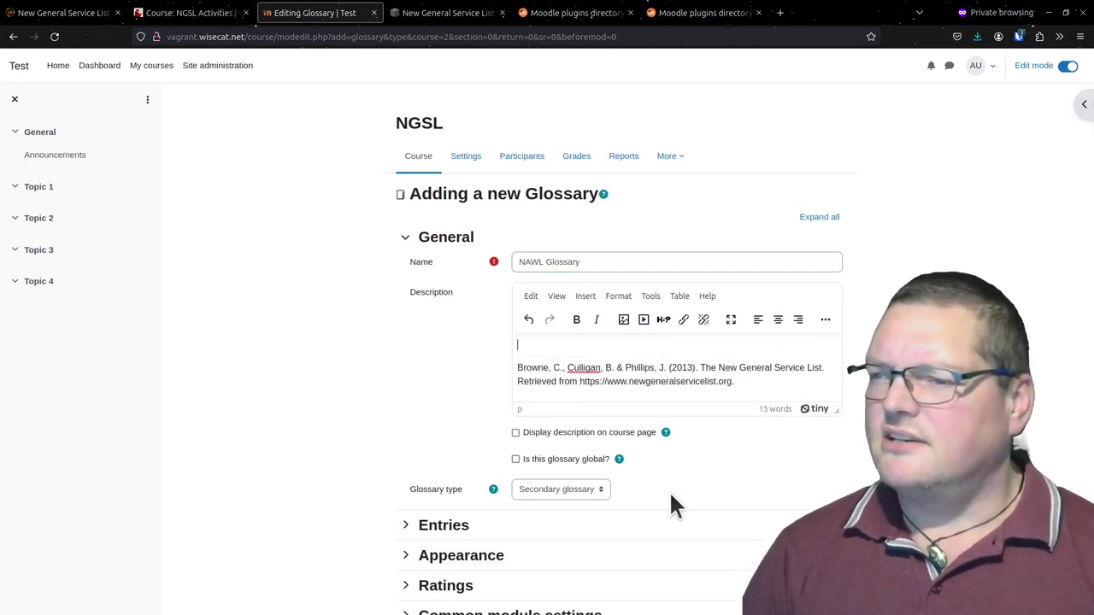
Replace the NAWL Glossary's description with the full description text copied from the MoodleNet resource
click(188, 12)
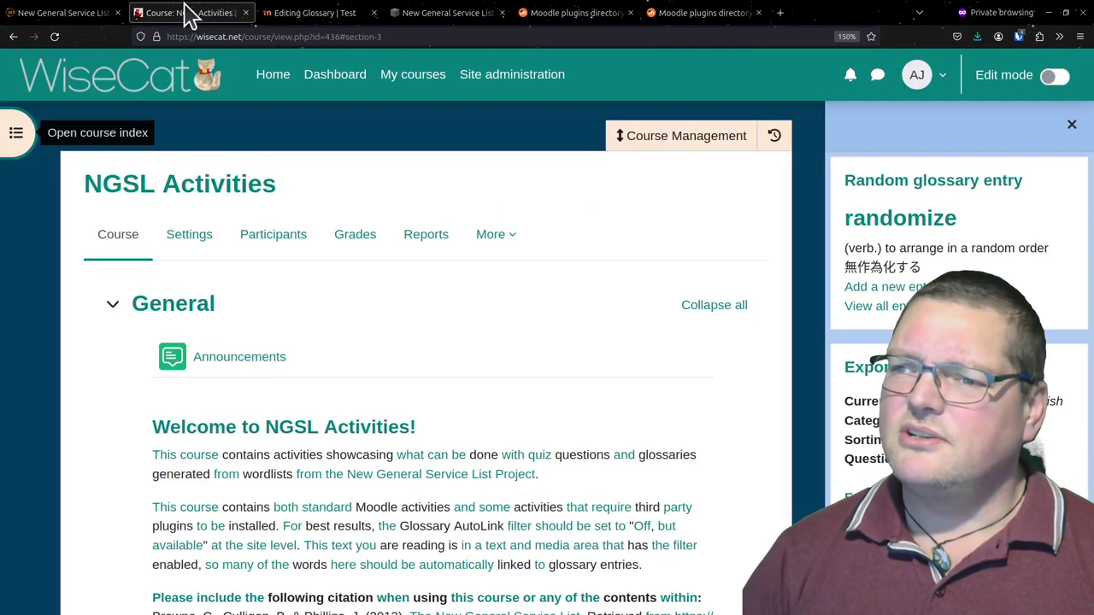
click(330, 13)
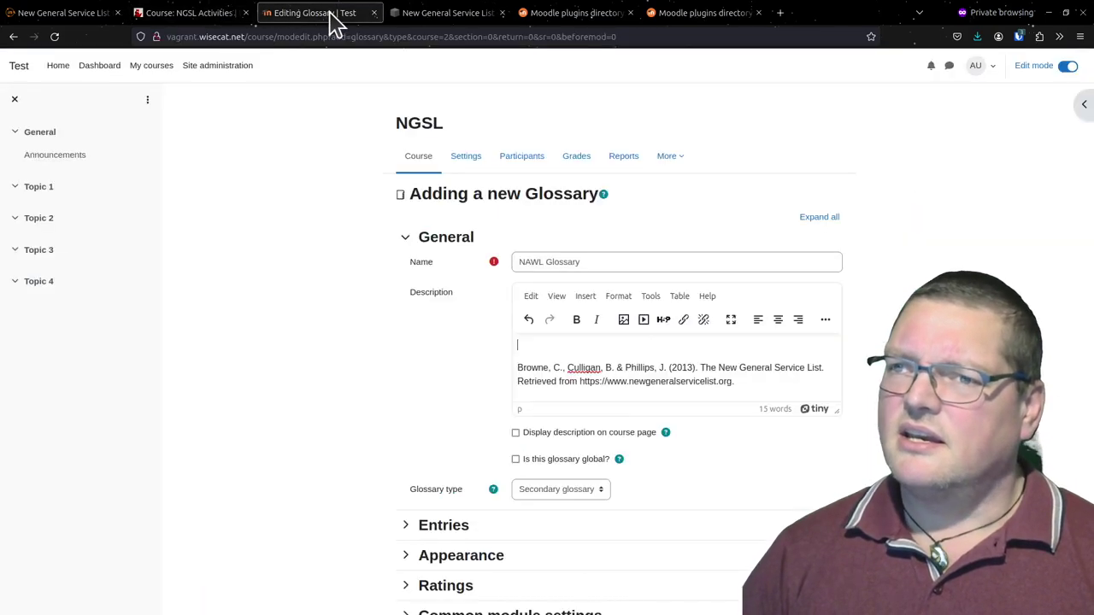
click(75, 13)
triple_click(289, 400)
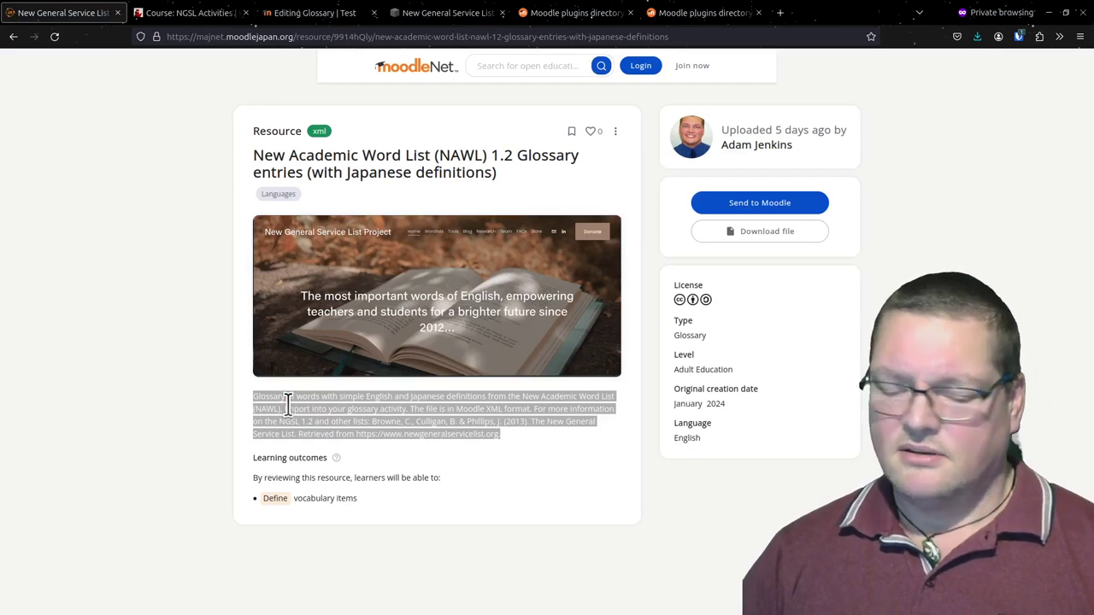
click(329, 15)
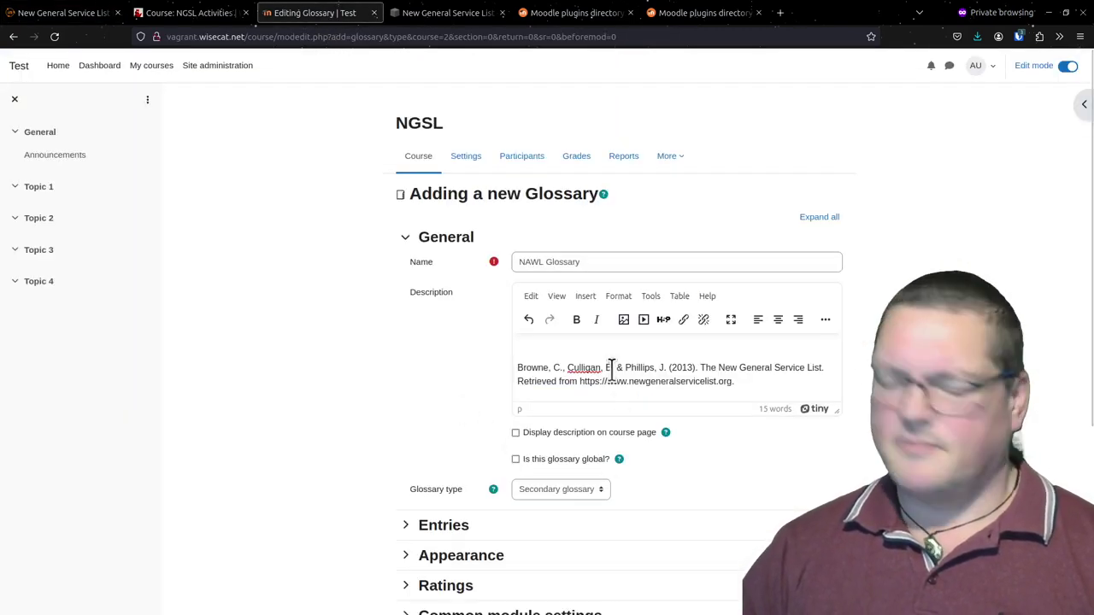
key(ctrl+a)
key(ctrl+v)
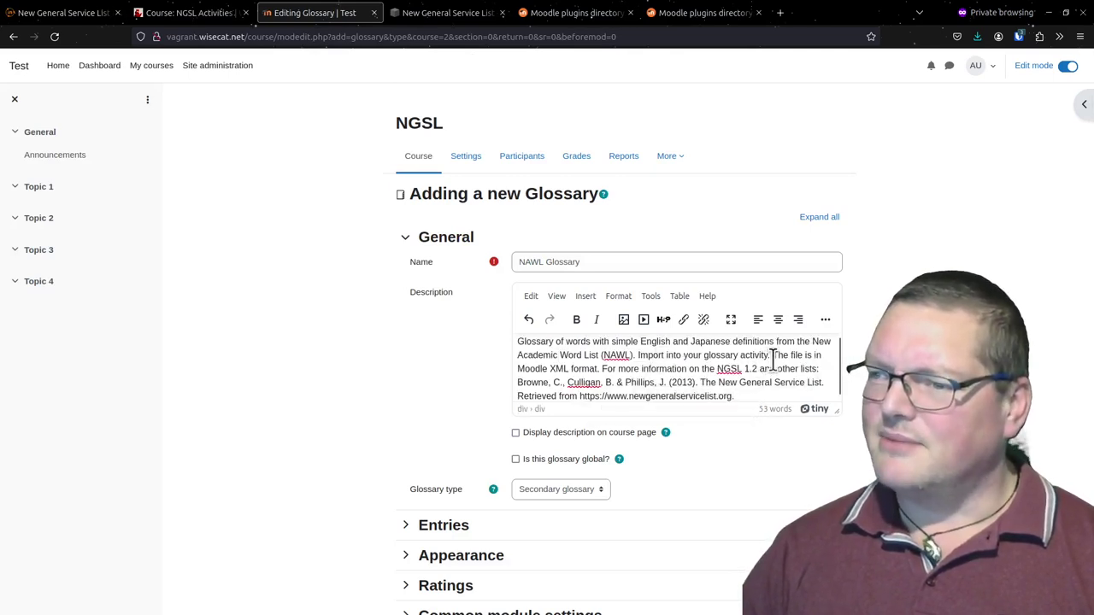
Remove the sentences about importing and Moodle XML format from the description, put the citation on its own line, and enlarge the text area
drag(639, 359, 597, 369)
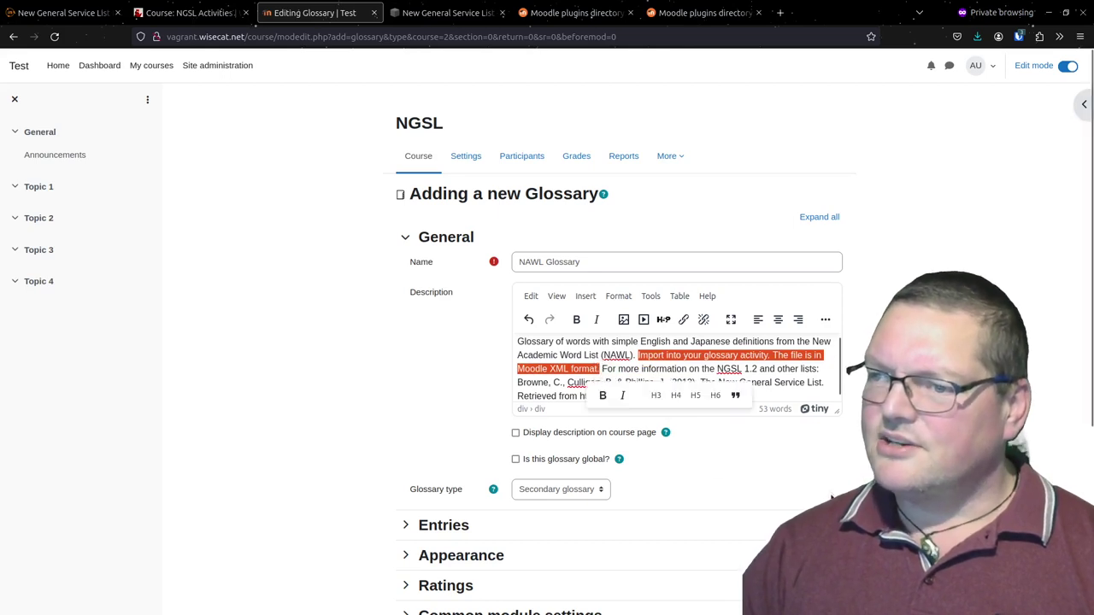
key(BackSpace)
key(Delete)
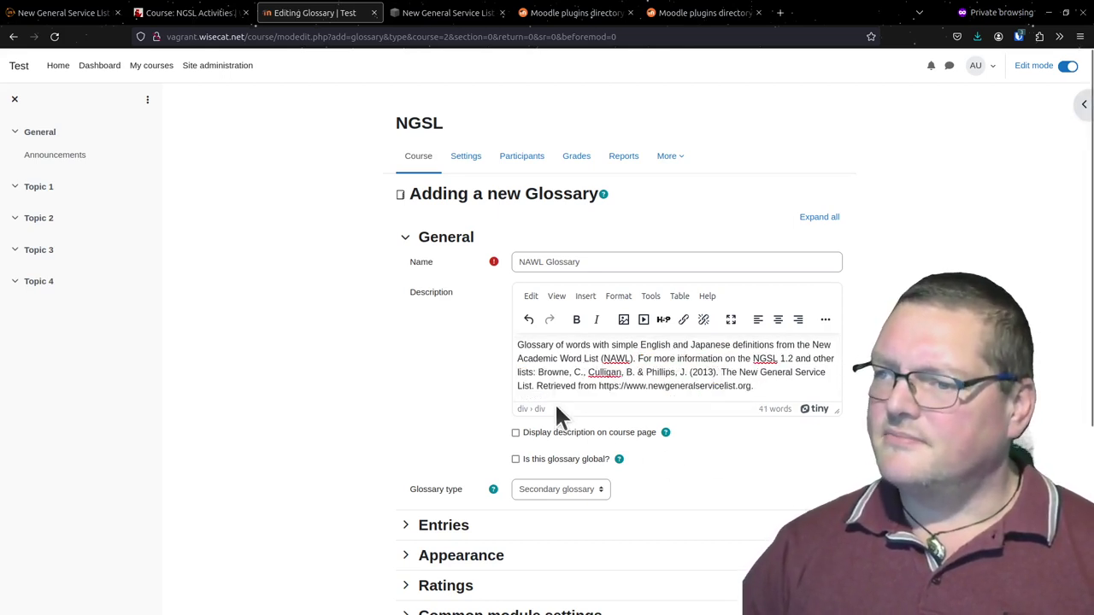
scroll(666, 370, down, 1)
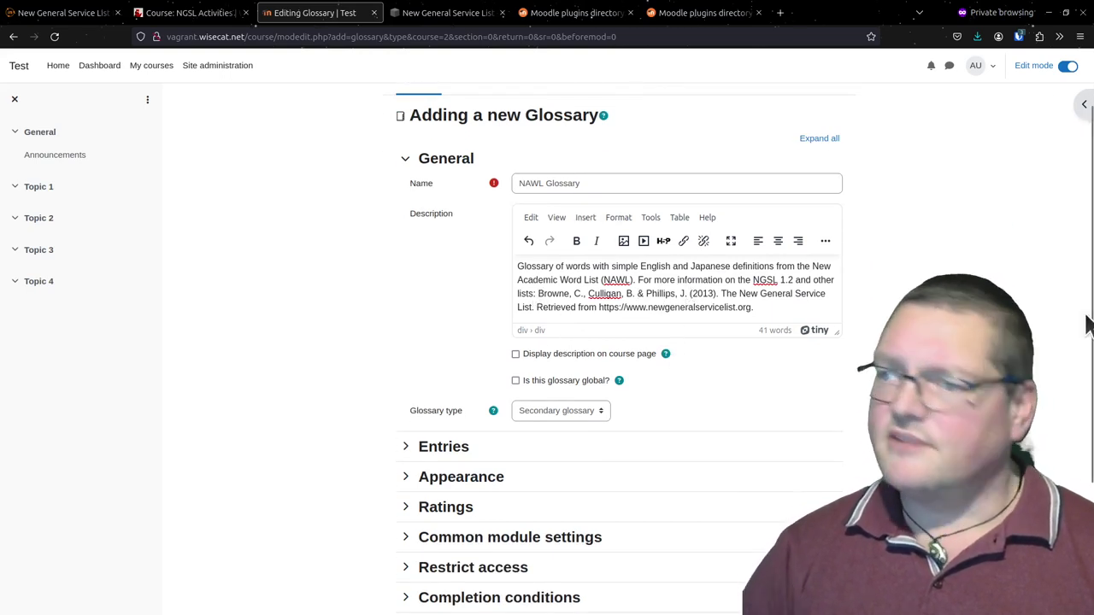
key(Return)
scroll(804, 273, down, 1)
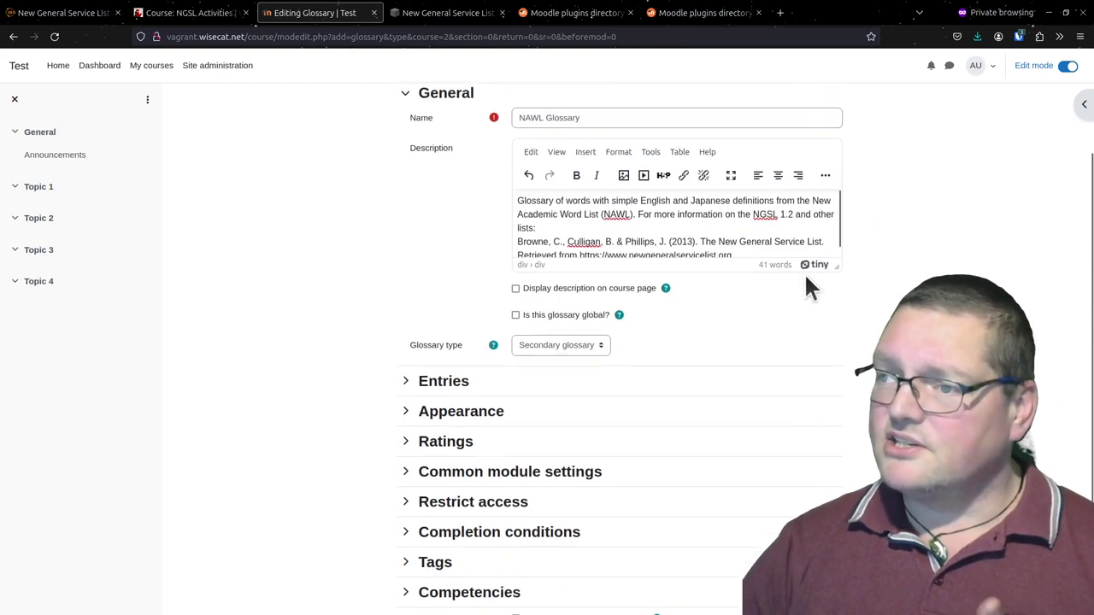
drag(835, 252, 833, 320)
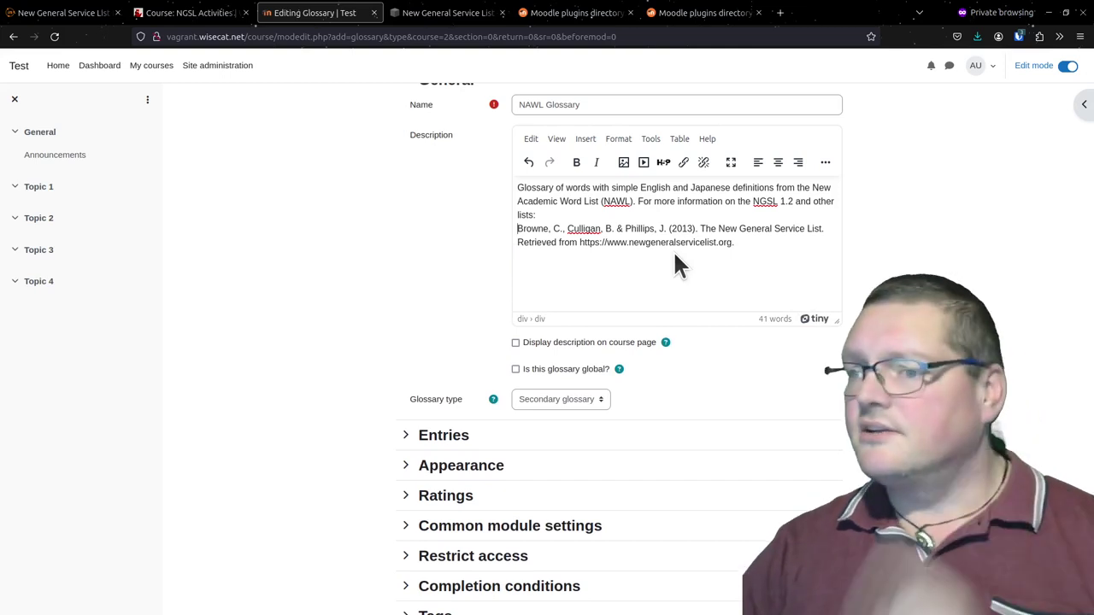
Check the glossary's Entries settings, then save the NAWL Glossary and display it
scroll(674, 255, up, 3)
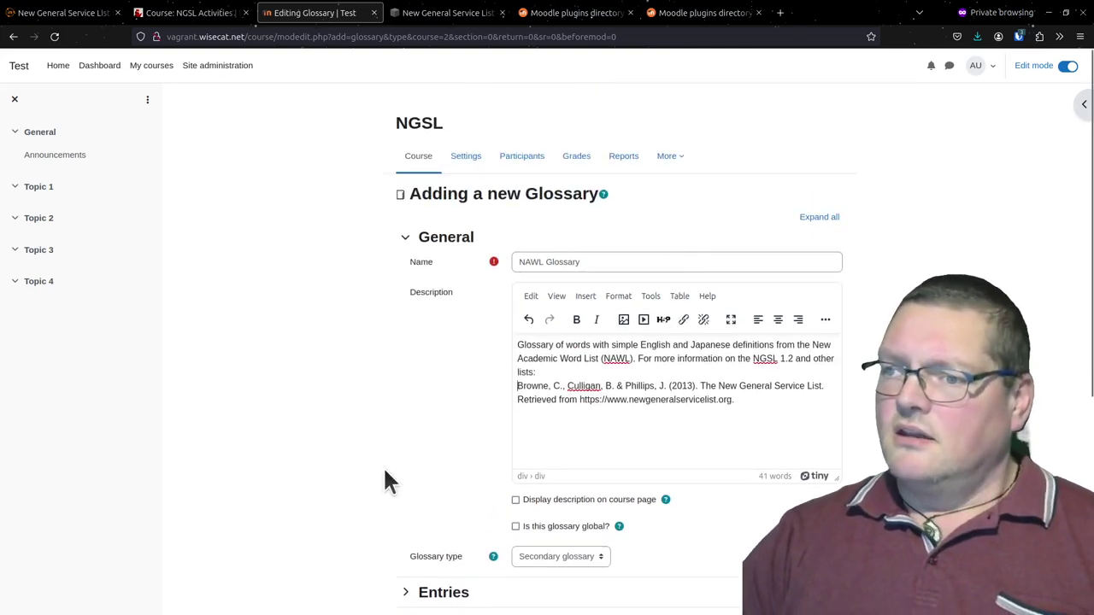
scroll(386, 483, down, 5)
scroll(388, 500, down, 2)
click(434, 271)
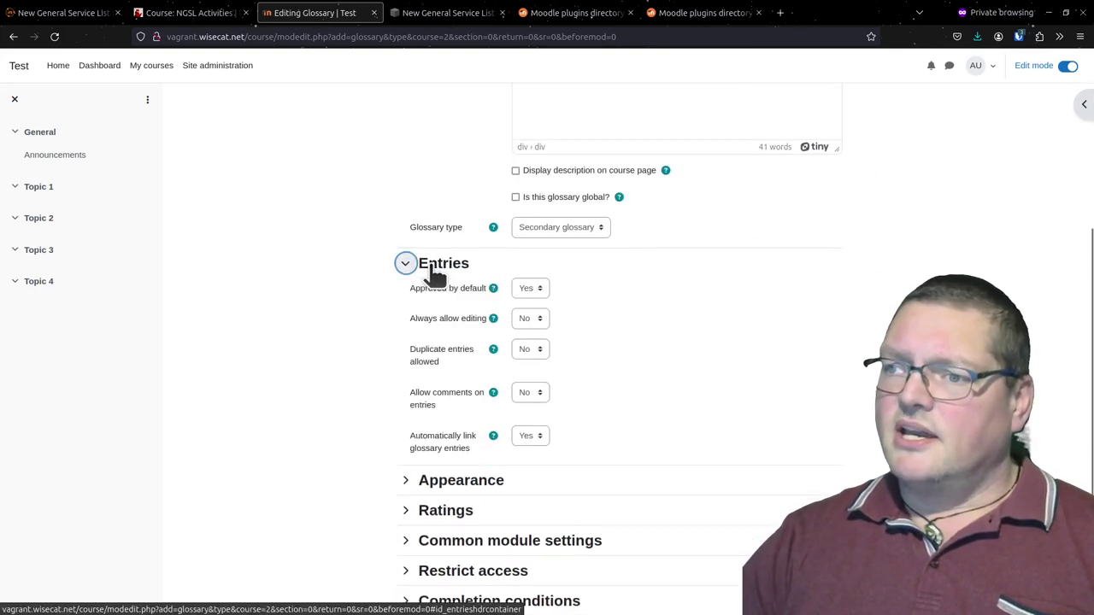
click(434, 272)
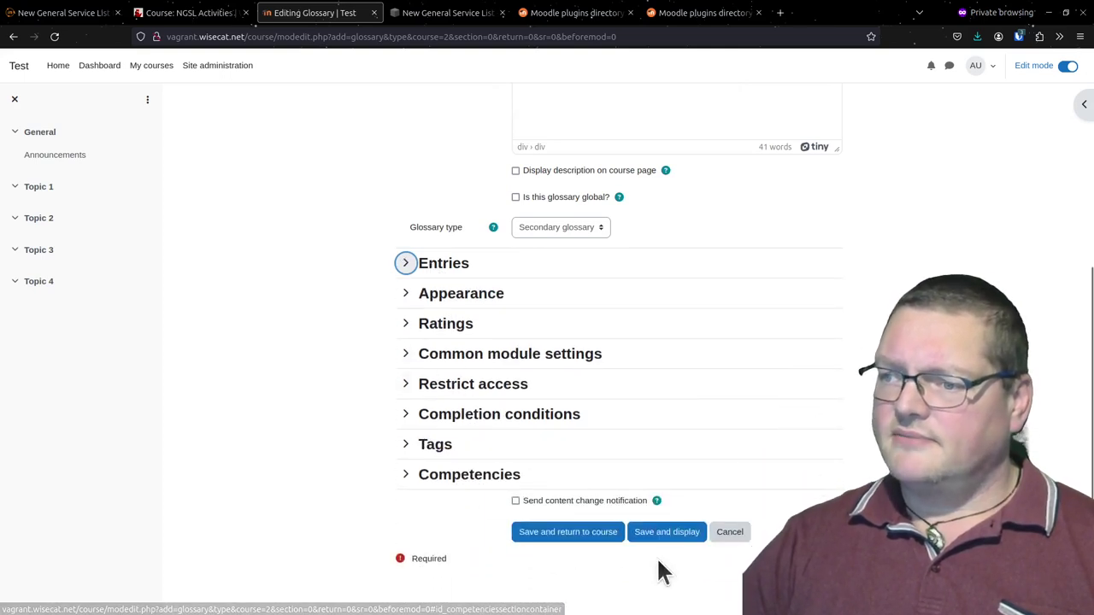
click(647, 524)
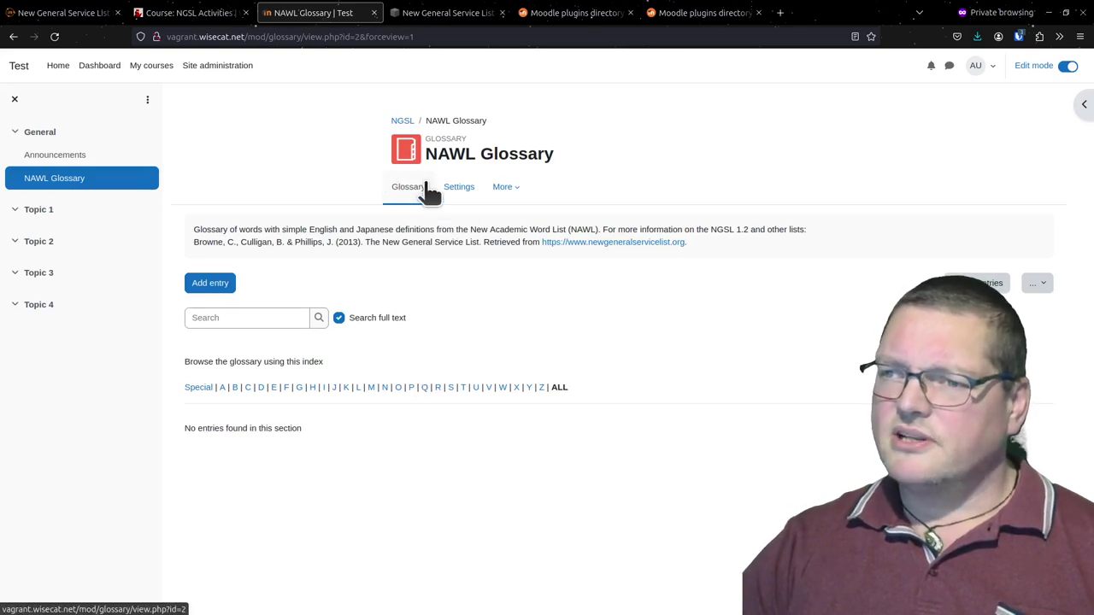
Reopen the NAWL Glossary's settings, review the automatic linking option under Entries, and save and display the glossary again
click(472, 190)
scroll(420, 402, down, 4)
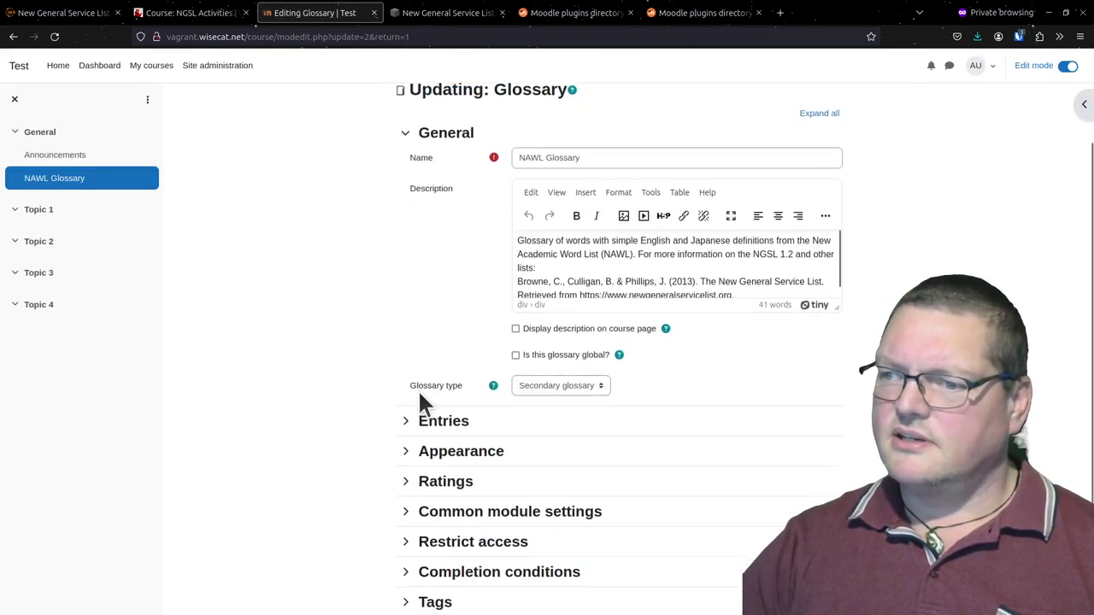
click(419, 400)
scroll(427, 407, down, 2)
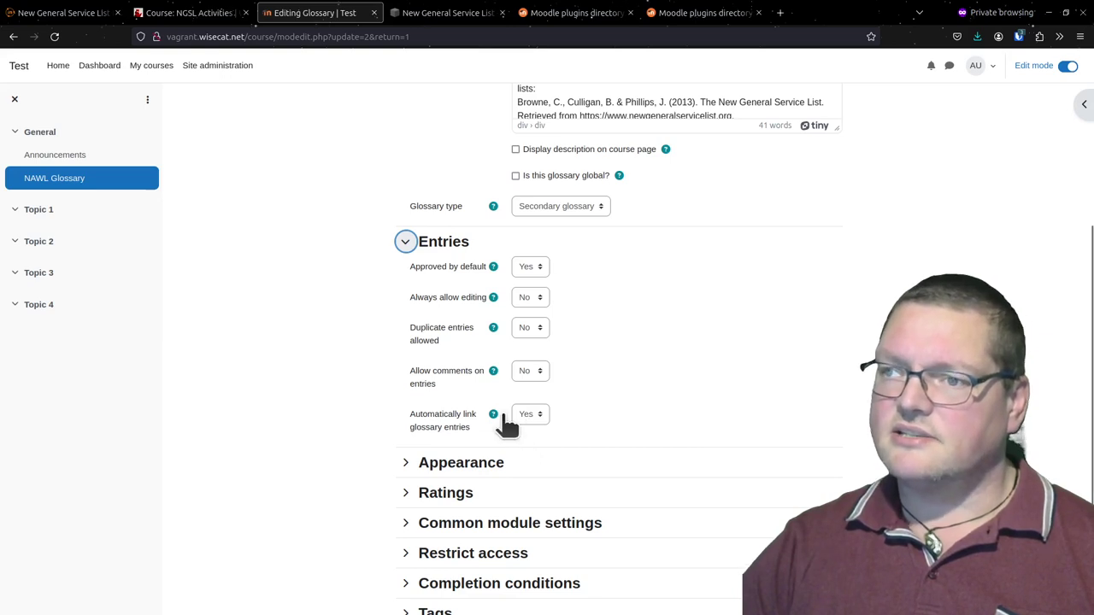
scroll(505, 419, down, 2)
click(654, 536)
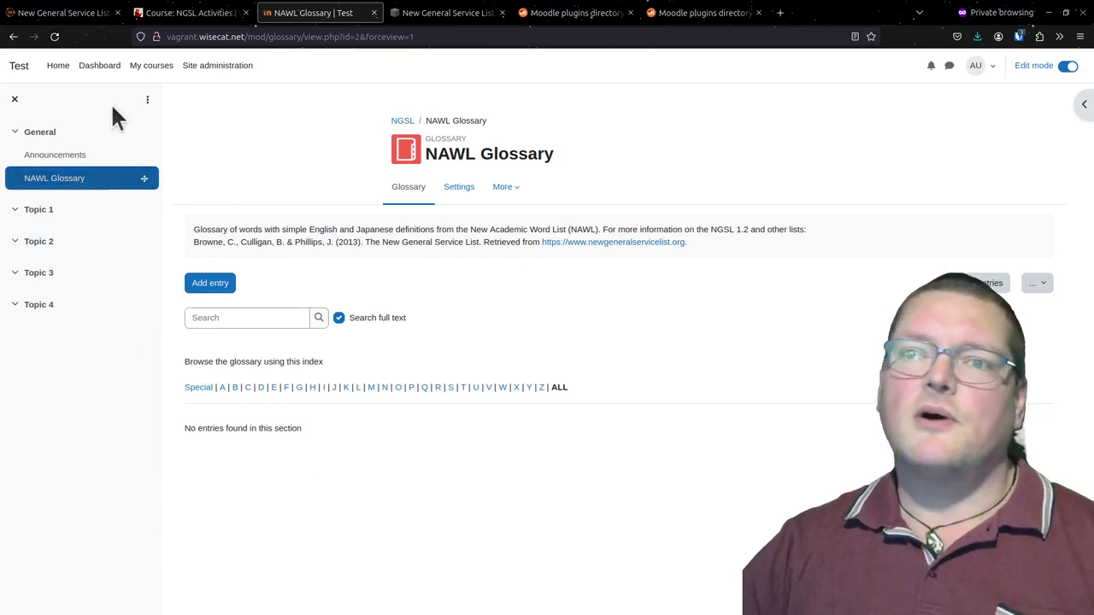
Switch to the MoodleNet resource page and download its glossary file as 042_NAWL_with_English_and_Japanese.xml to the RAM folder
click(60, 16)
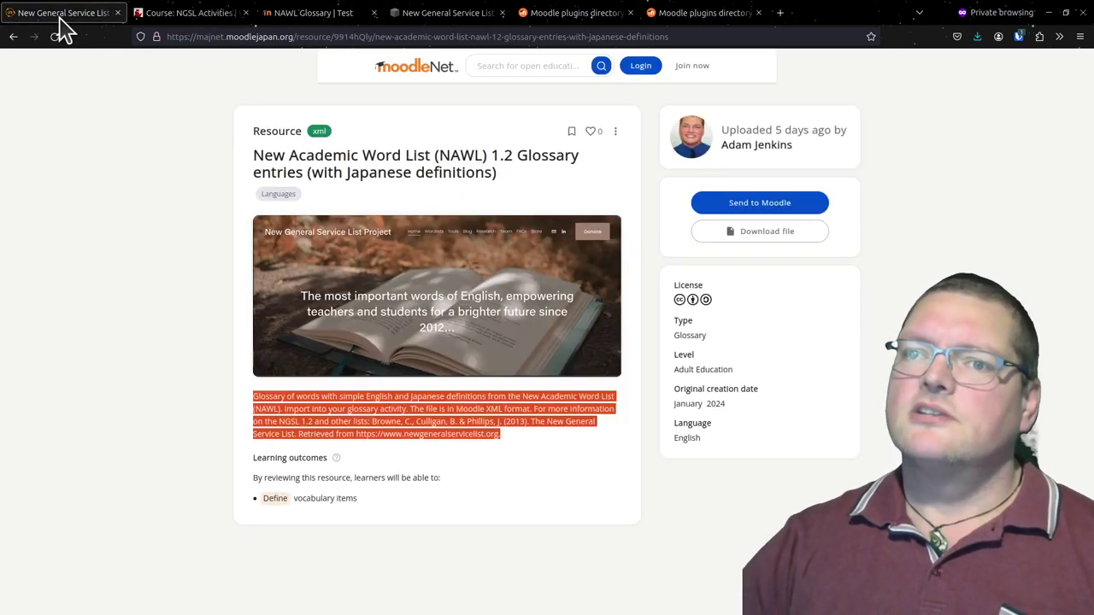
click(768, 240)
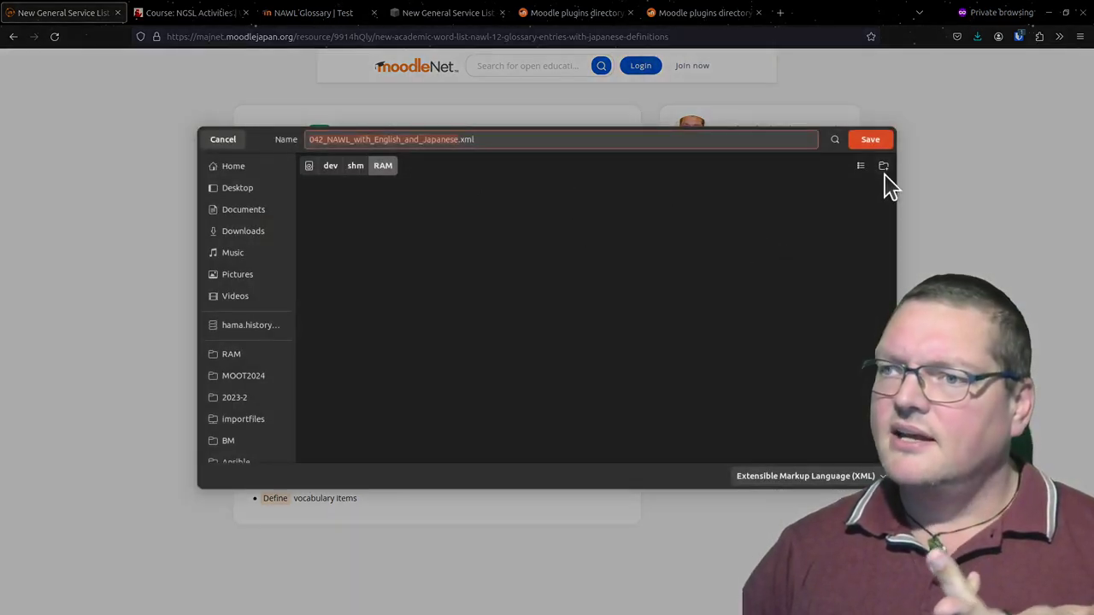
click(876, 137)
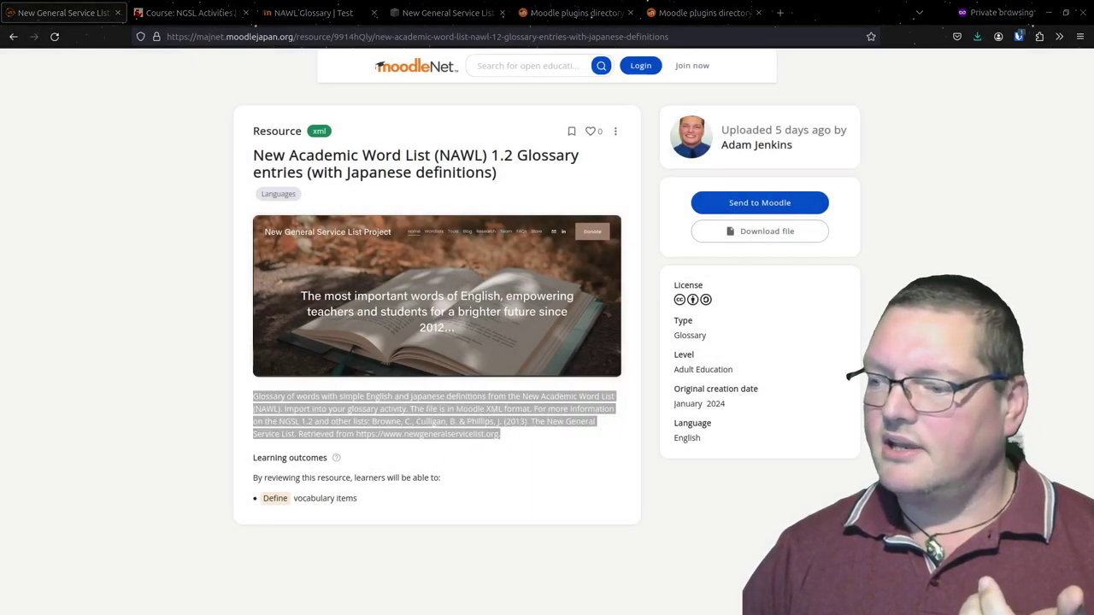
mouse_move(728, 614)
mouse_down()
mouse_move(728, 323)
mouse_move(728, 614)
mouse_up()
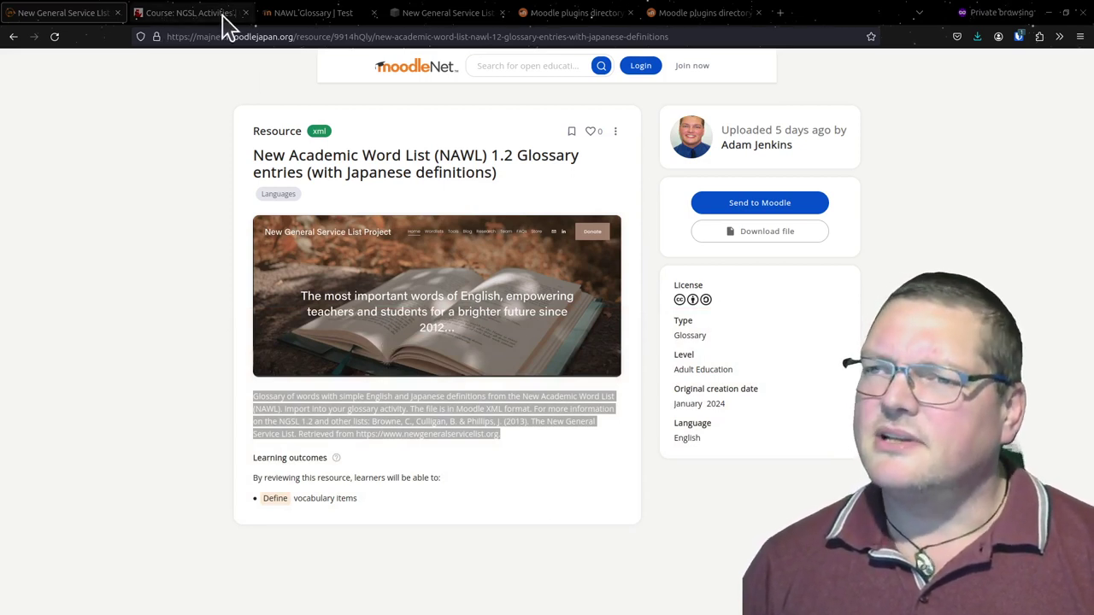
Switch to the NAWL Glossary, open its entry import form, and try to upload 042_NAWL_with_English_and_Japanese.xml from the RAM folder
click(297, 14)
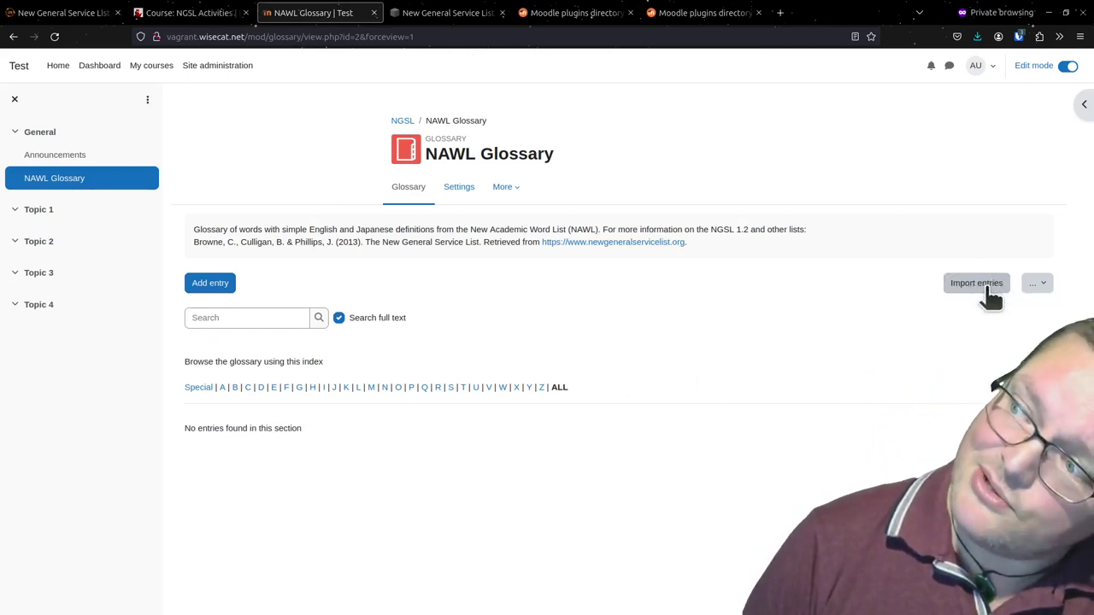
click(989, 291)
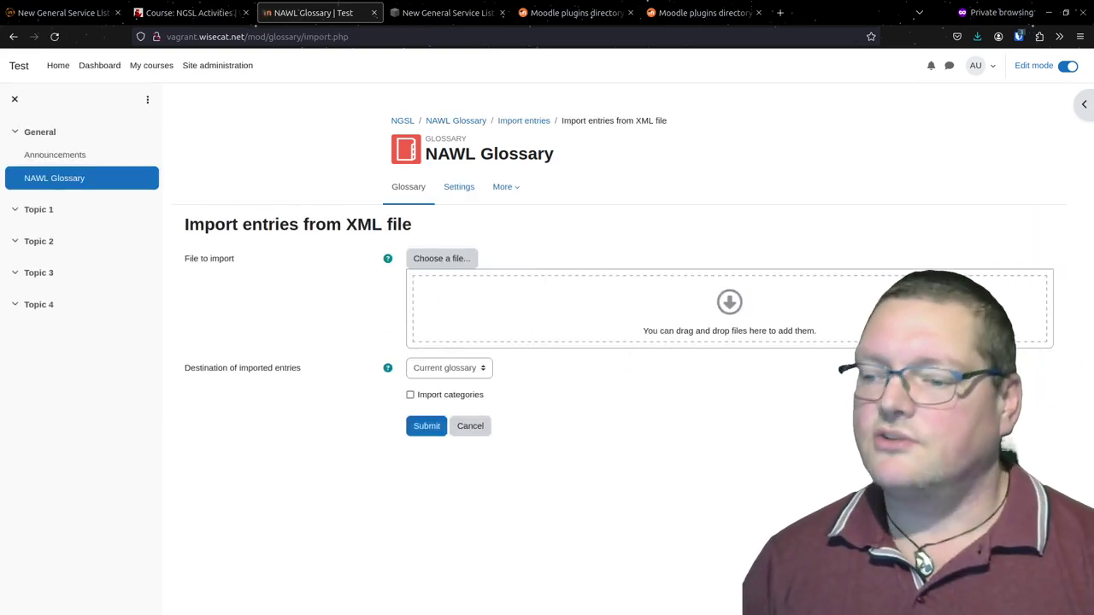
drag(668, 455, 675, 440)
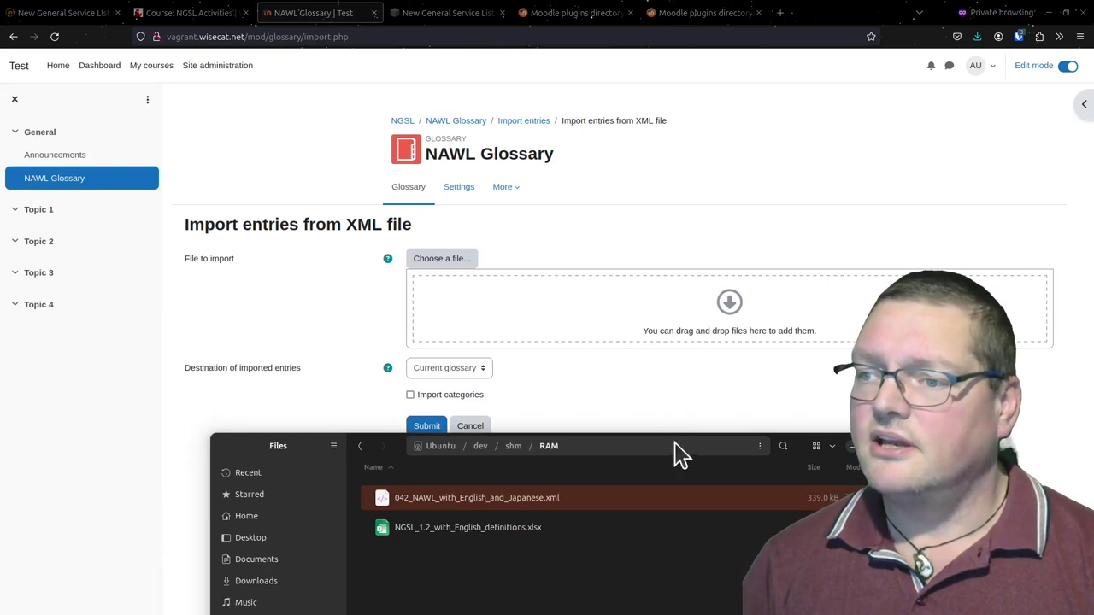
drag(516, 499, 572, 317)
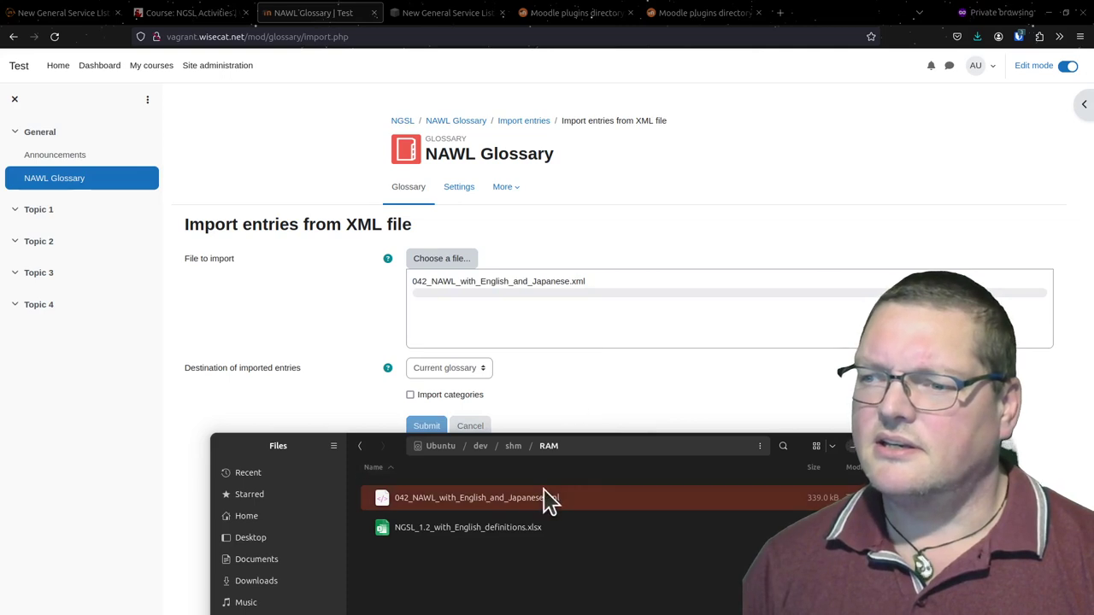
click(889, 445)
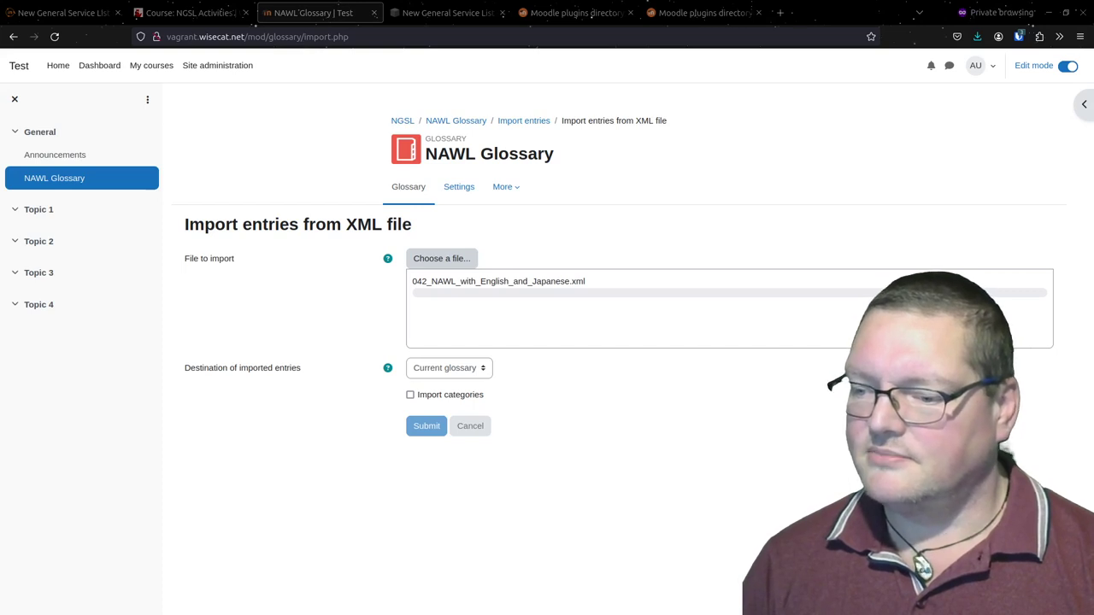
drag(854, 307, 599, 308)
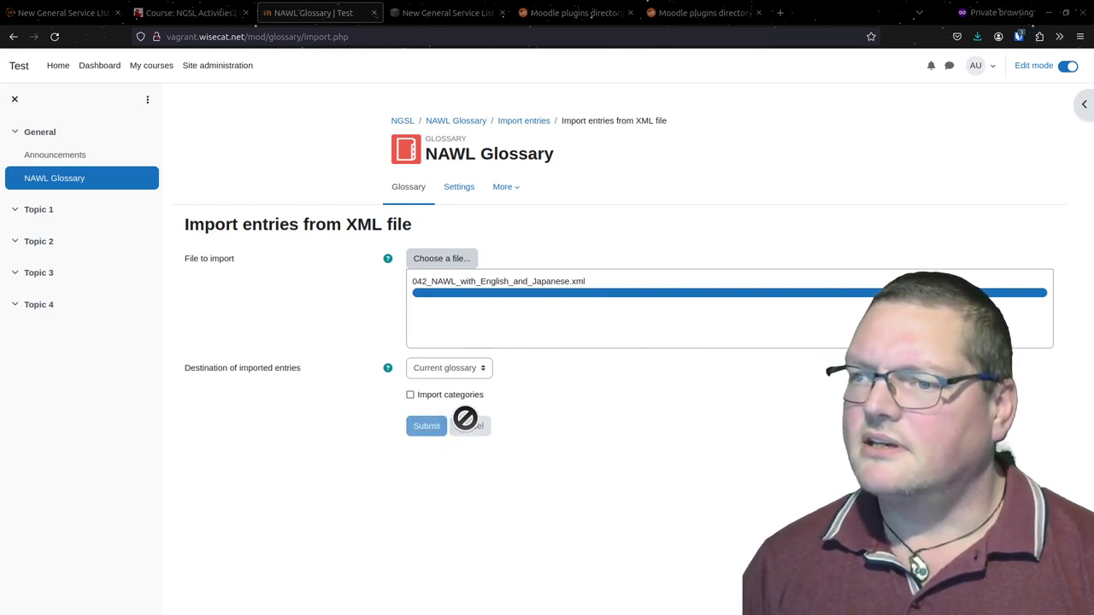
Reload the import page with its data resent, continue back to the NAWL Glossary, and reopen its entry import form
click(53, 36)
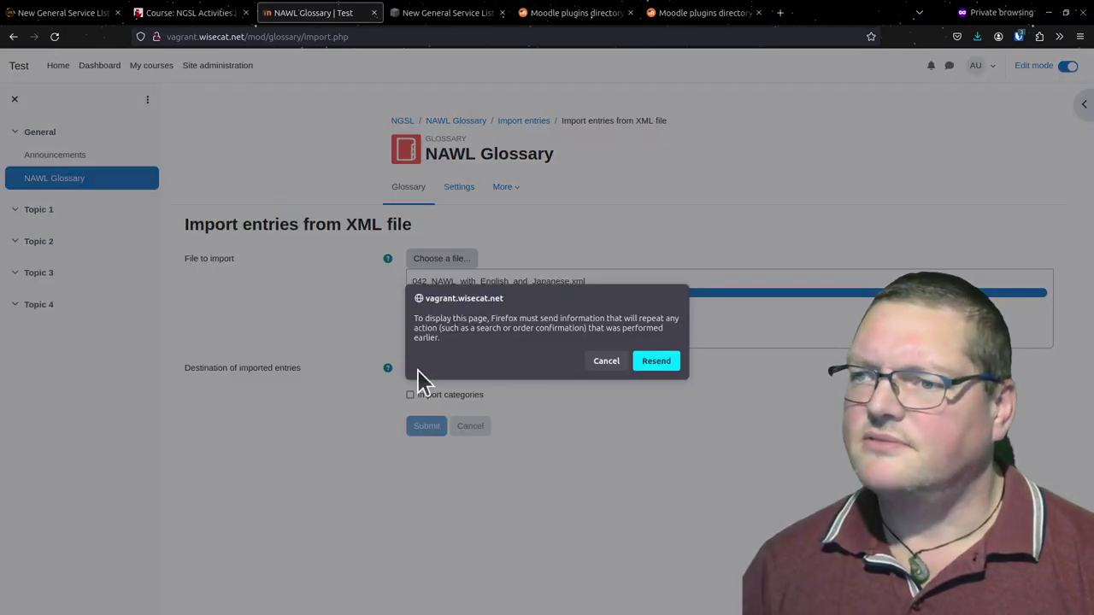
click(647, 367)
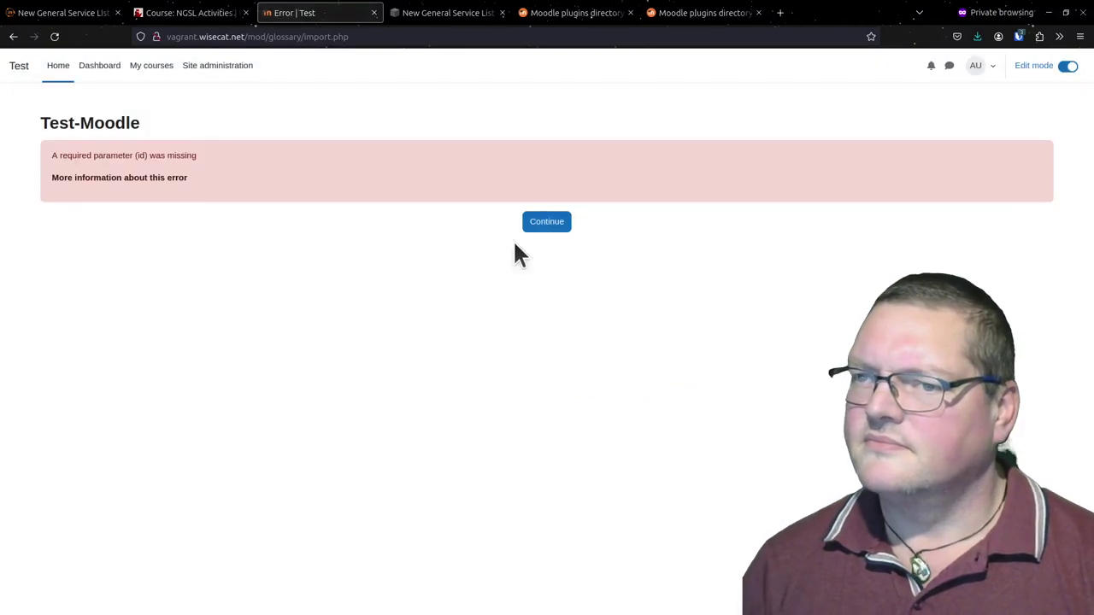
click(547, 224)
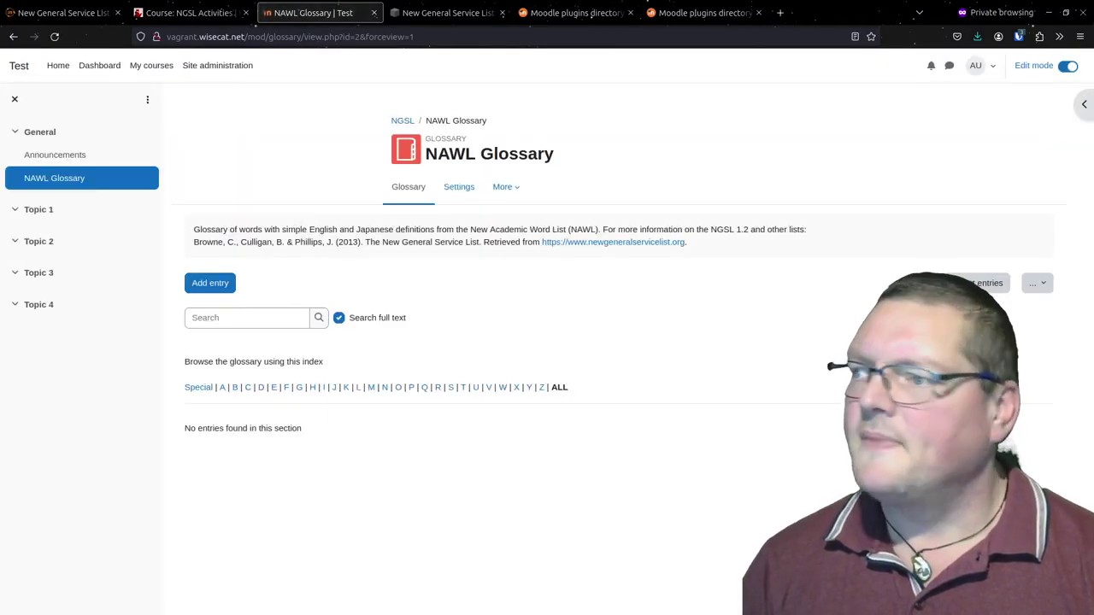
click(983, 282)
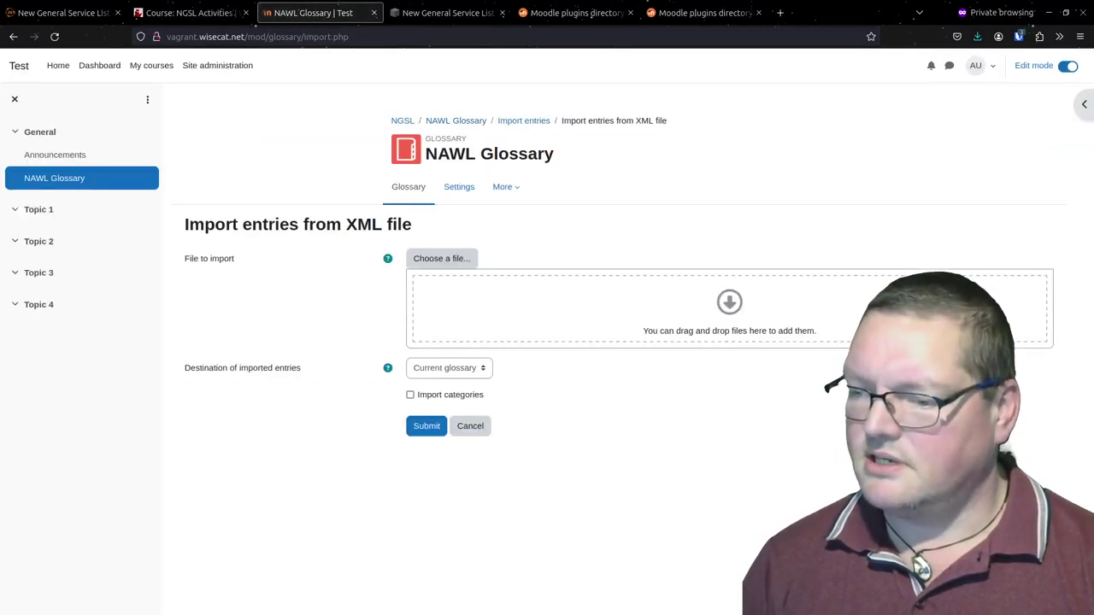
Import the entries of 042_NAWL_with_English_and_Japanese.xml into the current NAWL Glossary
drag(608, 420, 537, 304)
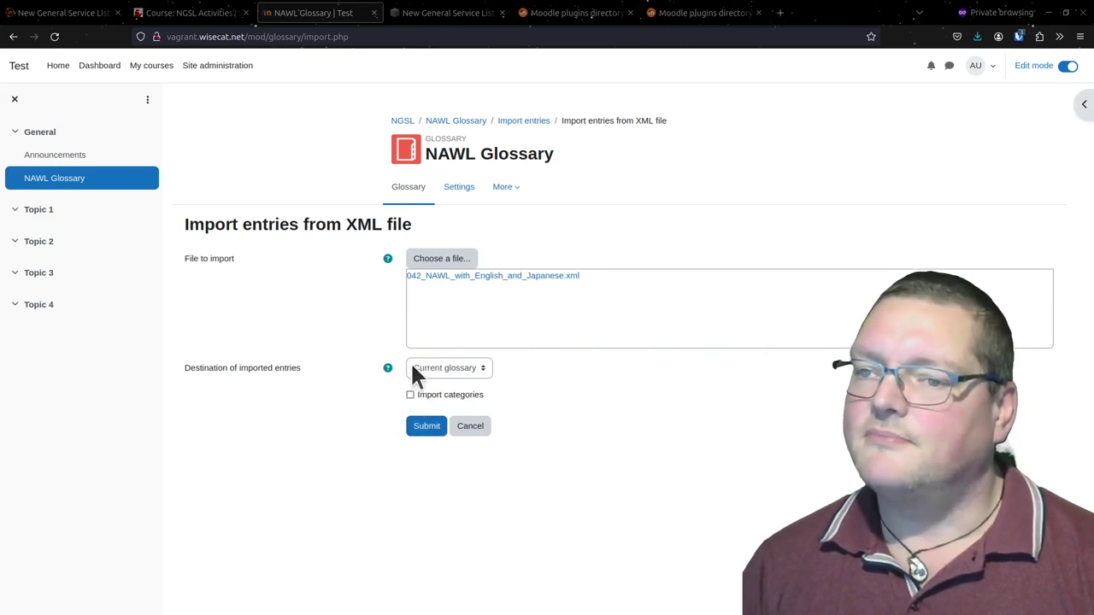
click(425, 427)
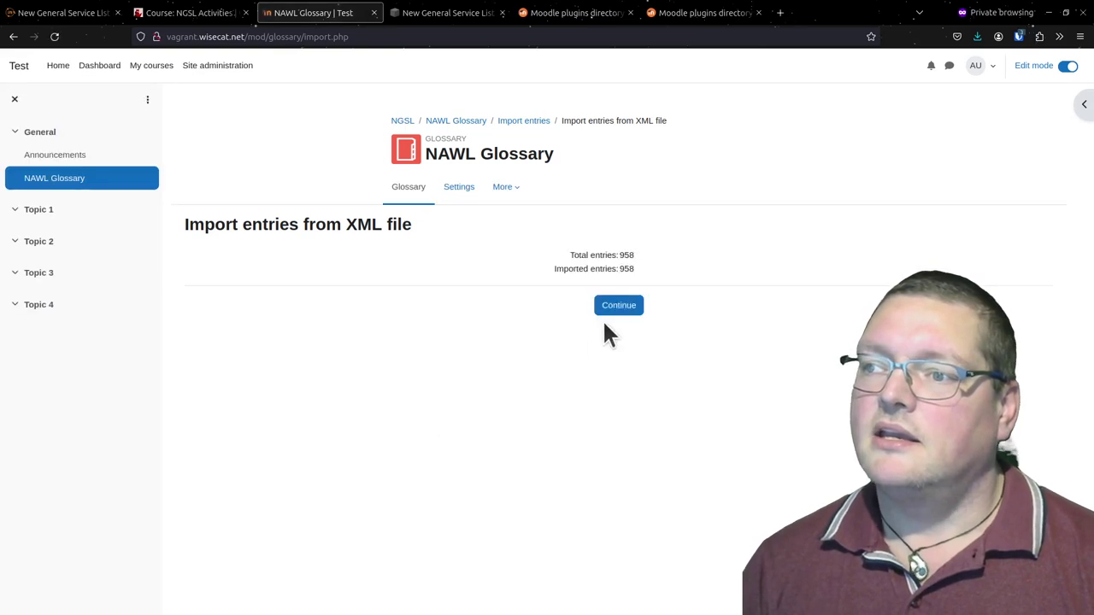
Check the total and imported entry counts of the glossary import with the page enlarged to 160%
drag(608, 255, 681, 261)
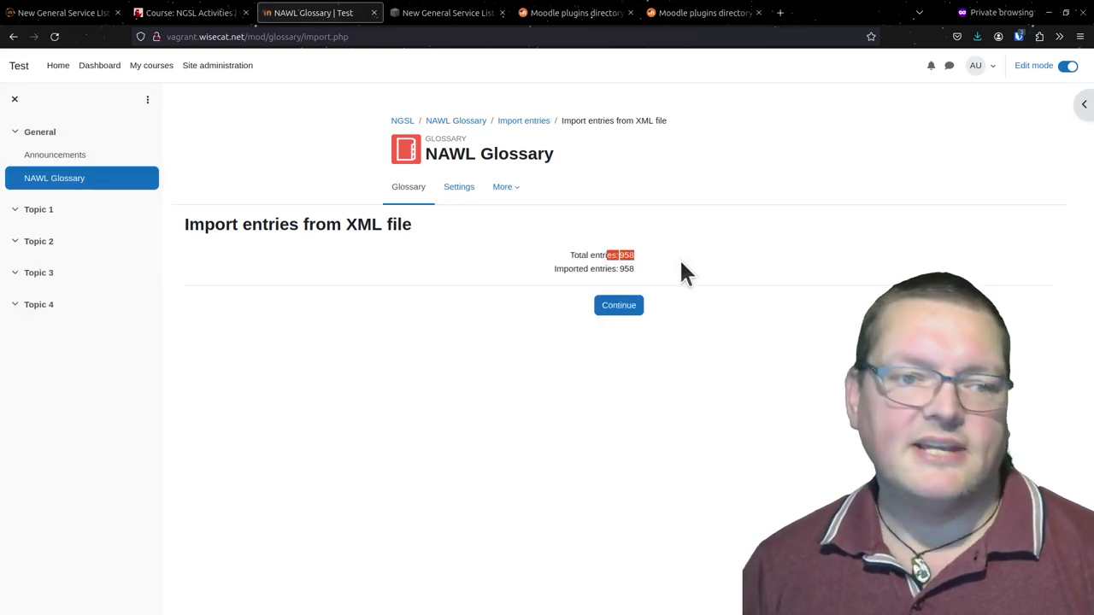
key(ctrl+plus)
key(ctrl+plus)
key(ctrl+plus)
key(ctrl+plus)
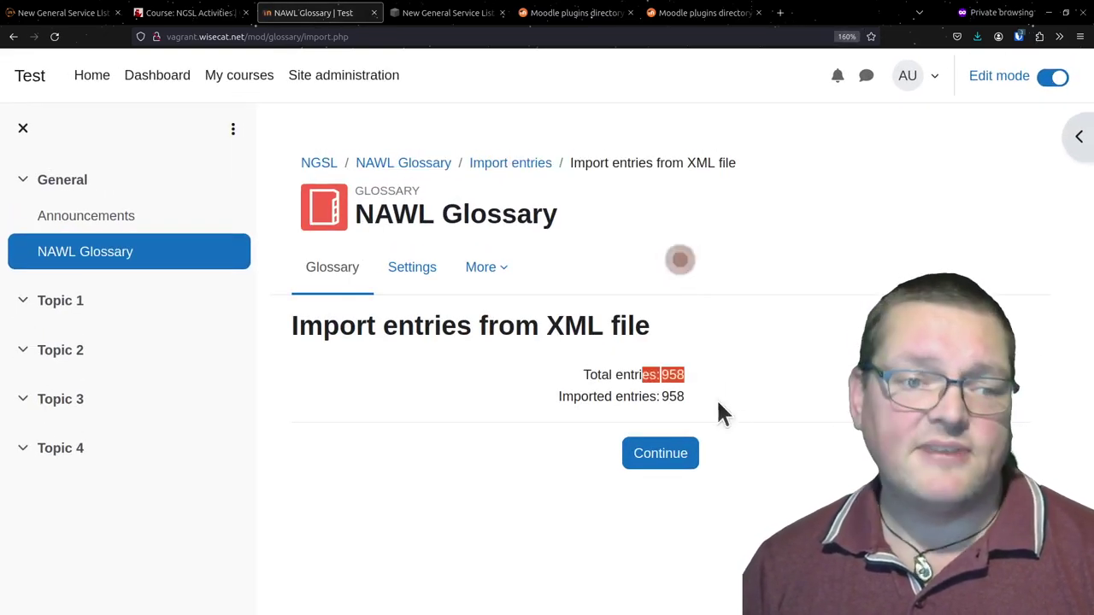
click(492, 470)
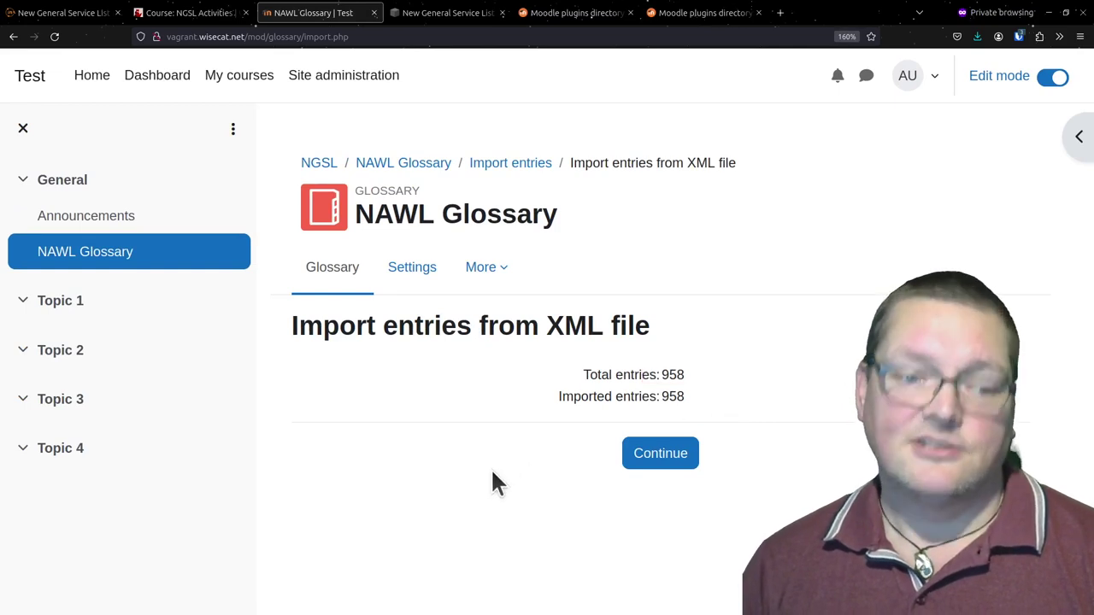
Continue to the NAWL Glossary and look through its imported English and Japanese entries
click(642, 458)
scroll(639, 462, down, 4)
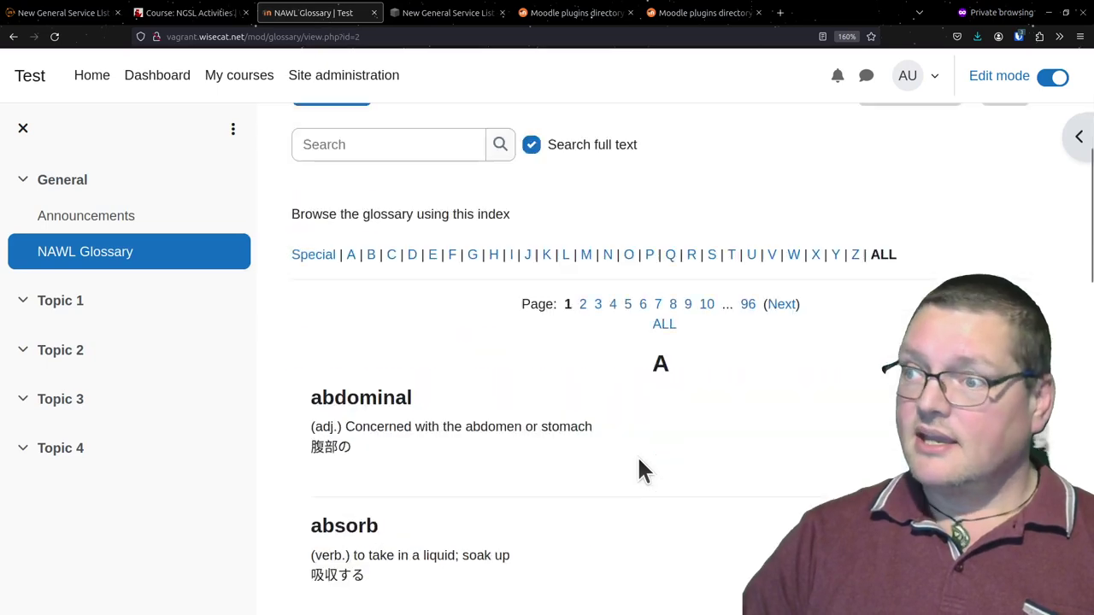
scroll(642, 470, down, 3)
scroll(399, 308, down, 10)
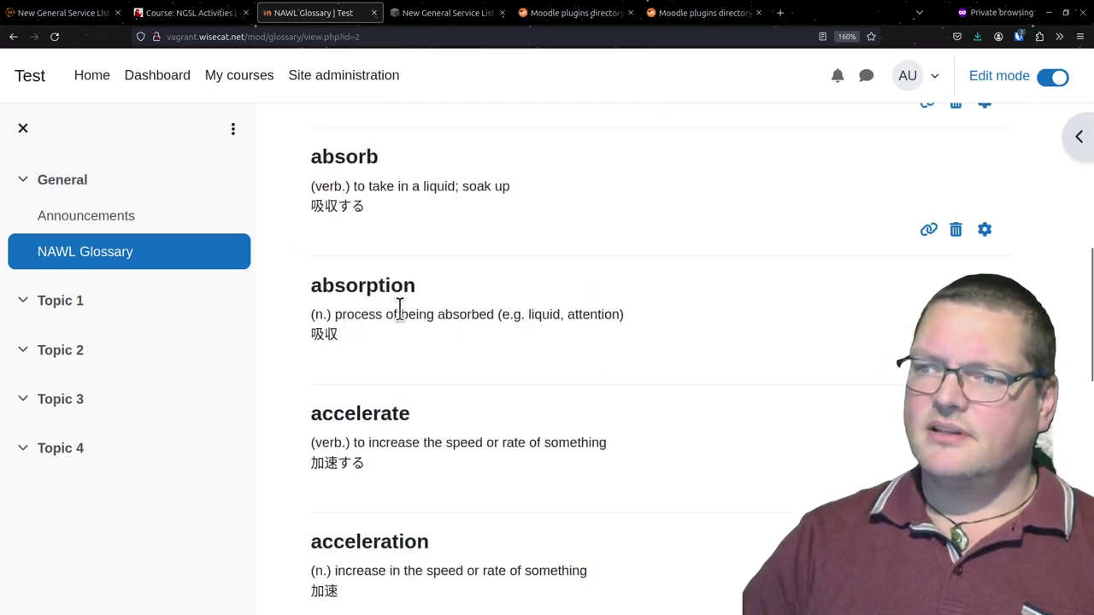
scroll(399, 314, up, 6)
scroll(398, 317, up, 15)
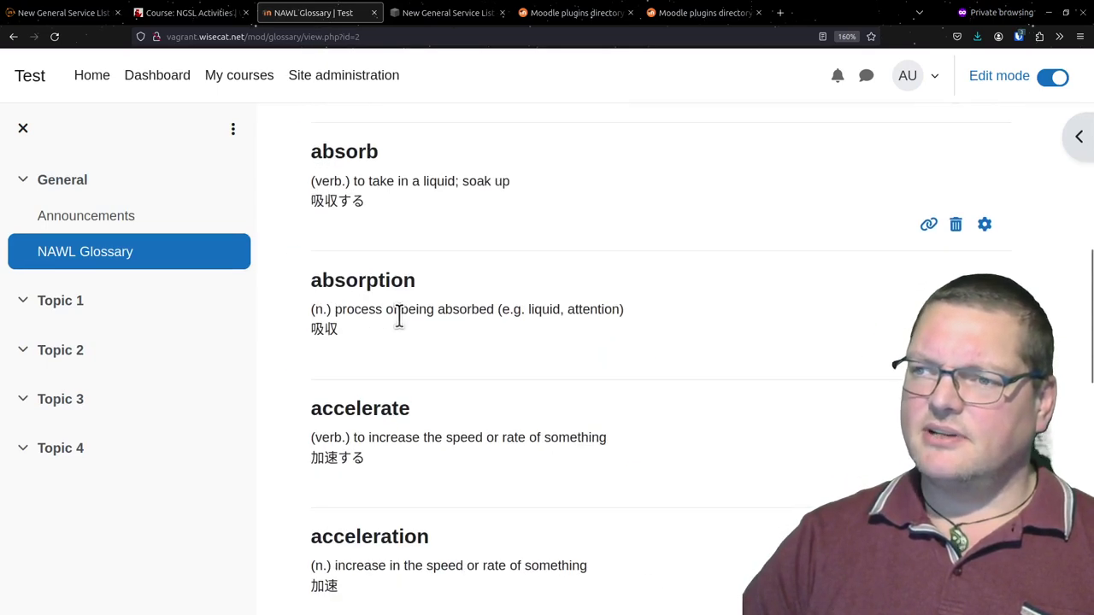
Copy the term "acceleration" from its entry in the NAWL Glossary
click(65, 12)
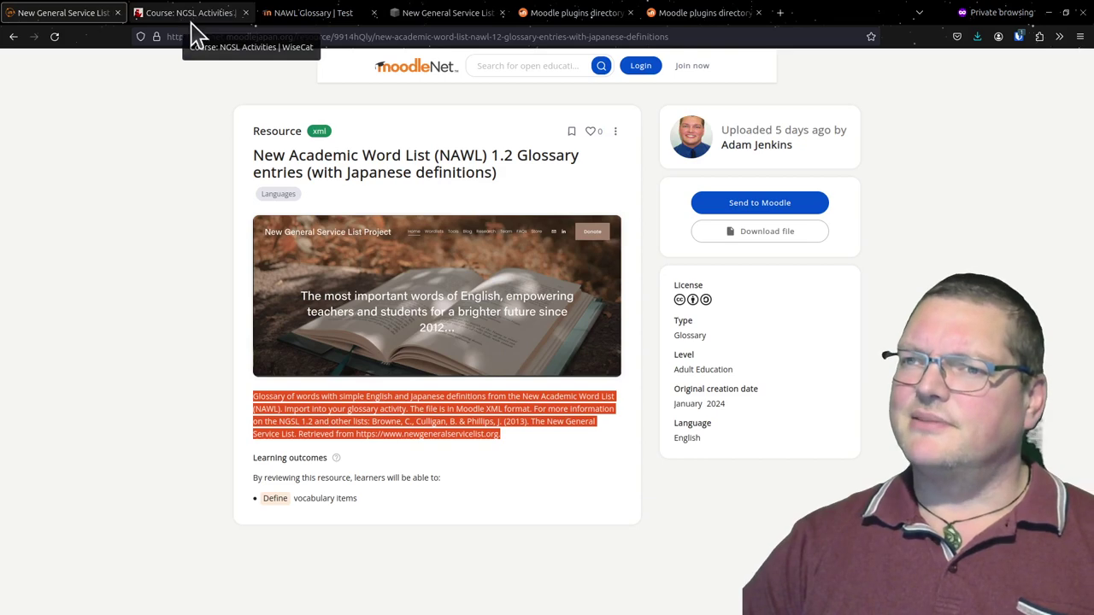
click(318, 15)
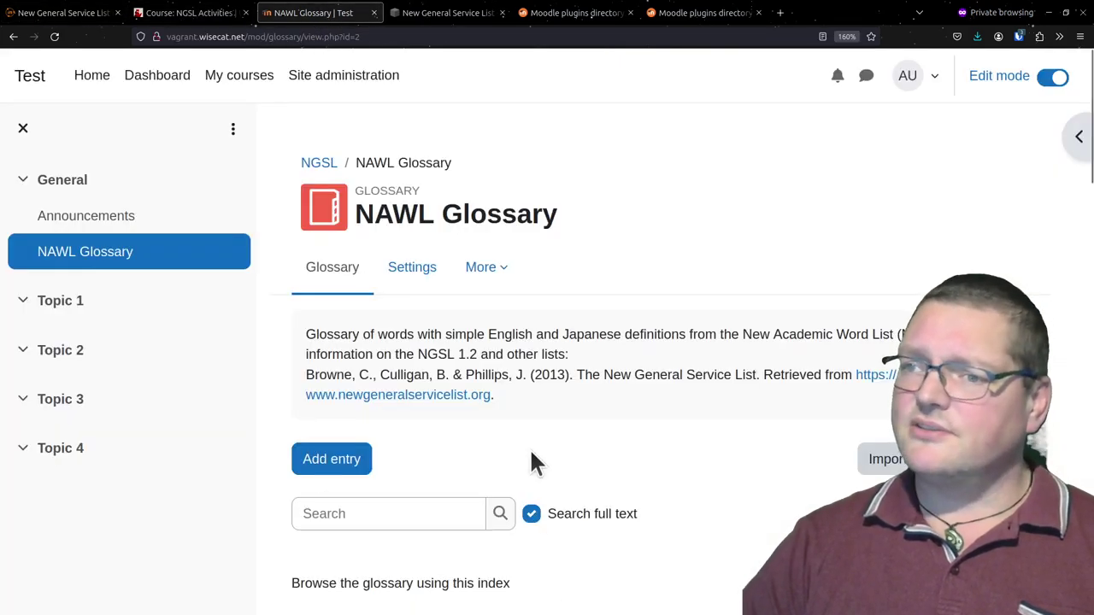
scroll(619, 427, down, 7)
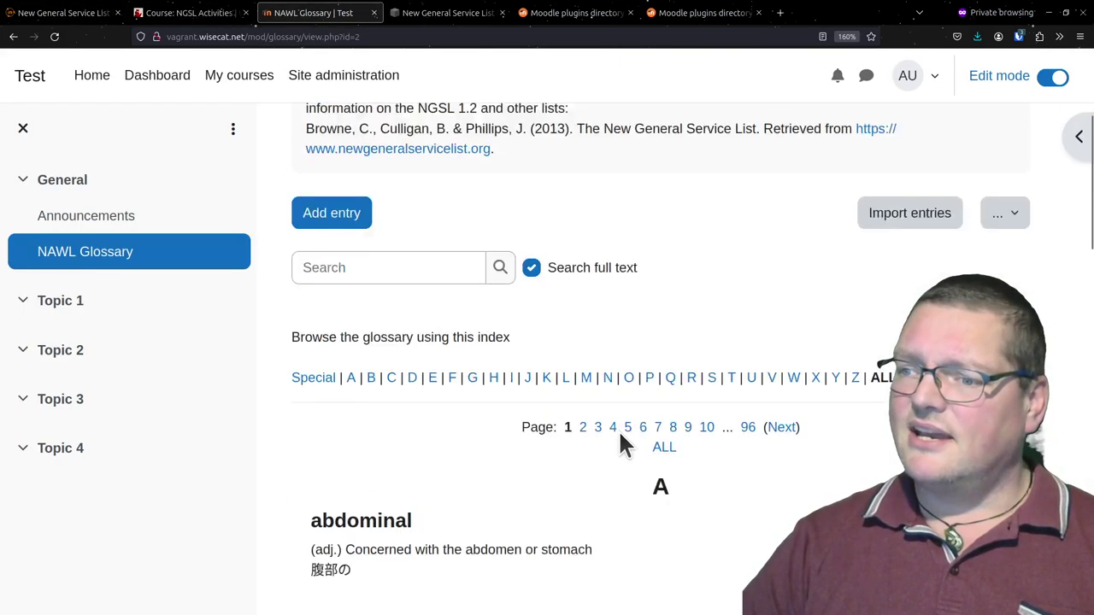
scroll(619, 427, down, 3)
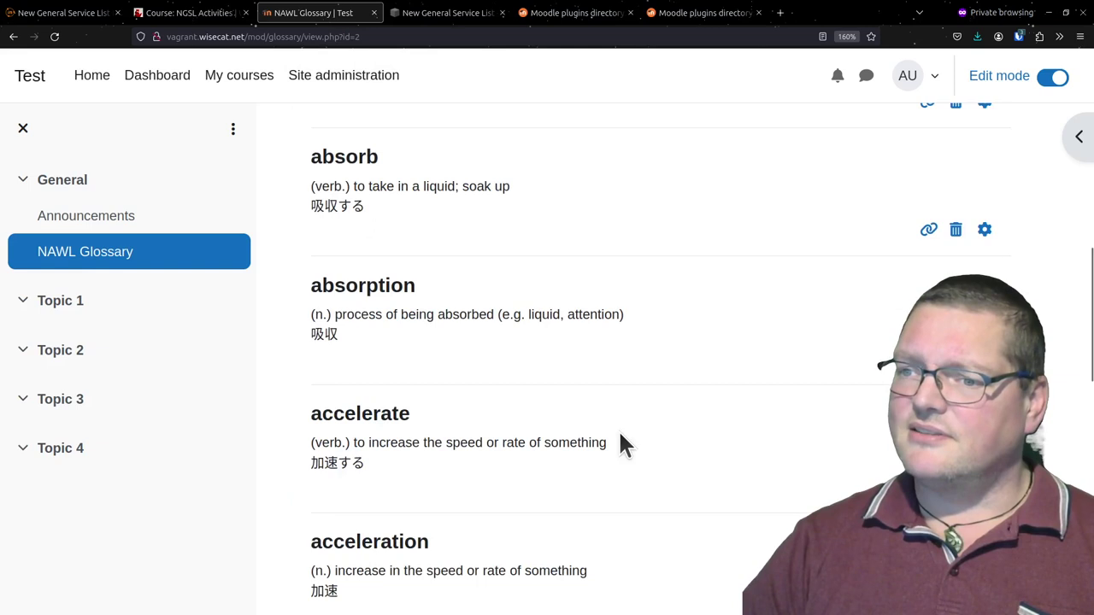
double_click(354, 288)
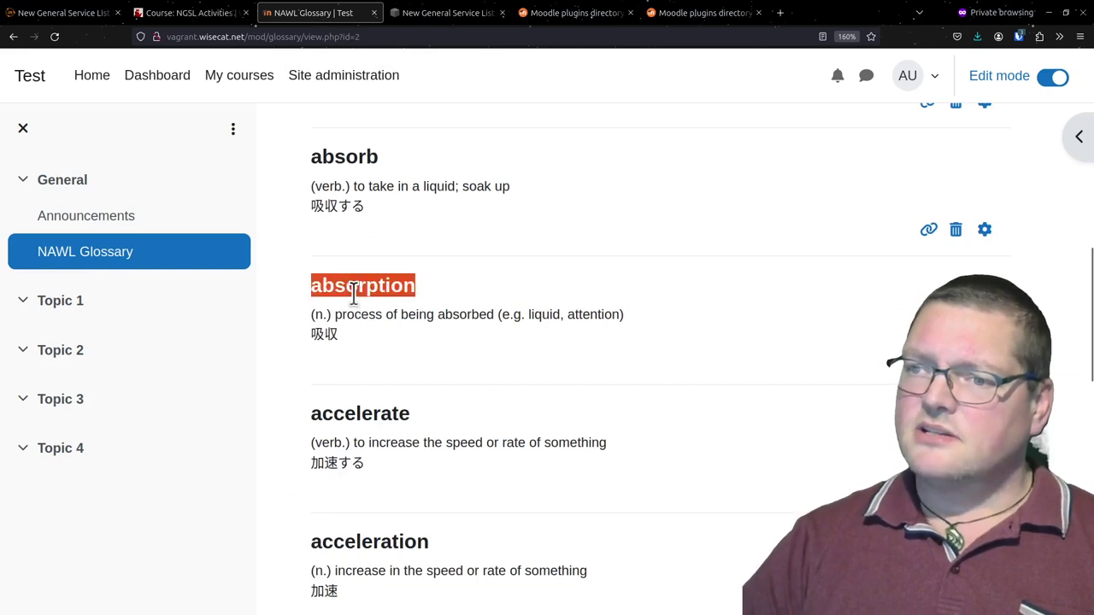
double_click(388, 535)
key(ctrl+c)
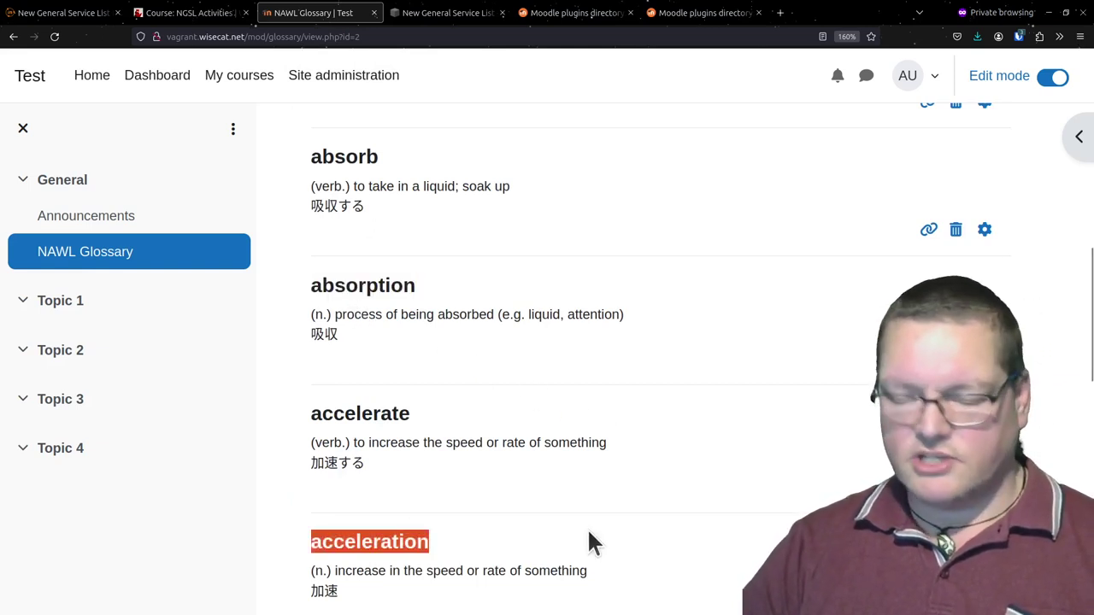
Return to the NGSL course and start adding a Text and media area to its General section
key(Home)
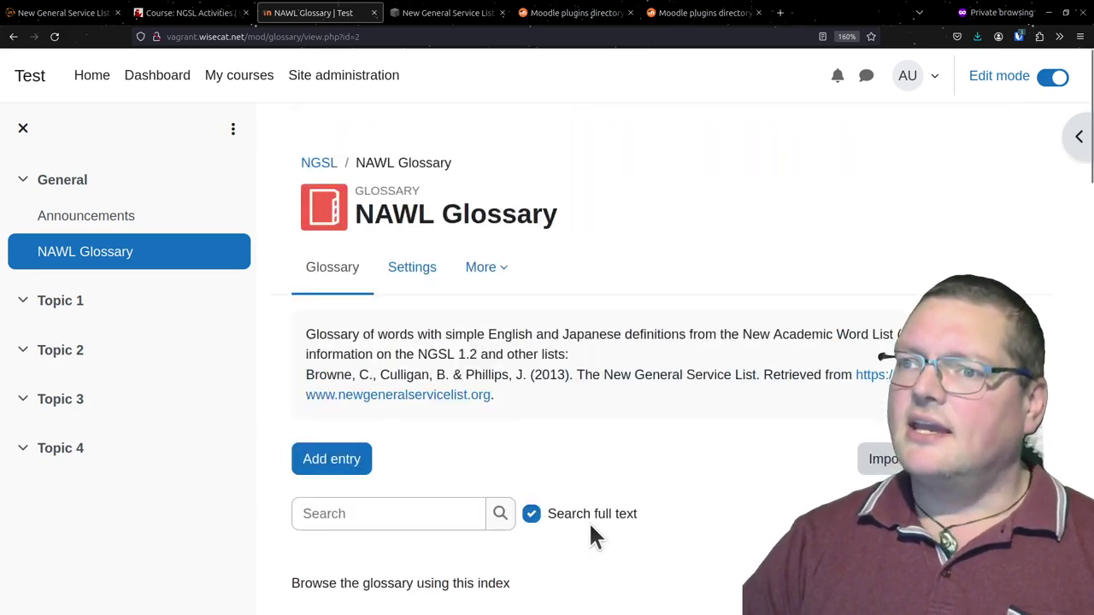
click(324, 167)
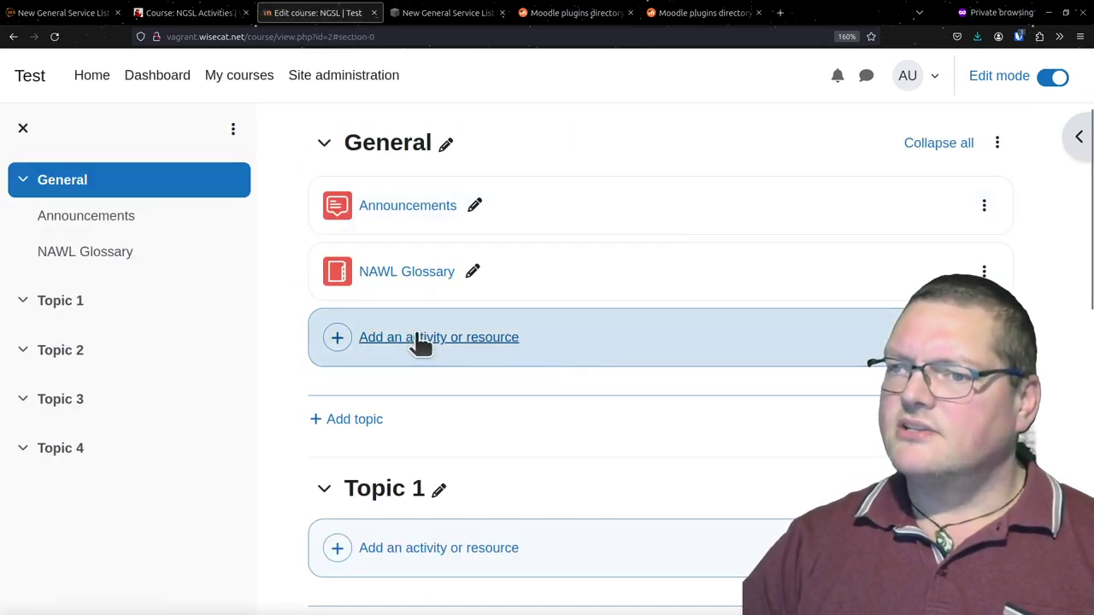
click(419, 340)
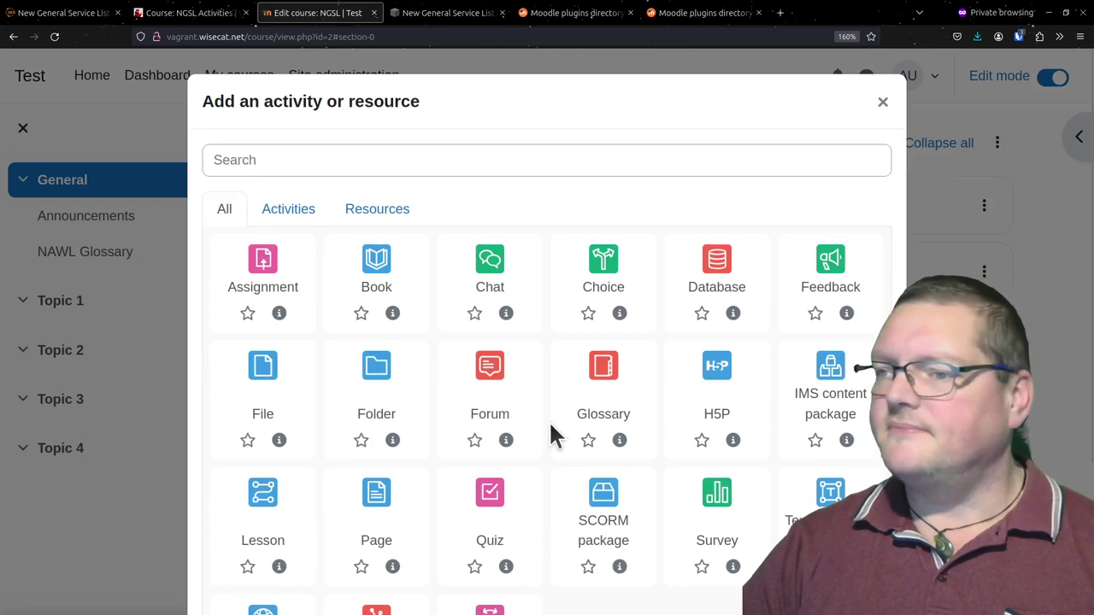
scroll(550, 432, down, 2)
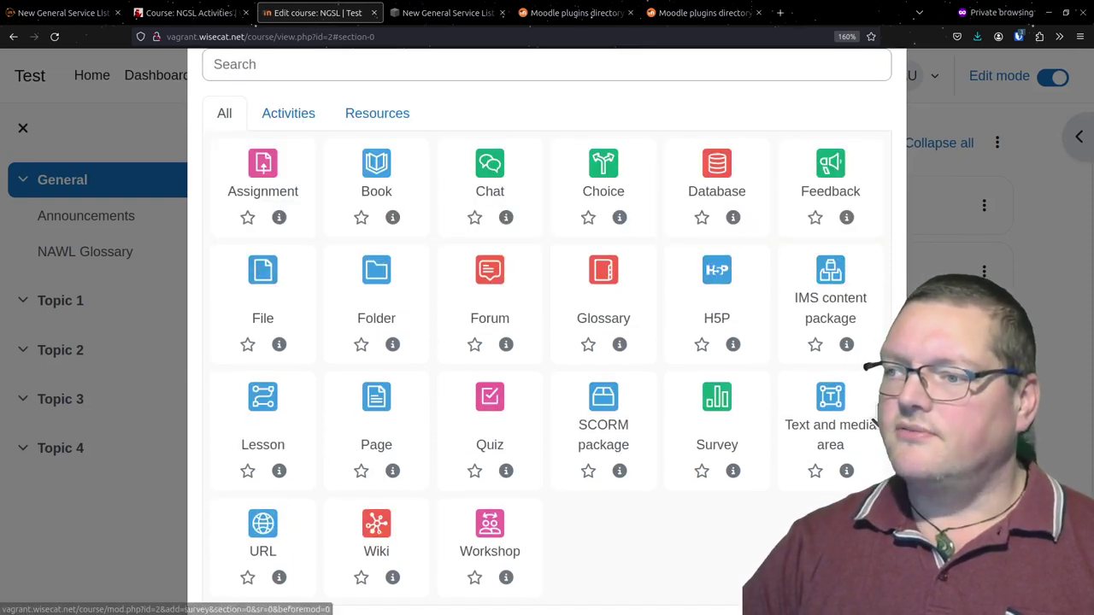
click(830, 403)
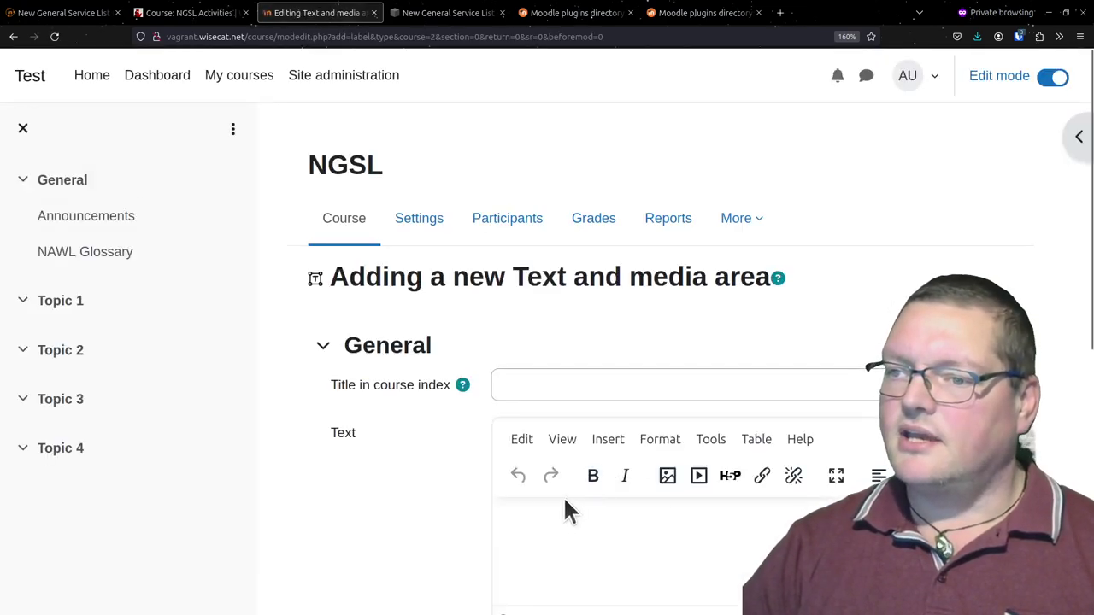
Paste "acceleration" as the area's text and set its title in the course index to "Test word"
scroll(312, 513, down, 3)
click(581, 318)
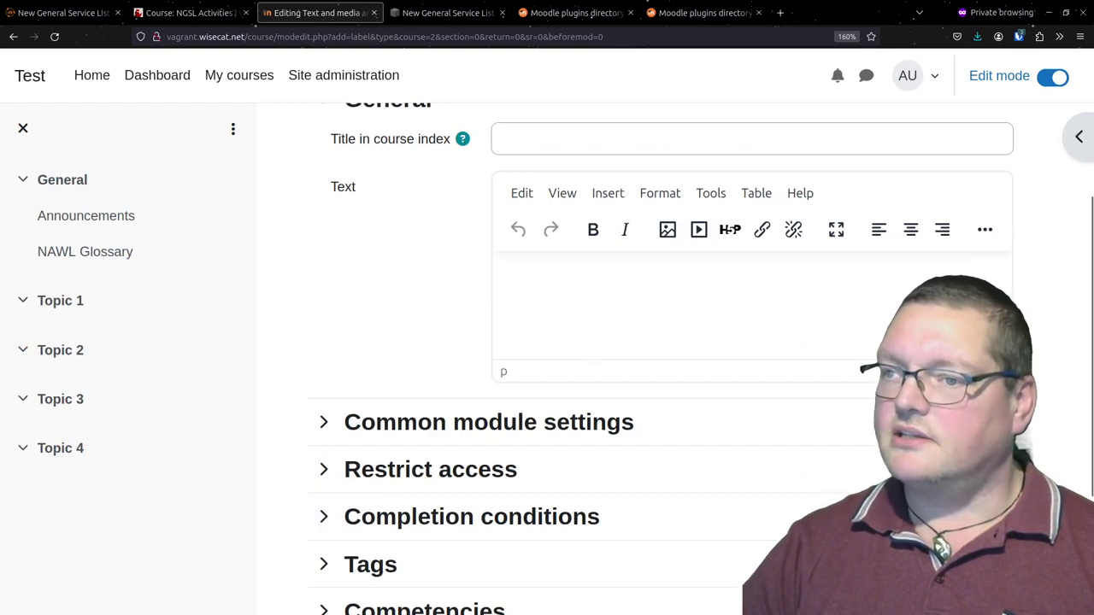
key(ctrl+v)
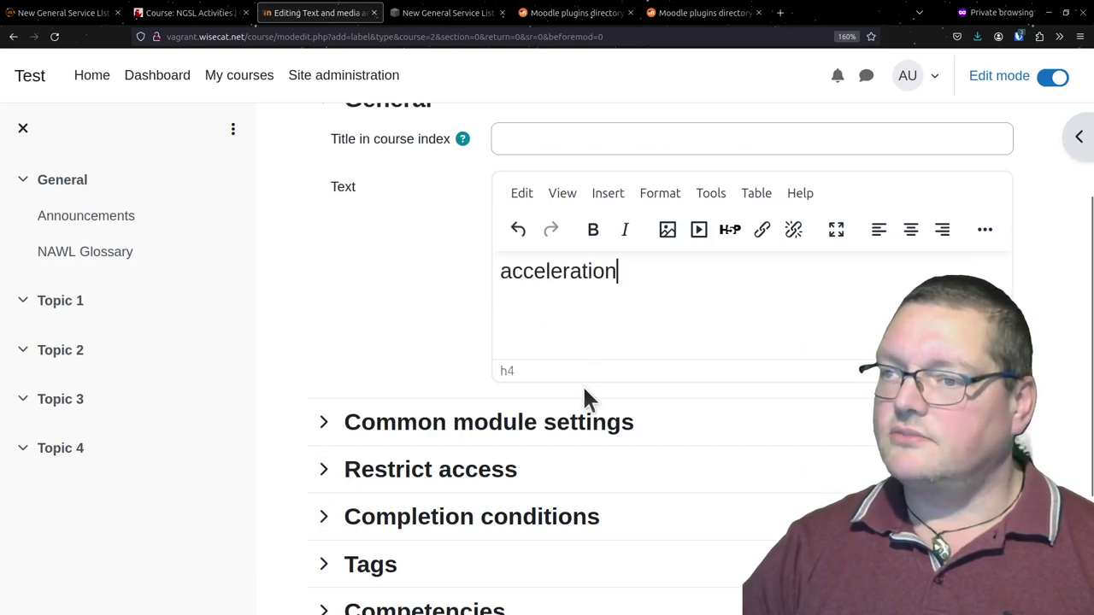
click(524, 139)
text(Test word)
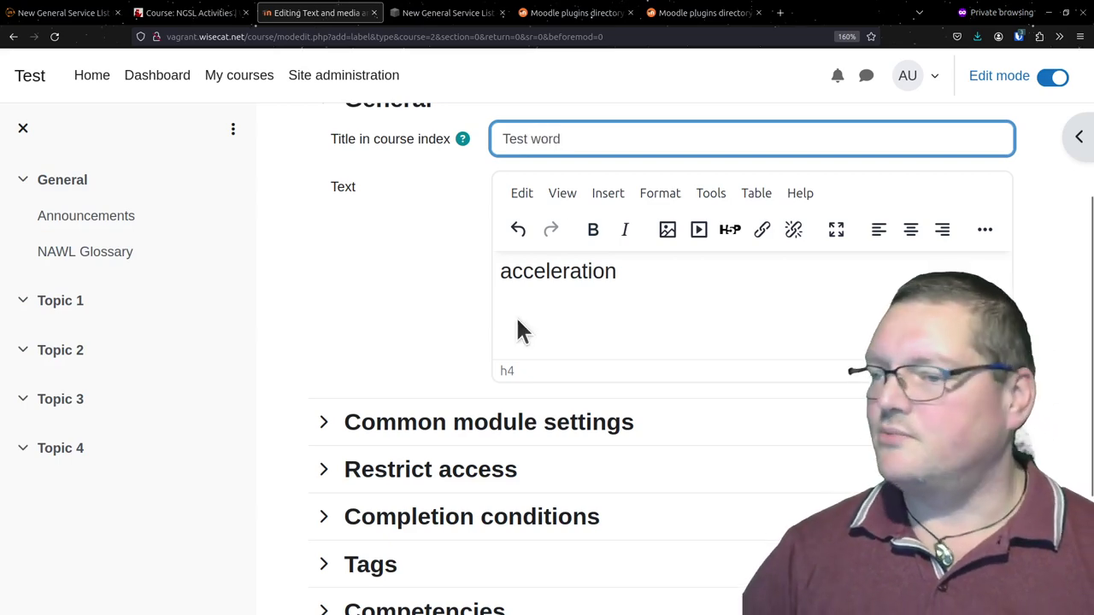
Save the new Text and media area and return to the course
scroll(517, 325, down, 3)
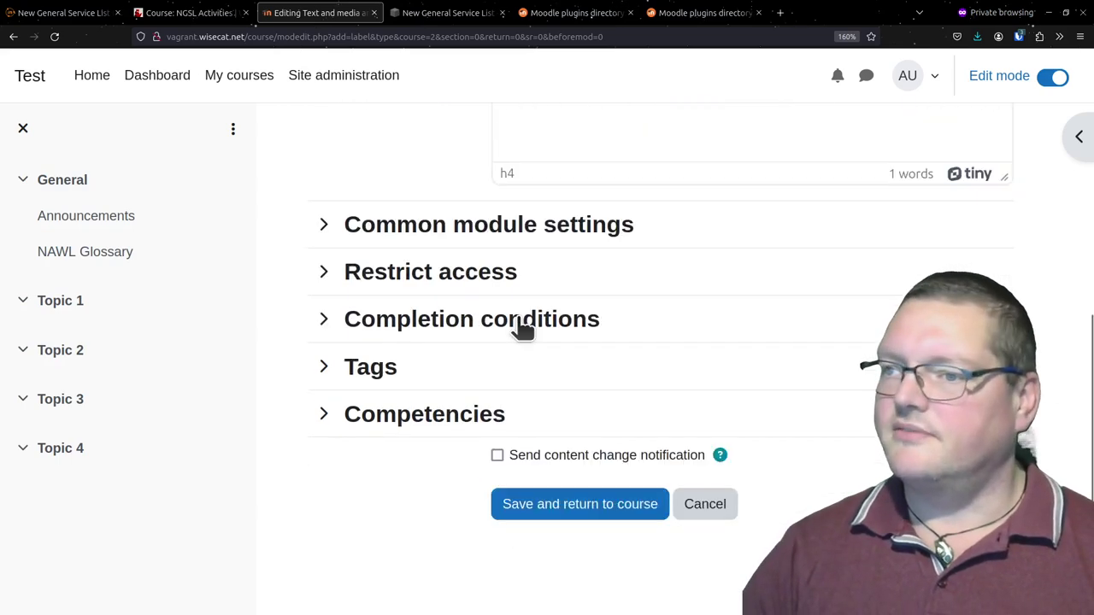
scroll(517, 325, up, 6)
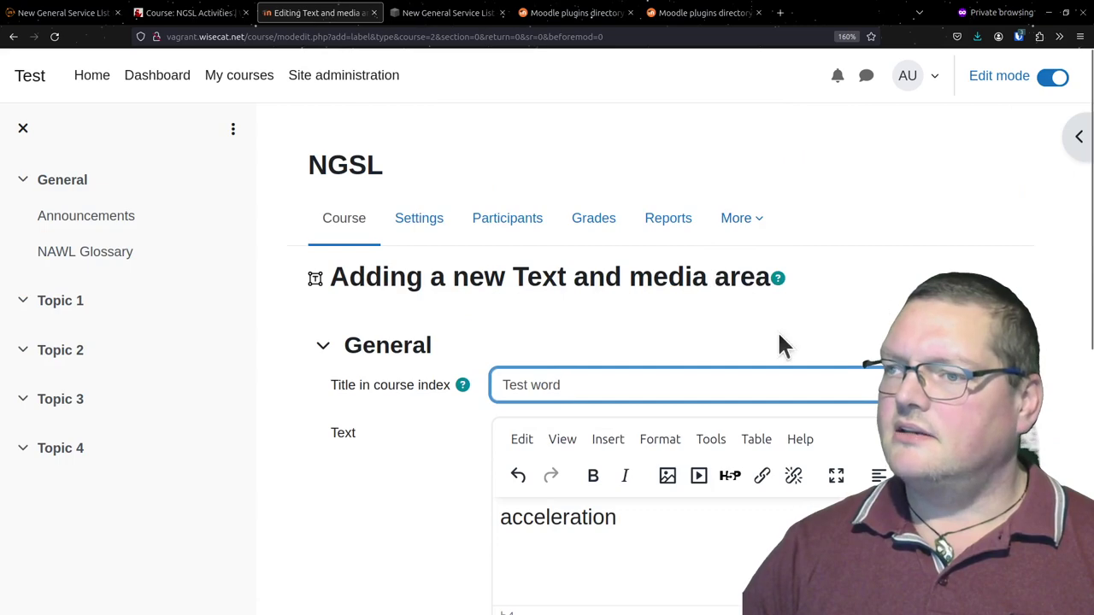
scroll(415, 547, down, 5)
click(637, 519)
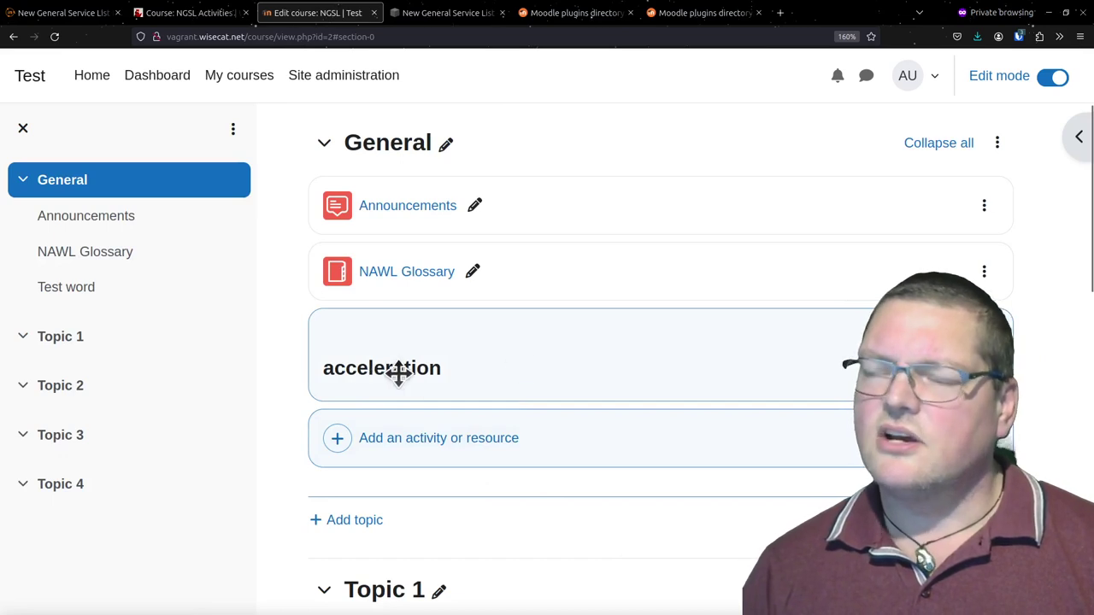
Turn off edit mode and check whether "acceleration" on the course page is linked to the glossary
click(1040, 77)
scroll(544, 373, down, 2)
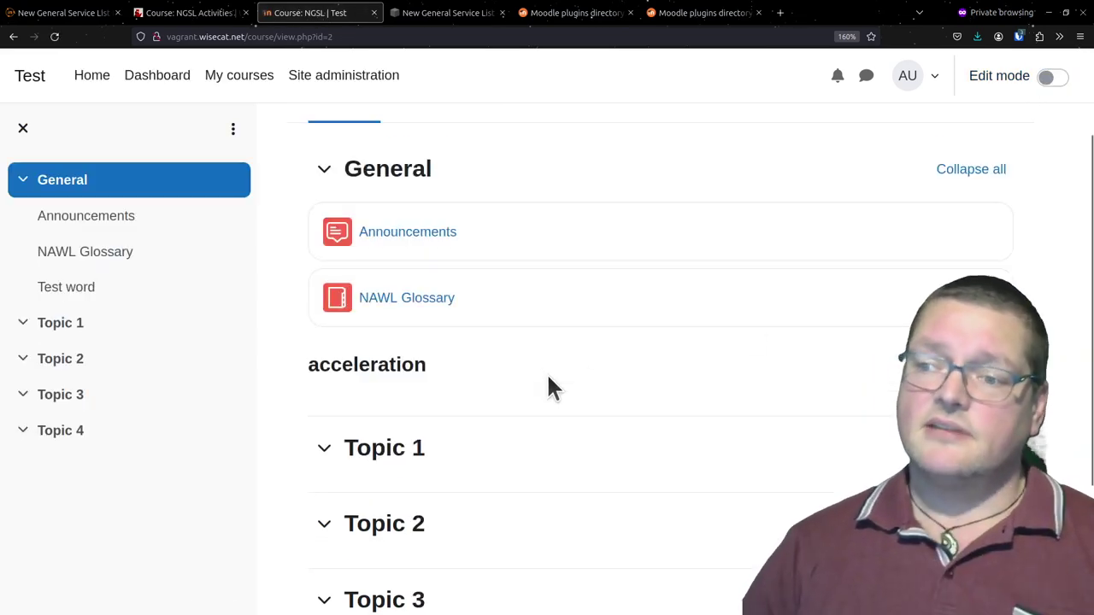
double_click(350, 363)
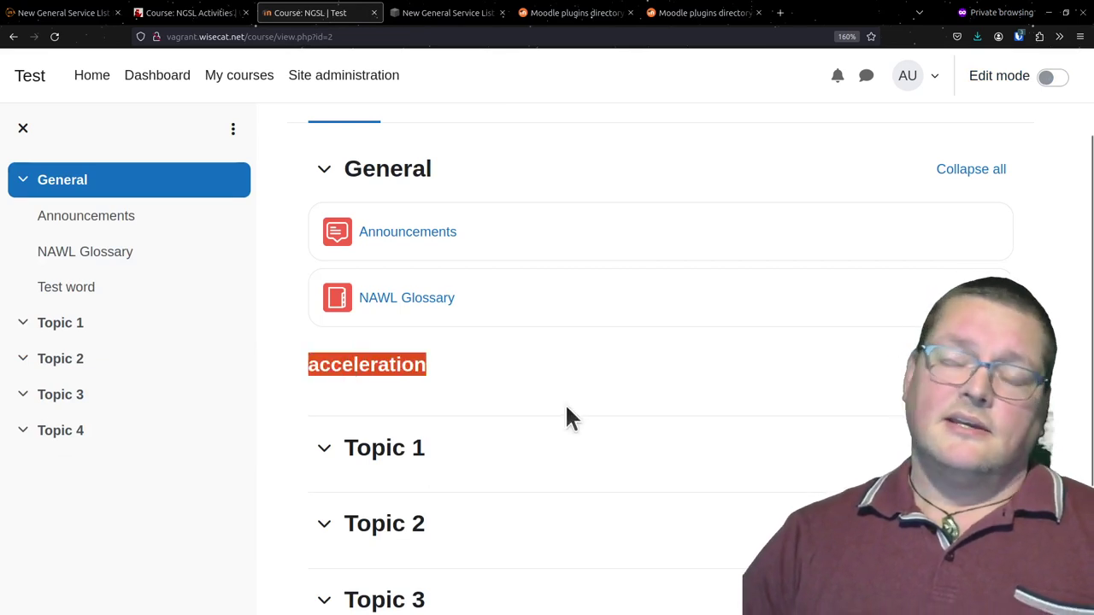
scroll(461, 440, up, 2)
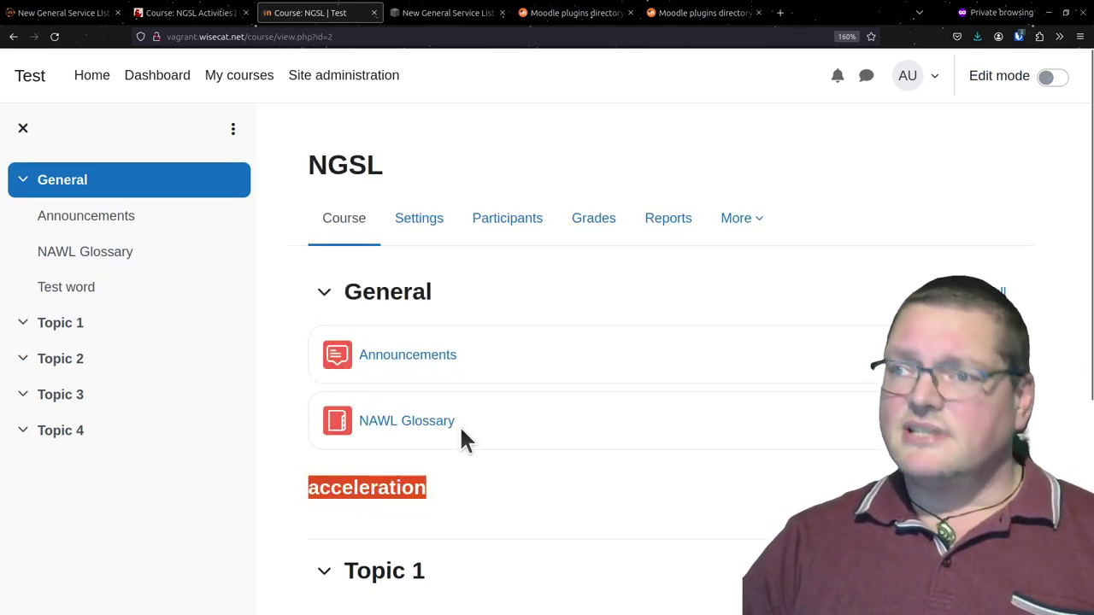
Open the NGSL course's filter settings and check the list for a glossary auto-linking filter
click(738, 224)
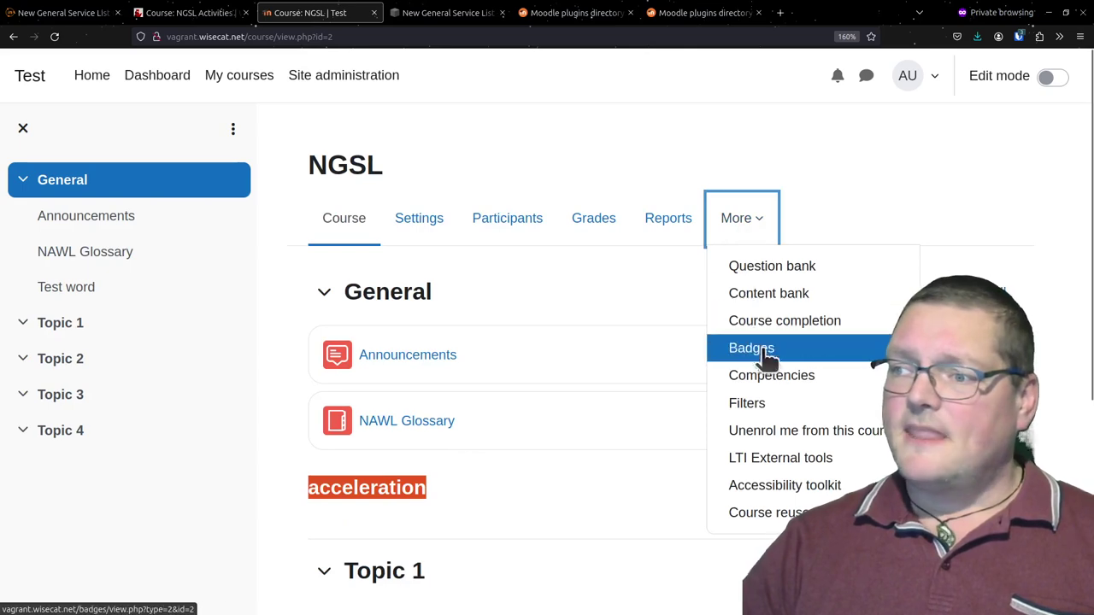
click(773, 402)
scroll(735, 410, down, 3)
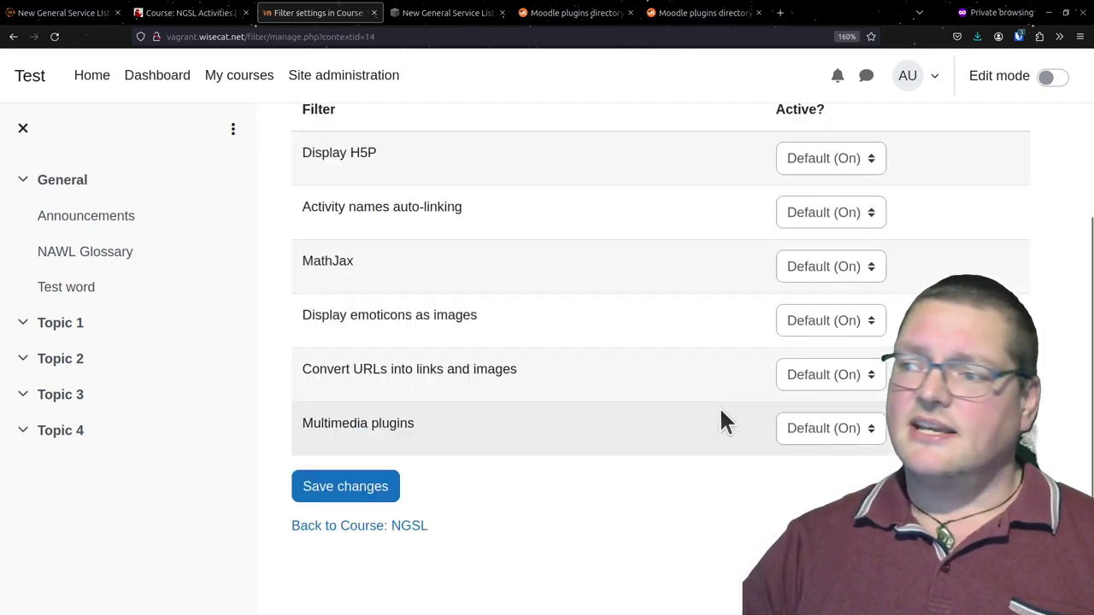
scroll(432, 226, up, 2)
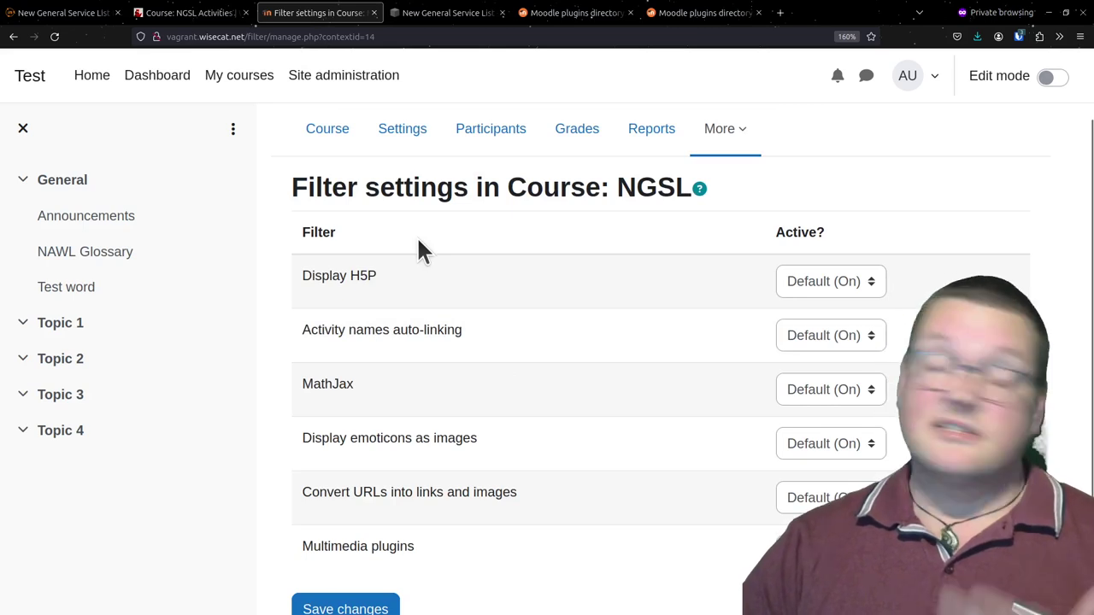
Open the site-wide Manage filters page among the plugin settings in Site administration
click(379, 97)
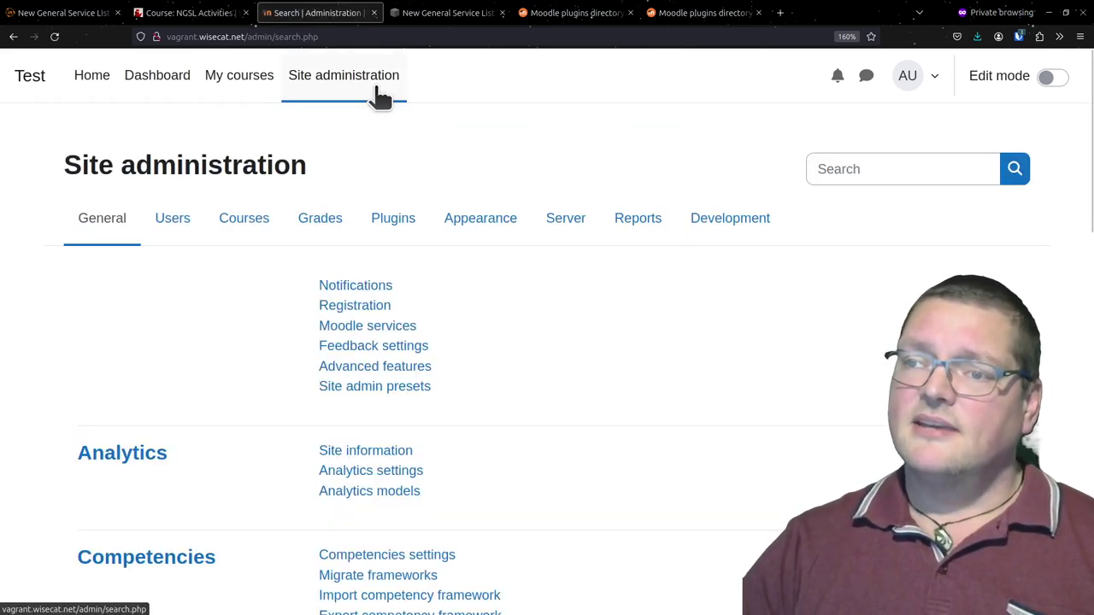
click(398, 224)
scroll(399, 227, down, 15)
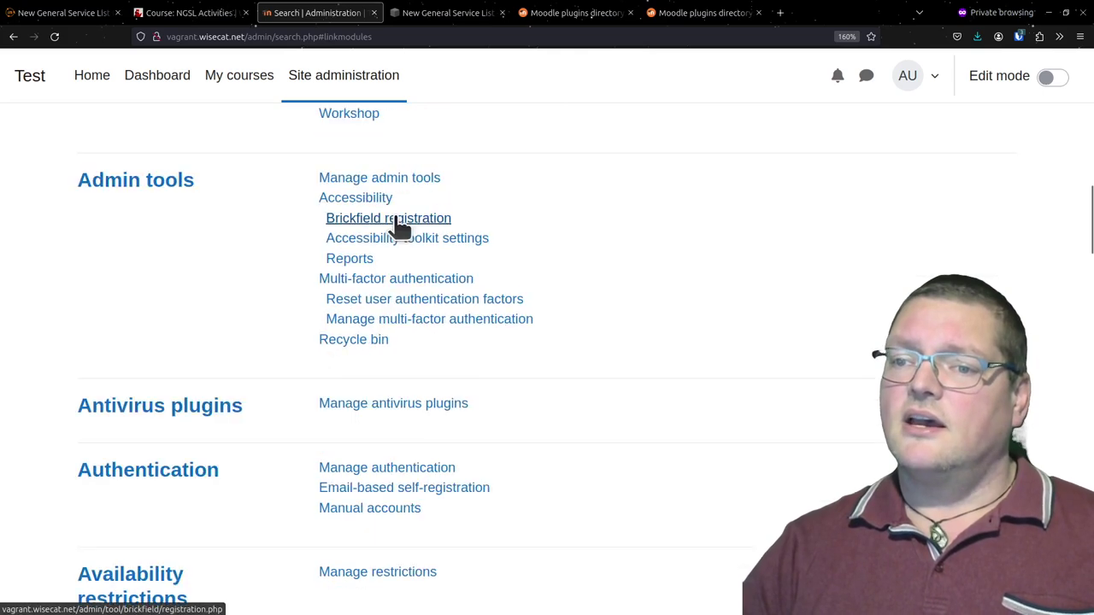
scroll(398, 224, down, 15)
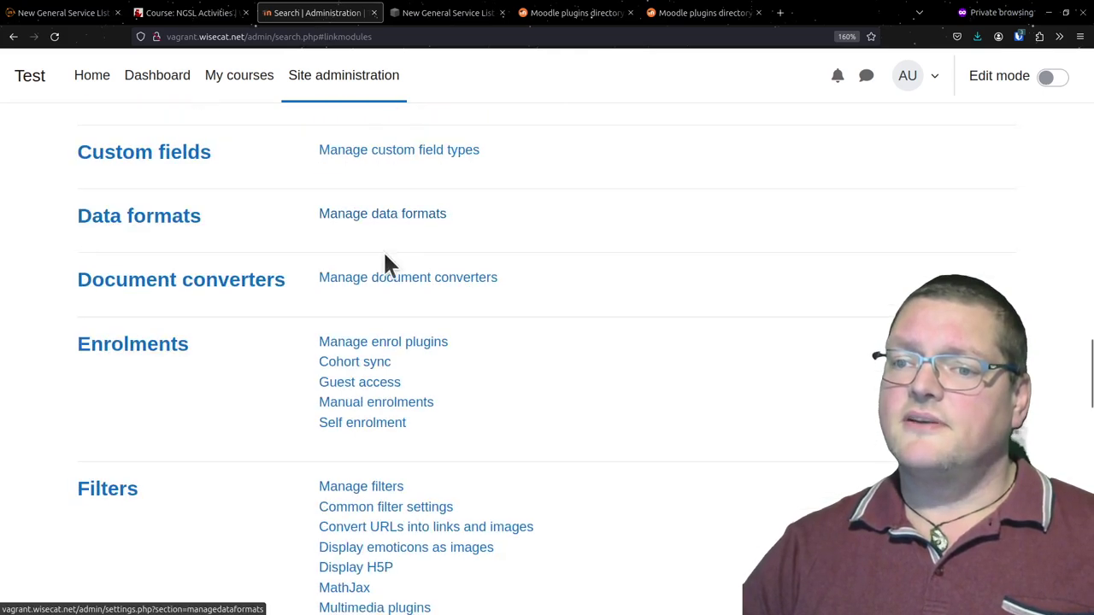
scroll(383, 265, down, 5)
click(391, 243)
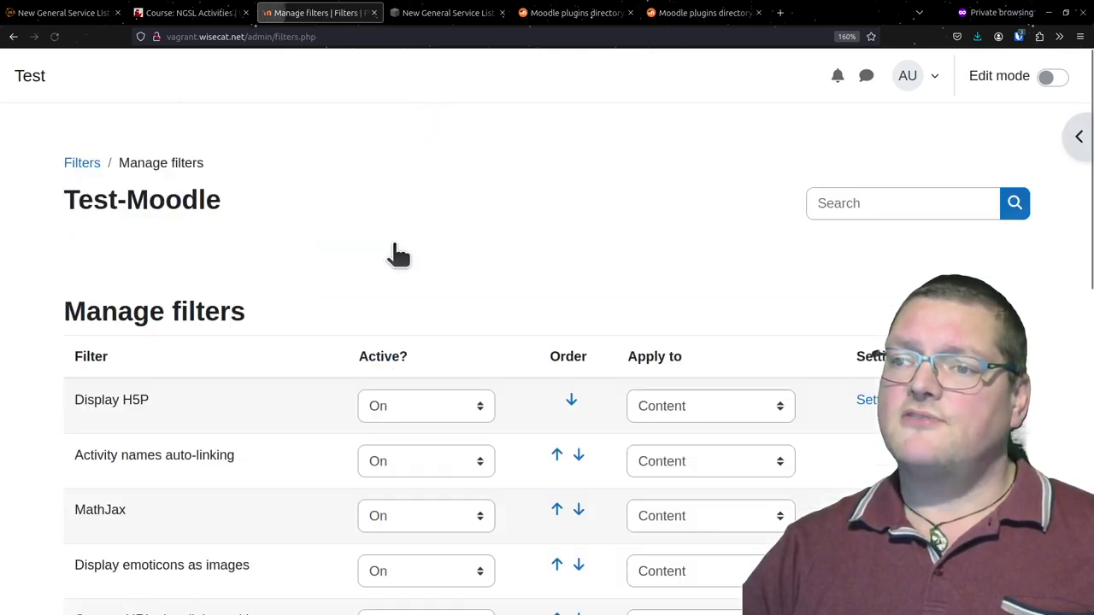
Set the site-wide Glossary auto-linking filter to "Off, but available" and check its new entry in the filter list
scroll(390, 249, down, 10)
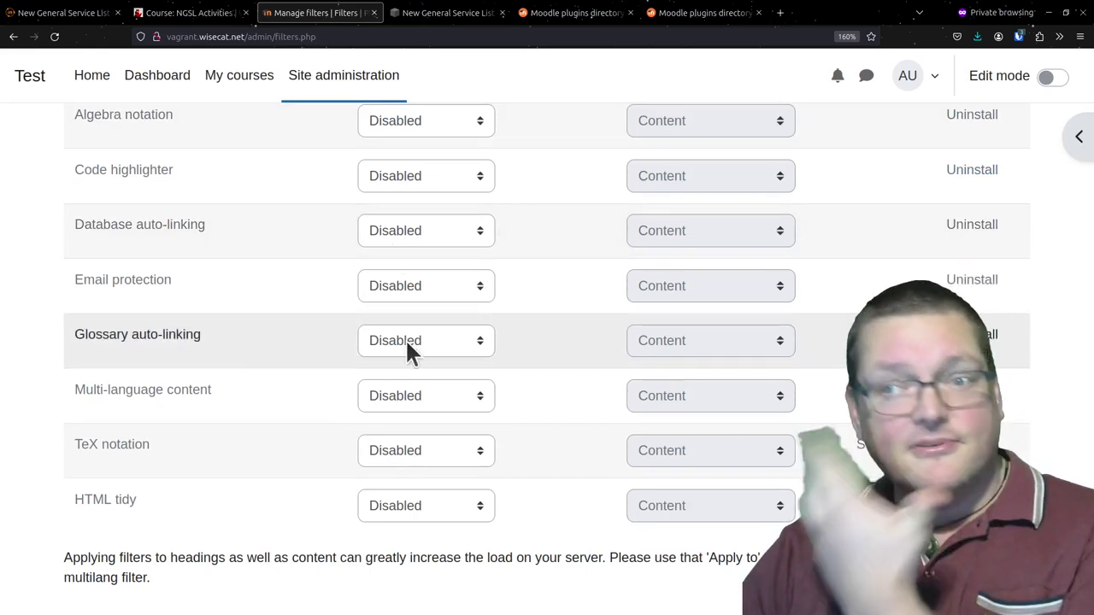
click(404, 340)
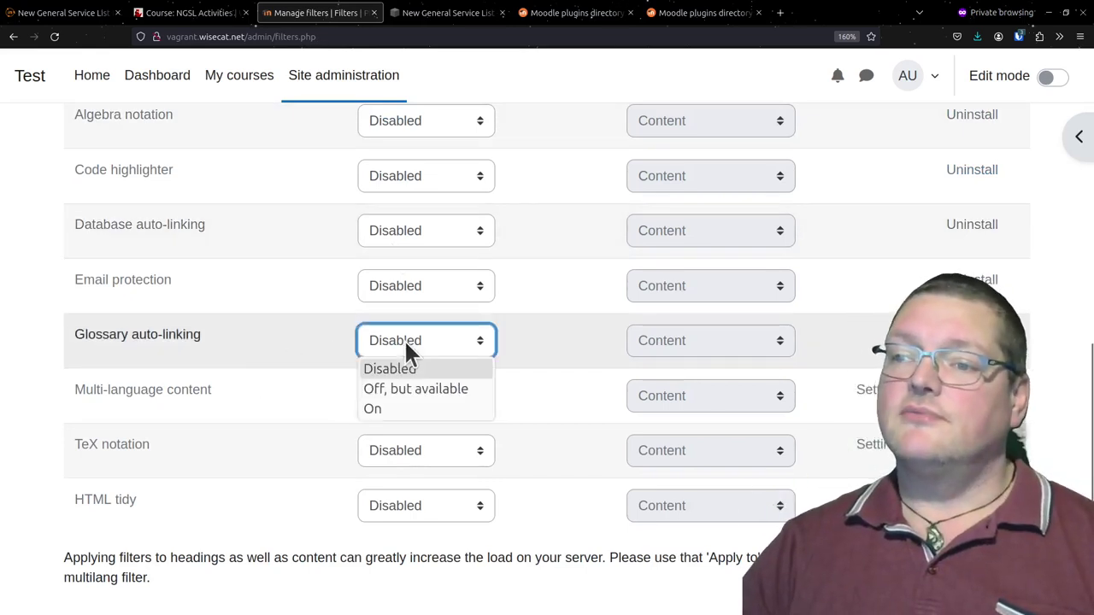
click(408, 389)
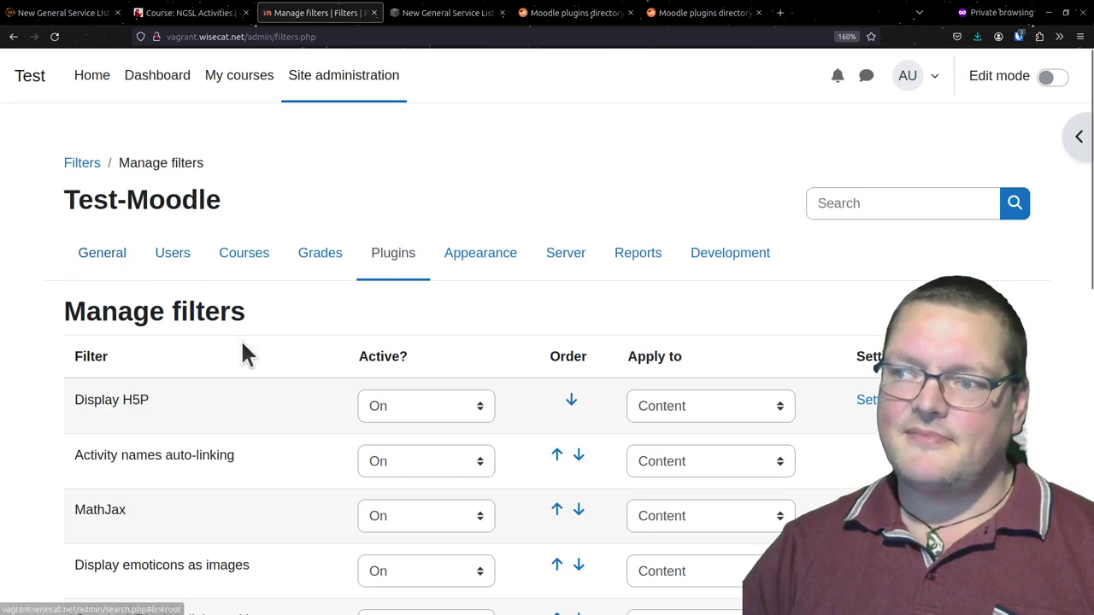
scroll(242, 353, down, 5)
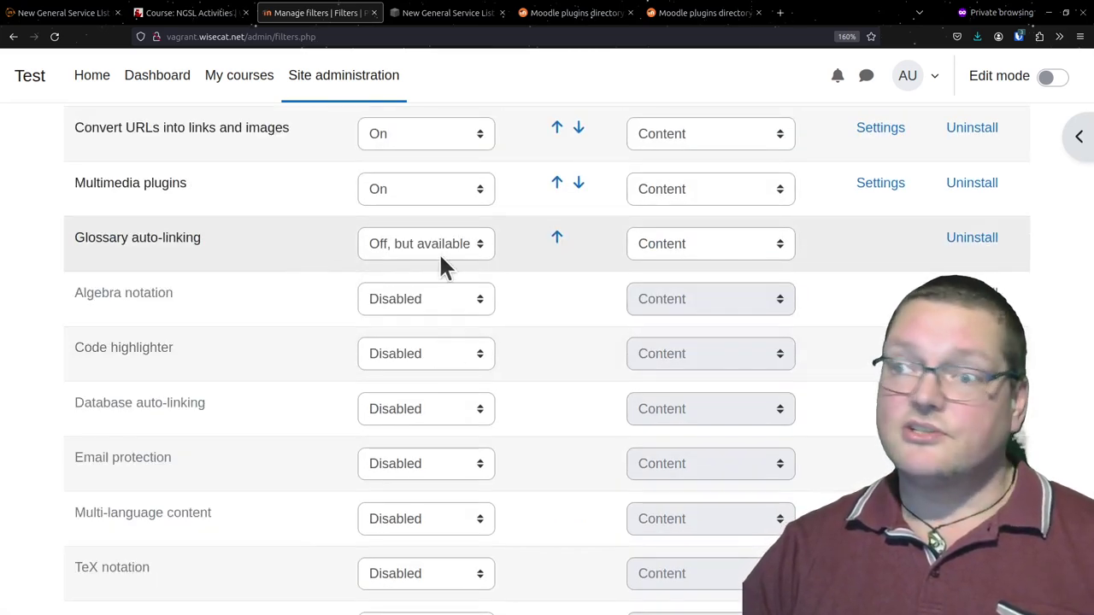
scroll(438, 252, up, 5)
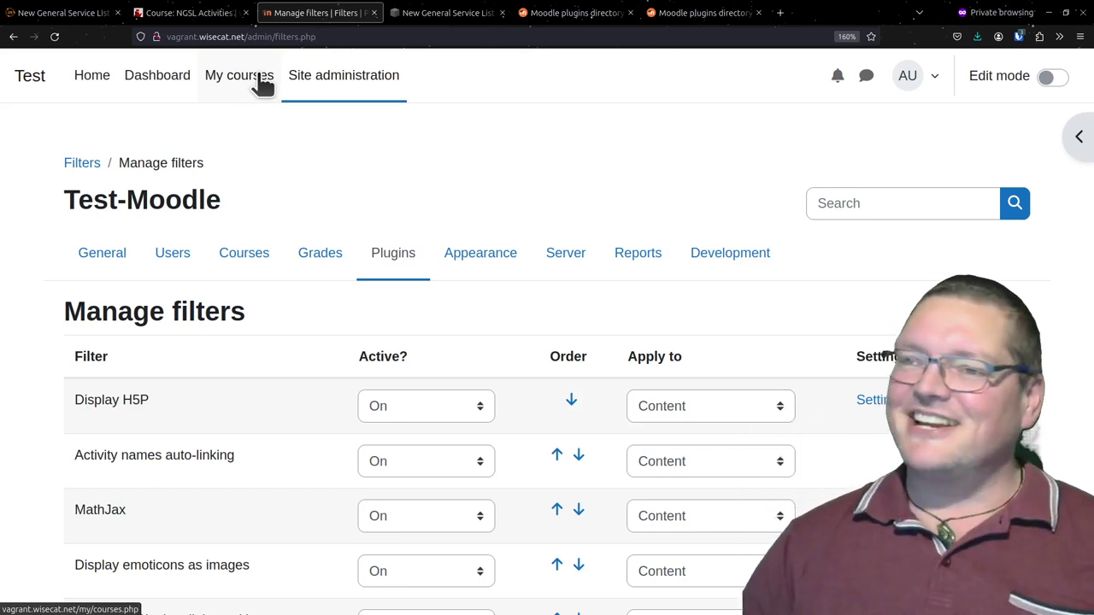
Return to the NGSL course and check whether "acceleration" is linked to the glossary
click(262, 83)
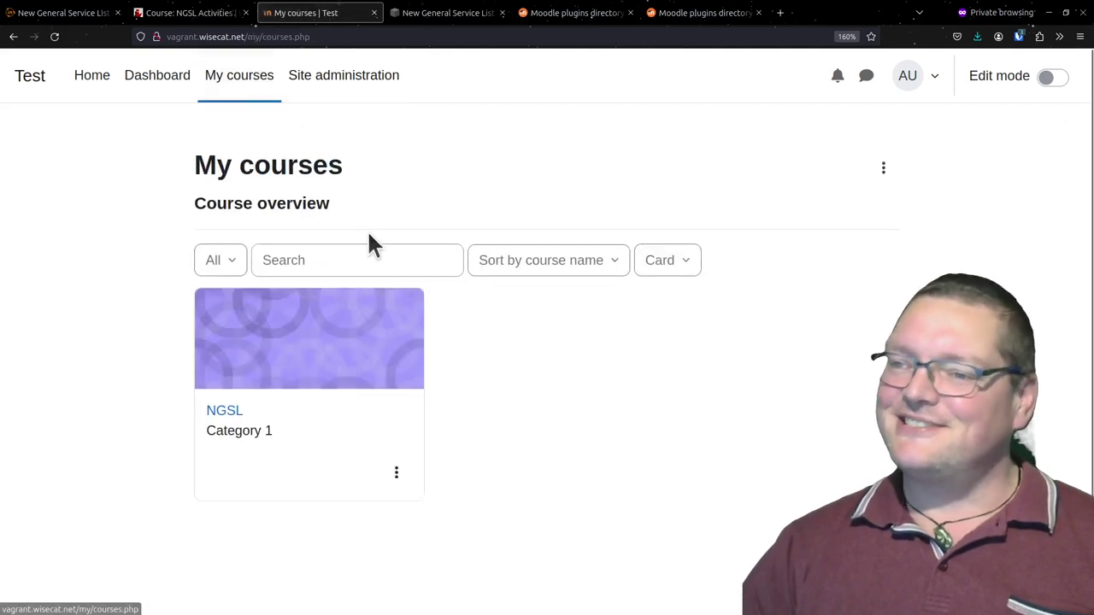
click(305, 333)
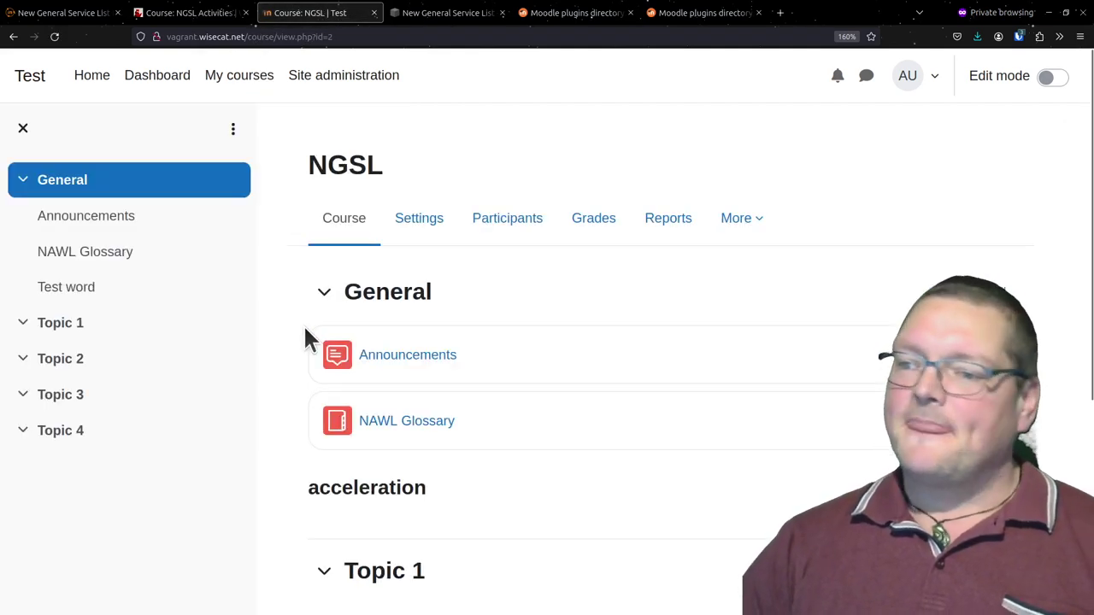
scroll(361, 374, down, 3)
double_click(366, 242)
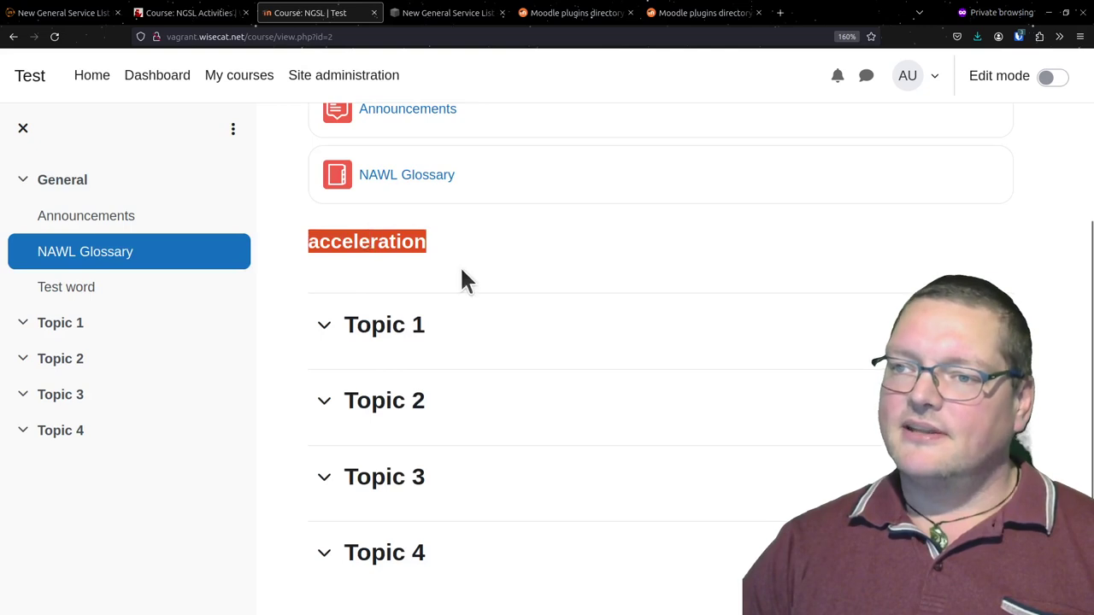
scroll(461, 265, up, 2)
click(530, 389)
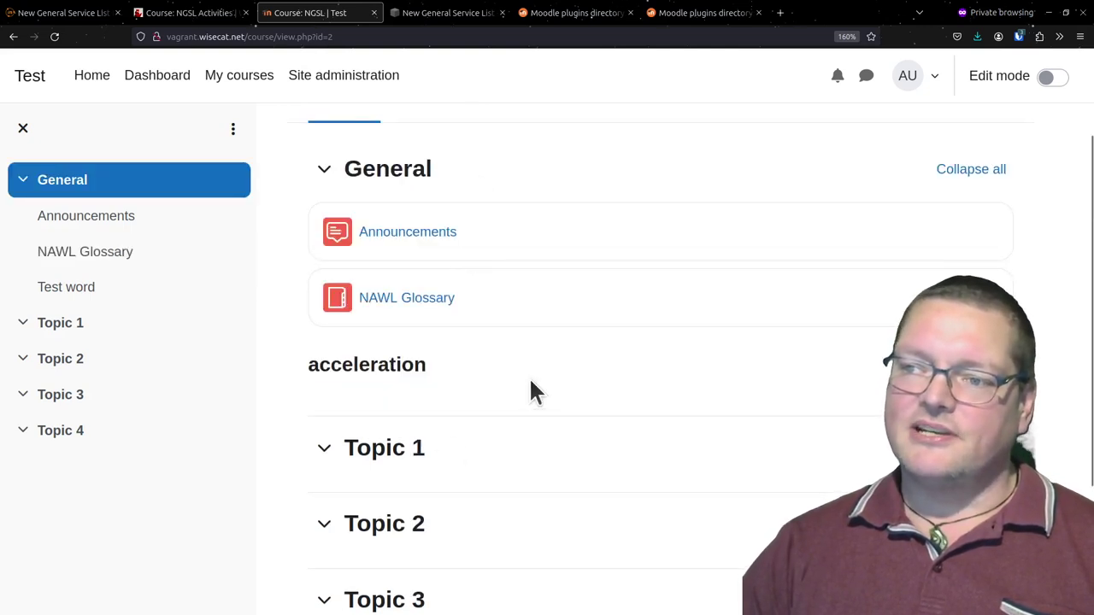
scroll(406, 376, up, 2)
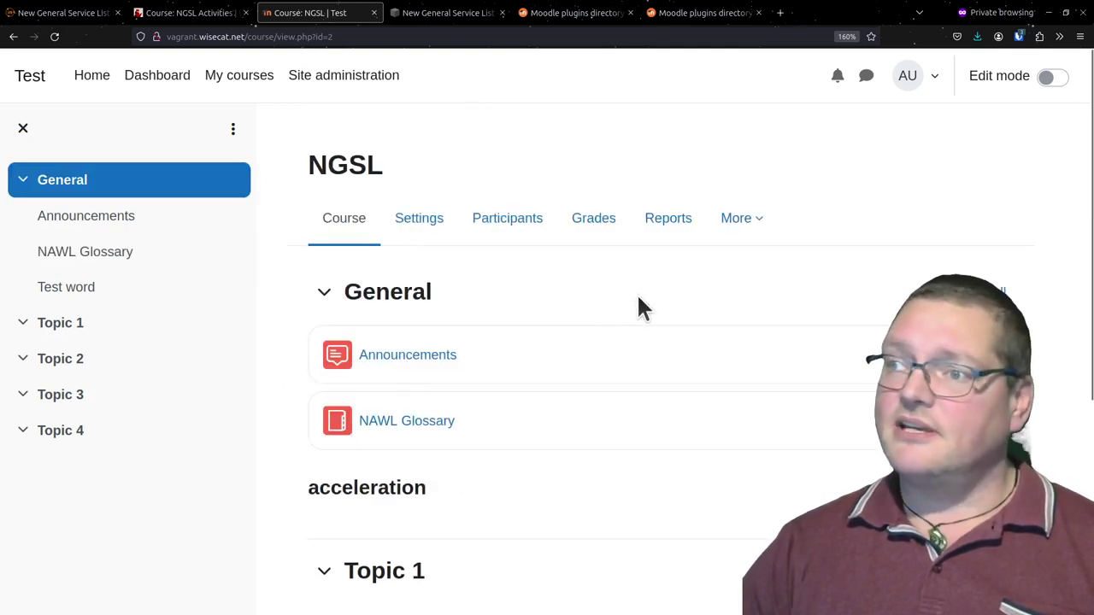
Set Glossary auto-linking to On in the NGSL course's filter settings and save the changes
click(737, 219)
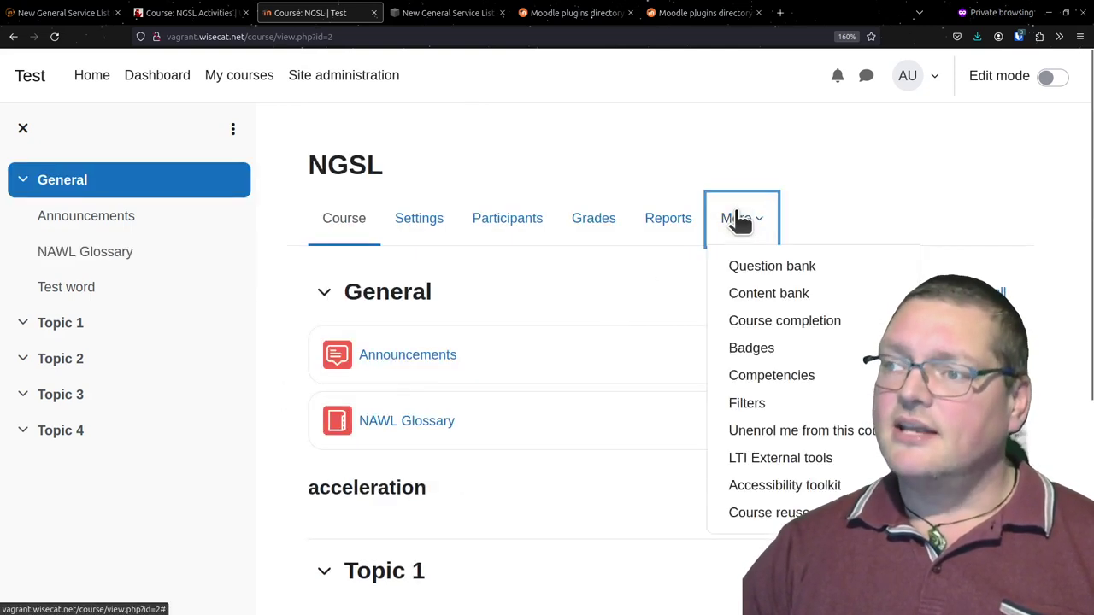
click(769, 405)
scroll(769, 410, down, 3)
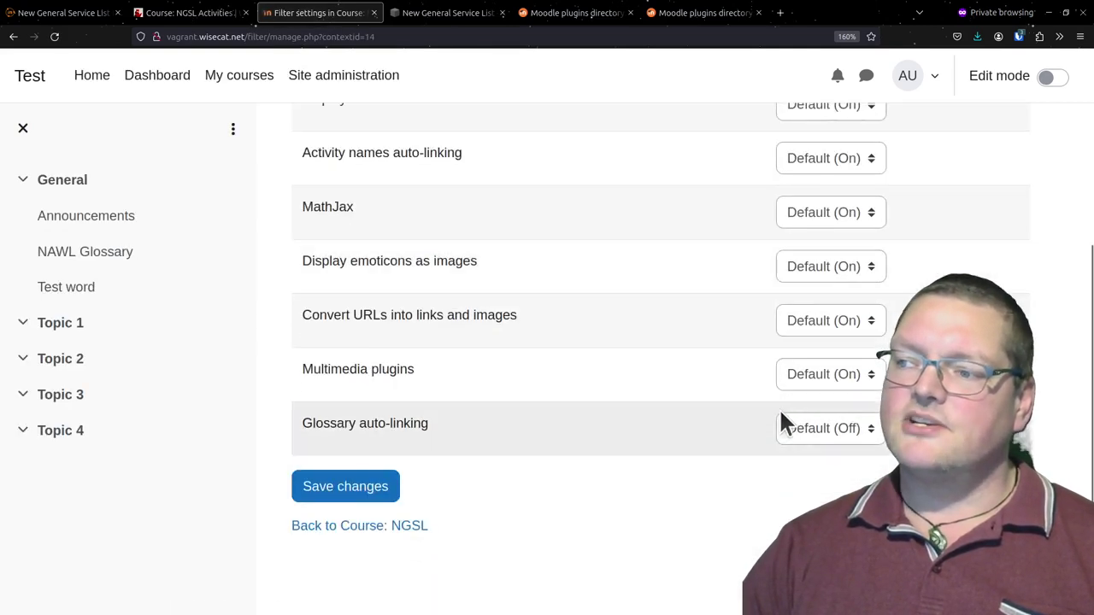
click(812, 429)
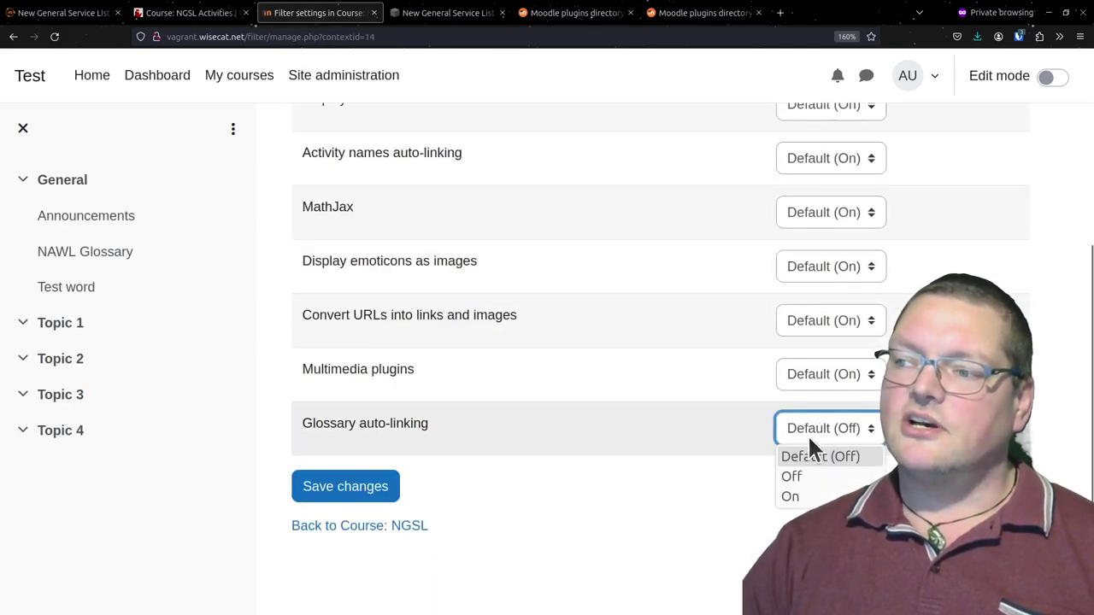
click(803, 496)
click(385, 503)
scroll(478, 483, down, 4)
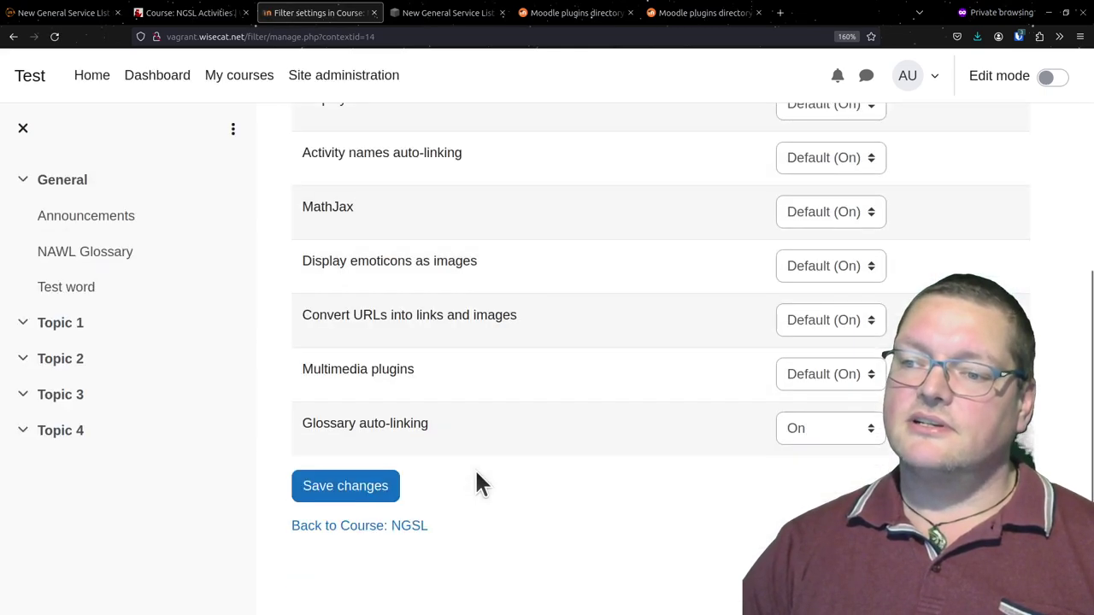
scroll(367, 295, up, 5)
Go back to the NGSL course page, view the glossary definition linked from "acceleration", and close it
click(349, 214)
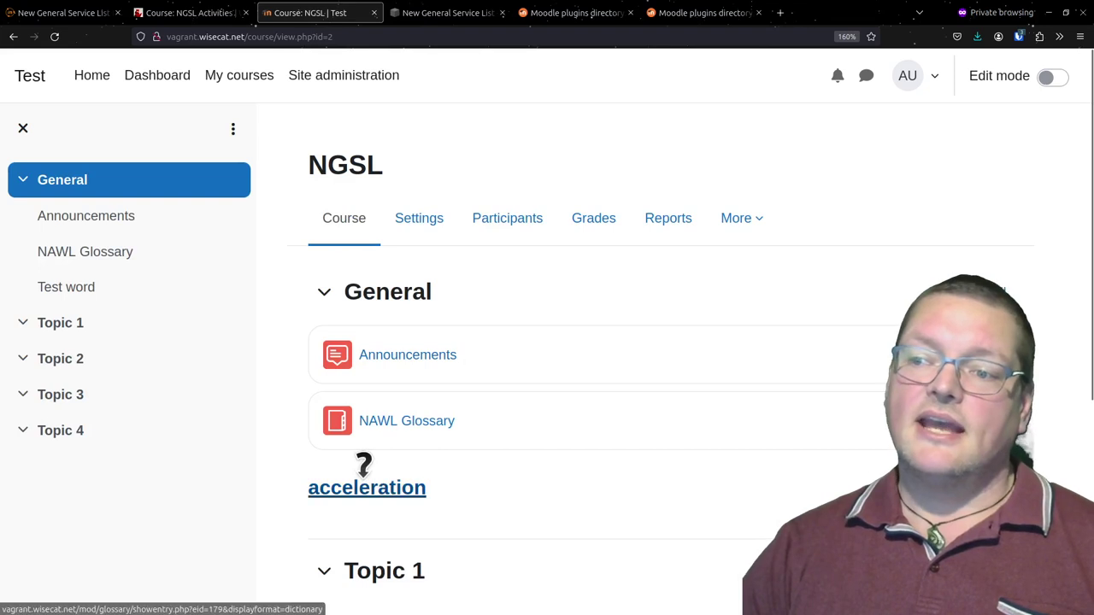
click(360, 486)
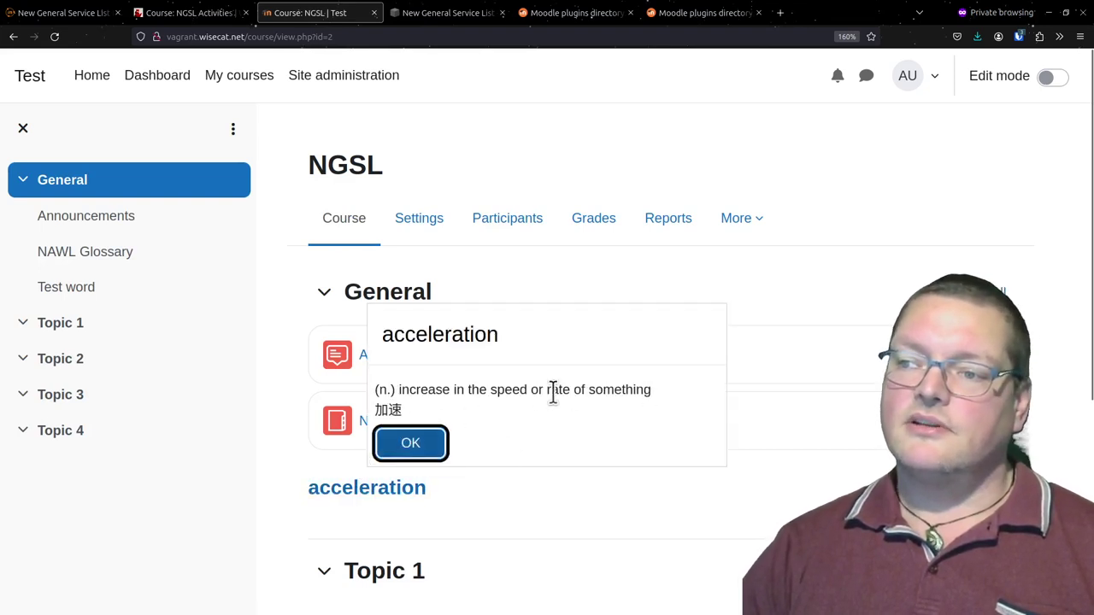
click(410, 444)
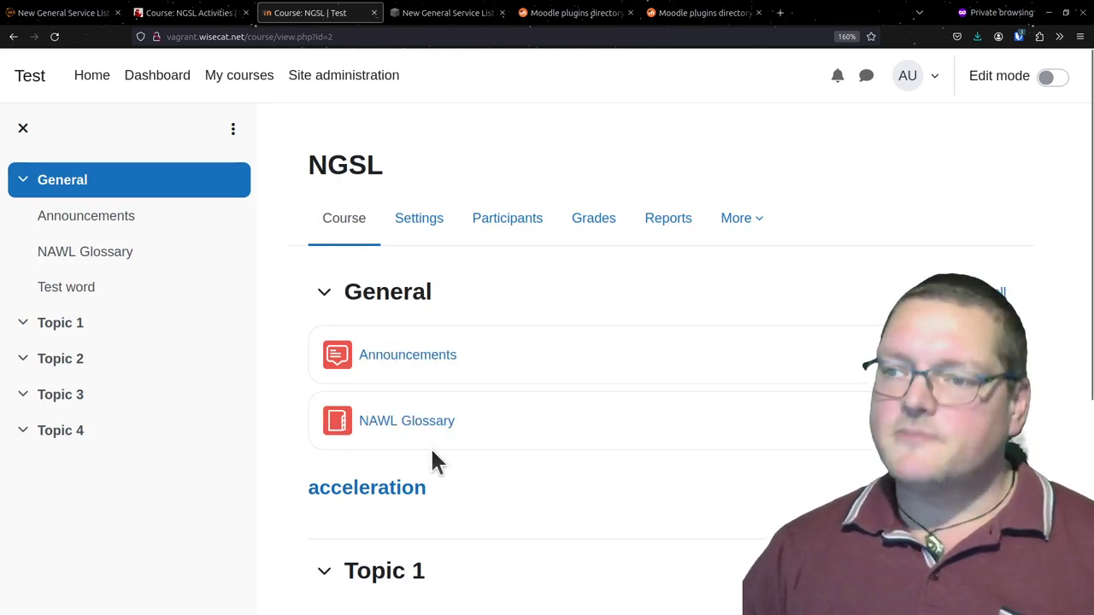
Look through the NAWL Glossary's entries and its description with the source citation, and return to the NGSL course
click(367, 423)
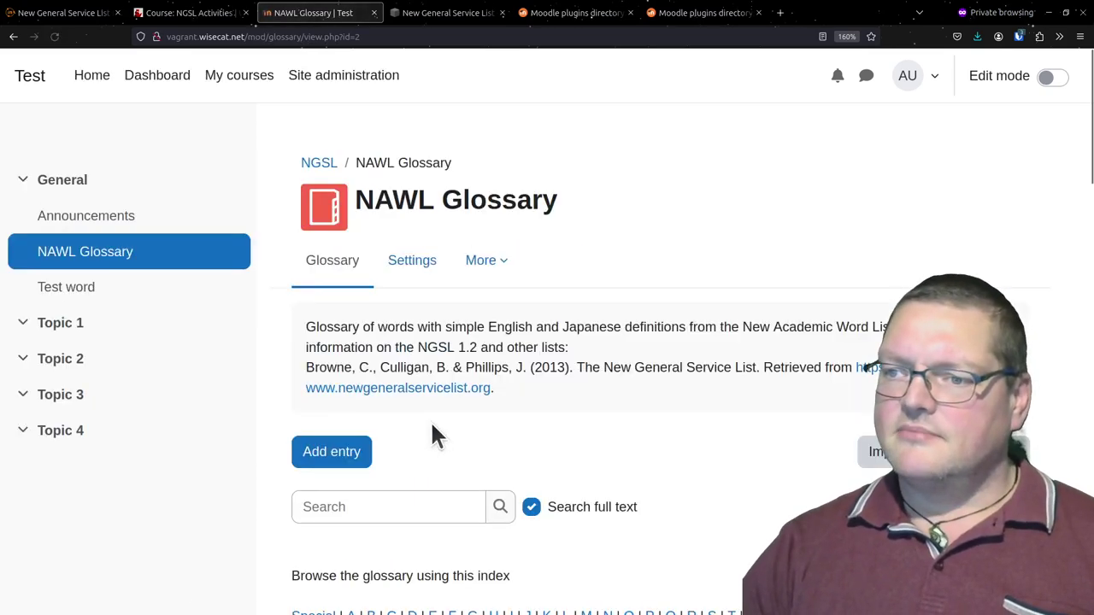
scroll(432, 427, down, 15)
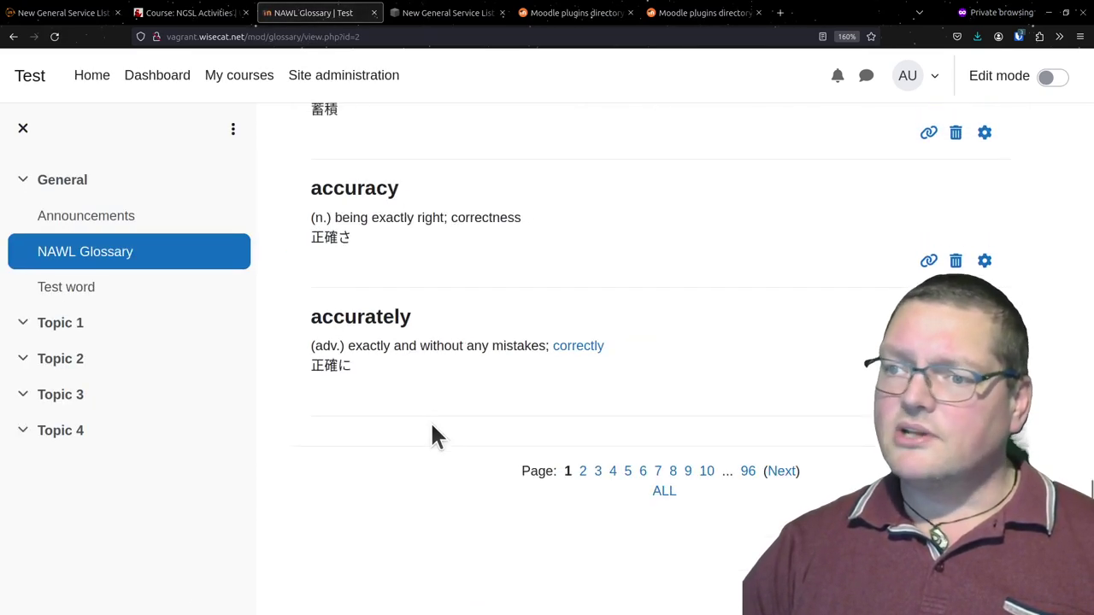
scroll(625, 438, up, 15)
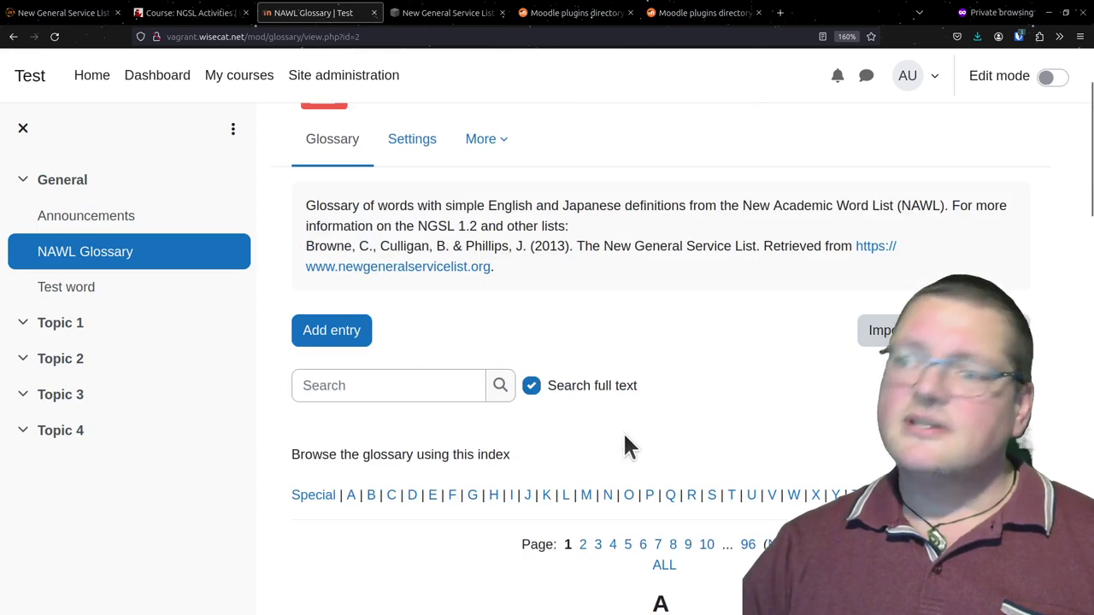
scroll(623, 432, up, 2)
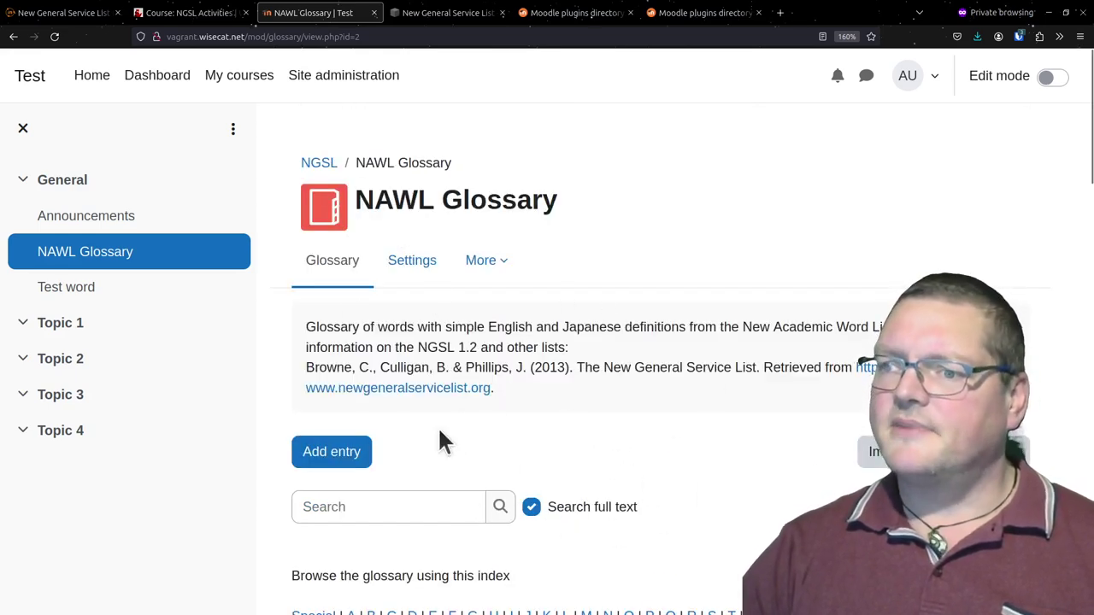
drag(537, 390, 395, 346)
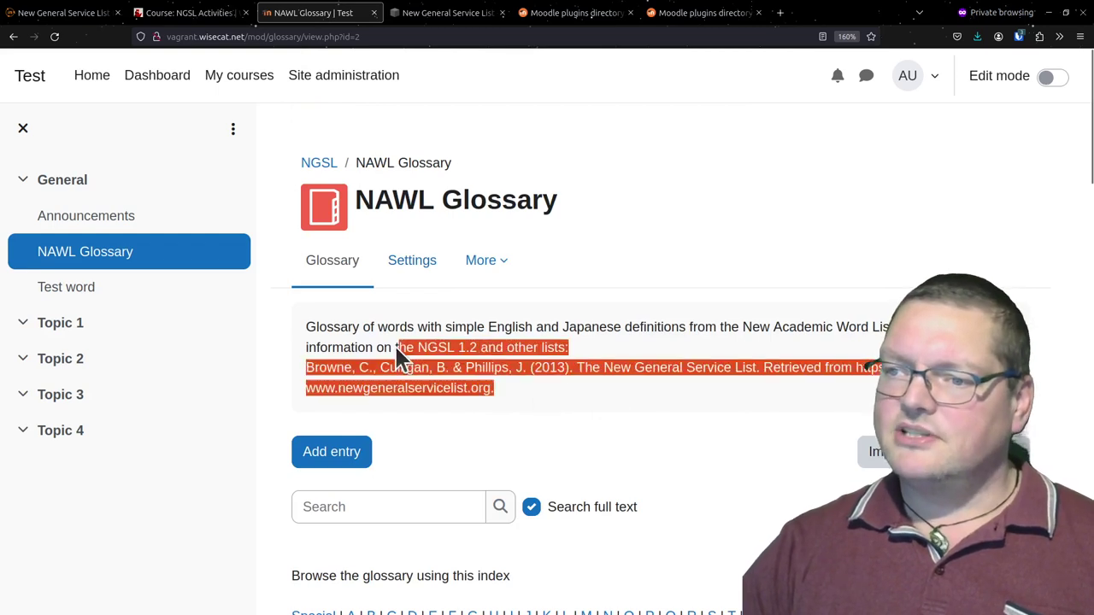
click(333, 340)
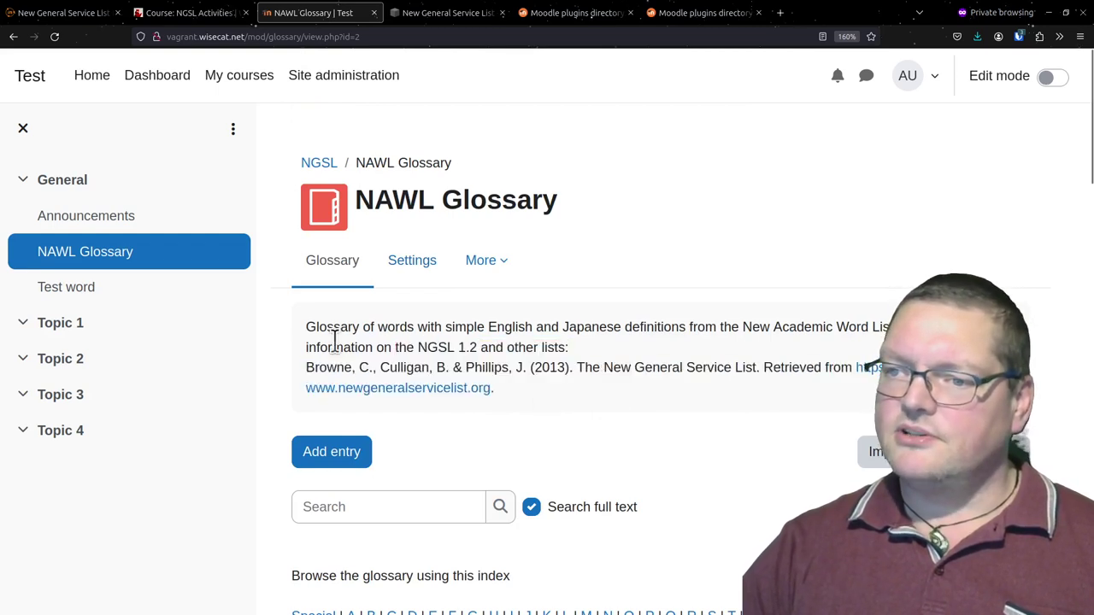
click(318, 164)
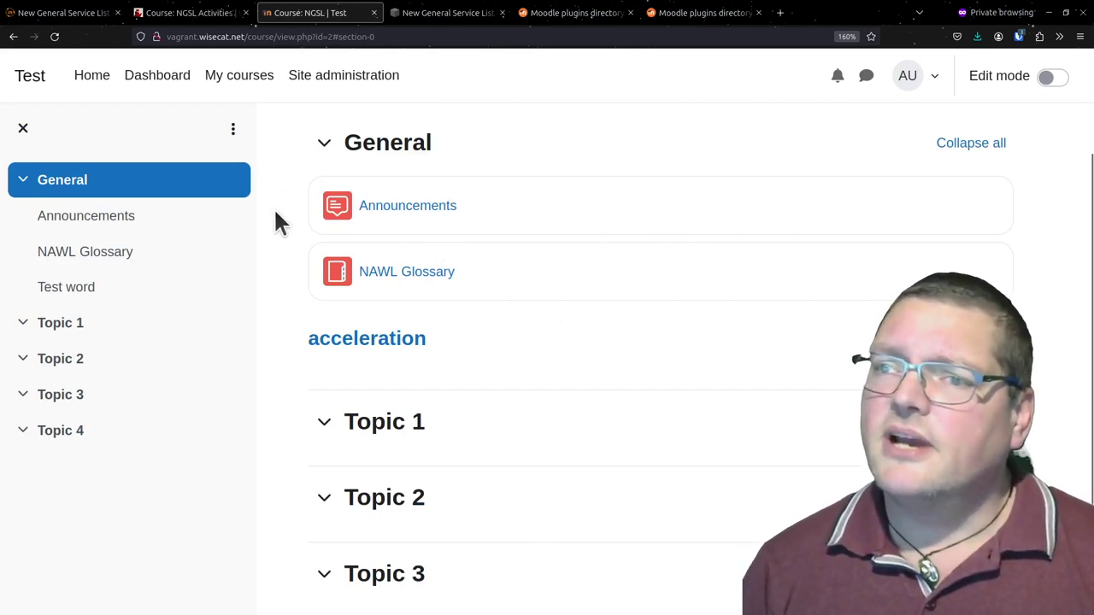
Download the Ultimate NGSL Question bank from MoodleNet's New General Service List Project collection as 082_Ultimate_NGSL_Project_Qbank.xml in the RAM folder
click(81, 13)
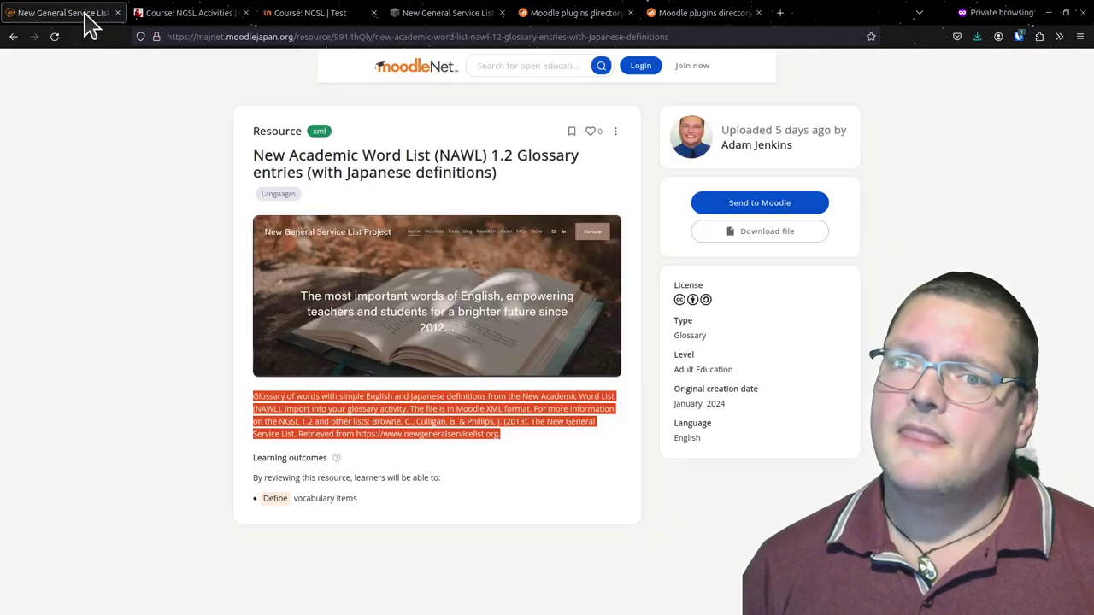
click(136, 359)
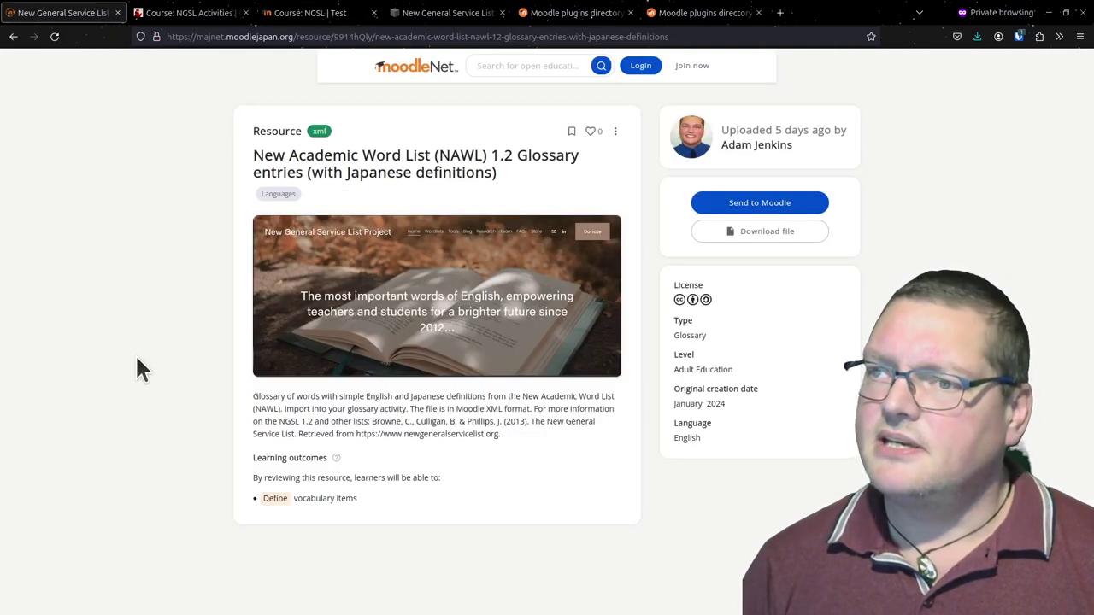
click(13, 37)
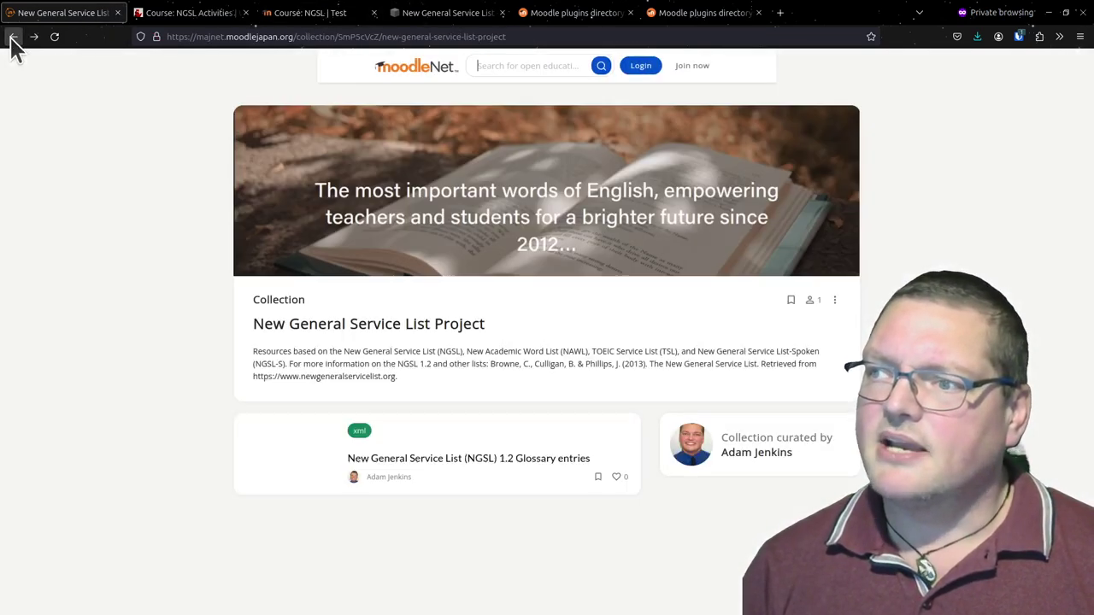
scroll(428, 331, down, 3)
scroll(436, 334, down, 3)
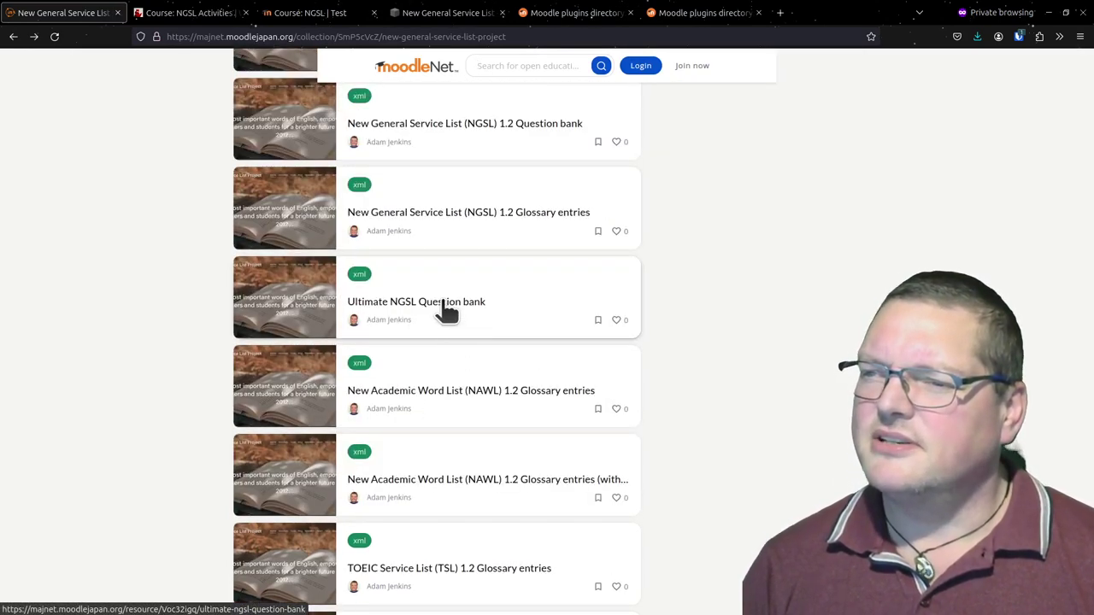
click(445, 309)
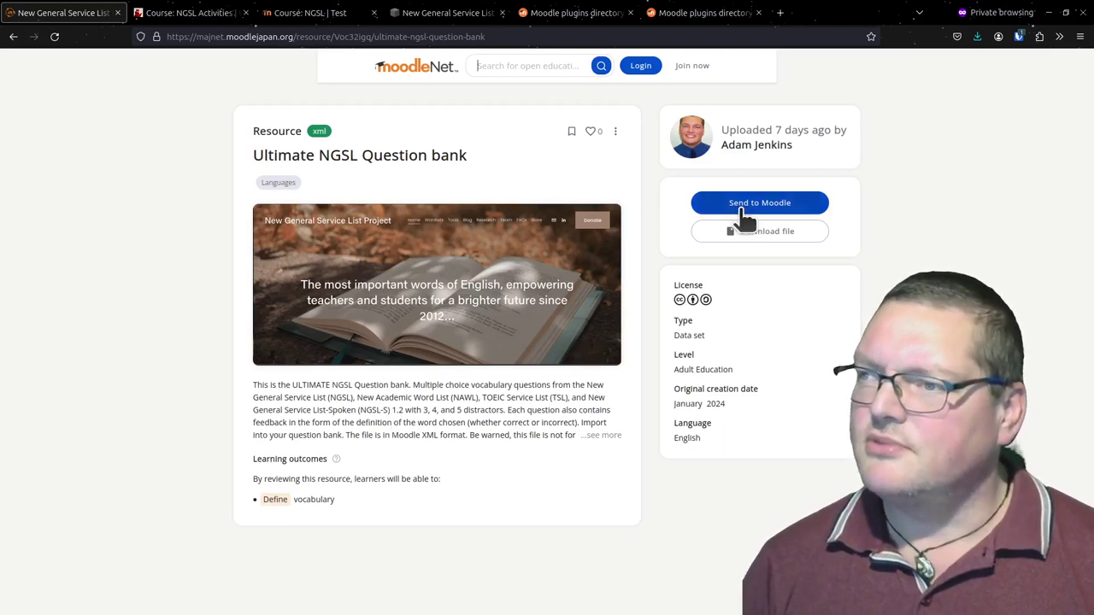
click(752, 233)
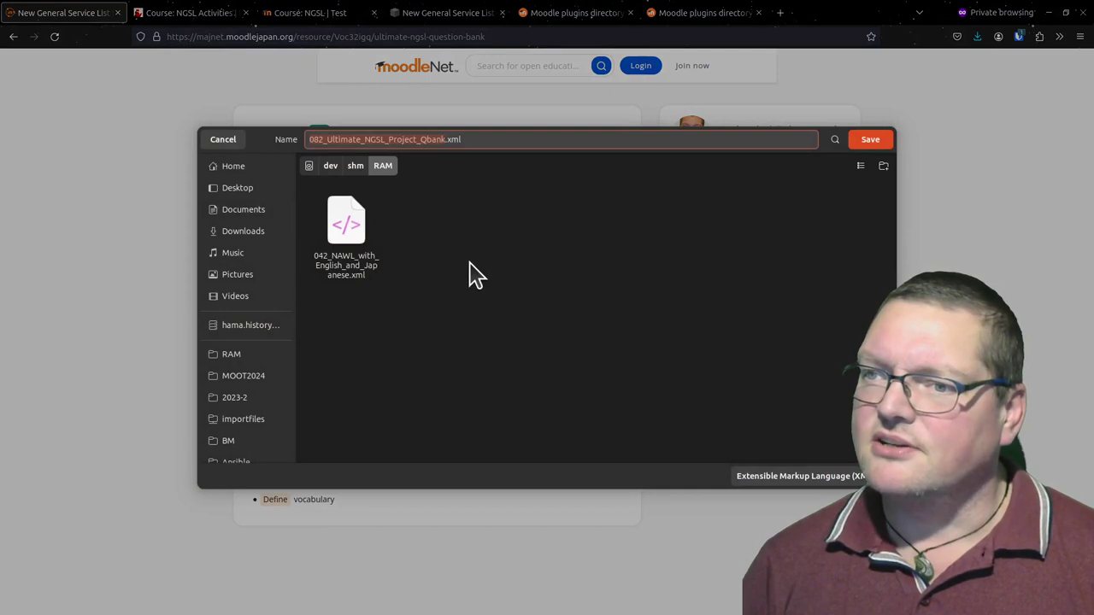
click(857, 140)
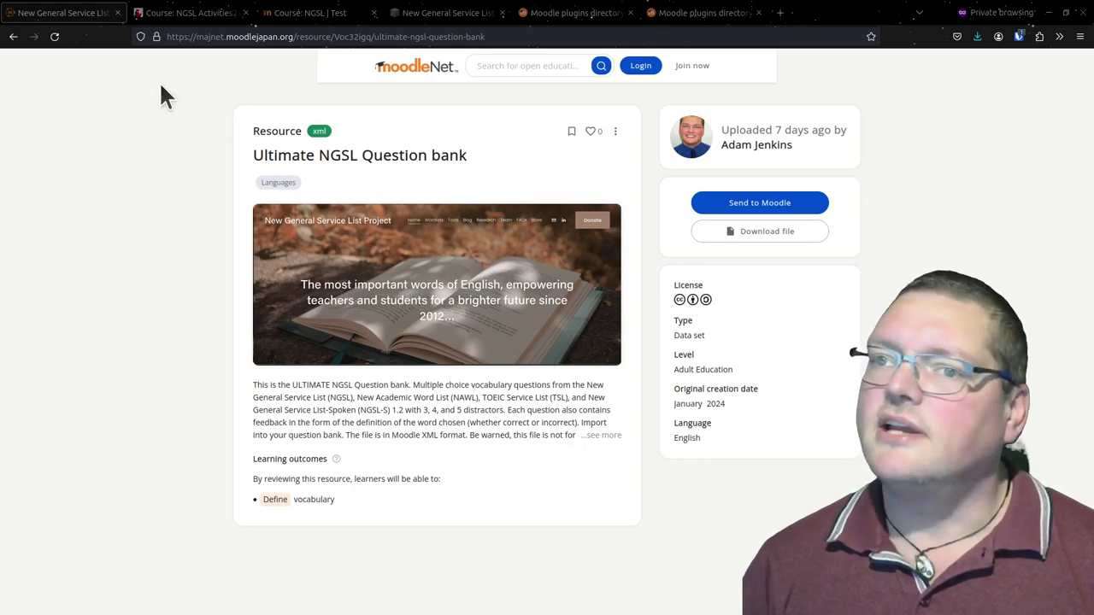
Open the question import page of the NGSL course's question bank on the Test site
click(186, 16)
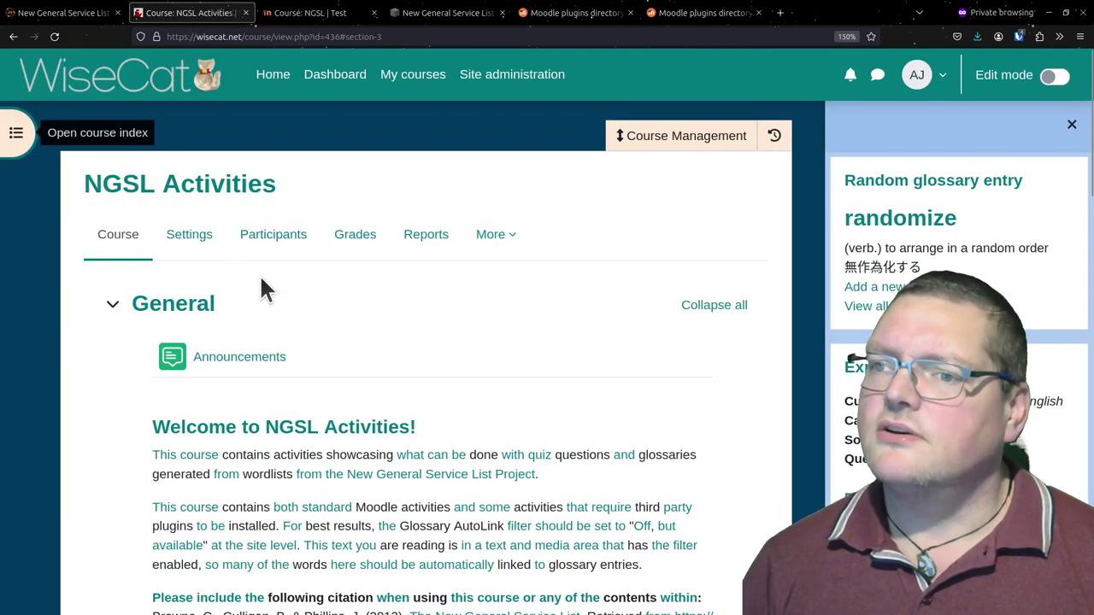
click(330, 15)
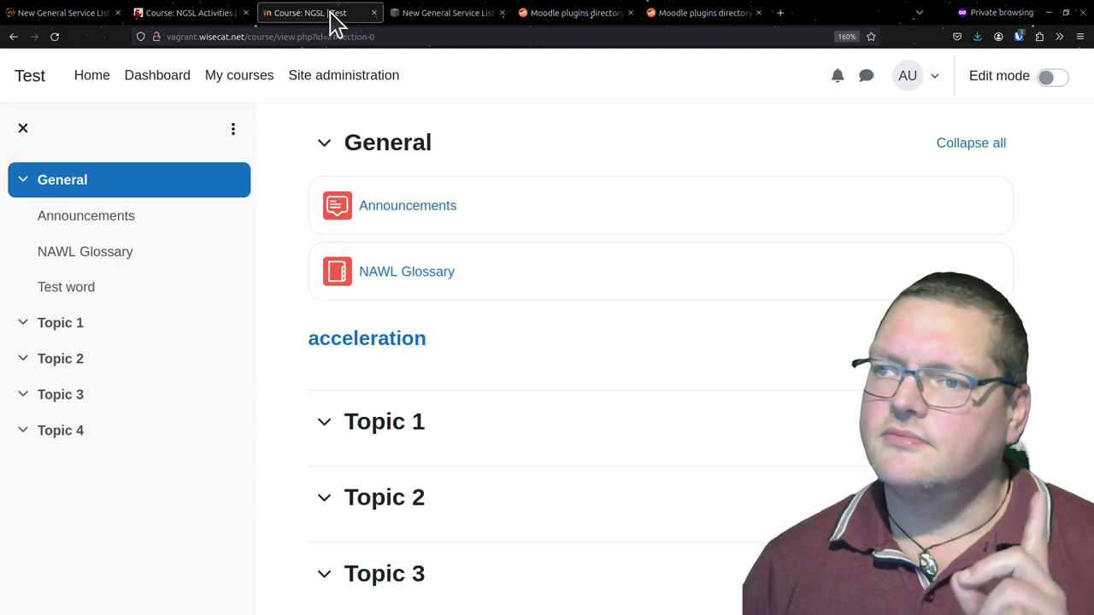
scroll(270, 458, up, 2)
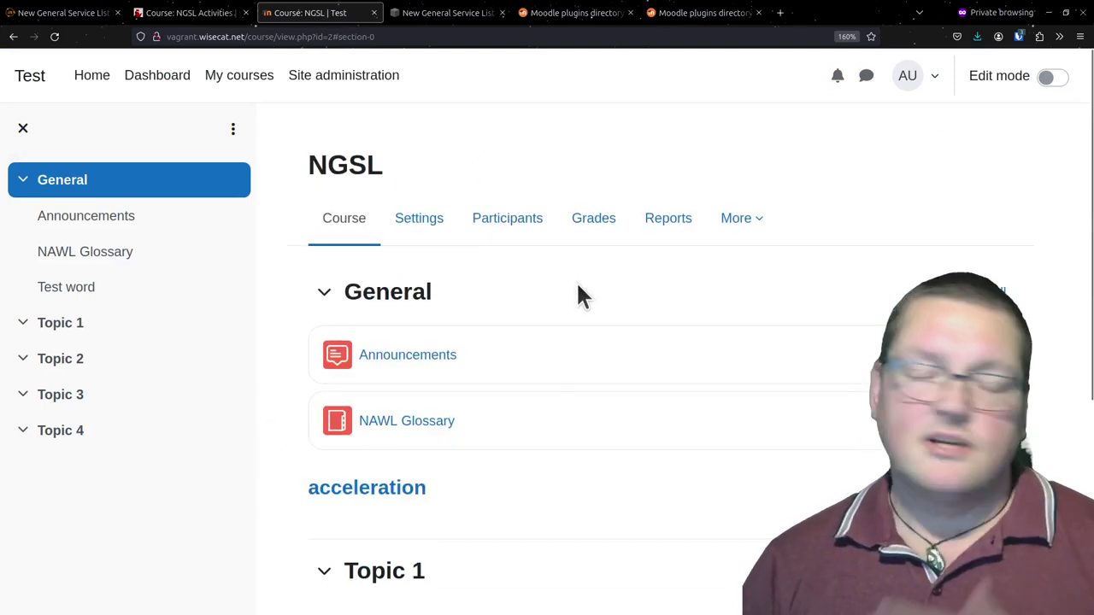
click(740, 218)
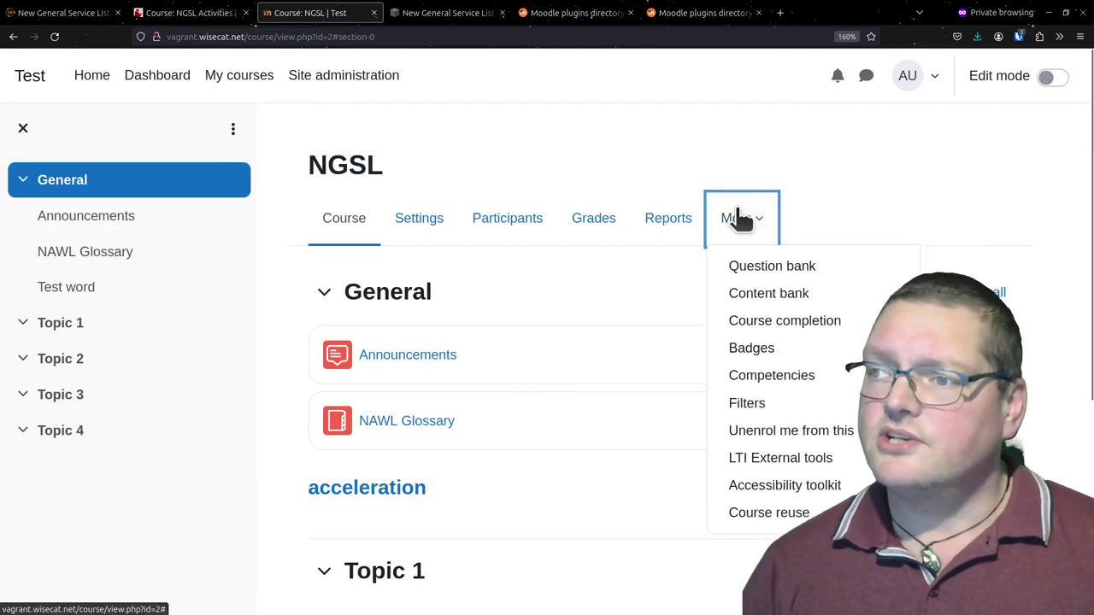
click(791, 268)
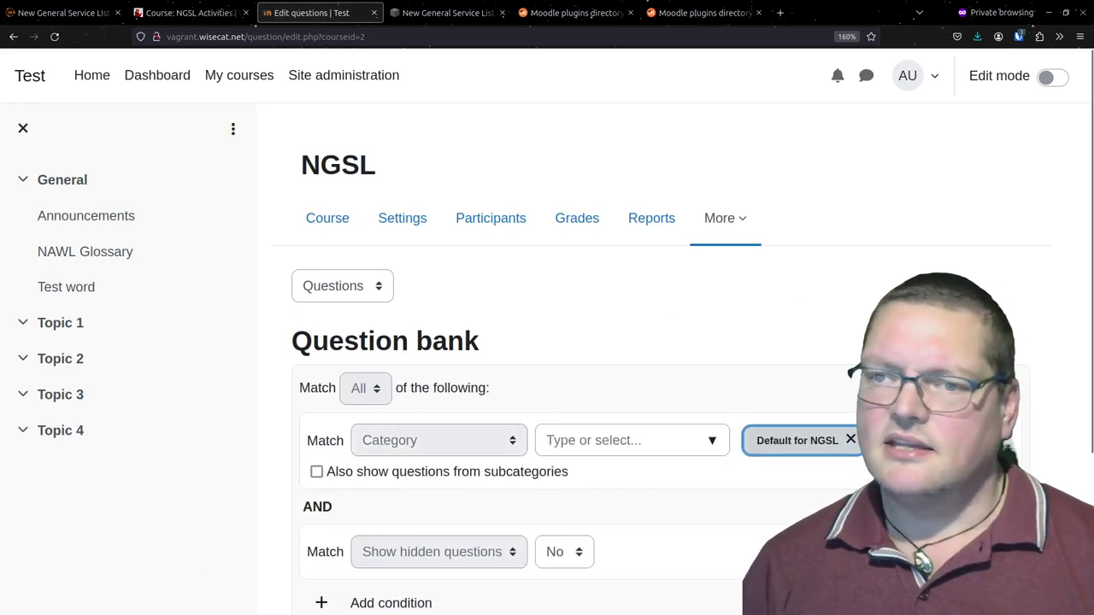
scroll(220, 465, down, 2)
scroll(217, 465, up, 2)
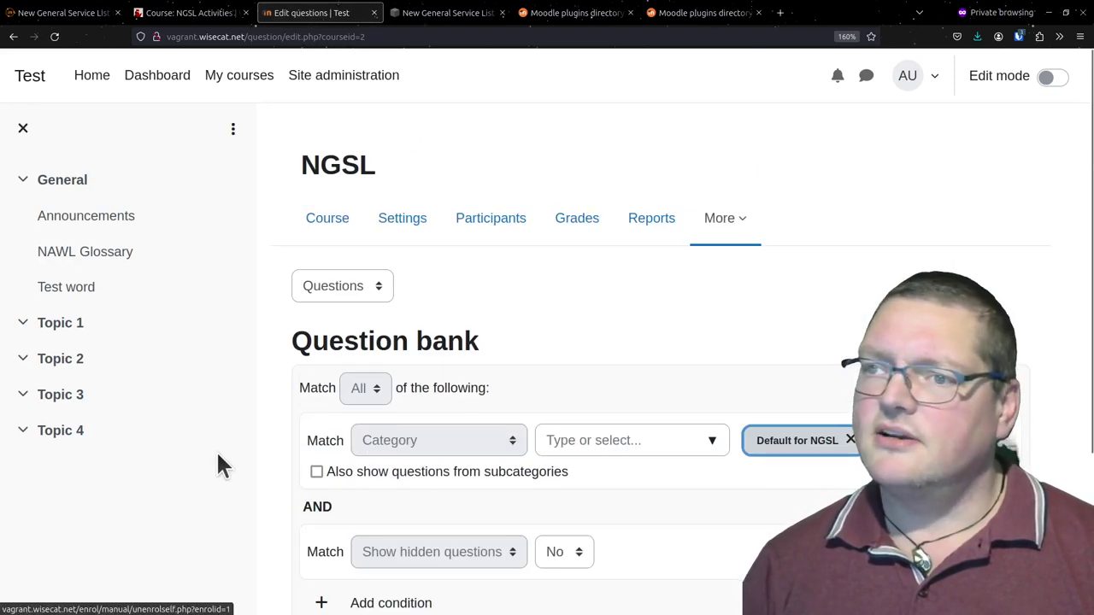
click(332, 288)
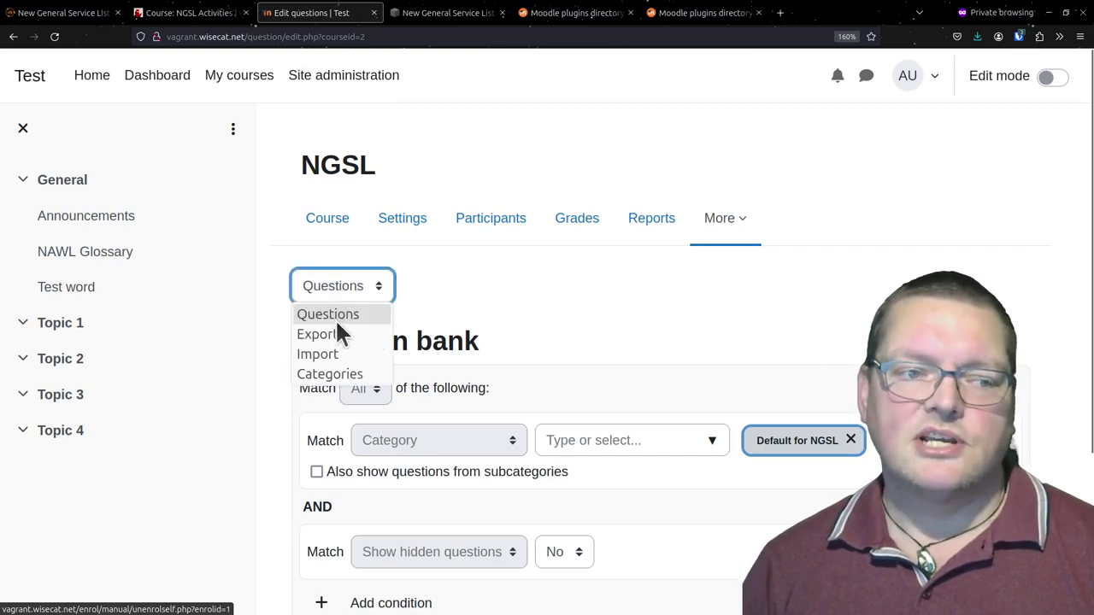
click(339, 353)
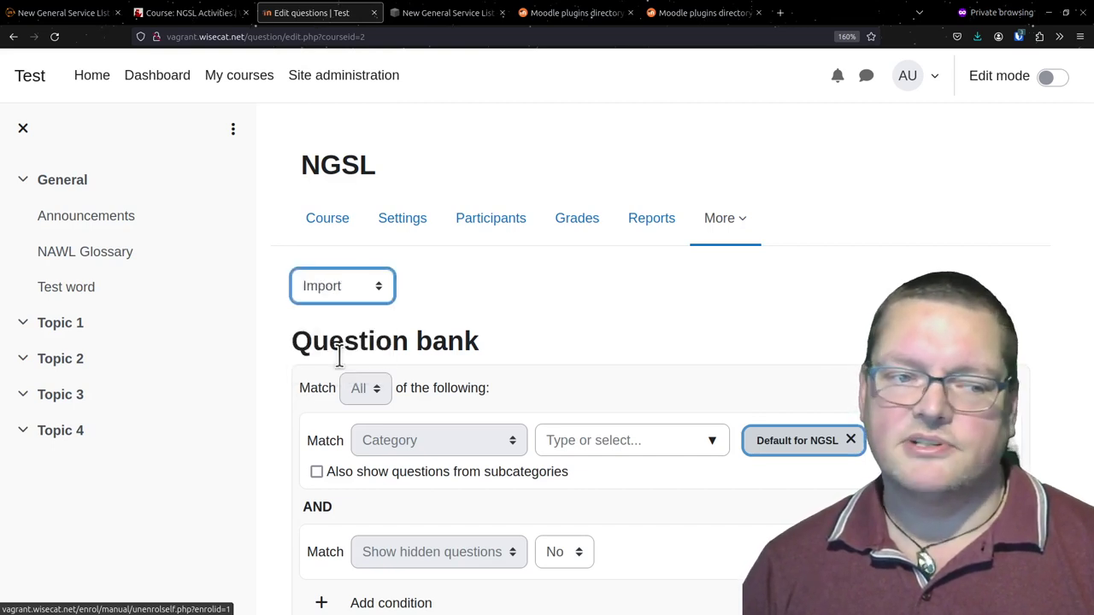
scroll(339, 357, down, 1)
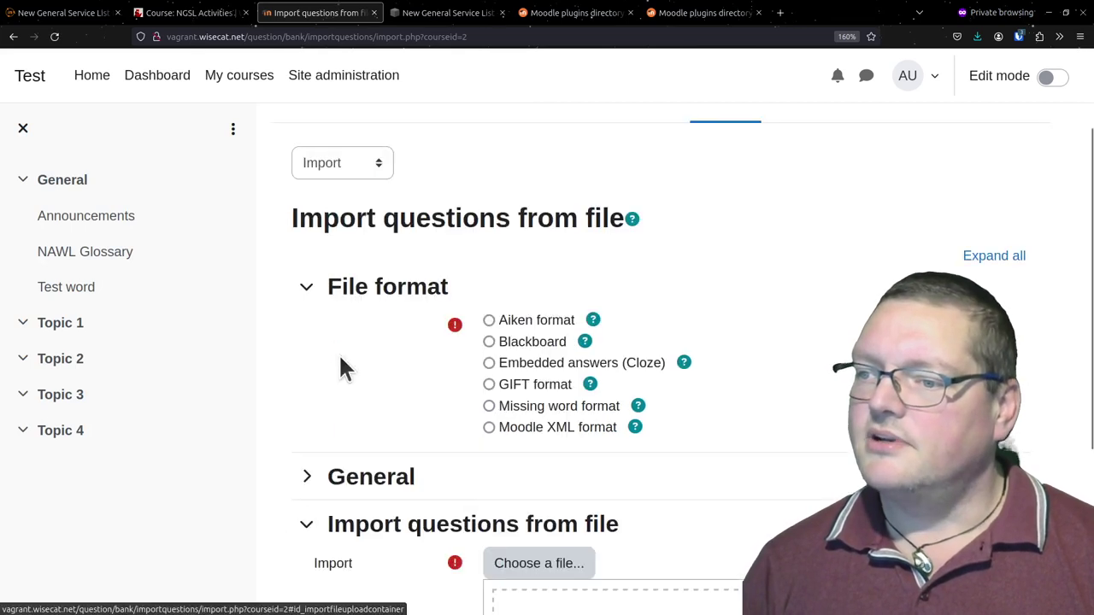
Read the full Ultimate NGSL Question bank description on MoodleNet for its file format and server memory requirement
click(76, 13)
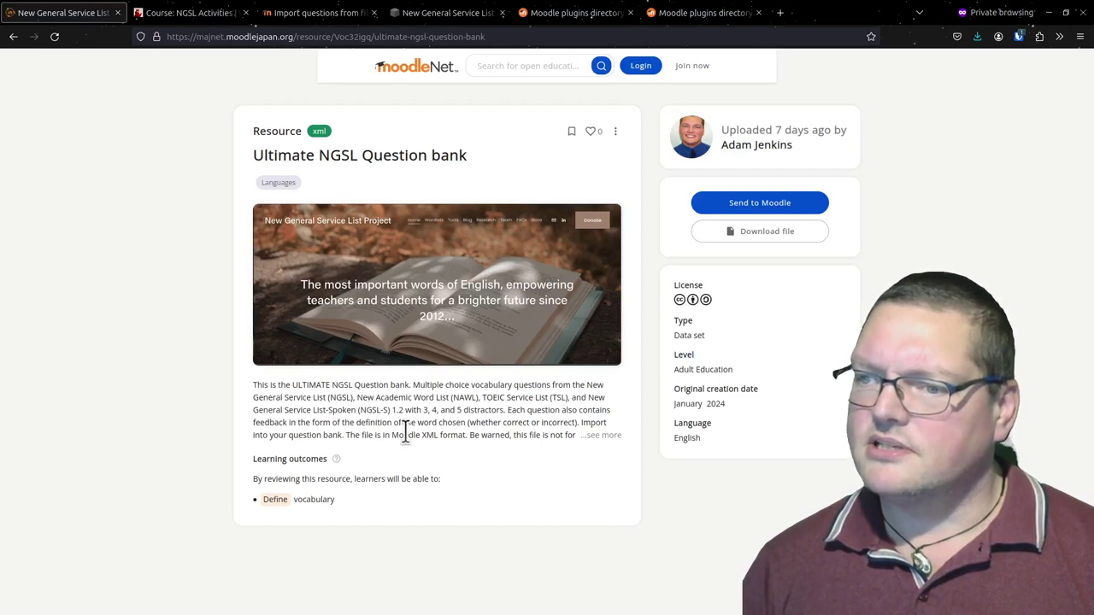
mouse_move(348, 427)
mouse_down()
mouse_move(422, 447)
mouse_move(424, 434)
mouse_move(389, 425)
mouse_move(343, 434)
mouse_up()
click(464, 436)
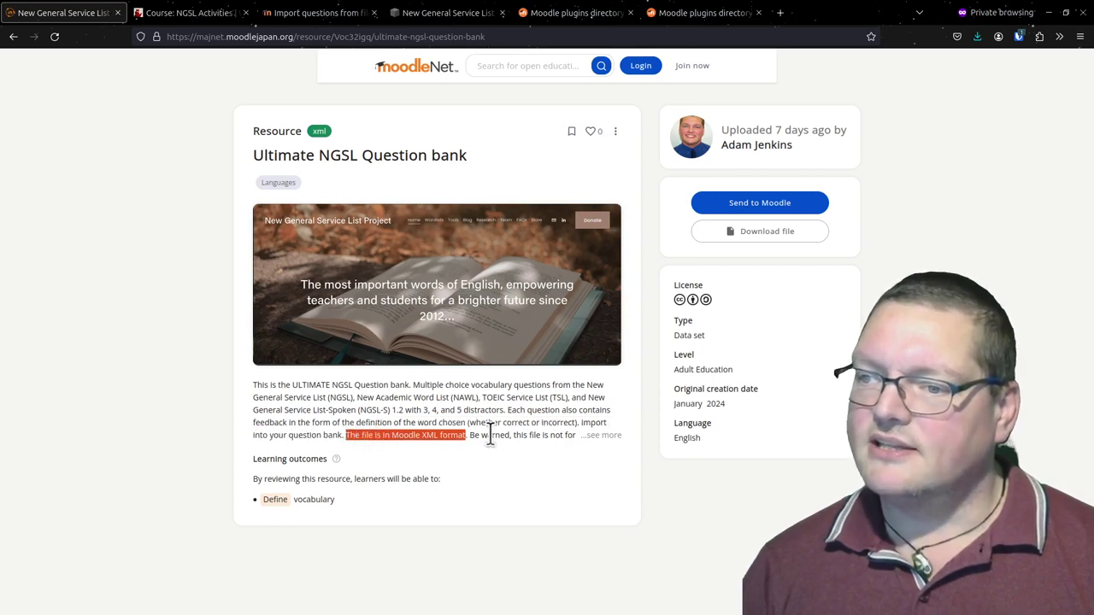
click(607, 437)
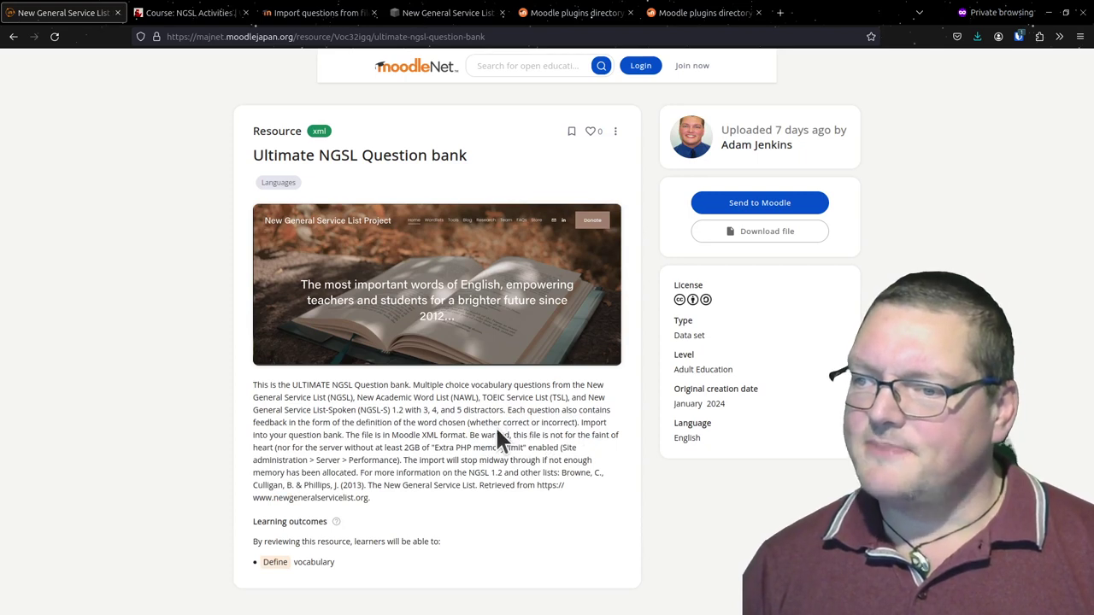
drag(498, 439, 463, 437)
click(359, 442)
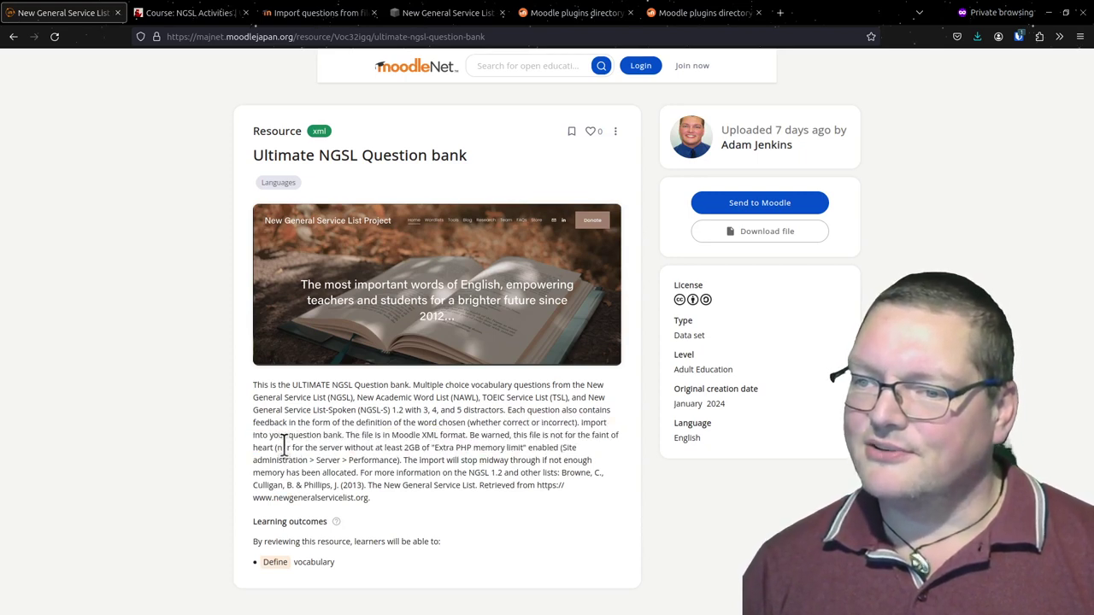
drag(282, 447, 455, 451)
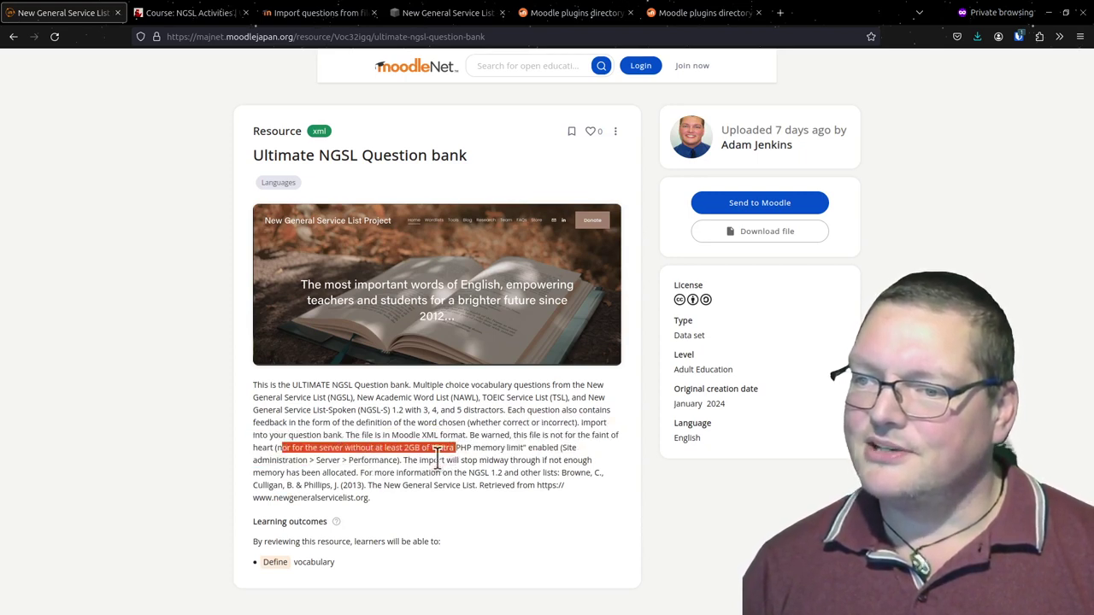
click(548, 453)
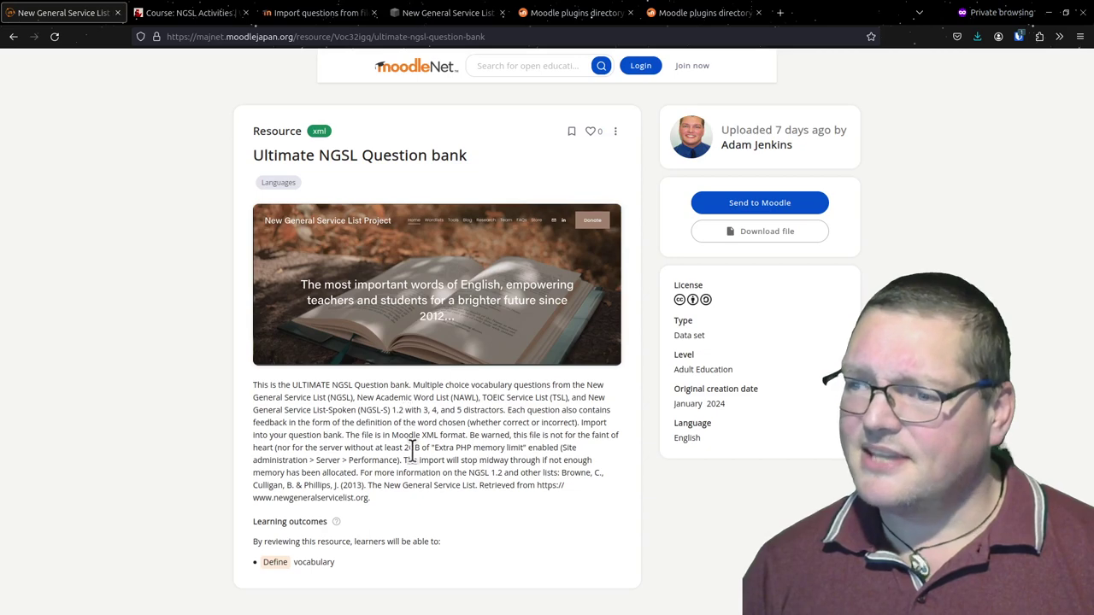
drag(409, 449, 514, 462)
click(514, 462)
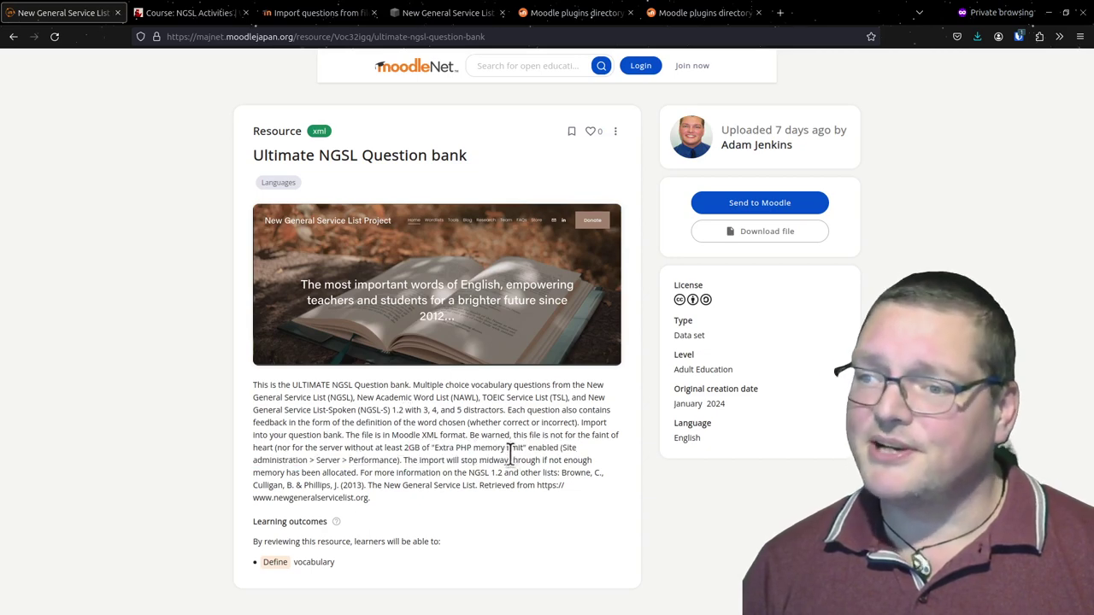
Open the Test site's administration in a separate browser tab and look through its Server settings categories for the memory limit
click(329, 16)
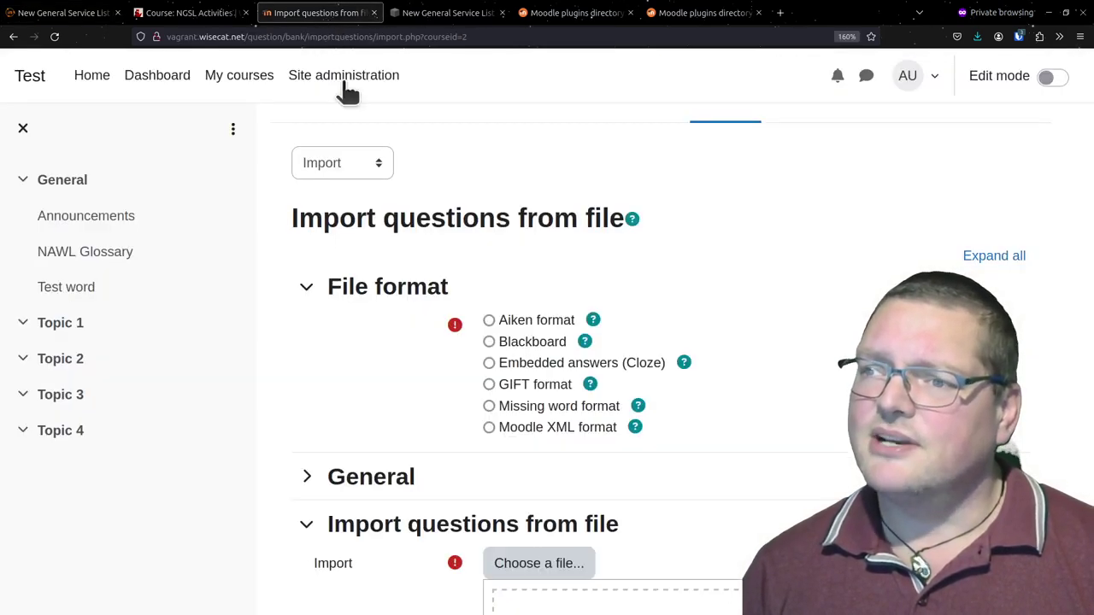
middle_click(318, 93)
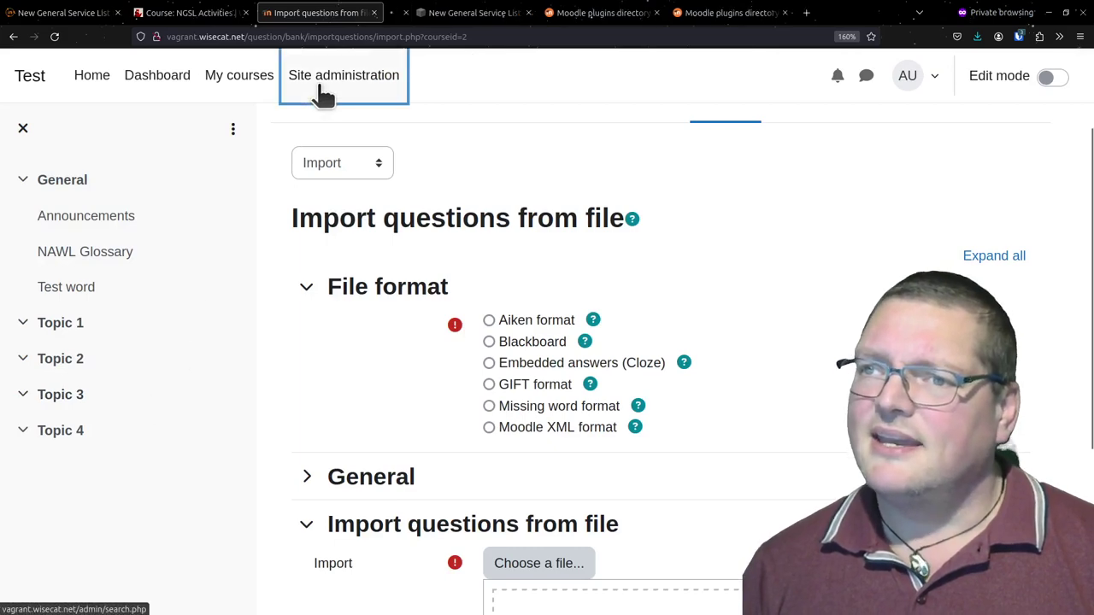
click(425, 14)
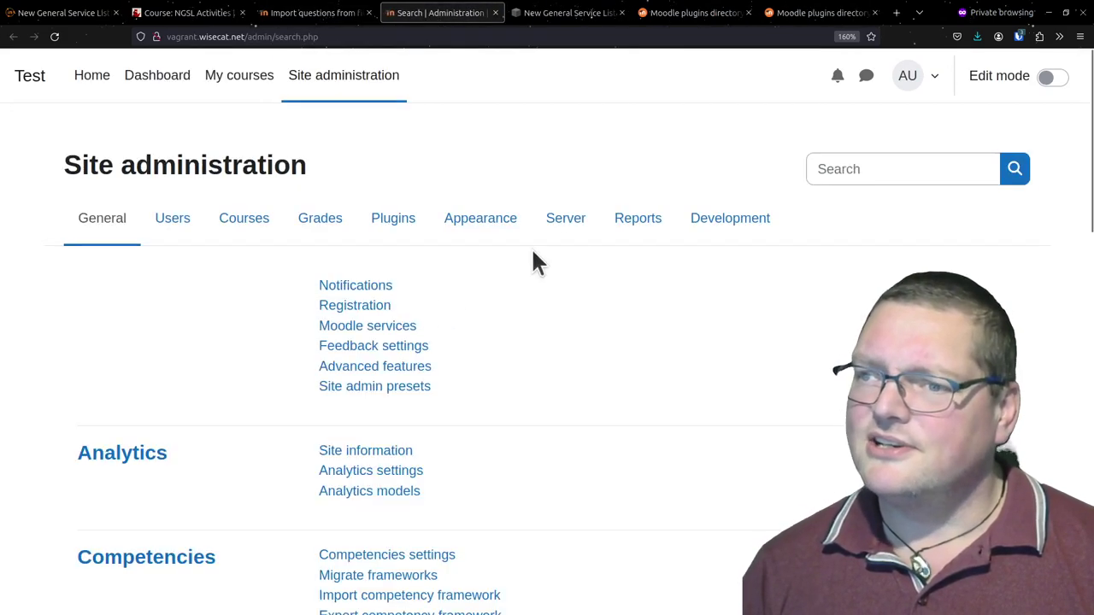
click(566, 221)
scroll(519, 351, down, 2)
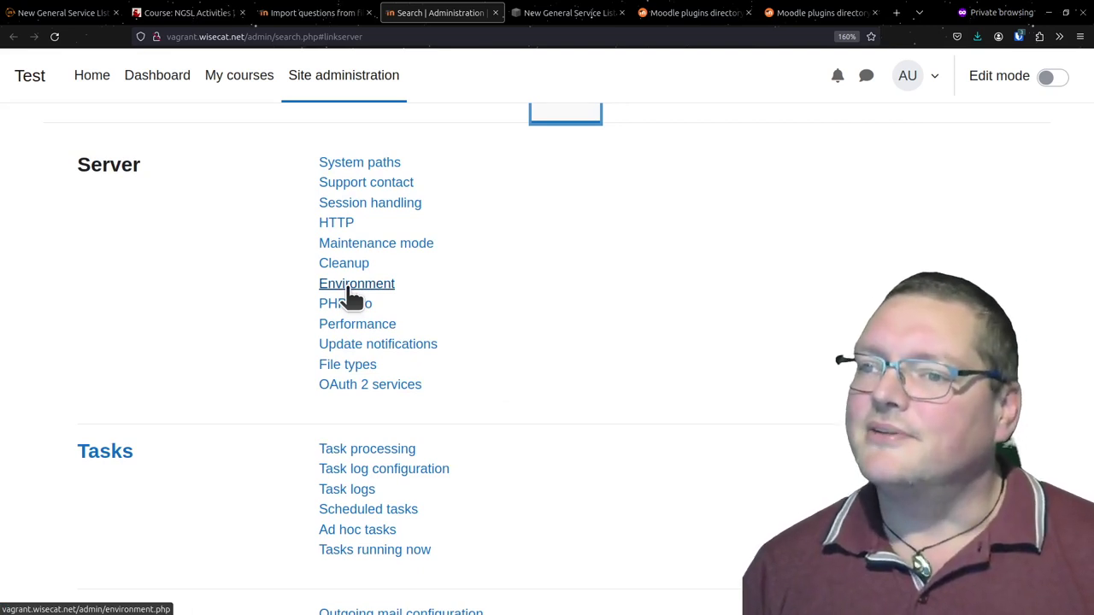
scroll(524, 323, up, 2)
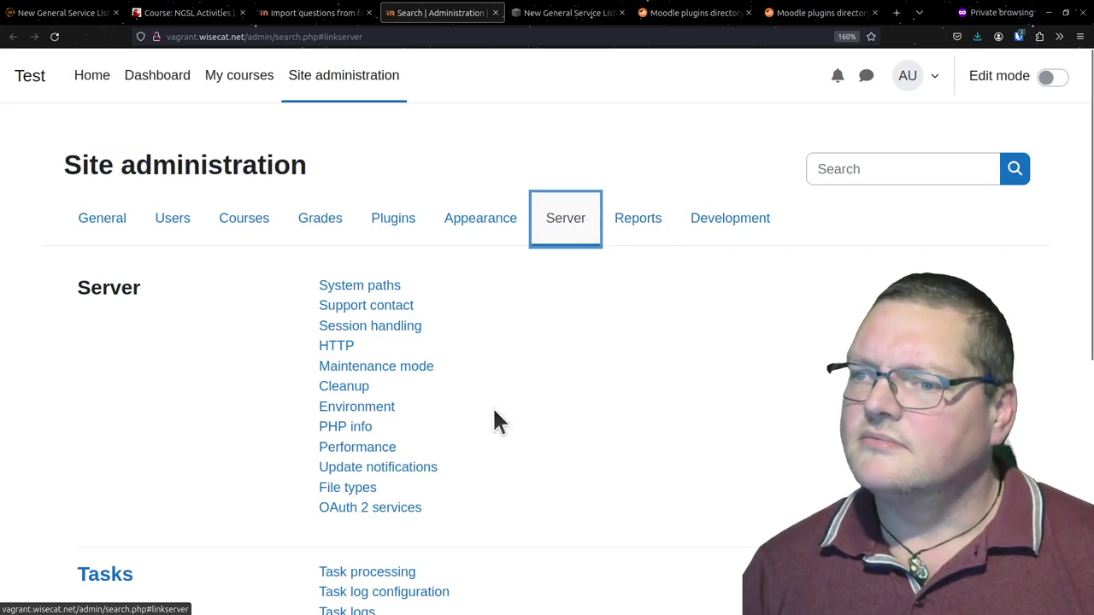
scroll(494, 411, down, 2)
scroll(494, 411, down, 4)
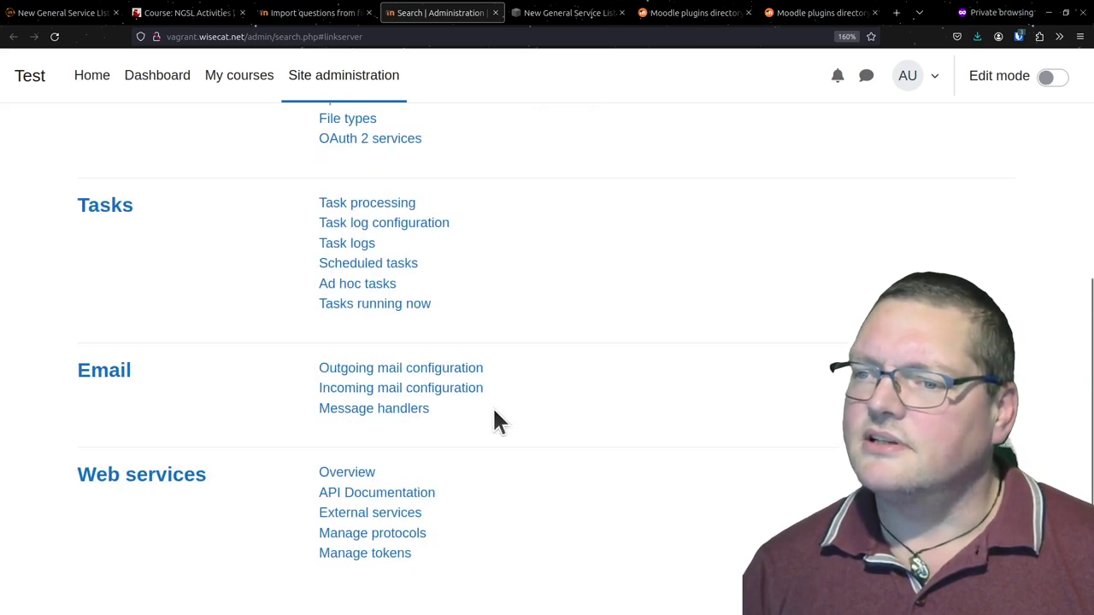
scroll(493, 411, up, 5)
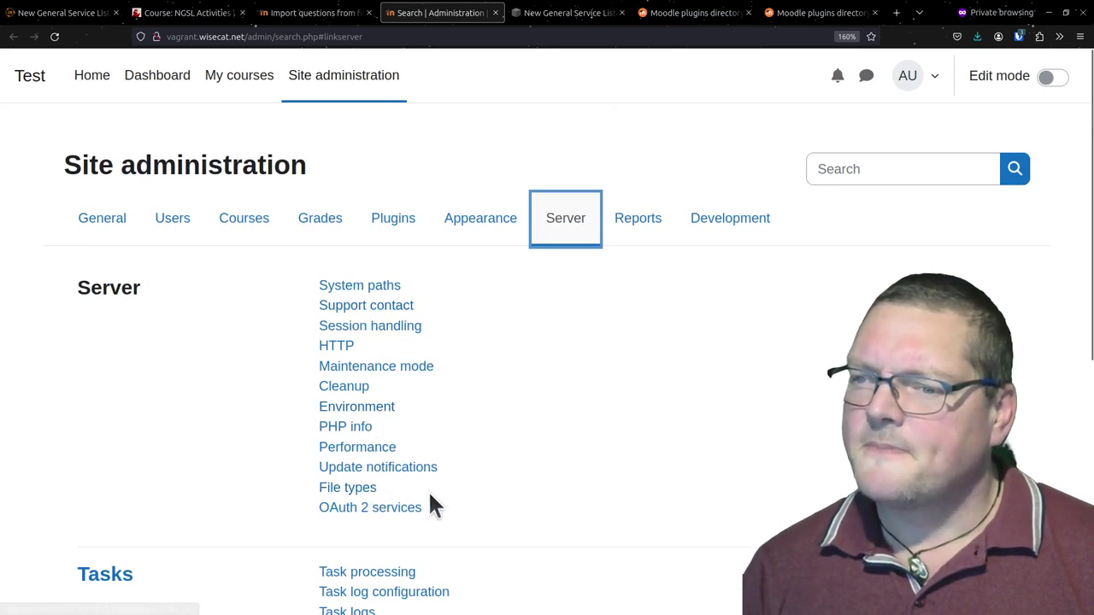
scroll(434, 501, down, 5)
scroll(439, 505, up, 4)
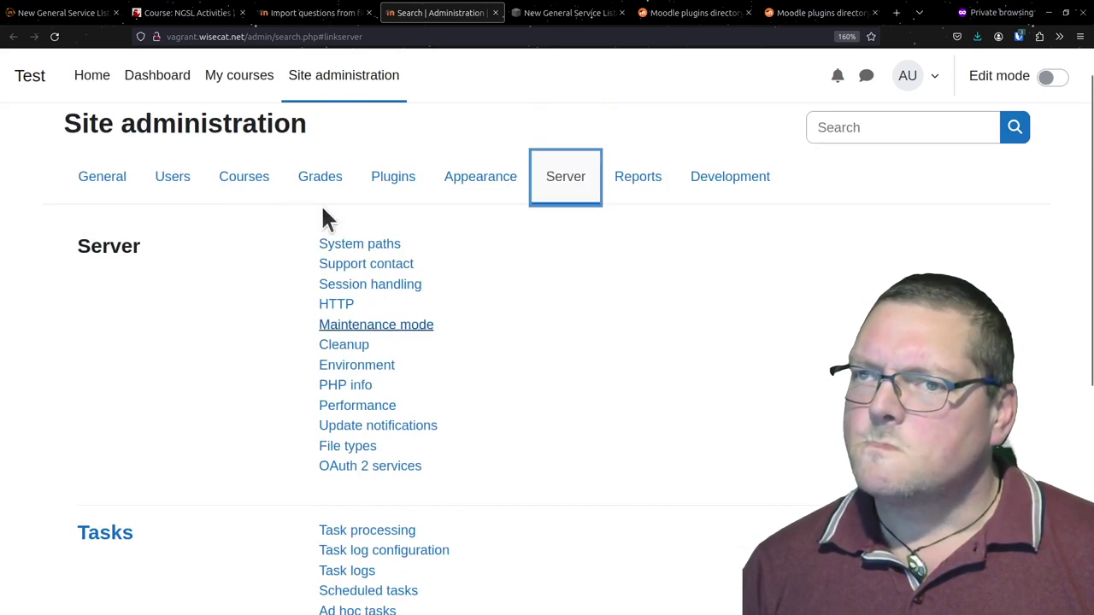
Recheck the setting's path on MoodleNet, set the Extra PHP memory limit to 2048M in the server's Performance settings, and save
click(30, 14)
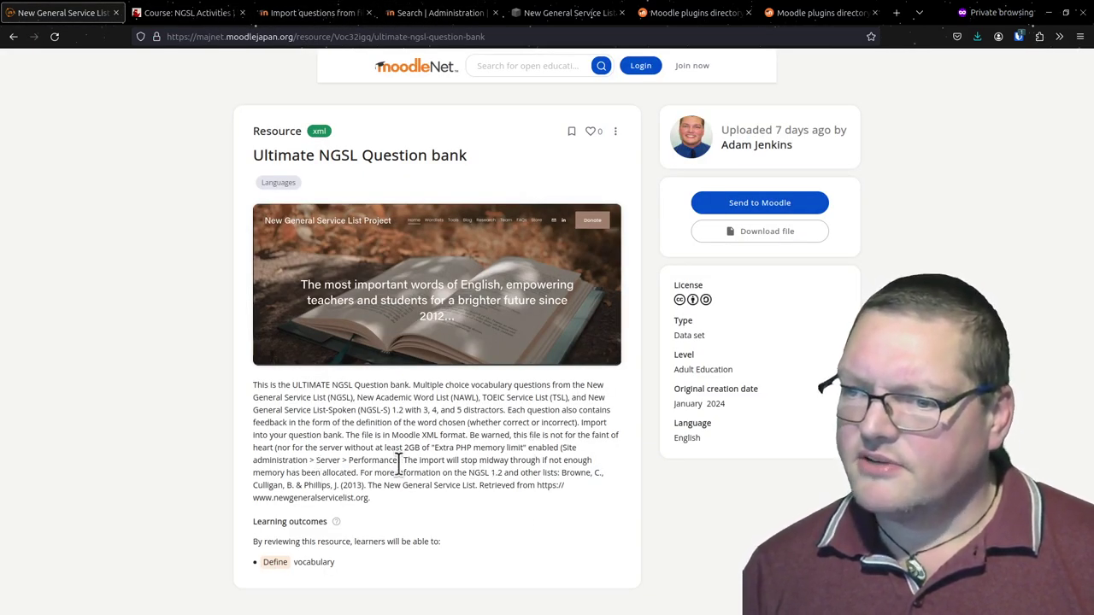
click(453, 13)
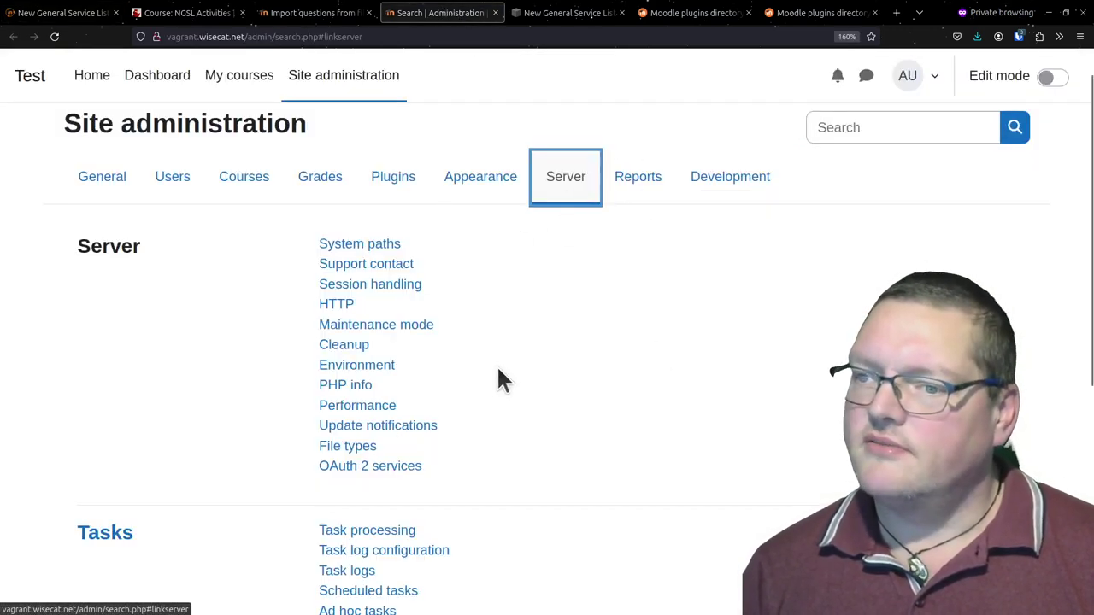
click(378, 407)
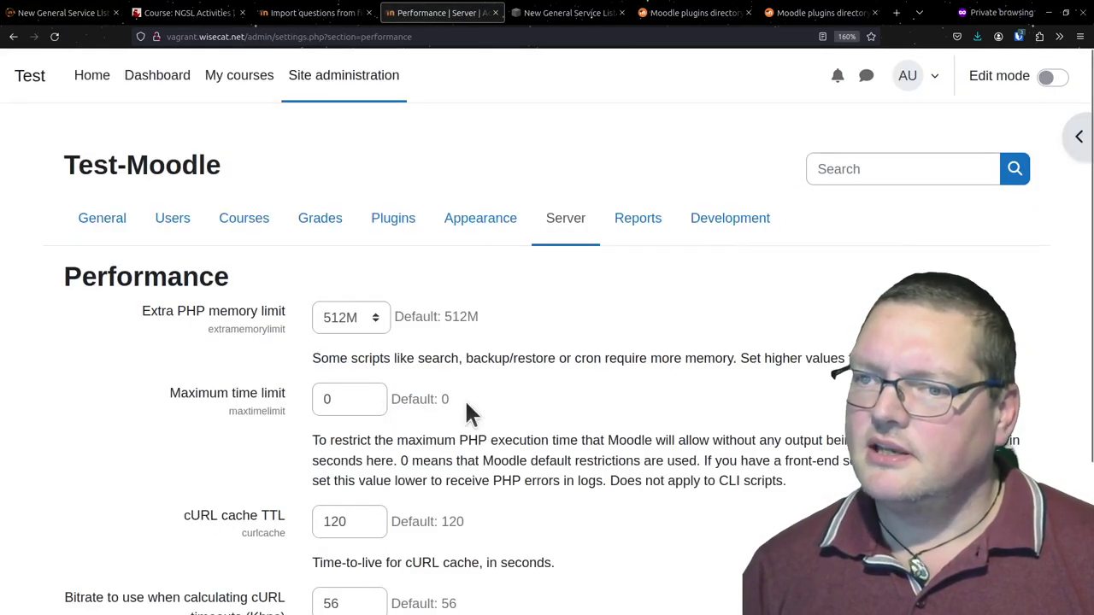
click(347, 326)
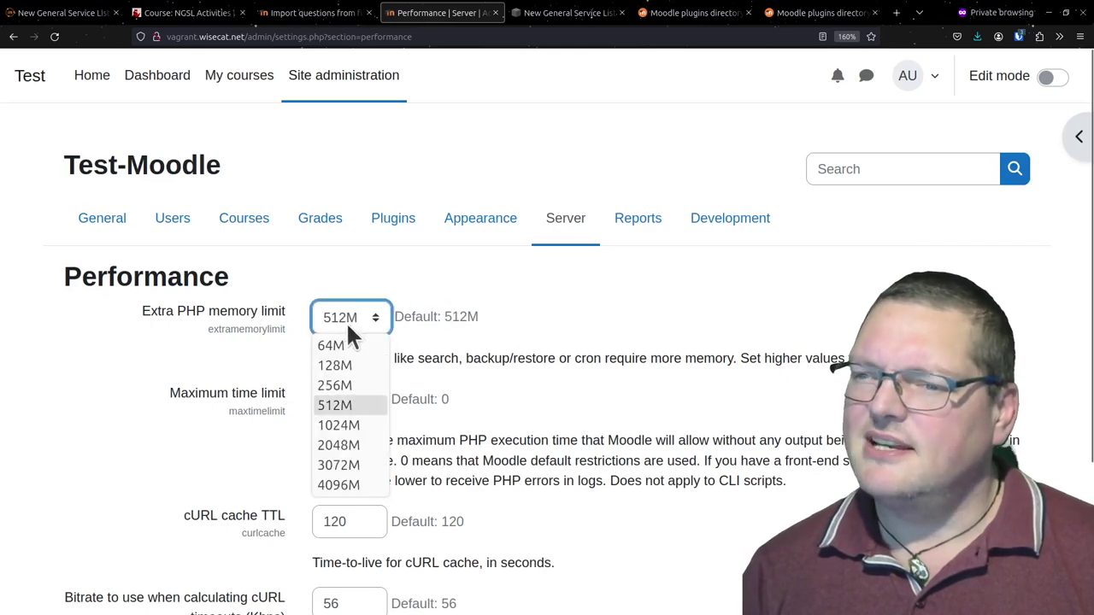
click(352, 443)
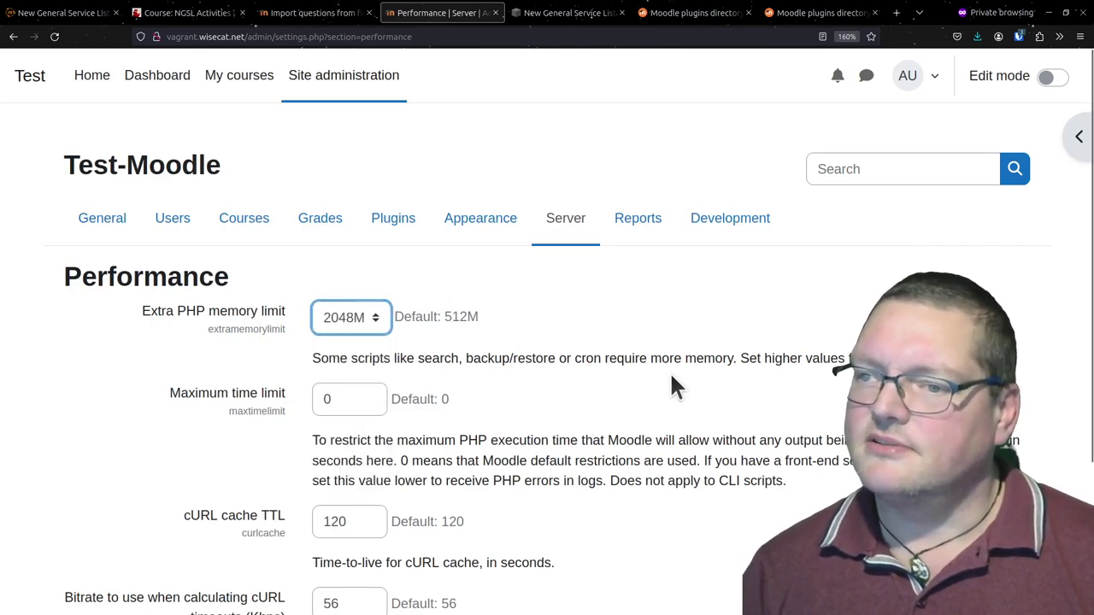
scroll(669, 395, down, 2)
click(376, 523)
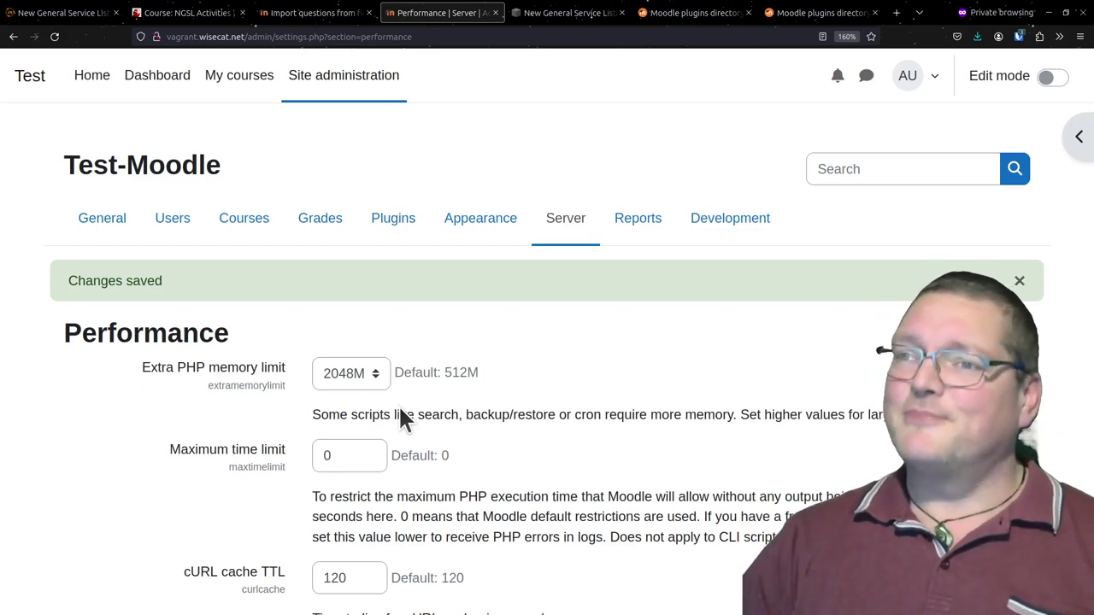
Return to the NGSL course's question import page and choose Moodle XML format as the file format
click(309, 13)
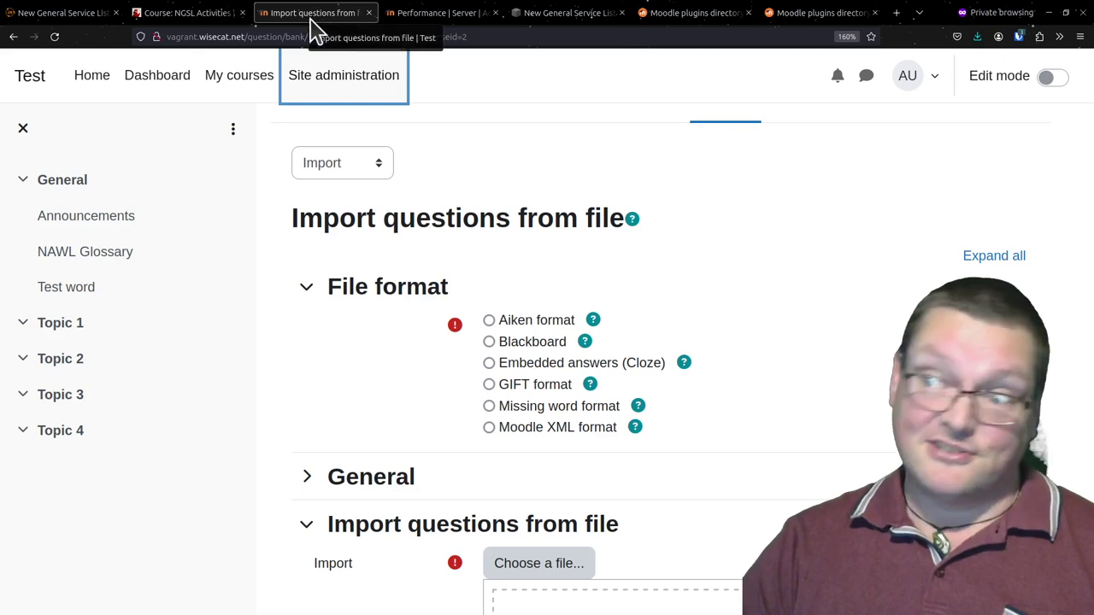
click(528, 429)
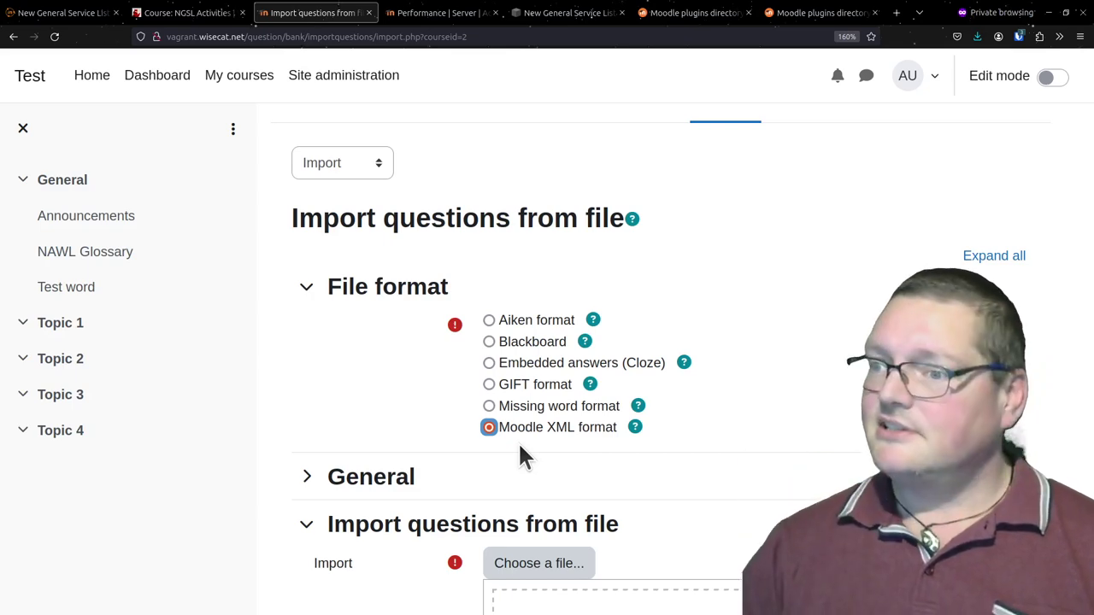
scroll(521, 444, down, 3)
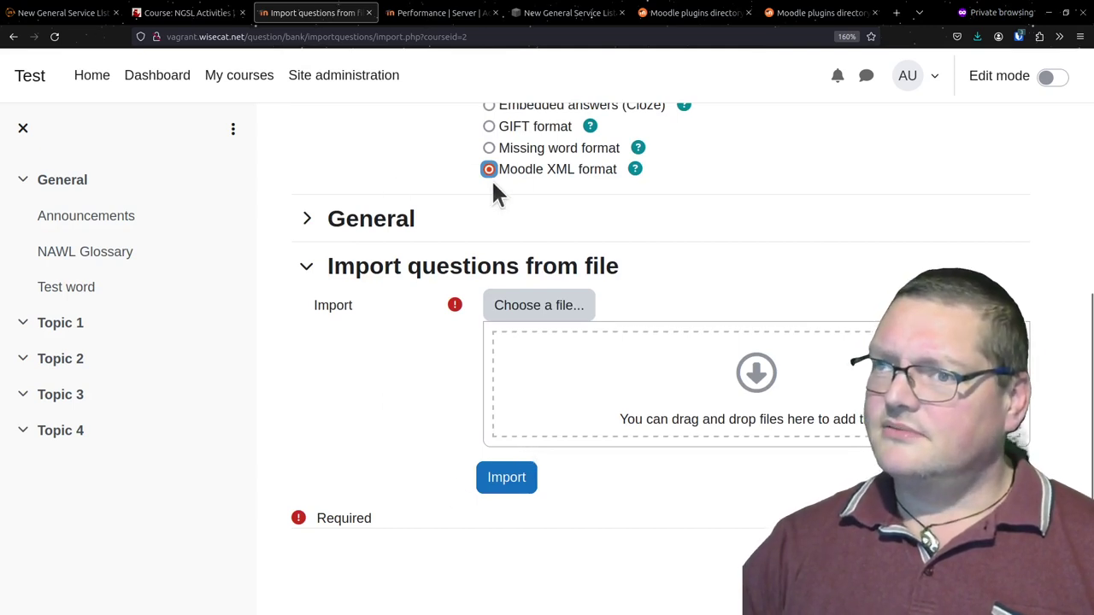
click(429, 19)
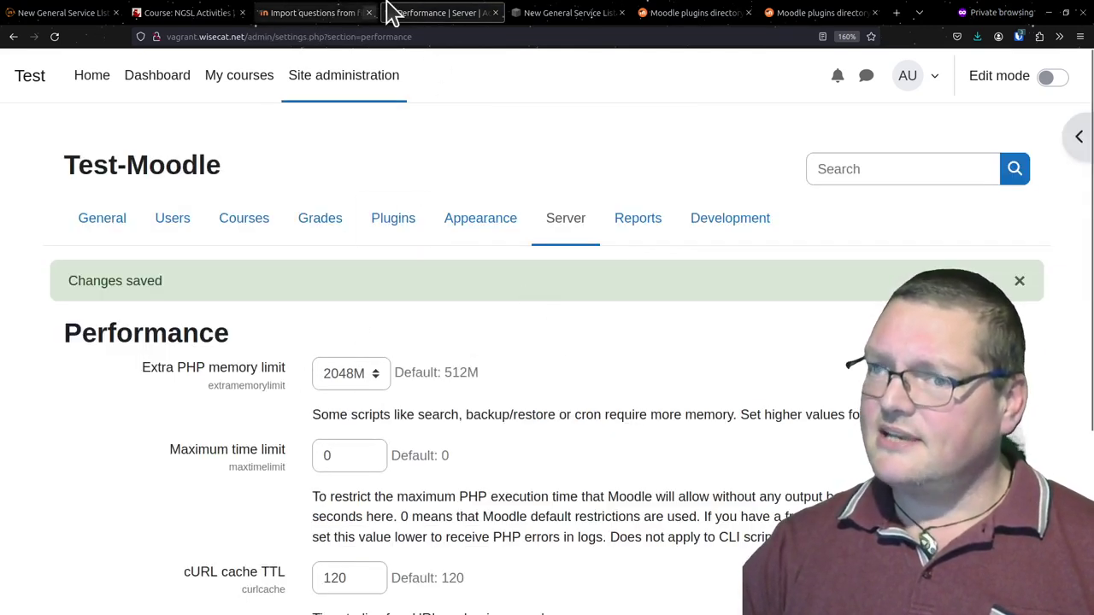
click(329, 18)
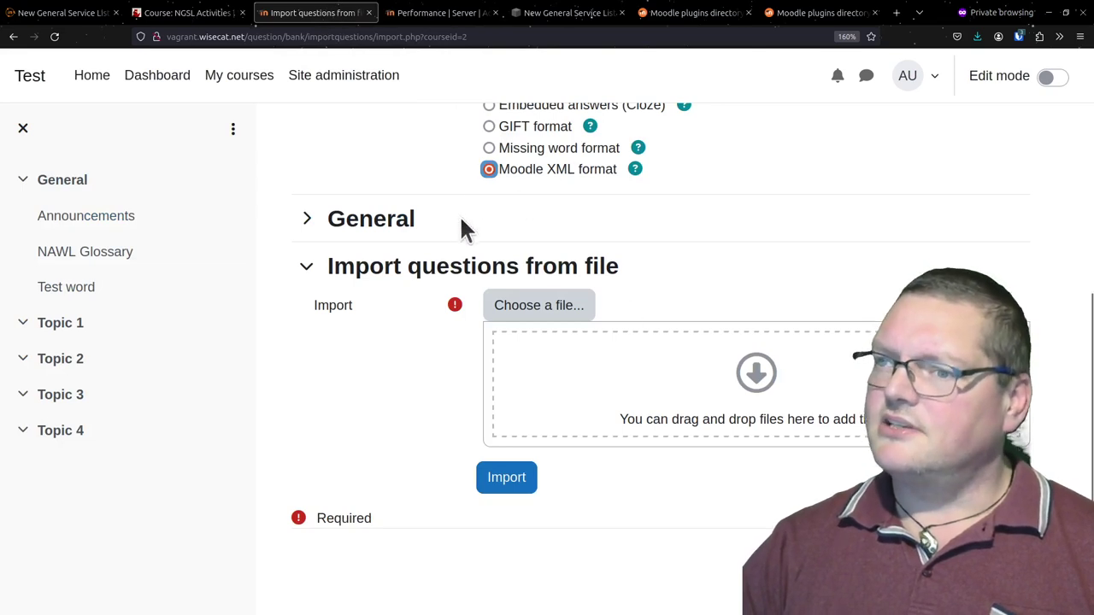
Check the general import options and import 082_Ultimate_NGSL_Project_Qbank.xml into the NGSL course's question bank
scroll(470, 256, up, 3)
scroll(533, 441, down, 3)
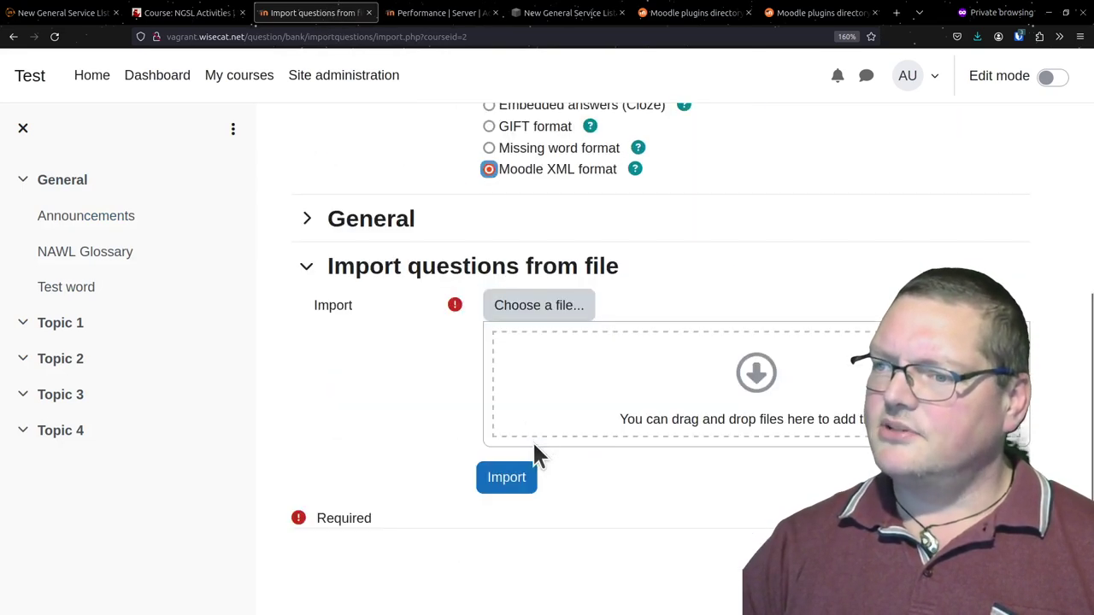
click(336, 237)
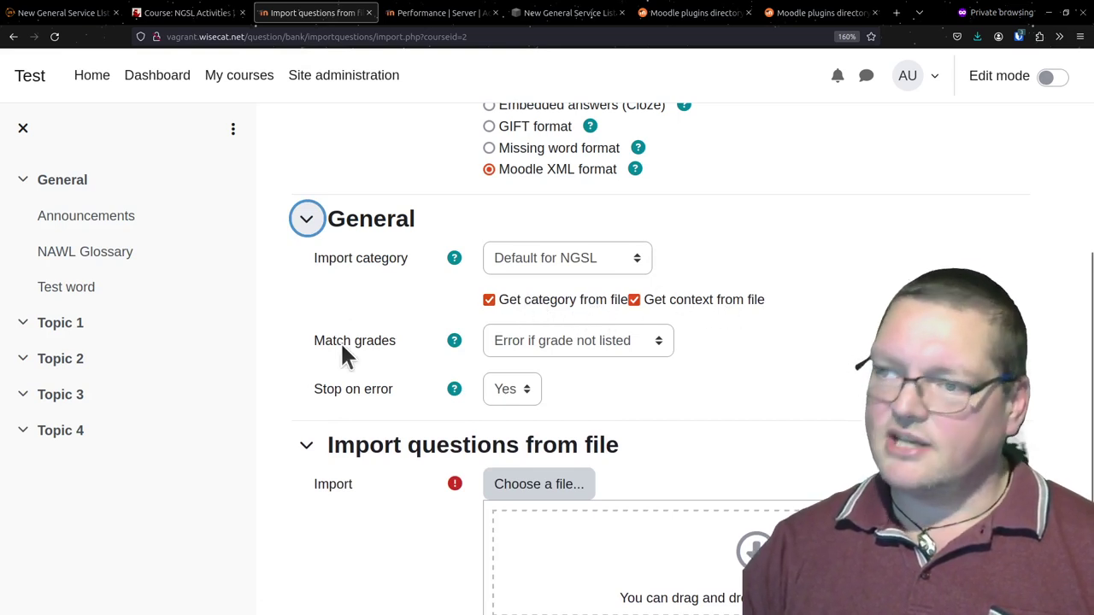
click(324, 224)
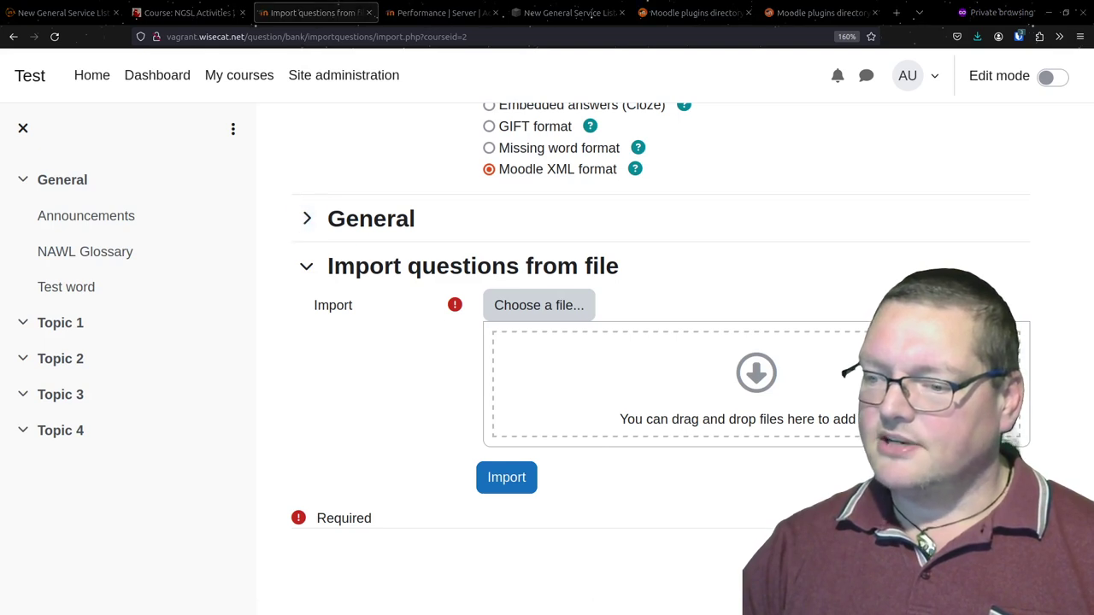
drag(1093, 385, 681, 377)
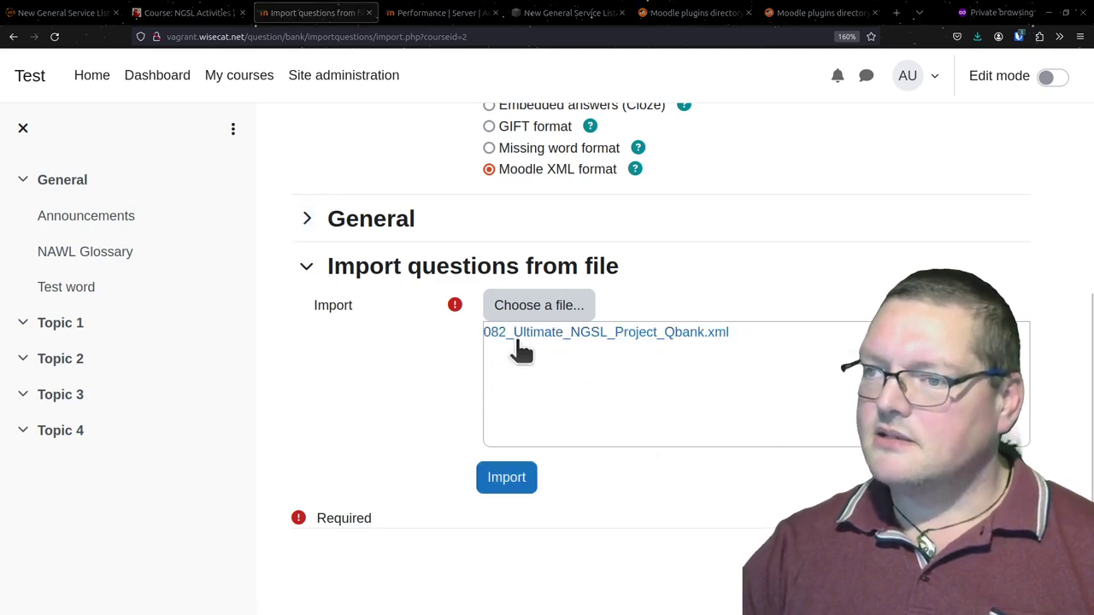
click(480, 487)
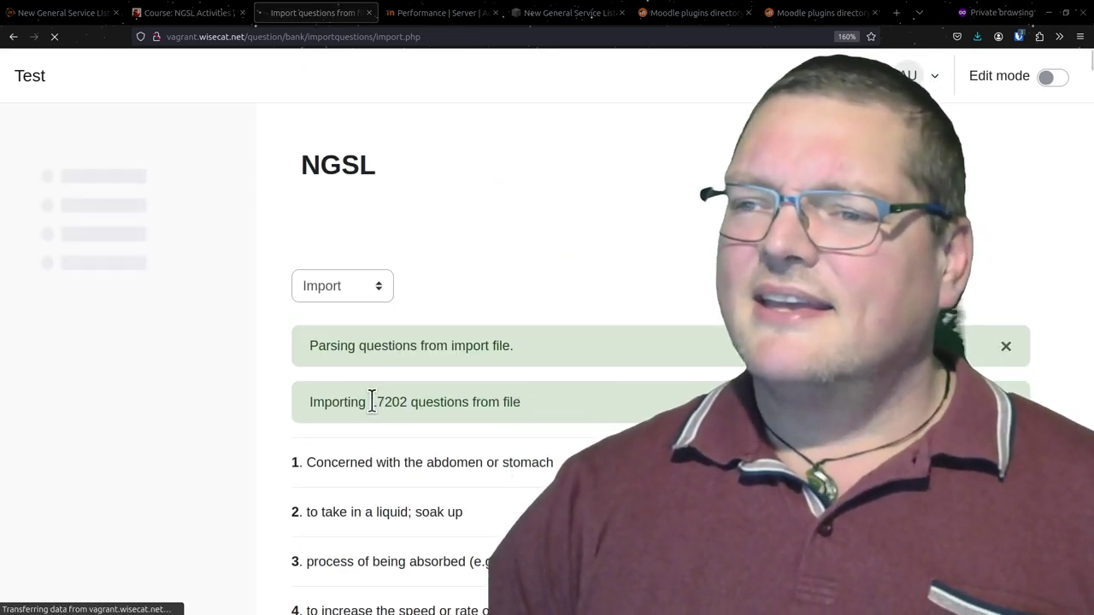
Check how many questions the file contains and look through the imported question list down to its last entry
drag(372, 401, 390, 402)
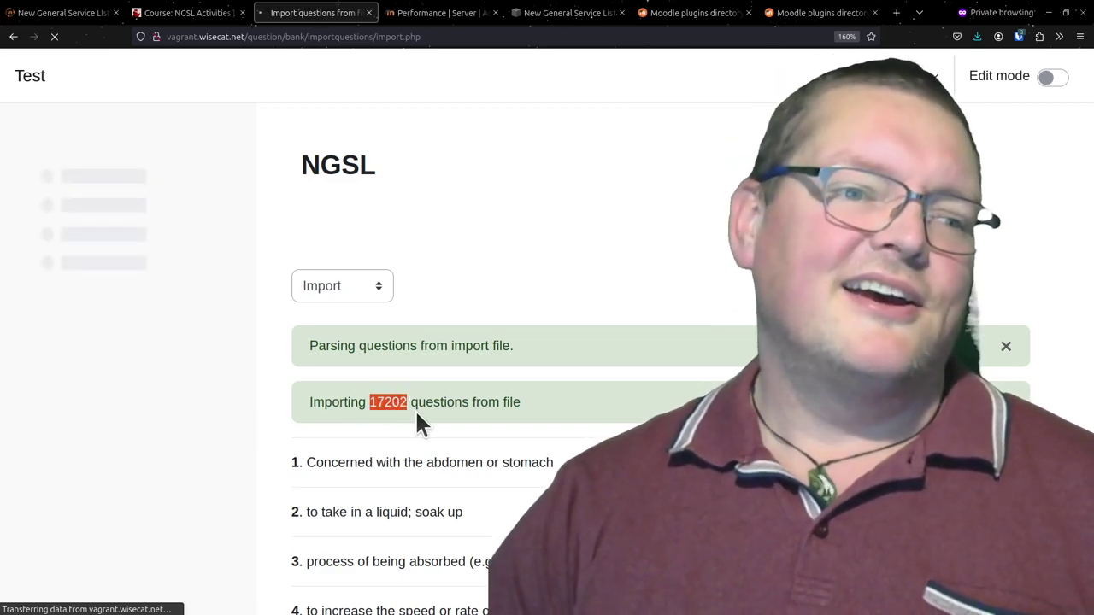
scroll(415, 409, down, 12)
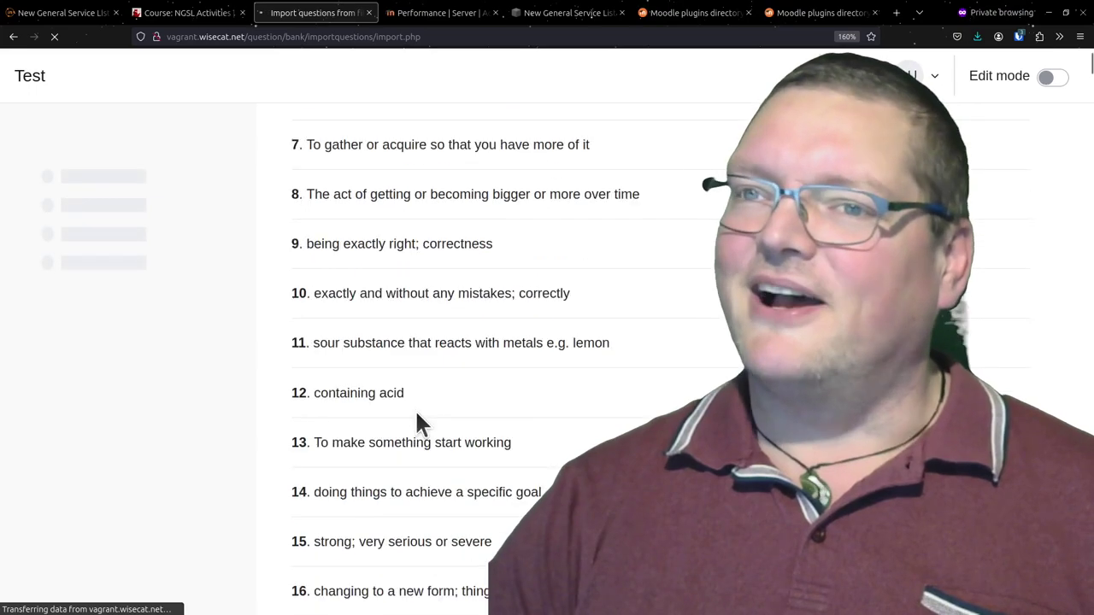
scroll(414, 408, down, 20)
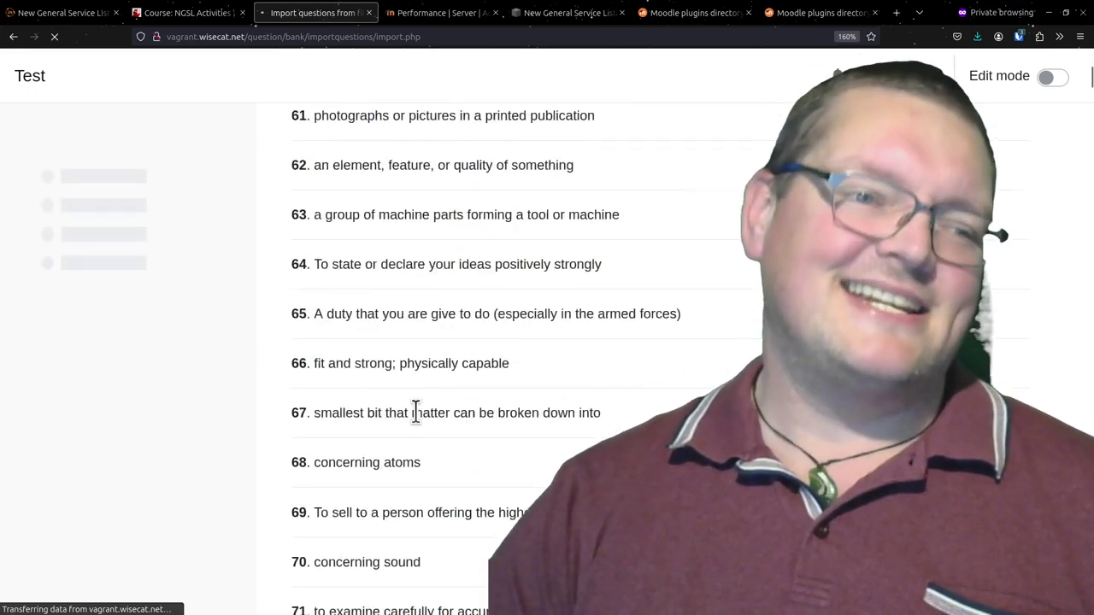
scroll(414, 410, down, 20)
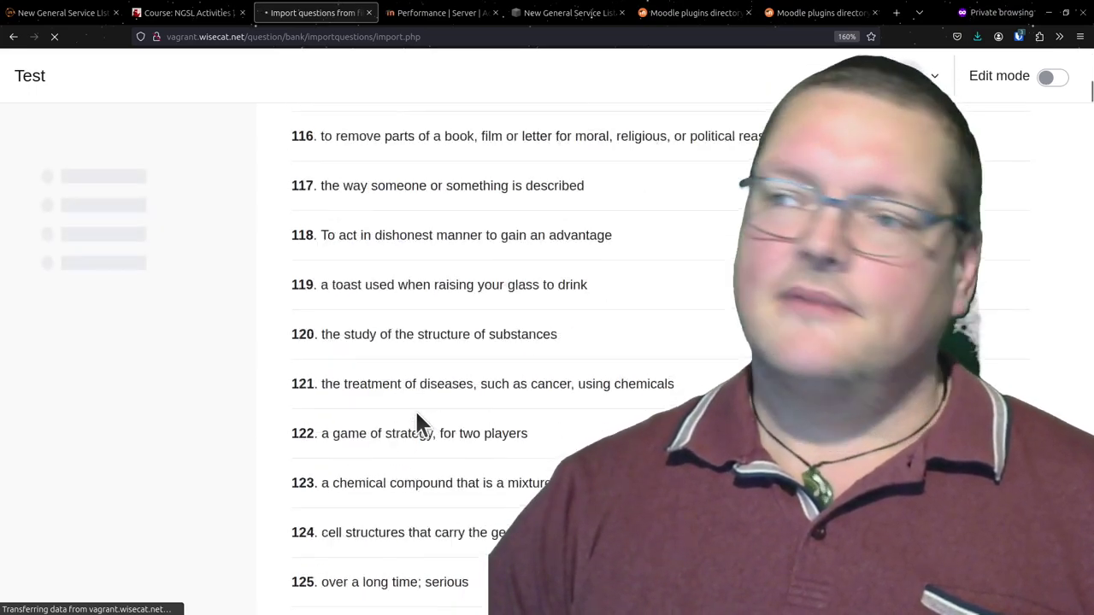
scroll(415, 410, down, 10)
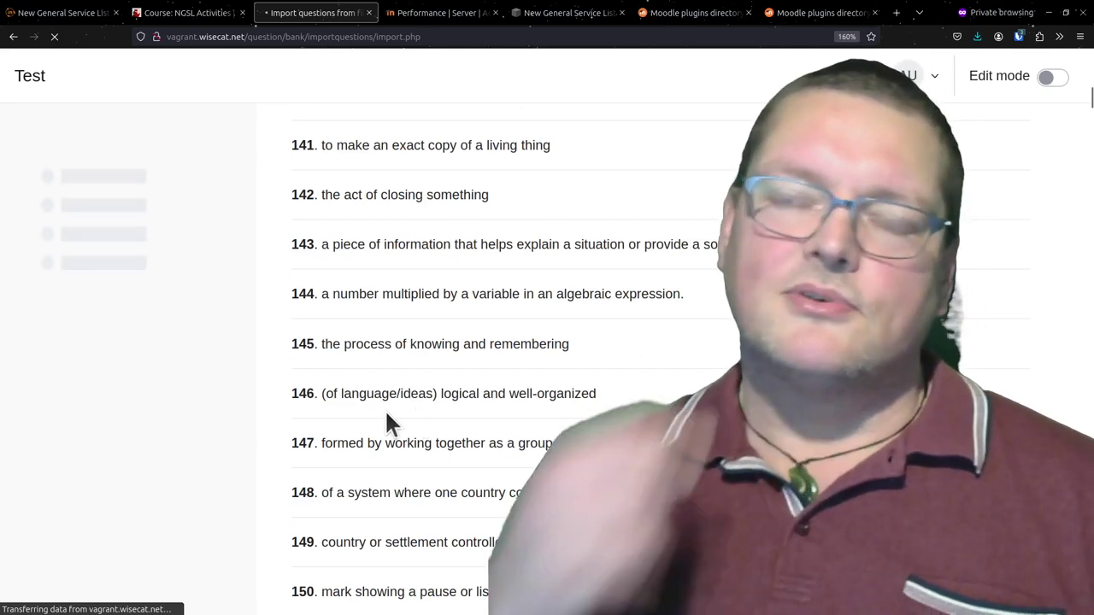
scroll(387, 412, down, 1)
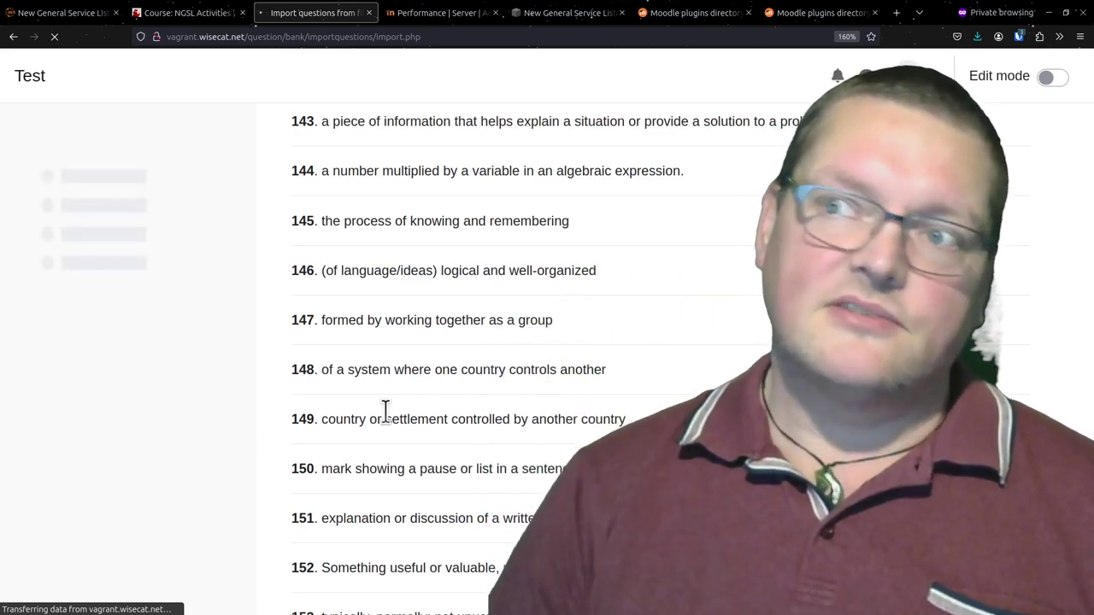
scroll(385, 410, down, 20)
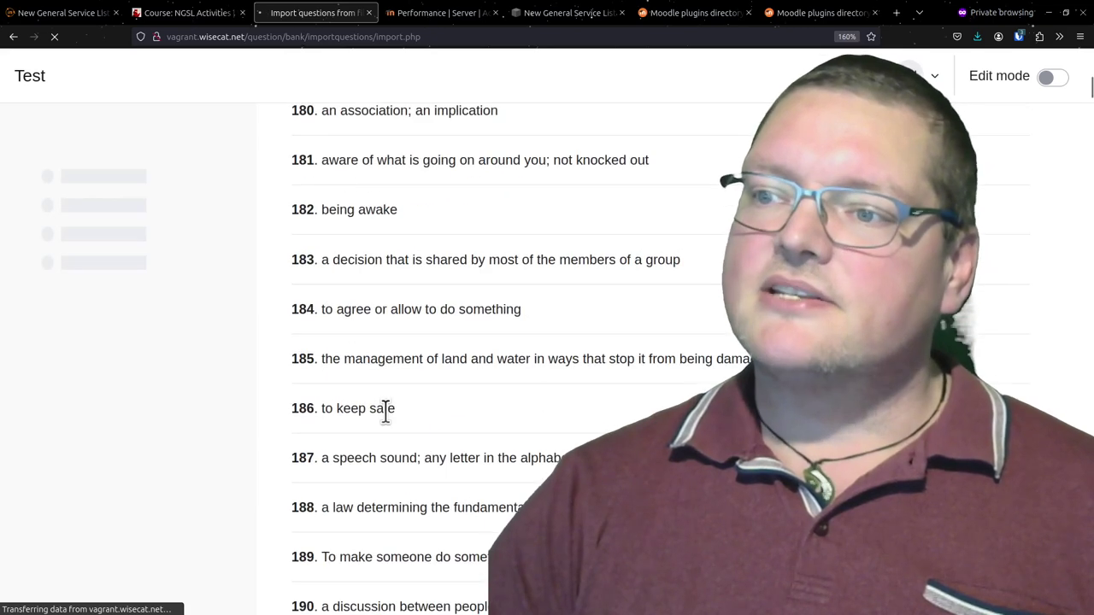
scroll(385, 412, down, 11)
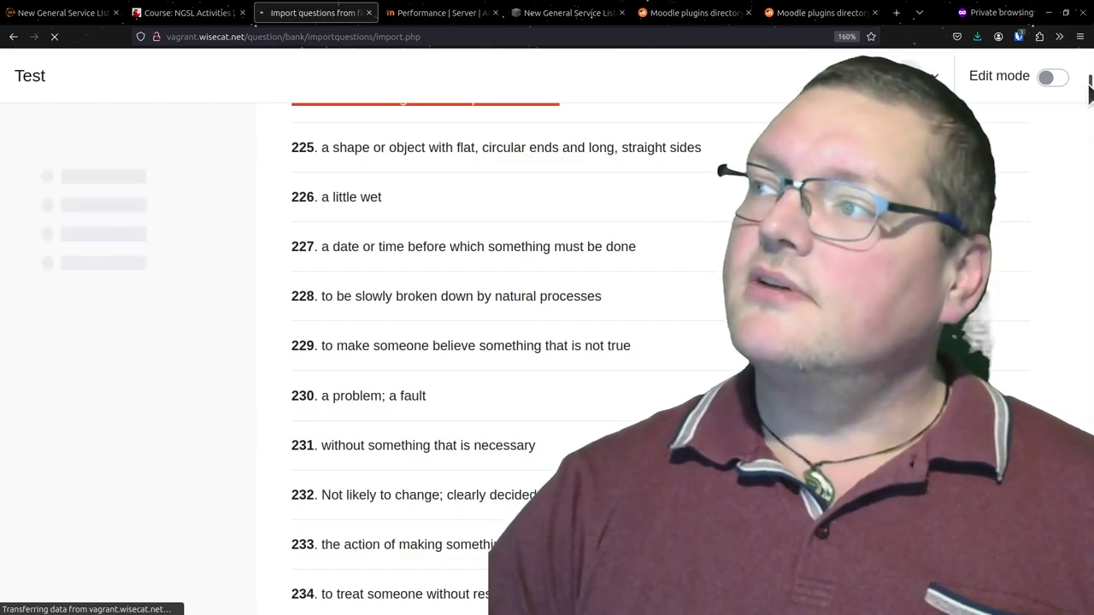
drag(1088, 90, 1089, 611)
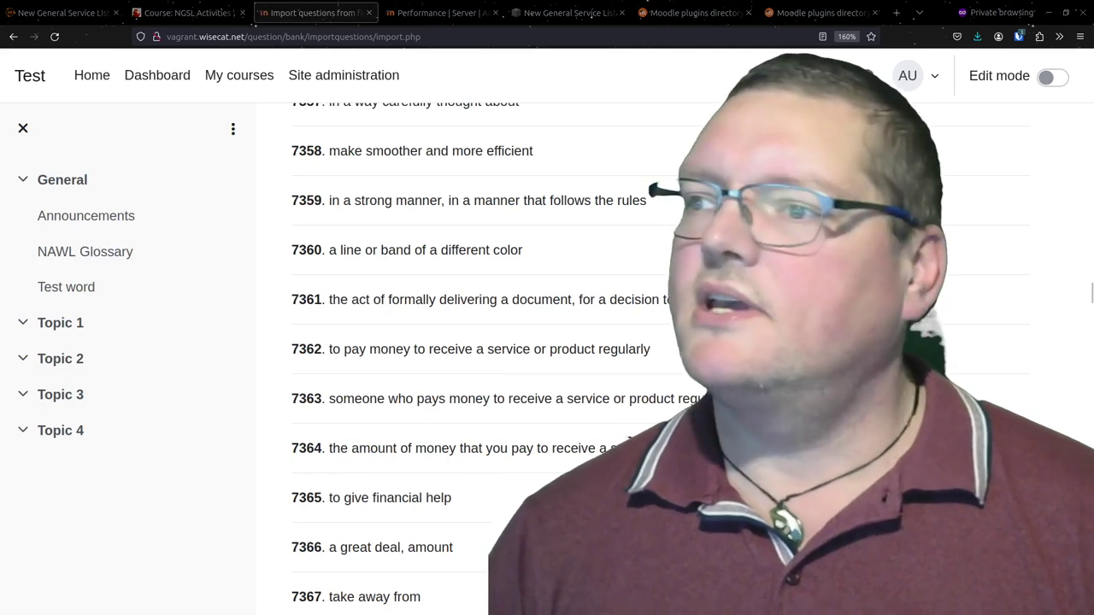
scroll(630, 439, down, 5)
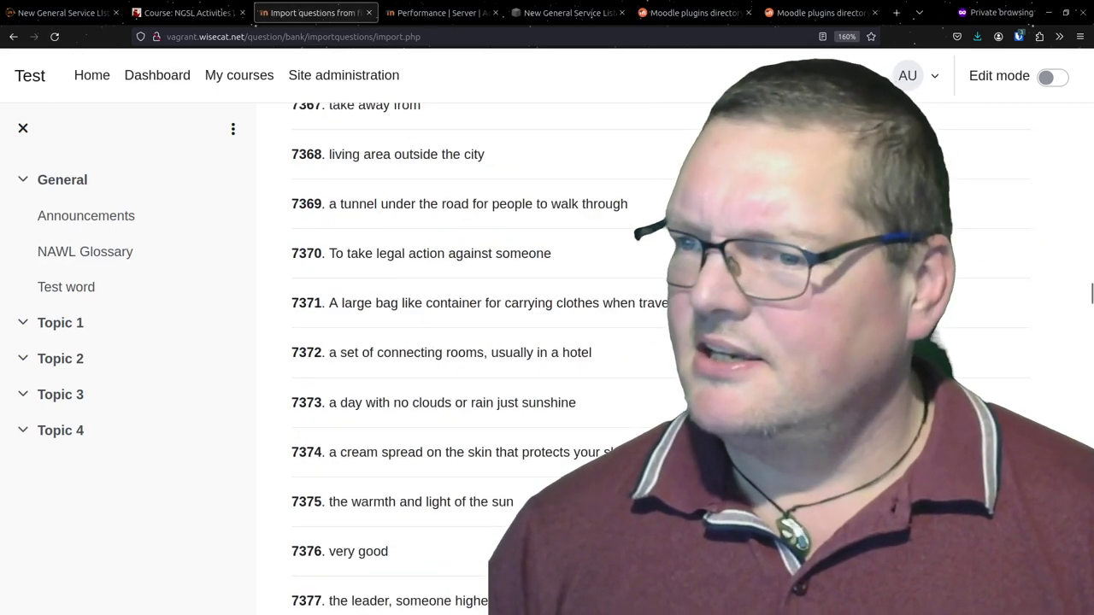
scroll(487, 359, down, 5)
scroll(478, 359, down, 20)
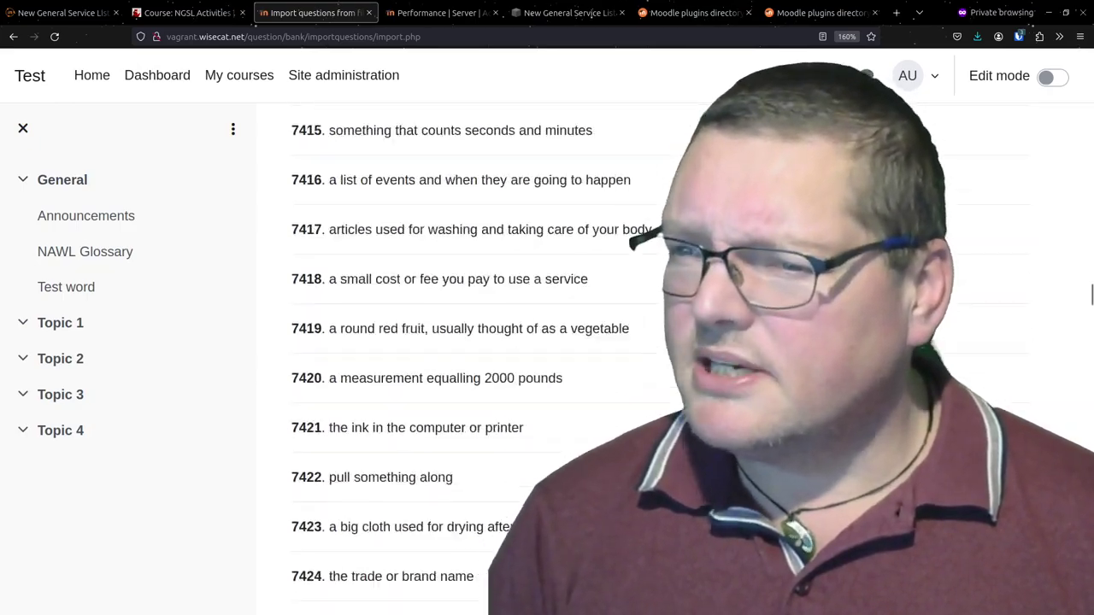
scroll(479, 359, down, 20)
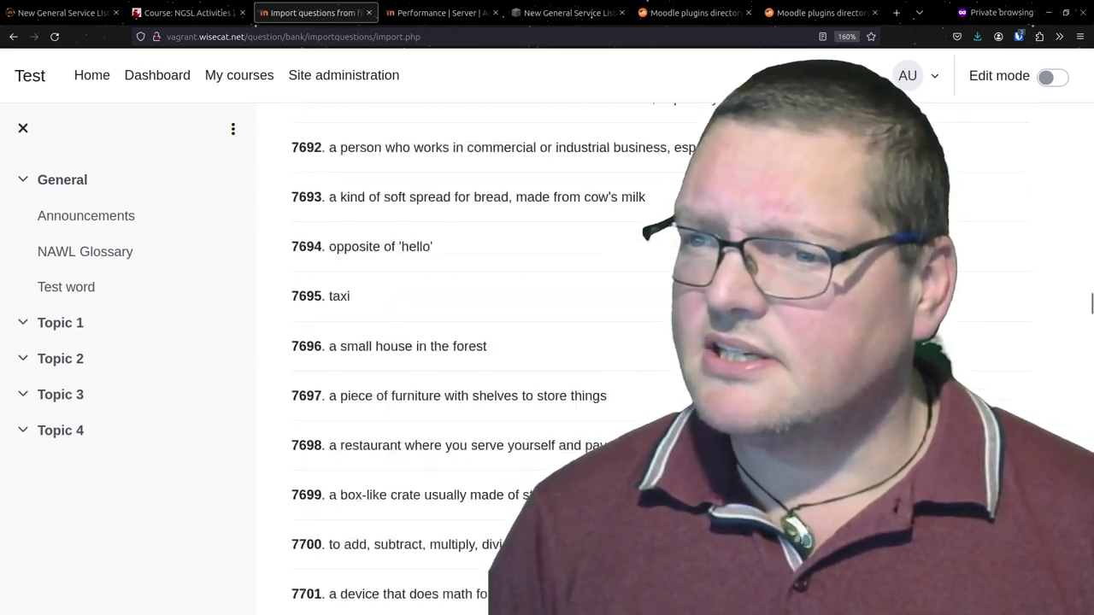
scroll(479, 359, down, 20)
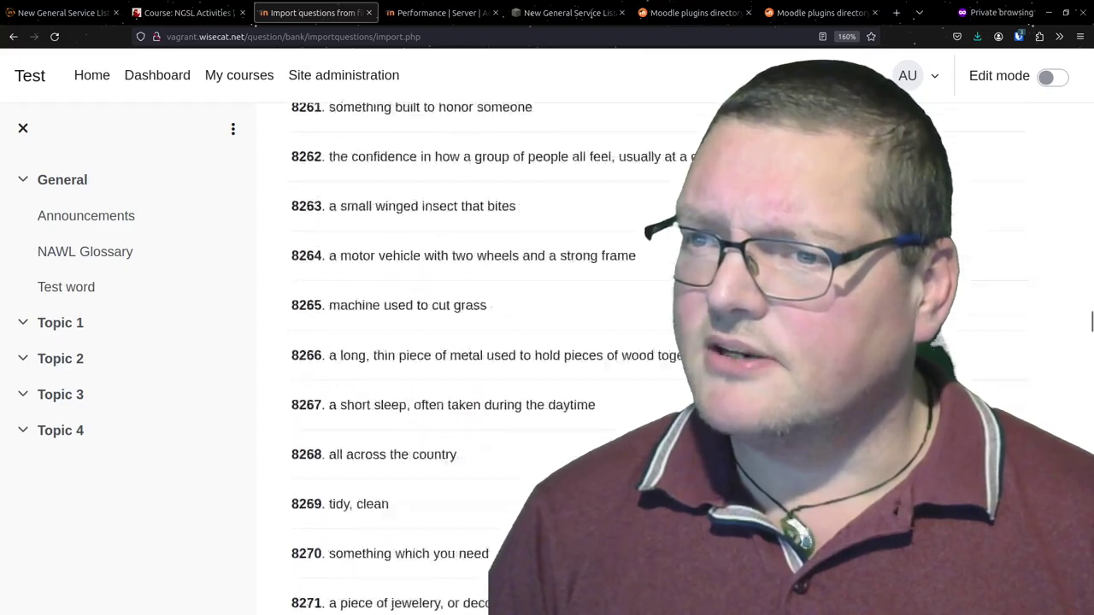
scroll(479, 359, down, 20)
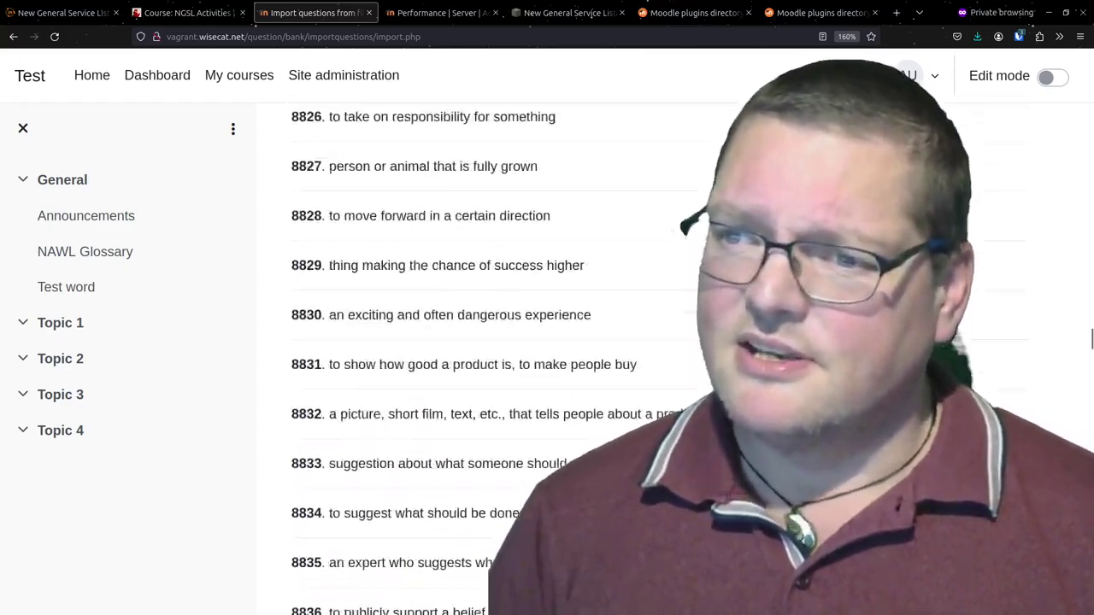
scroll(478, 359, down, 20)
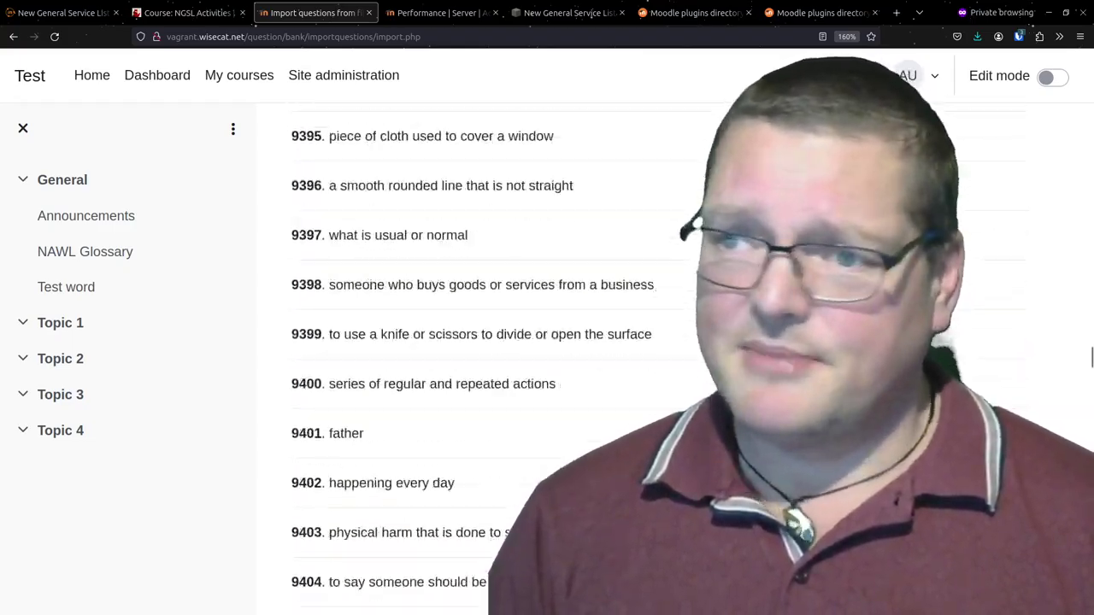
scroll(478, 359, down, 20)
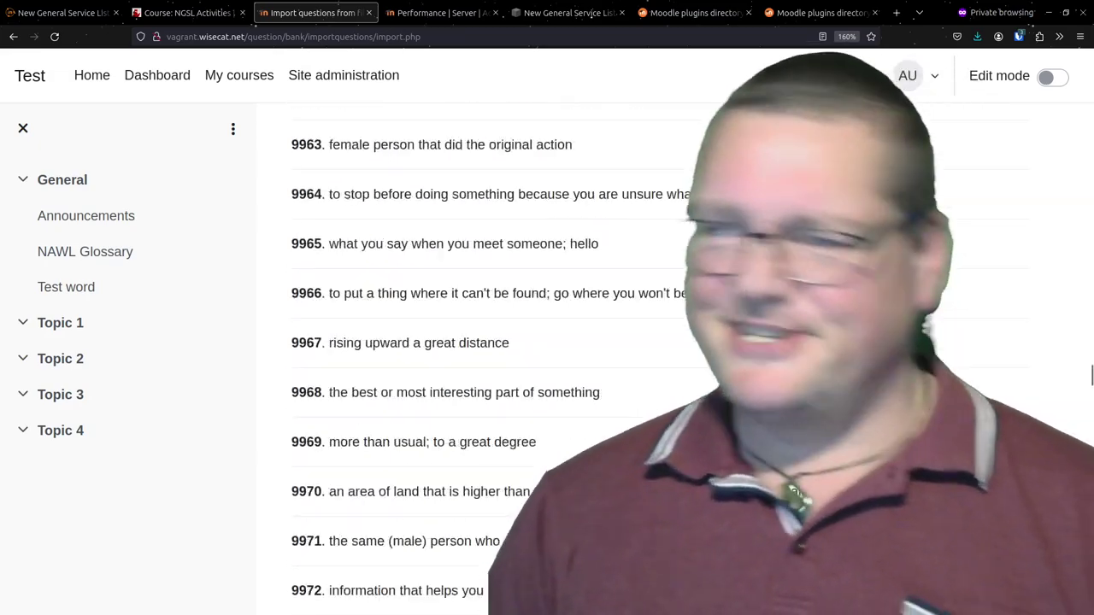
scroll(479, 359, down, 15)
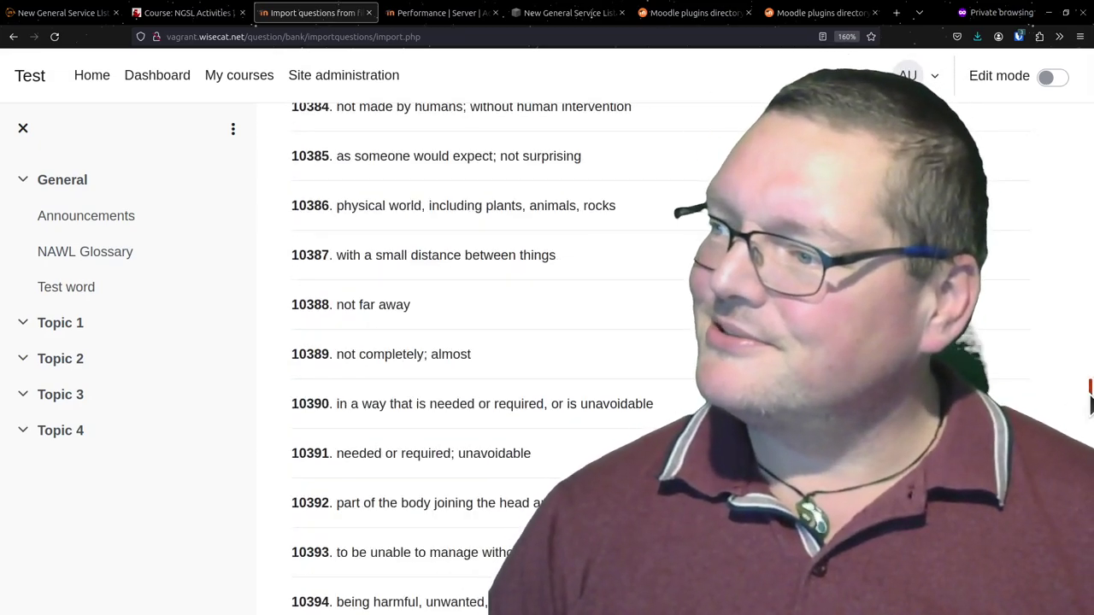
drag(1090, 401, 1090, 609)
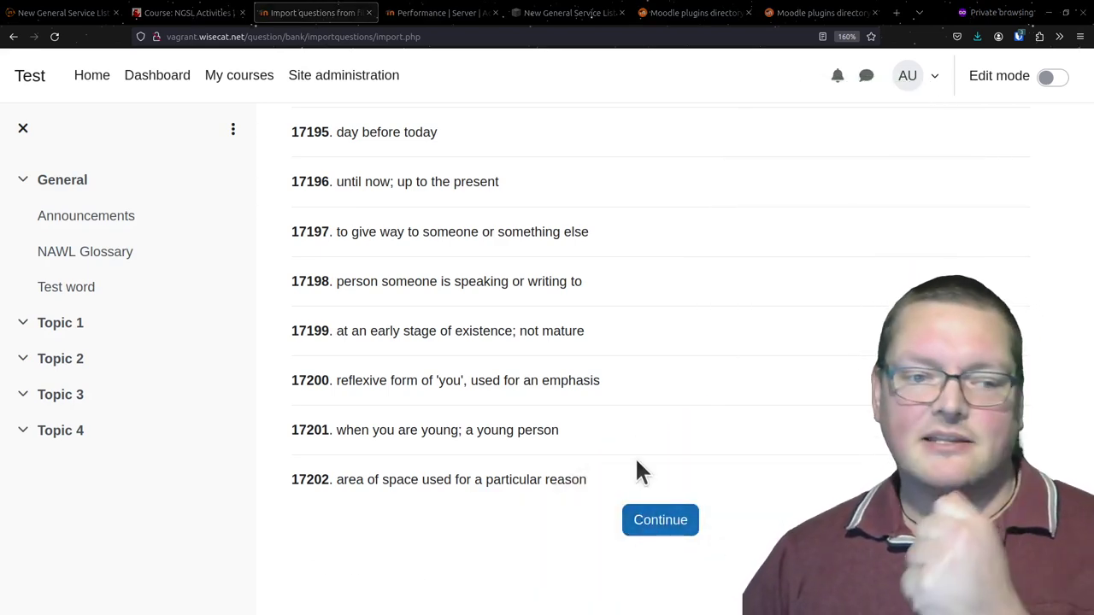
Continue to the question bank and look through the imported questions in the NGSL 1.2 MC 3 Distractors category
click(653, 519)
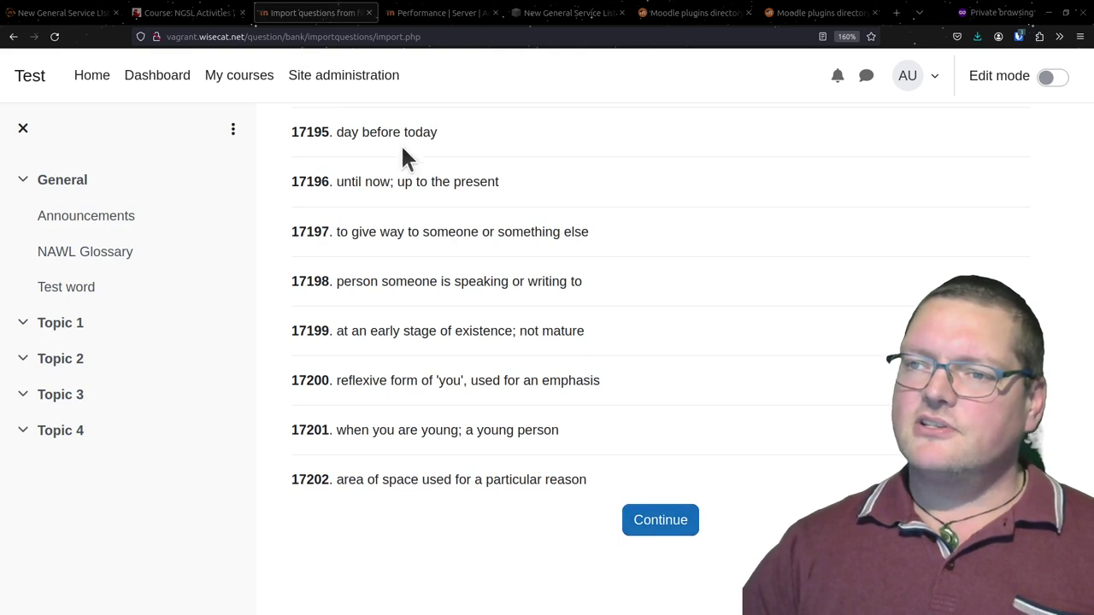
click(683, 526)
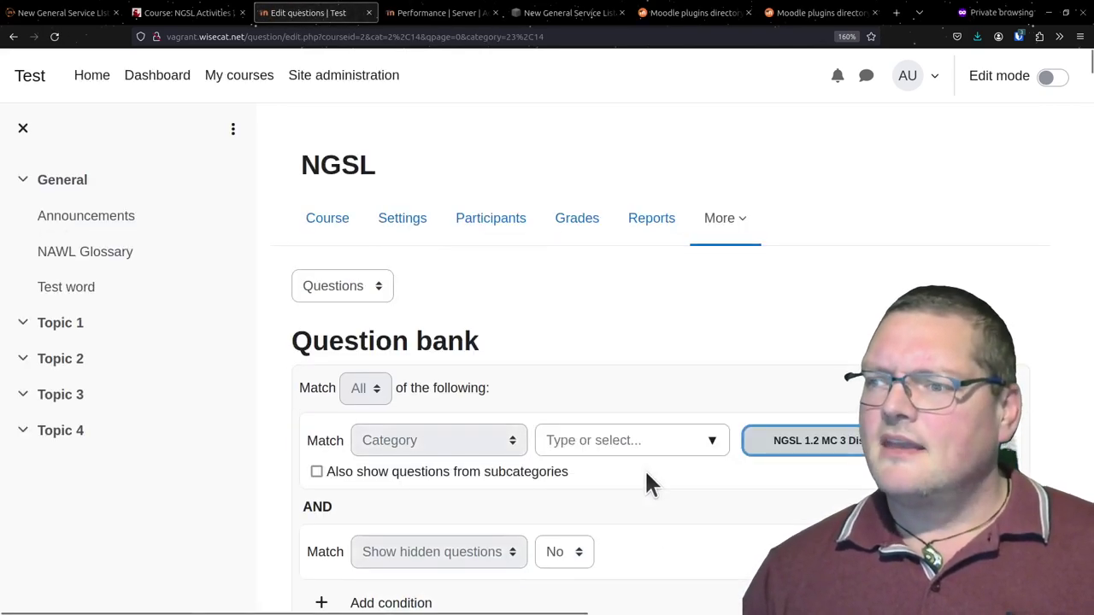
scroll(645, 465, down, 3)
scroll(647, 472, down, 4)
scroll(647, 473, up, 1)
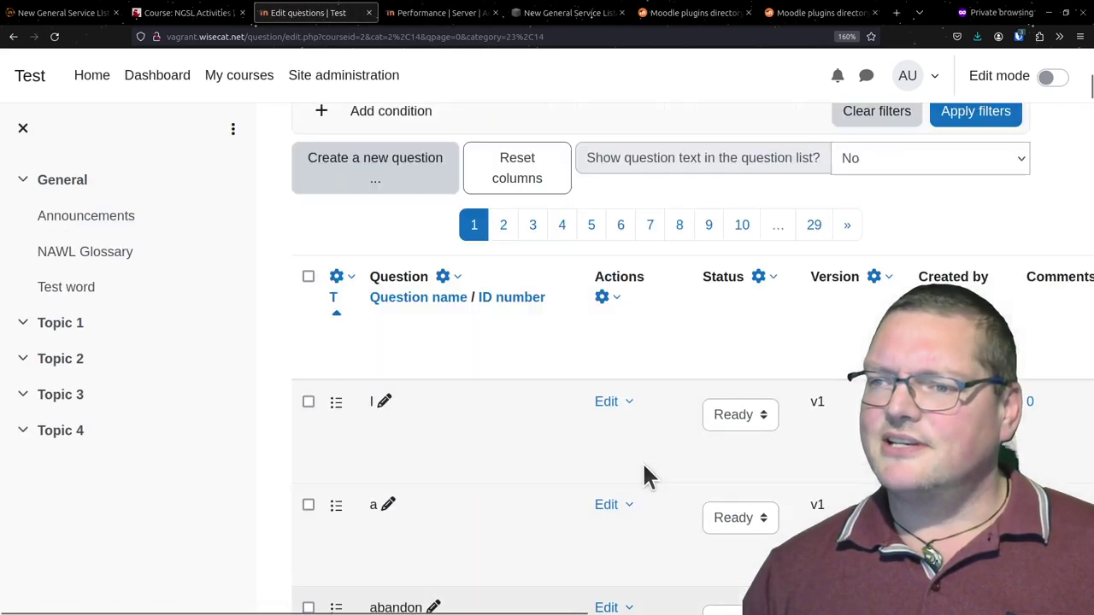
scroll(646, 475, down, 10)
scroll(645, 474, up, 13)
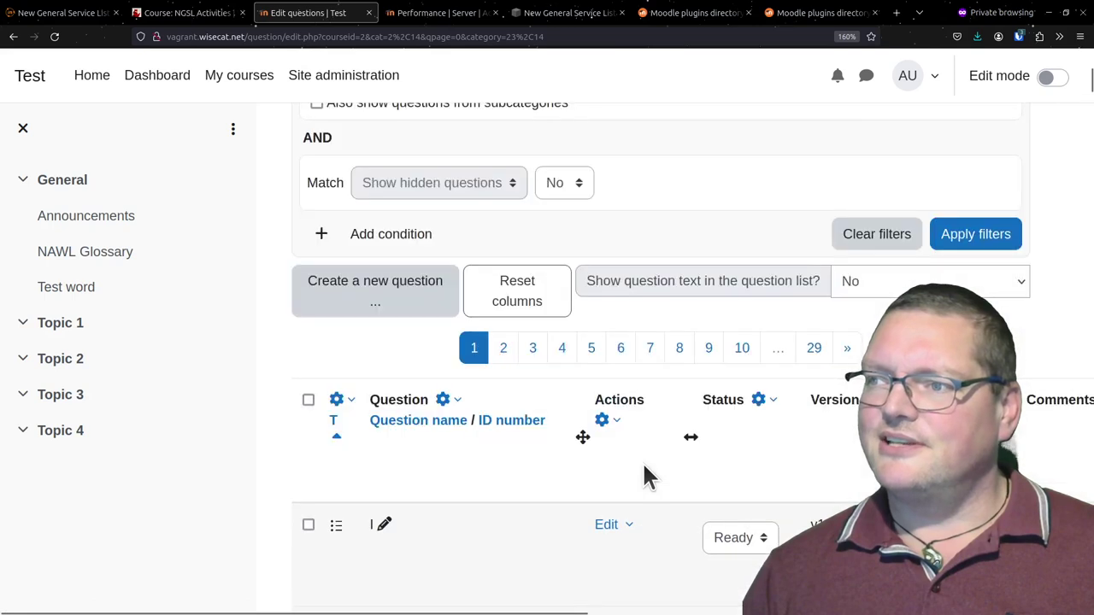
scroll(537, 261, up, 3)
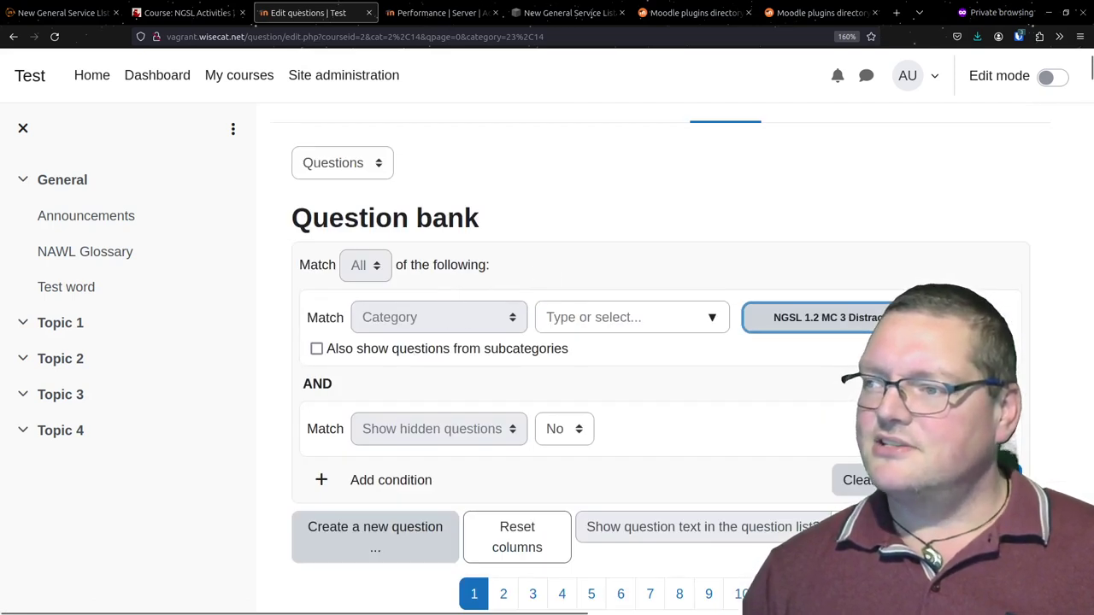
scroll(853, 364, down, 5)
scroll(848, 369, down, 15)
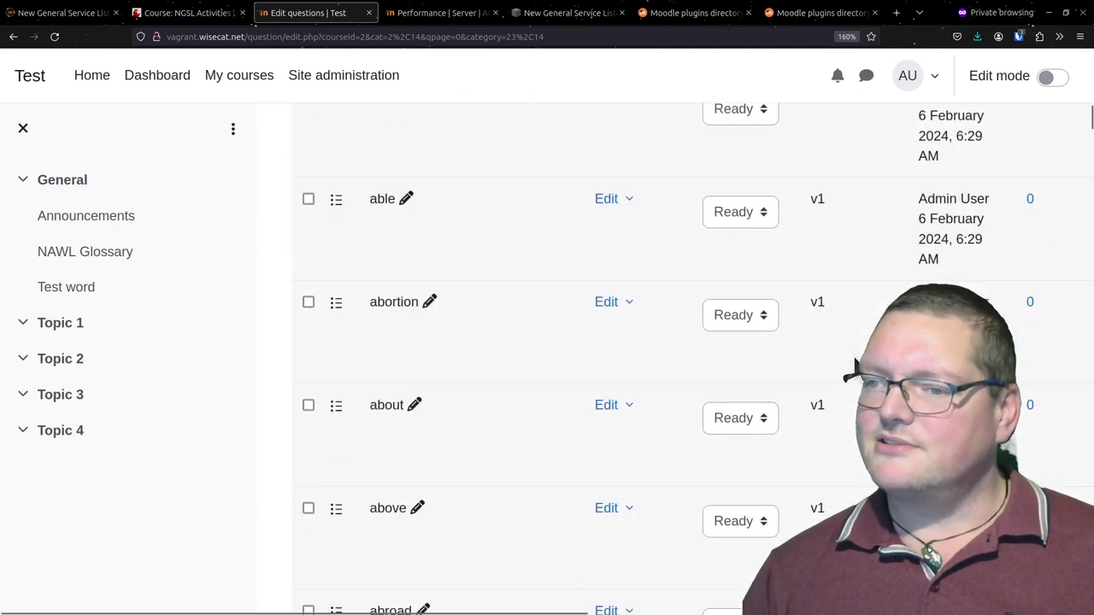
scroll(476, 537, up, 13)
scroll(474, 530, up, 10)
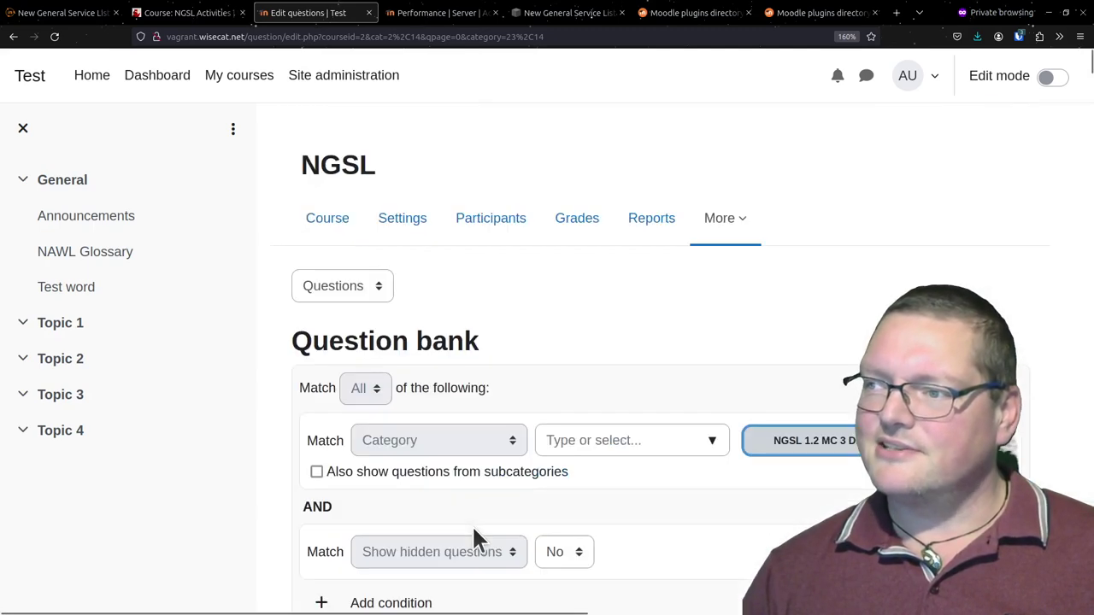
Examine the NGSL Project subcategories in the question bank's category list and return to the NGSL course page
click(361, 281)
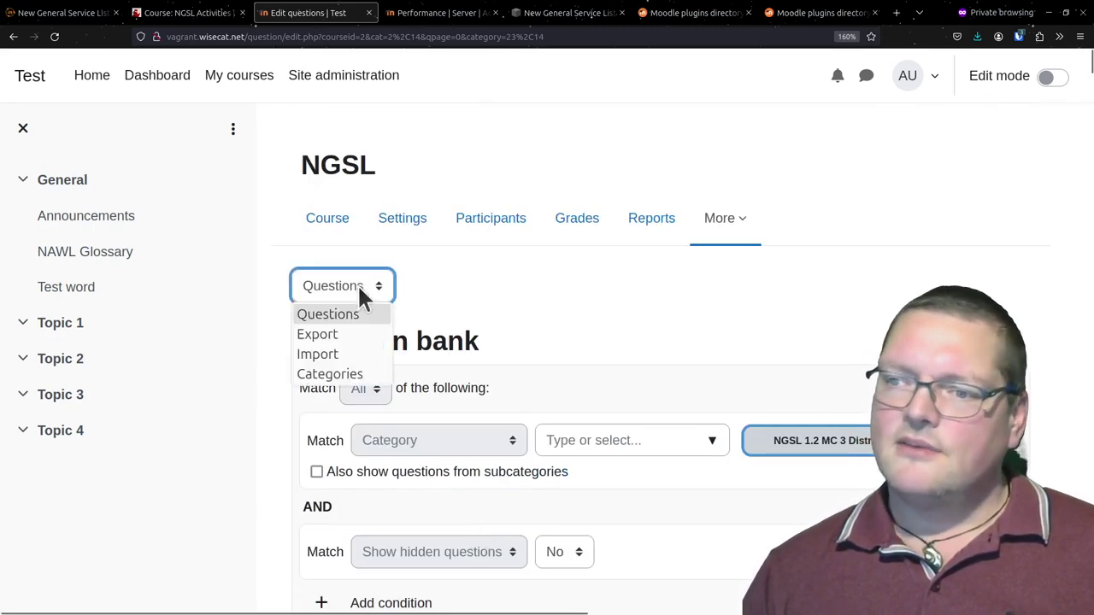
click(362, 373)
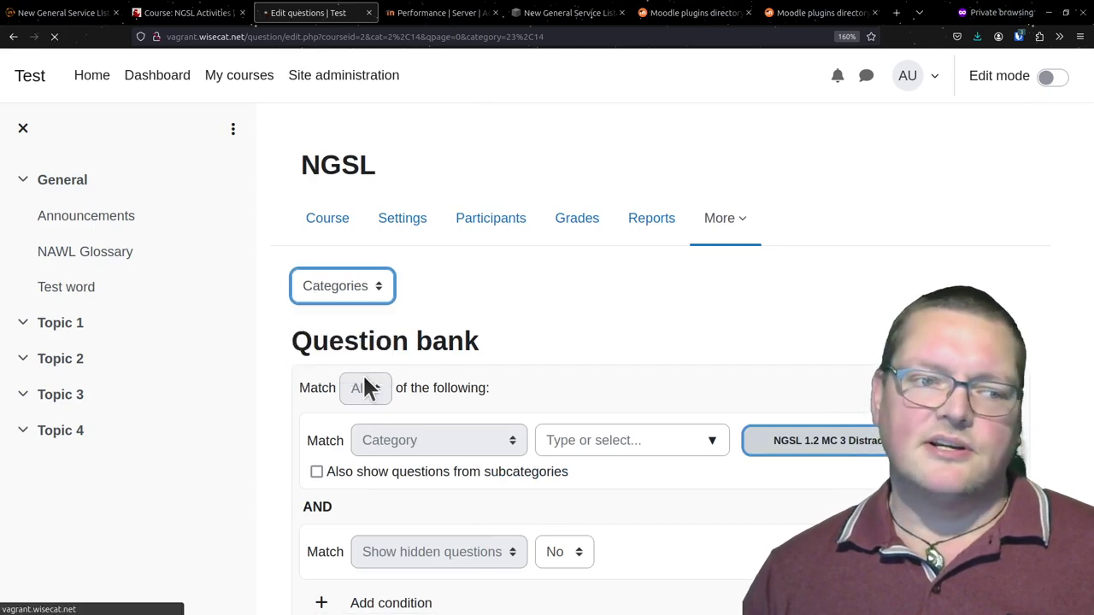
scroll(556, 282, down, 5)
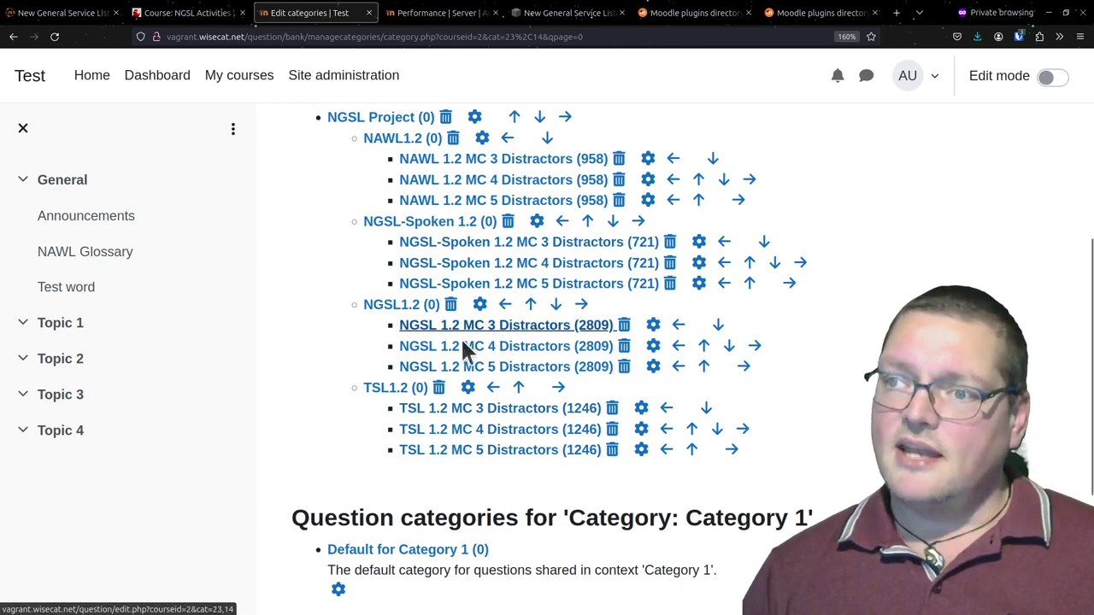
scroll(363, 359, up, 5)
scroll(365, 364, down, 2)
scroll(366, 367, up, 3)
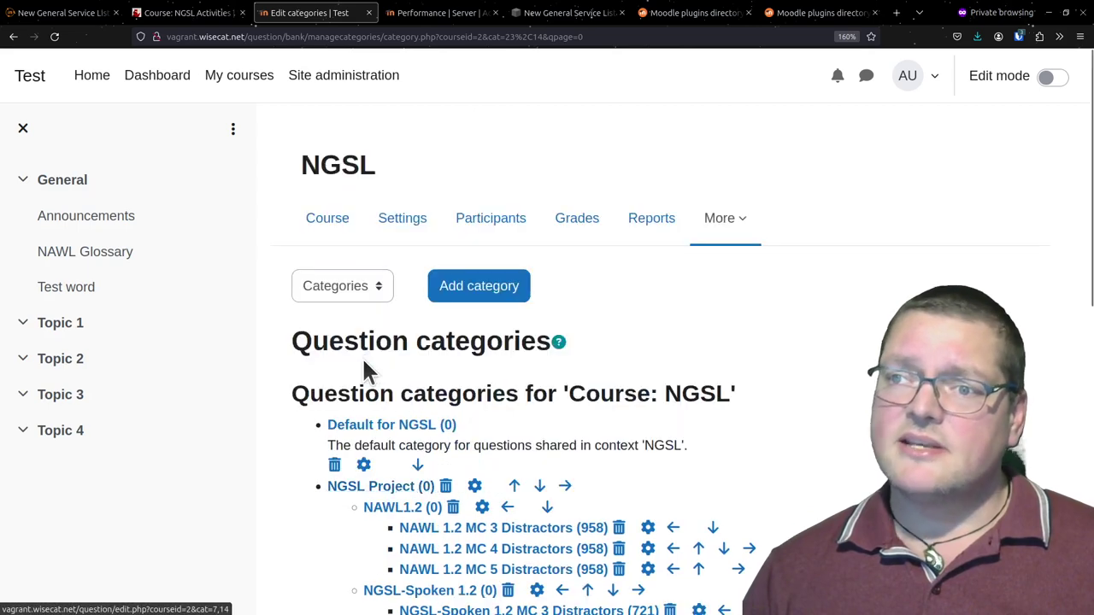
click(346, 224)
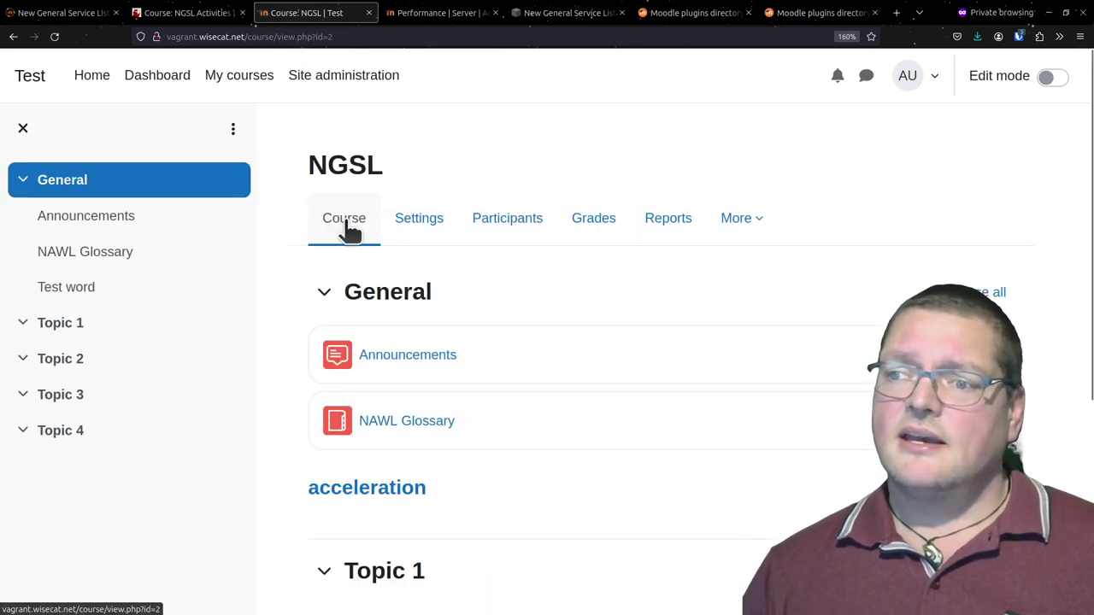
Turn on edit mode for the NGSL course and add a new Quiz activity to Topic 1
scroll(344, 230, down, 3)
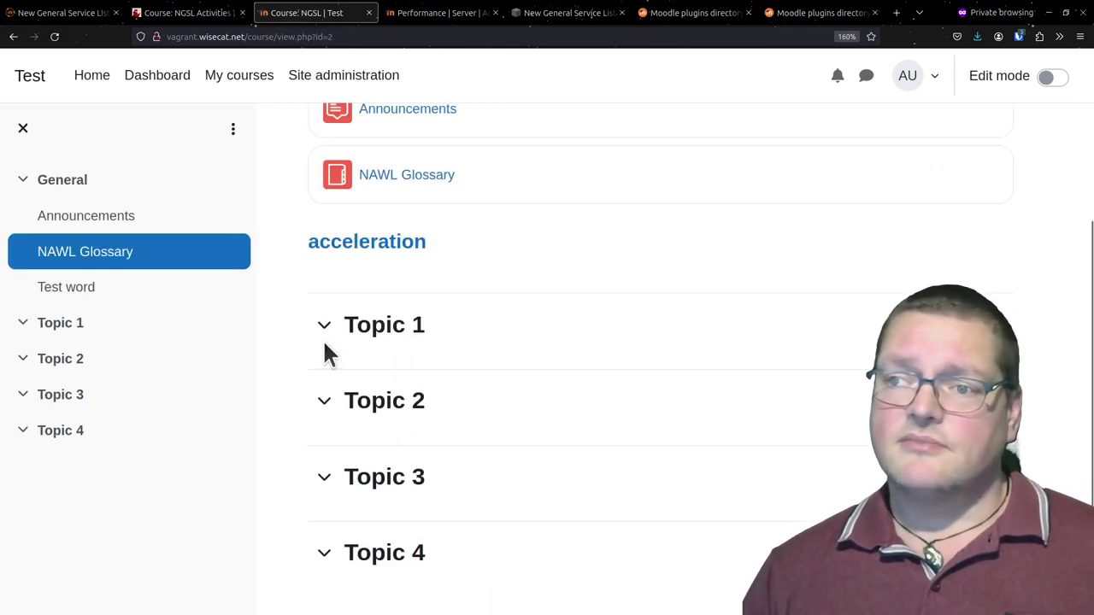
click(1054, 77)
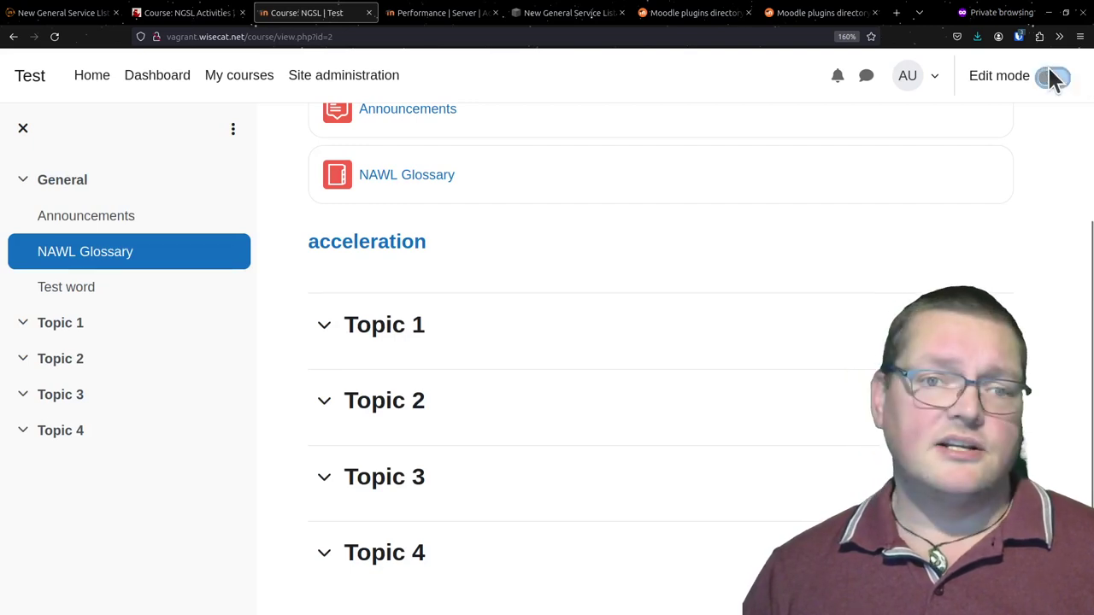
scroll(633, 444, down, 4)
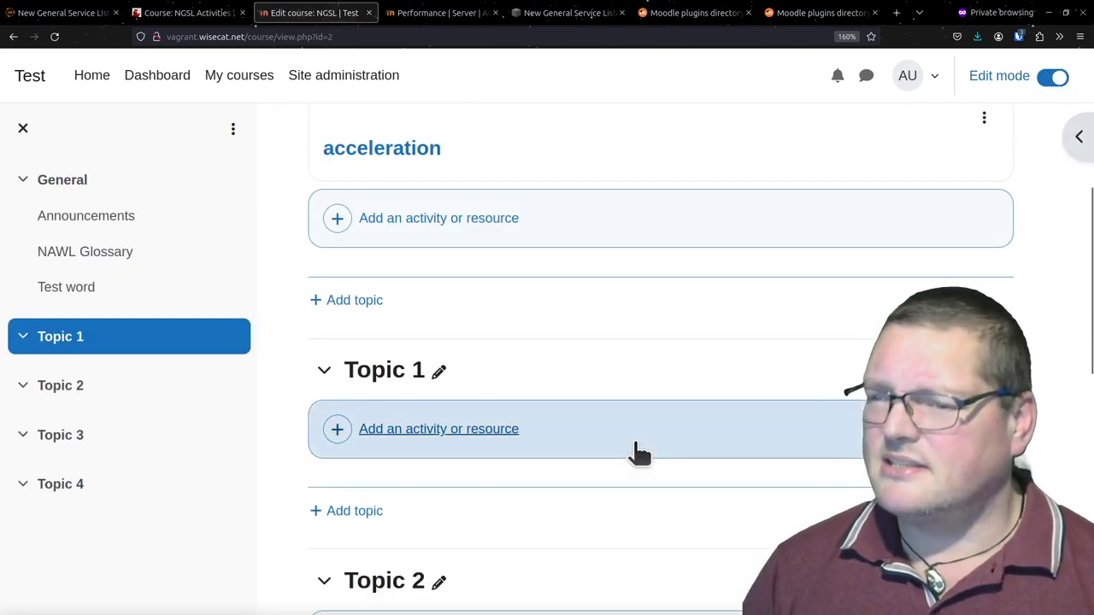
click(422, 427)
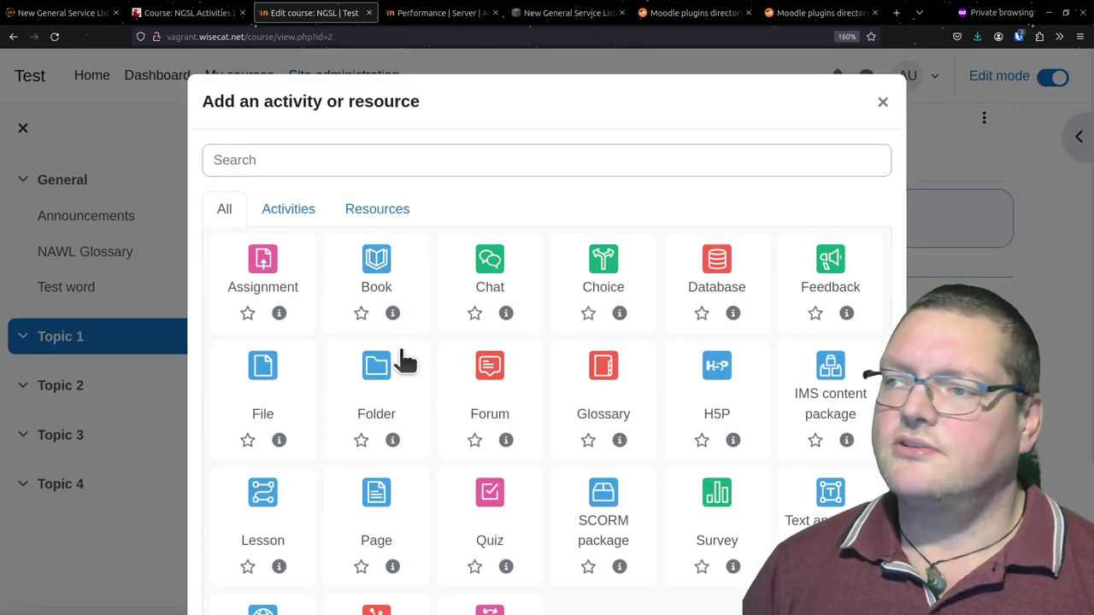
scroll(697, 399, down, 2)
click(501, 305)
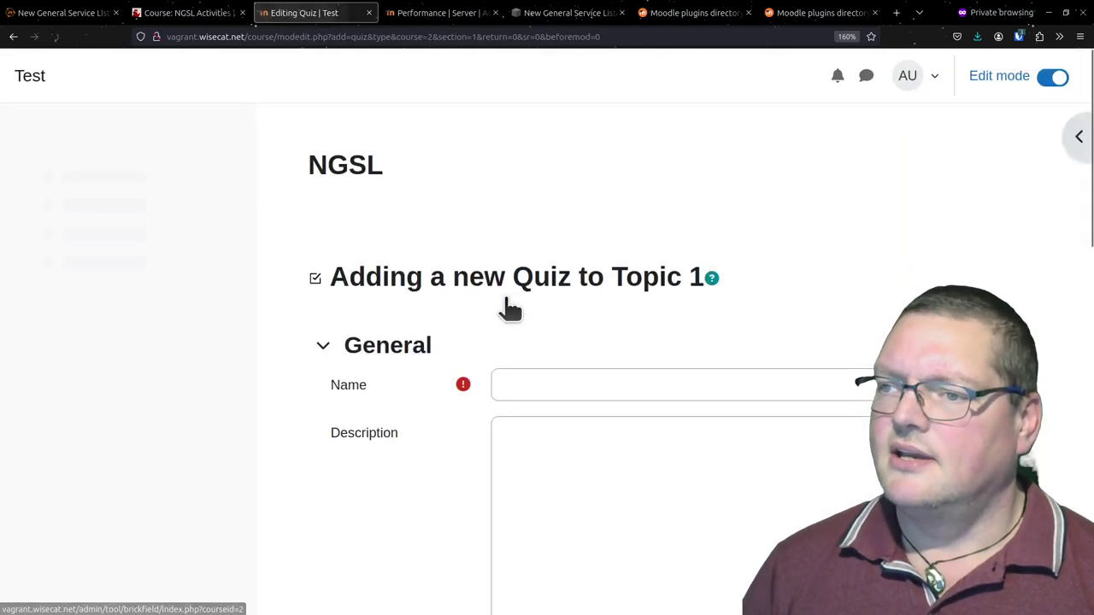
Name the new quiz "Quick TOEIC Vocab quiz"
click(579, 385)
text(Q)
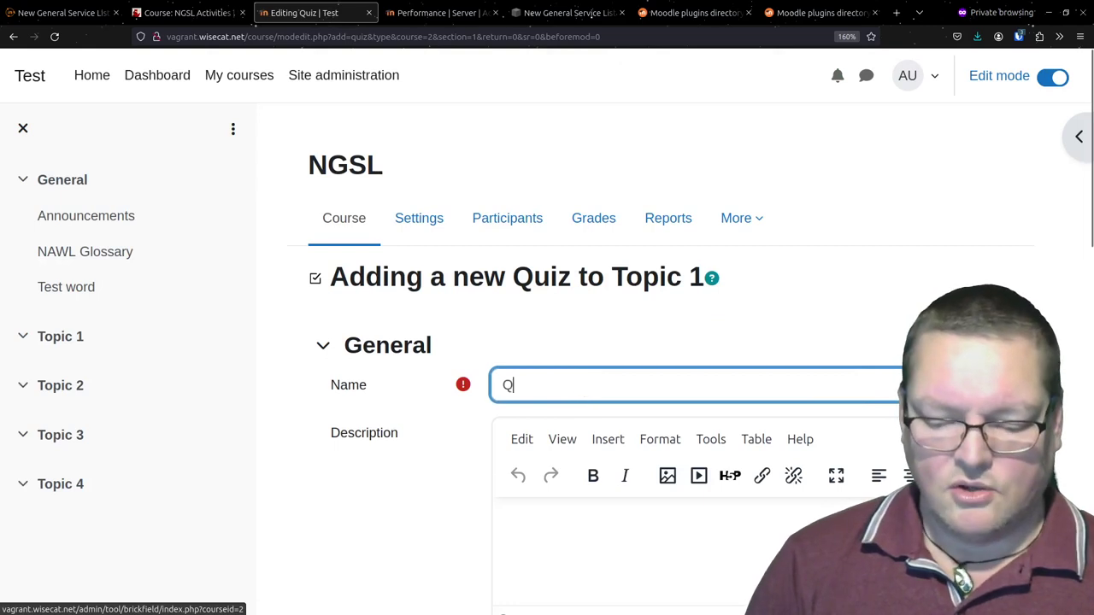
text(uick T)
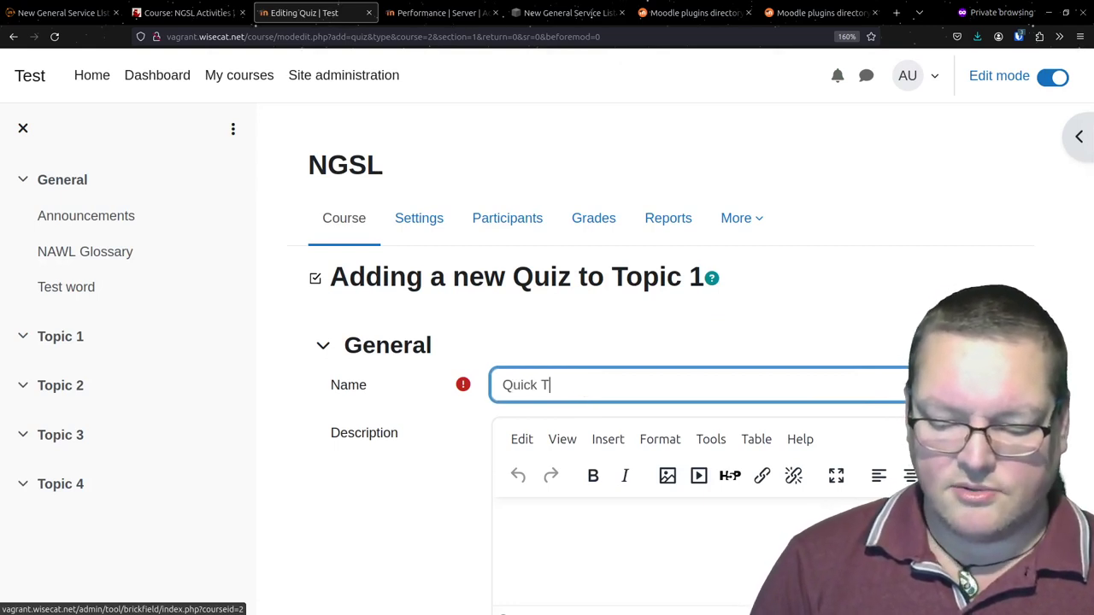
text(OEIC Vocab quiz)
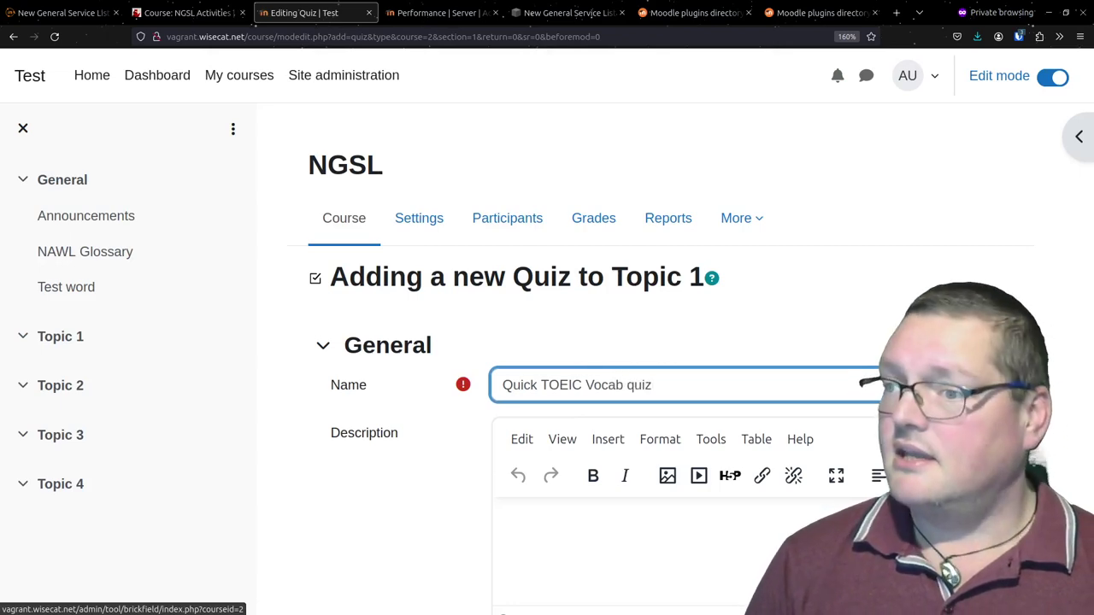
Enable the quiz's time limit in the timing settings and set it to 5 minutes
scroll(322, 385, down, 7)
scroll(323, 391, up, 5)
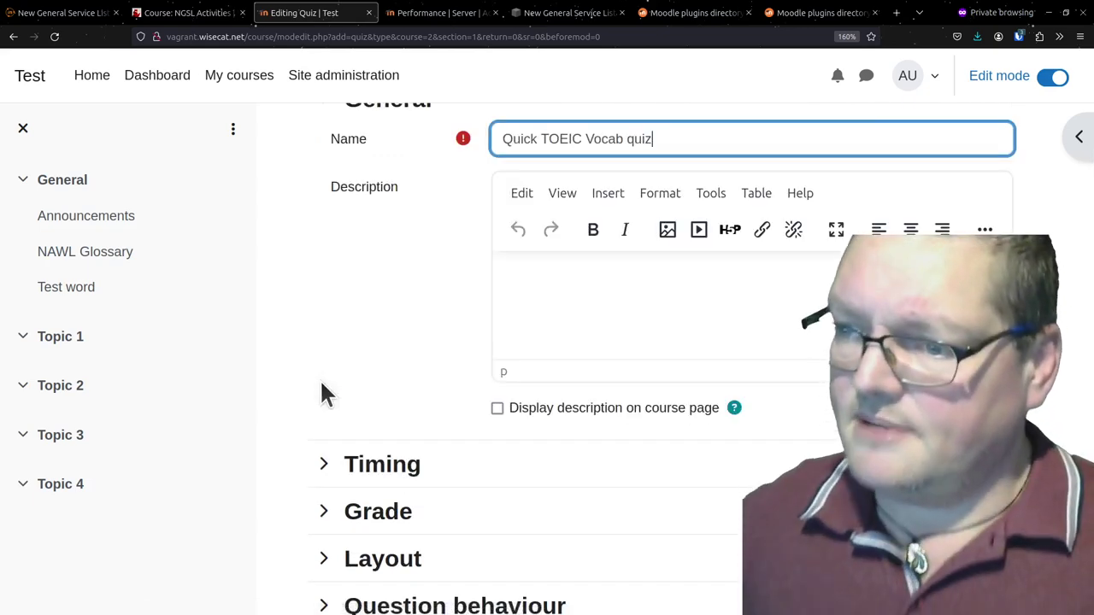
click(326, 468)
scroll(331, 482, down, 3)
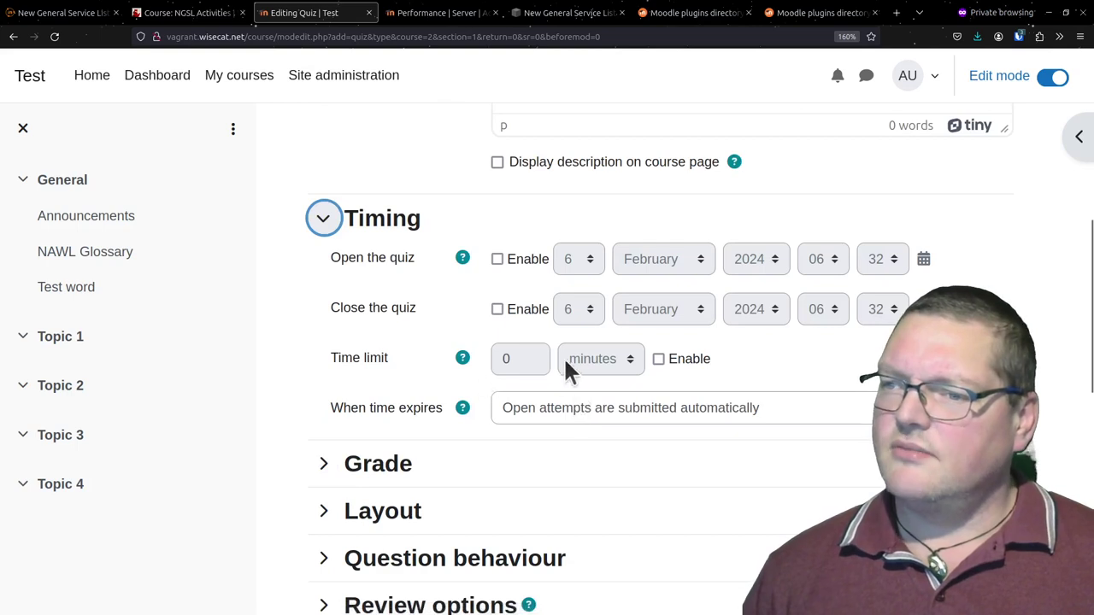
click(658, 359)
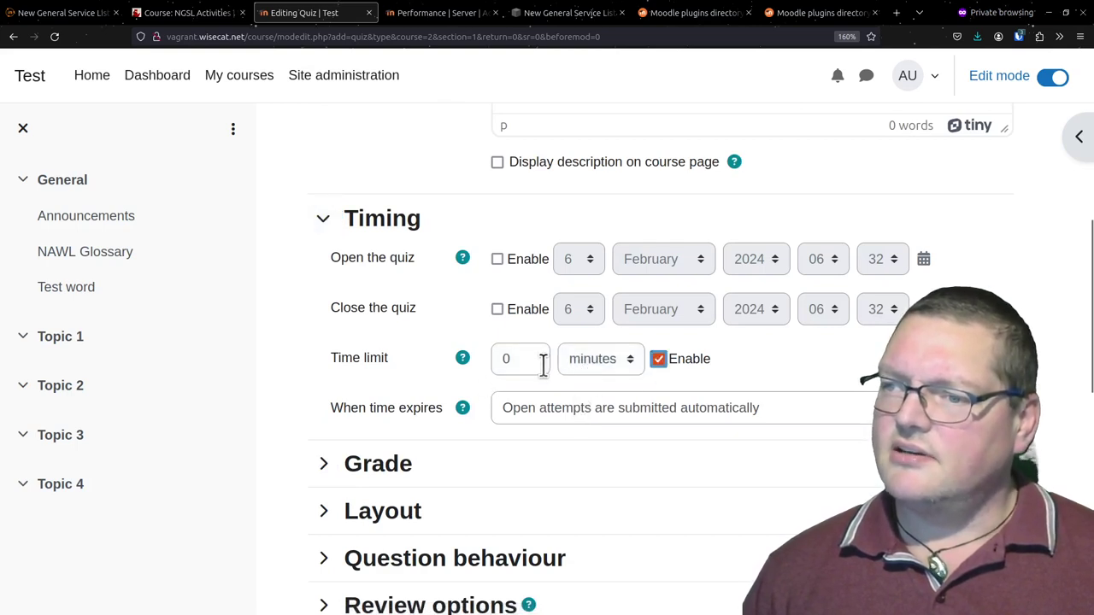
drag(511, 359, 486, 354)
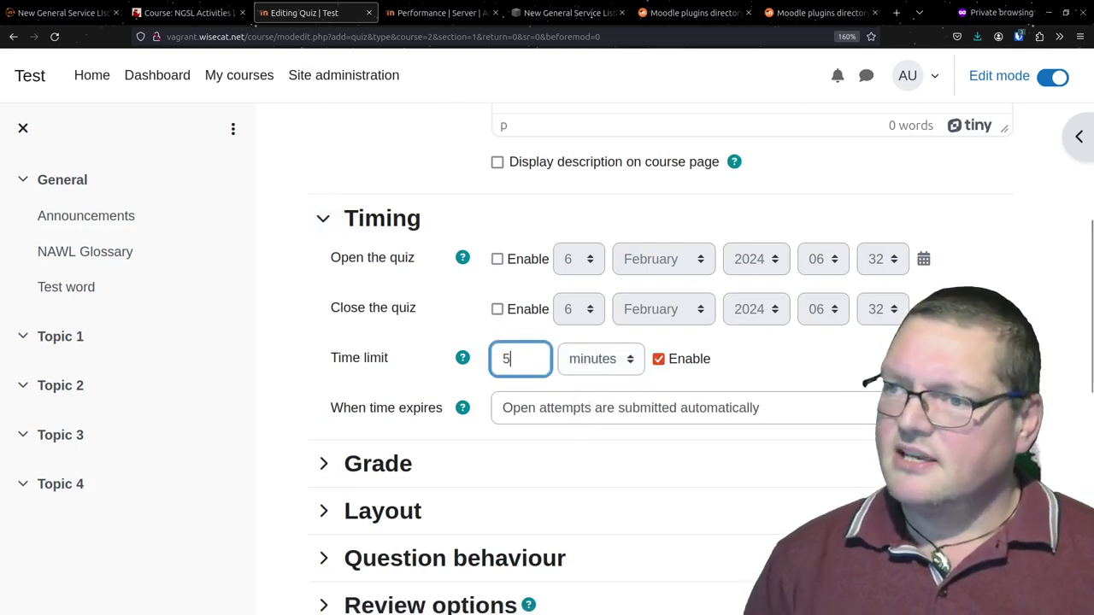
text(5)
Check the quiz's grade settings and set the layout to start a new page every 10 questions
scroll(359, 408, down, 3)
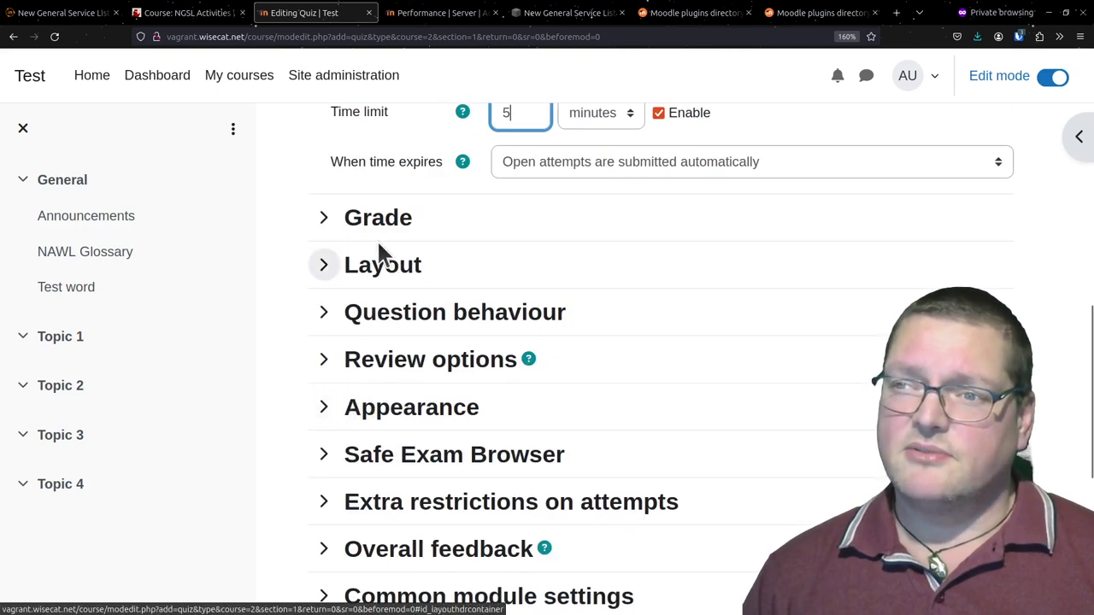
click(369, 224)
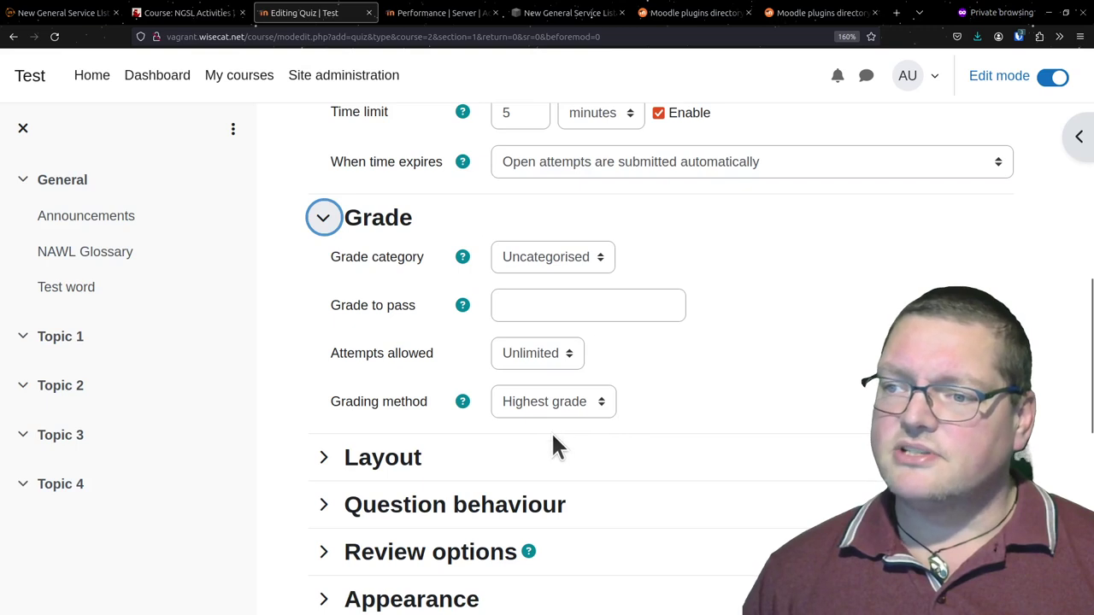
scroll(551, 432, down, 3)
click(369, 337)
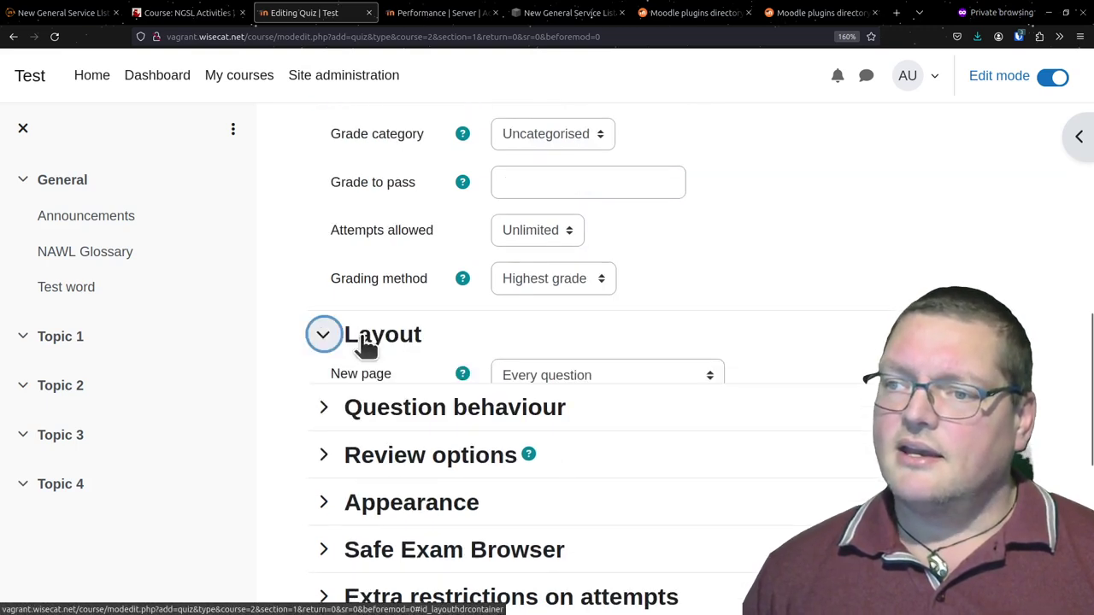
click(599, 382)
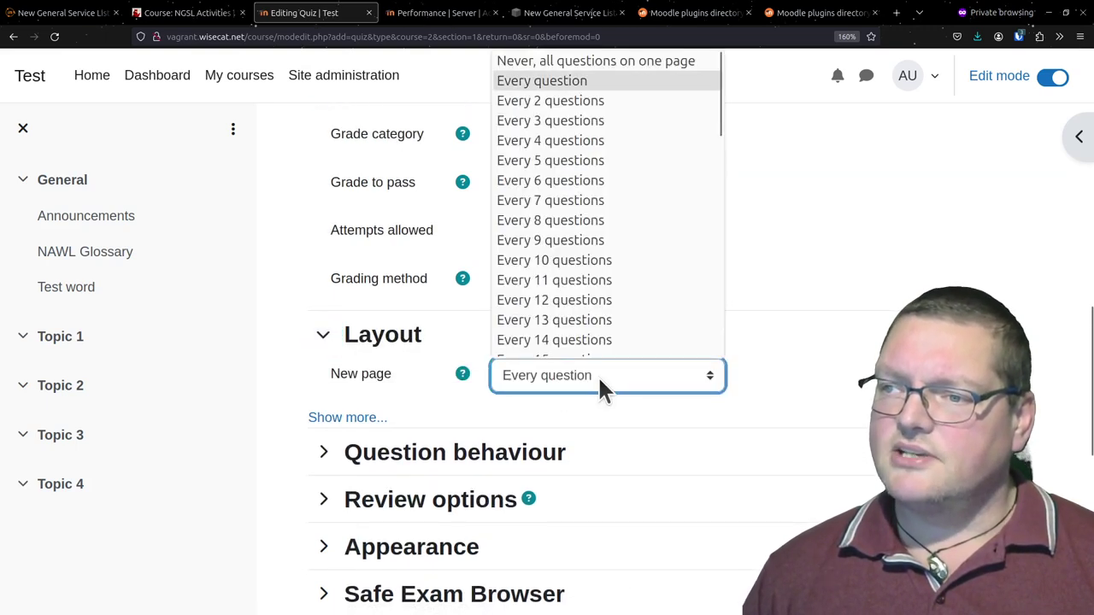
click(567, 260)
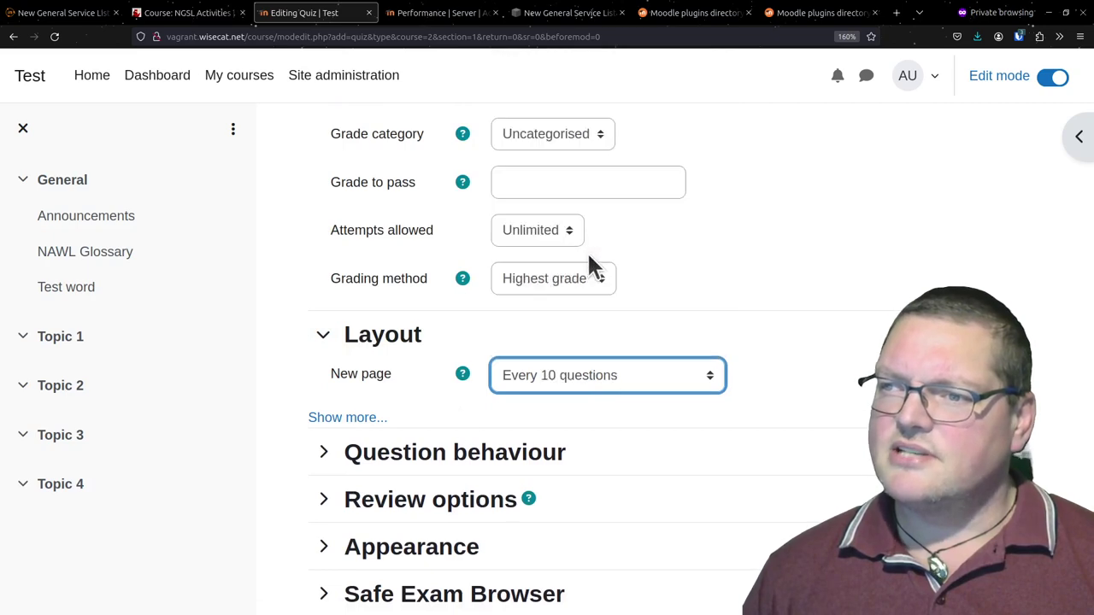
click(557, 418)
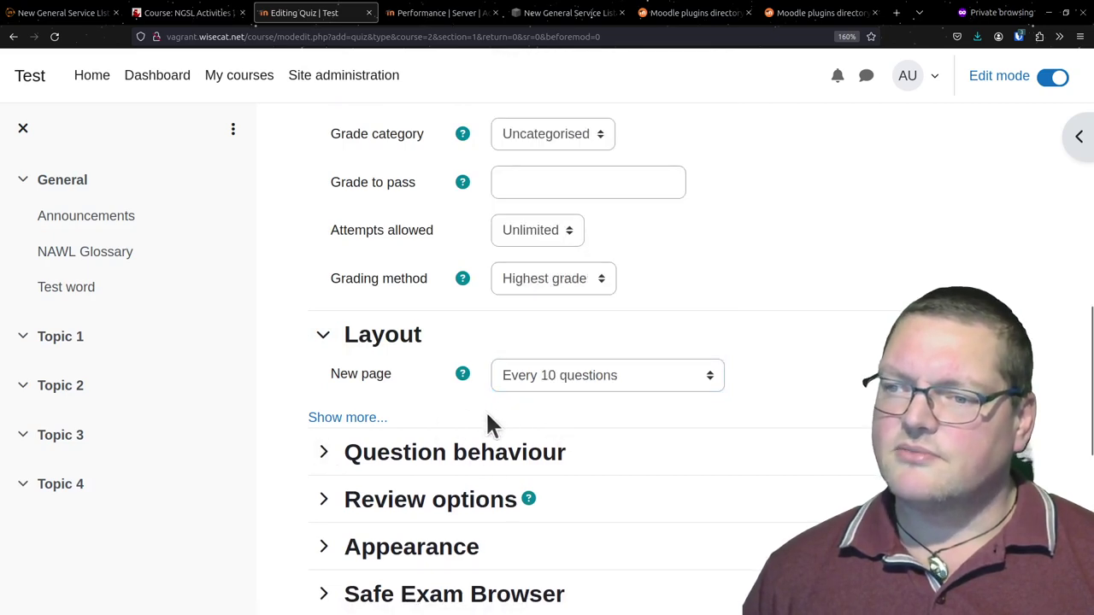
Set question behaviour to Interactive with multiple tries and allow redo within an attempt with the option to try another question
click(461, 476)
scroll(551, 334, down, 3)
click(560, 313)
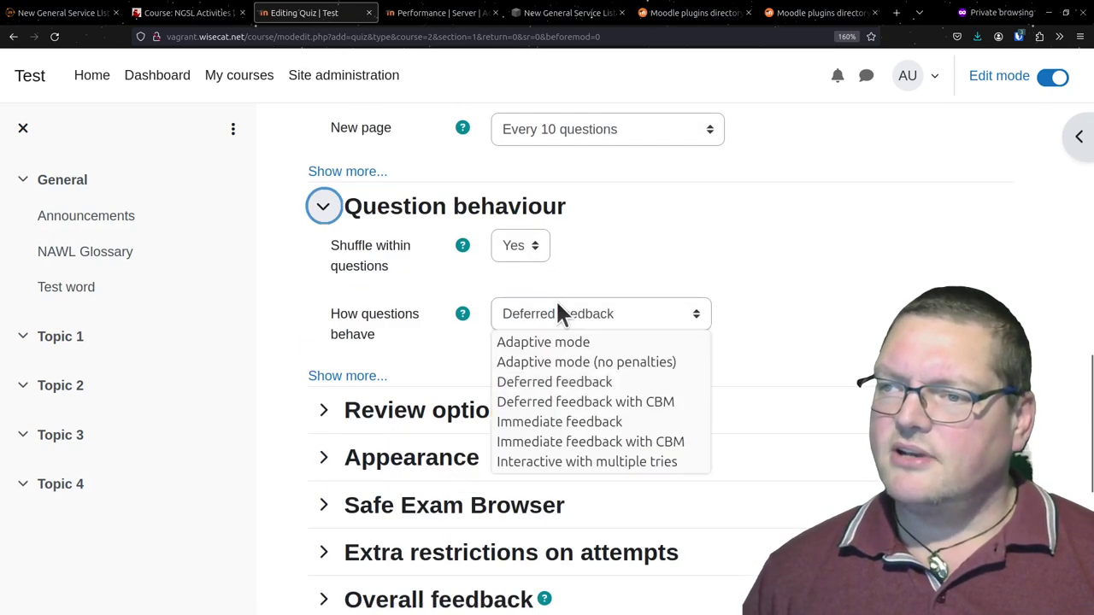
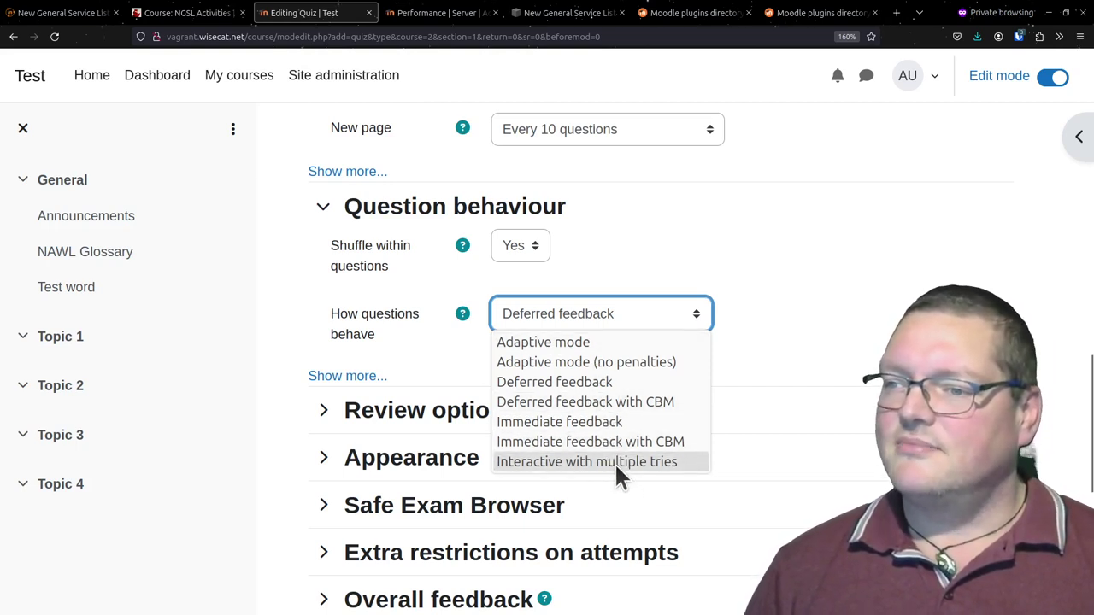
click(621, 465)
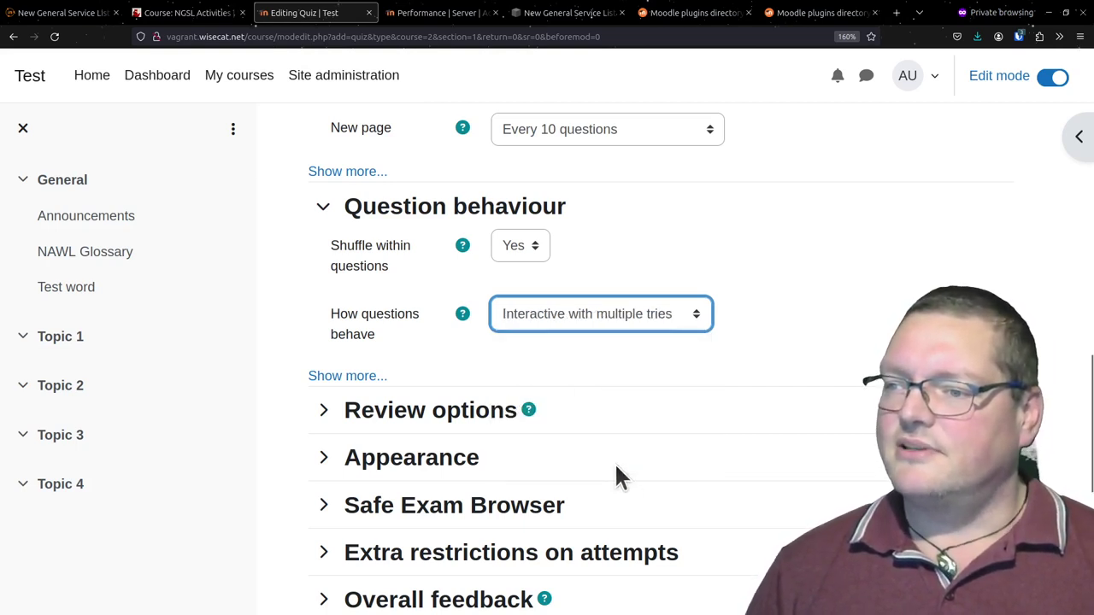
click(333, 377)
scroll(573, 410, down, 3)
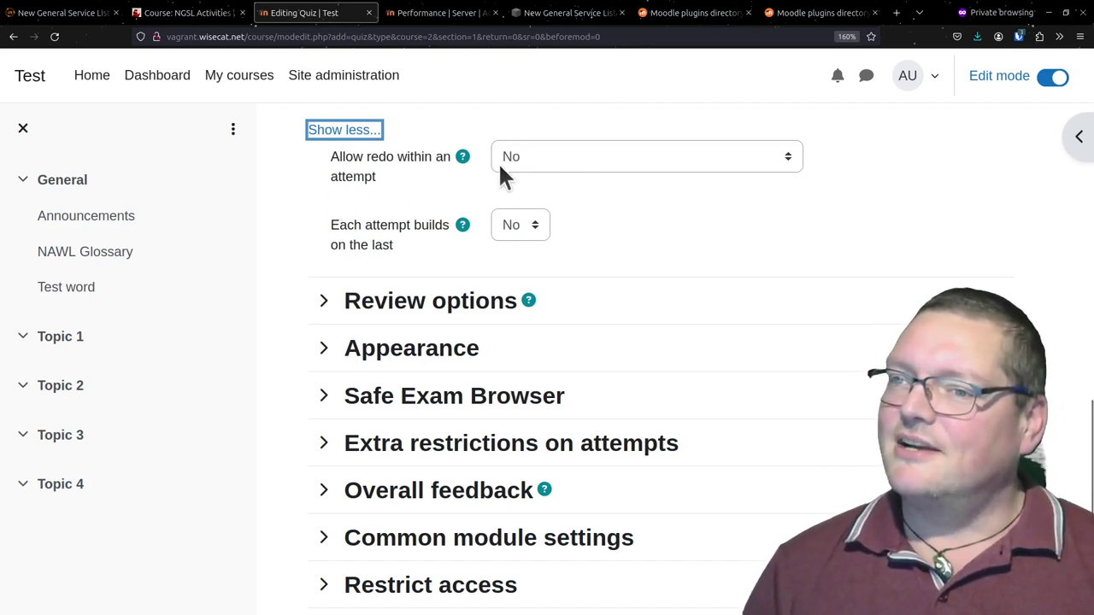
click(531, 154)
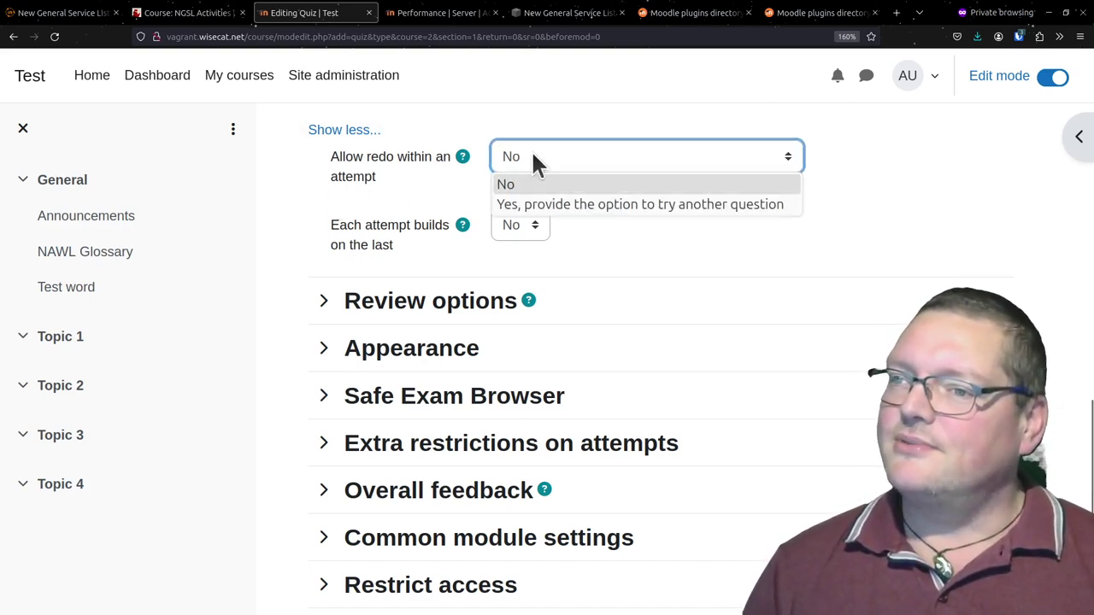
click(644, 205)
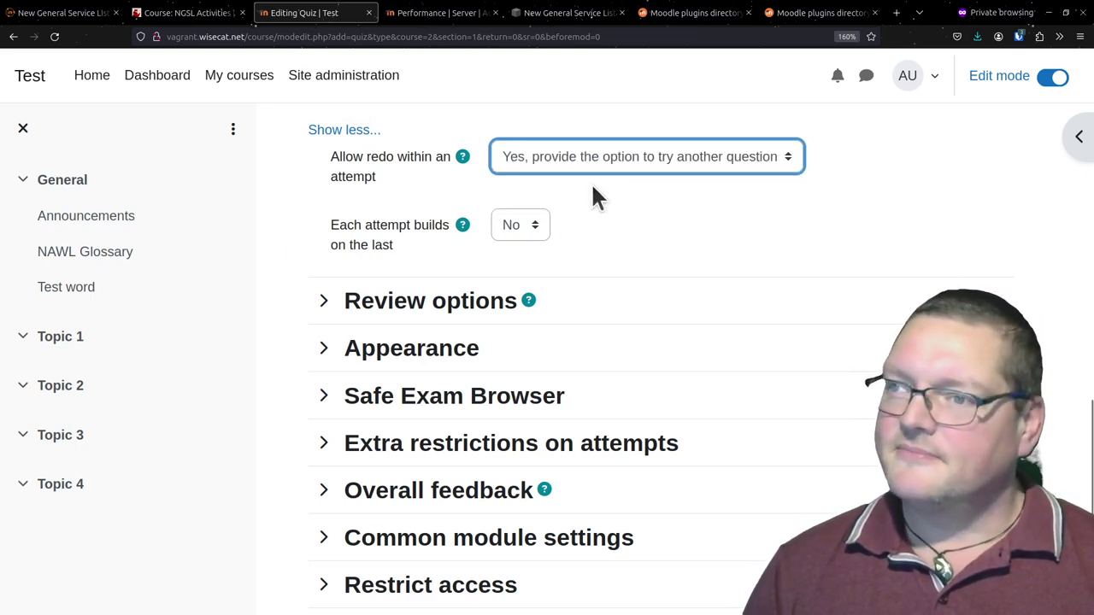
Check the review options and the extra restrictions on attempts, and save and display the quiz
click(363, 308)
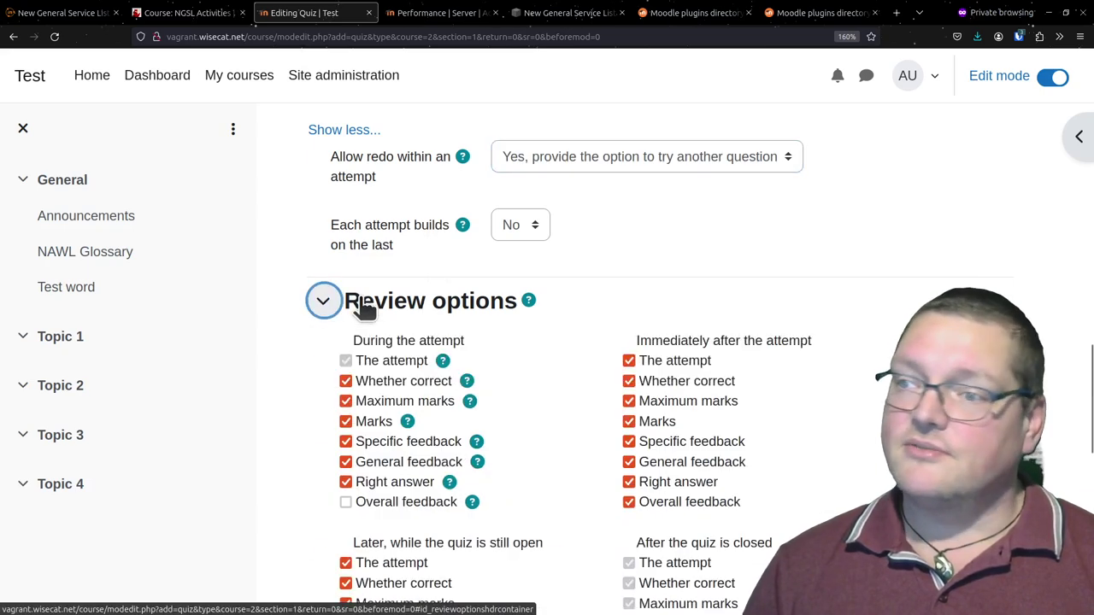
scroll(594, 318, down, 3)
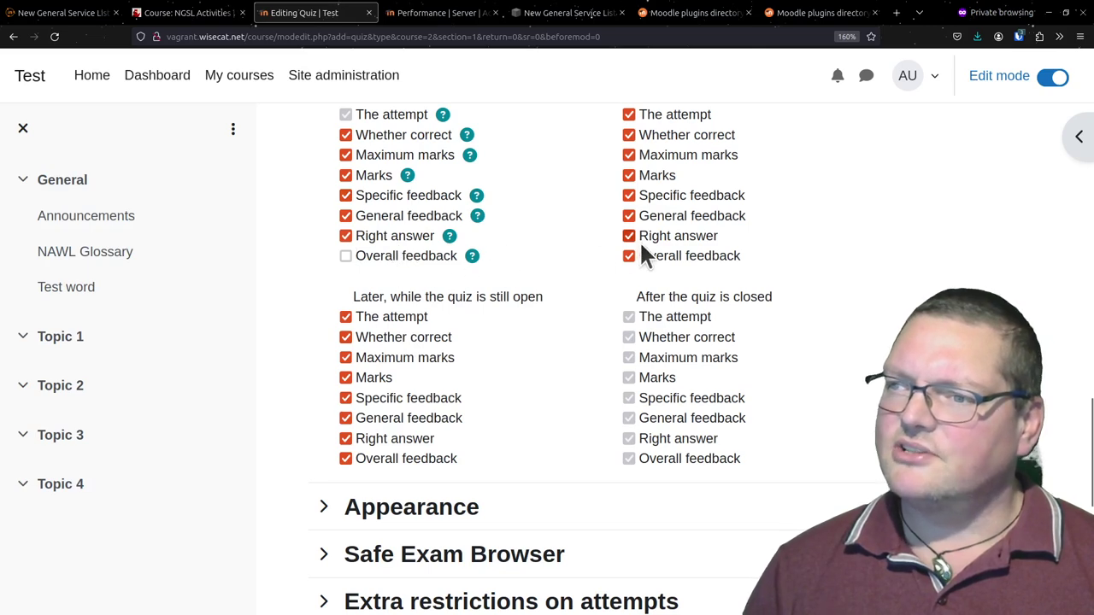
scroll(647, 243, up, 2)
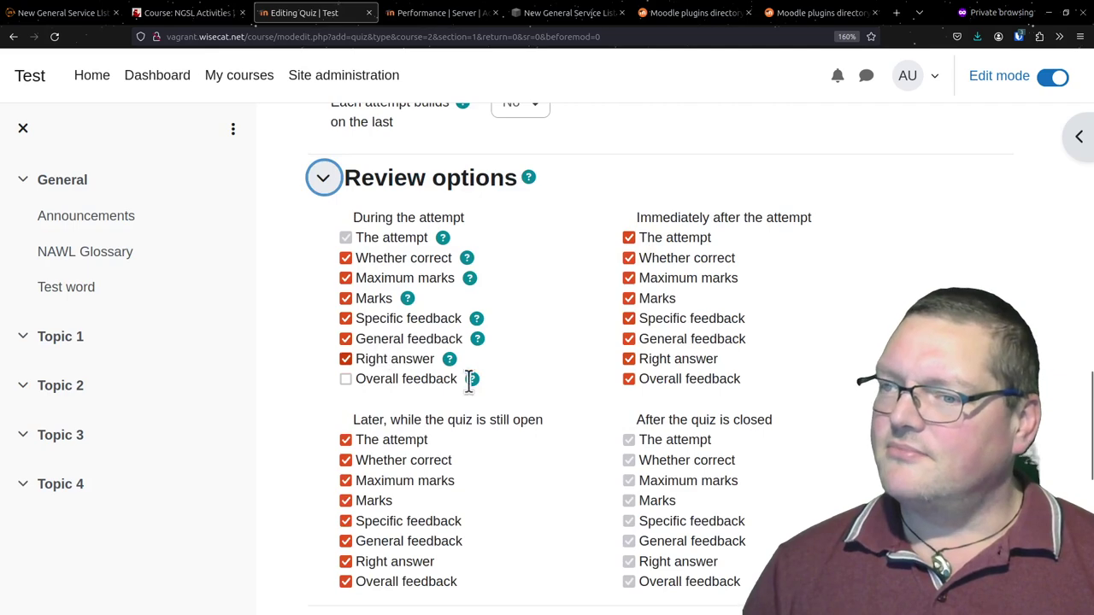
scroll(670, 446, down, 4)
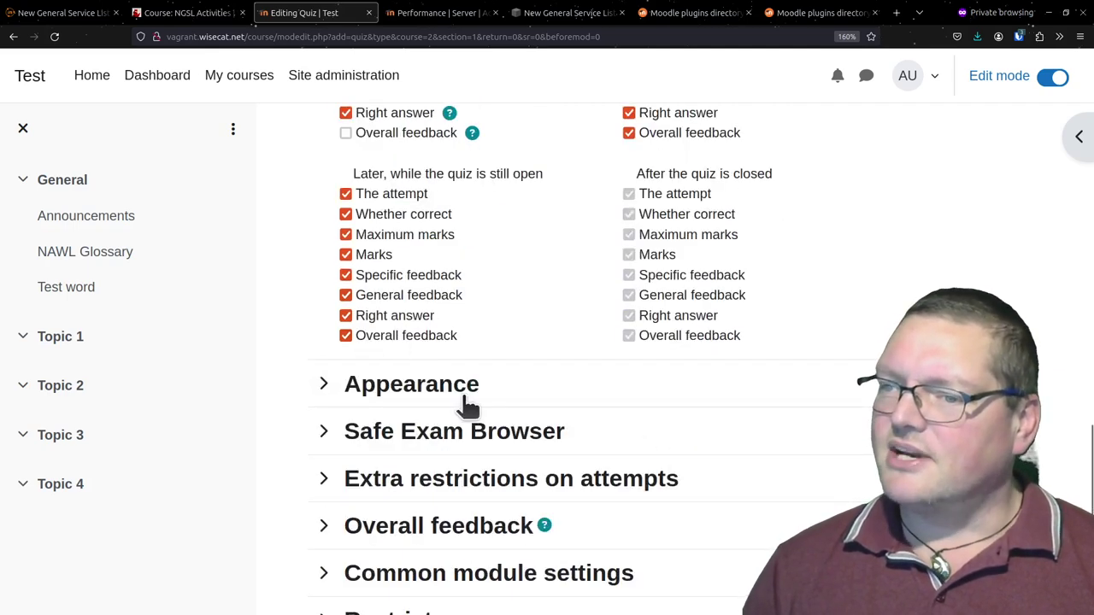
scroll(466, 400, down, 4)
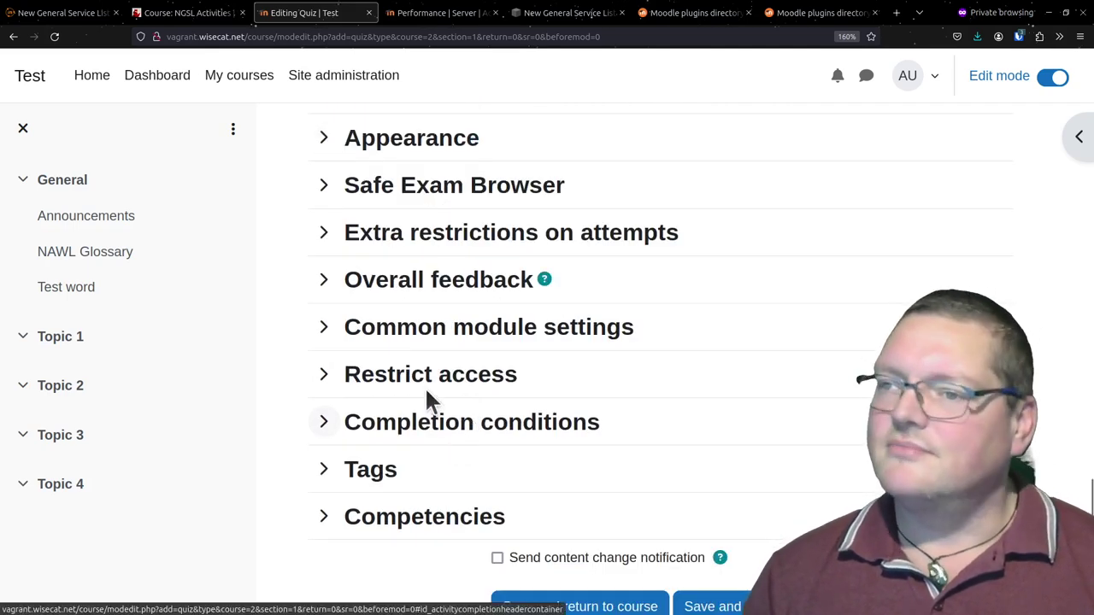
click(459, 238)
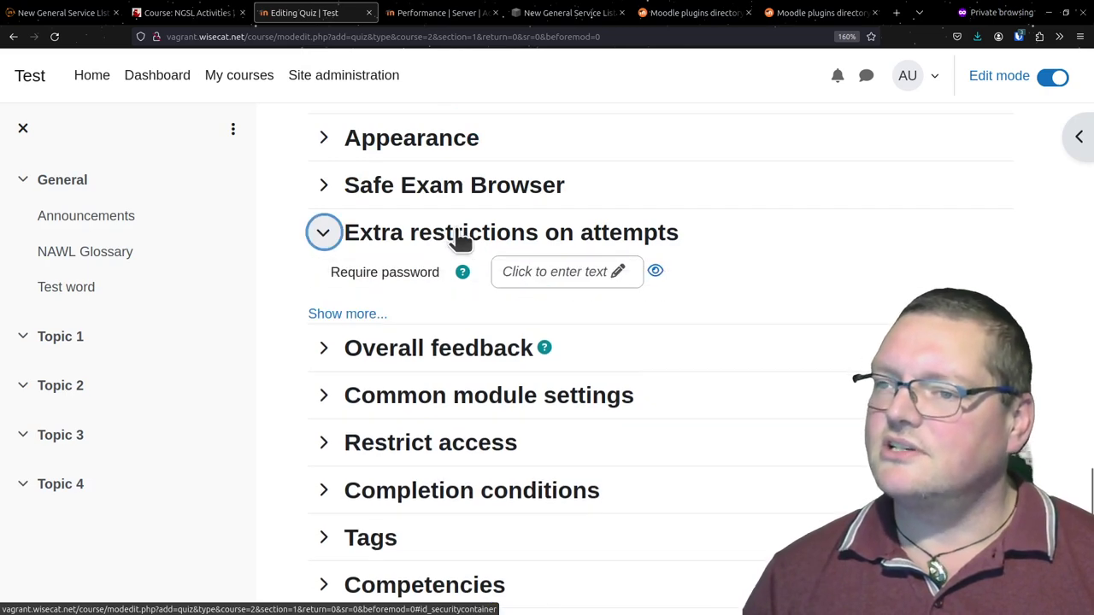
click(459, 238)
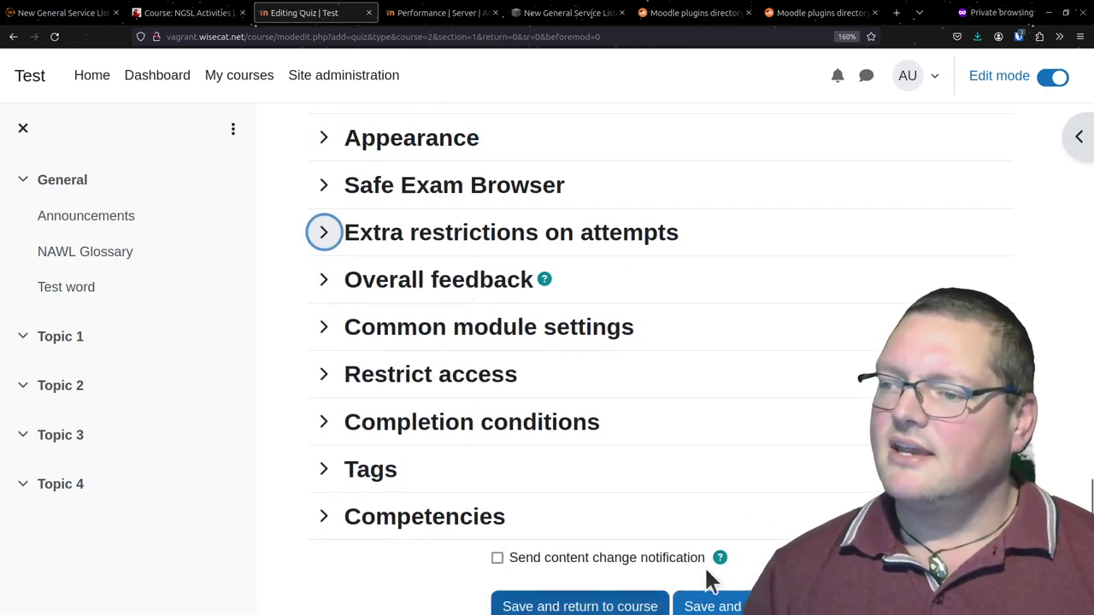
scroll(705, 581, down, 2)
click(748, 487)
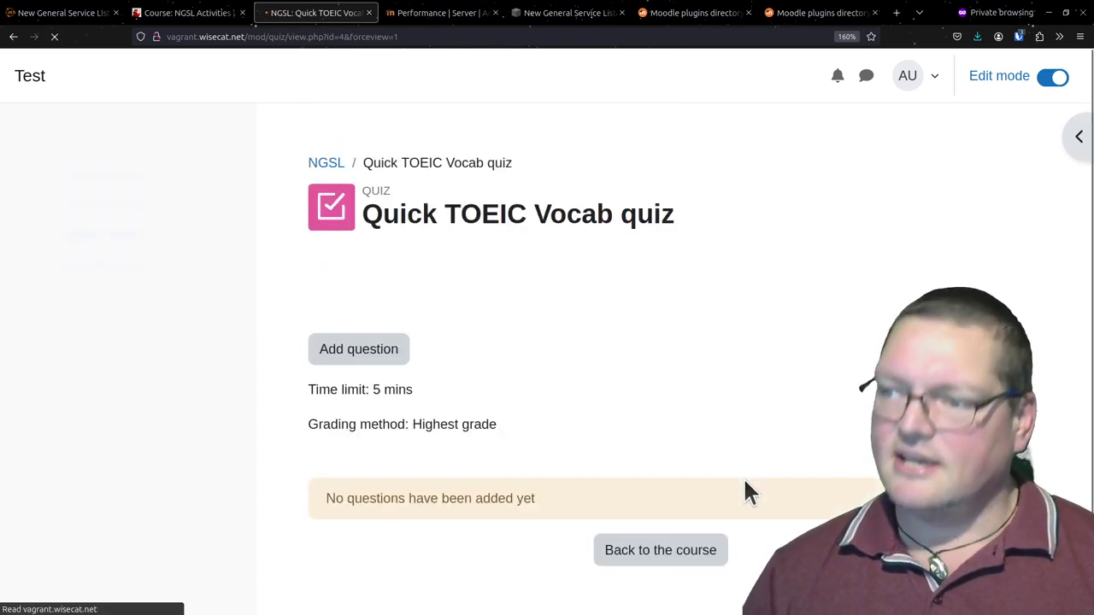
Open the quiz's question list and start adding a random question from an existing category
click(374, 360)
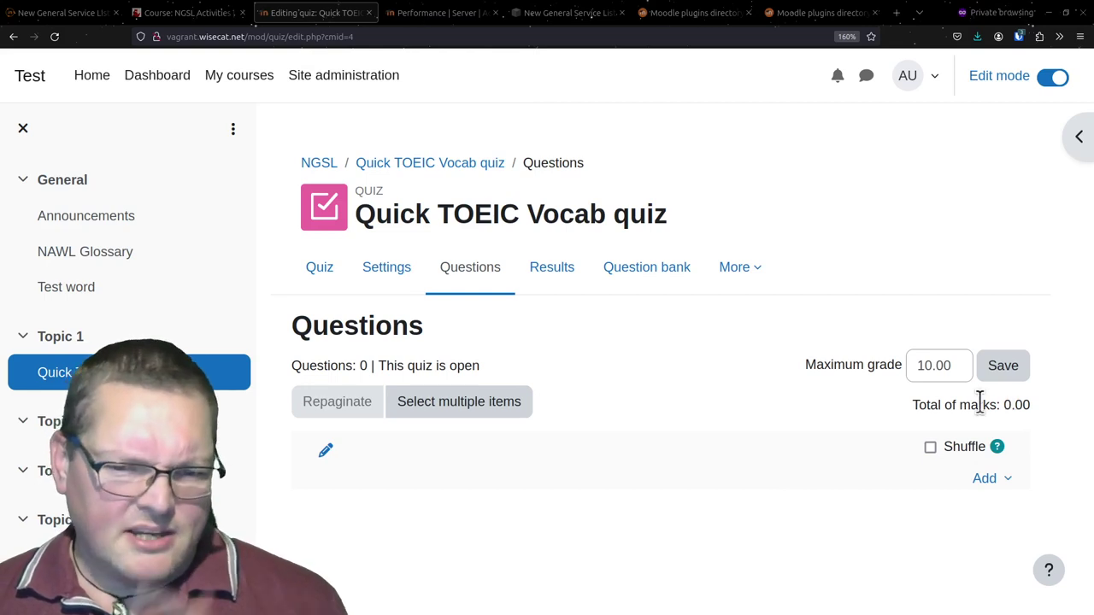
click(993, 481)
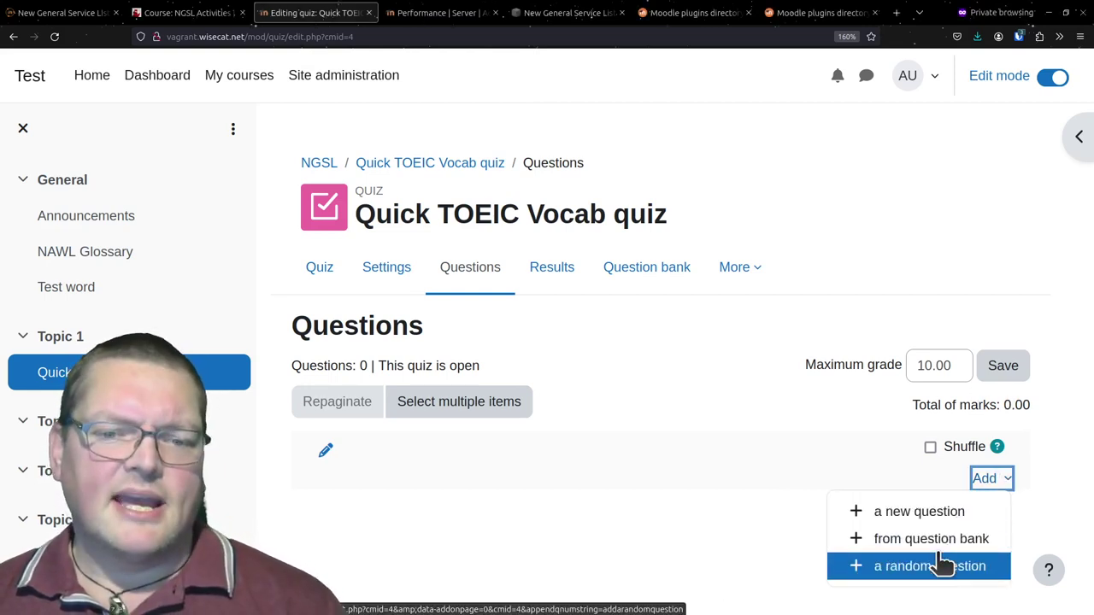
click(925, 568)
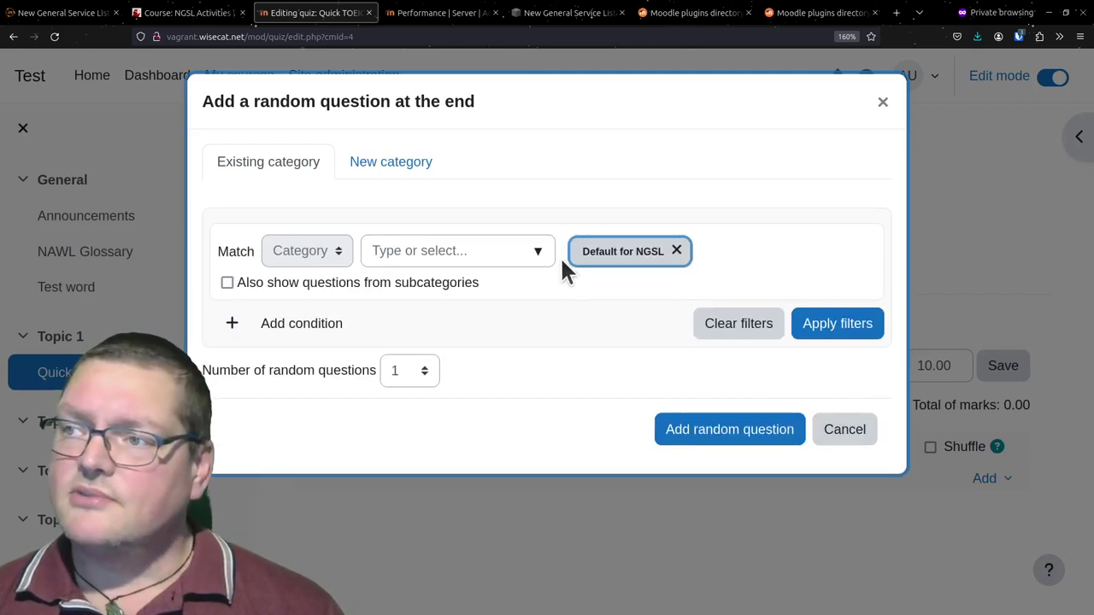
click(542, 251)
scroll(551, 373, down, 2)
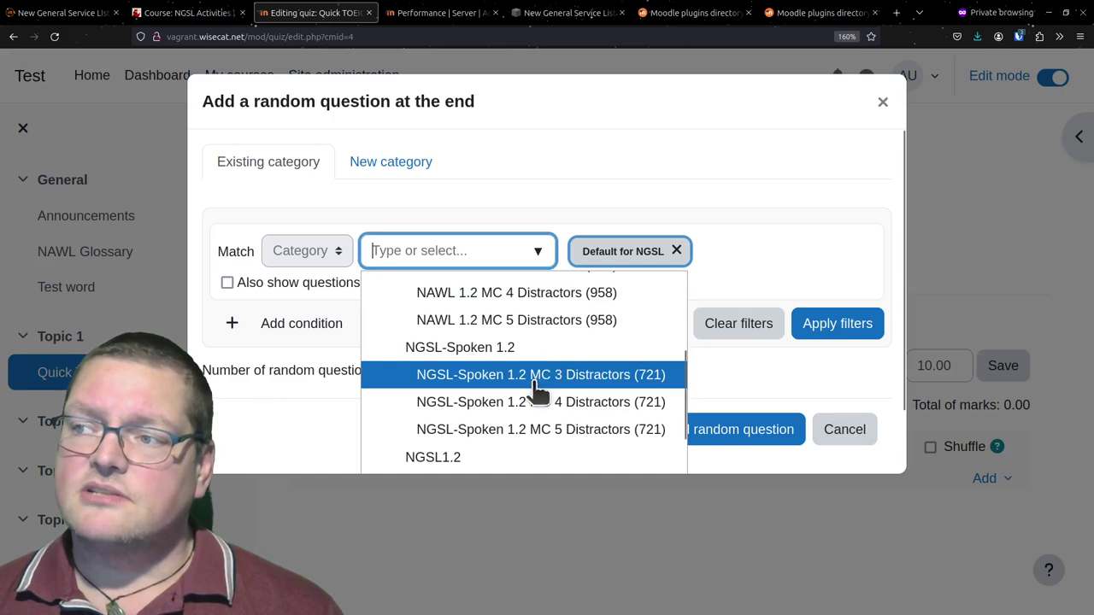
click(602, 376)
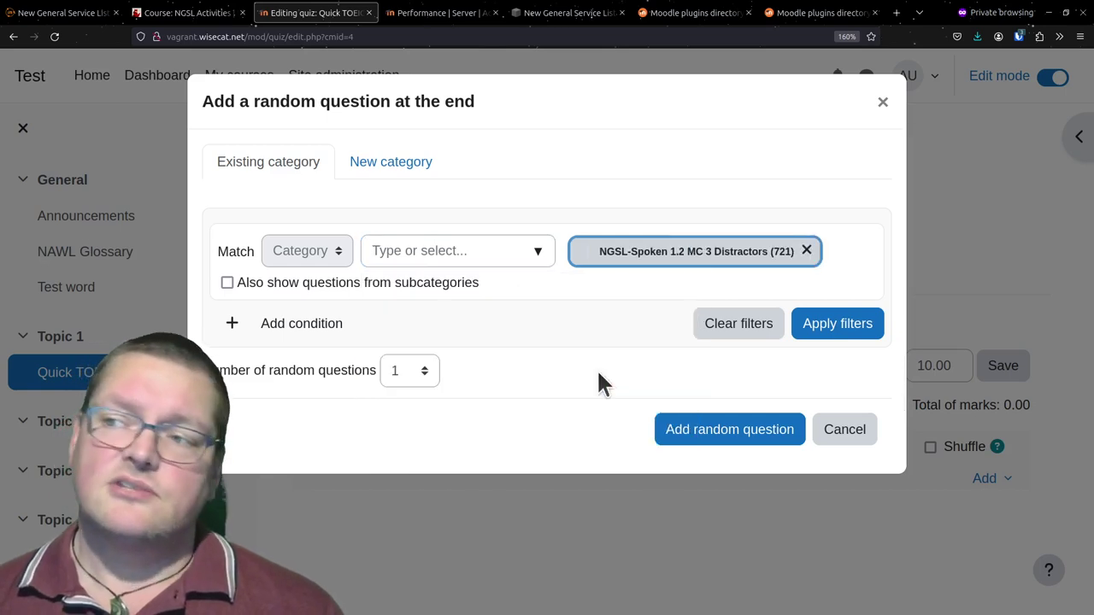
click(806, 252)
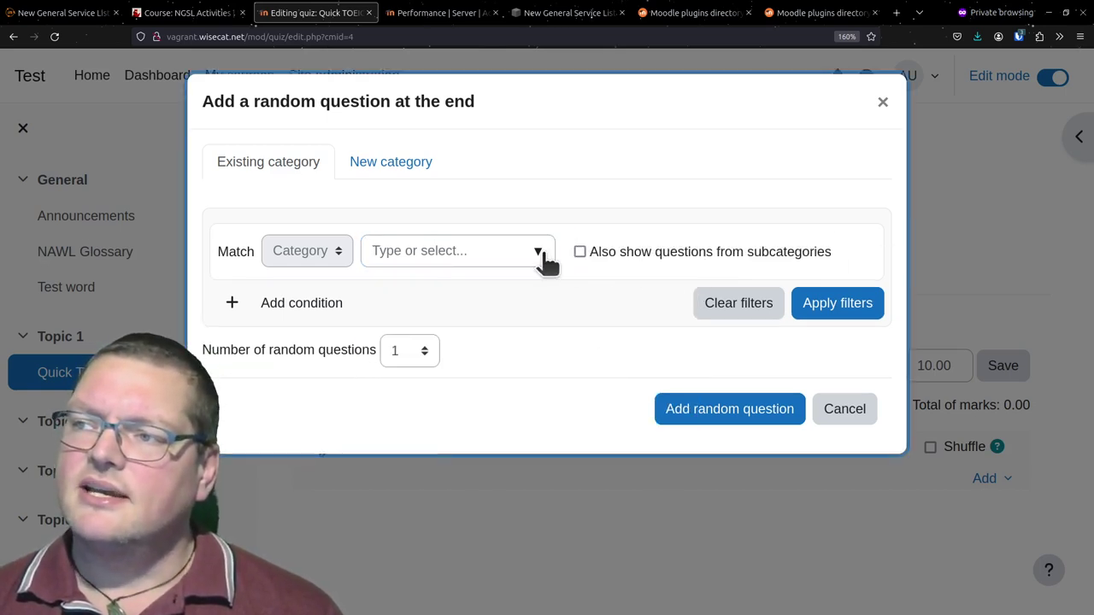
Set the random question category to TSL 1.2 MC 3 Distractors and apply the filter
click(546, 261)
scroll(488, 342, down, 6)
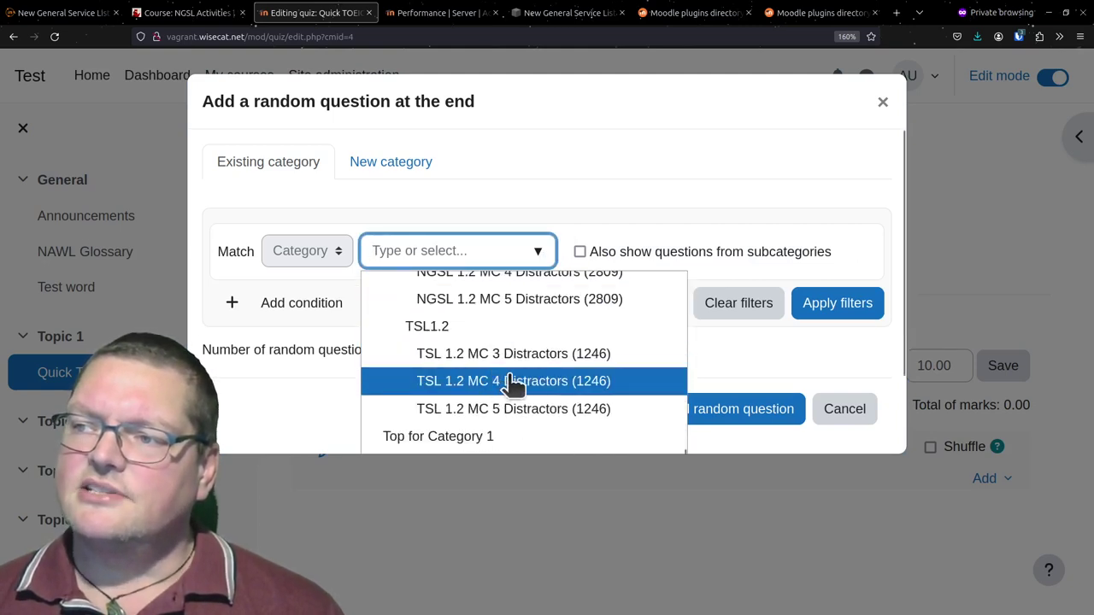
click(512, 362)
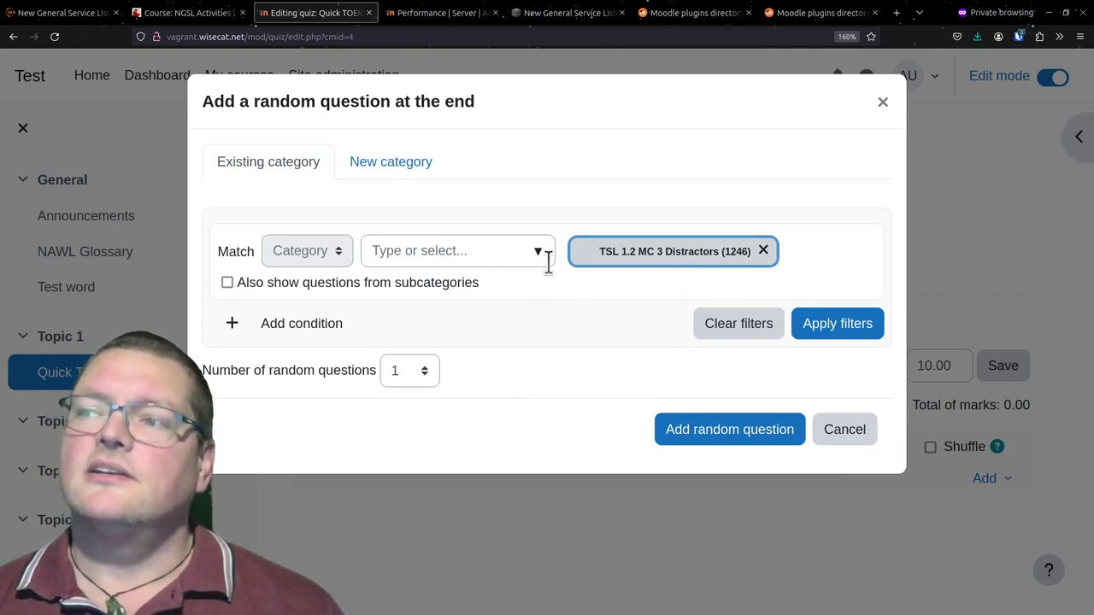
click(846, 328)
Preview the "antique" question, check the answer "antique", restart the question once and close the preview
scroll(530, 344, down, 5)
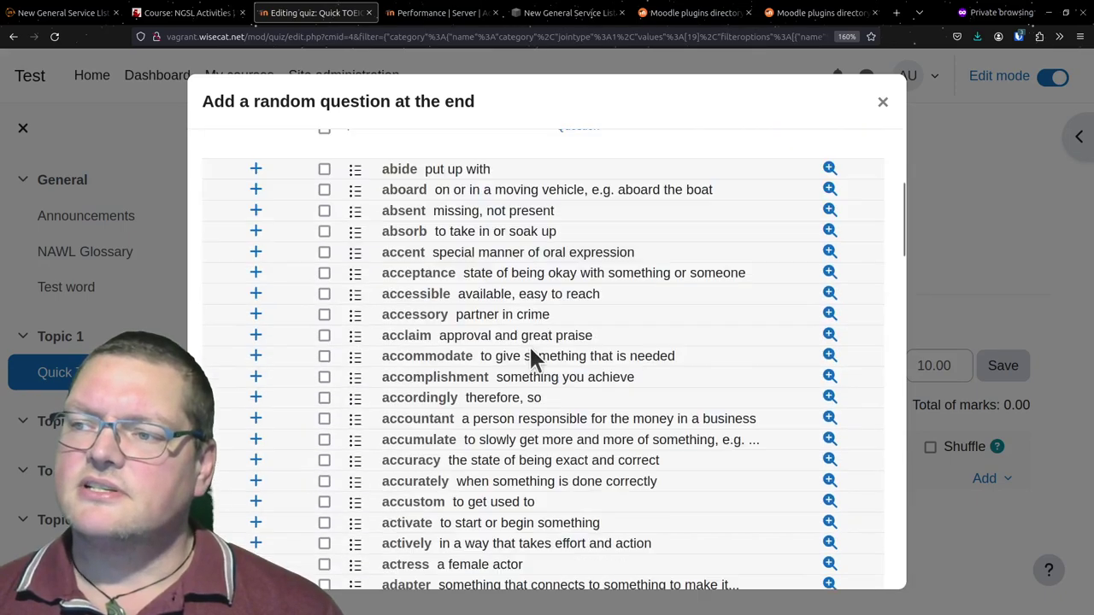
scroll(425, 273, down, 10)
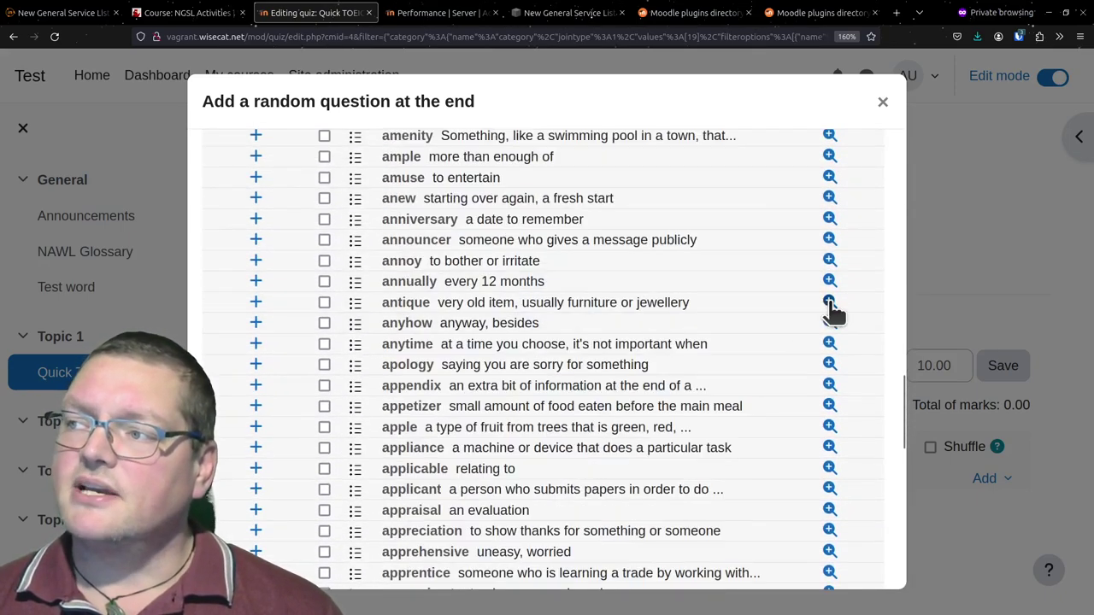
click(829, 302)
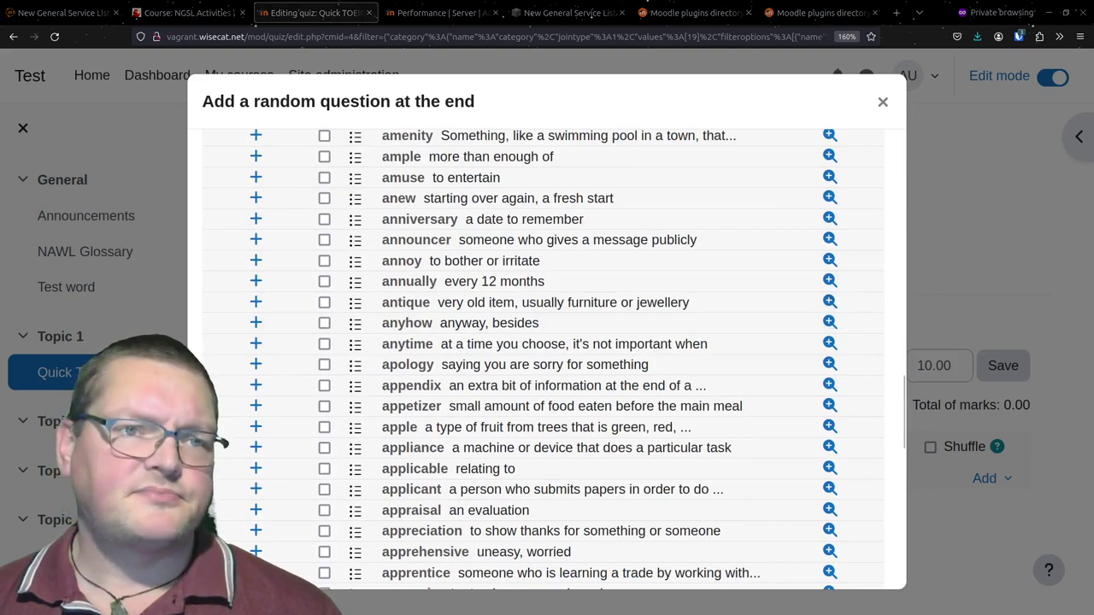
drag(464, 193, 844, 50)
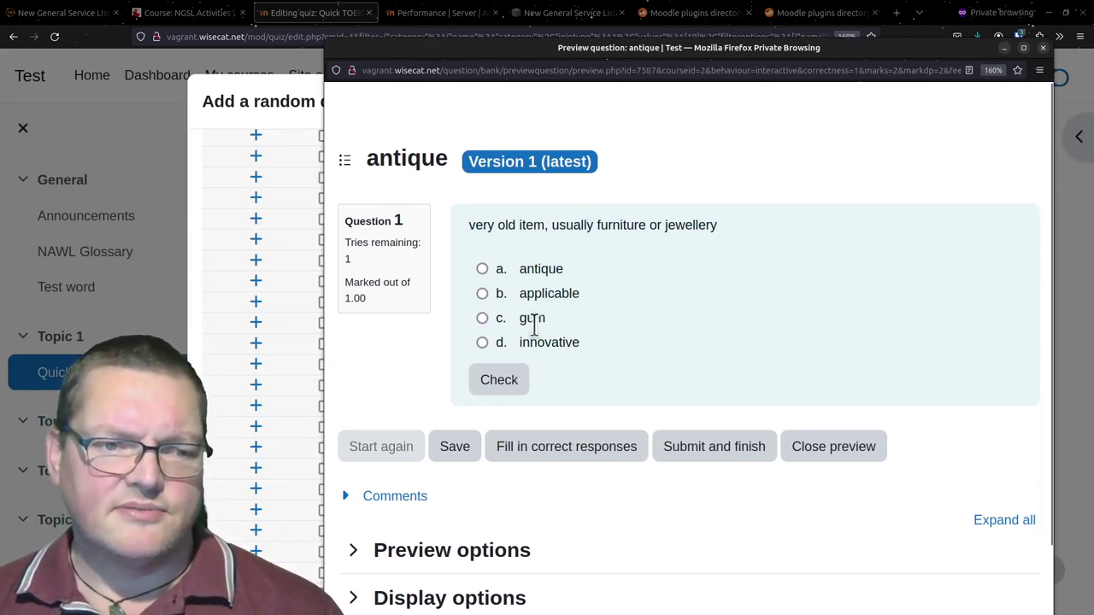
click(539, 268)
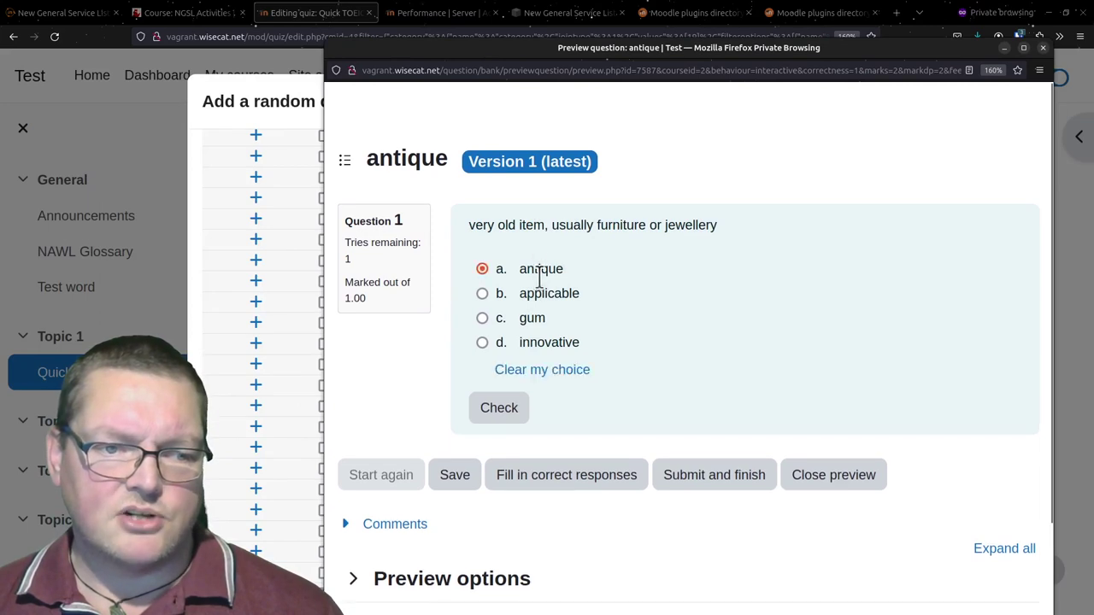
click(502, 408)
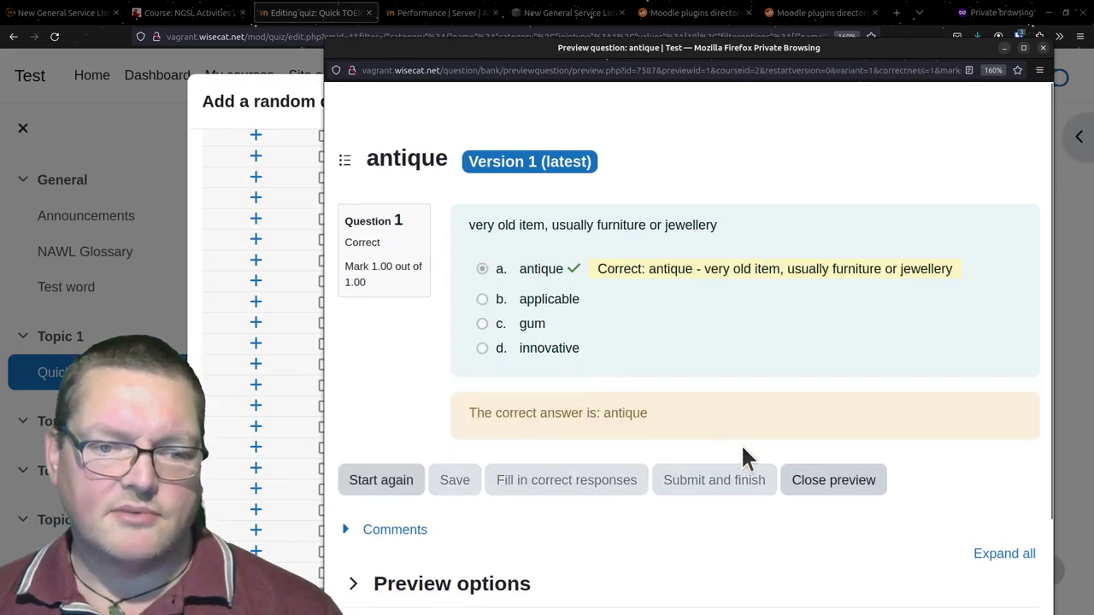
click(420, 484)
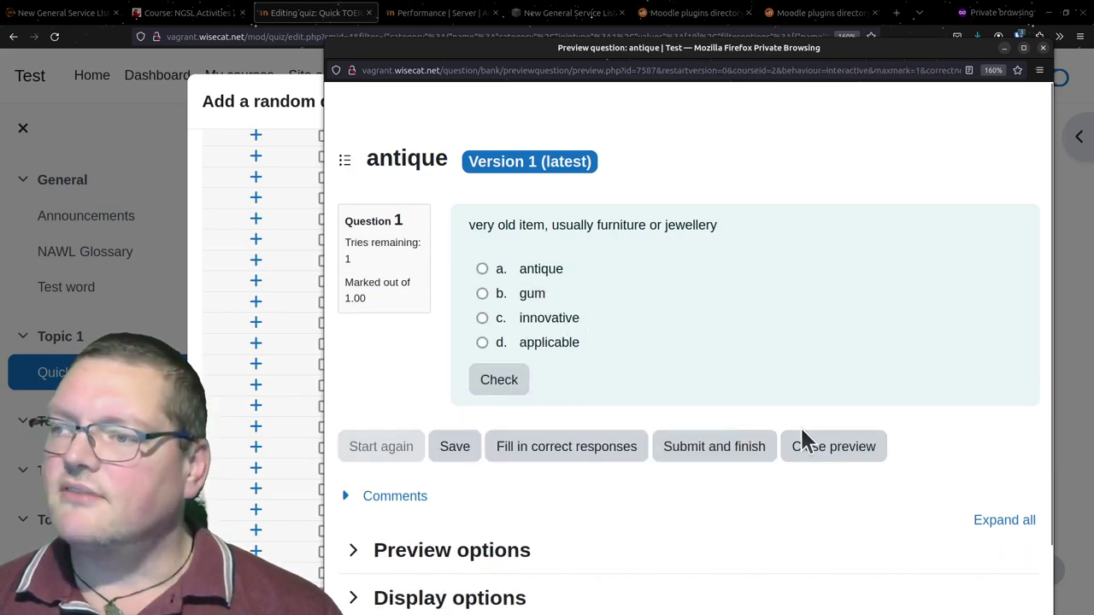
click(829, 457)
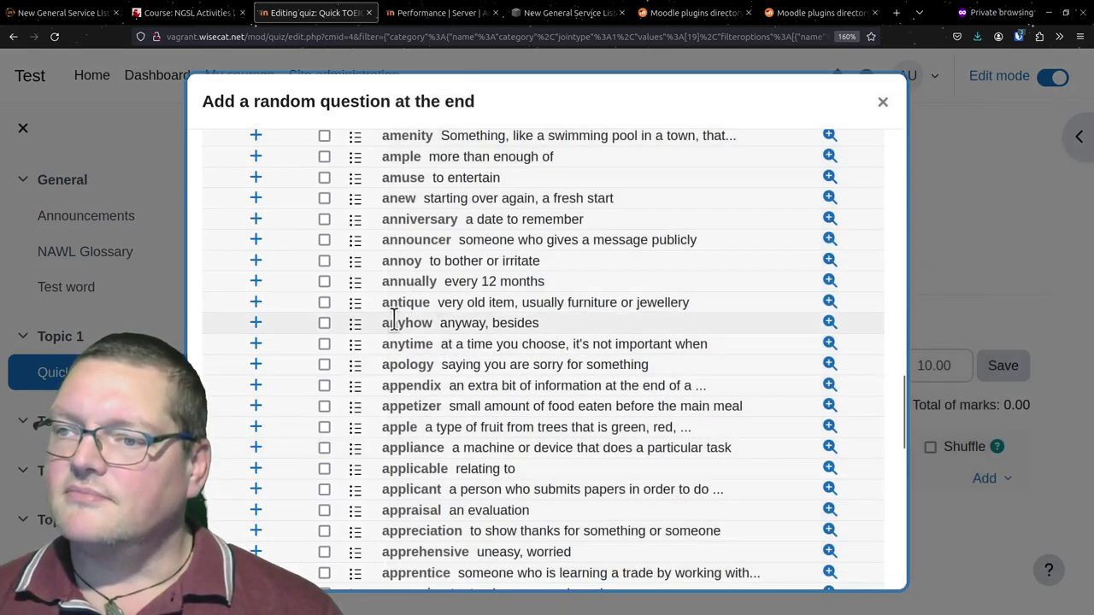
Set the number of random questions to 5 and add them to the quiz
scroll(508, 384, down, 10)
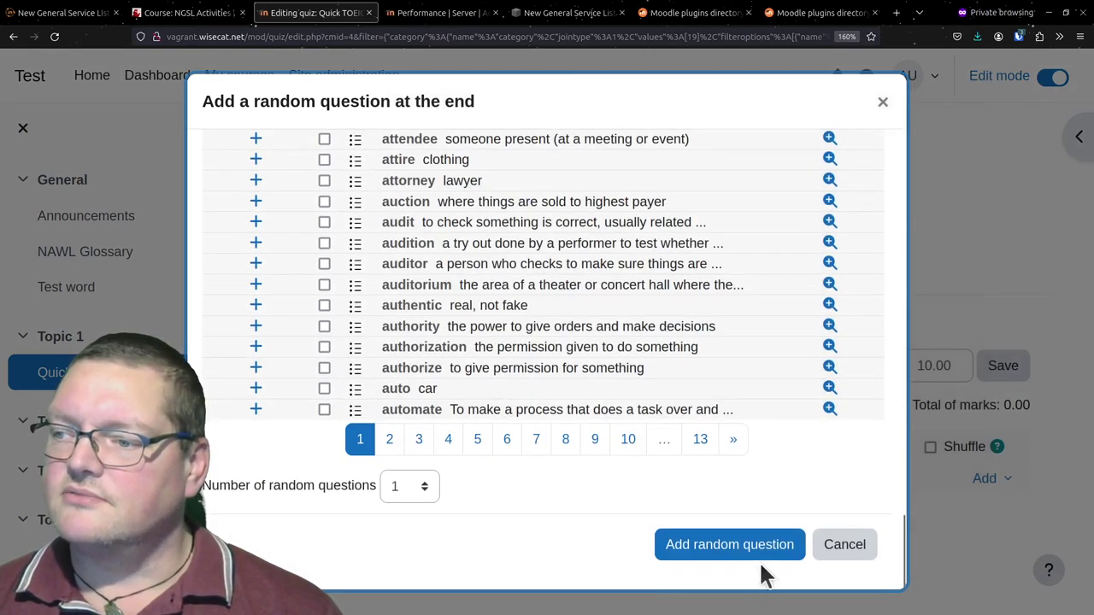
click(401, 482)
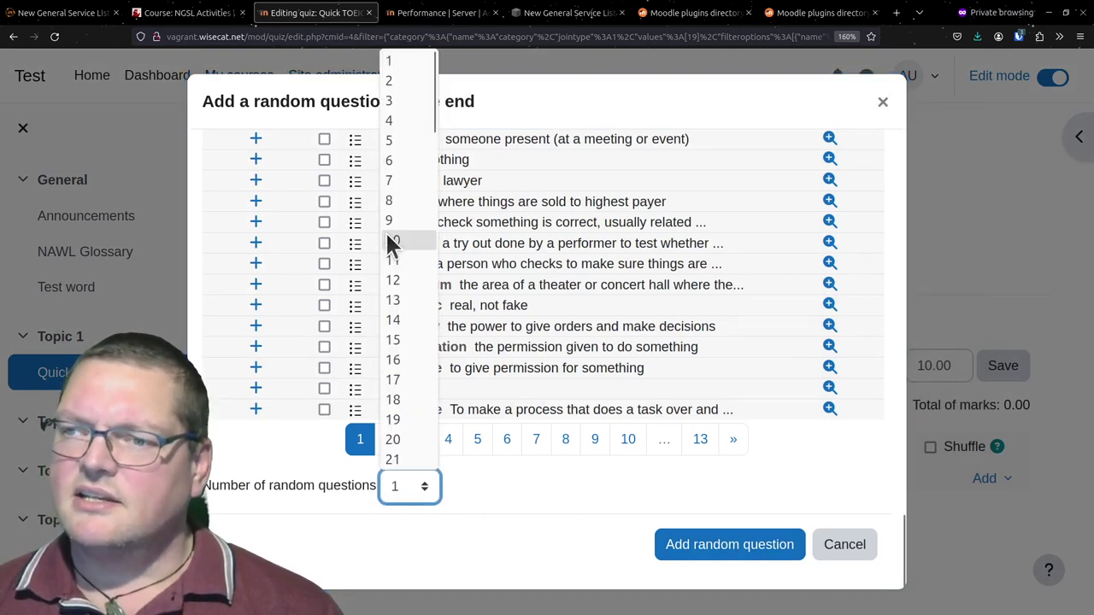
click(396, 140)
click(699, 545)
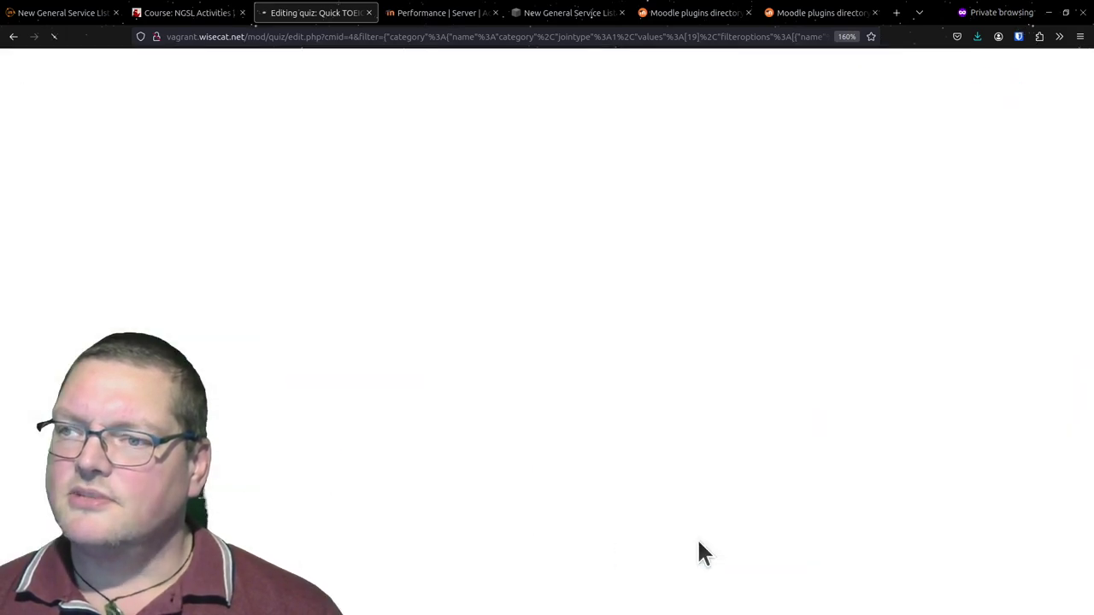
Add 5 more random questions at the end of the quiz, selecting TSL 1.2 MC 4 Distractors as the category
scroll(632, 528, down, 4)
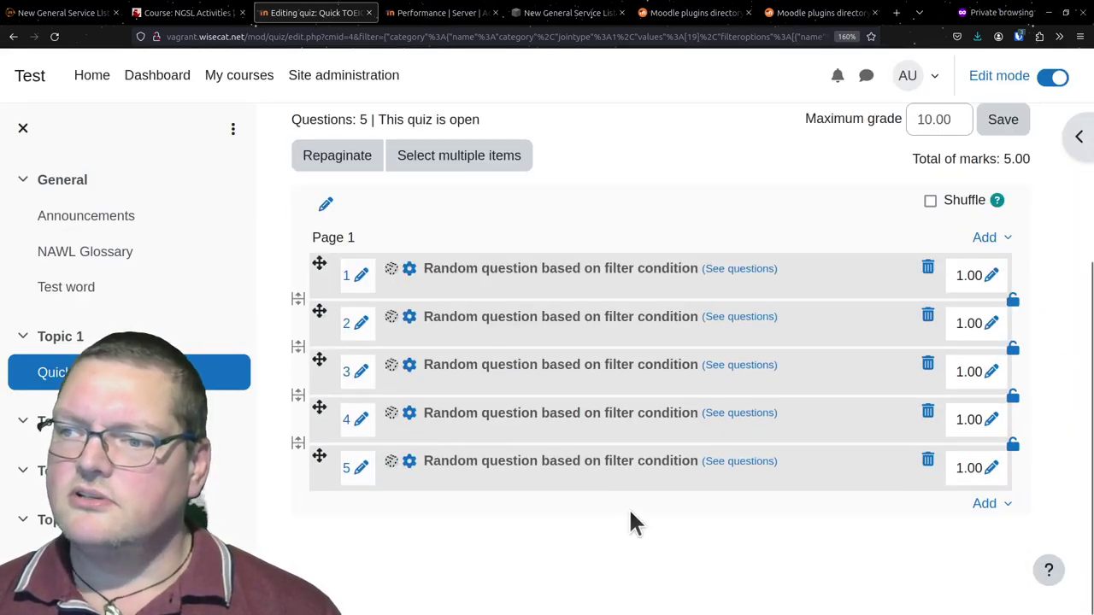
click(985, 504)
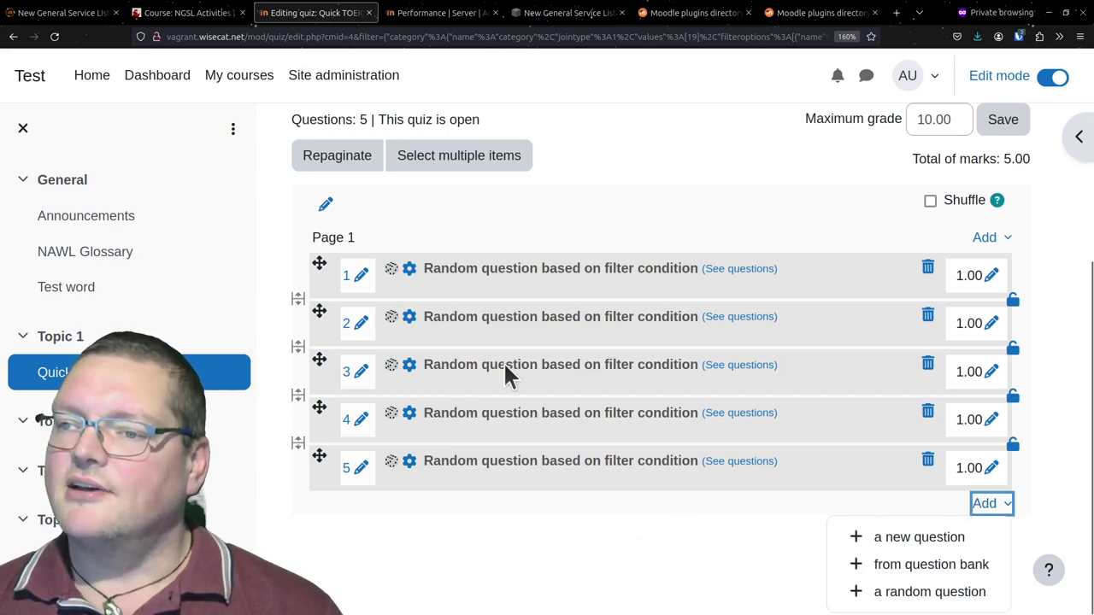
click(922, 592)
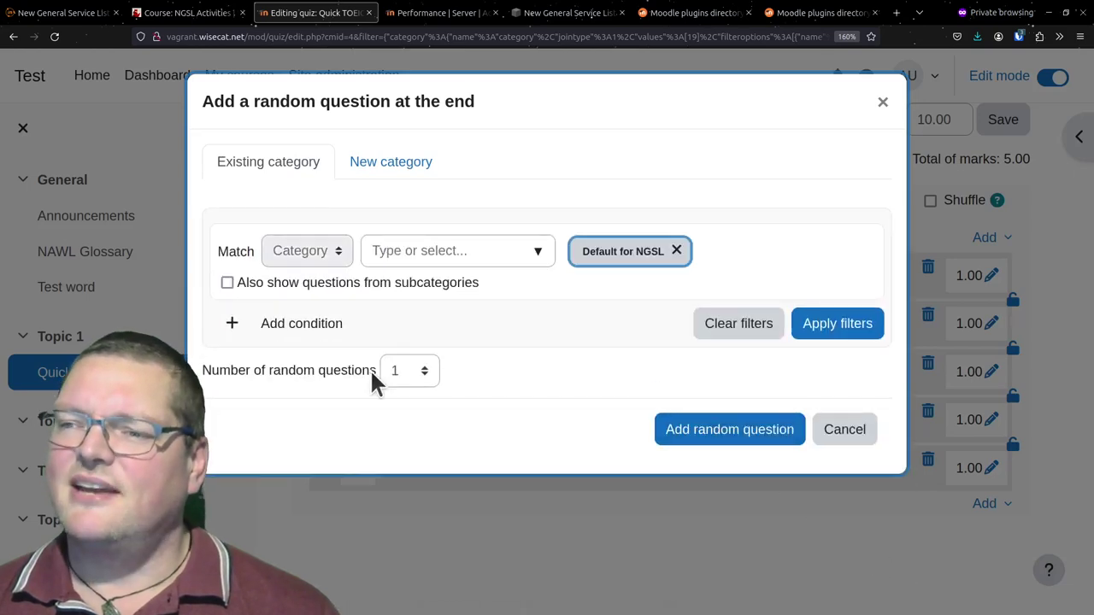
click(404, 379)
click(404, 379)
click(404, 378)
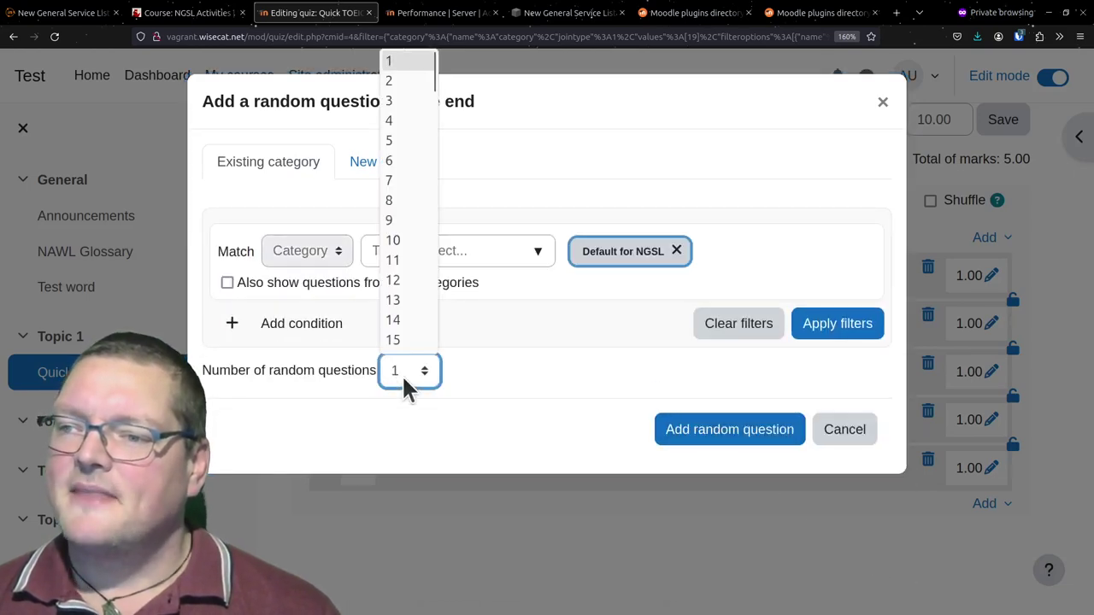
click(407, 149)
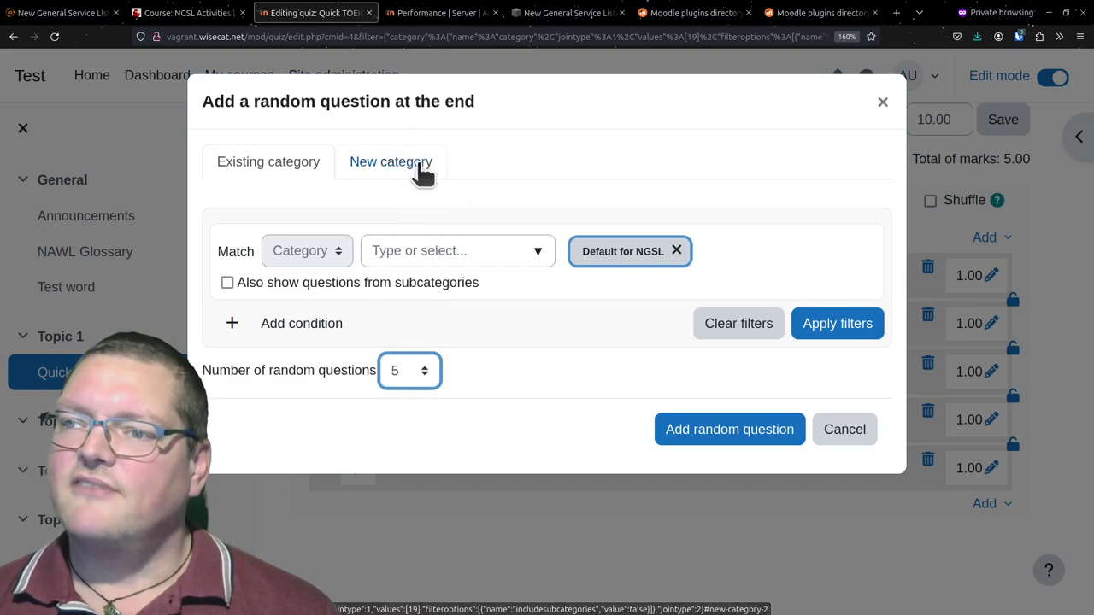
click(533, 251)
scroll(517, 359, down, 5)
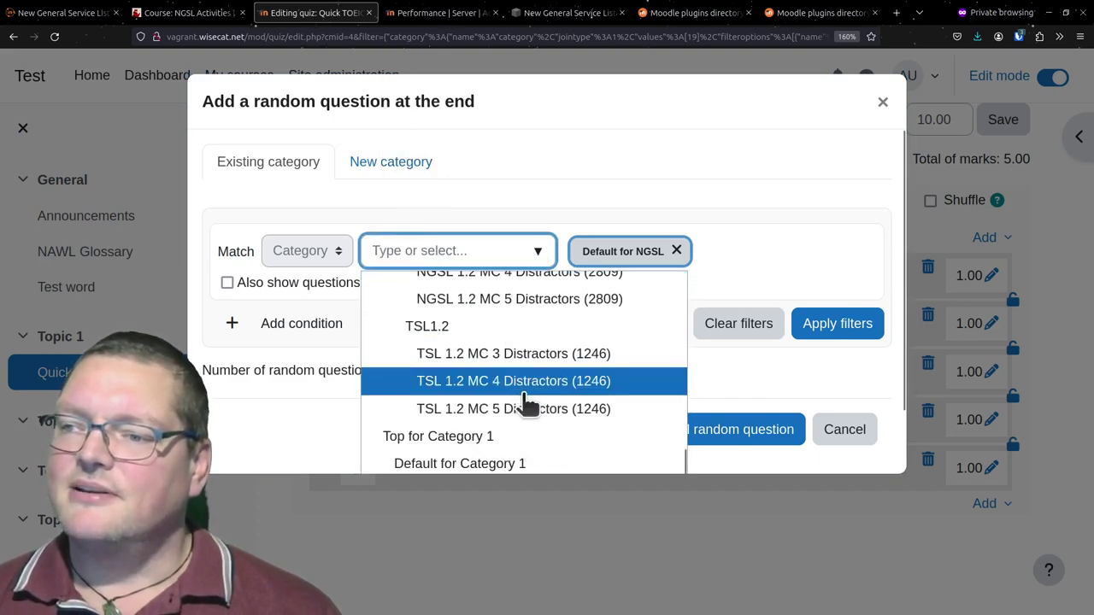
click(521, 384)
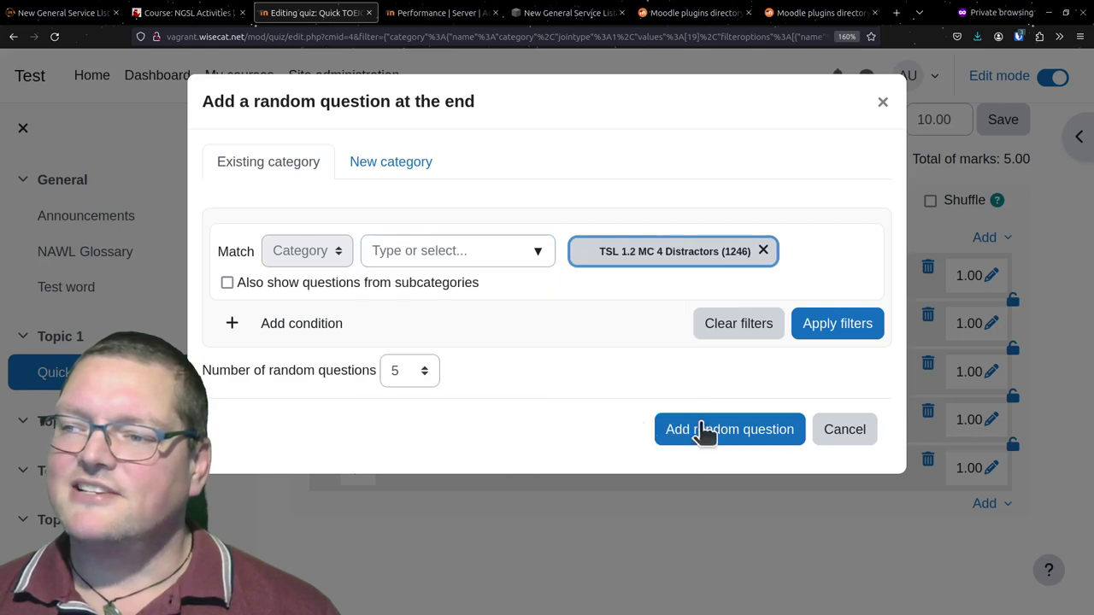
click(769, 436)
scroll(767, 427, down, 6)
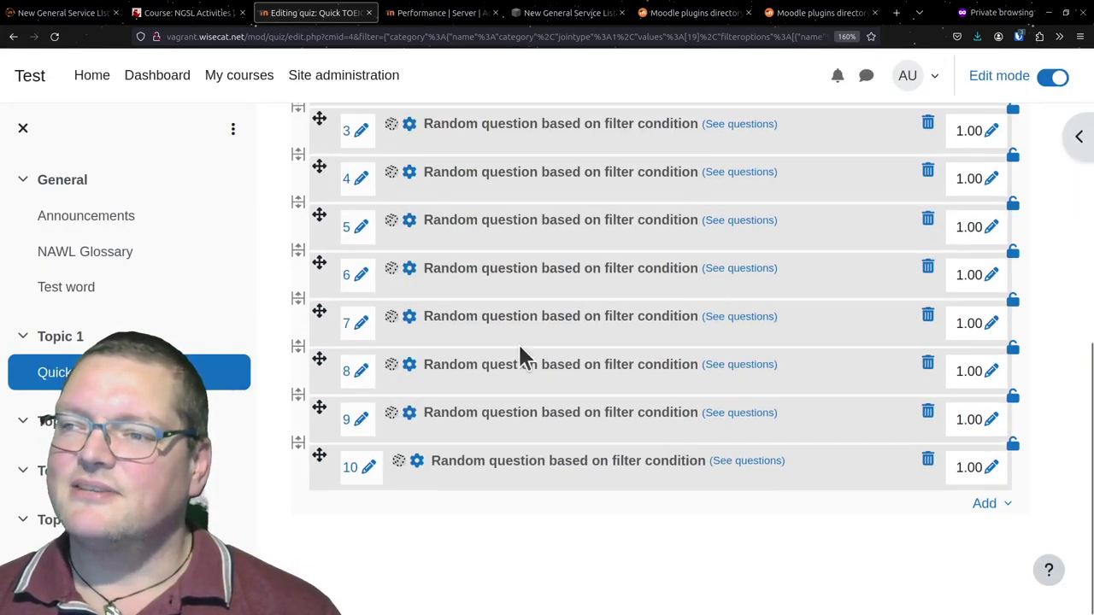
Look over the quiz's random questions and try to start a preview attempt of the quiz
scroll(517, 318, up, 3)
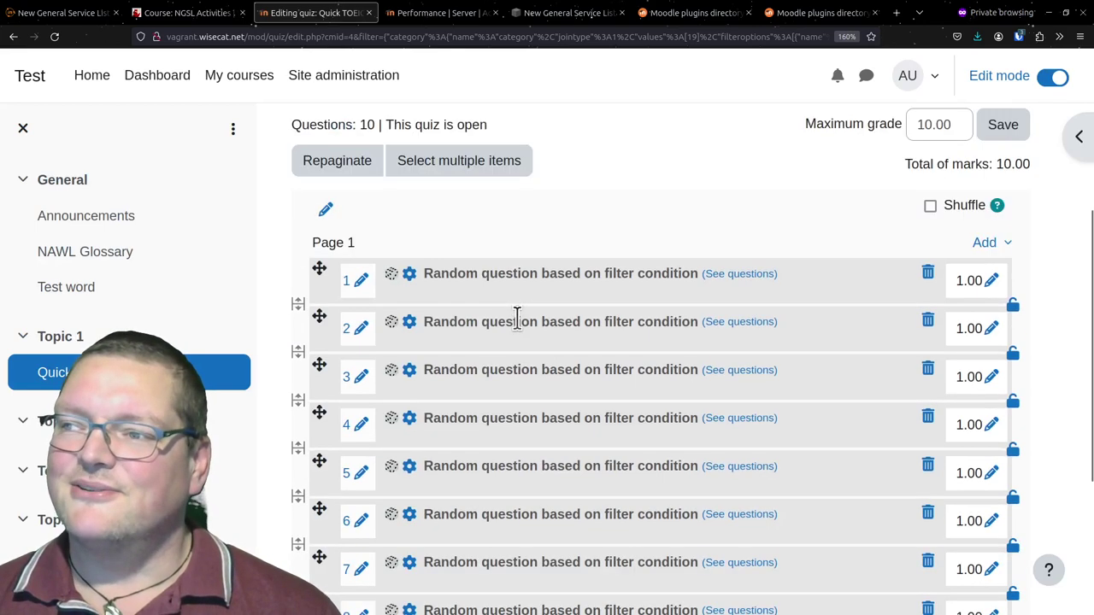
scroll(517, 318, down, 3)
scroll(861, 568, up, 6)
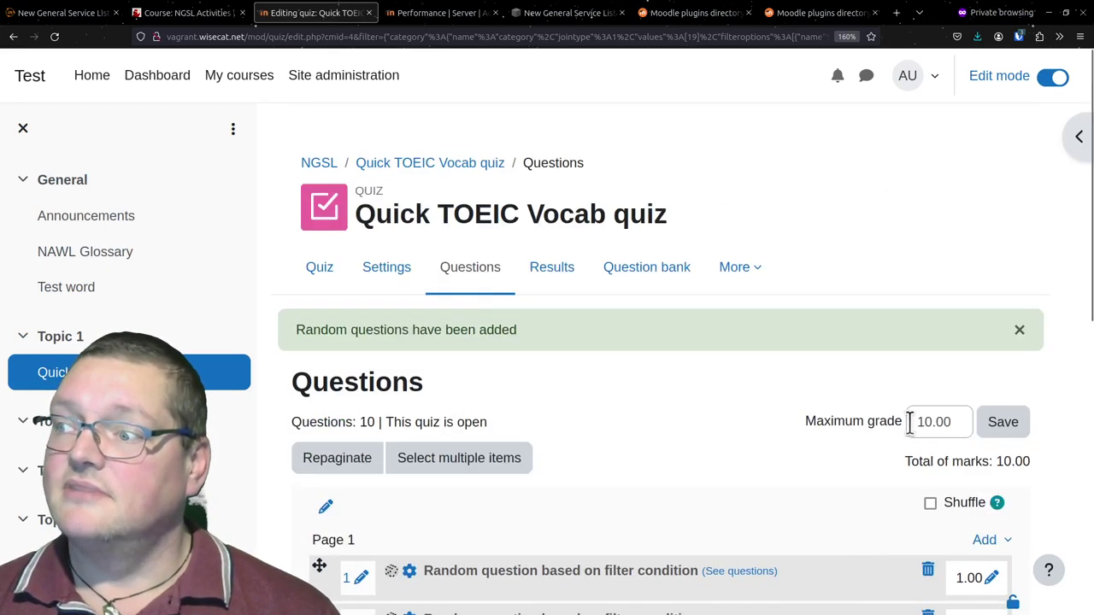
click(333, 272)
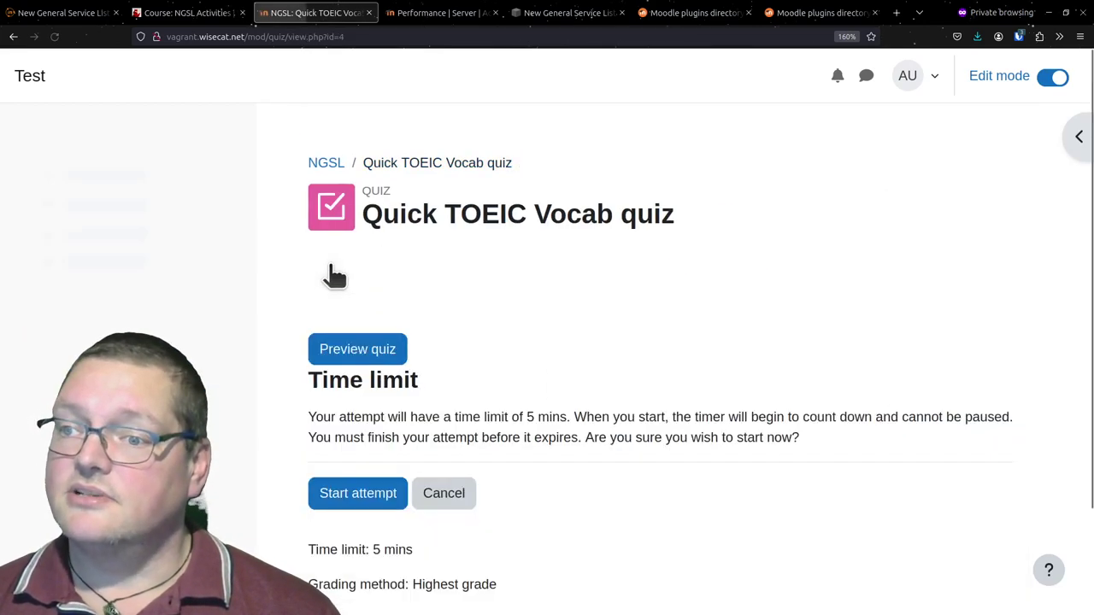
click(380, 357)
click(364, 424)
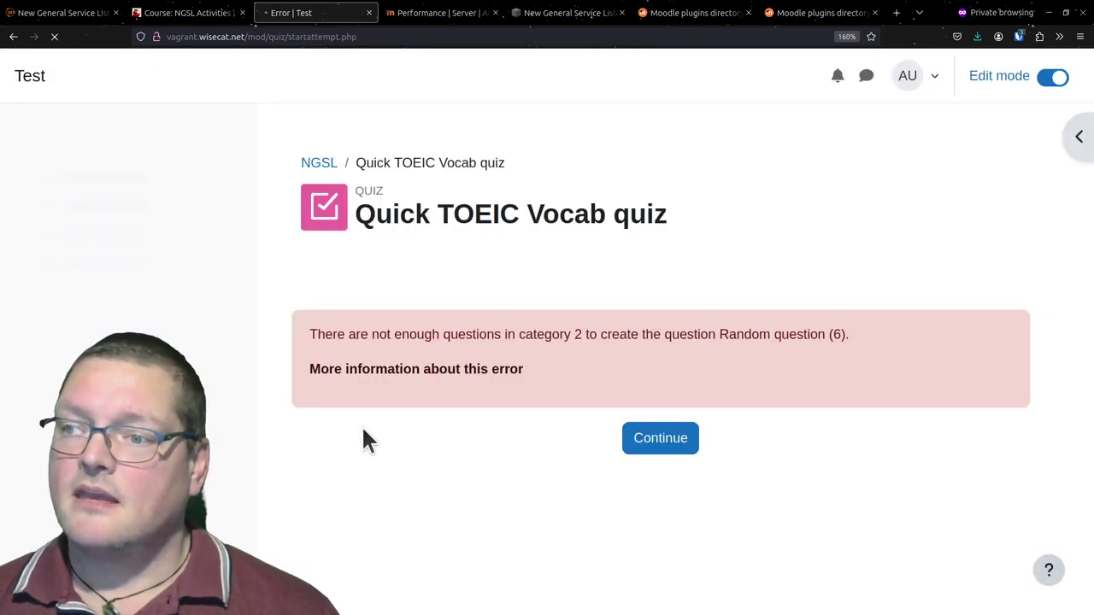
click(683, 451)
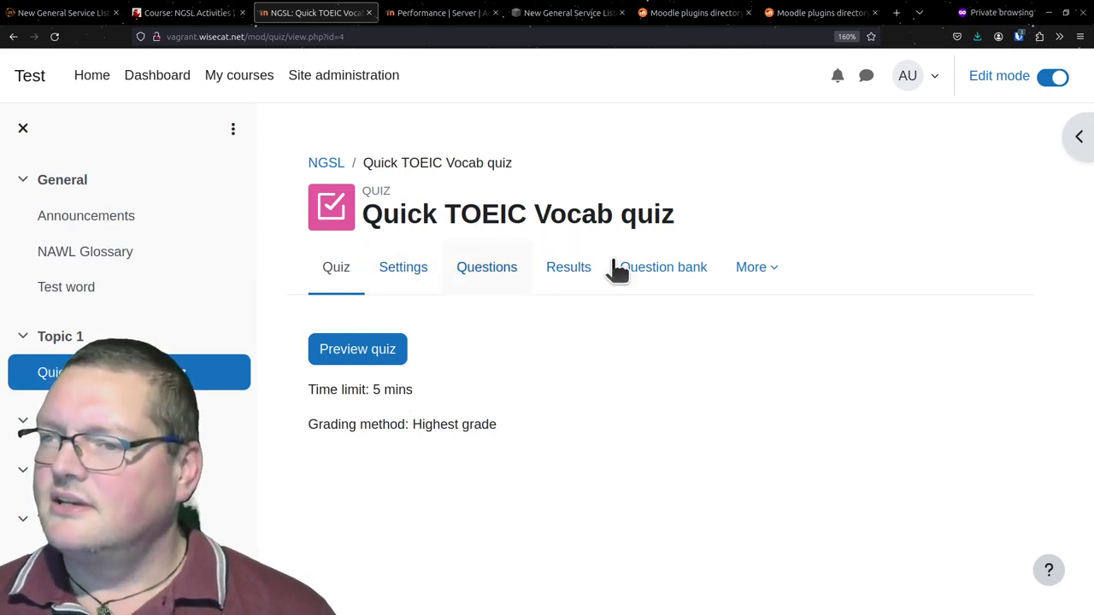
Inspect the question bank entries and category filter behind the quiz's first random question
click(486, 272)
scroll(715, 303, down, 5)
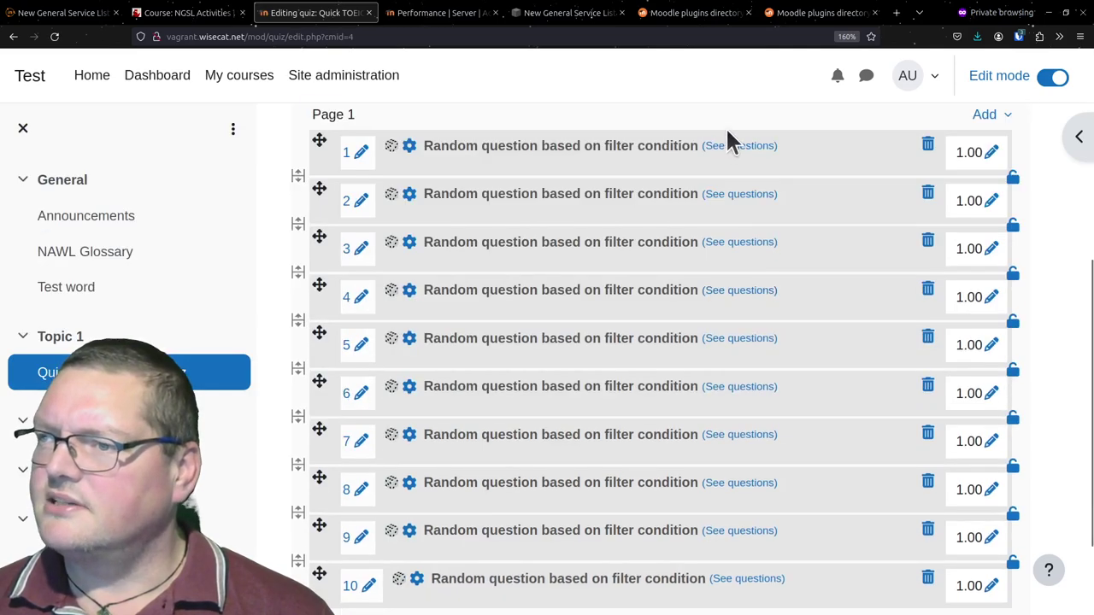
click(740, 147)
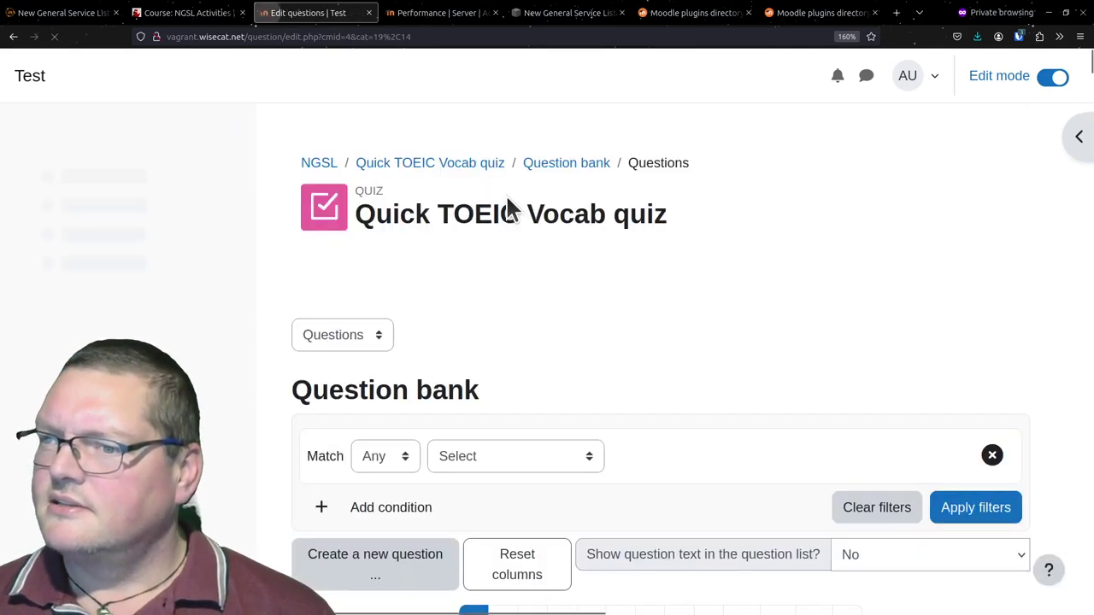
scroll(512, 203, down, 4)
scroll(513, 203, down, 3)
scroll(510, 205, up, 8)
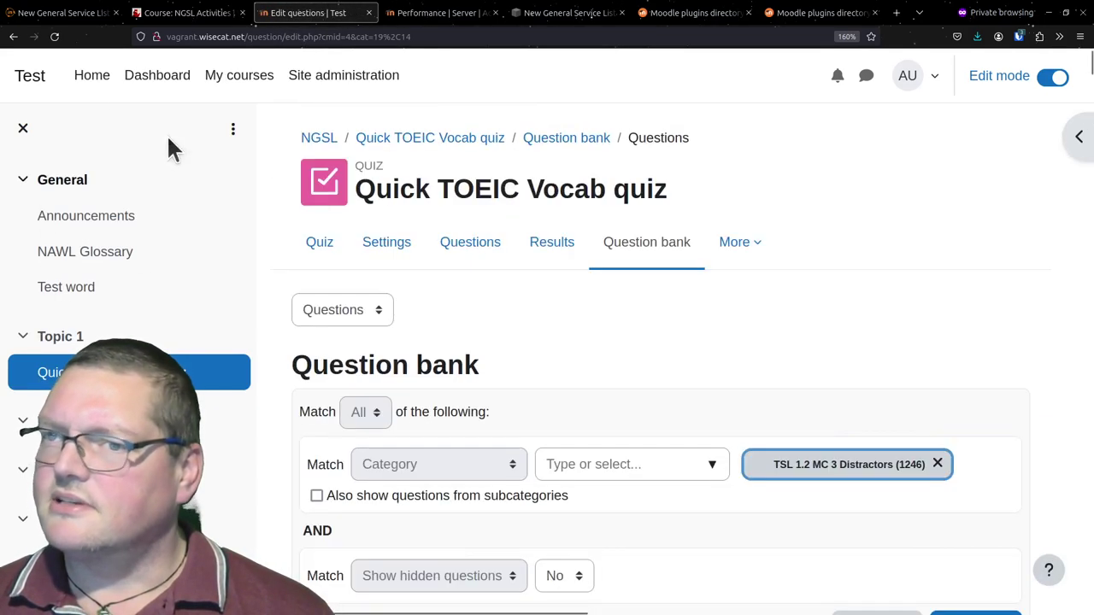
Inspect the question bank category filter behind the quiz's eighth random question
click(13, 36)
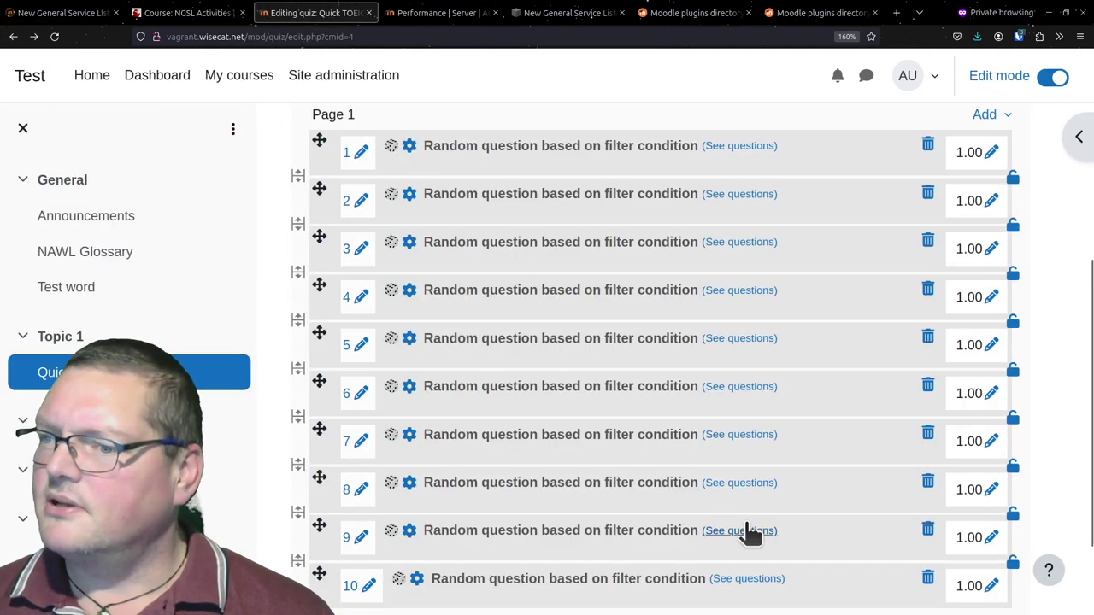
click(740, 483)
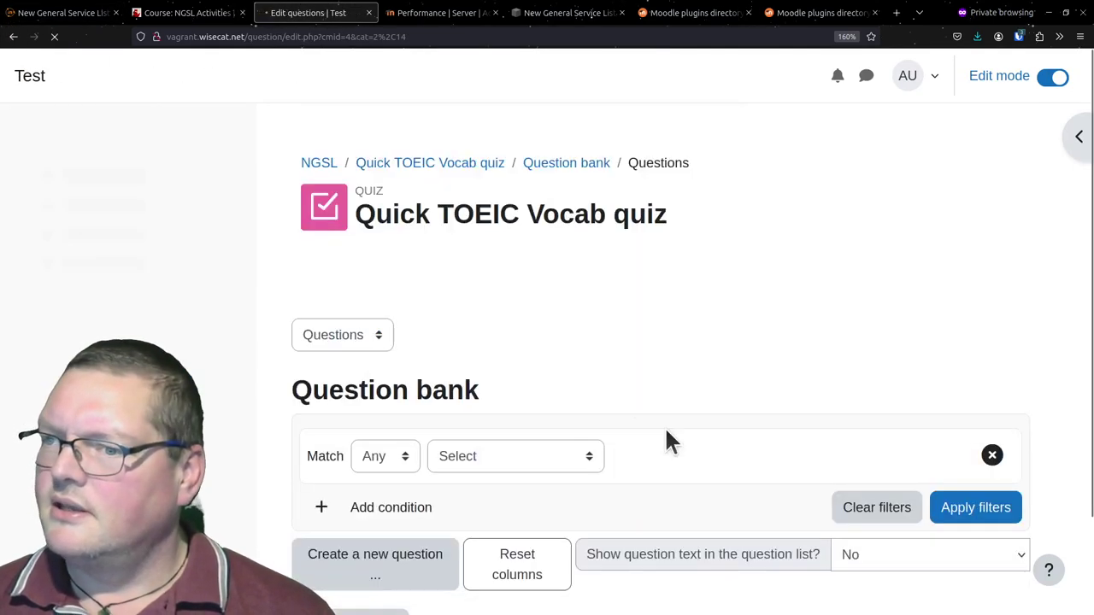
scroll(641, 424, down, 3)
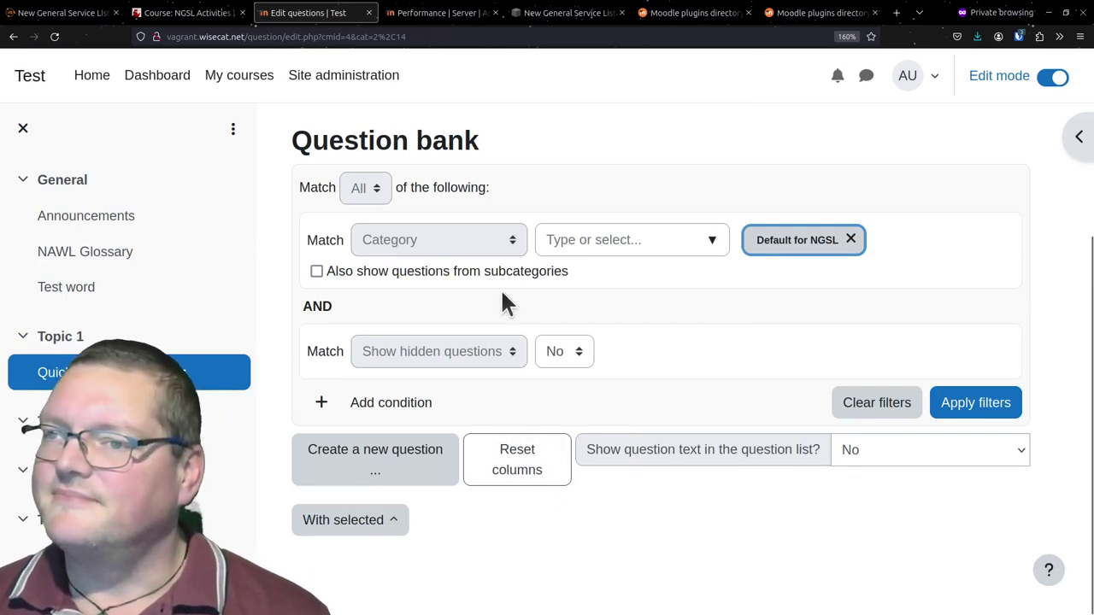
scroll(503, 298, up, 3)
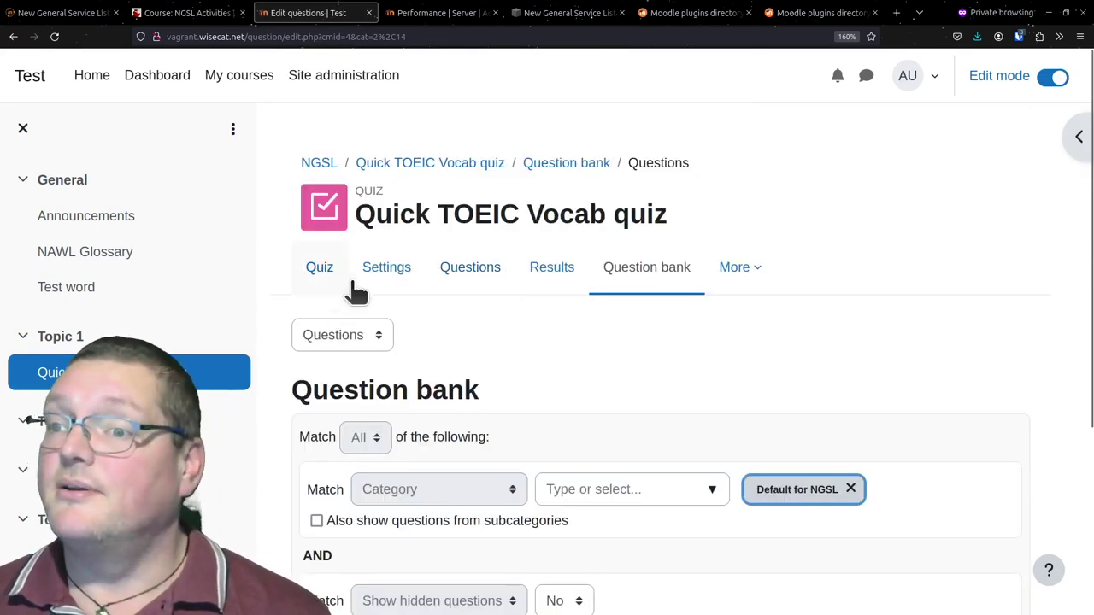
Remove random questions 6 to 10 from the Quick TOEIC Vocab quiz in one bulk deletion
click(470, 267)
scroll(586, 444, down, 5)
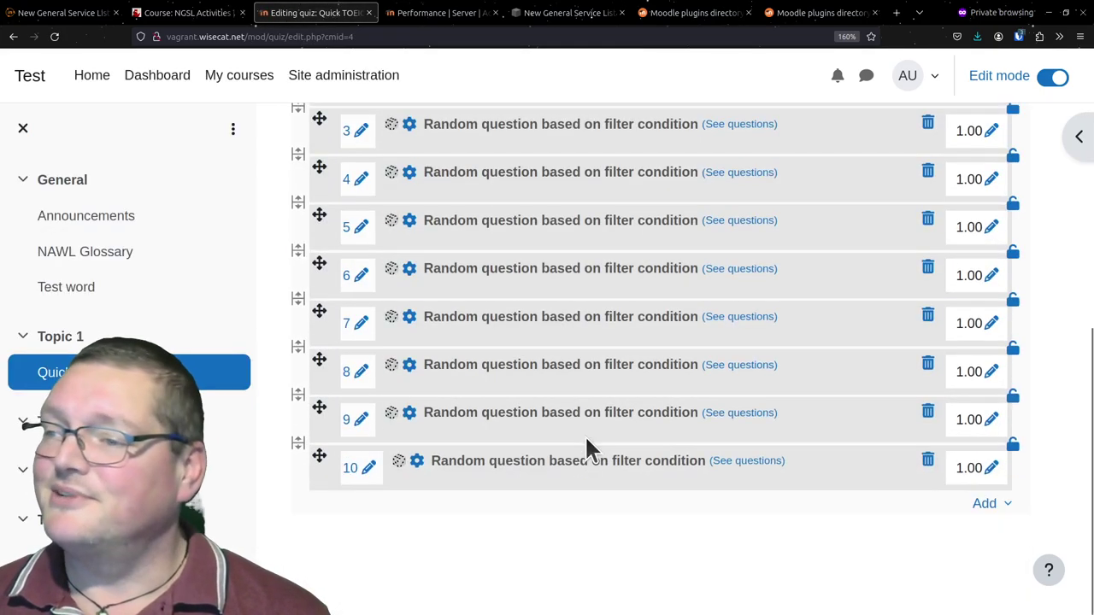
scroll(547, 427, up, 3)
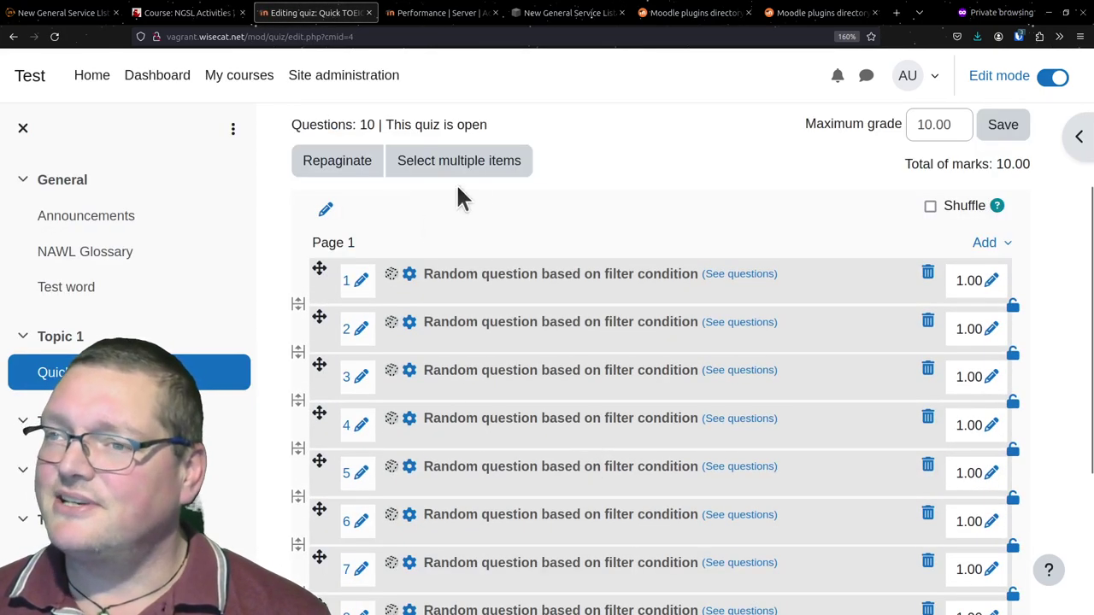
click(479, 167)
scroll(589, 231, down, 5)
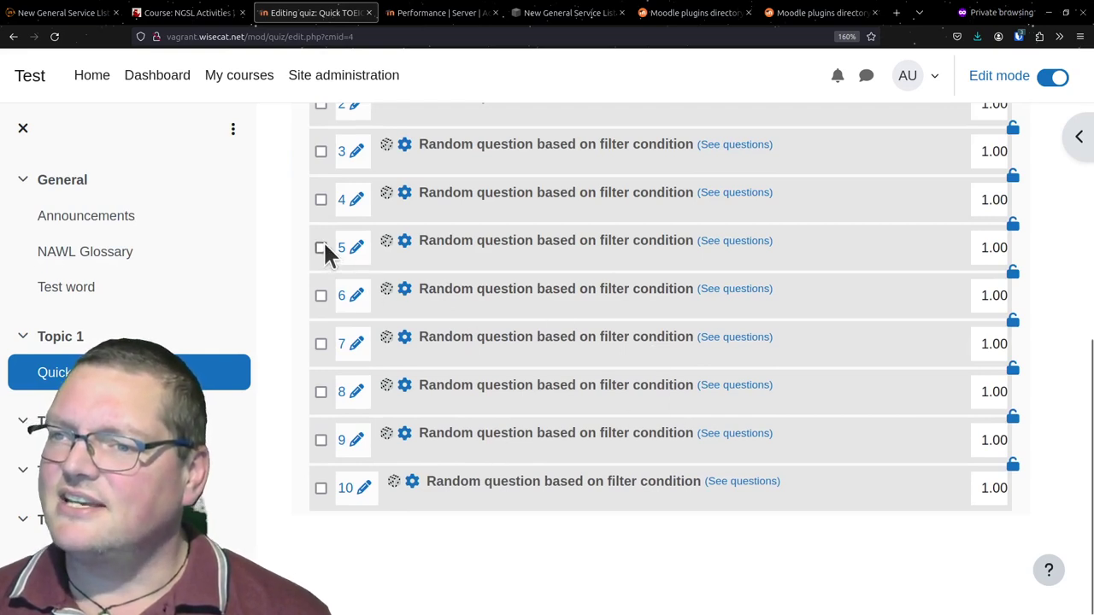
click(320, 343)
click(320, 393)
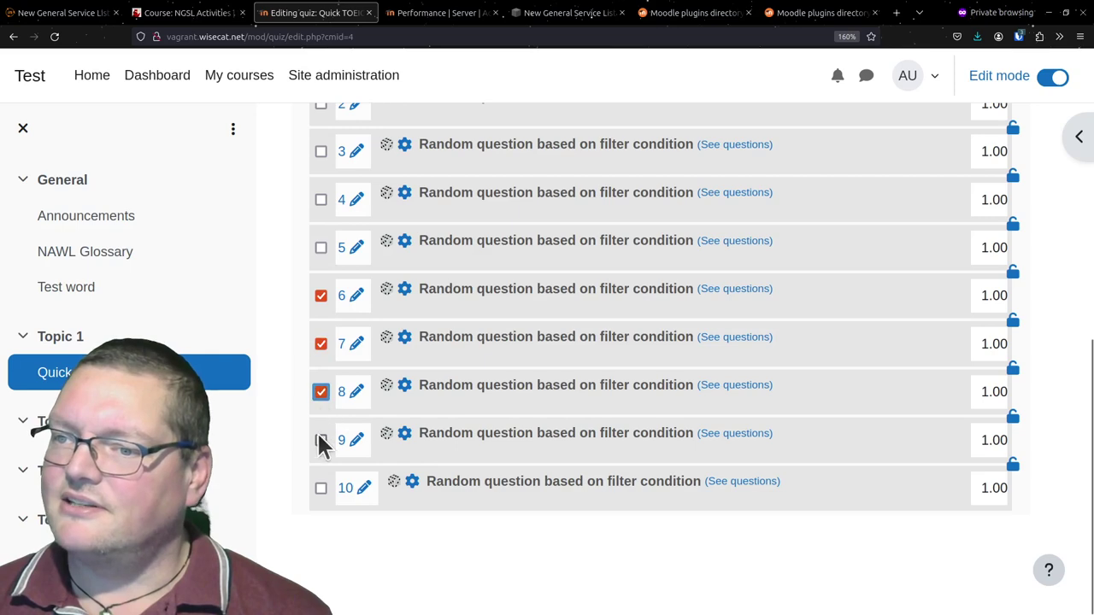
click(321, 488)
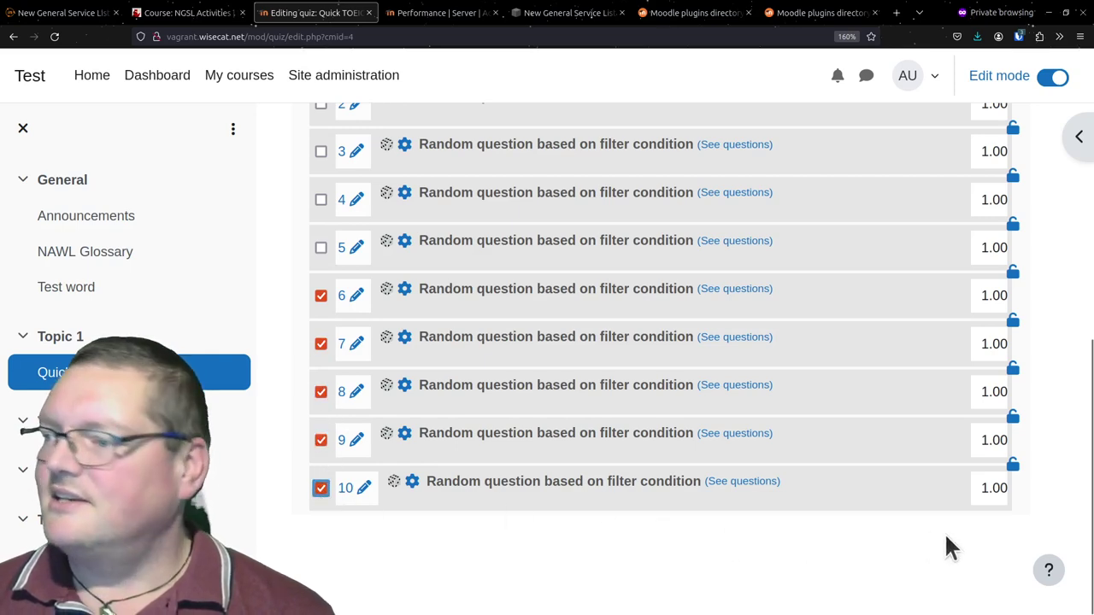
scroll(928, 533, up, 6)
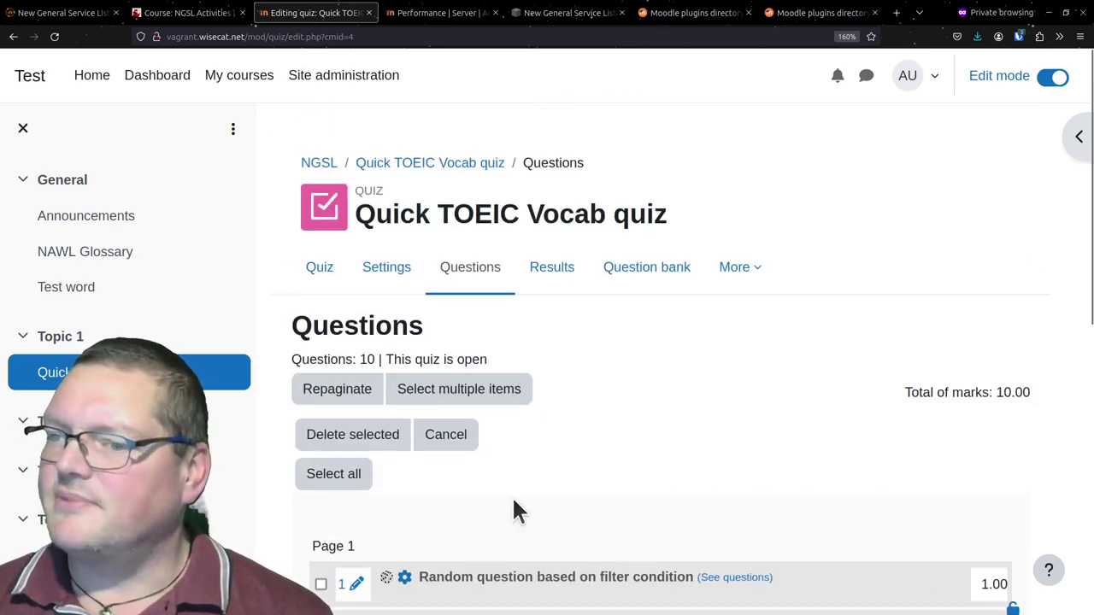
click(369, 440)
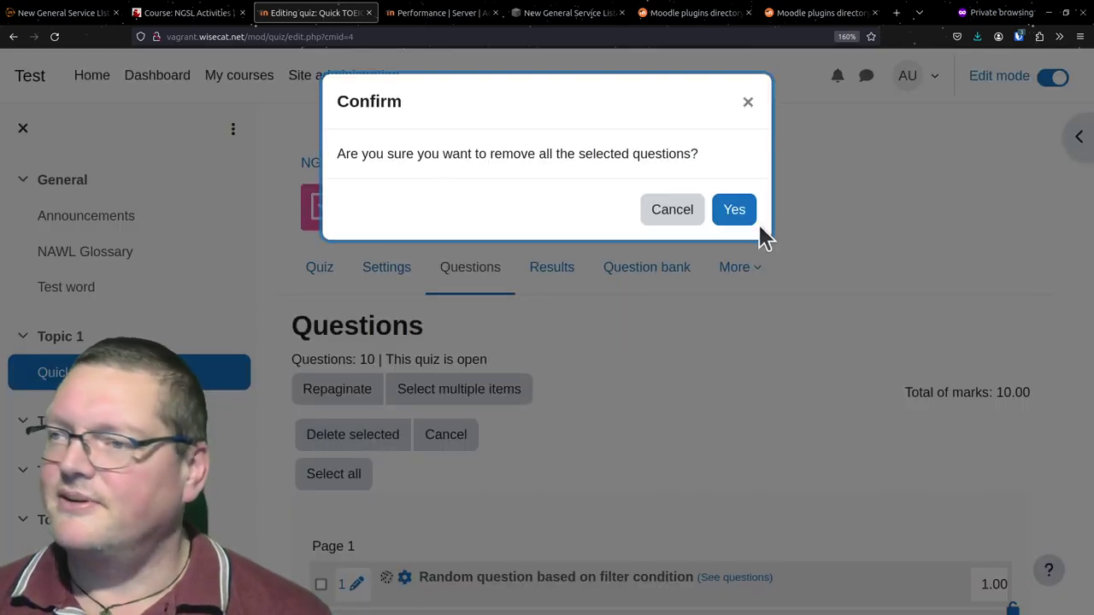
click(734, 210)
scroll(602, 414, down, 3)
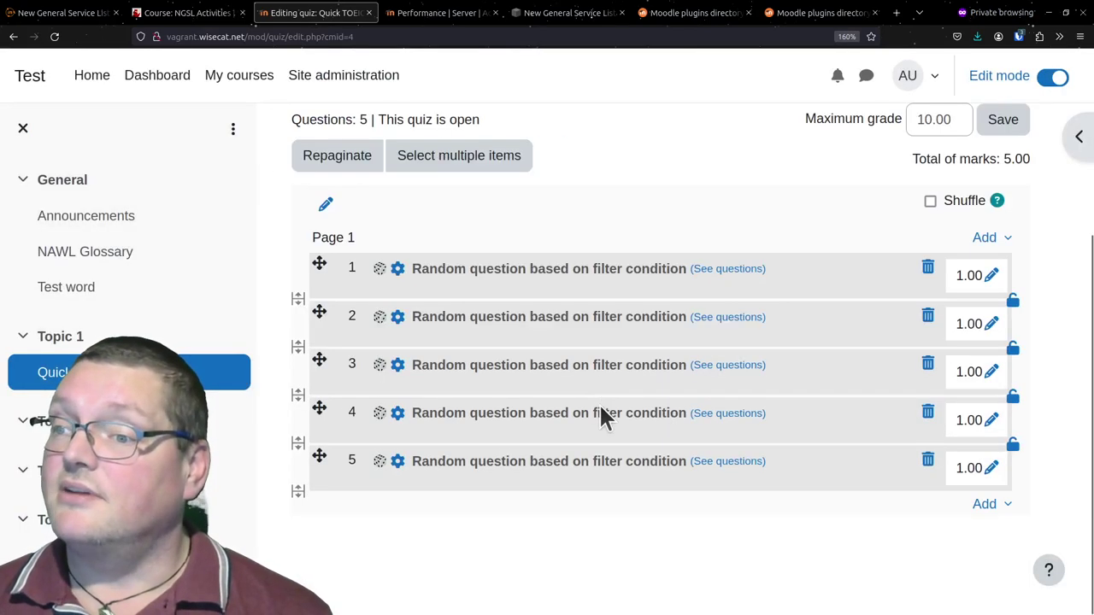
scroll(561, 427, up, 2)
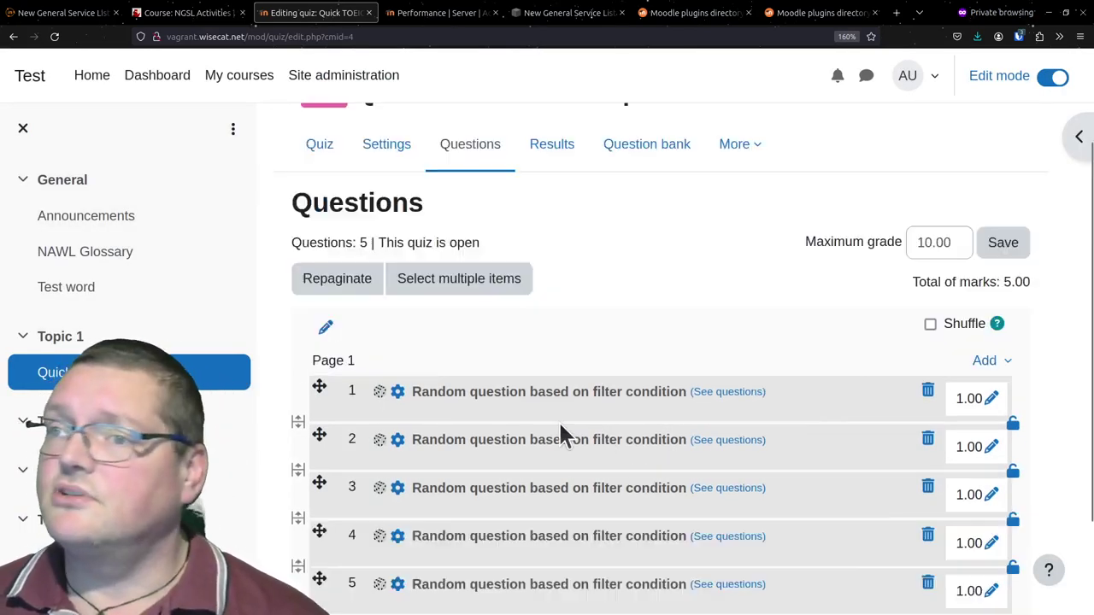
scroll(561, 427, up, 2)
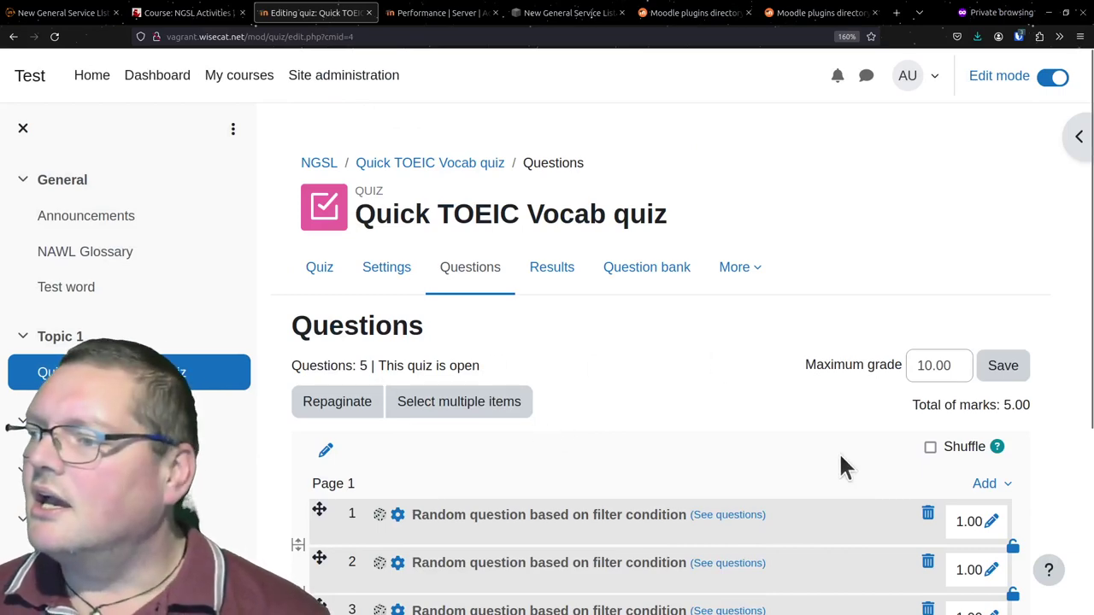
Filter the question bank by TSL 1.2 MC 4 Distractors and browse its questions without adding any to the quiz
scroll(842, 466, down, 4)
click(1006, 510)
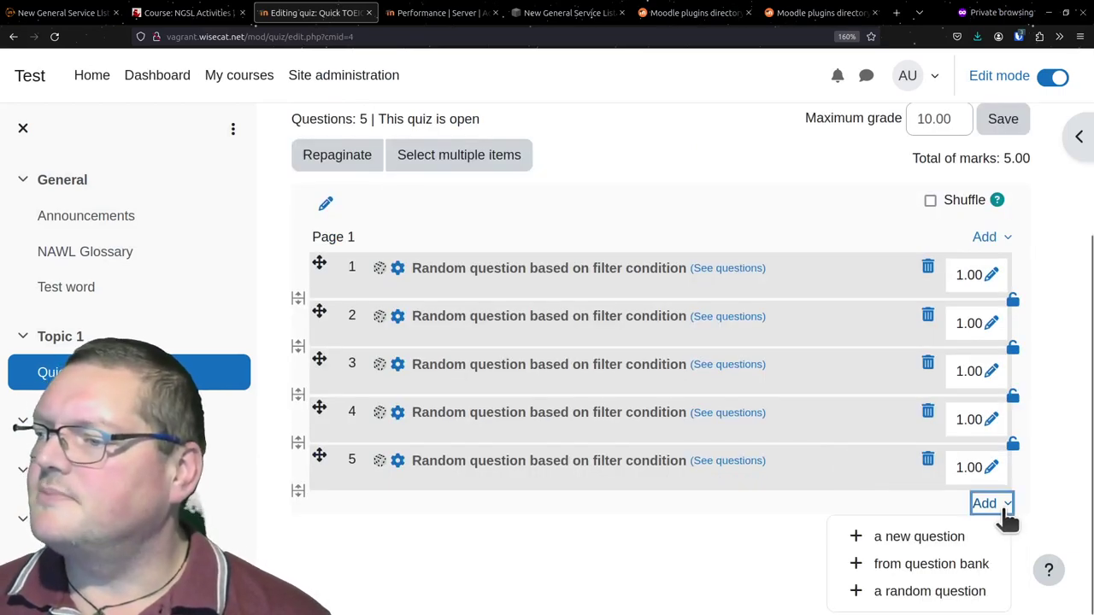
click(940, 564)
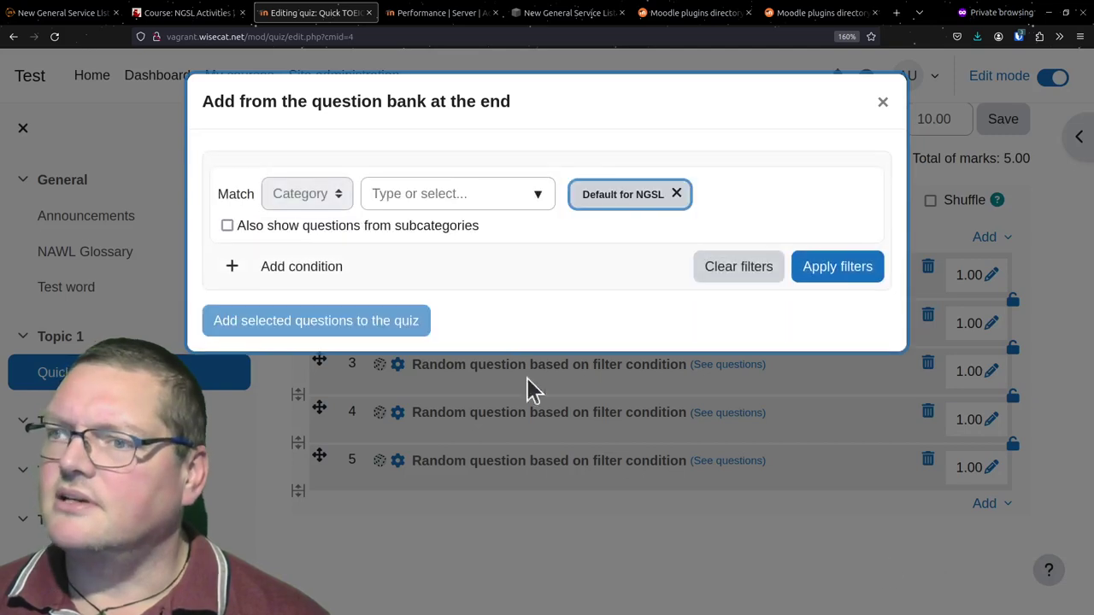
click(541, 195)
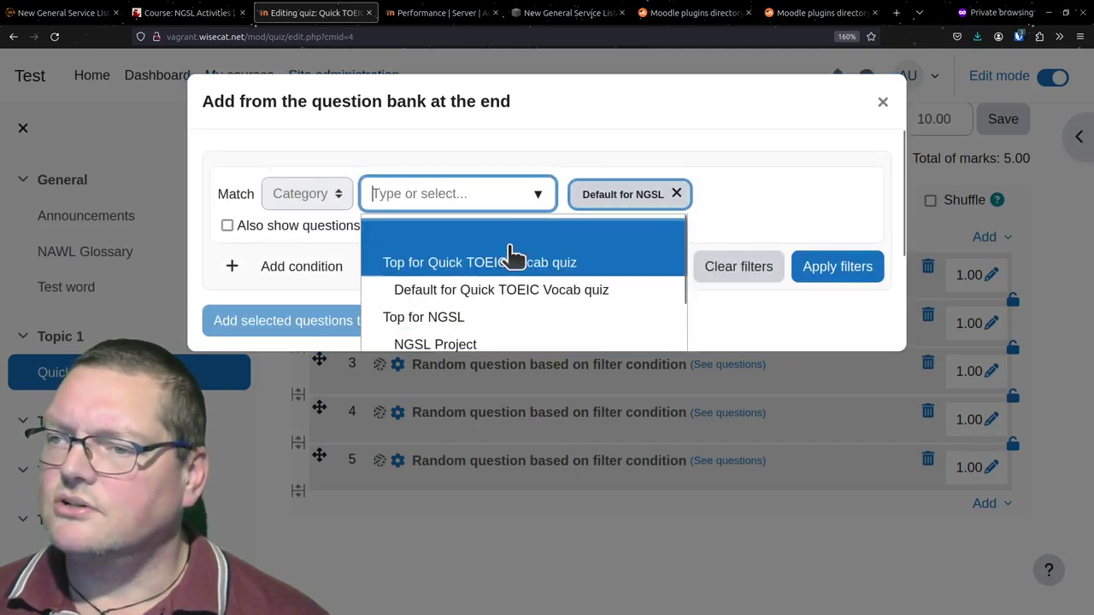
scroll(518, 288, down, 5)
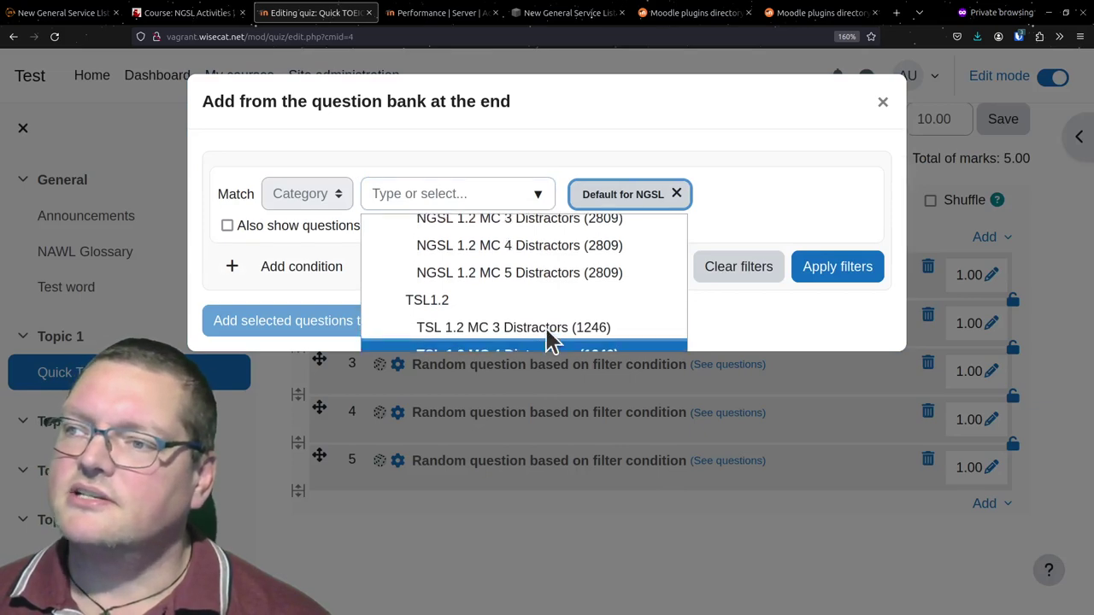
click(552, 339)
click(856, 273)
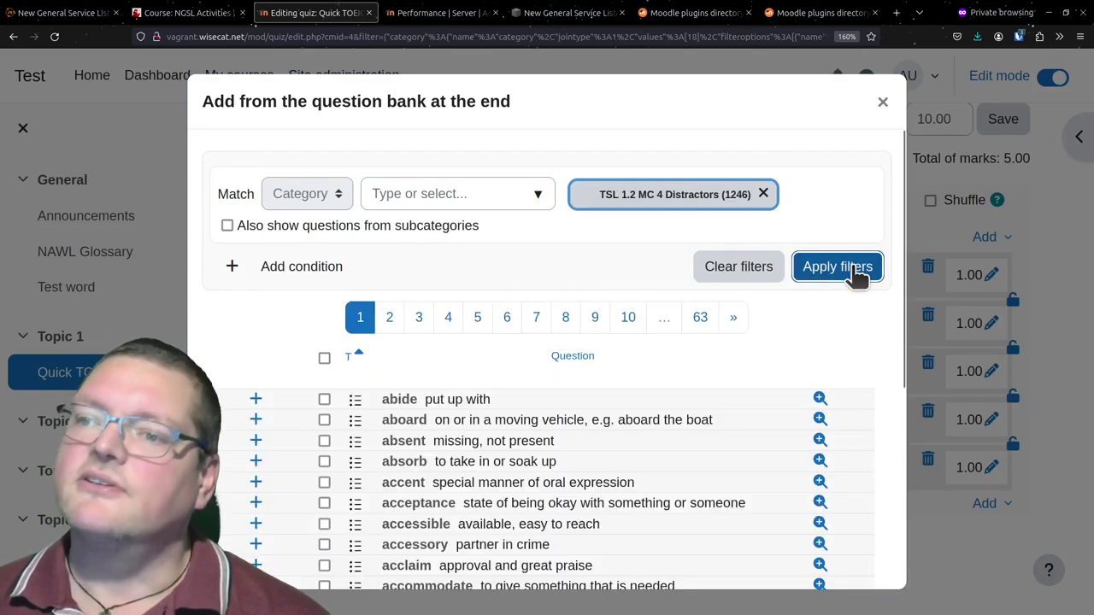
scroll(726, 324, down, 4)
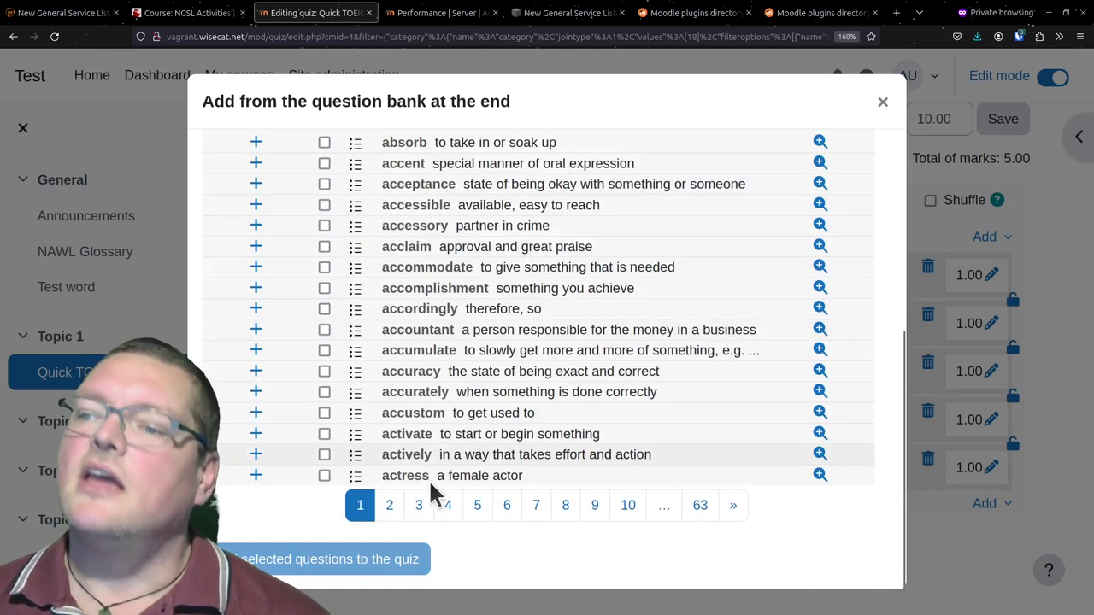
scroll(450, 501, up, 3)
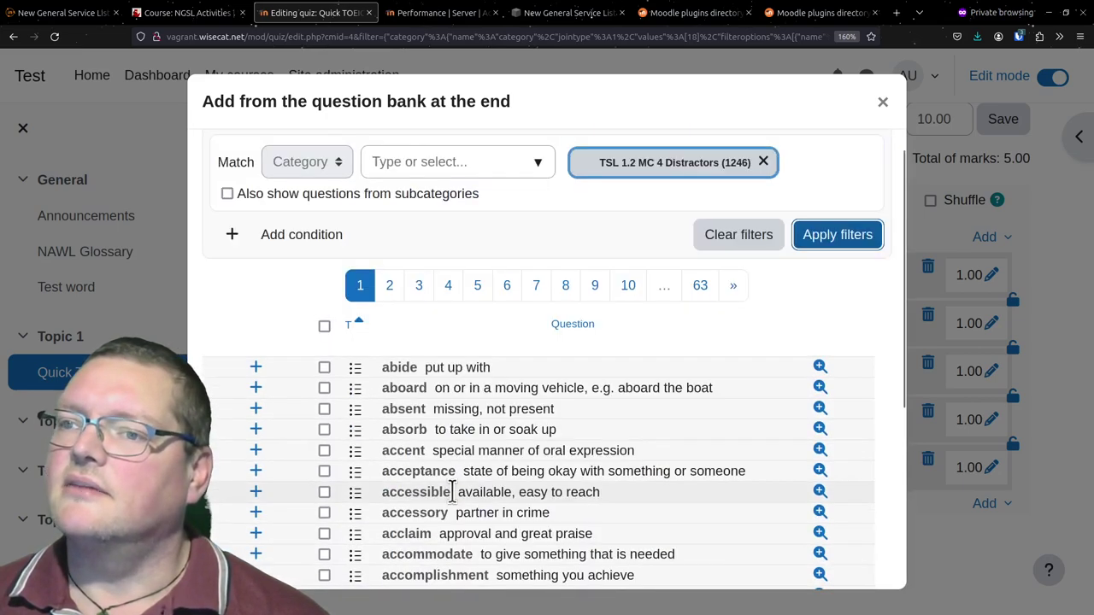
scroll(447, 478, up, 1)
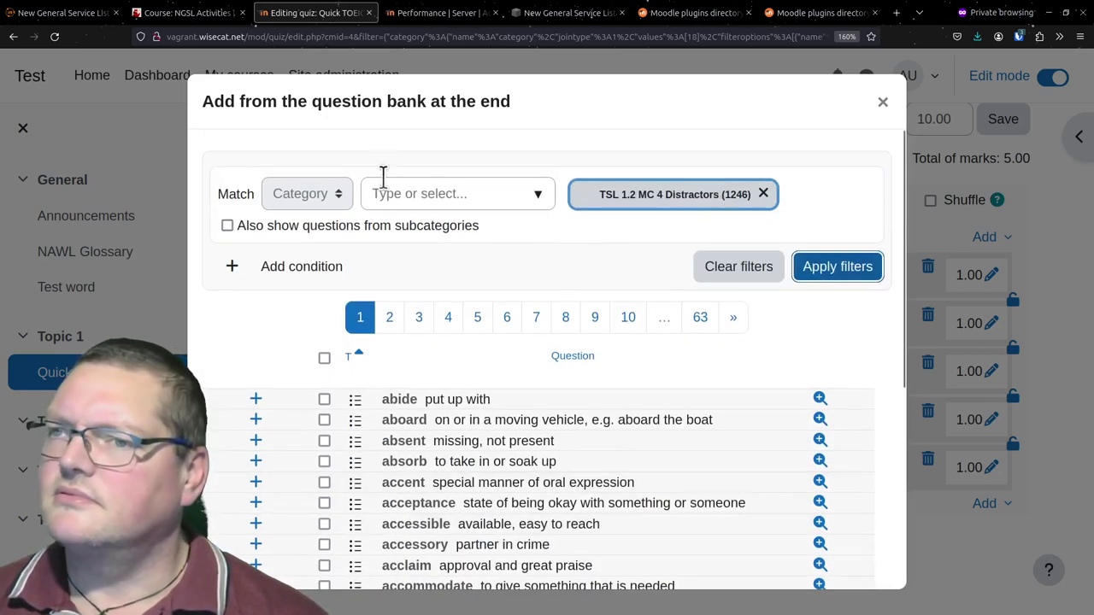
click(881, 105)
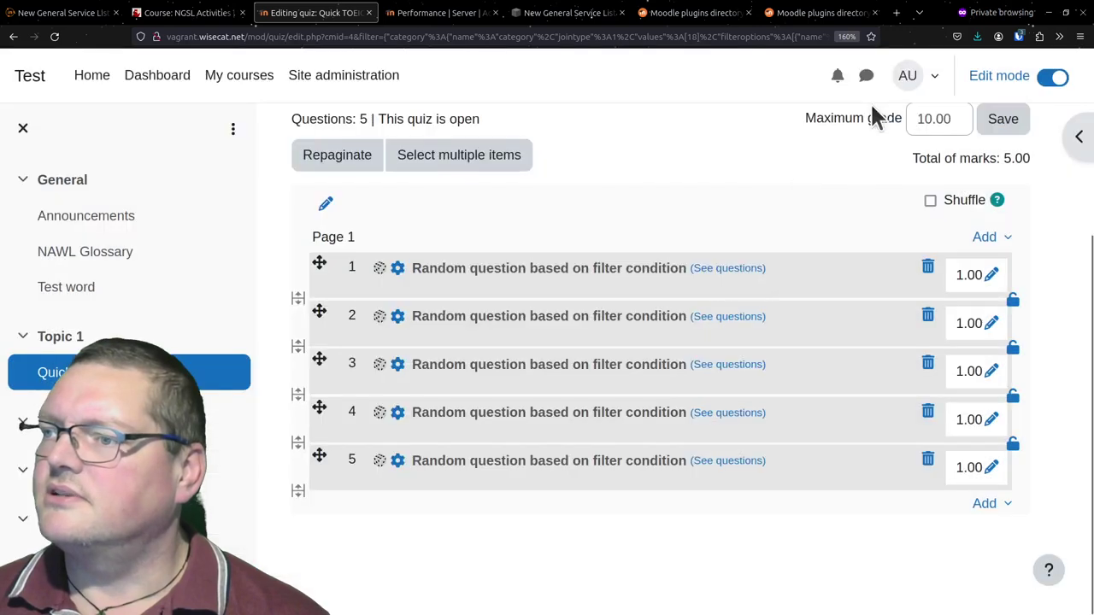
click(995, 509)
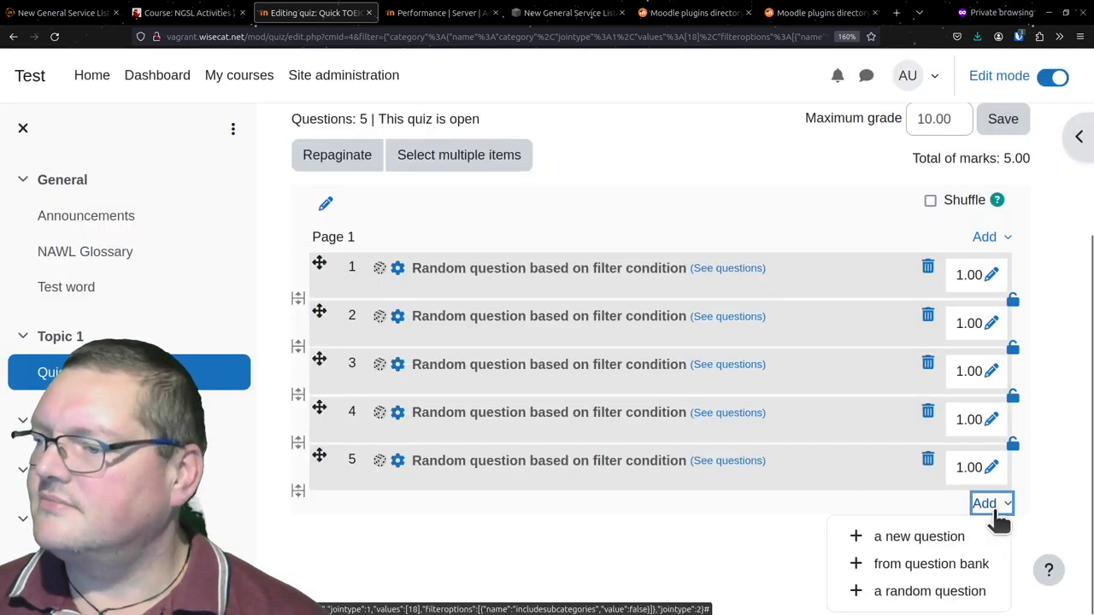
click(951, 598)
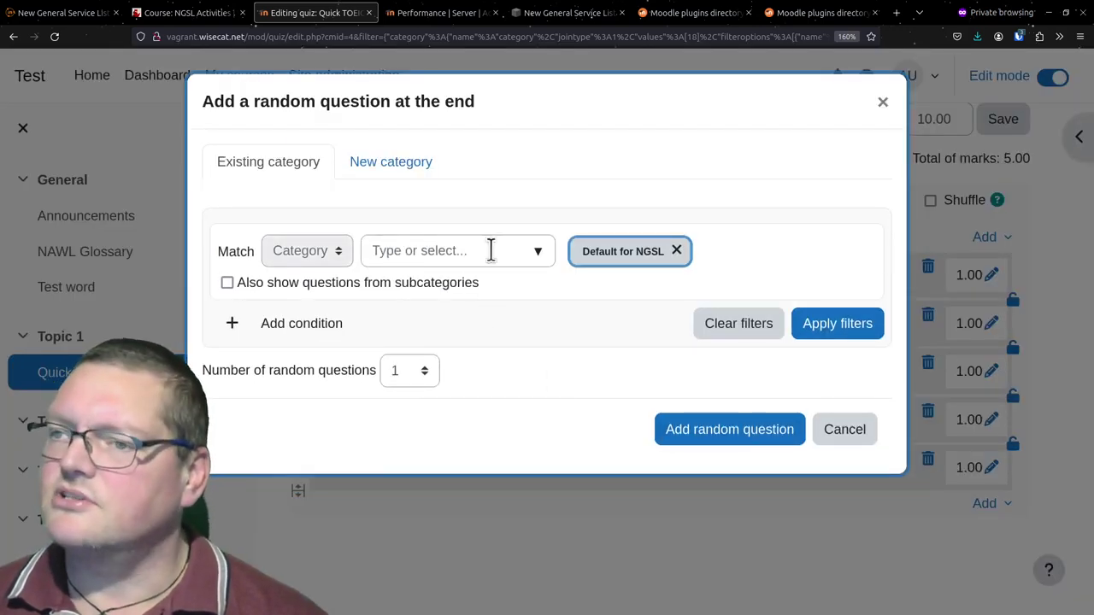
click(539, 249)
scroll(447, 376, down, 3)
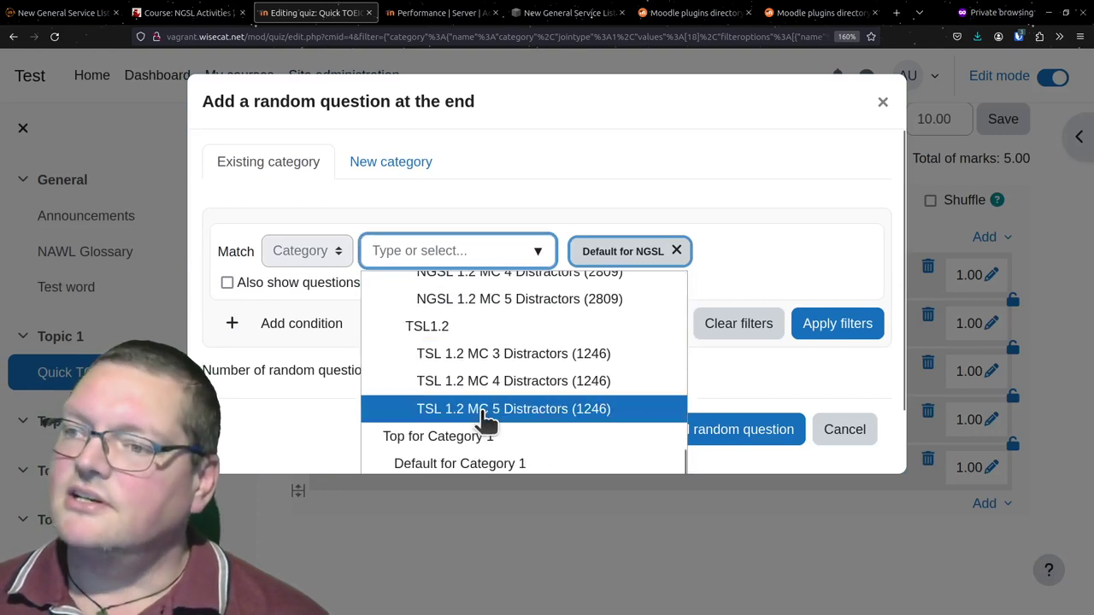
click(487, 384)
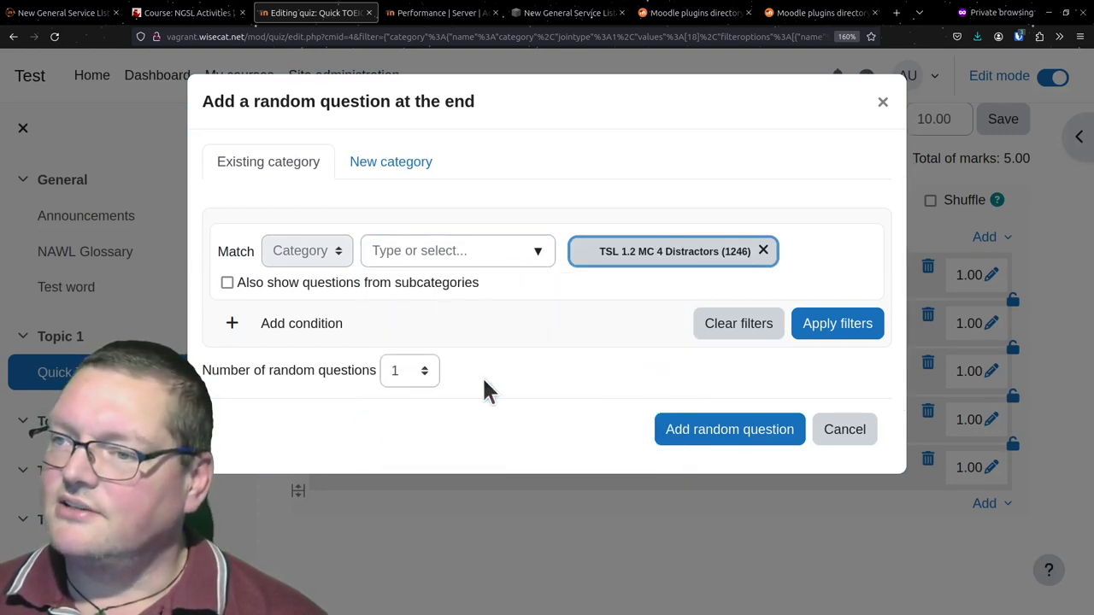
click(851, 331)
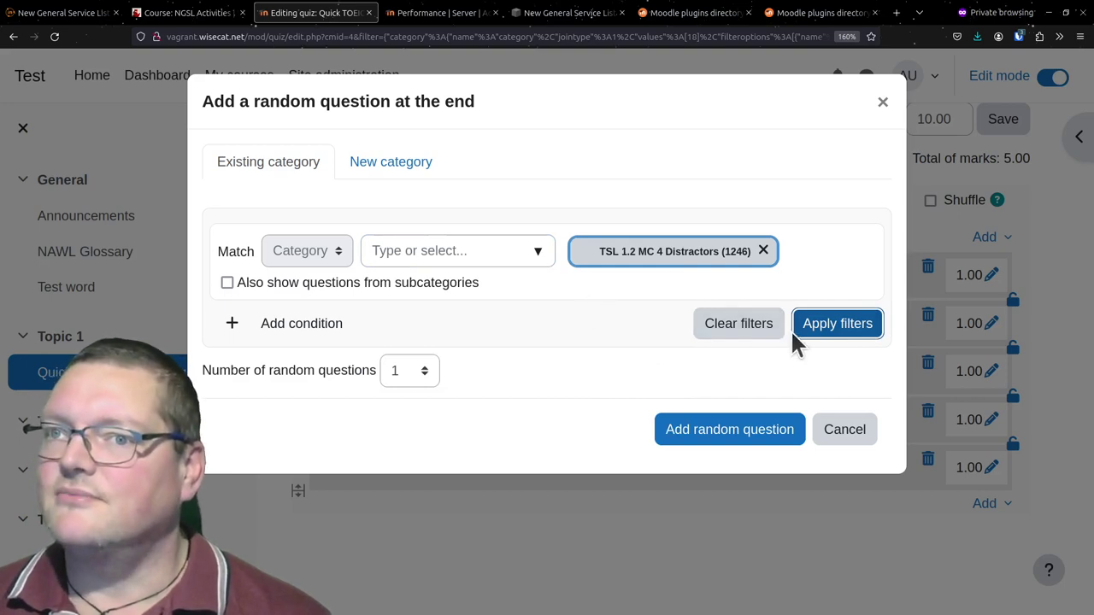
click(852, 333)
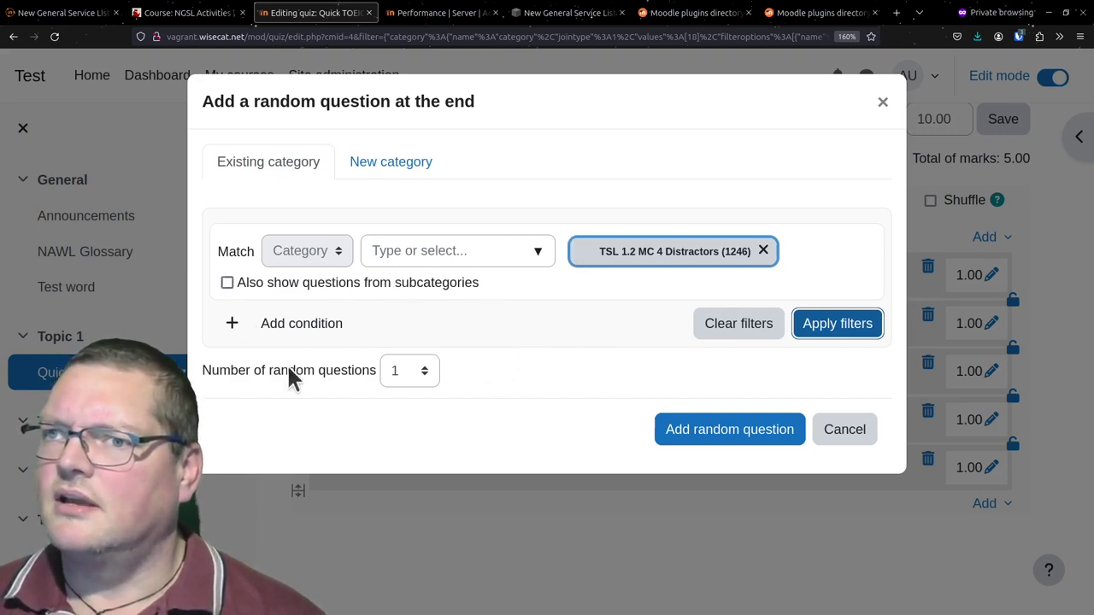
click(833, 434)
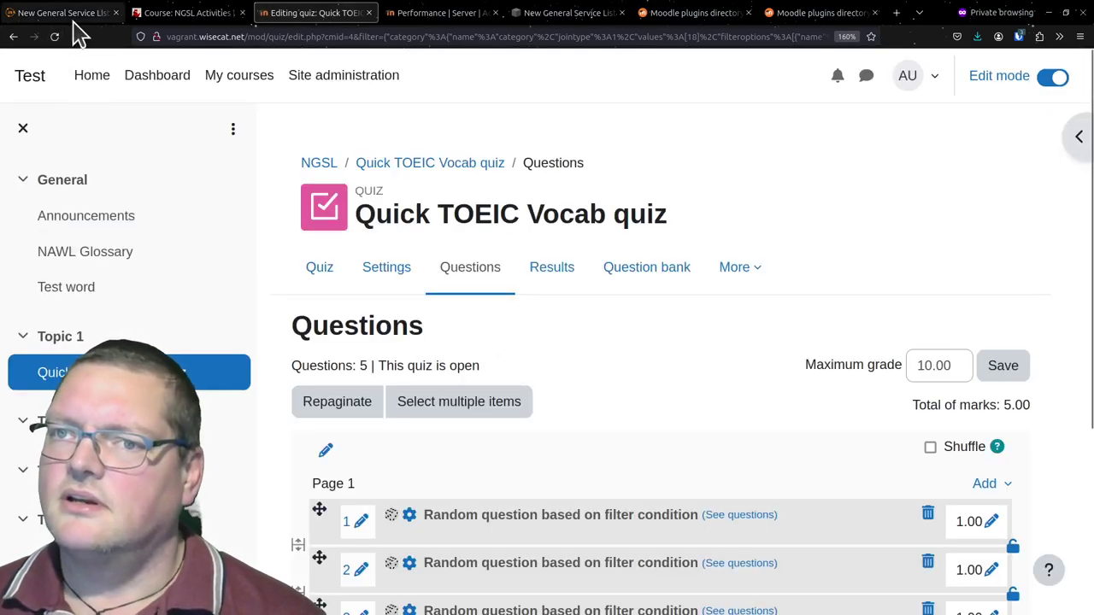
Reload the questions page and filter a new random question at the quiz's end by category TSL 1.2 MC 4 Distractors
click(54, 36)
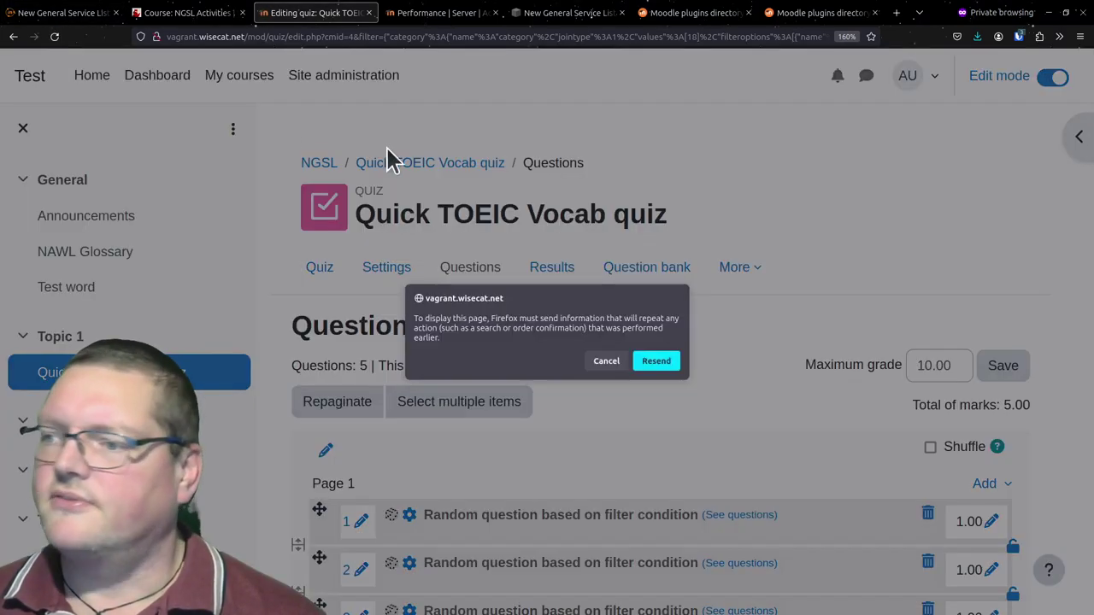
click(656, 369)
scroll(752, 350, down, 3)
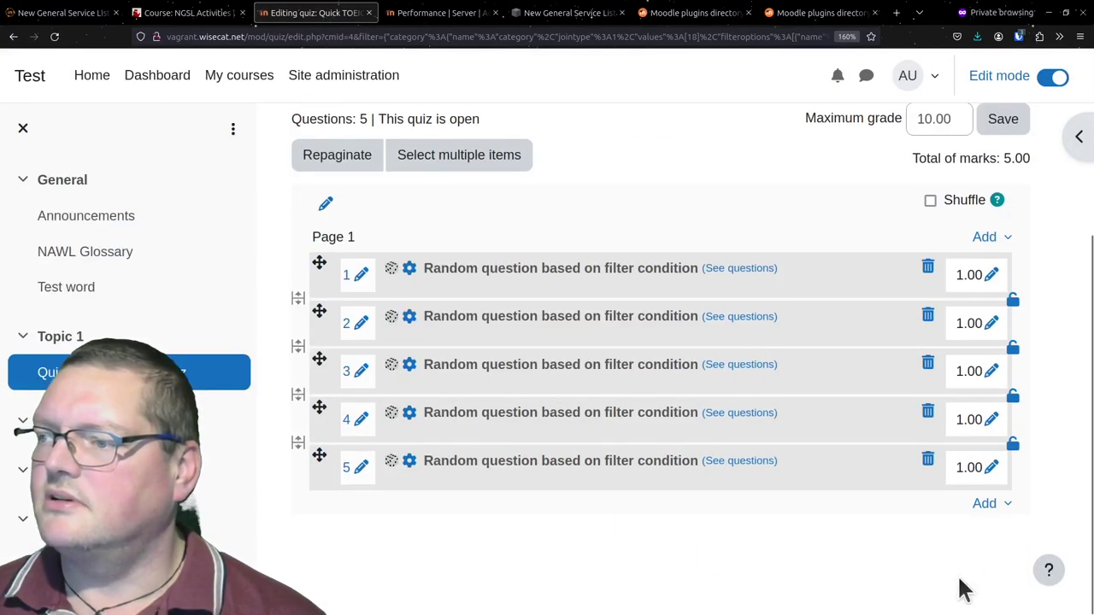
click(989, 505)
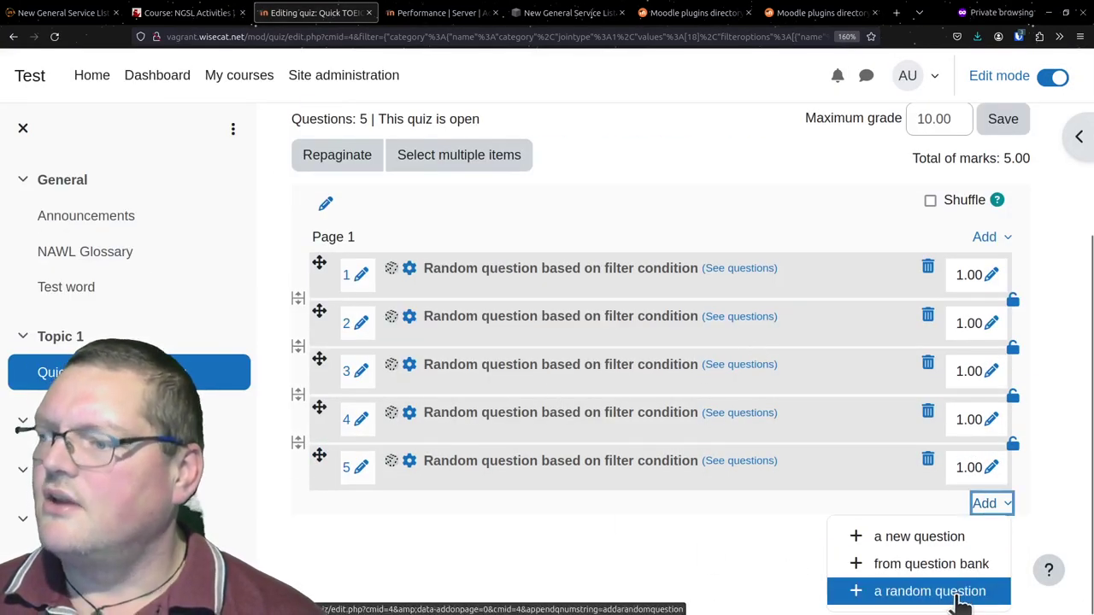
click(959, 591)
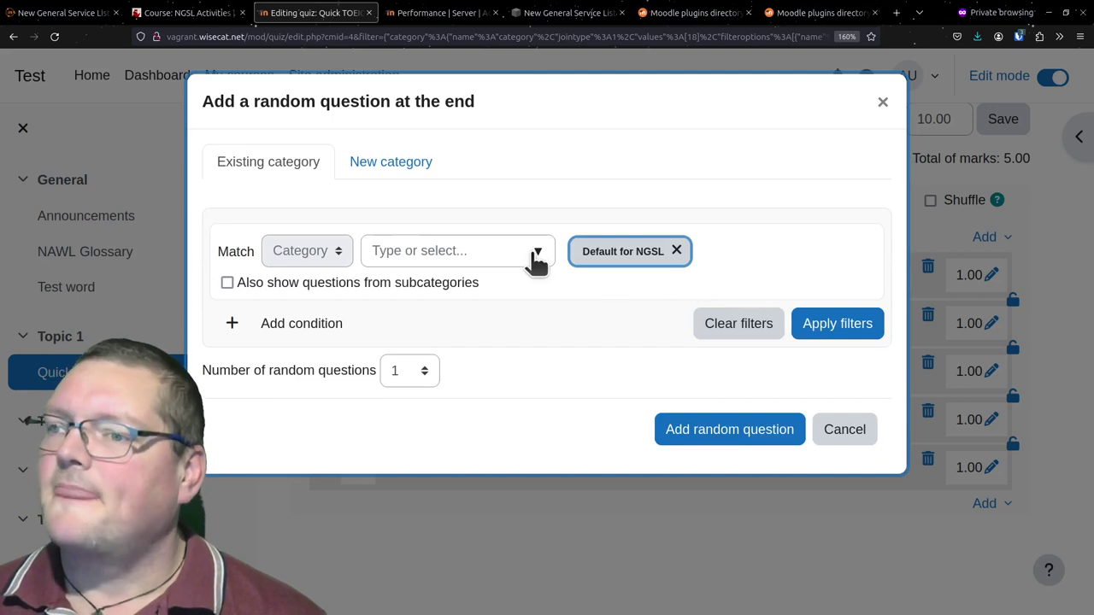
click(537, 253)
scroll(466, 359, down, 10)
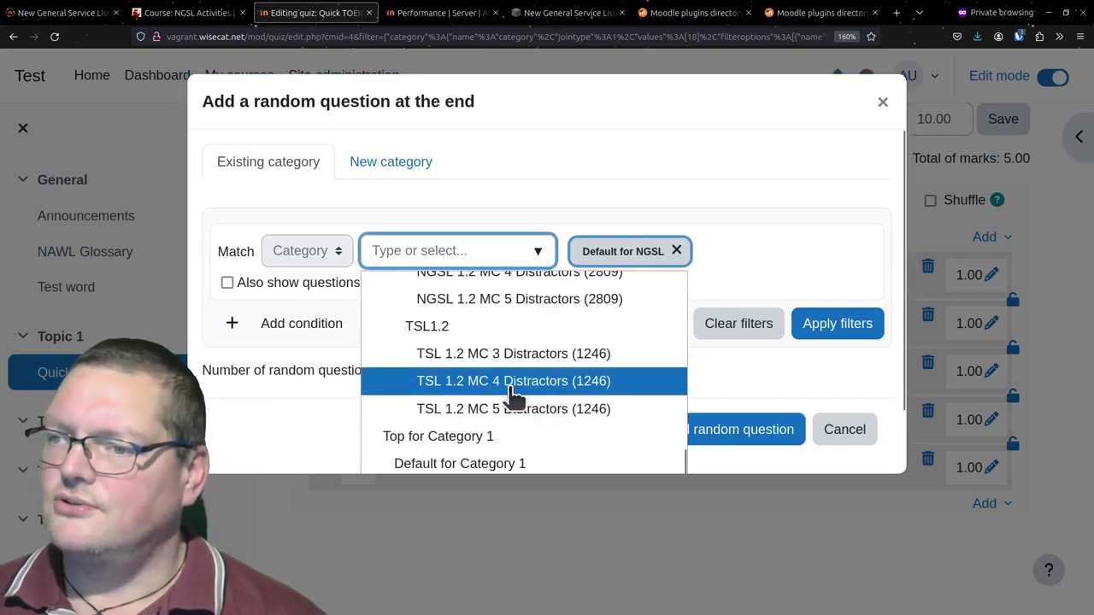
click(511, 389)
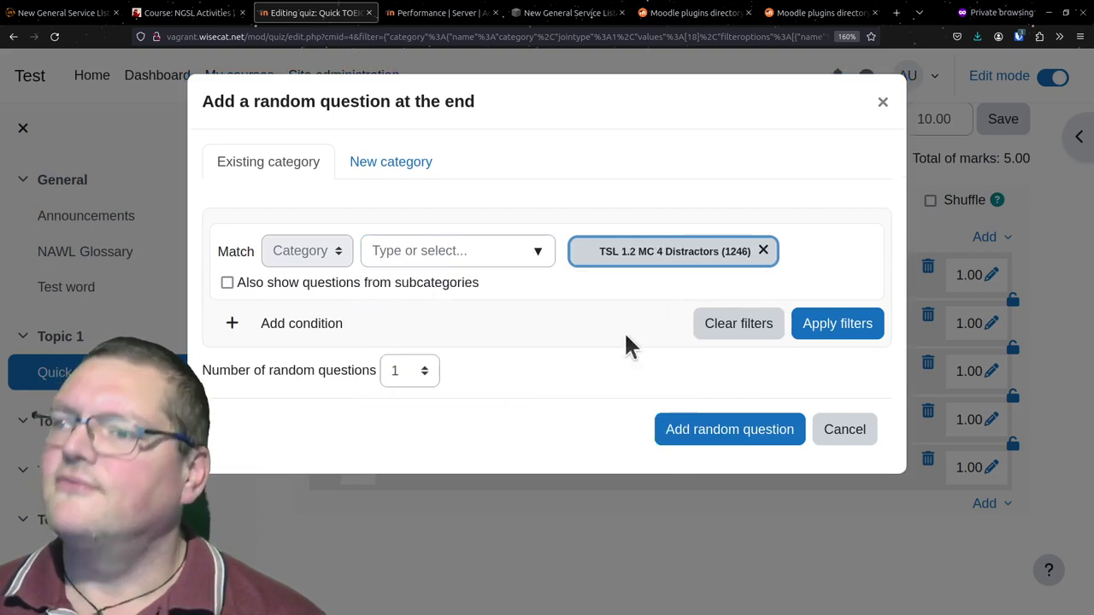
click(871, 323)
Set the number of random questions to 5 and add them to the quiz from the filtered category
scroll(709, 384, down, 10)
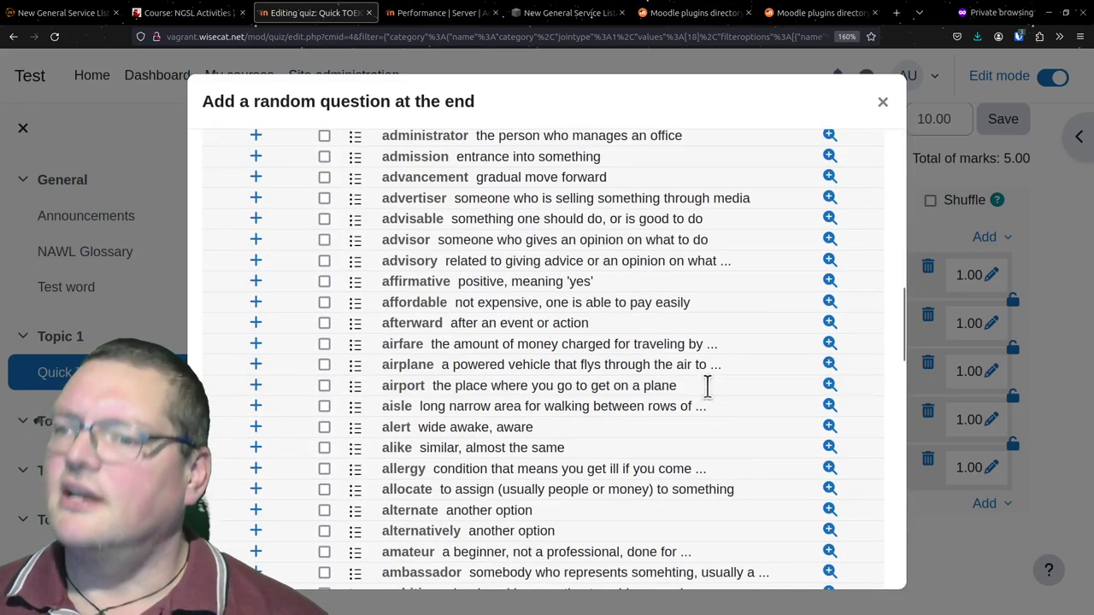
scroll(709, 389, down, 15)
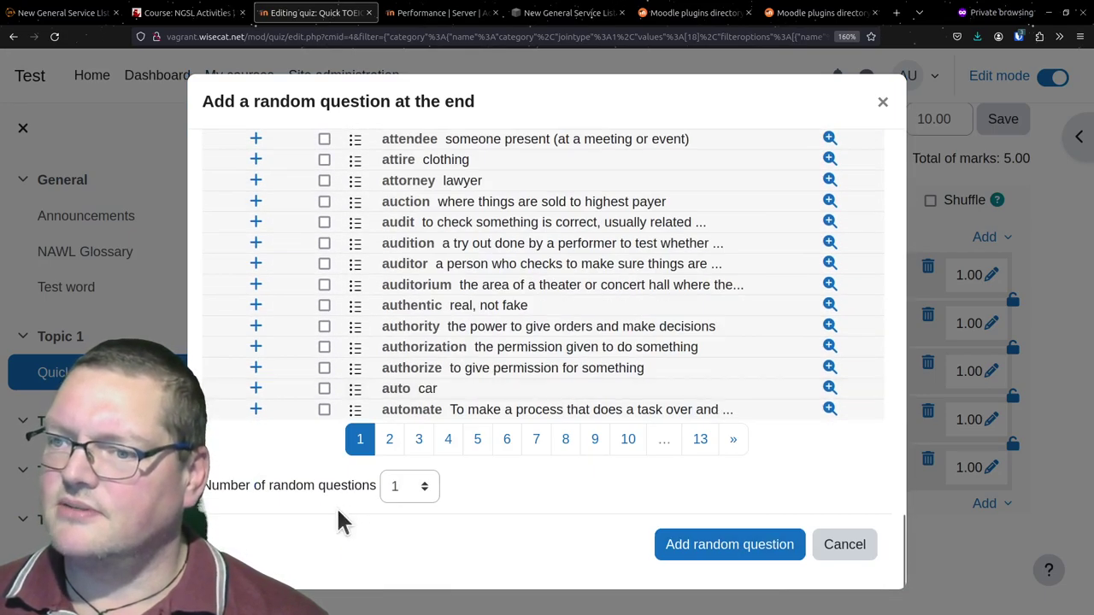
click(430, 484)
click(399, 151)
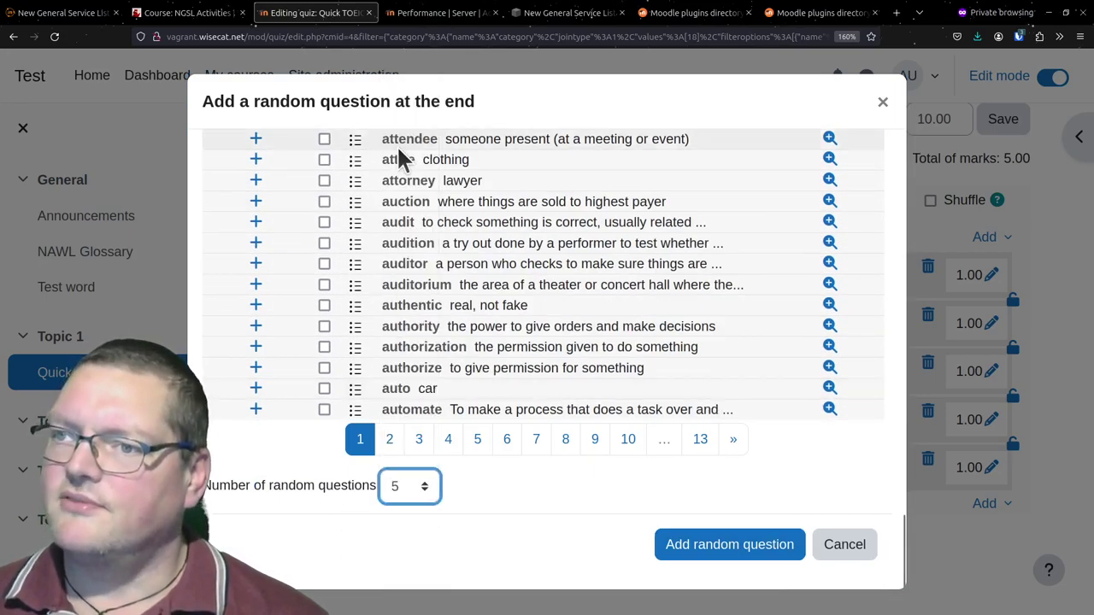
click(759, 542)
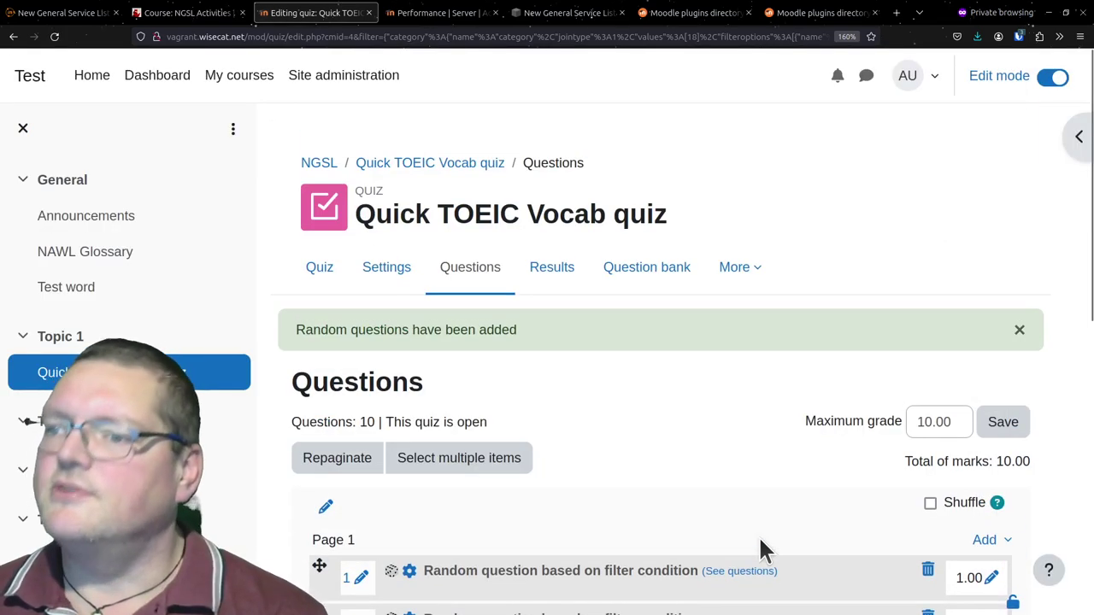
Start a timed preview attempt of the Quick TOEIC Vocab quiz
click(319, 270)
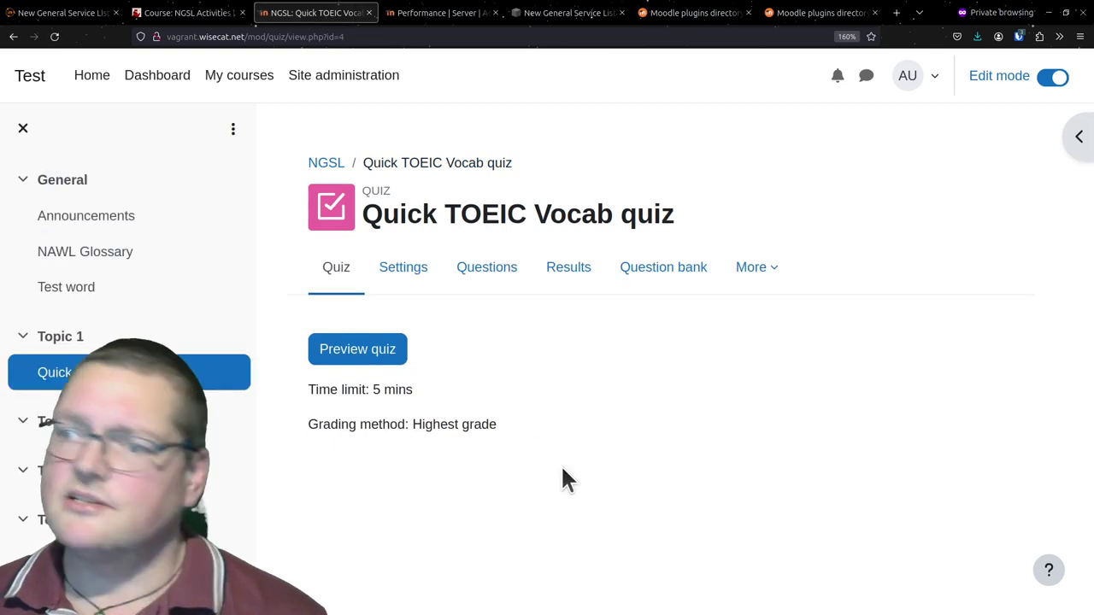
click(369, 357)
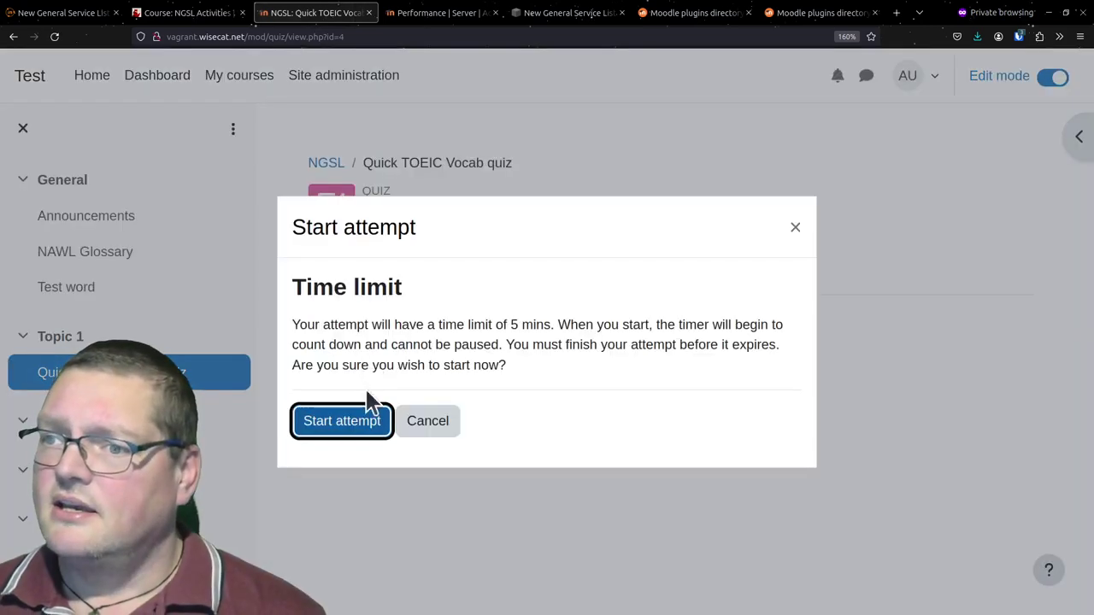
click(373, 422)
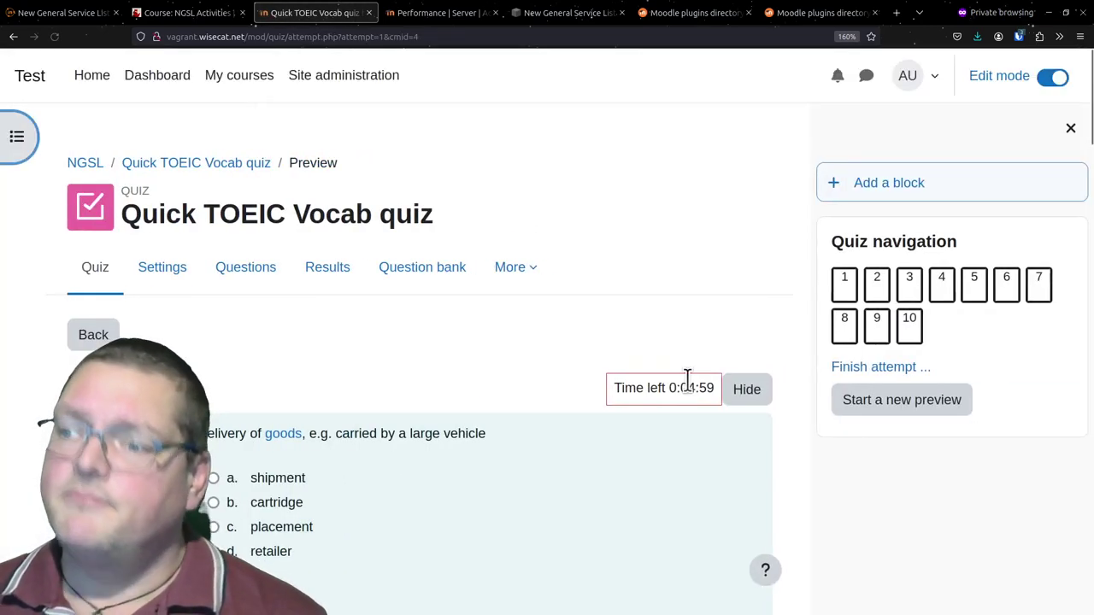
View the glossary definition of the linked word "goods" in question 1, and close it
scroll(649, 397, down, 3)
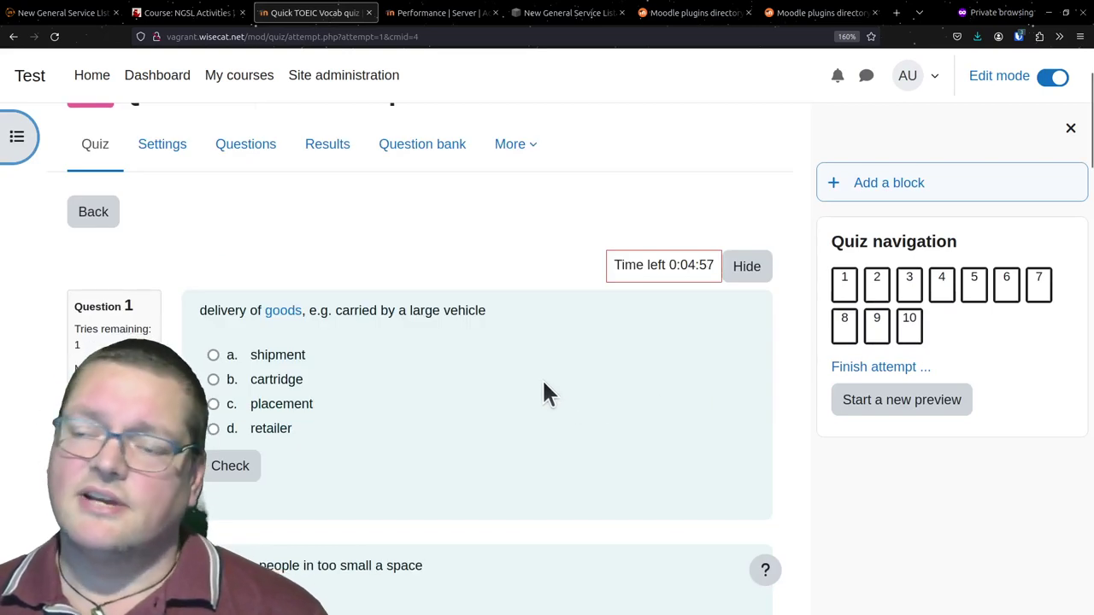
click(280, 310)
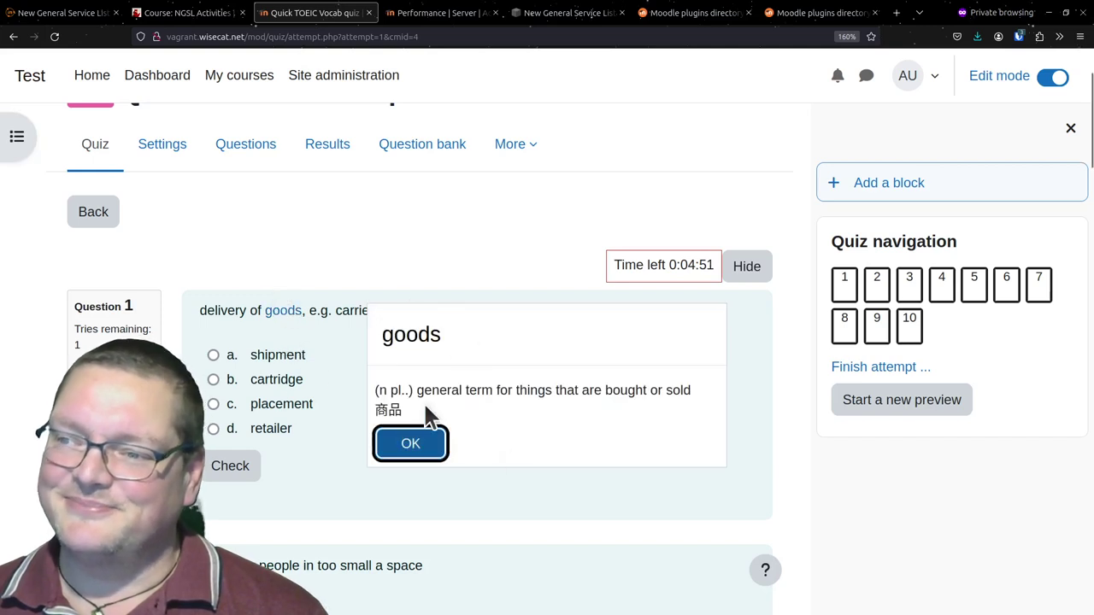
click(438, 446)
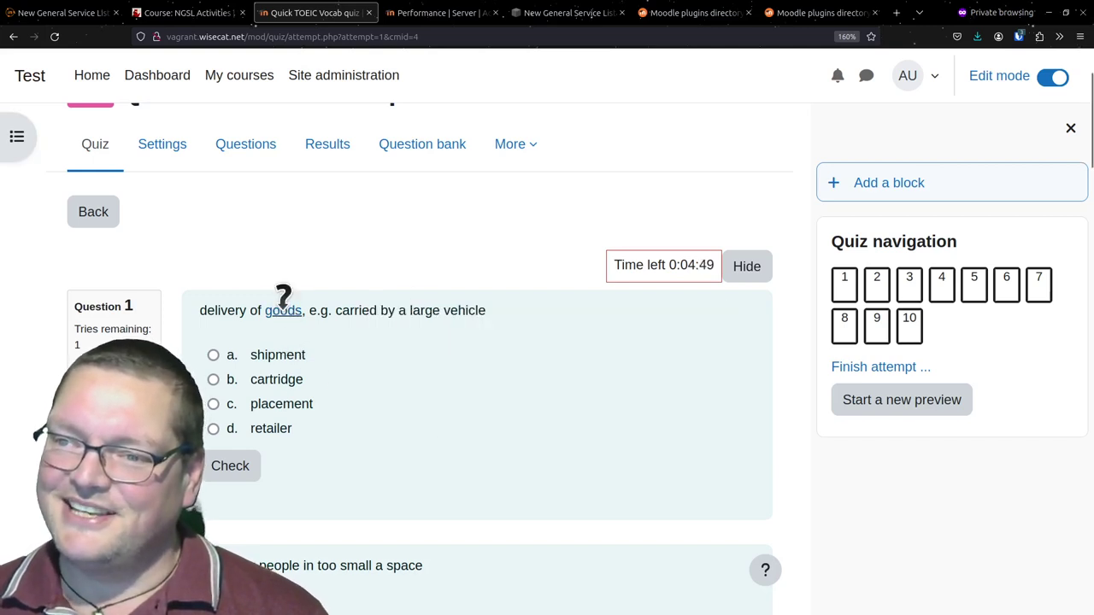
Answer question 1 with "shipment" and check the answer
scroll(492, 436, down, 3)
scroll(491, 431, up, 2)
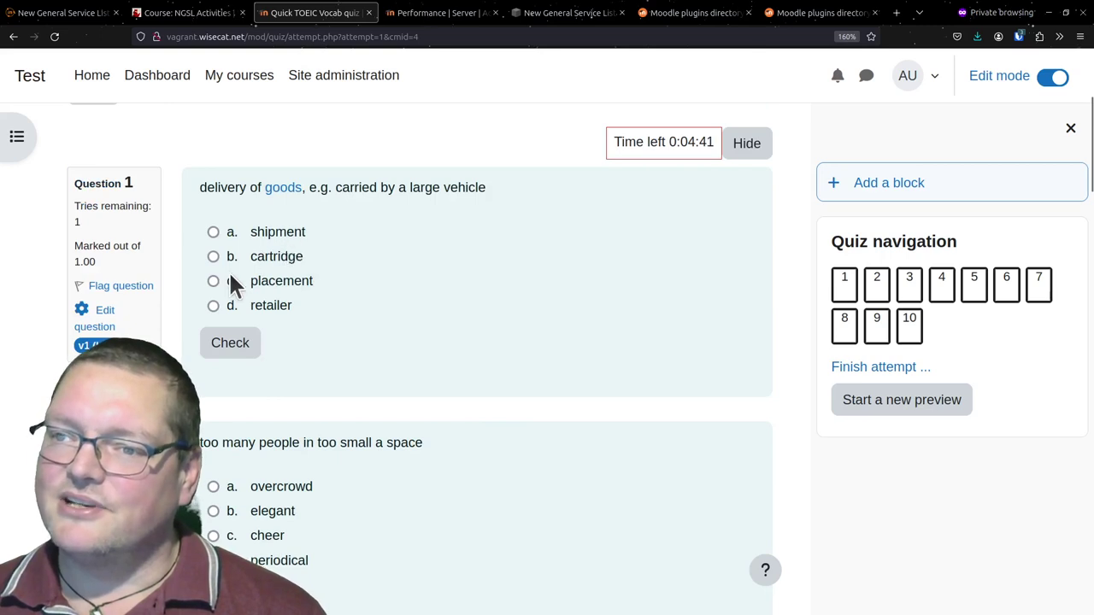
click(257, 232)
click(243, 369)
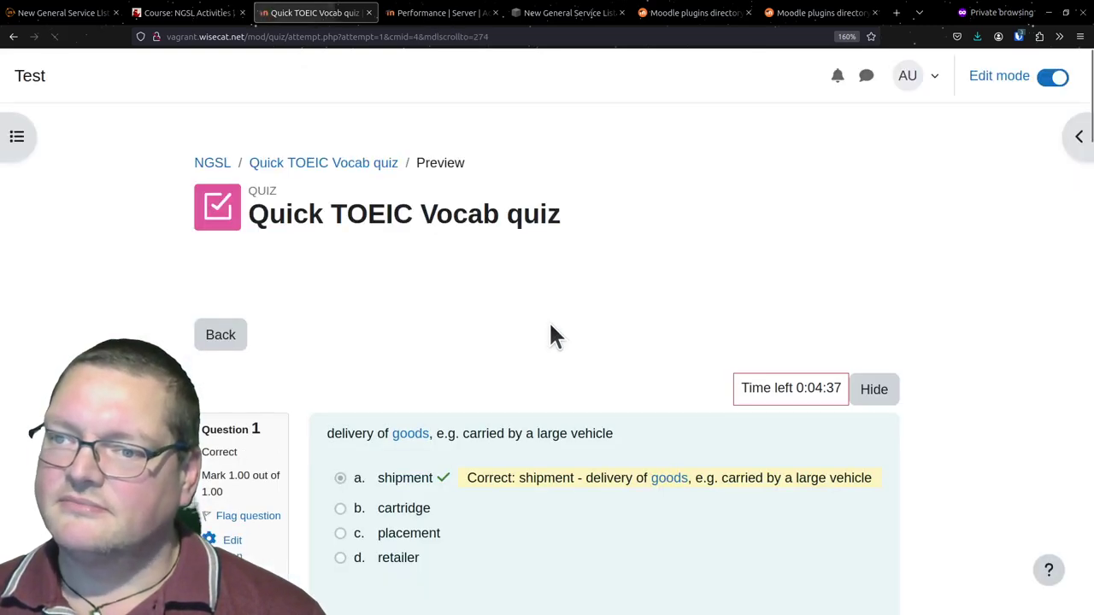
Answer question 2 with the wrong option "elegant", check it and review the feedback
scroll(549, 320, up, 3)
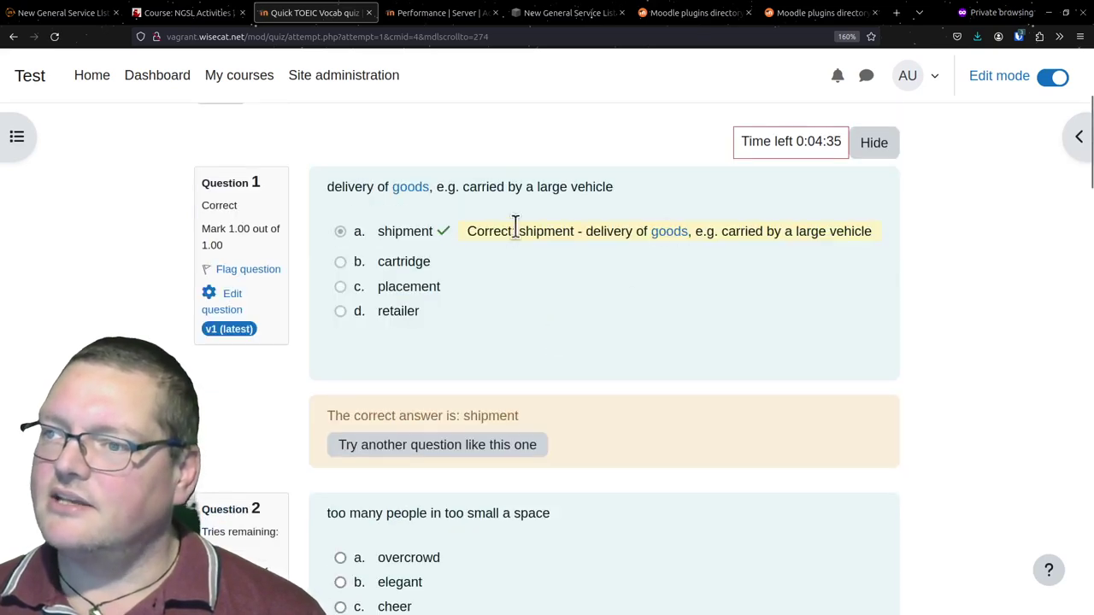
scroll(582, 326, down, 4)
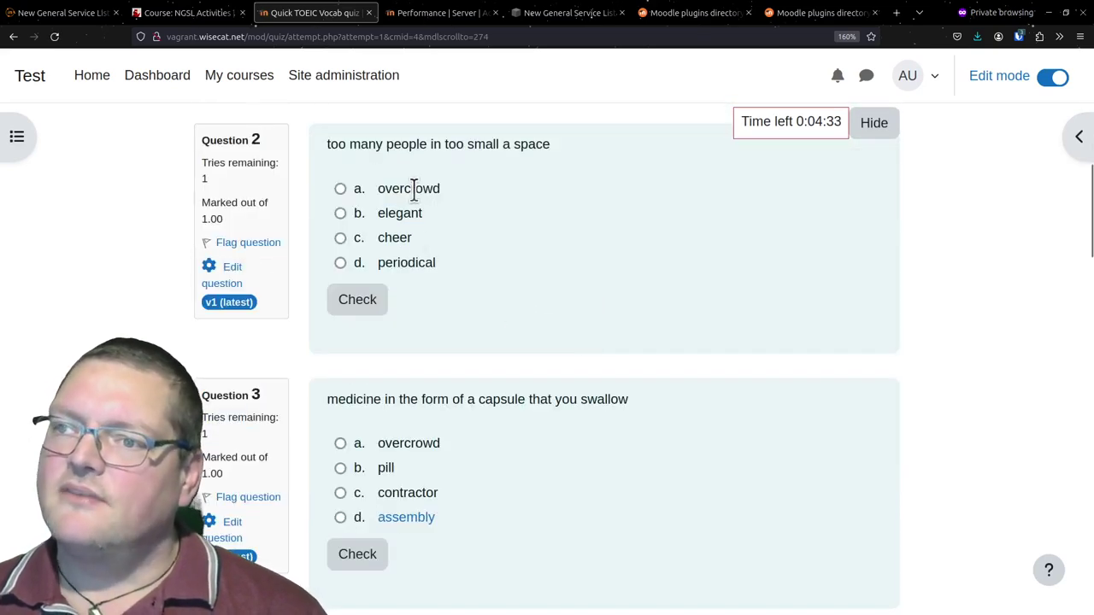
click(409, 219)
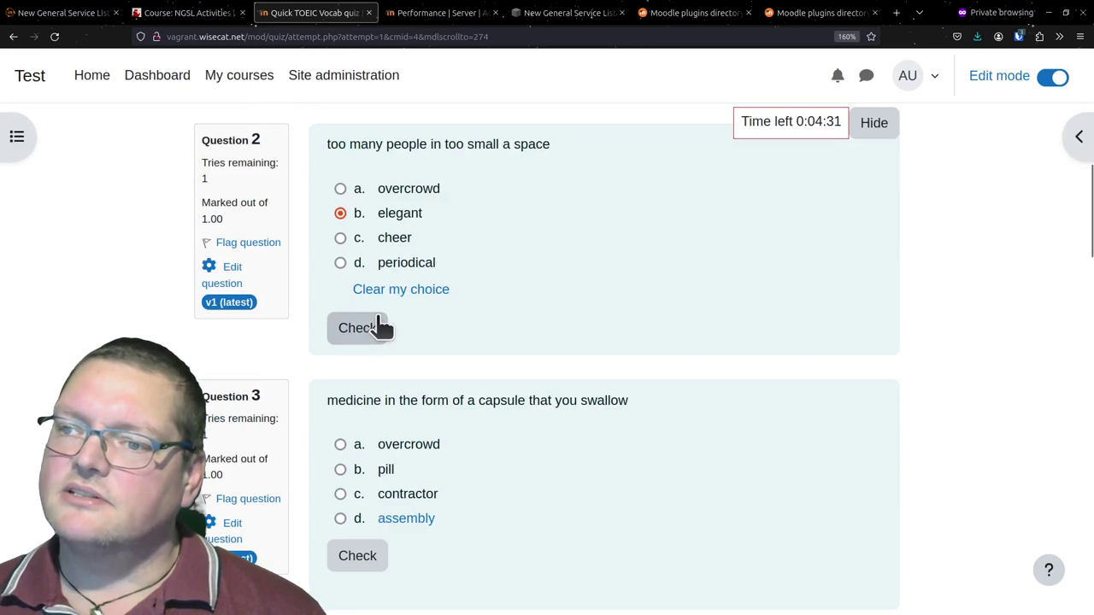
click(359, 329)
scroll(661, 310, down, 1)
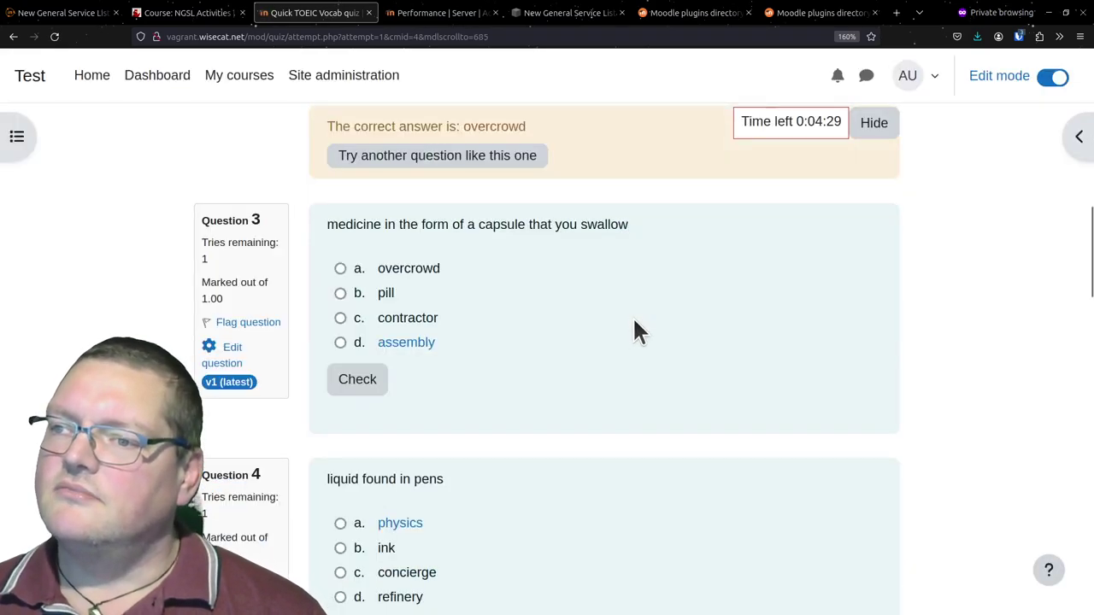
scroll(634, 325, up, 2)
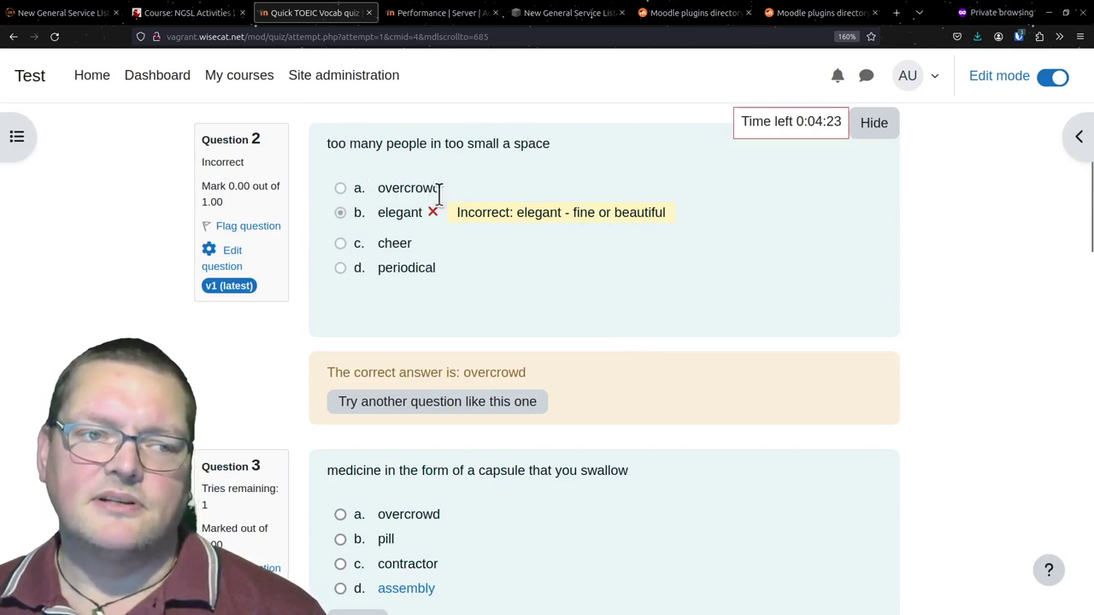
Request another question like question 2, answer it with "keyboard" and check the answer
click(402, 415)
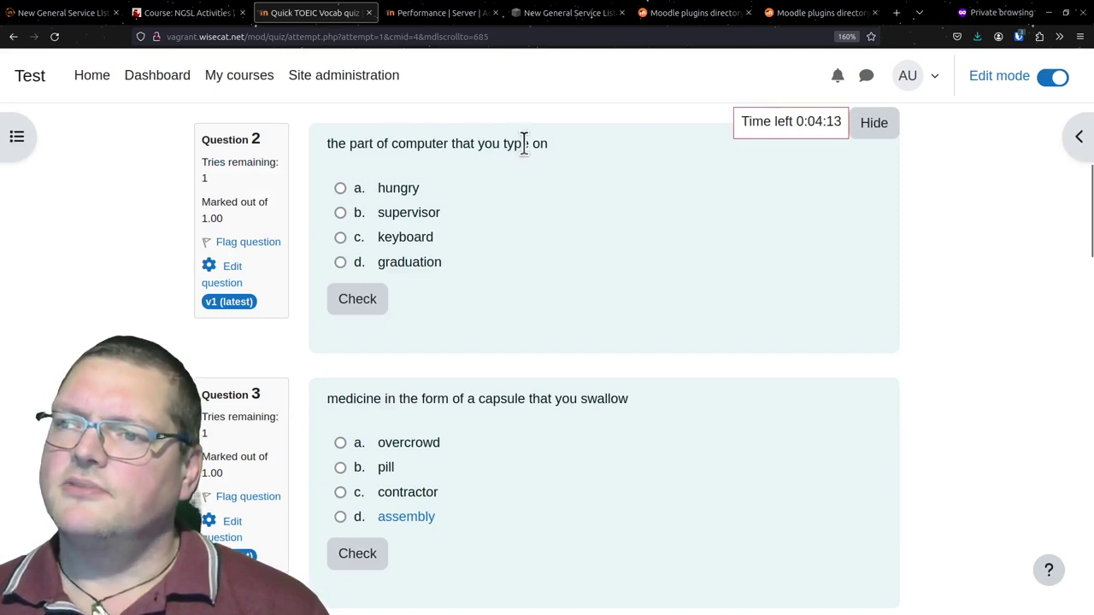
click(415, 237)
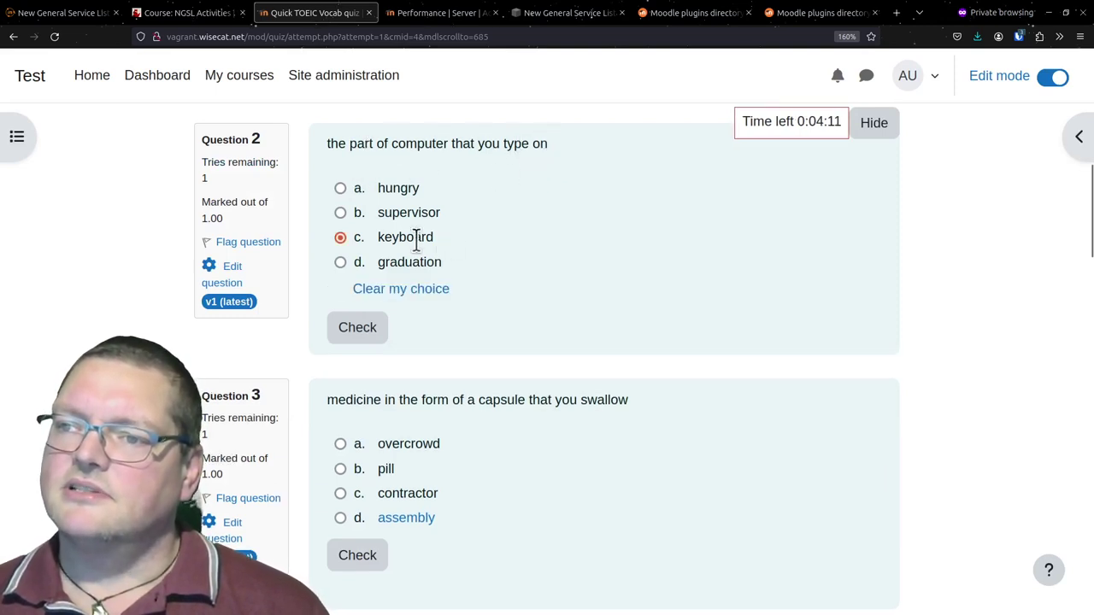
click(371, 326)
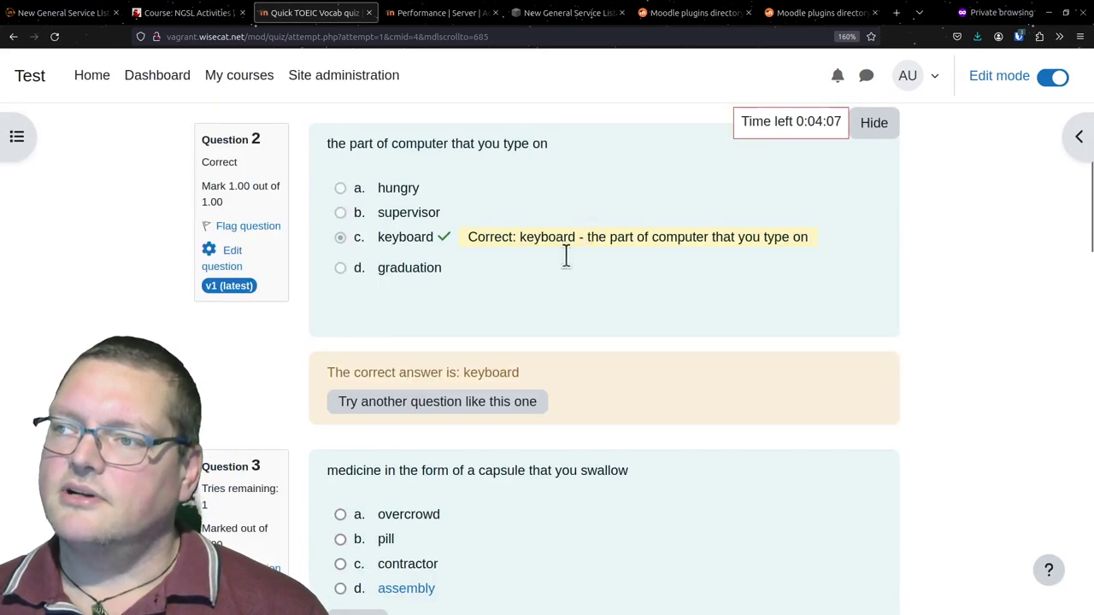
Answer question 3 with "pill", question 4 with "ink" and question 5 with "memo", checking each answer
scroll(552, 291, down, 3)
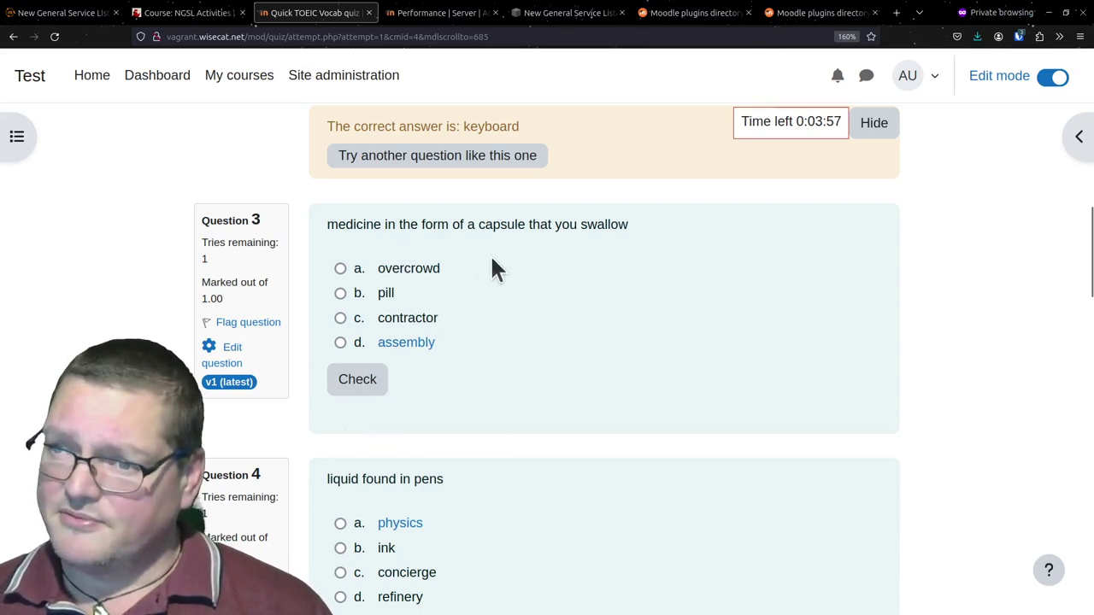
click(386, 294)
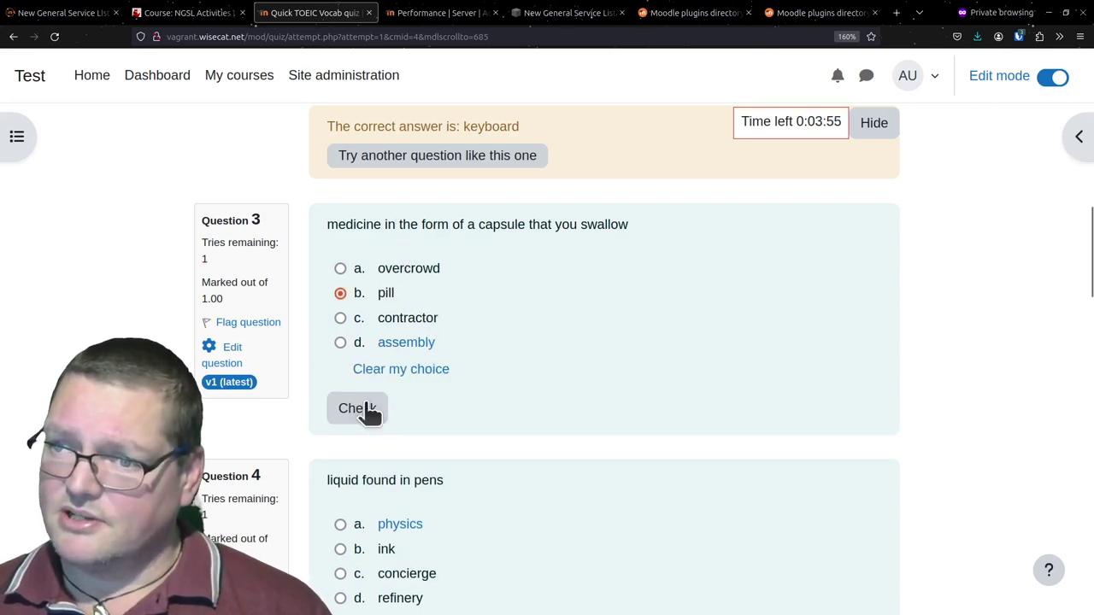
click(362, 408)
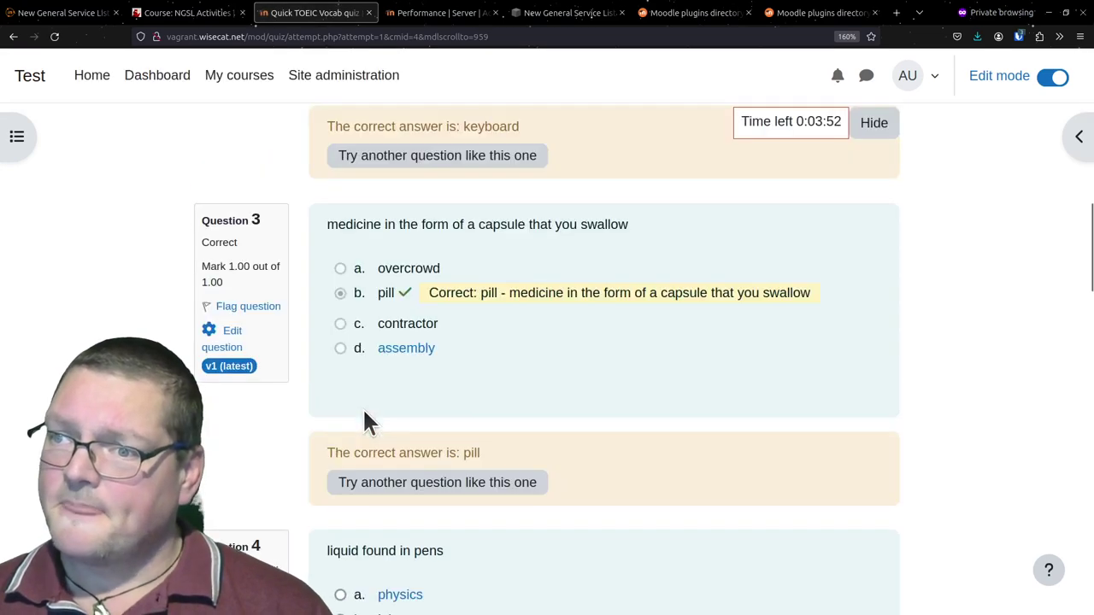
scroll(431, 326, down, 3)
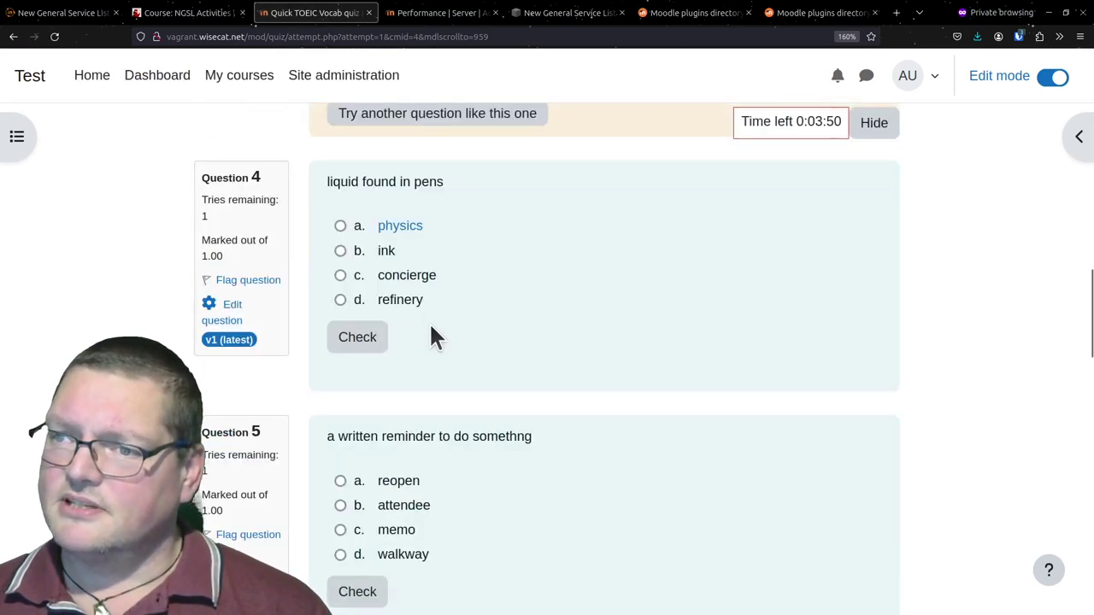
click(386, 252)
click(362, 367)
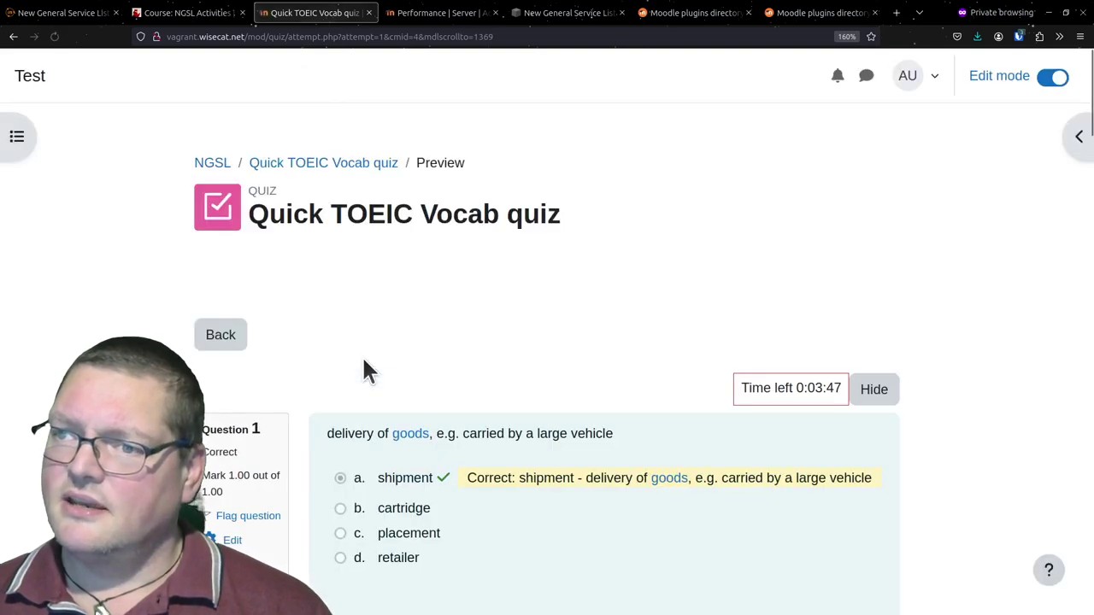
scroll(363, 357, down, 6)
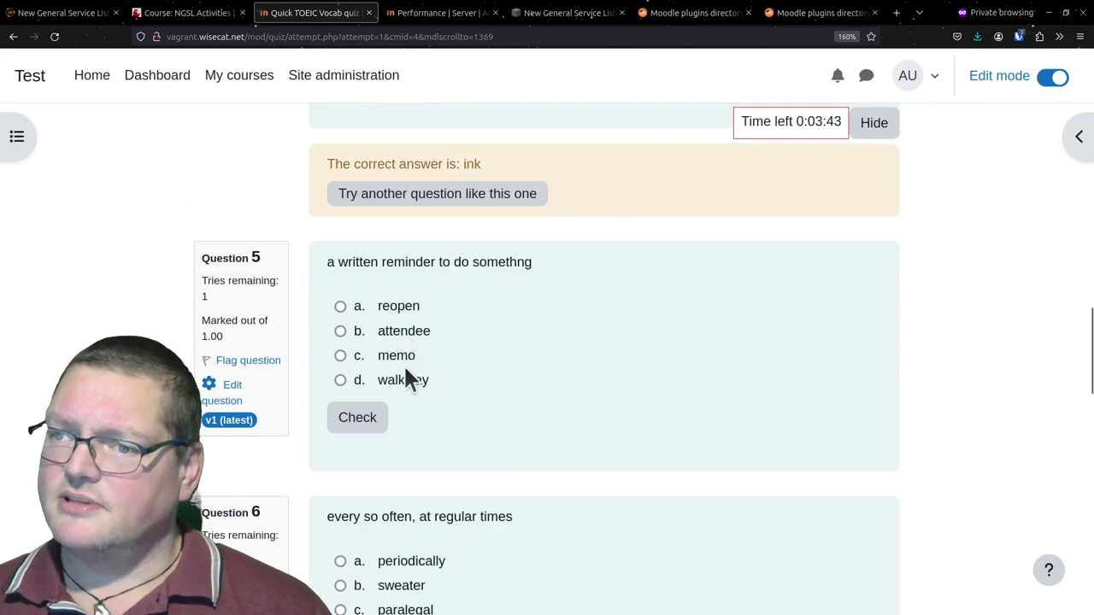
click(398, 357)
click(366, 445)
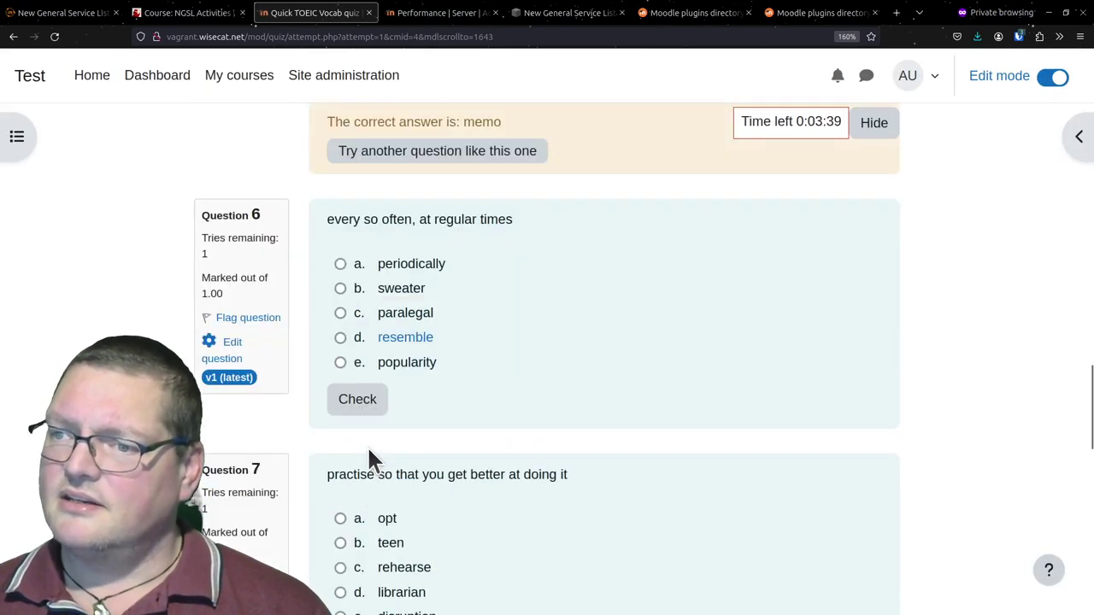
Compare the number of answer options in questions 6 and 7 with those in the earlier questions
scroll(485, 310, down, 6)
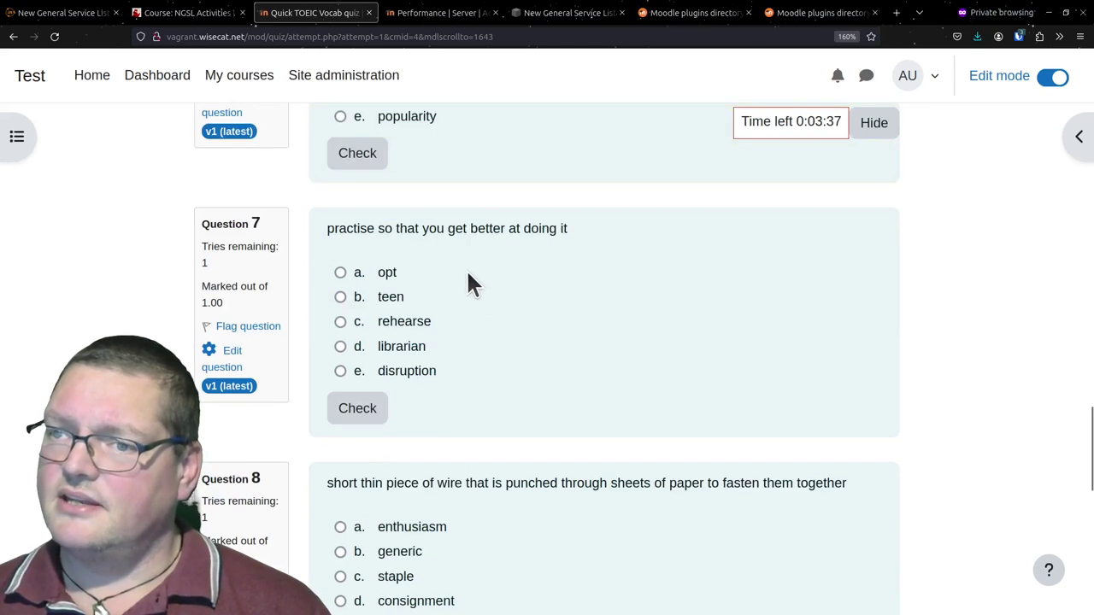
scroll(468, 282, up, 3)
scroll(470, 282, up, 6)
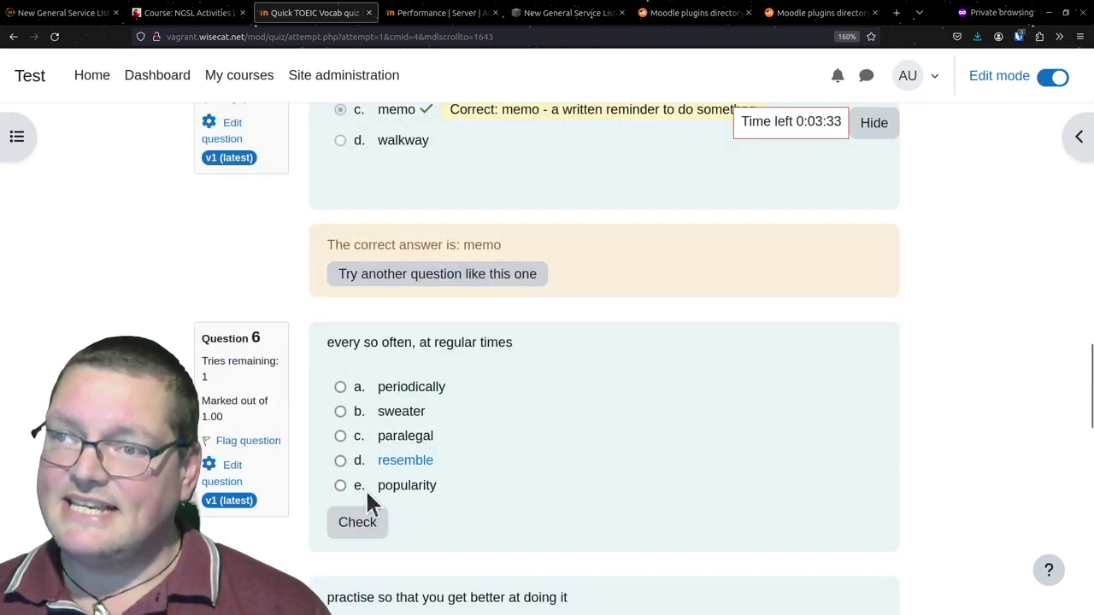
Examine how many answer options questions 5 to 8 offer in the quiz preview
scroll(447, 415, up, 3)
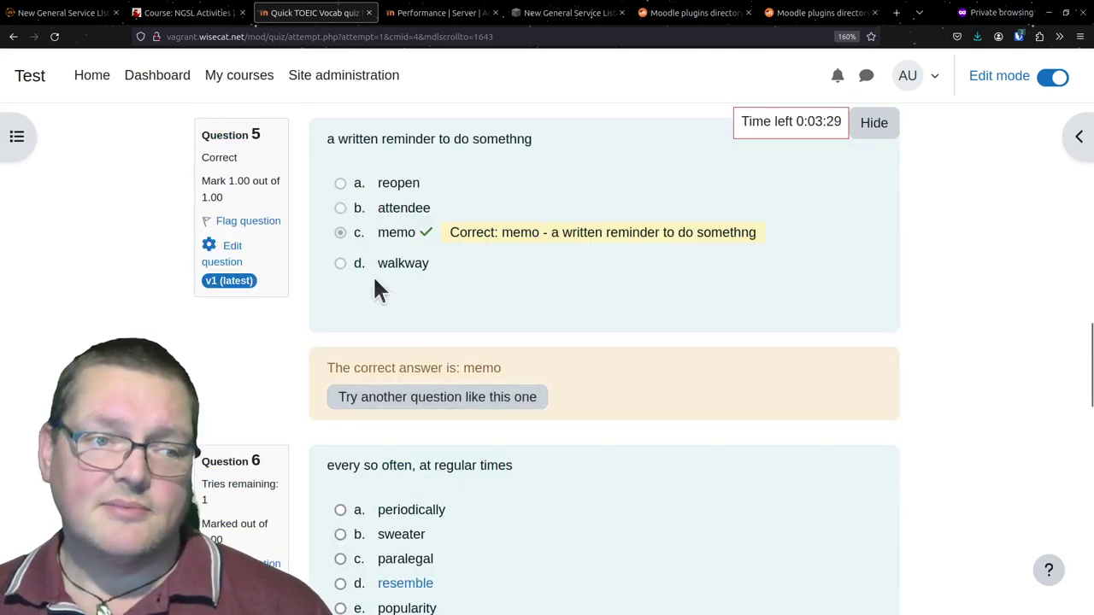
scroll(376, 290, down, 9)
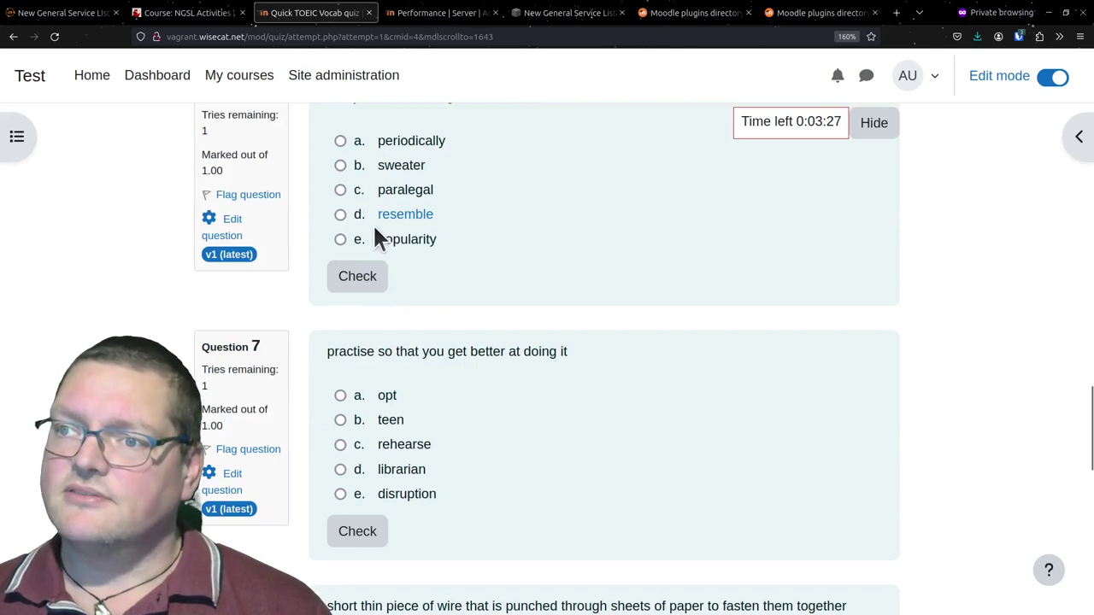
scroll(389, 290, up, 6)
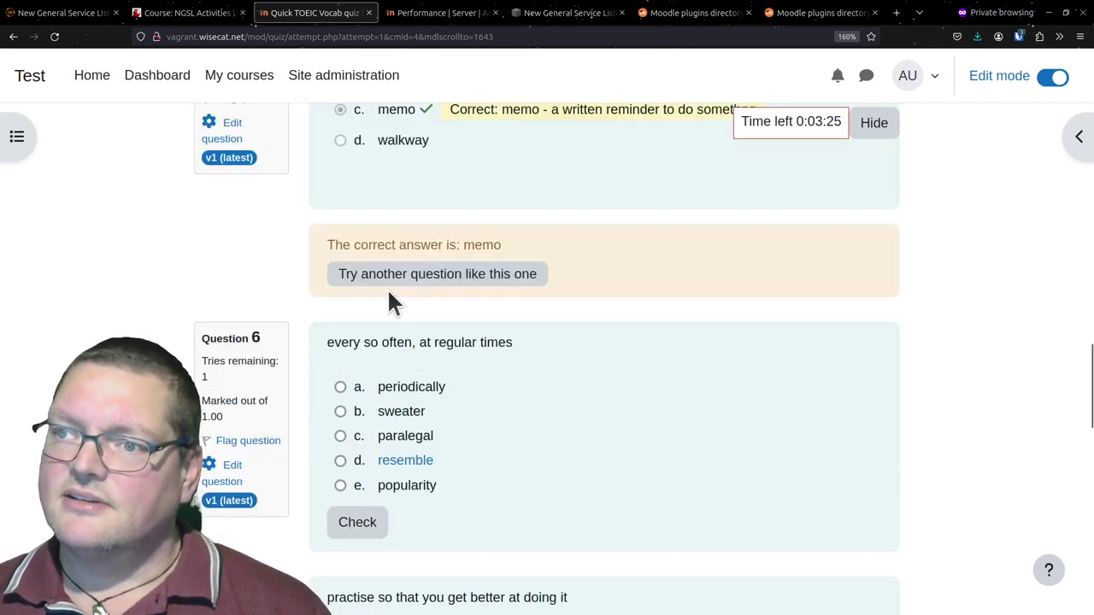
scroll(389, 291, down, 3)
scroll(572, 282, down, 12)
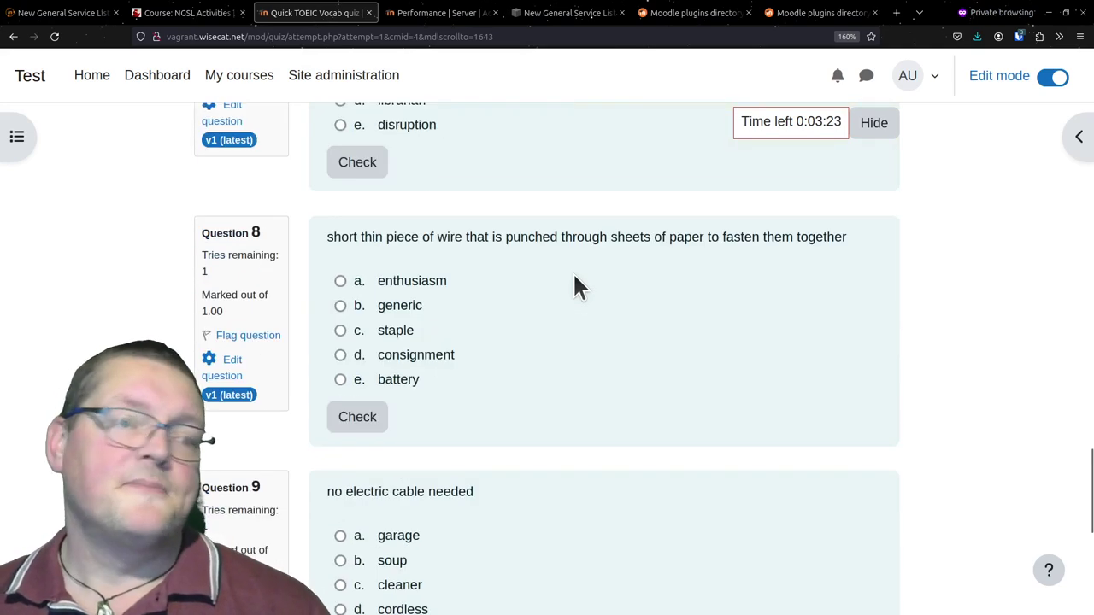
Return to the NGSL course page and duplicate the Quick TOEIC Vocab quiz in Topic 1
scroll(513, 257, up, 18)
scroll(380, 154, up, 20)
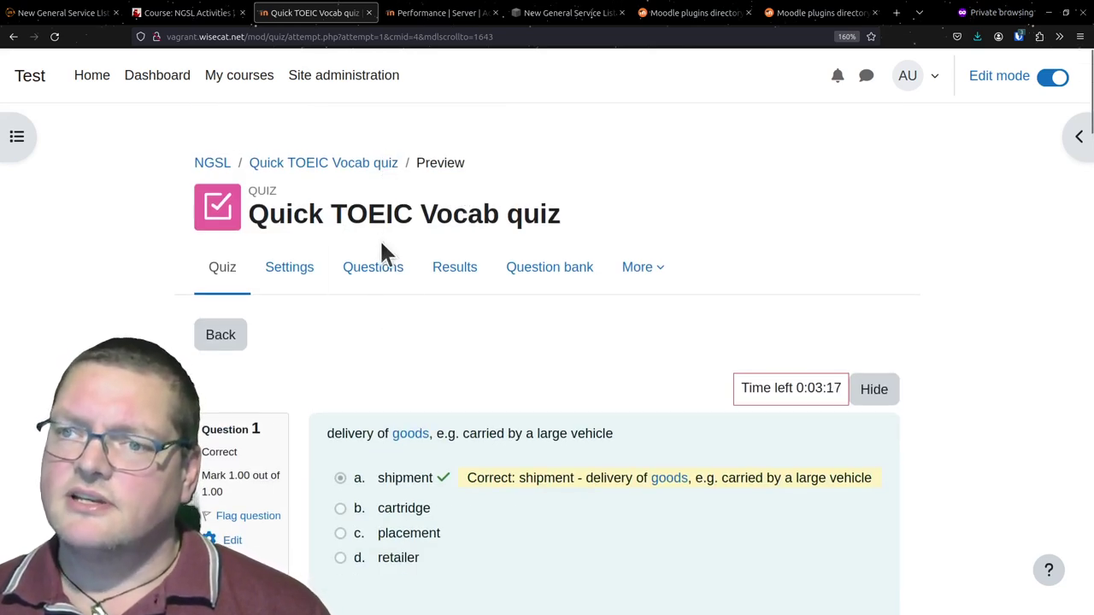
click(209, 163)
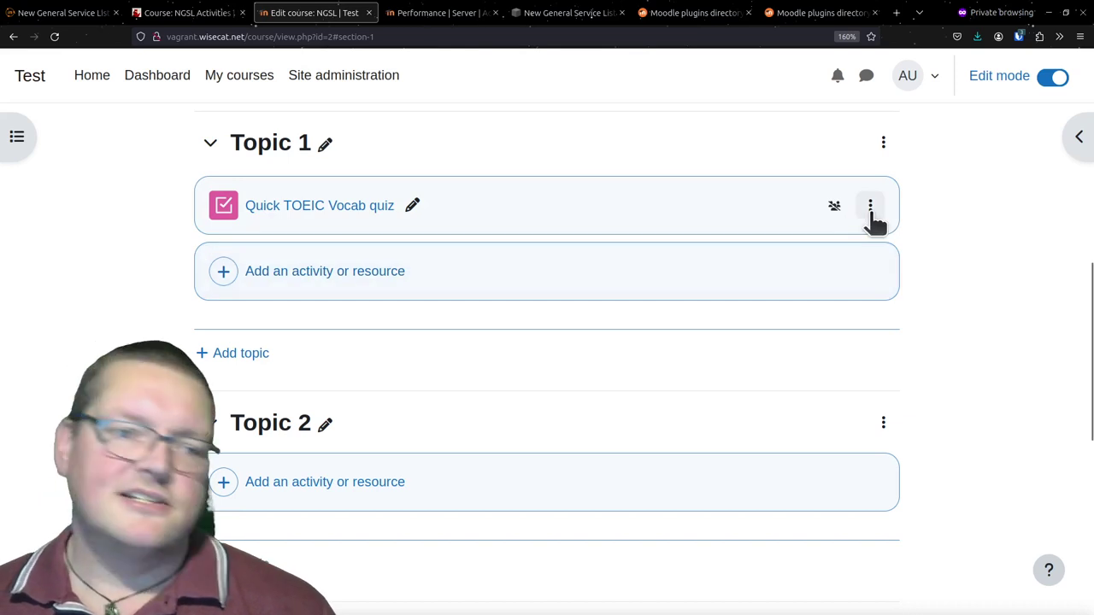
click(870, 206)
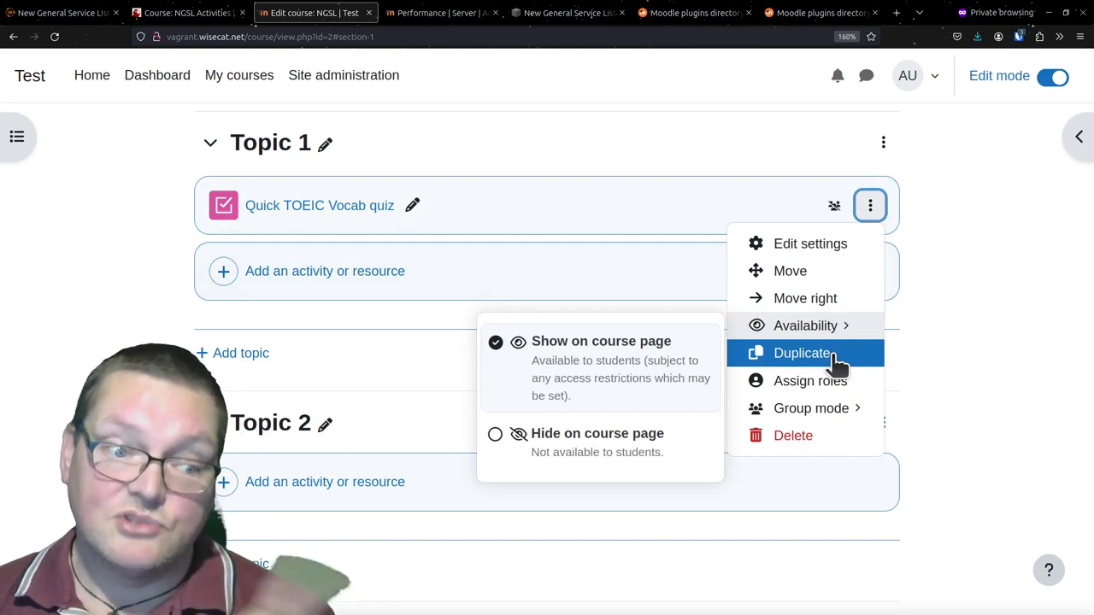
click(836, 359)
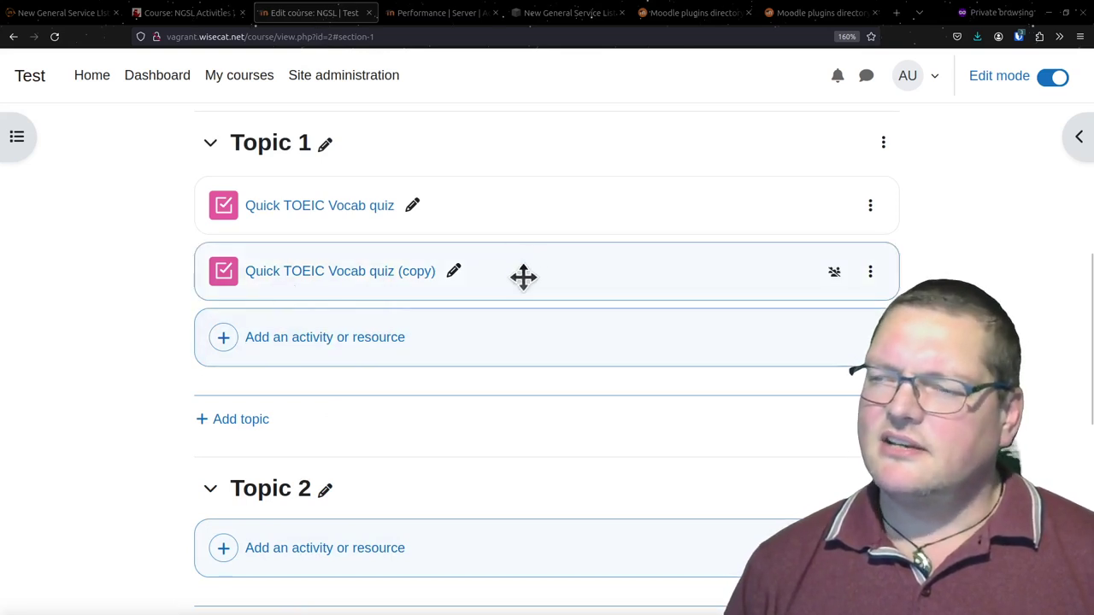
Rename the duplicated quiz as "Quick TOEIC Vocab quiz (Week 2)"
click(453, 271)
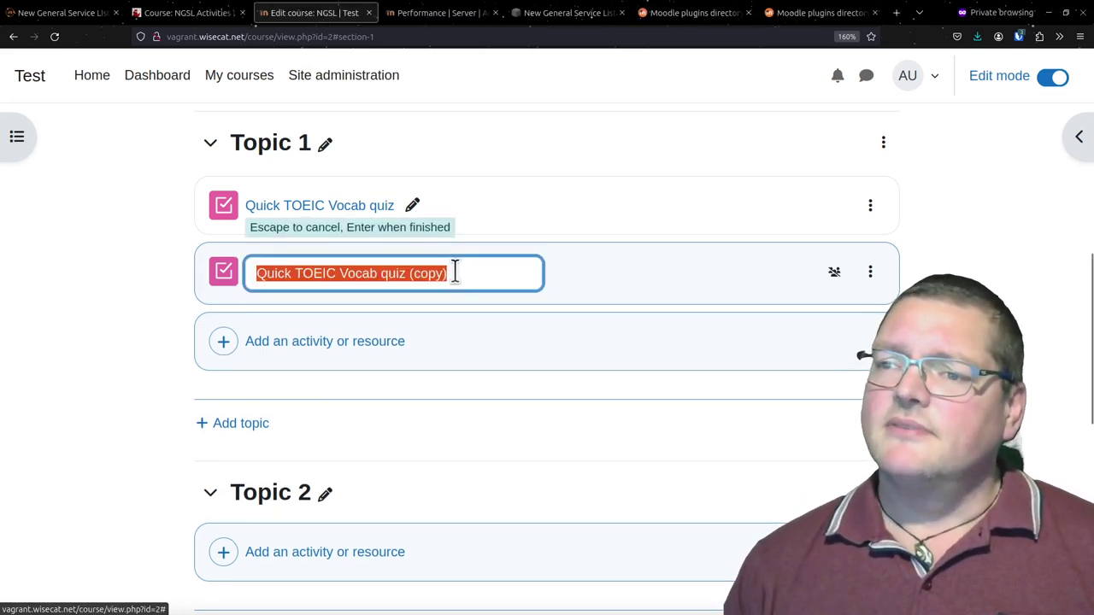
key(End)
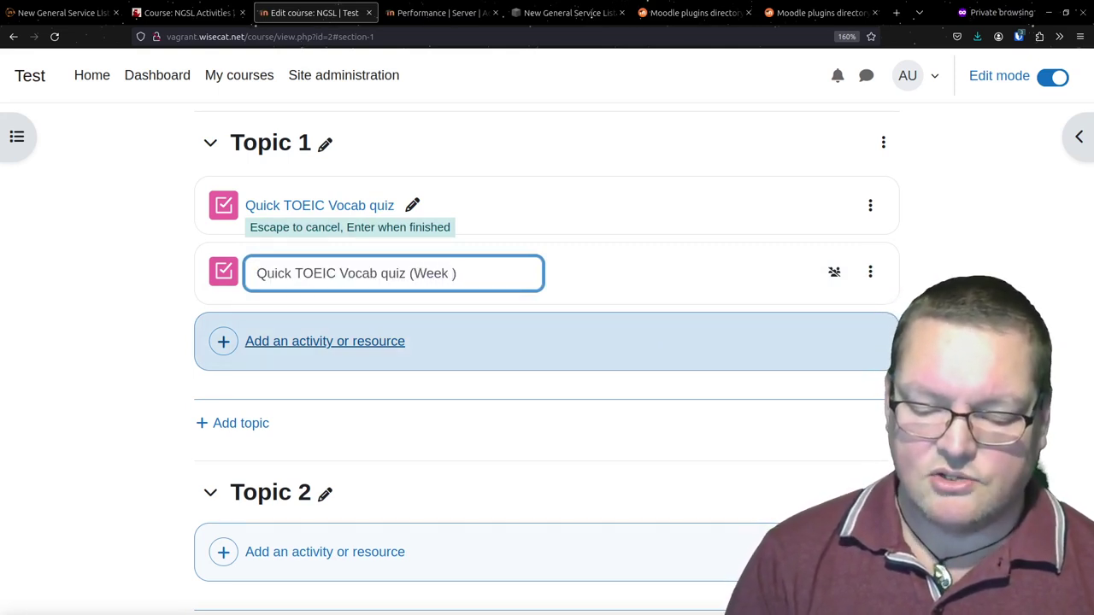
text(2)
key(Return)
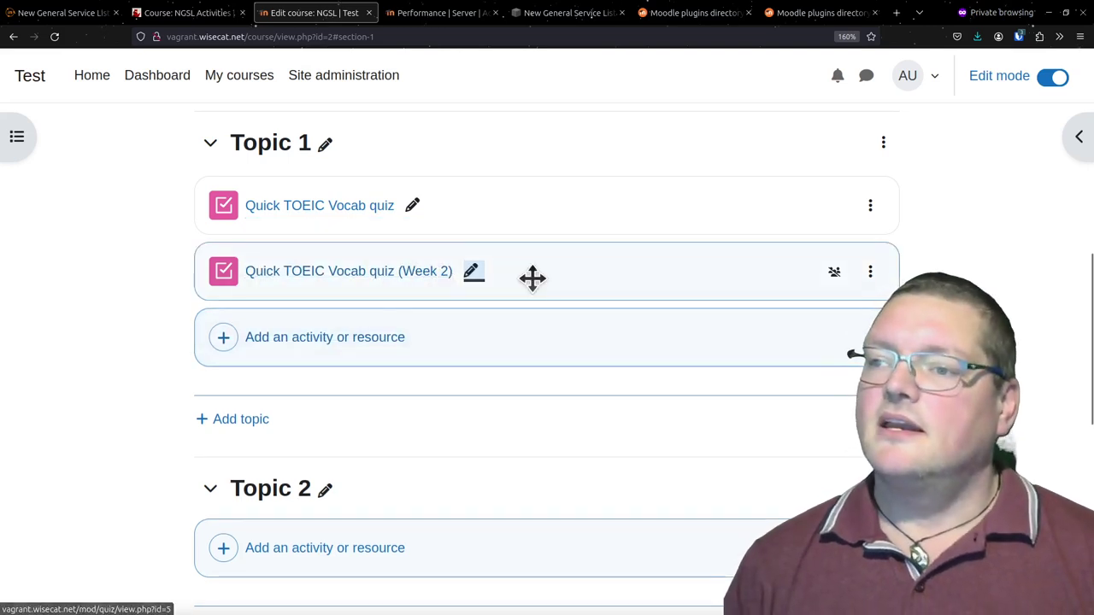
Move the Week 2 quiz from Topic 1 into Topic 2 and check its placement
drag(533, 277, 487, 509)
scroll(487, 509, down, 3)
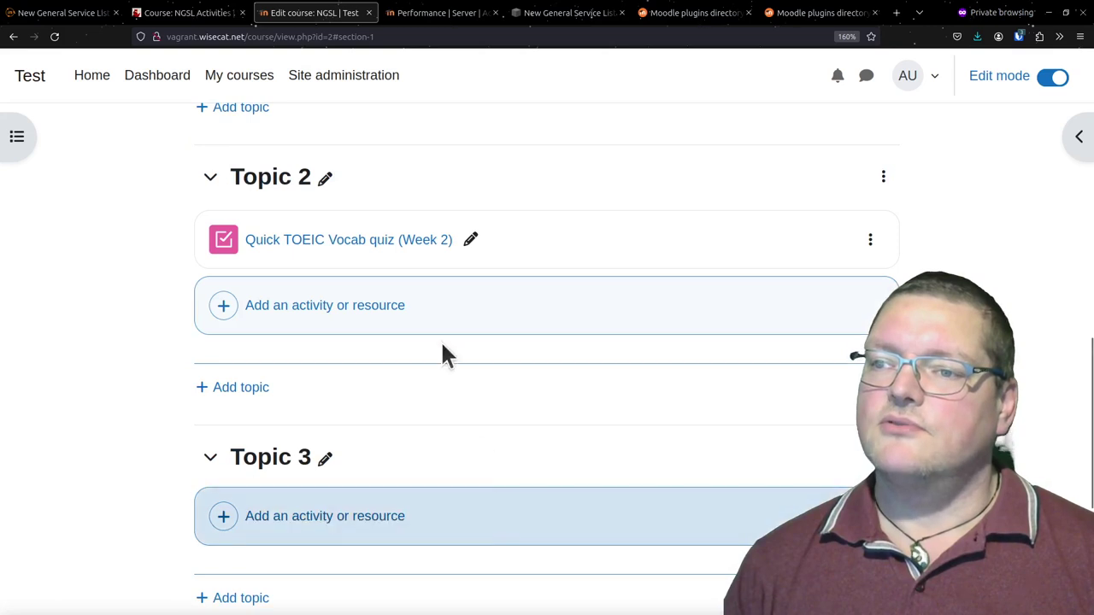
scroll(382, 299, up, 4)
scroll(376, 295, down, 1)
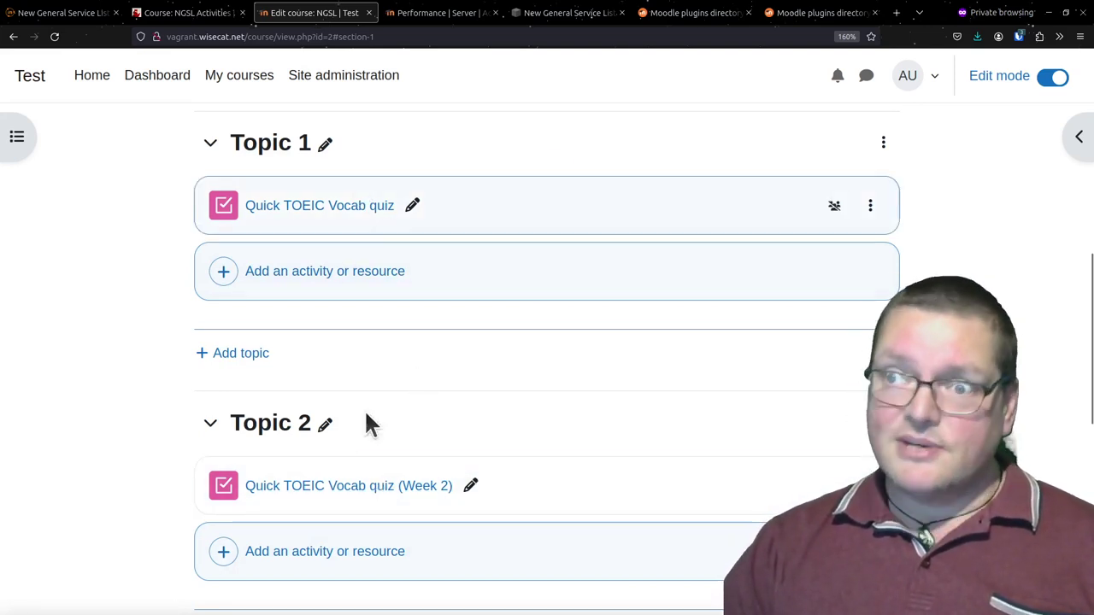
Duplicate the Week 2 quiz within Topic 2
scroll(716, 327, down, 3)
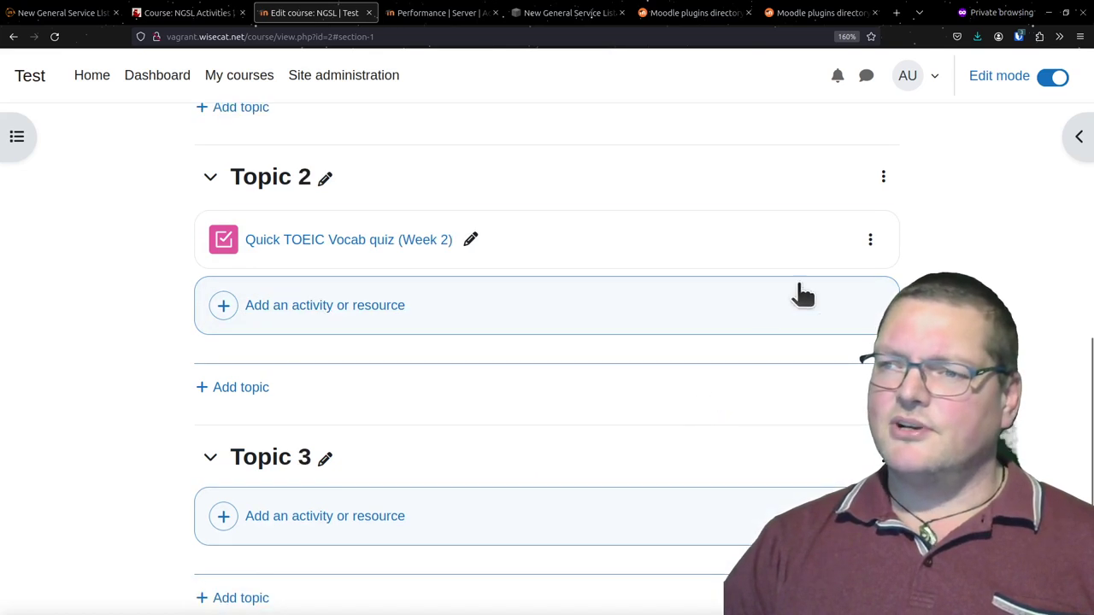
click(881, 242)
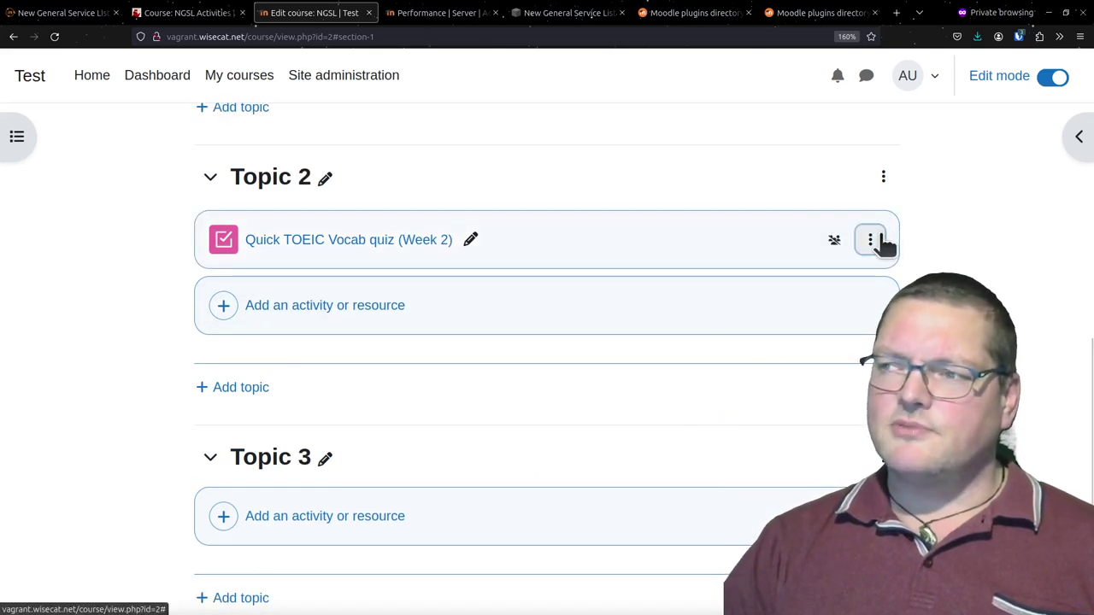
click(812, 391)
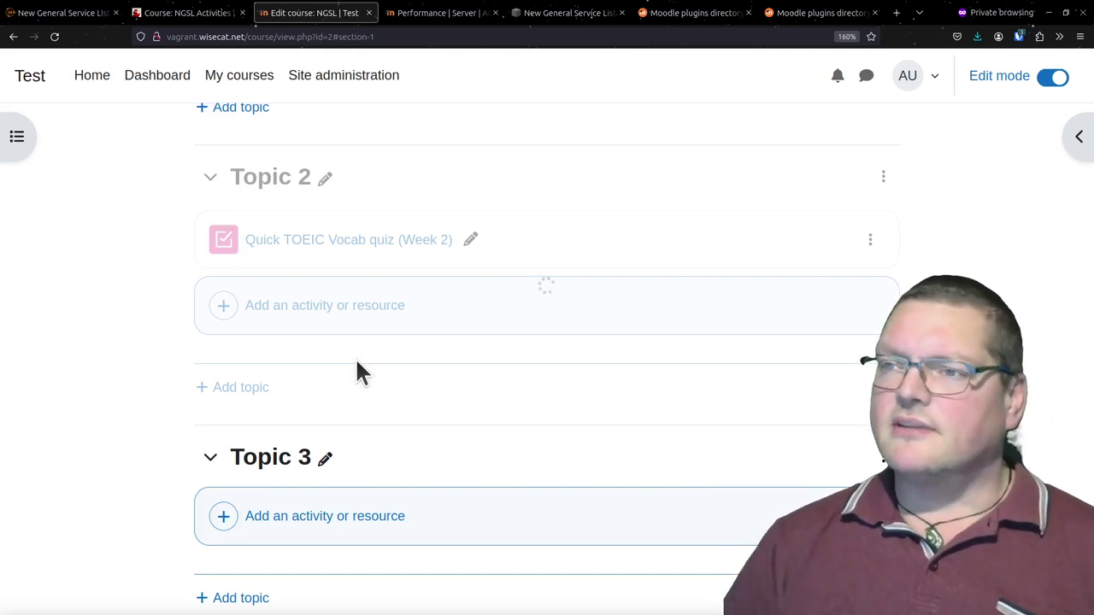
scroll(357, 363, up, 3)
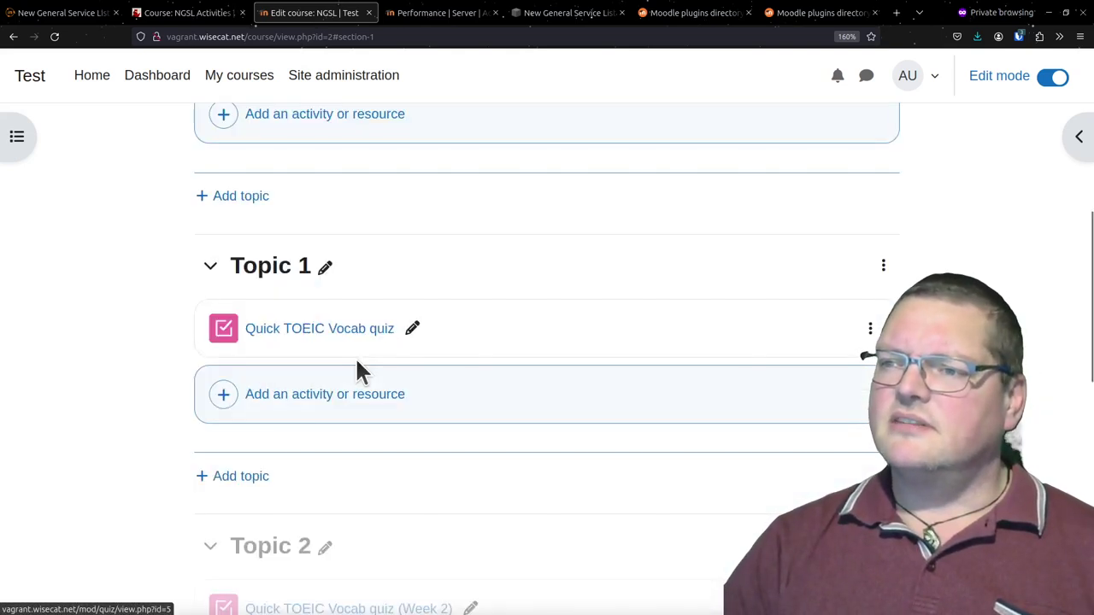
scroll(358, 363, down, 3)
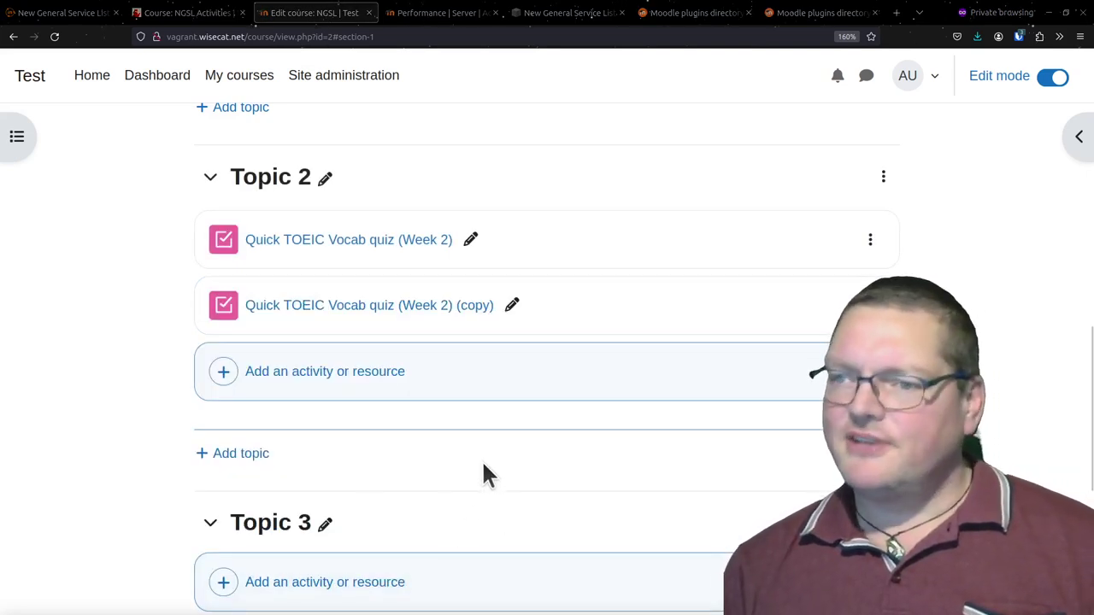
Open the copy of the Week 2 quiz and start a timed preview attempt
click(322, 314)
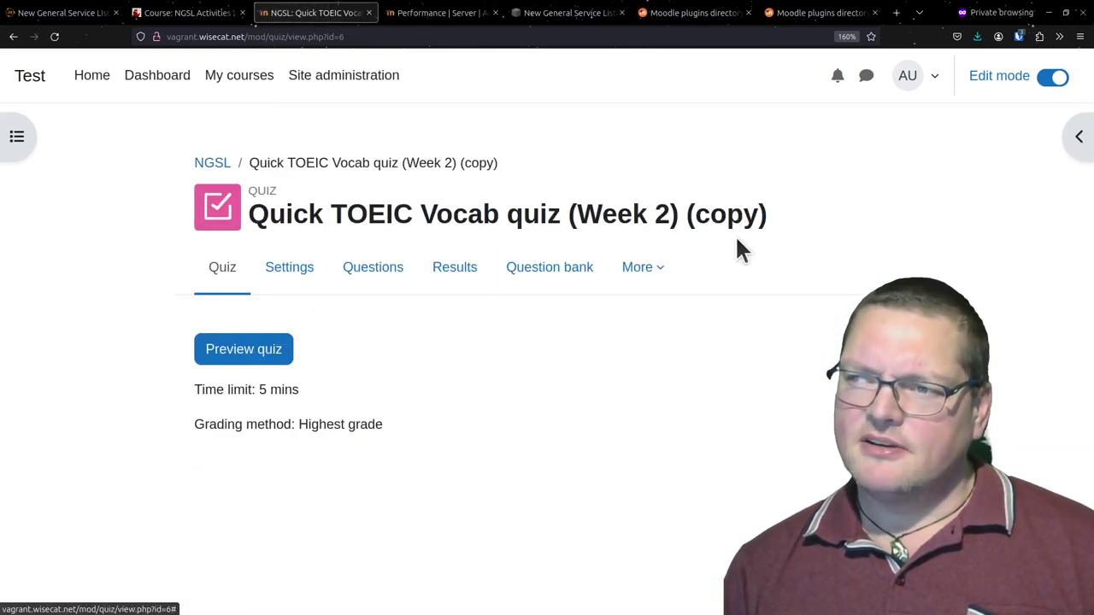
click(249, 350)
click(372, 415)
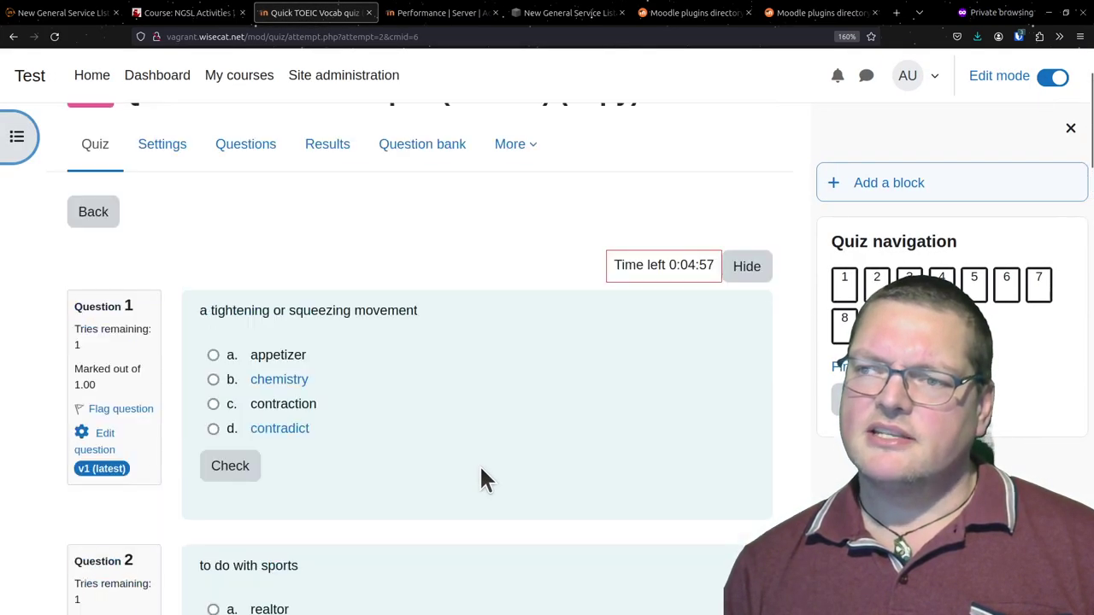
Look through the questions of the copied quiz for glossary-linked words among the answer options
scroll(481, 469, down, 10)
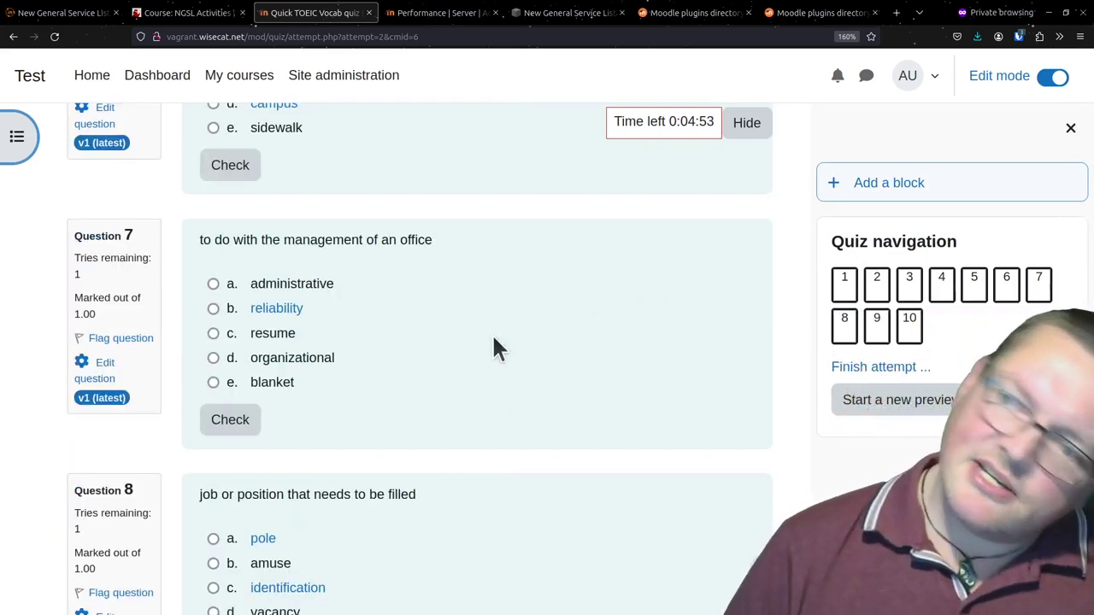
scroll(466, 363, down, 4)
scroll(462, 361, down, 3)
scroll(462, 361, up, 15)
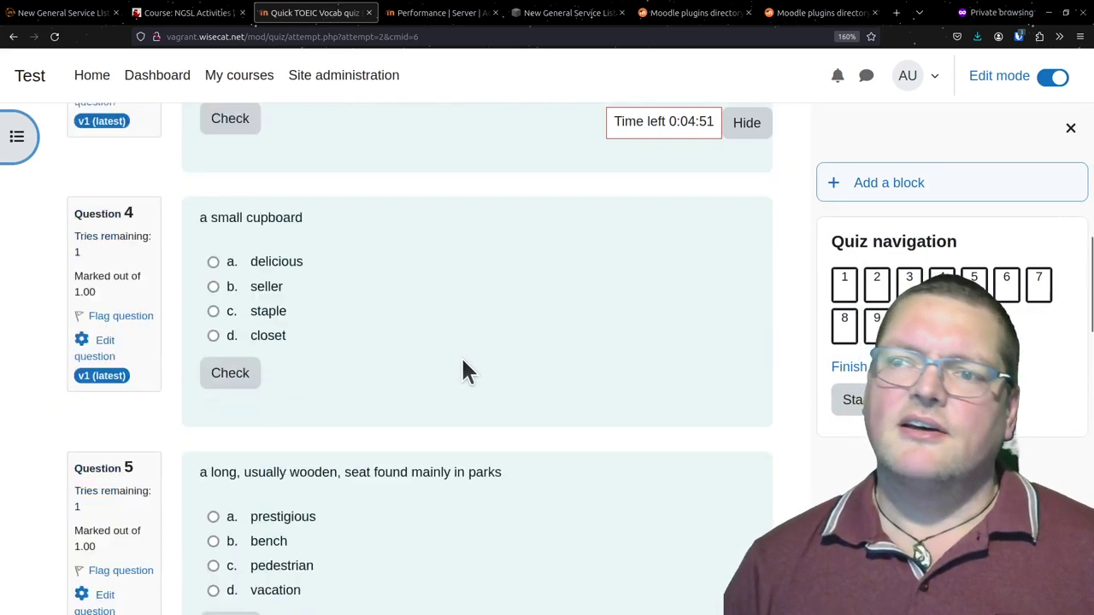
scroll(308, 466, down, 6)
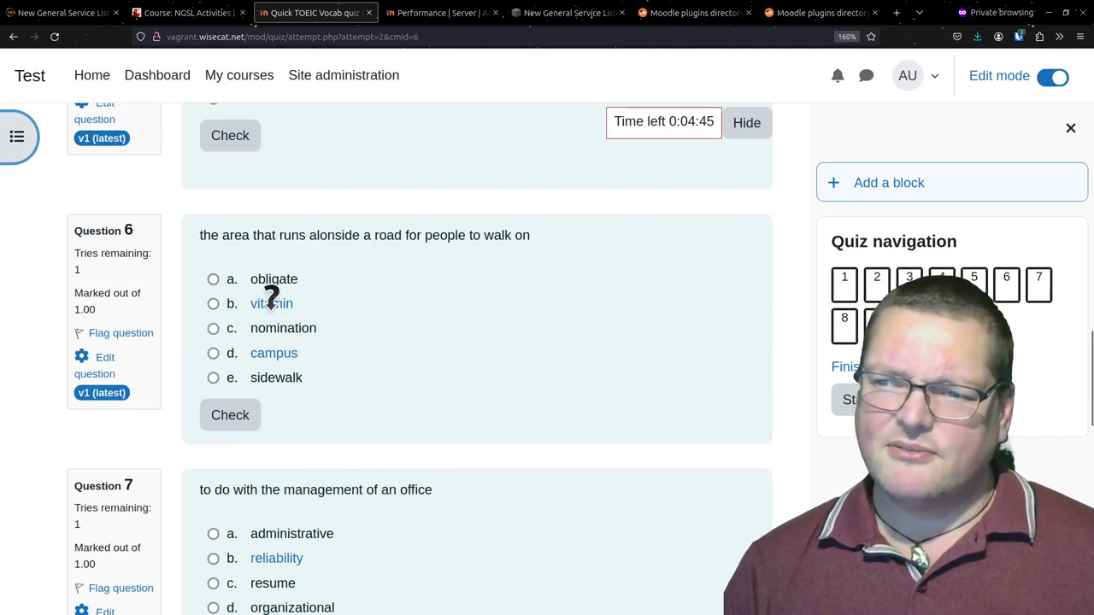
scroll(320, 393, up, 10)
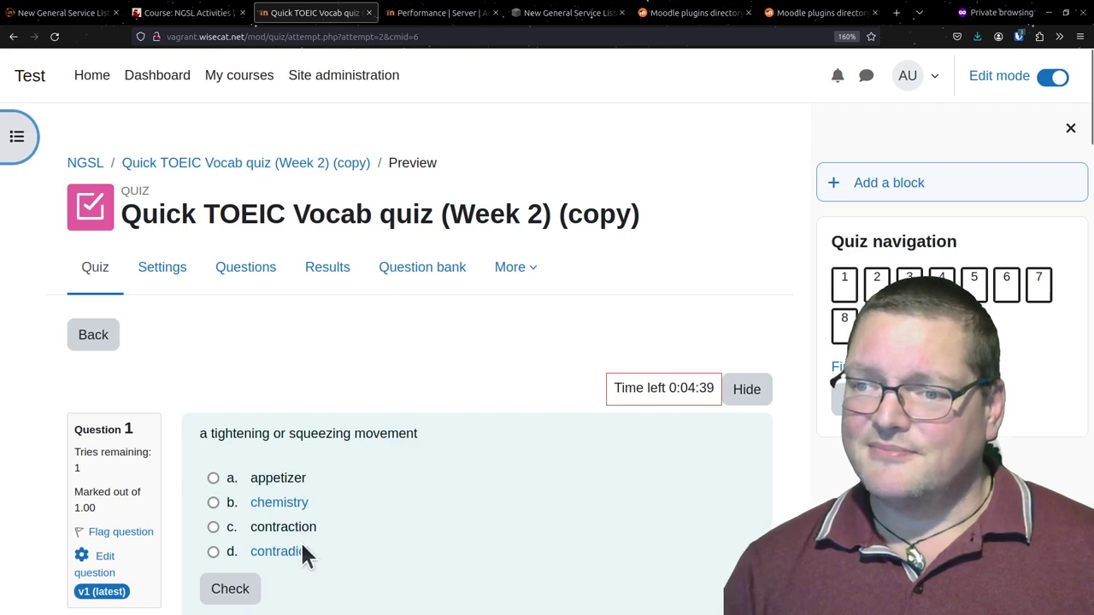
Set the Glossary auto-linking filter to Off for the copied Week 2 quiz and save the filter settings
click(515, 273)
key(Escape)
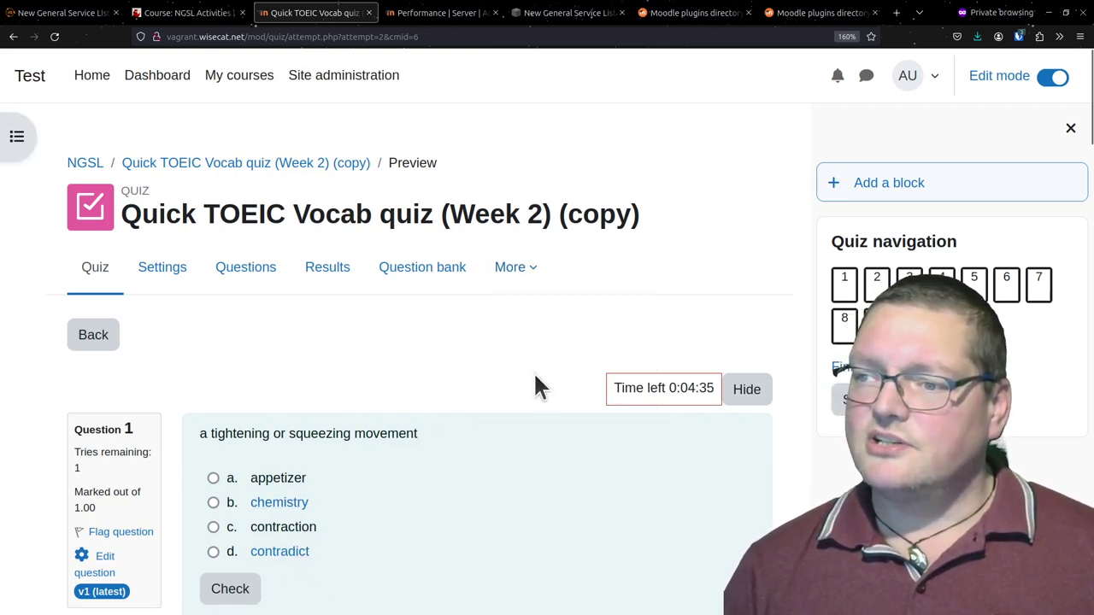
click(523, 287)
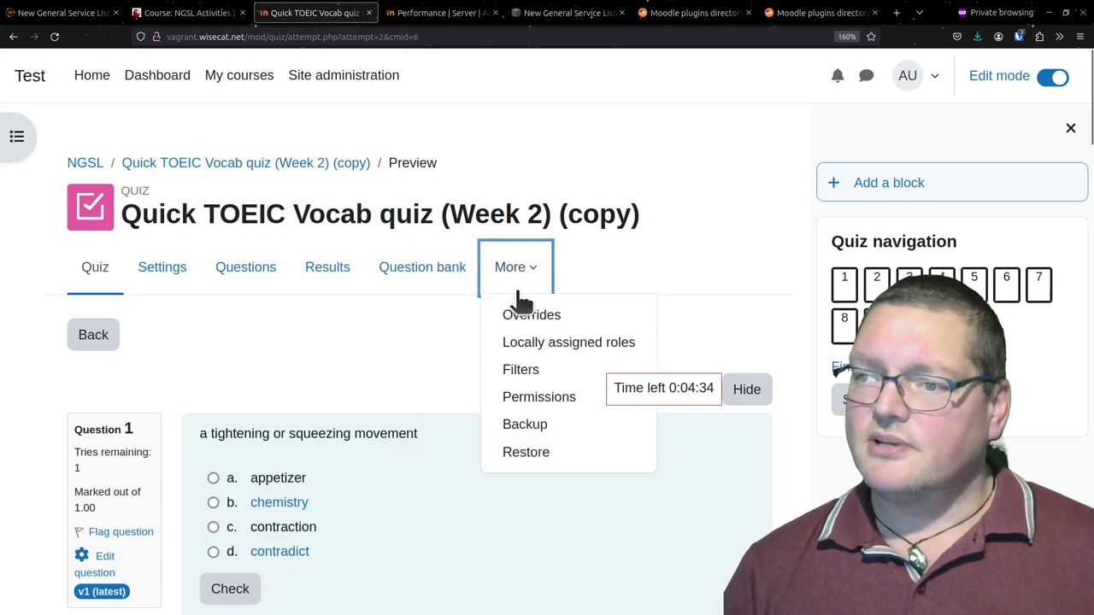
click(531, 371)
scroll(572, 465, down, 4)
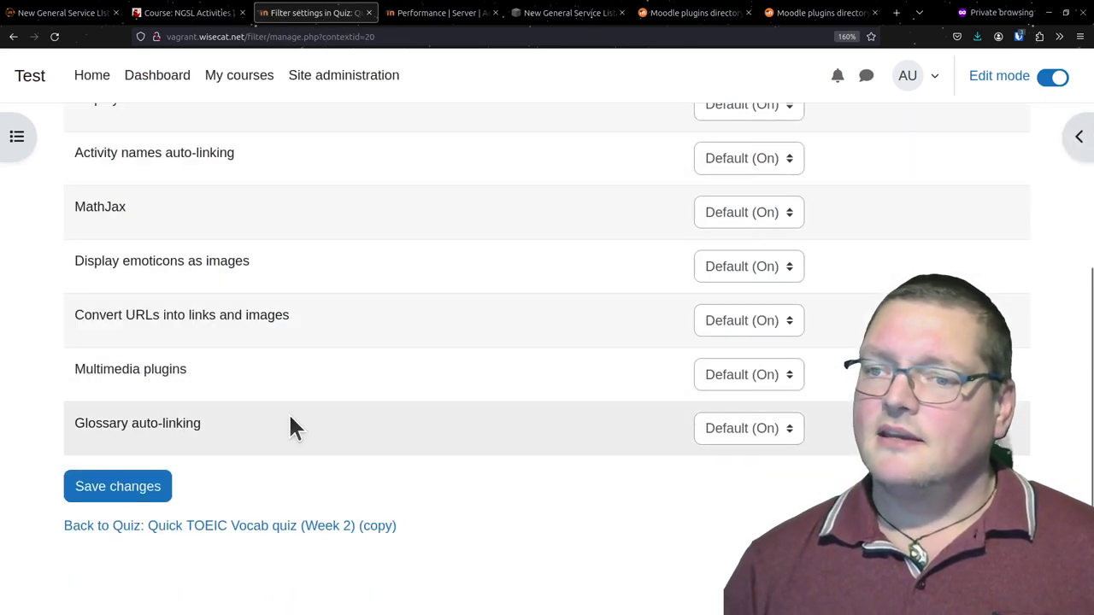
click(707, 428)
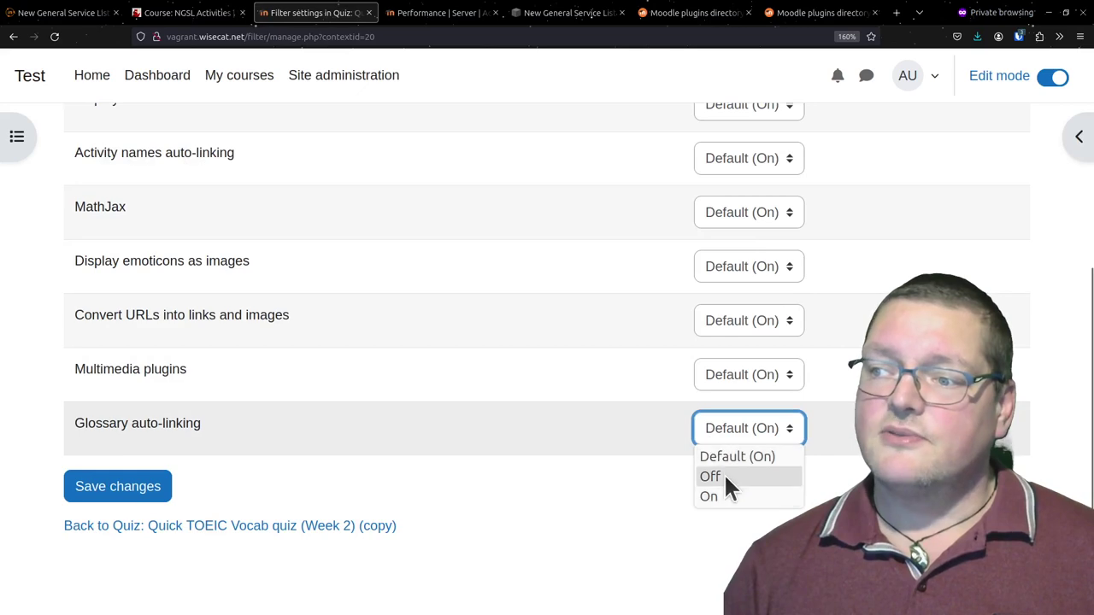
click(725, 476)
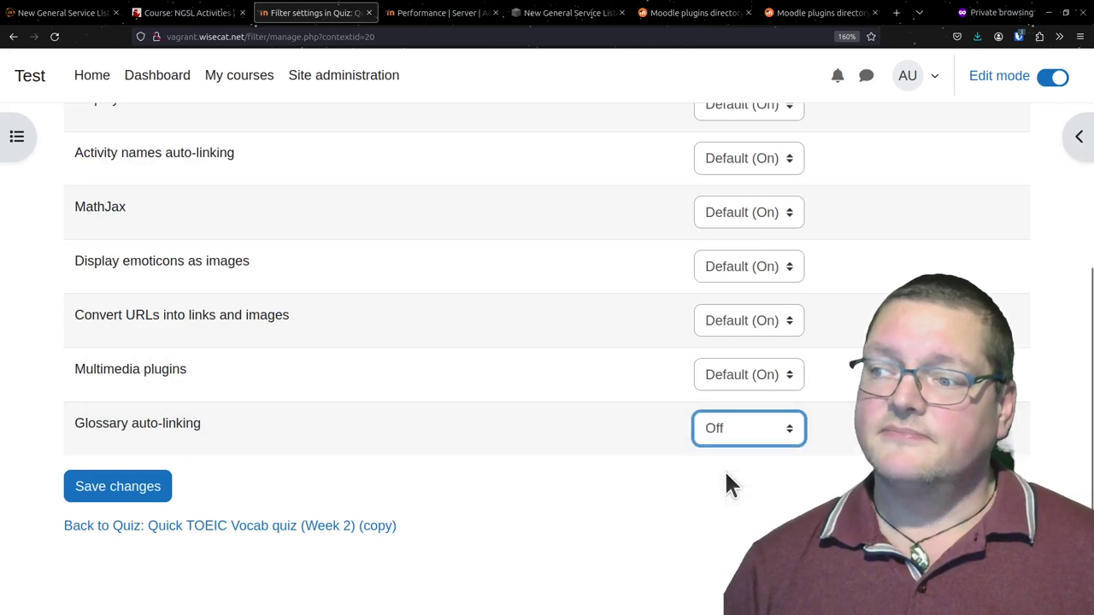
click(125, 499)
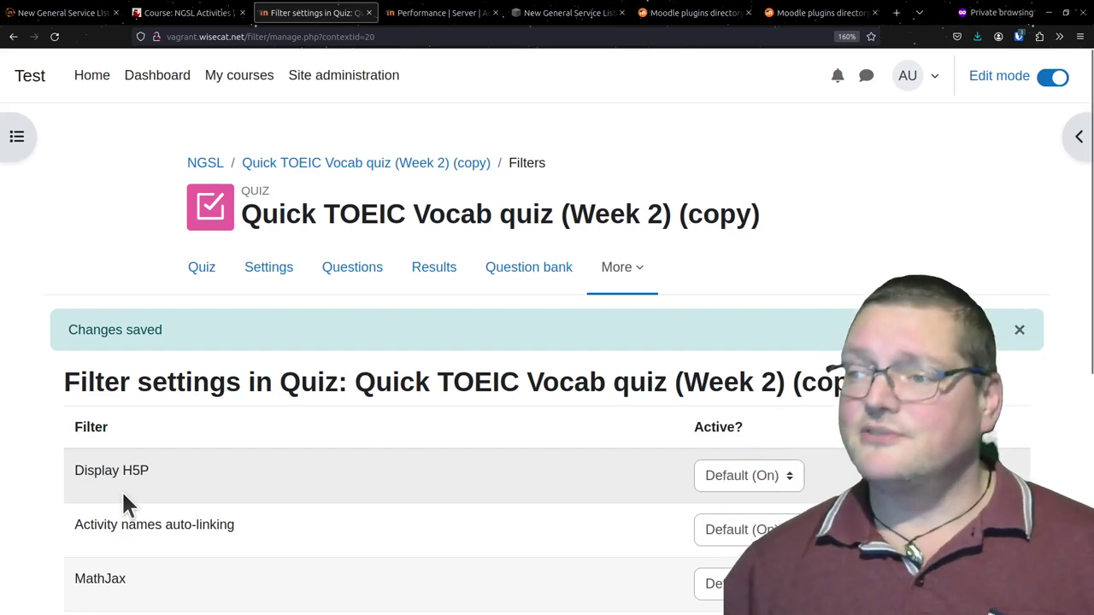
scroll(209, 464, down, 4)
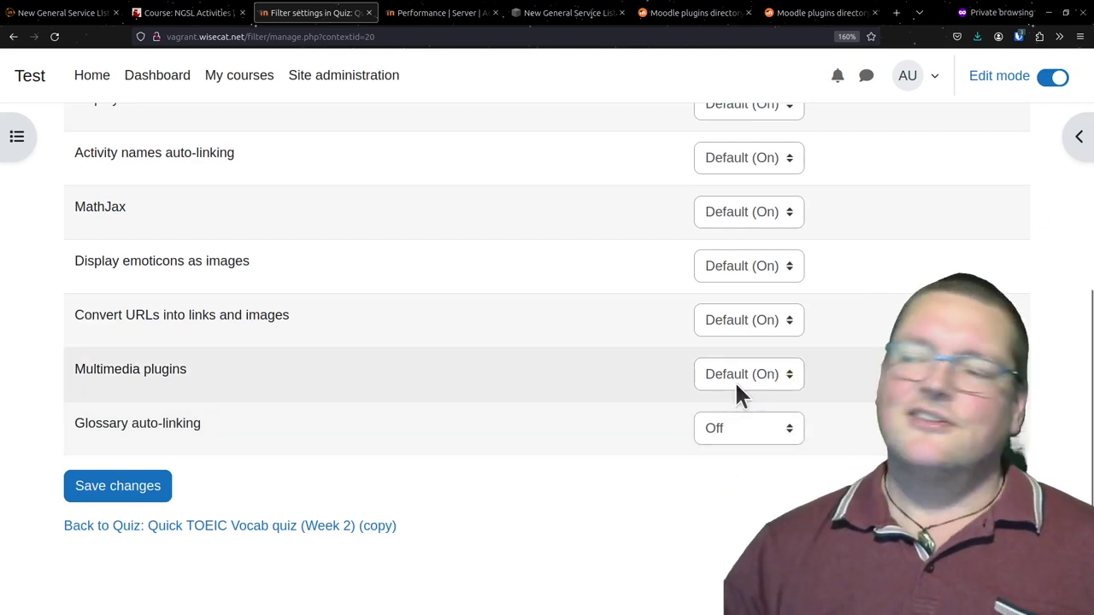
click(118, 486)
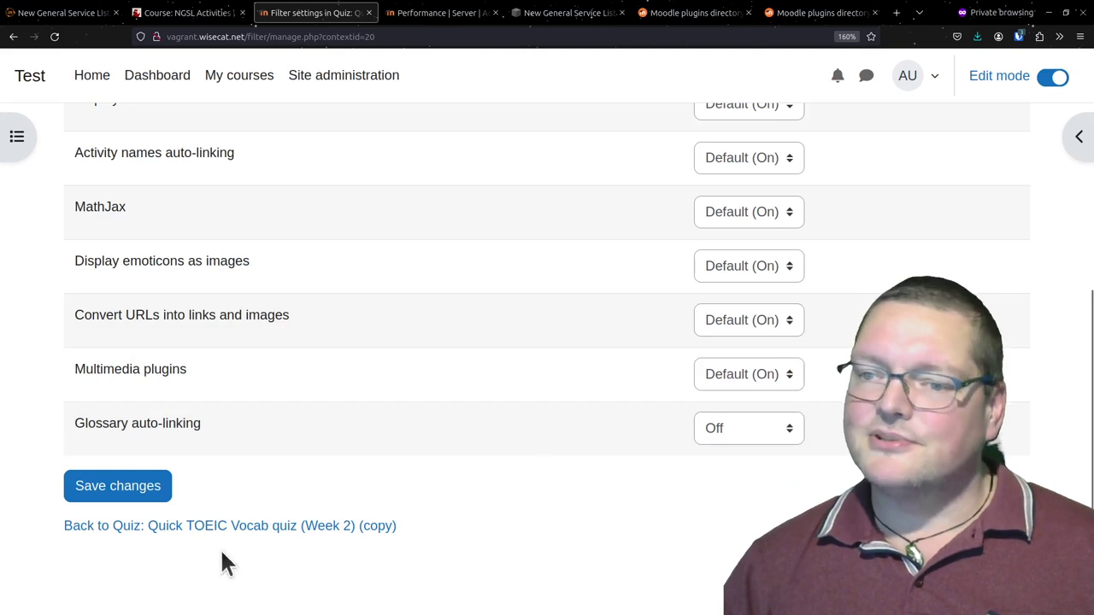
Leave the filter settings and return to the NGSL course page
click(181, 277)
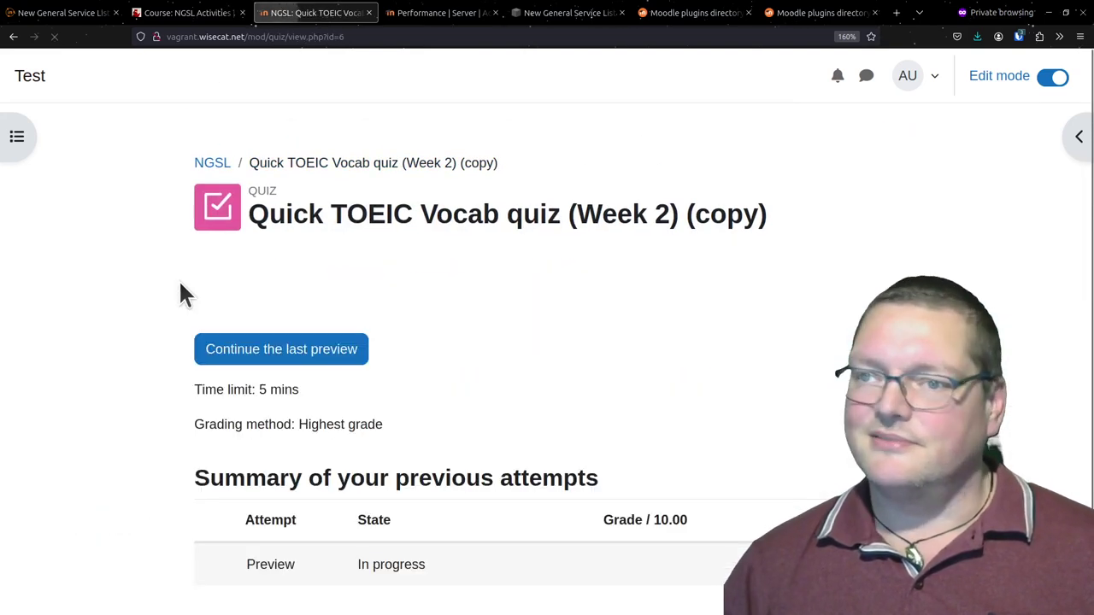
click(209, 163)
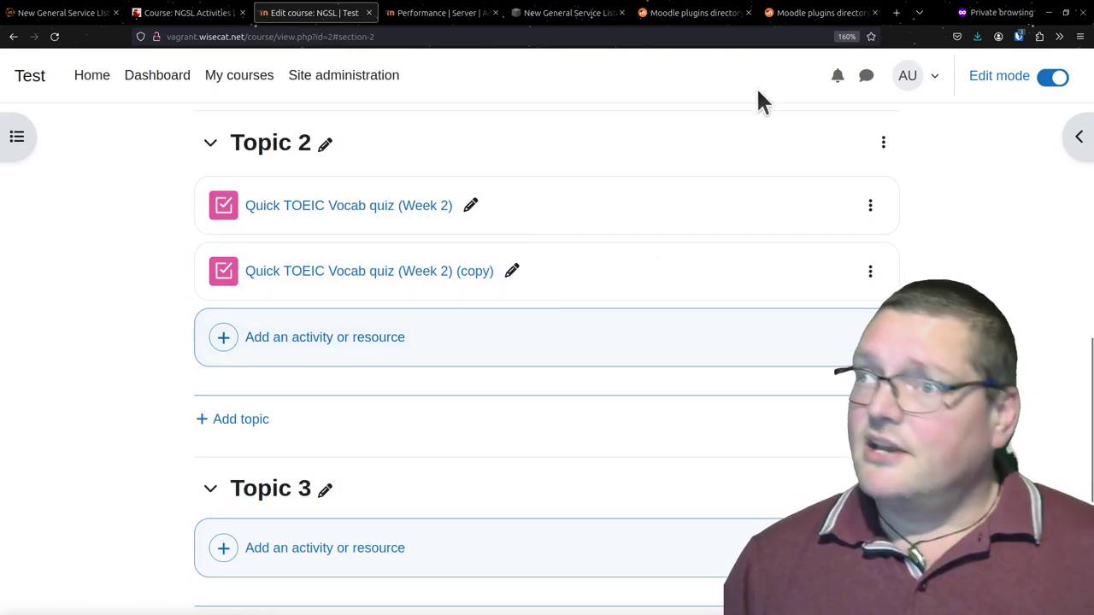
mouse_move(688, 164)
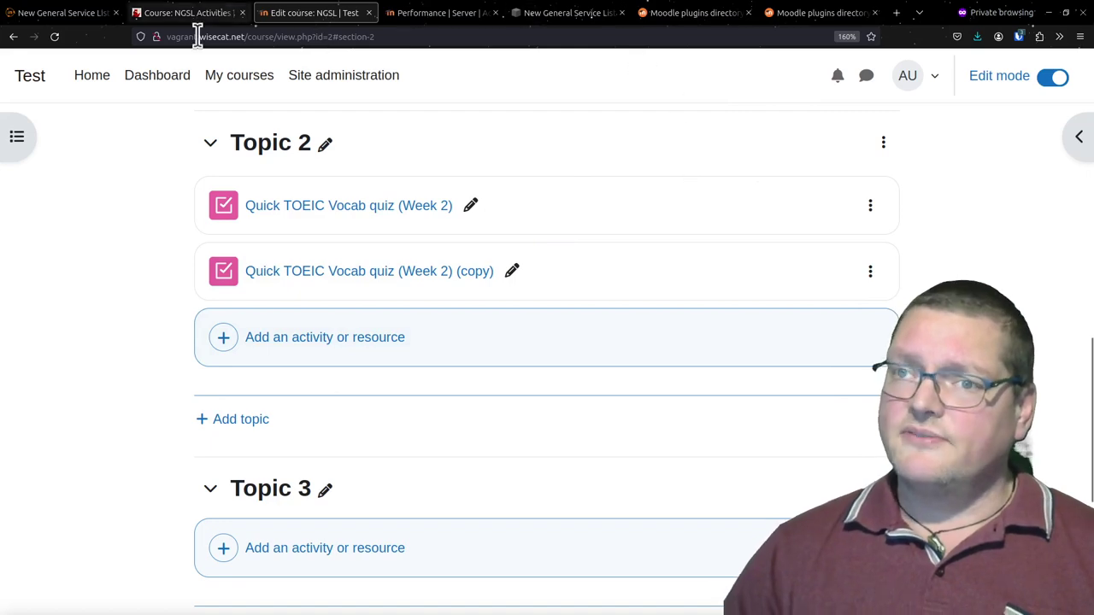
Switch to the MoodleNet site and go from the Ultimate NGSL Question bank resource to the site's home page
scroll(220, 346, up, 10)
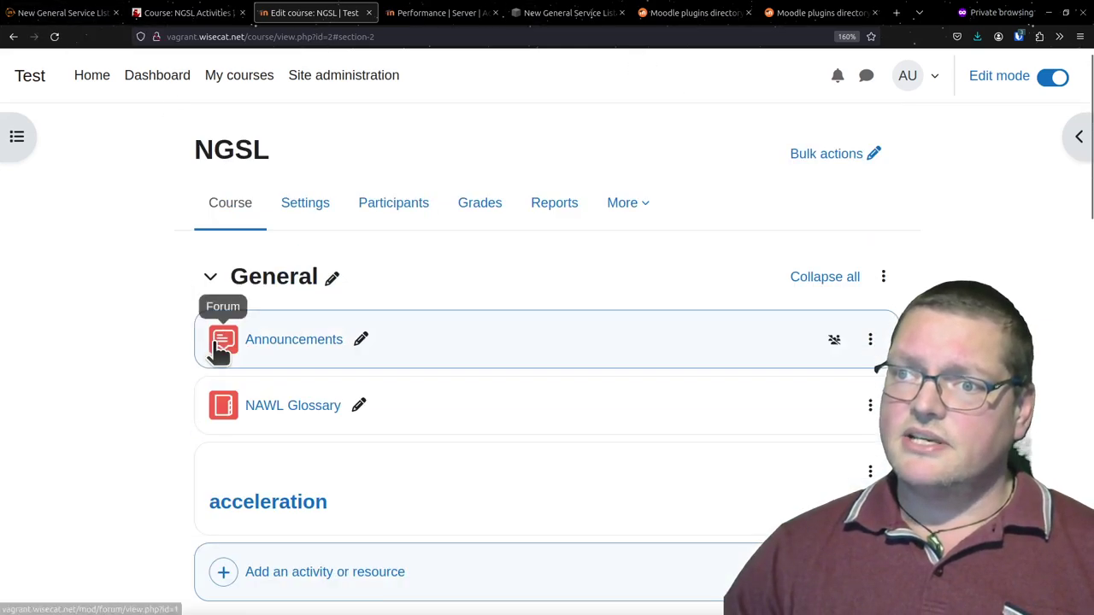
click(58, 14)
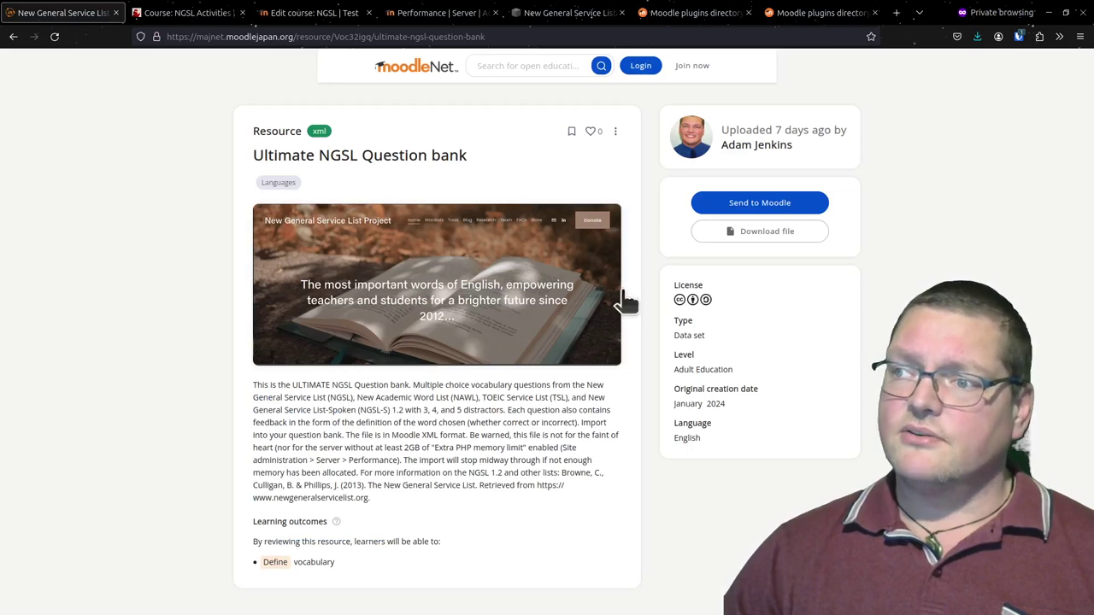
scroll(391, 294, down, 1)
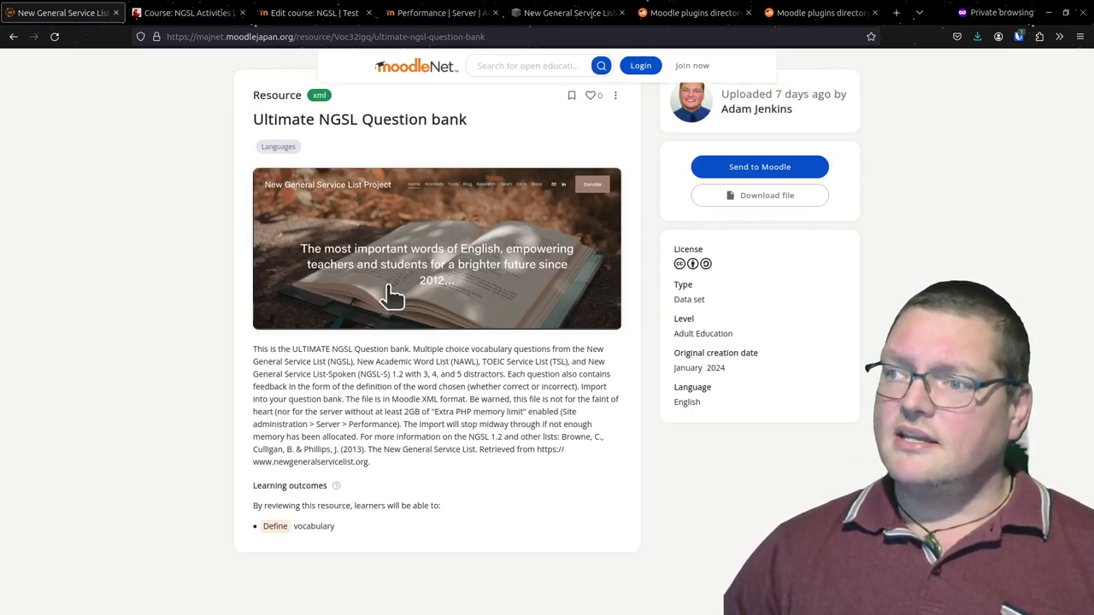
scroll(392, 295, up, 1)
click(381, 70)
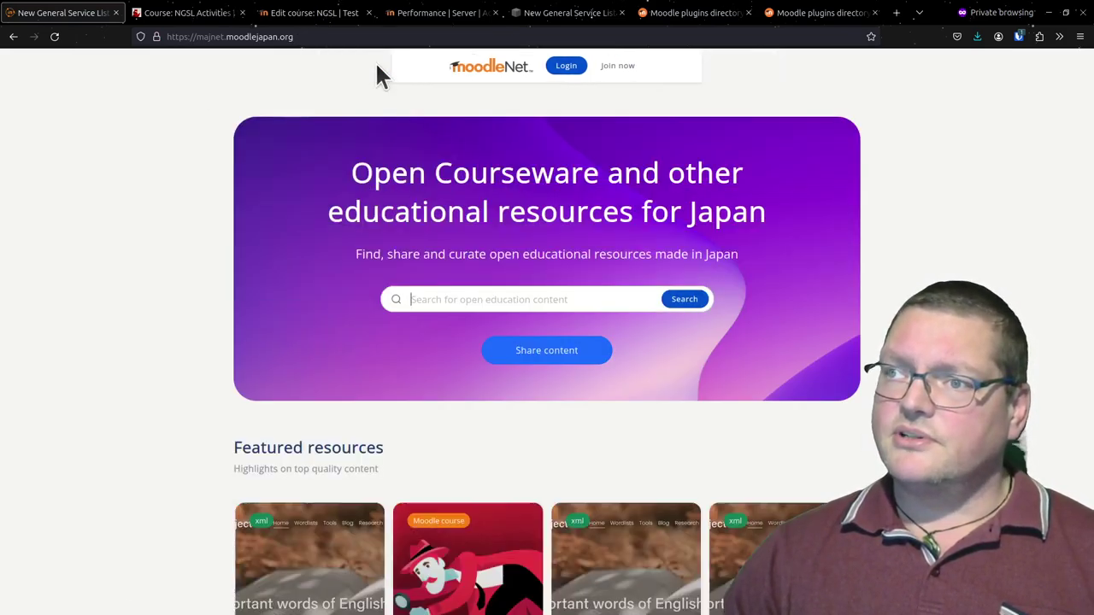
Find the featured collections on the MoodleNet home page and open the New General Service List Project collection
scroll(248, 342, down, 2)
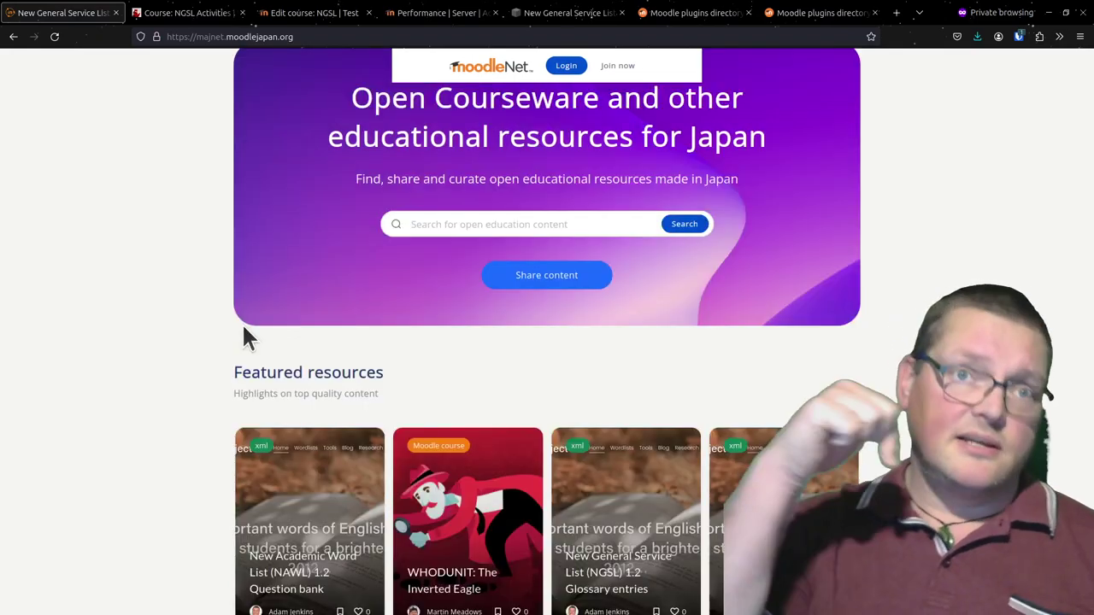
scroll(243, 329, down, 7)
scroll(243, 329, down, 7)
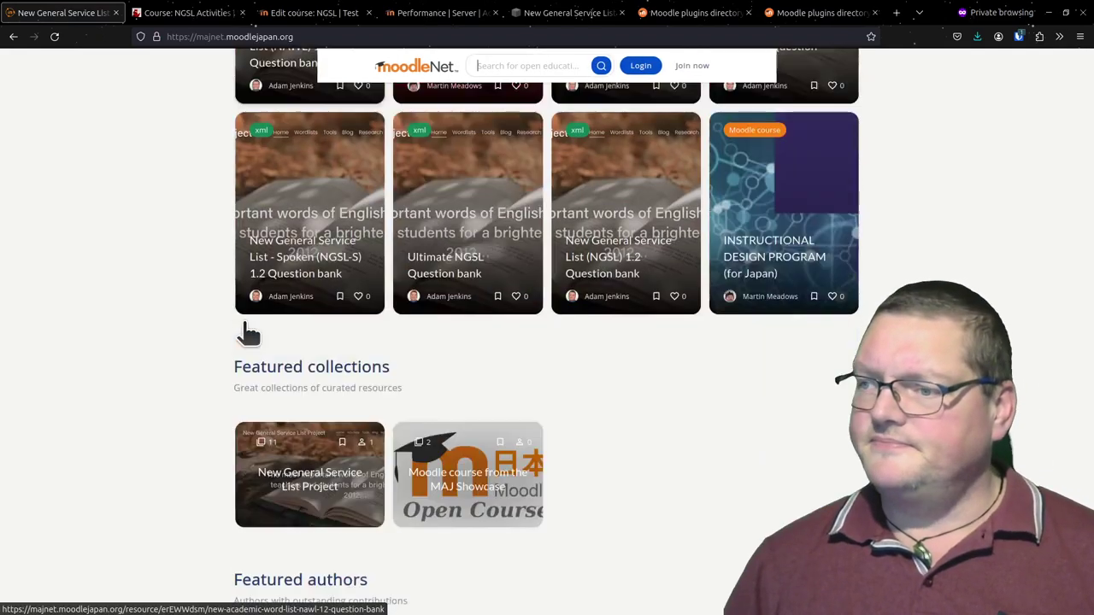
click(278, 436)
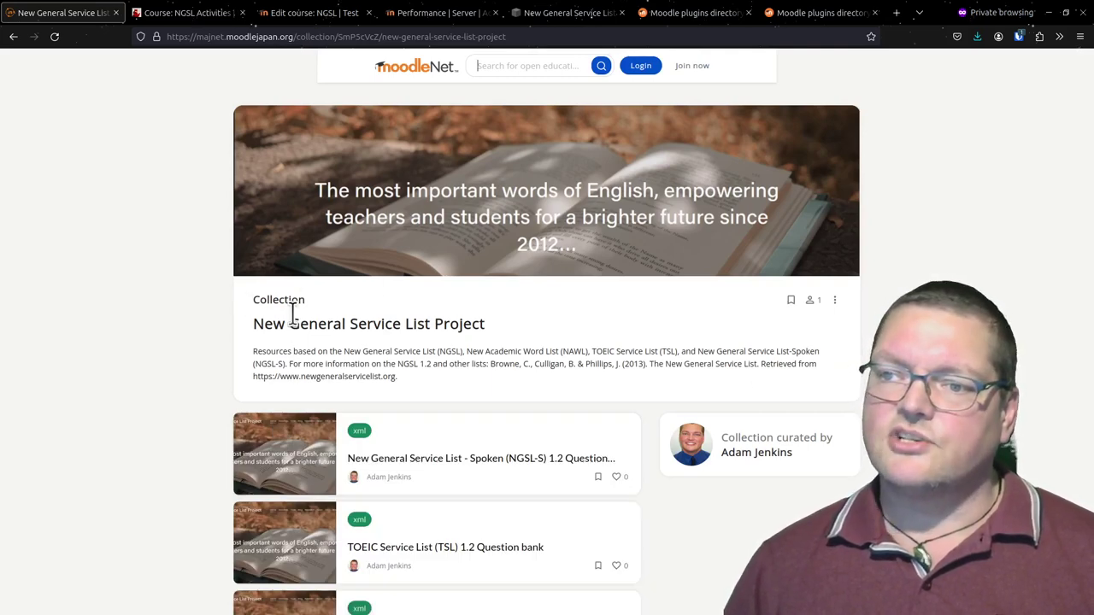
Look through the collection's NGSL, NAWL, TSL and NGSL-S question banks, glossary entries and the NGSL Activities Course
scroll(292, 314, down, 2)
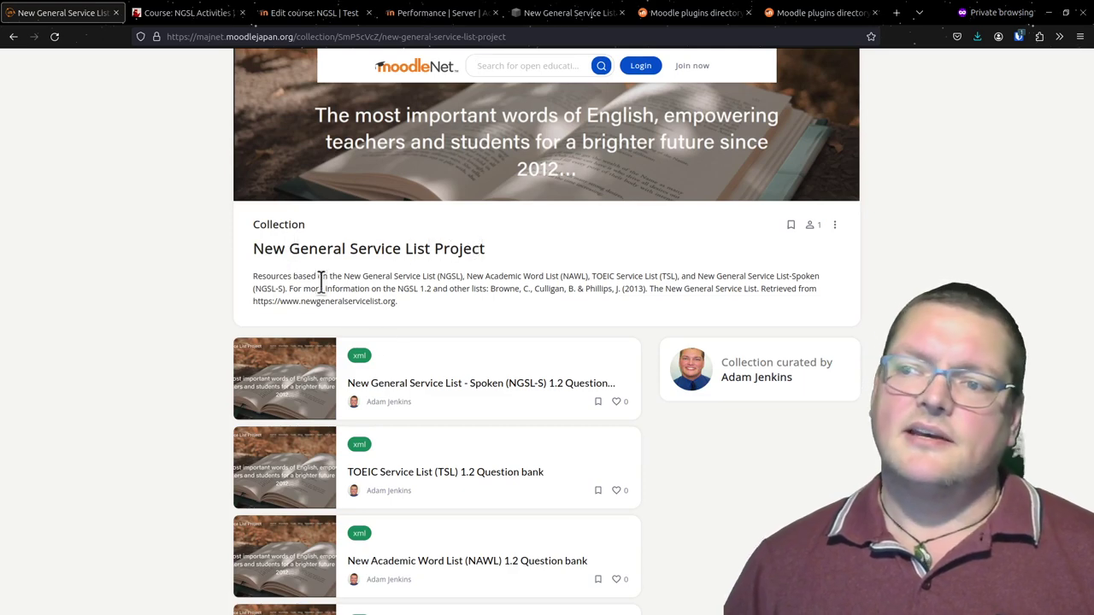
scroll(408, 339, down, 4)
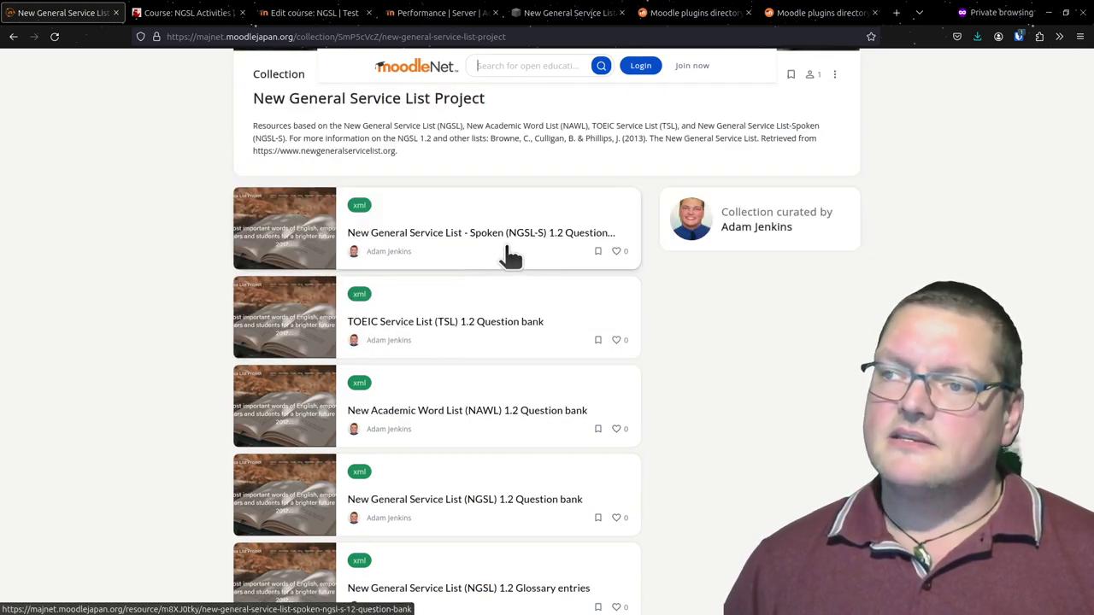
scroll(538, 371, down, 4)
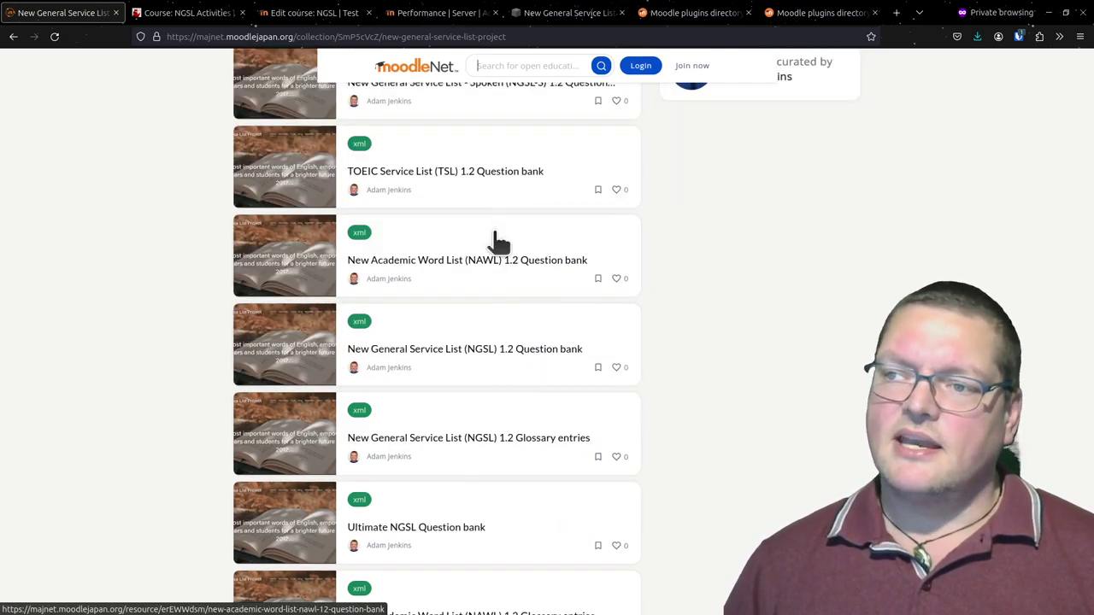
scroll(492, 282, down, 6)
scroll(488, 317, down, 2)
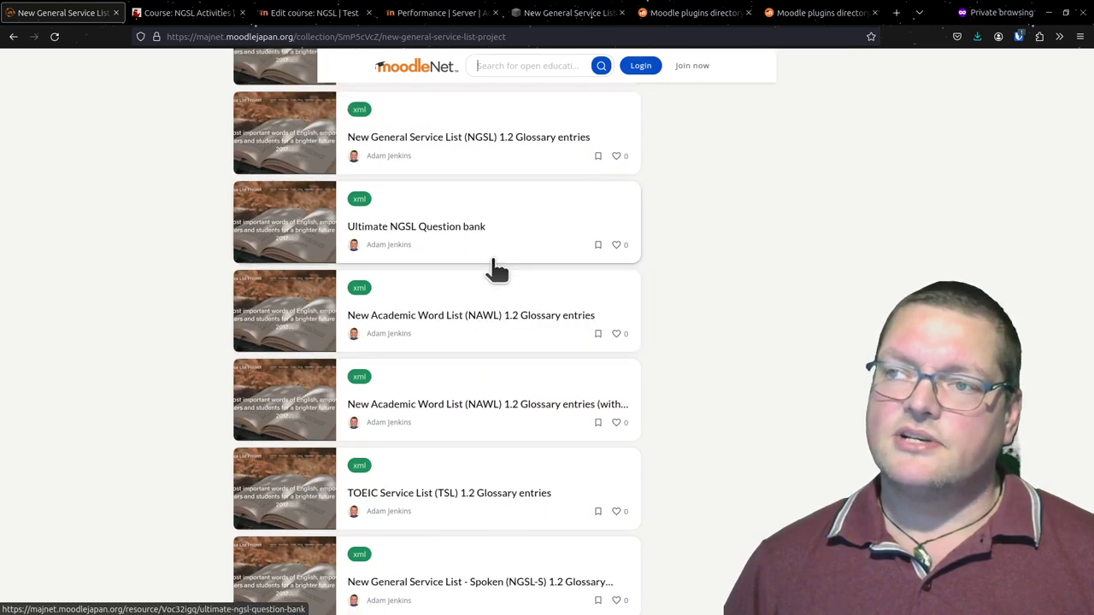
scroll(498, 267, up, 2)
scroll(498, 266, up, 2)
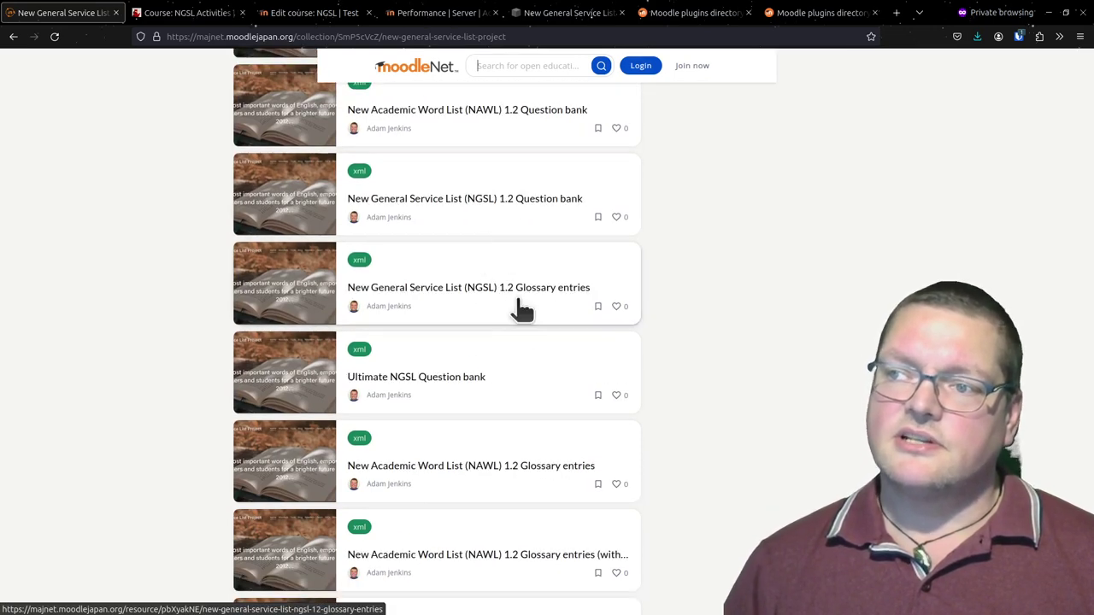
scroll(512, 351, down, 2)
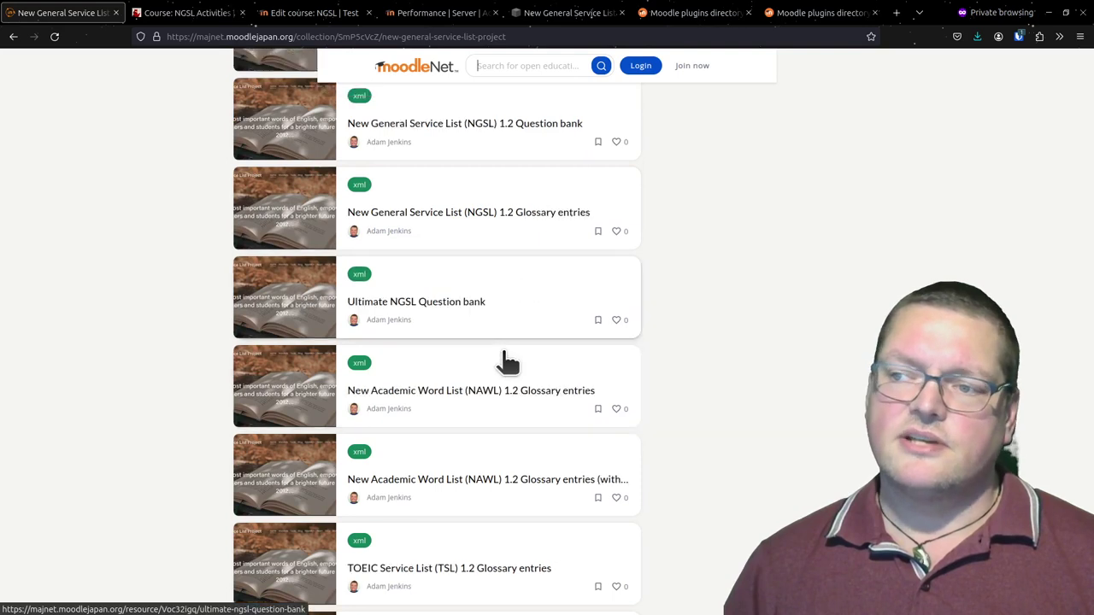
scroll(507, 389, down, 2)
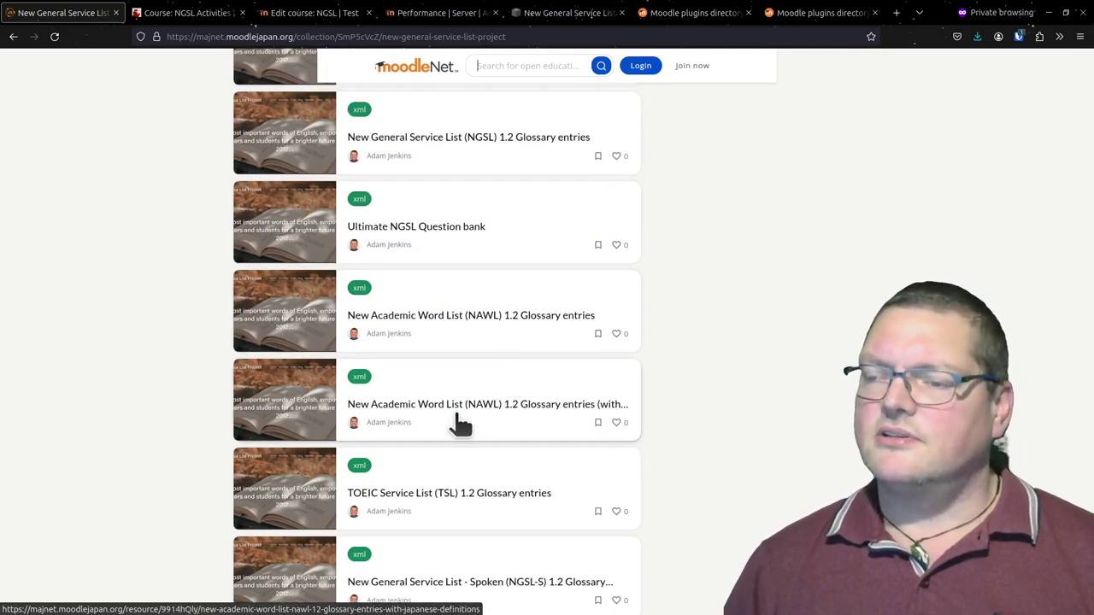
scroll(542, 462, down, 4)
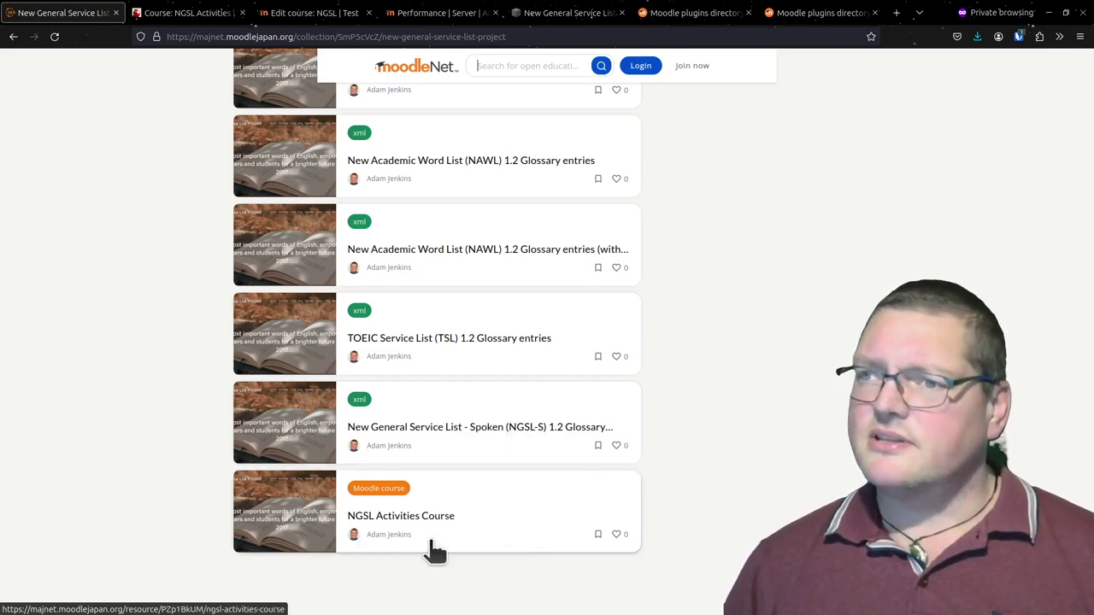
scroll(434, 551, up, 15)
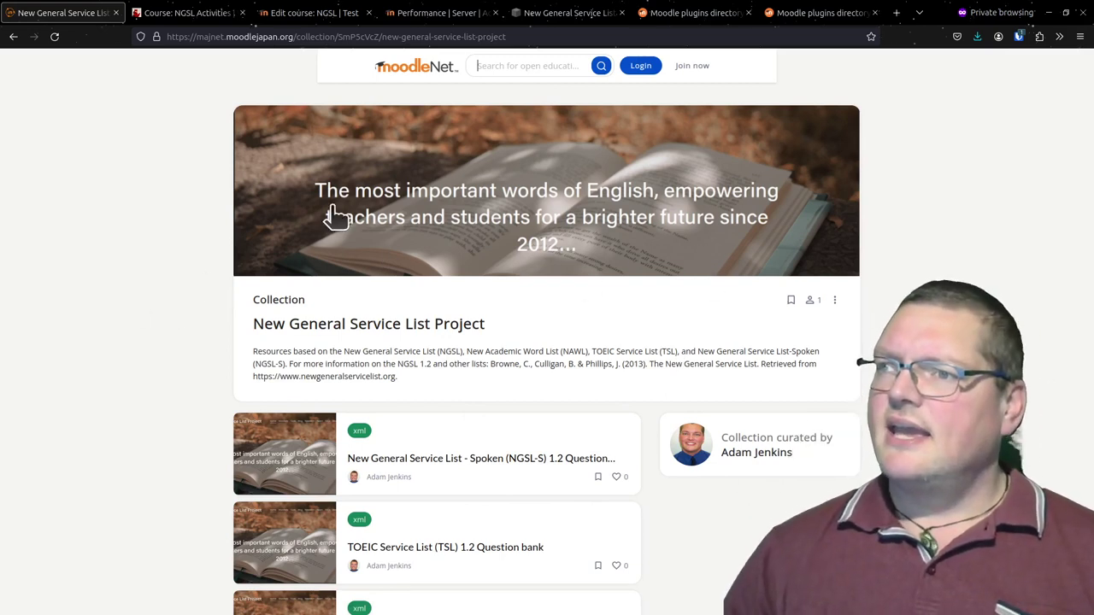
Glance at the Quizventure plugin page and switch to the New General Service List page on the NGSL Project website
click(714, 14)
click(834, 15)
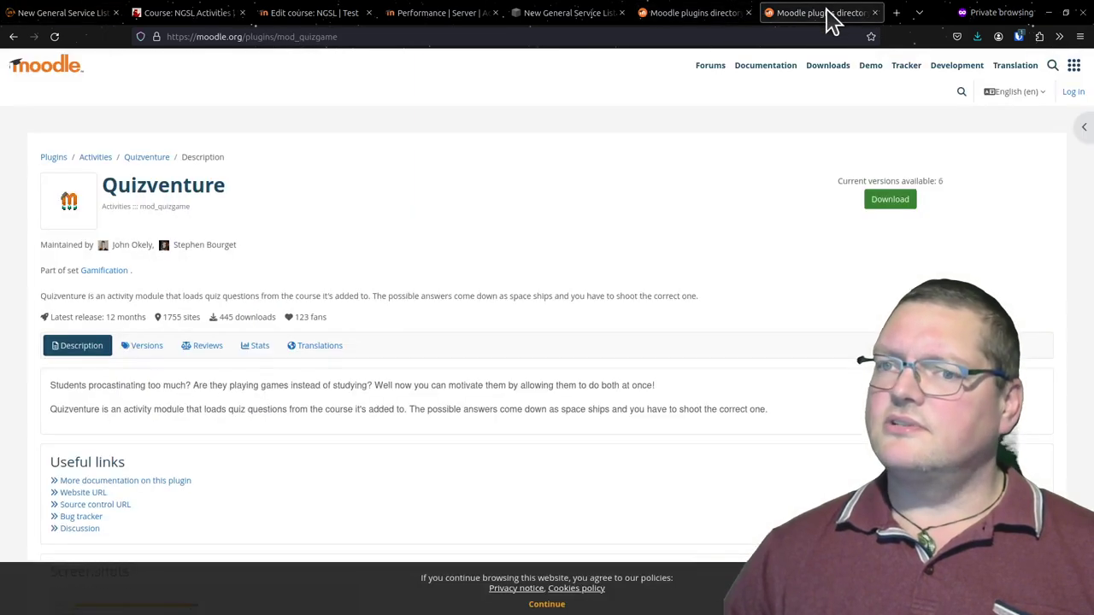
click(559, 15)
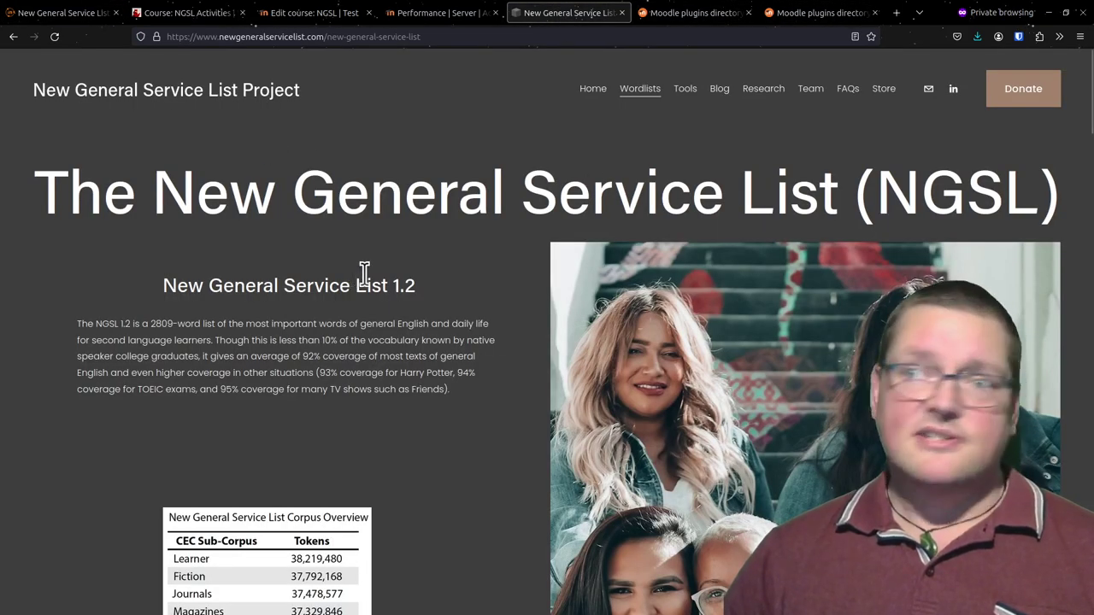